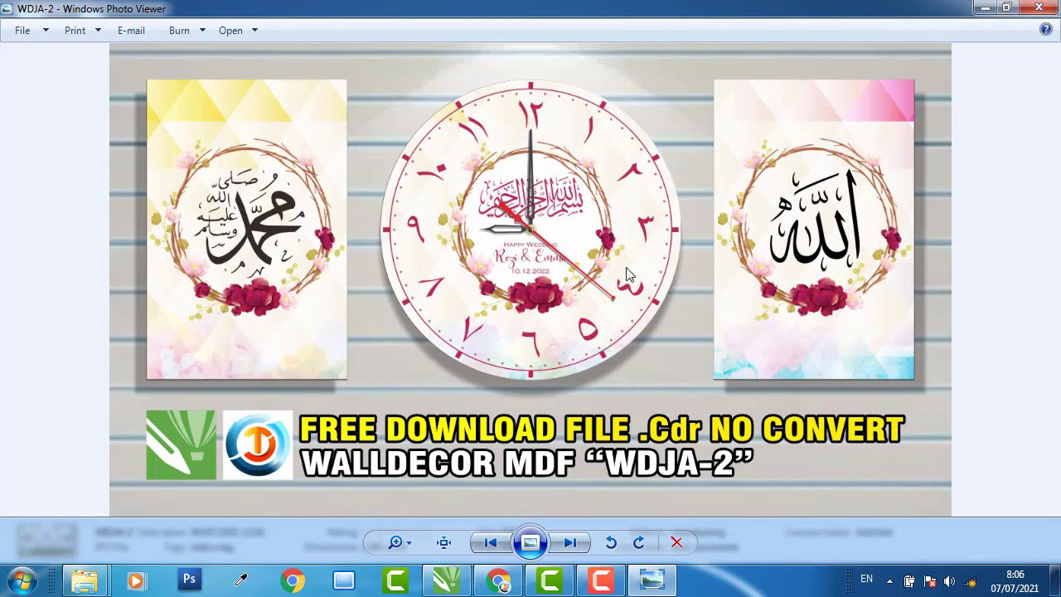
# Examine the clock in the WDJA-2 preview image up close and compare it with the WDJA-1 preview
pyautogui.scroll(3, 578, 196)
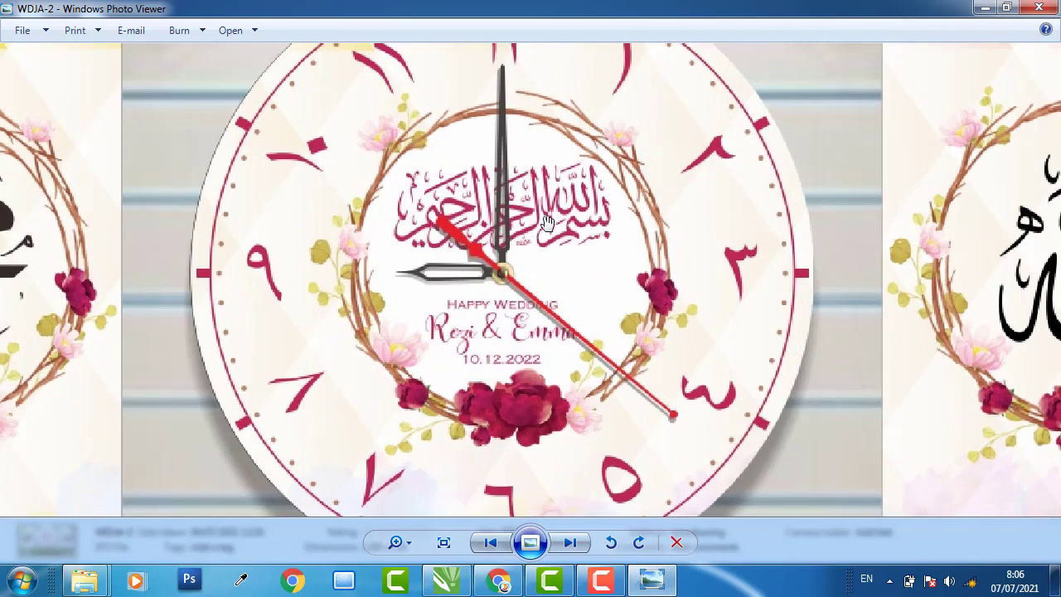
pyautogui.scroll(-2, 564, 225)
pyautogui.scroll(-1, 580, 241)
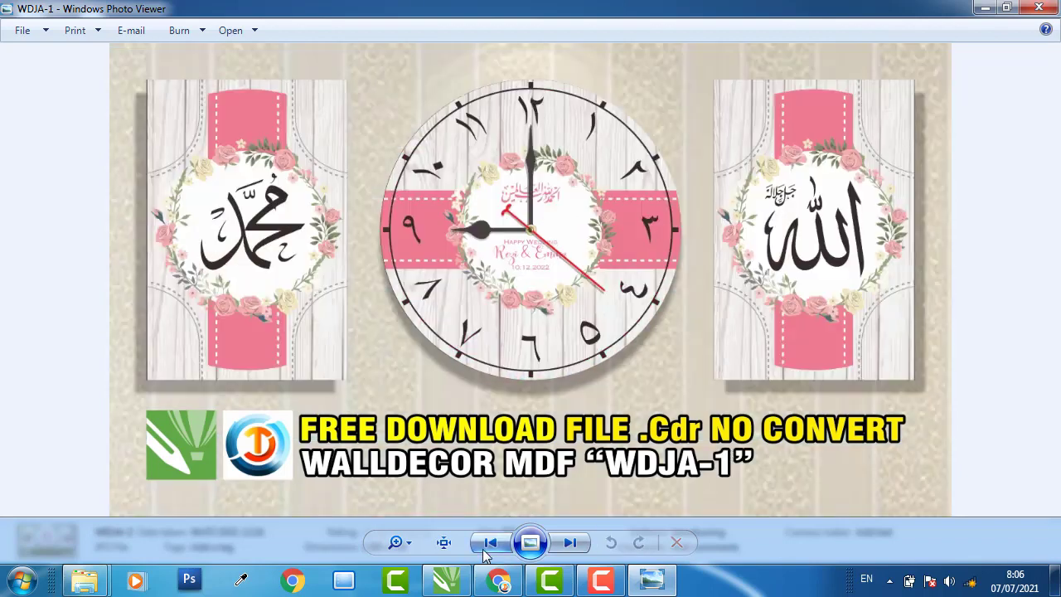
pyautogui.click(489, 544)
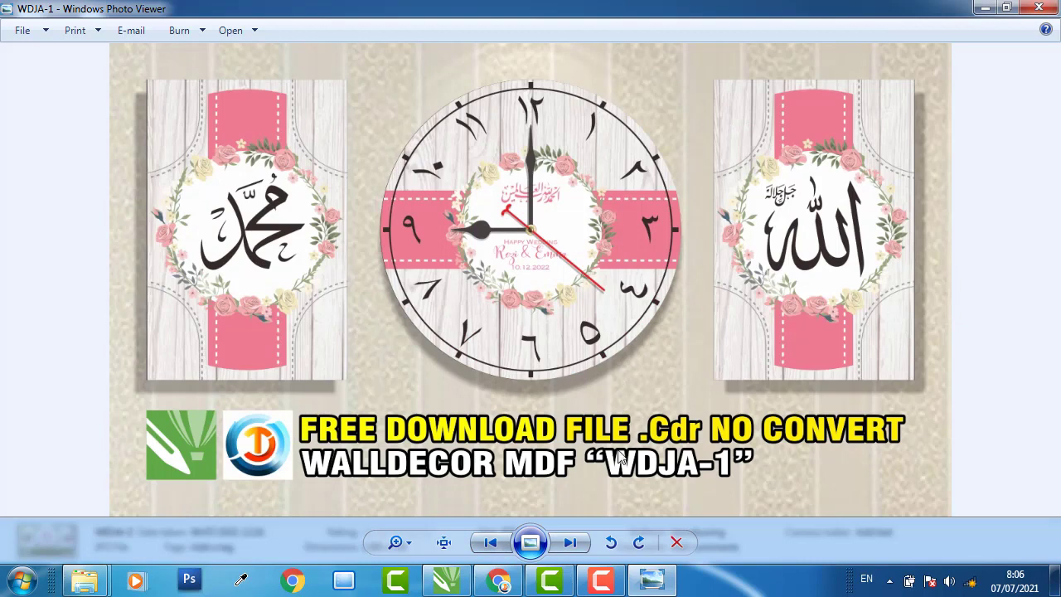
pyautogui.click(572, 543)
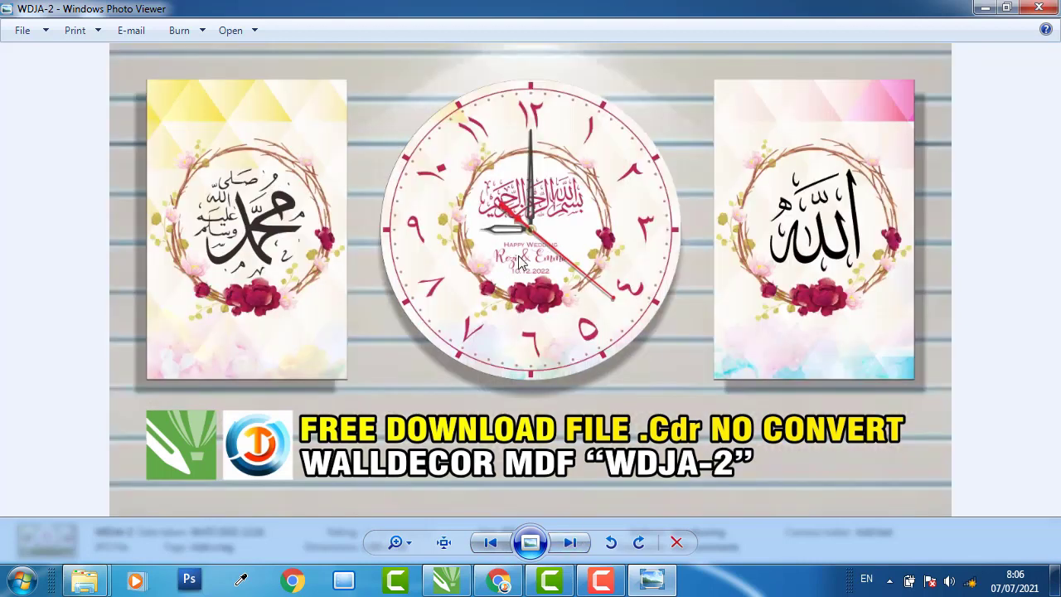
# Browse the walldecor preview images from WDJA-3 through WDJA-10, then close the image viewer
pyautogui.click(575, 543)
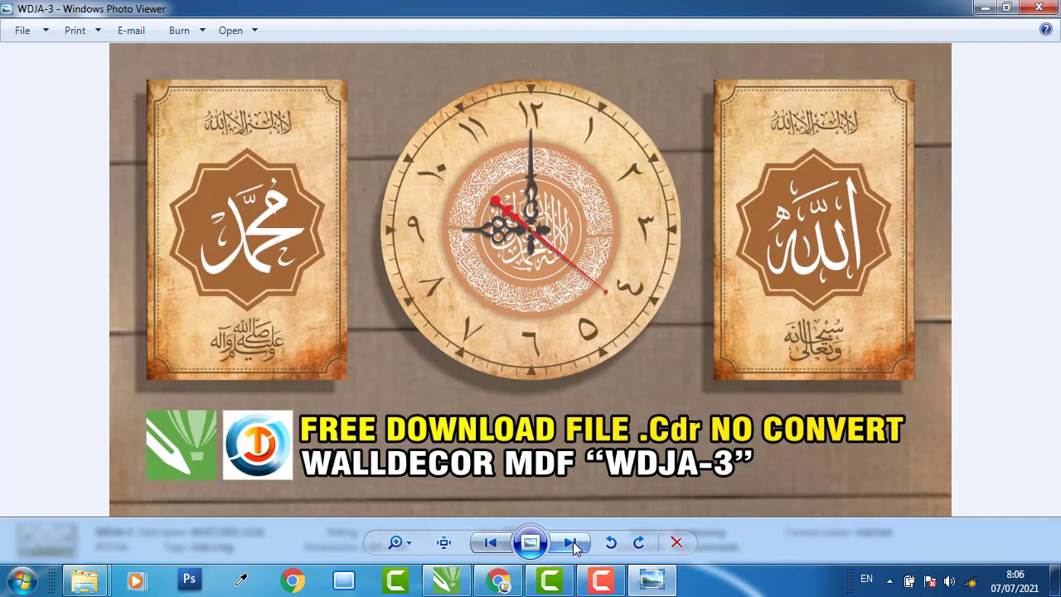
pyautogui.click(570, 544)
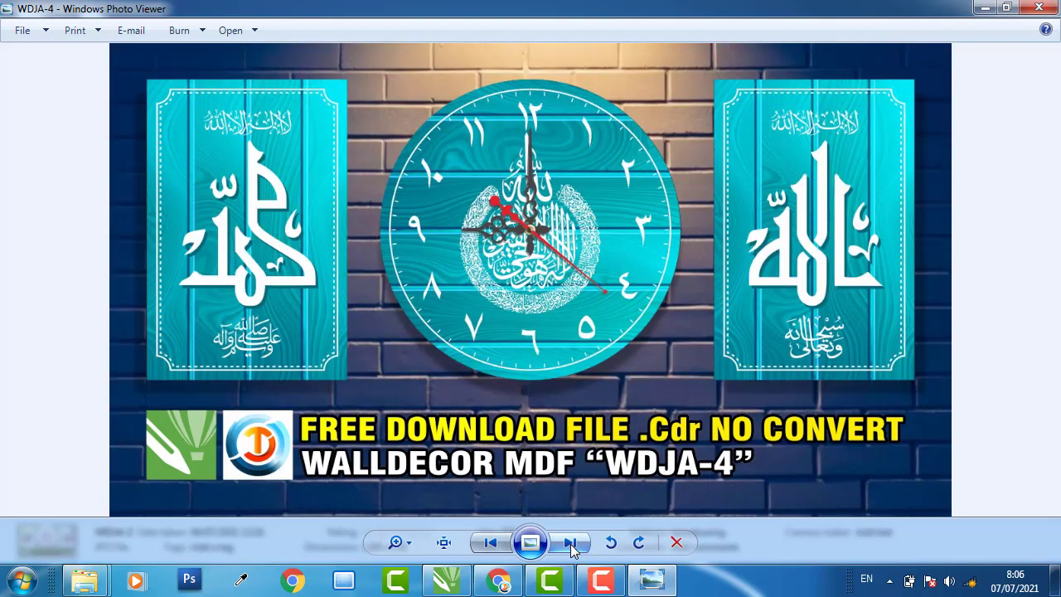
pyautogui.click(571, 544)
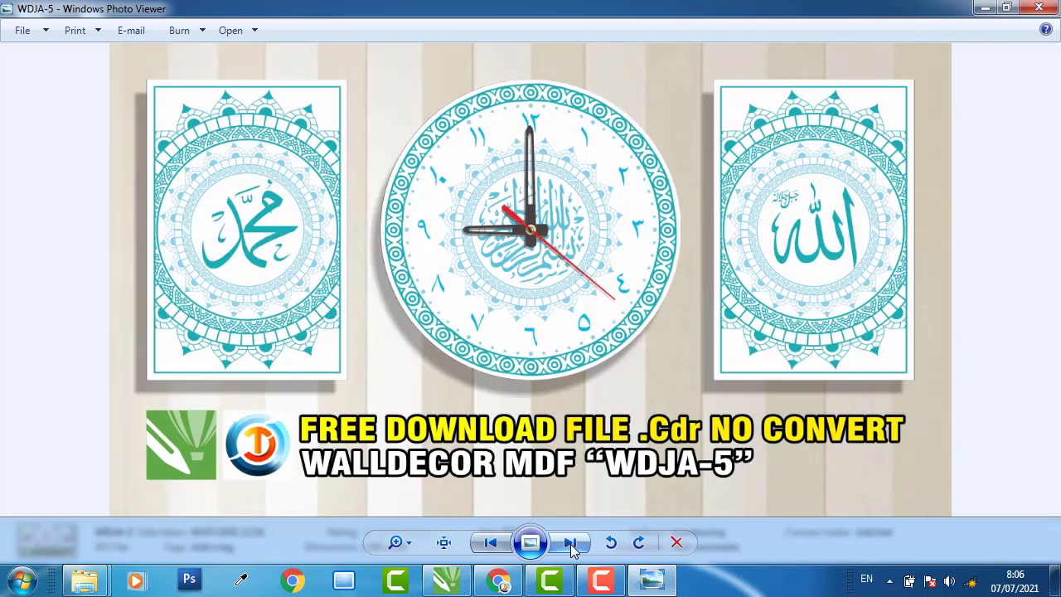
pyautogui.click(571, 544)
pyautogui.click(570, 544)
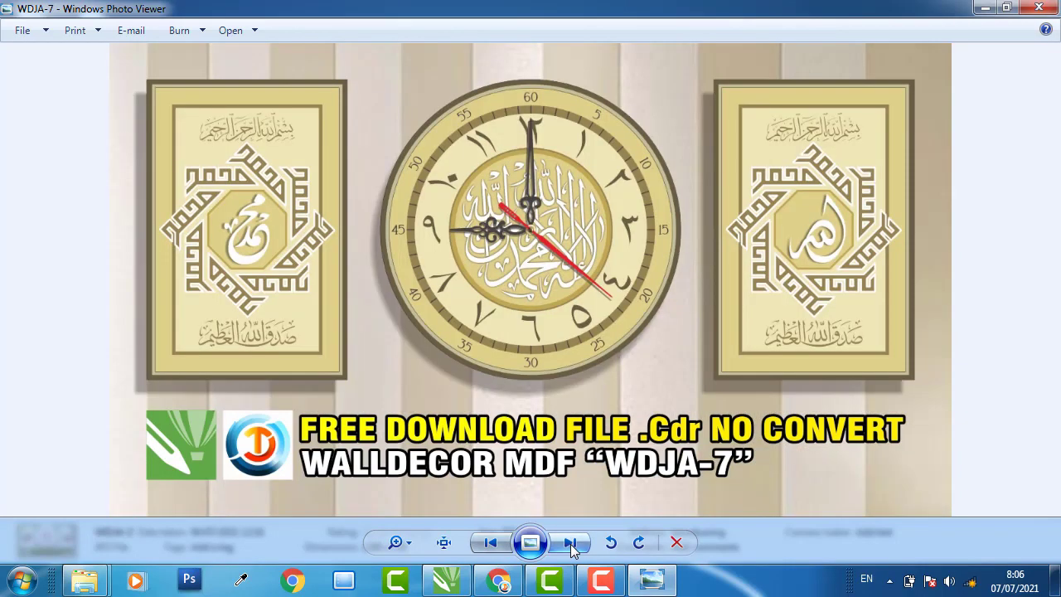
pyautogui.click(571, 544)
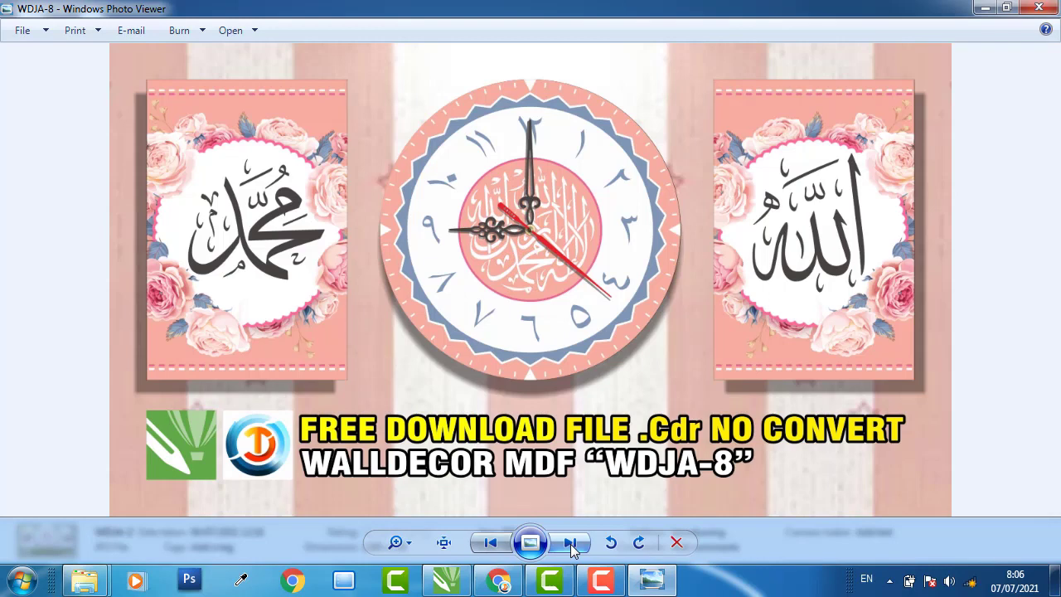
pyautogui.click(570, 544)
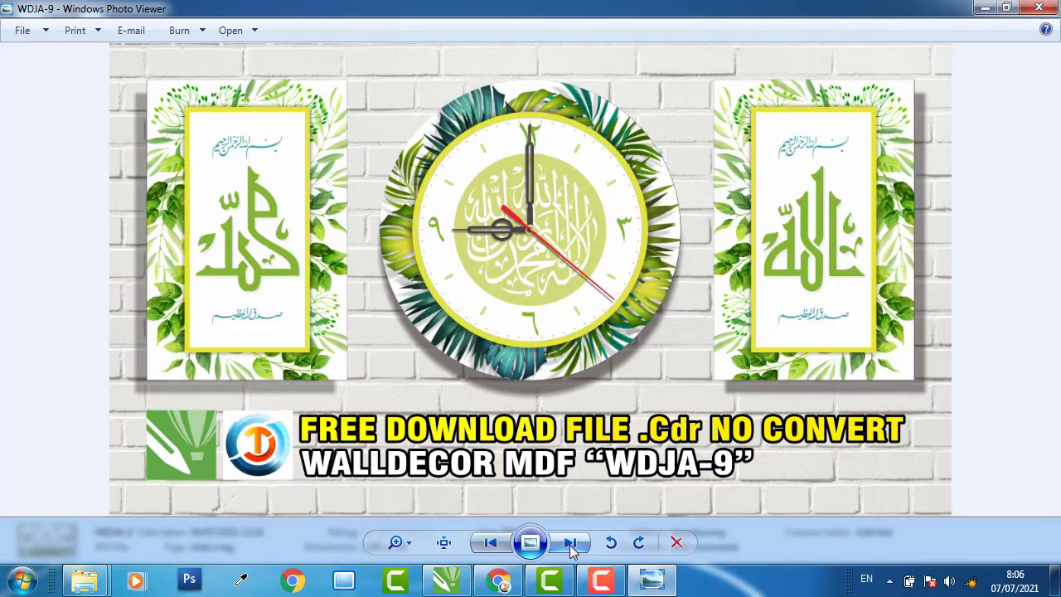
pyautogui.click(569, 545)
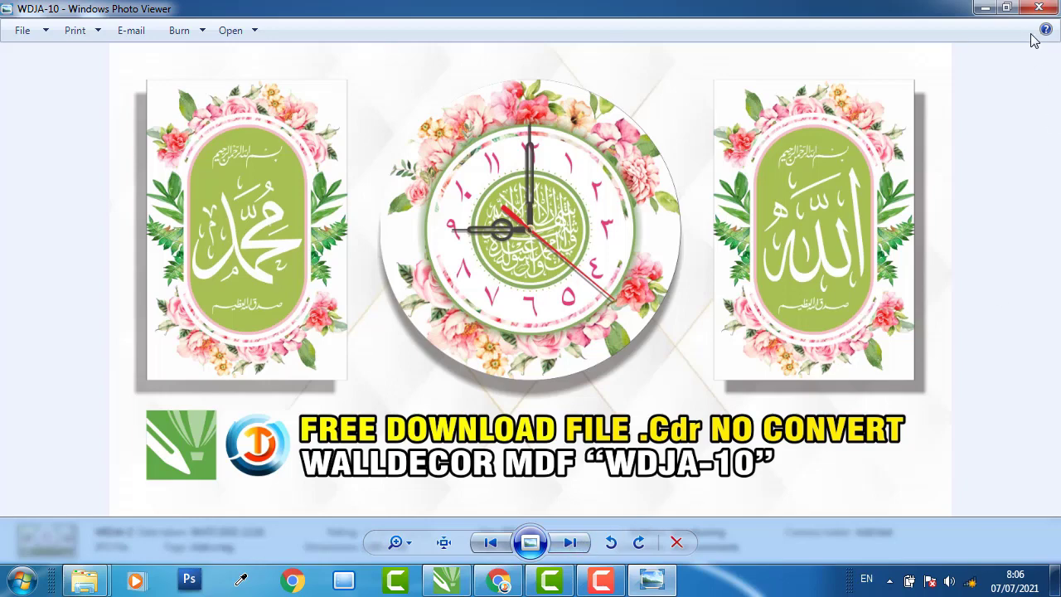
pyautogui.click(1039, 8)
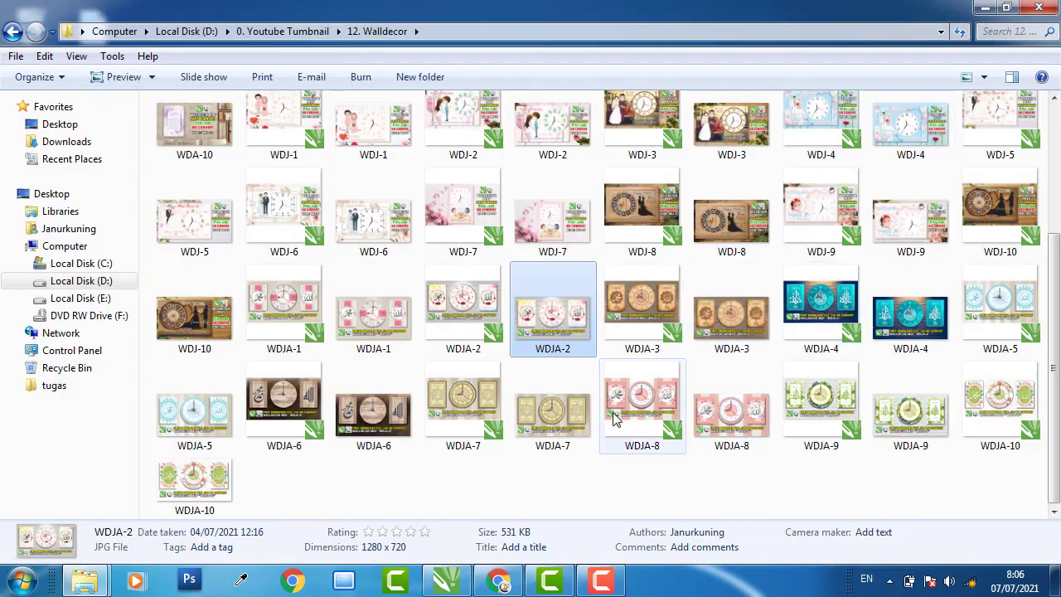
# Reopen the WDJA-2 preview image from the 12. Walldecor folder, view it and close it
pyautogui.click(569, 485)
pyautogui.click(554, 319)
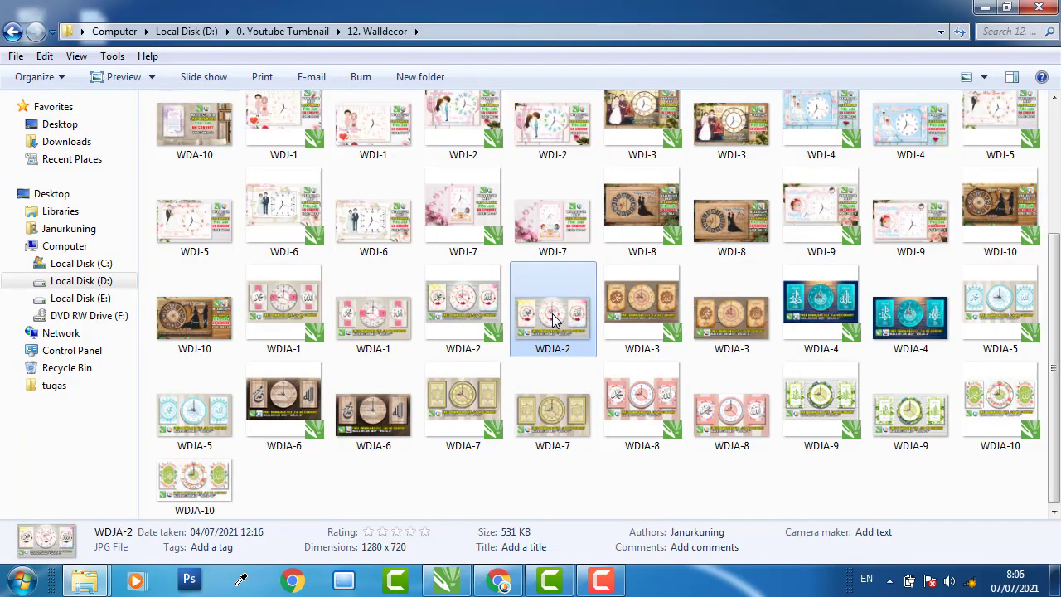
pyautogui.doubleClick(554, 320)
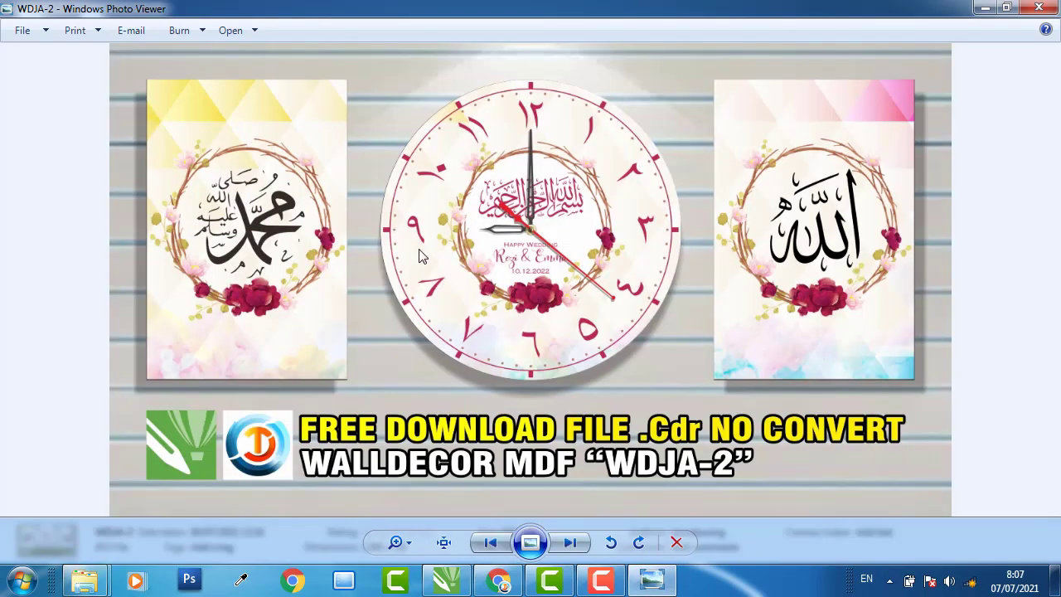
pyautogui.click(1039, 7)
# Minimize the folder window, switch to CorelDRAW and collapse the Insert Character docker
pyautogui.click(986, 8)
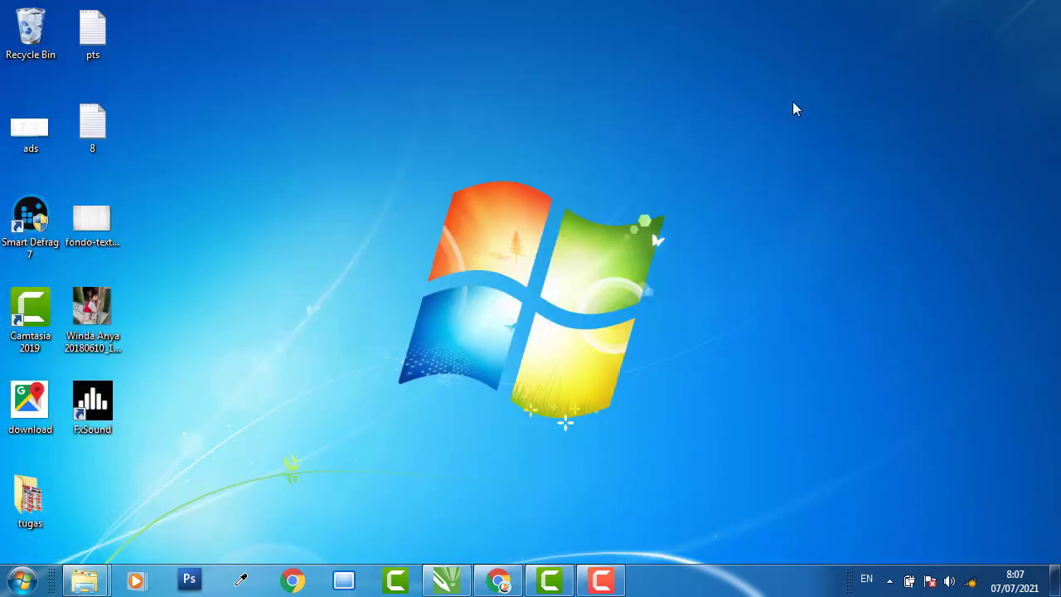
pyautogui.click(447, 580)
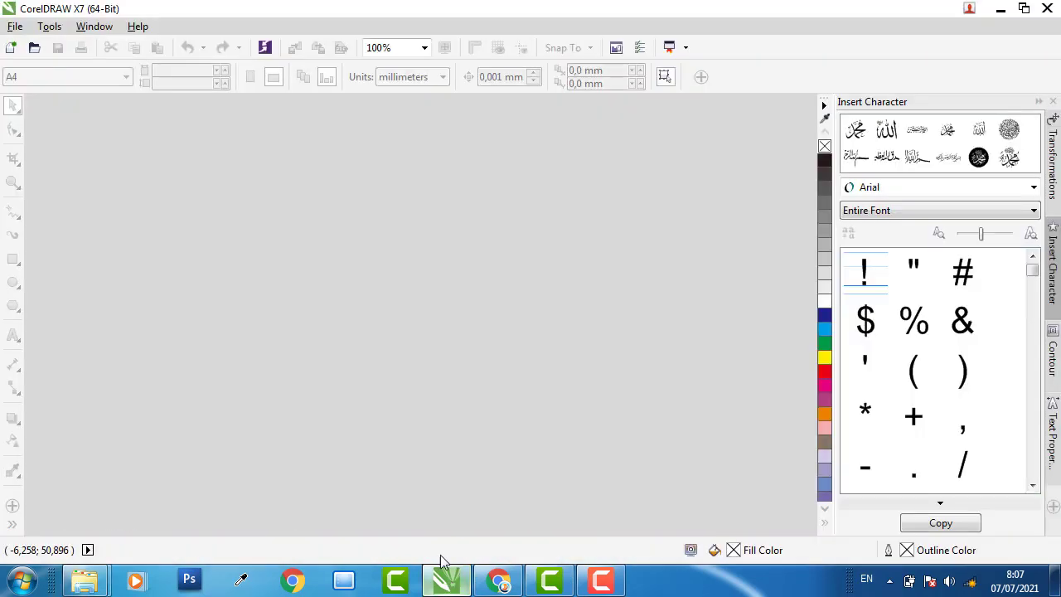
pyautogui.click(1039, 101)
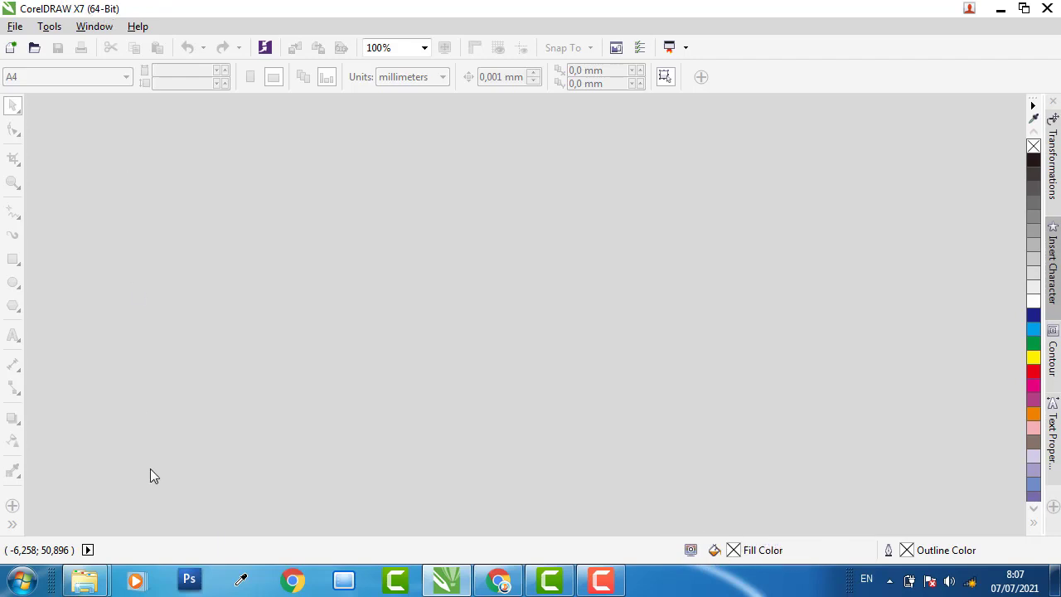
# Open the WDJA-2 folder under 0. Youtube Upload, 12. Walldecor in the file manager and enlarge its file icons
pyautogui.moveTo(97, 577)
pyautogui.moveTo(164, 522)
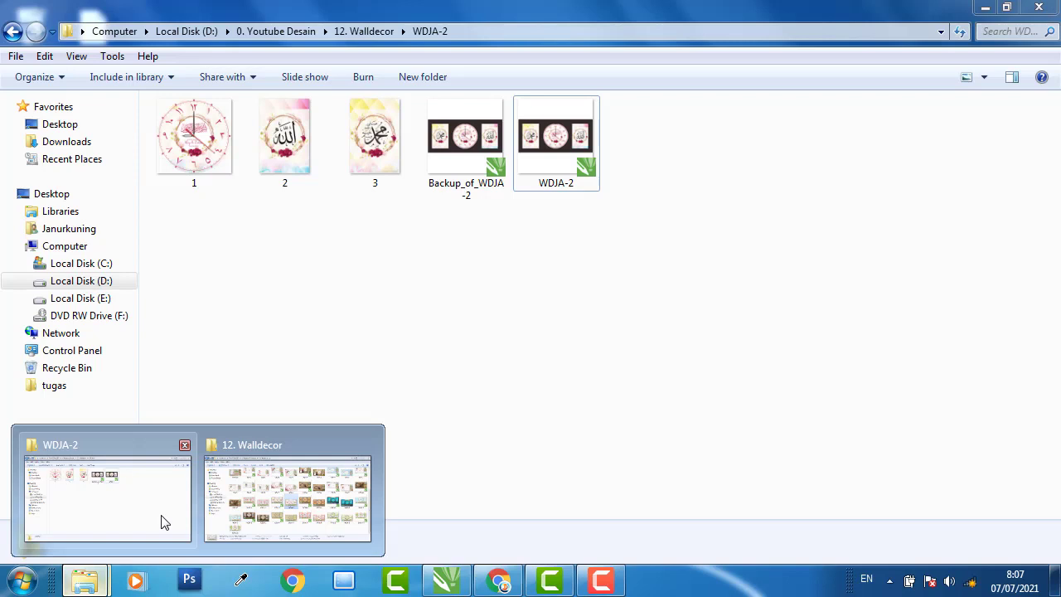
pyautogui.click(163, 521)
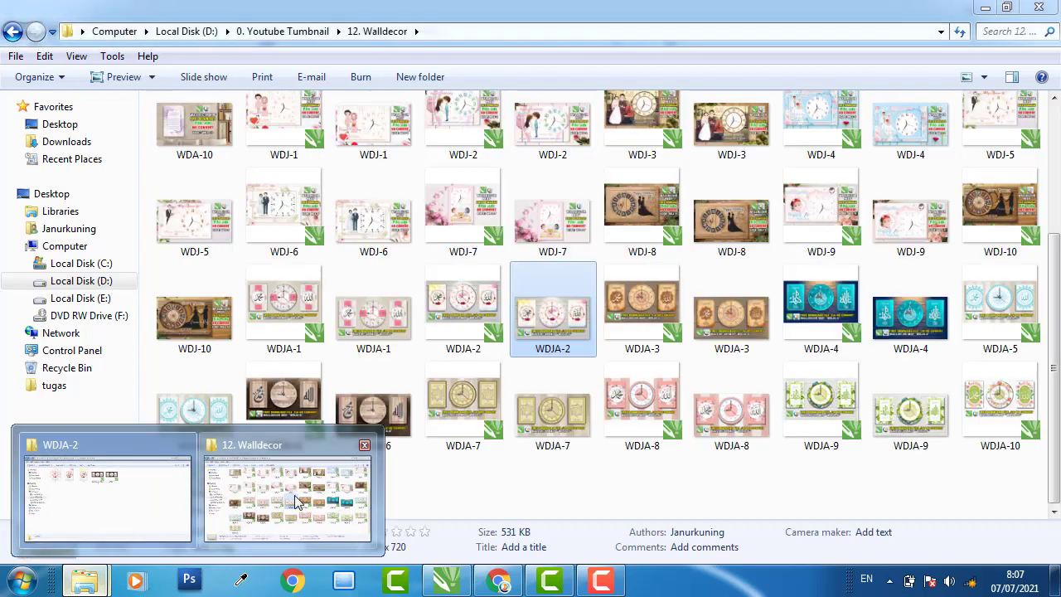
pyautogui.click(281, 498)
pyautogui.click(10, 31)
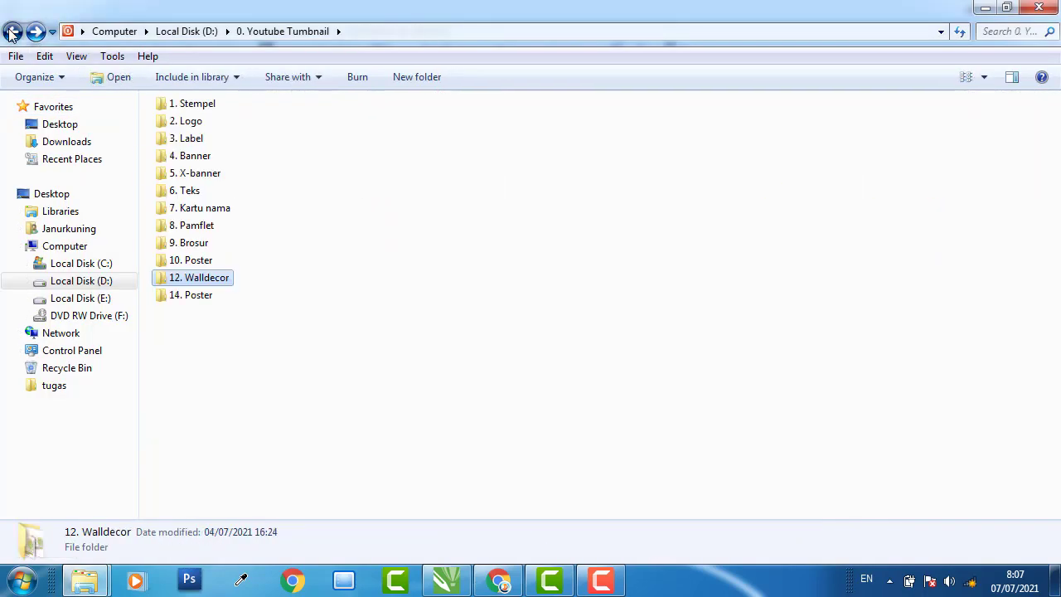
pyautogui.click(10, 32)
pyautogui.doubleClick(208, 139)
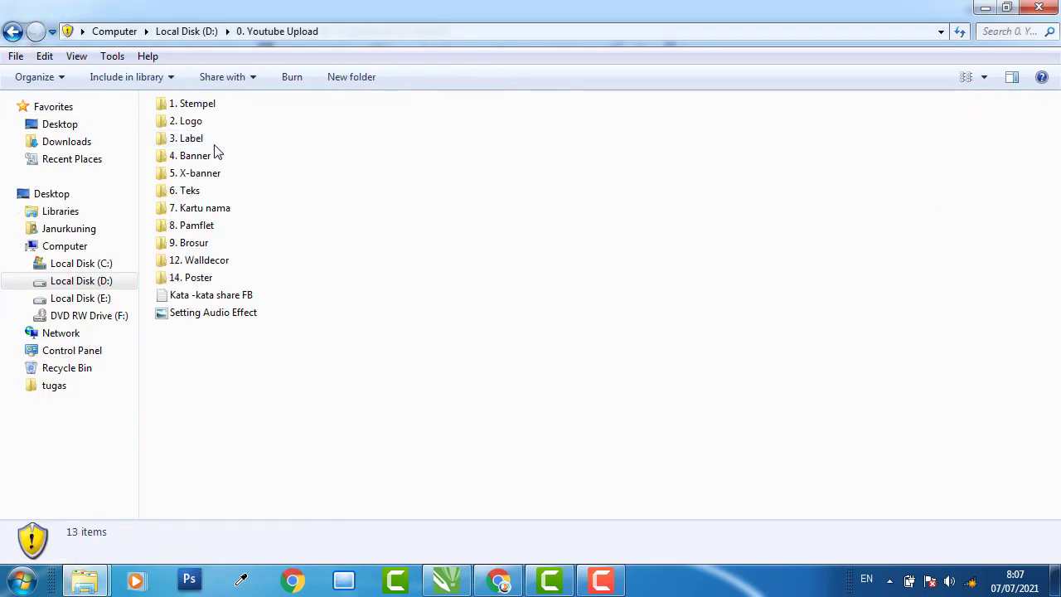
pyautogui.doubleClick(199, 265)
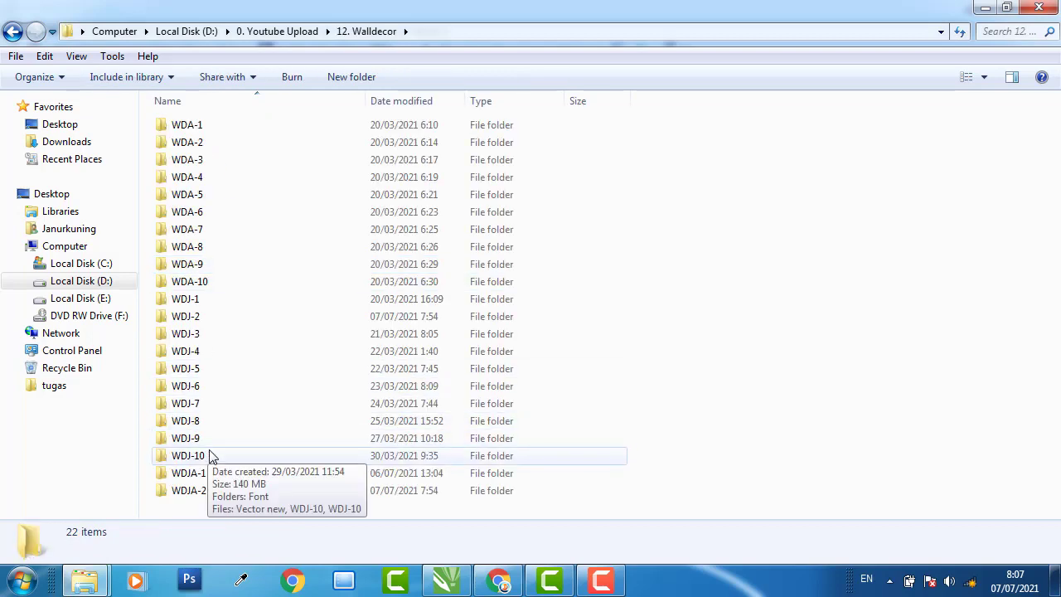
pyautogui.doubleClick(213, 491)
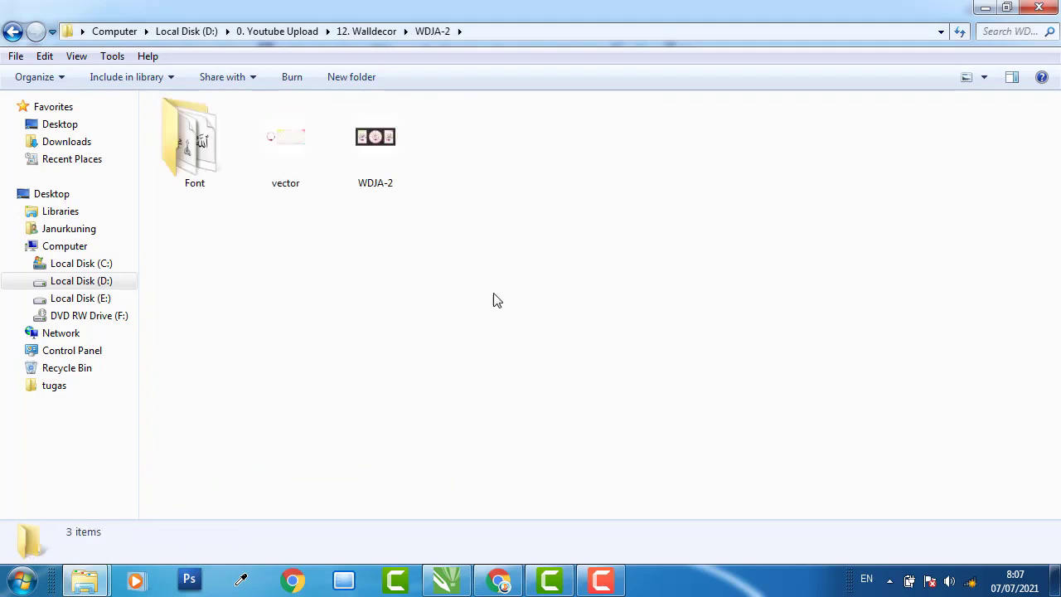
pyautogui.click(984, 77)
pyautogui.click(1010, 47)
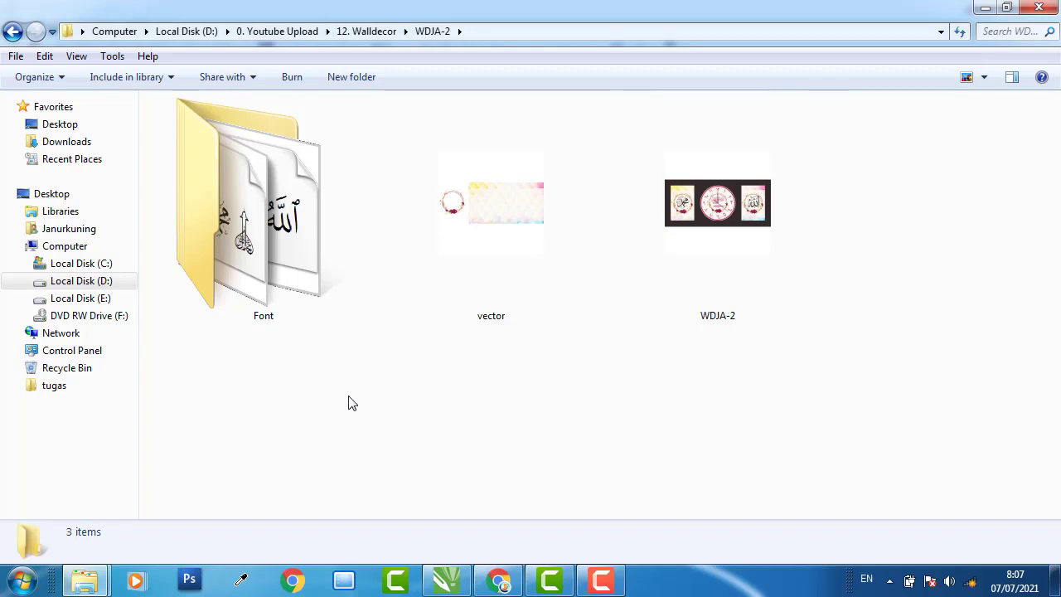
# Review the font files in the Font subfolder and return to the WDJA-2 folder
pyautogui.doubleClick(269, 236)
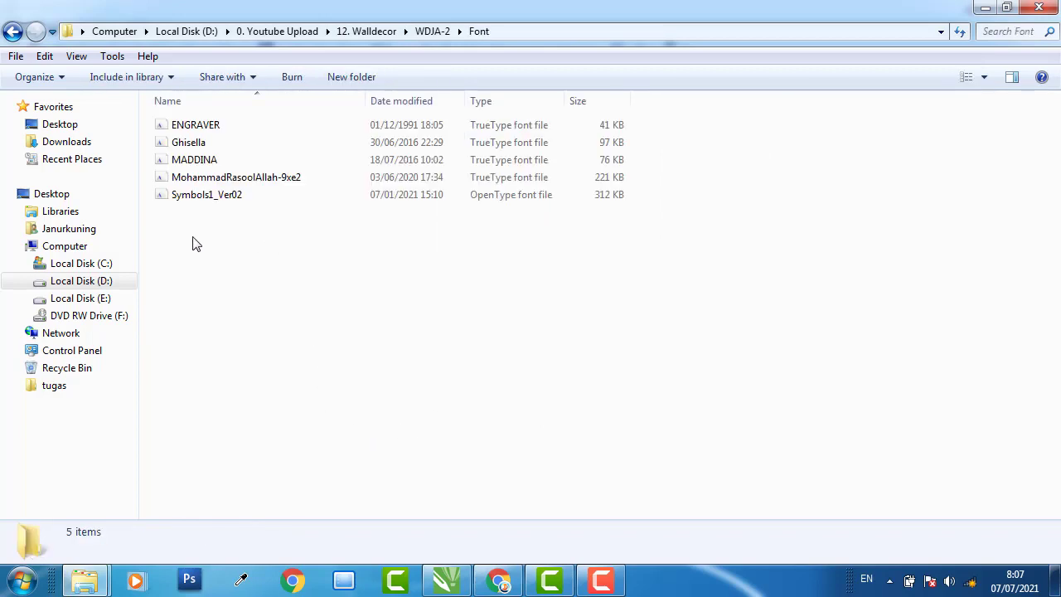
pyautogui.moveTo(182, 221); pyautogui.dragTo(215, 125)
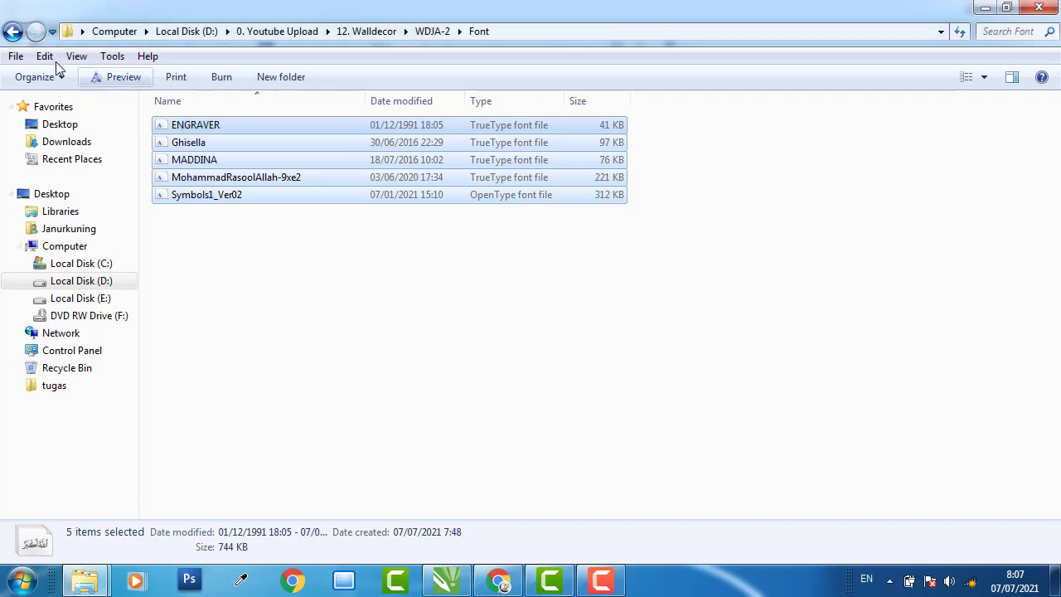
pyautogui.click(12, 32)
# Inspect the thumbnails of the vector and WDJA-2 CorelDRAW files in the folder
pyautogui.click(432, 431)
pyautogui.click(483, 220)
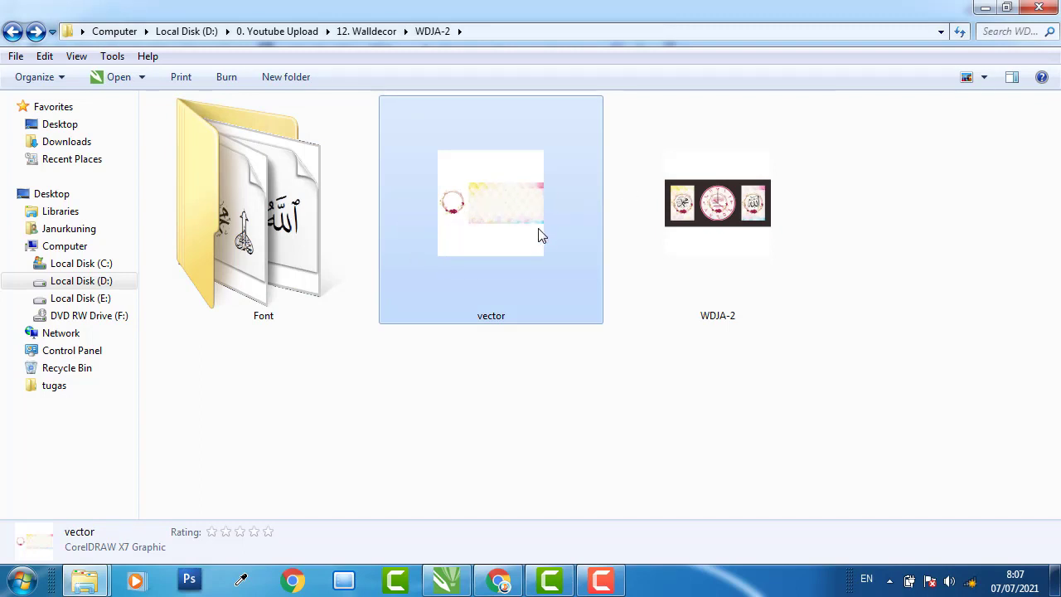
pyautogui.click(704, 391)
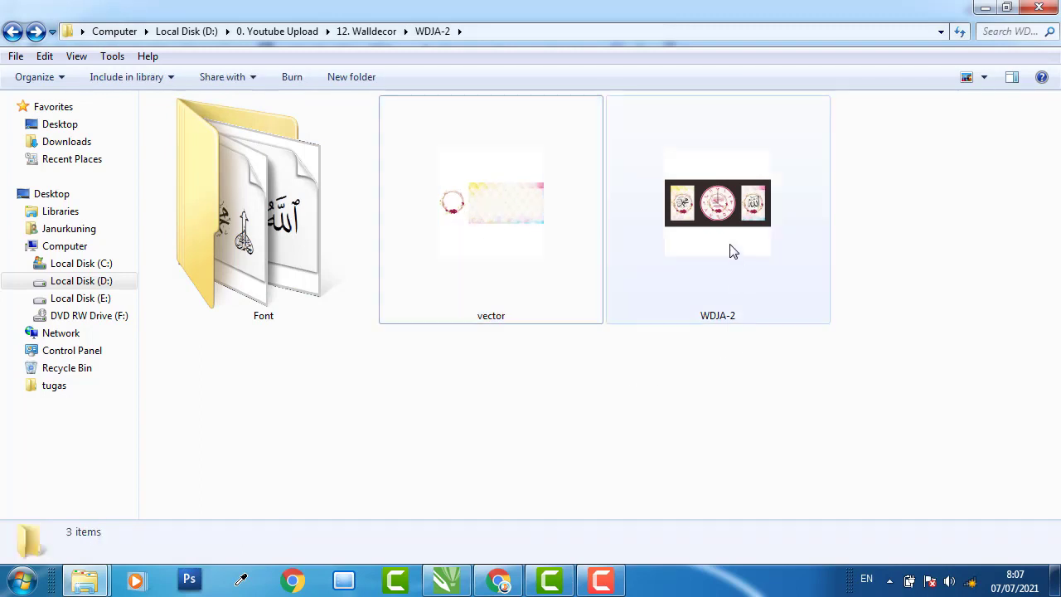
pyautogui.moveTo(927, 152); pyautogui.dragTo(727, 337)
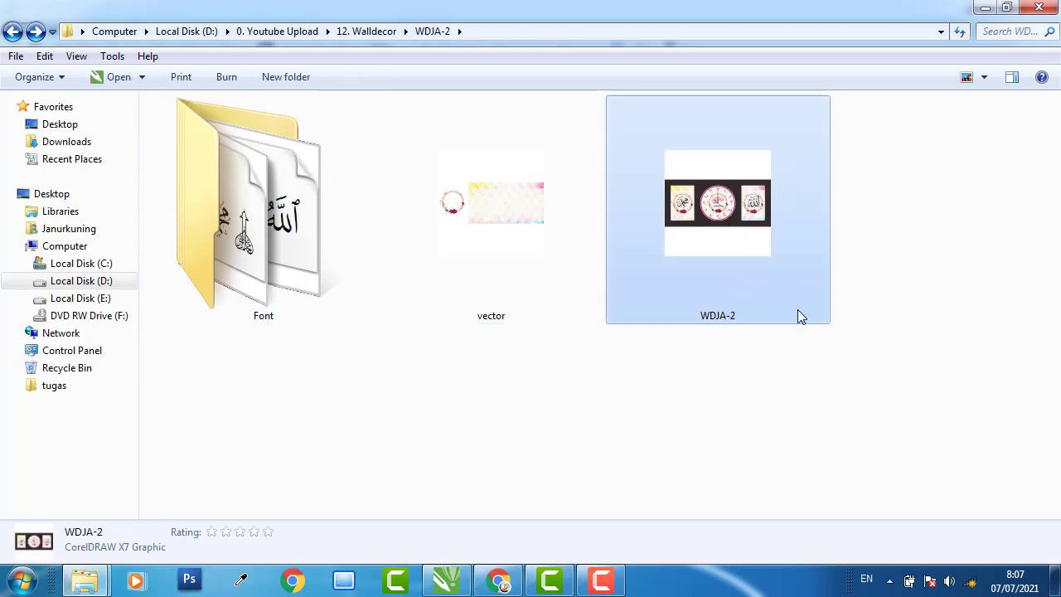
pyautogui.click(851, 391)
pyautogui.moveTo(891, 396); pyautogui.dragTo(934, 349)
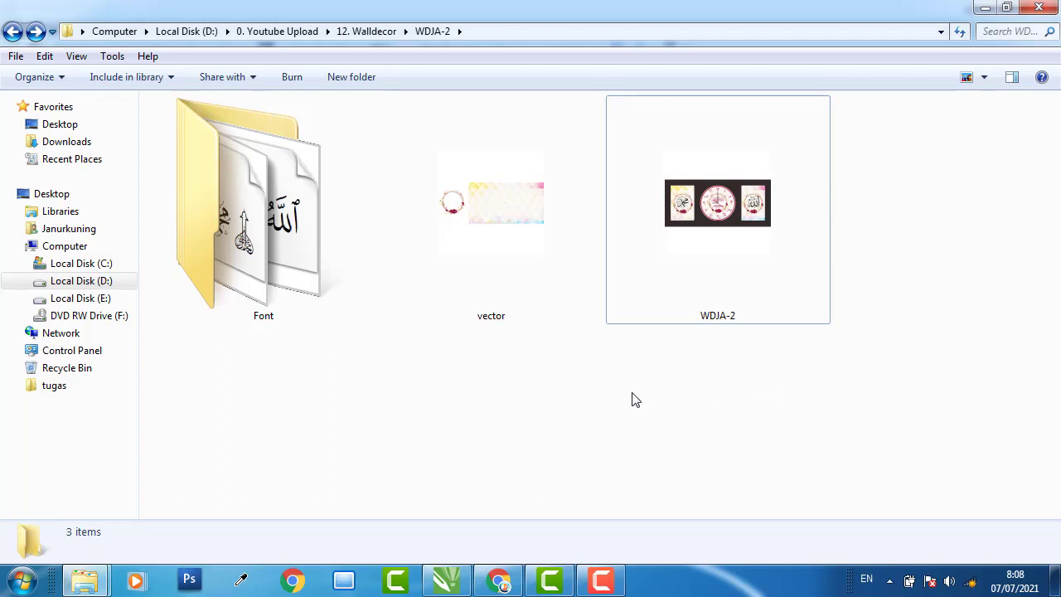
# Open the WDJA-2 drawing in CorelDRAW and go through its four pages, ending on page 3
pyautogui.doubleClick(724, 213)
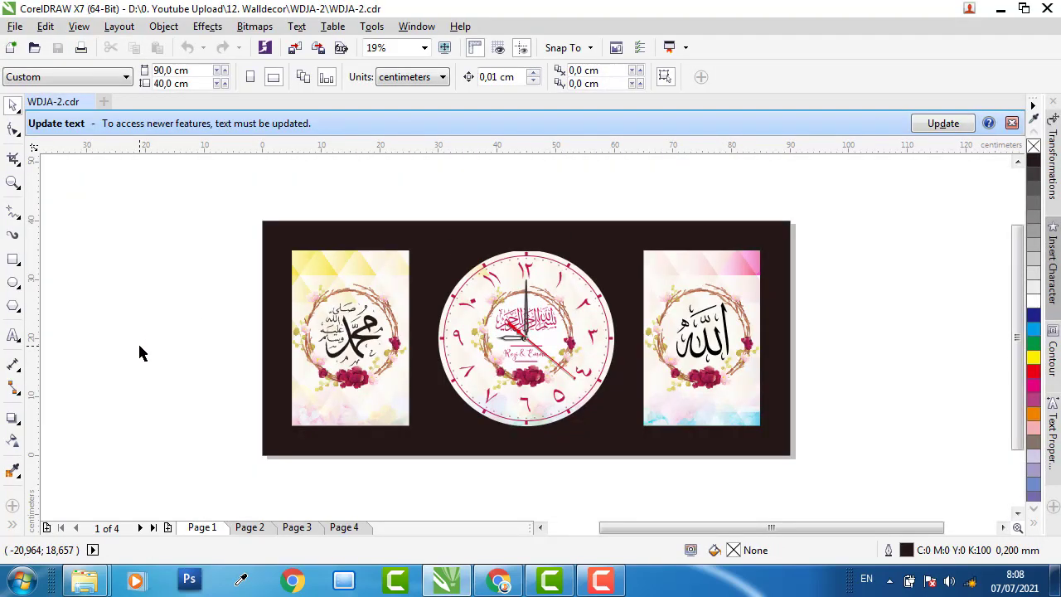
pyautogui.moveTo(194, 183); pyautogui.dragTo(249, 535)
pyautogui.click(249, 531)
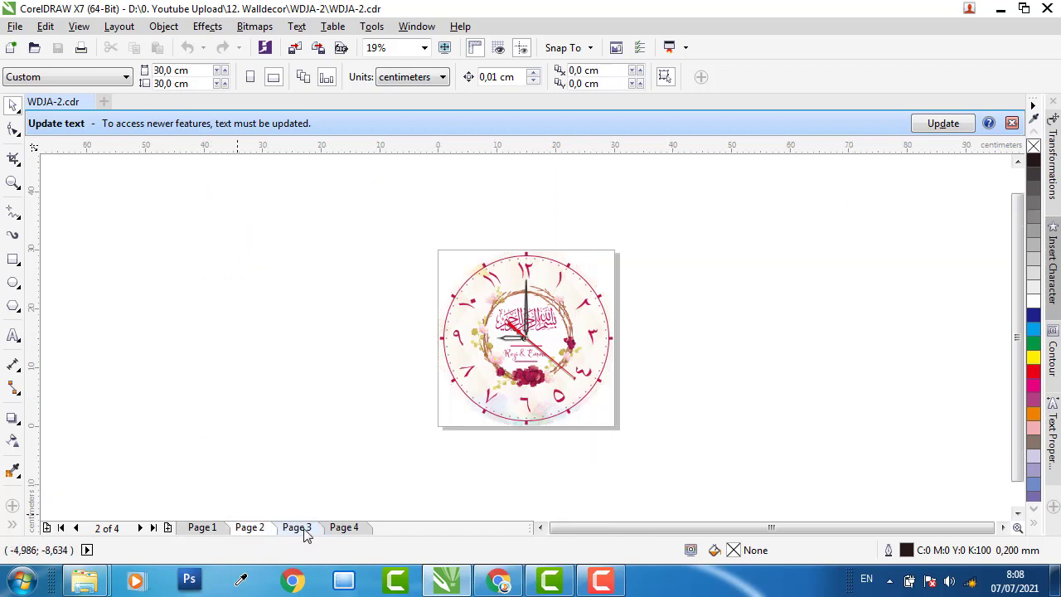
pyautogui.click(302, 531)
pyautogui.click(342, 530)
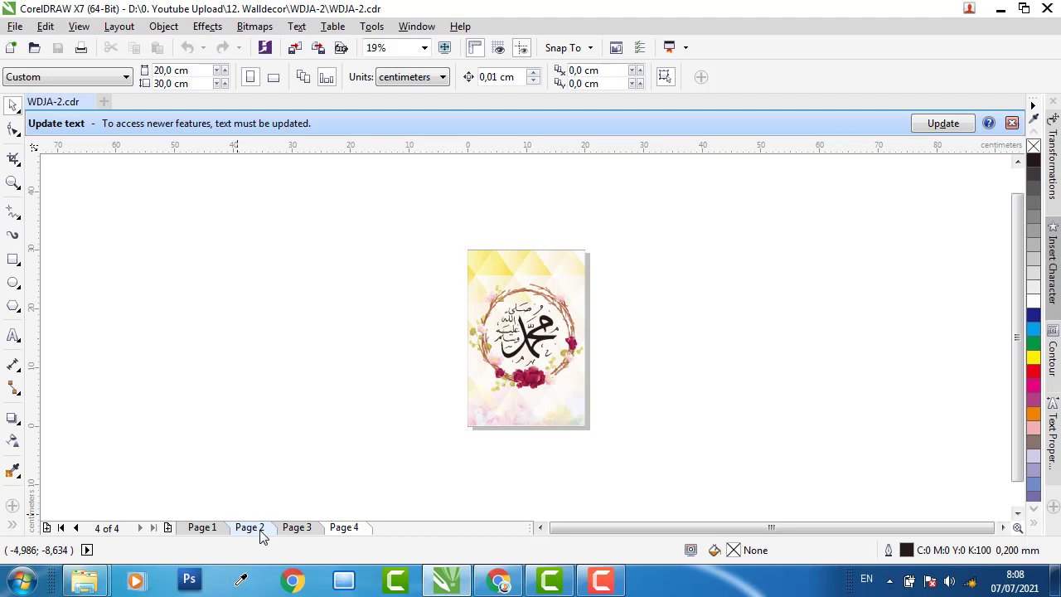
pyautogui.click(211, 530)
pyautogui.click(249, 531)
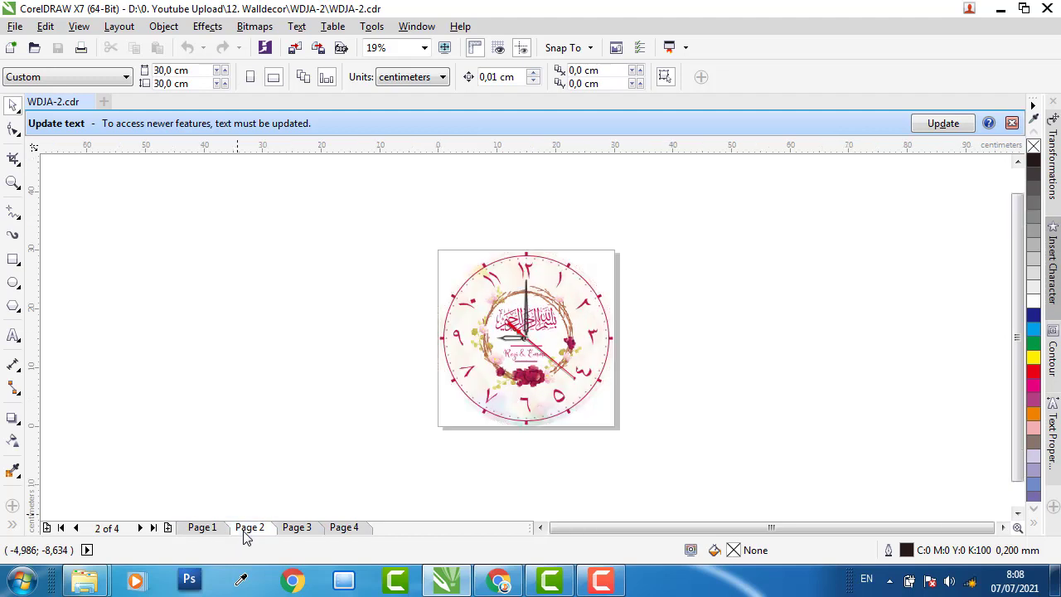
pyautogui.click(307, 533)
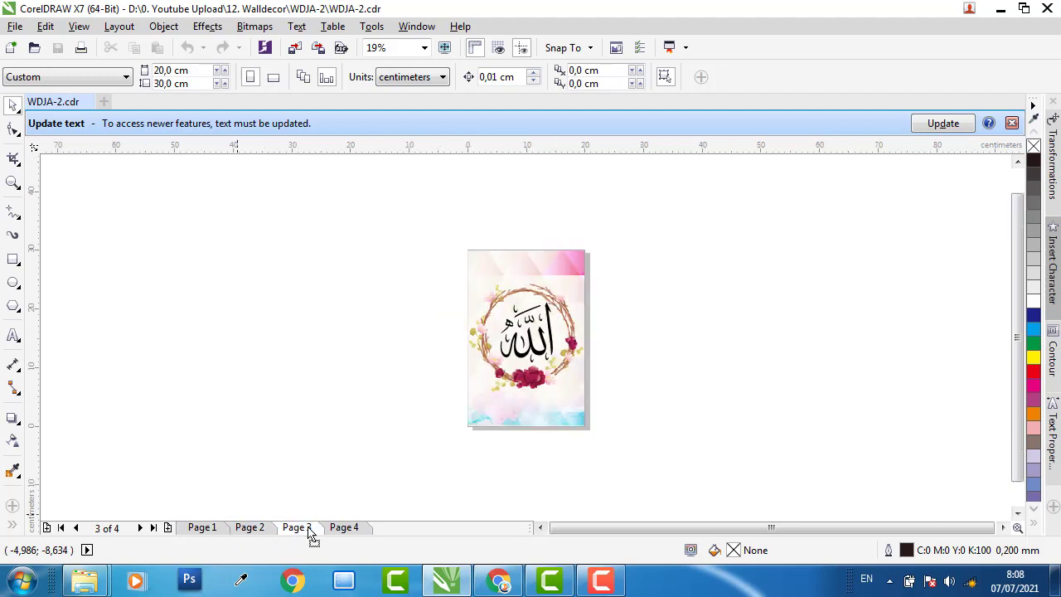
# View page 4 of the WDJA-2 drawing and select its panel design briefly to inspect it
pyautogui.click(348, 529)
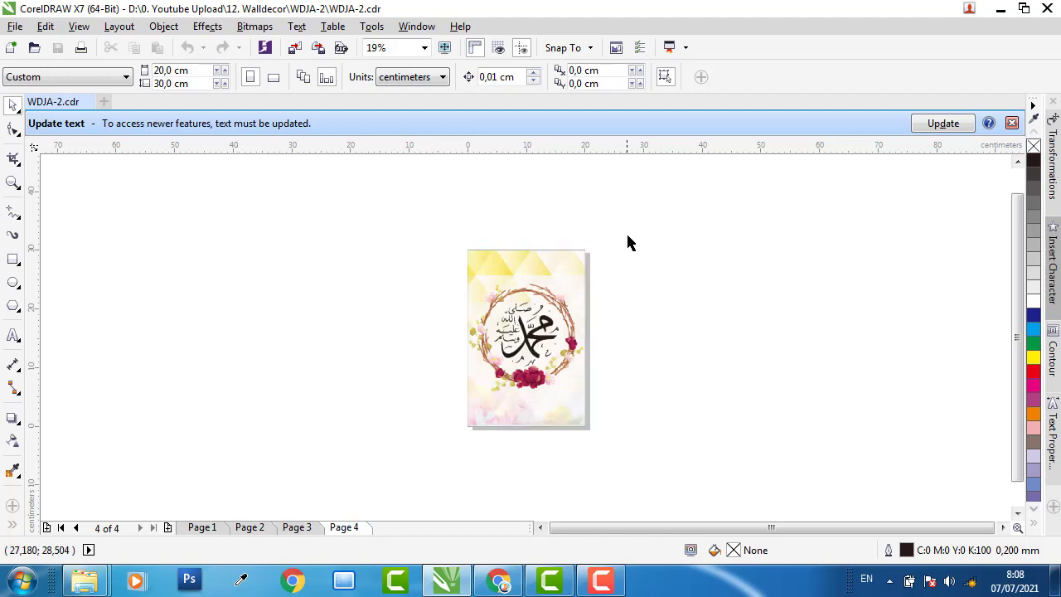
pyautogui.click(579, 265)
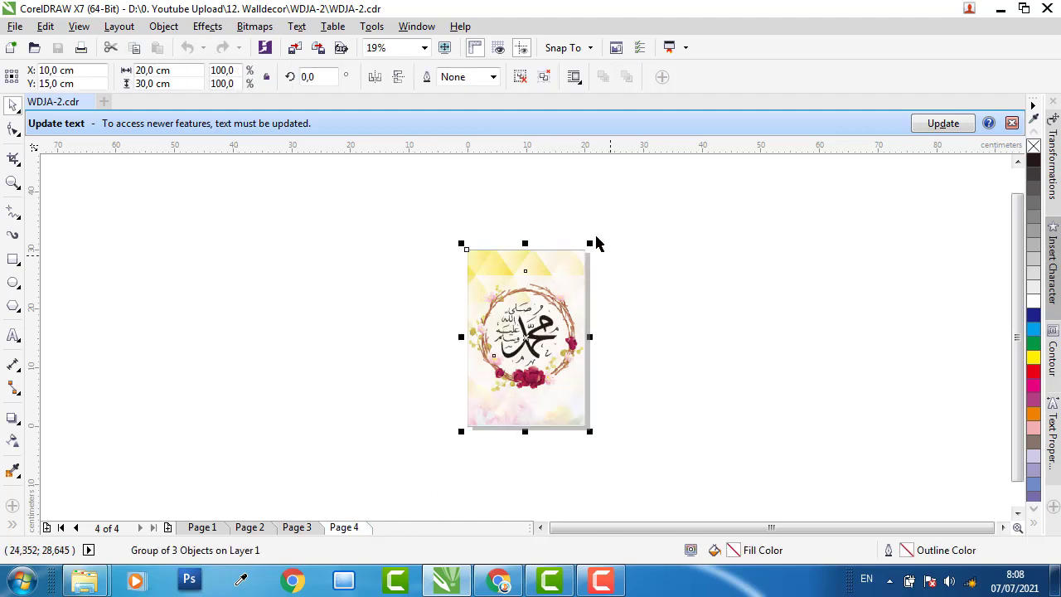
pyautogui.click(354, 217)
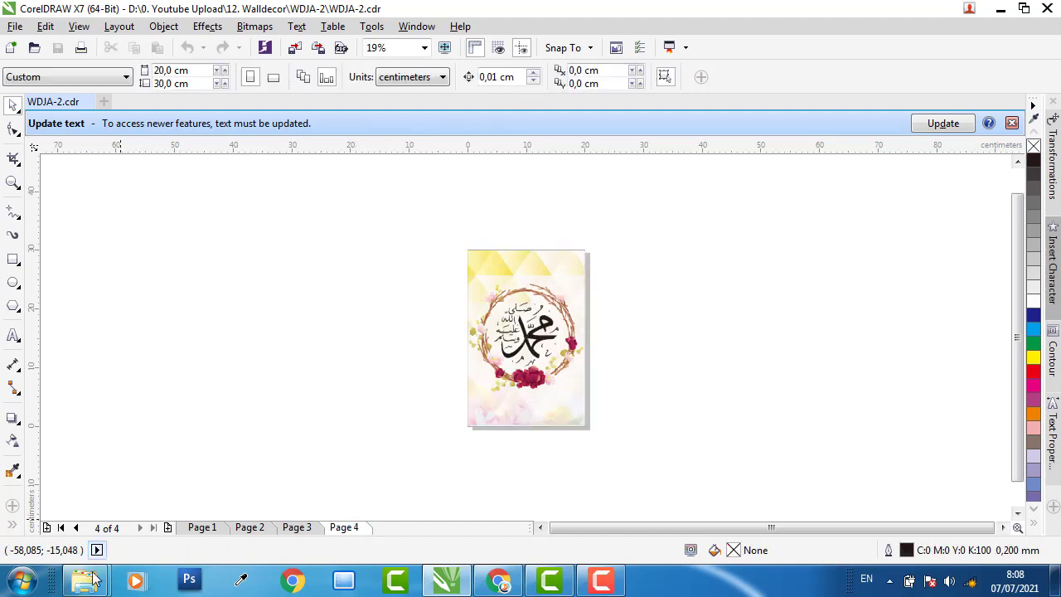
# Switch to the WDJA-2 folder in the file manager and open the vector drawing in CorelDRAW
pyautogui.moveTo(88, 580)
pyautogui.click(287, 517)
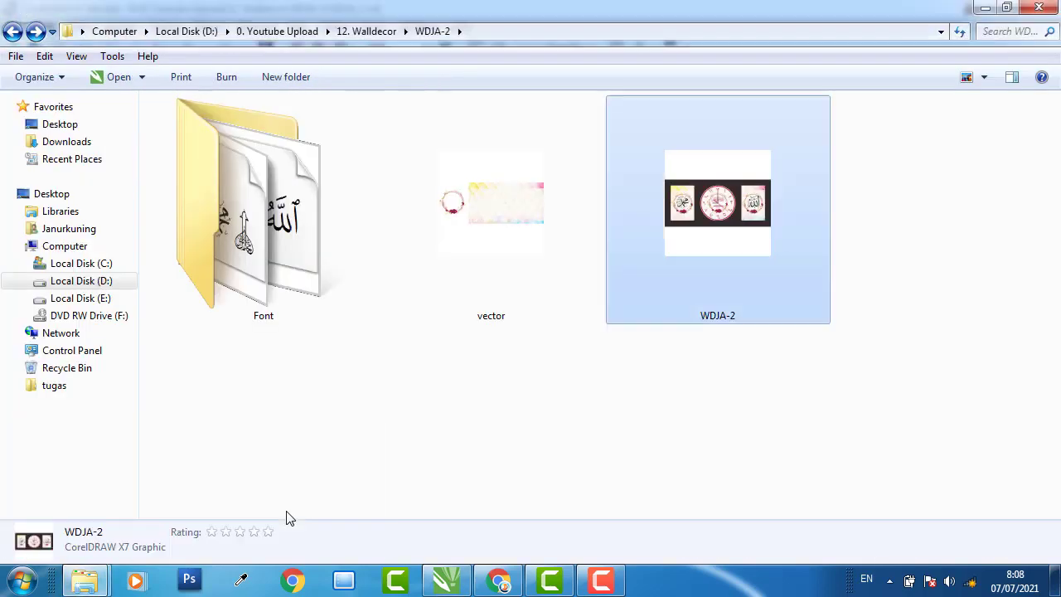
pyautogui.click(483, 434)
pyautogui.doubleClick(495, 216)
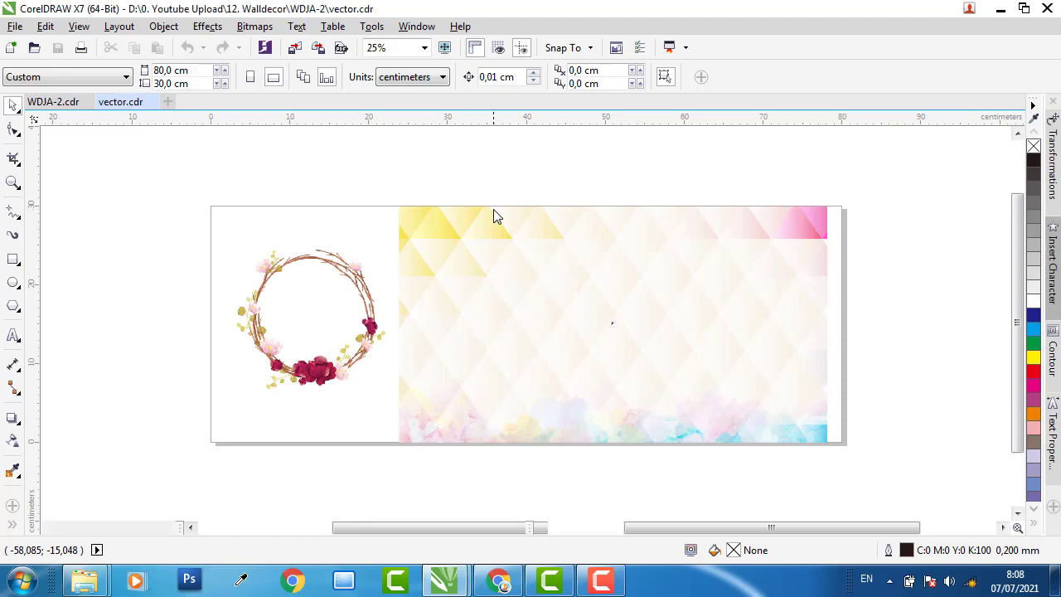
# Inspect the geometric background bitmap and the floral wreath in the vector drawing by selecting each one
pyautogui.click(533, 329)
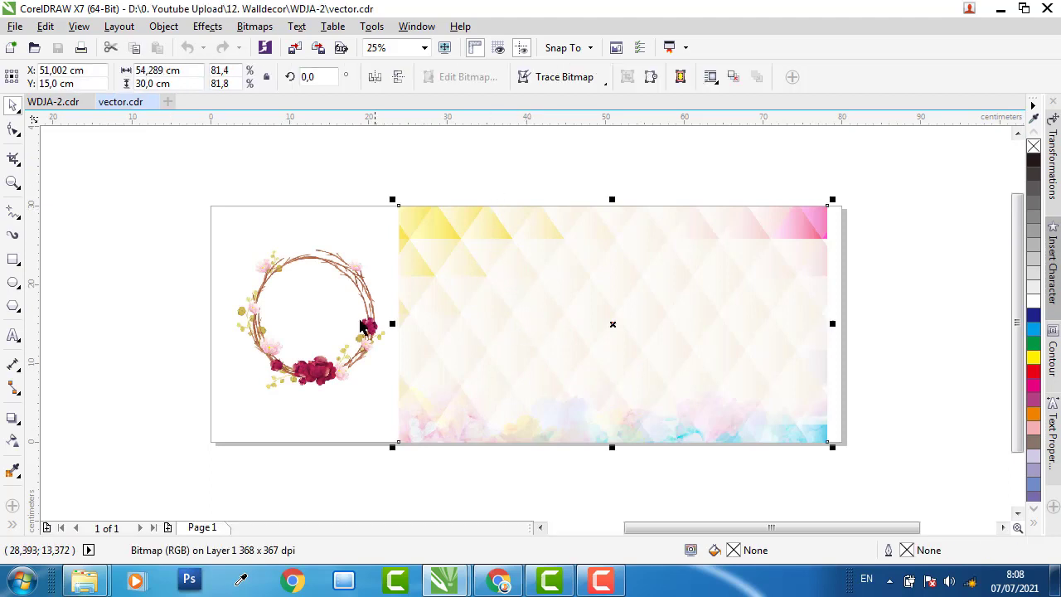
pyautogui.click(338, 264)
pyautogui.click(456, 266)
pyautogui.click(345, 270)
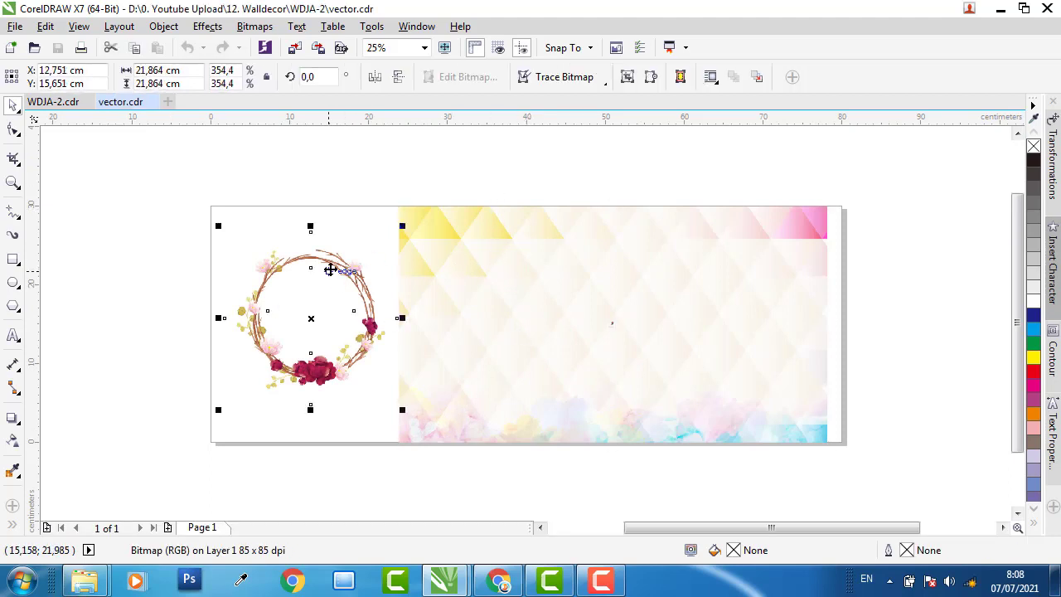
pyautogui.click(112, 218)
pyautogui.moveTo(112, 212); pyautogui.dragTo(439, 422)
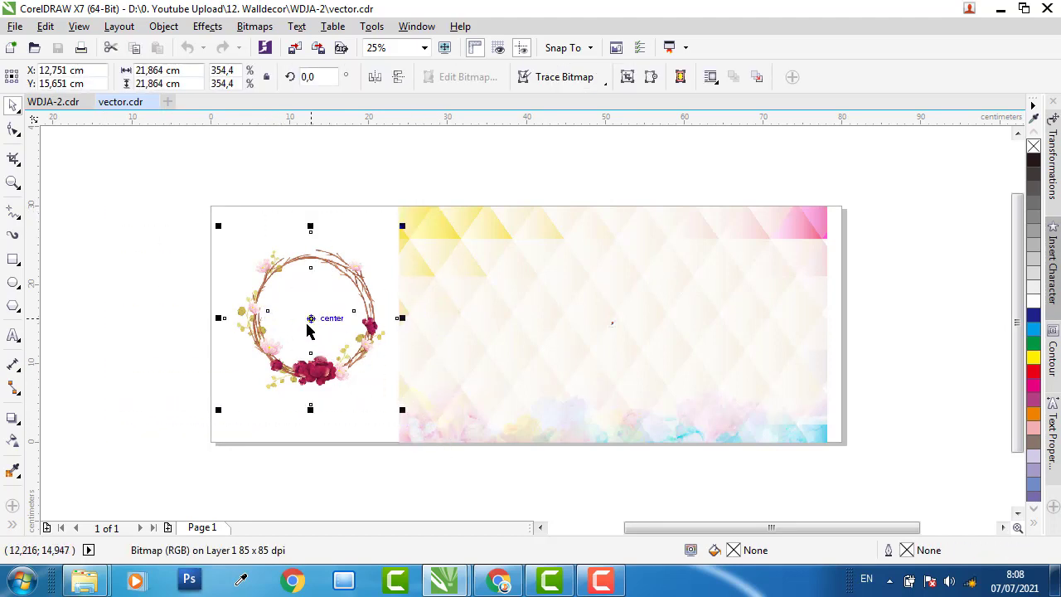
pyautogui.click(145, 313)
pyautogui.click(262, 330)
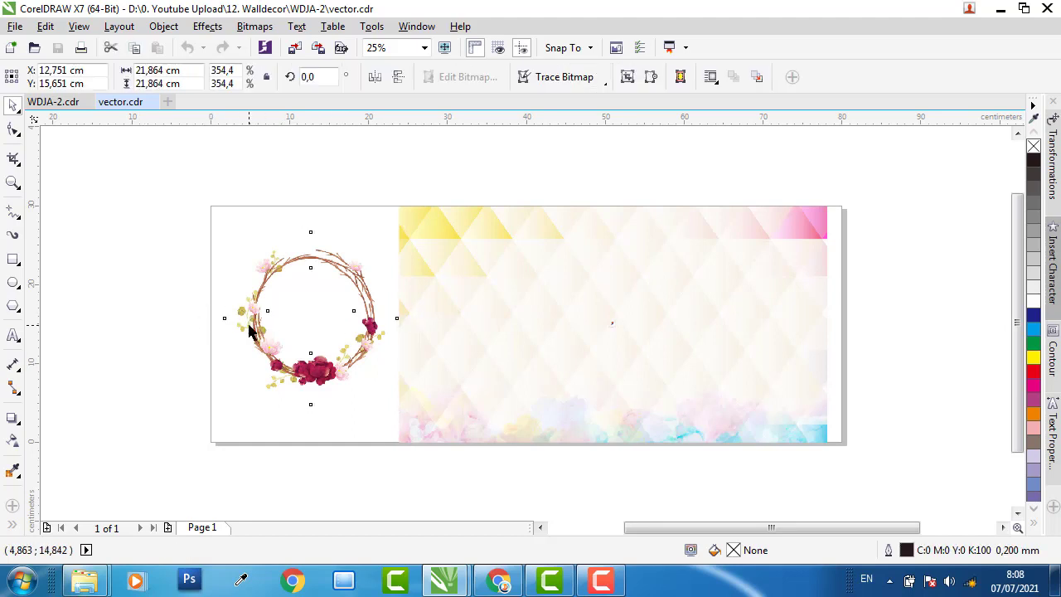
pyautogui.click(147, 234)
pyautogui.moveTo(265, 282); pyautogui.dragTo(454, 407)
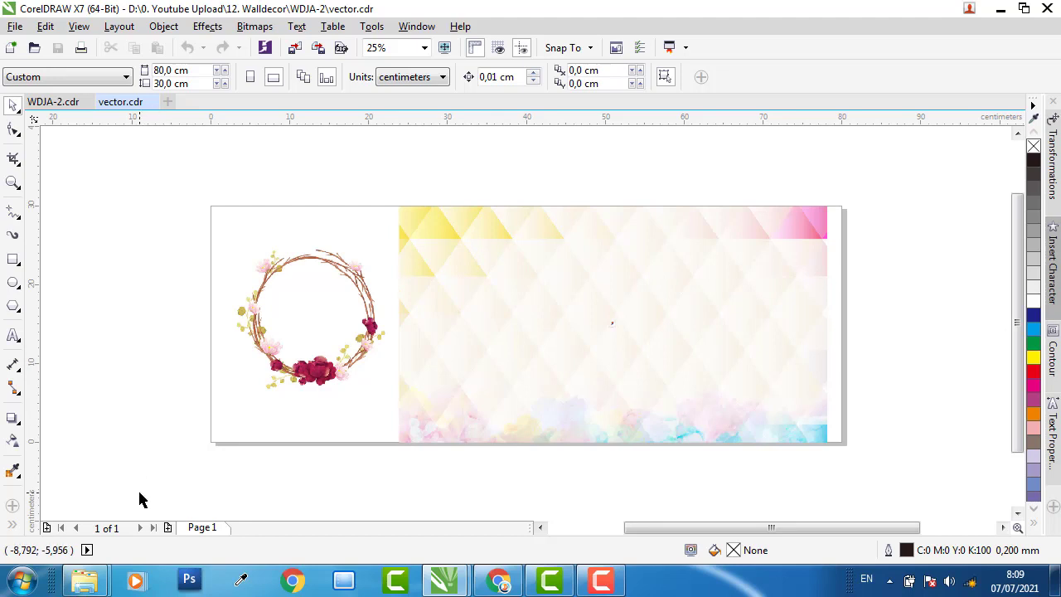
# Return to the WDJA-2 drawing, view page 1, and fit the clock face on page 2 to the window
pyautogui.click(53, 102)
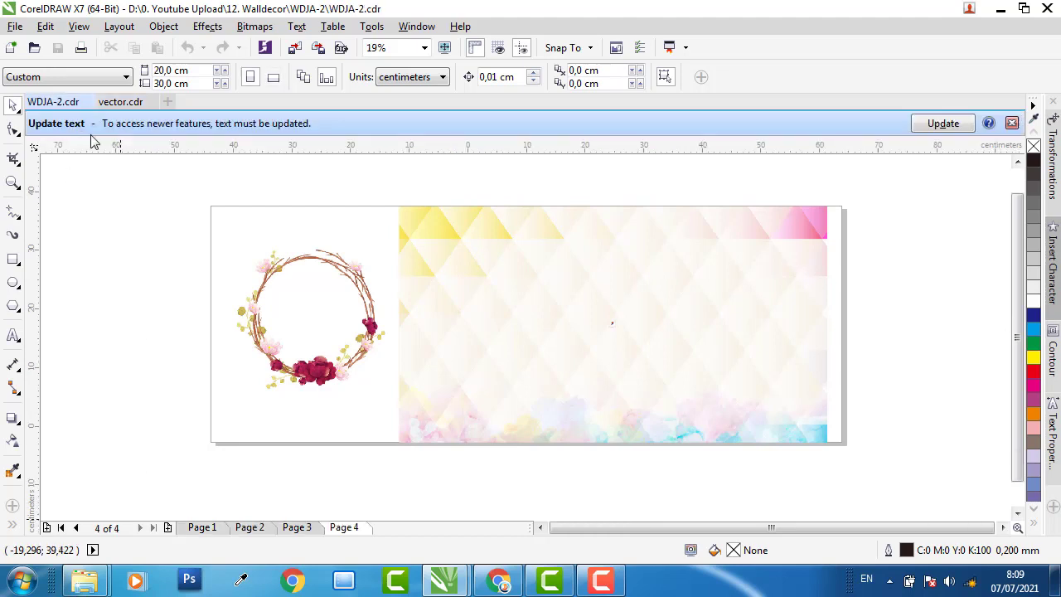
pyautogui.click(211, 529)
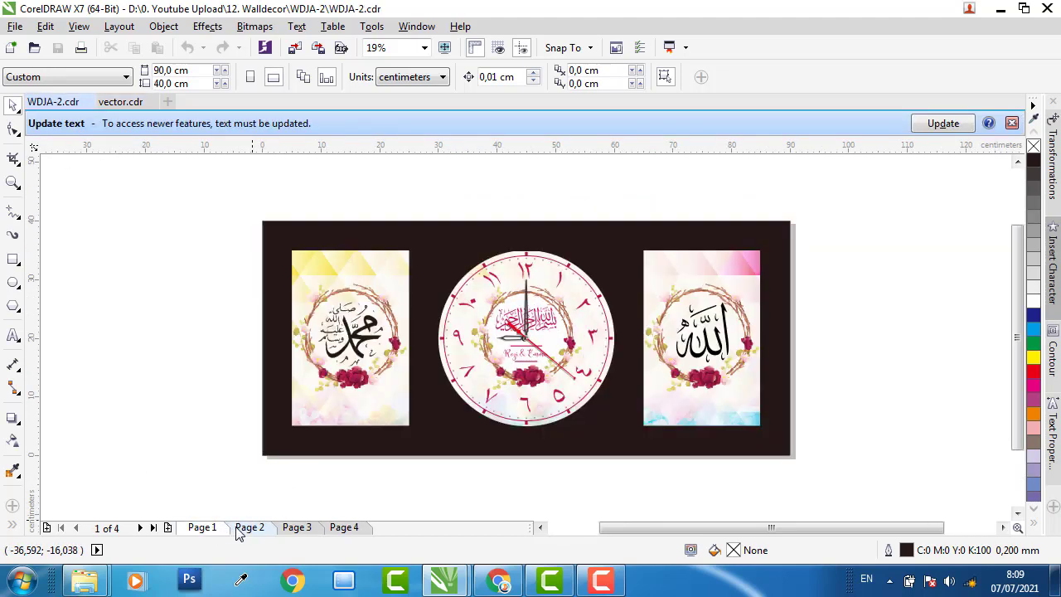
pyautogui.click(249, 528)
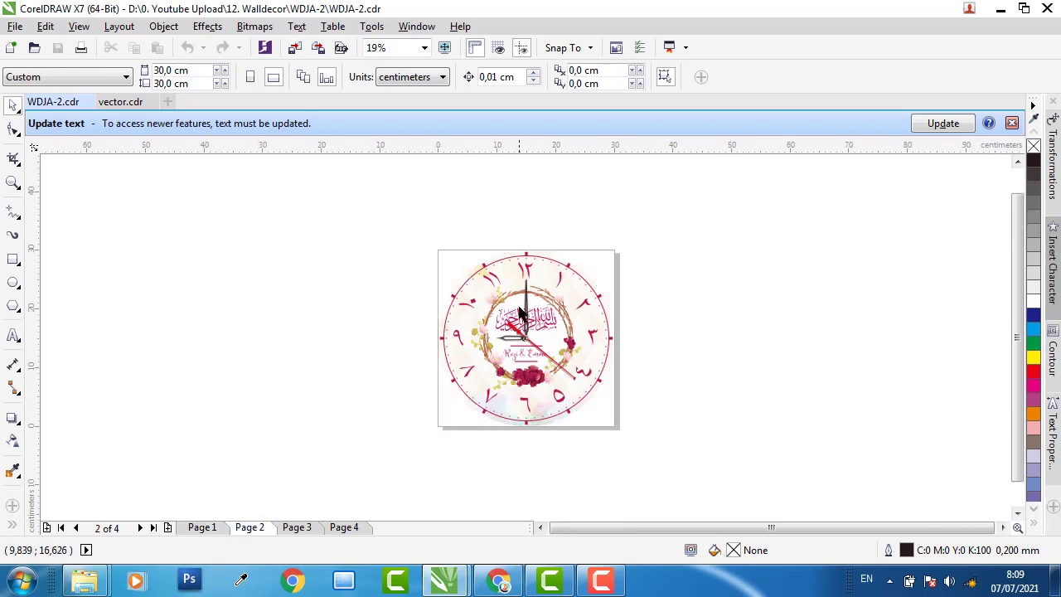
pyautogui.hotkey('shift', 'F4')
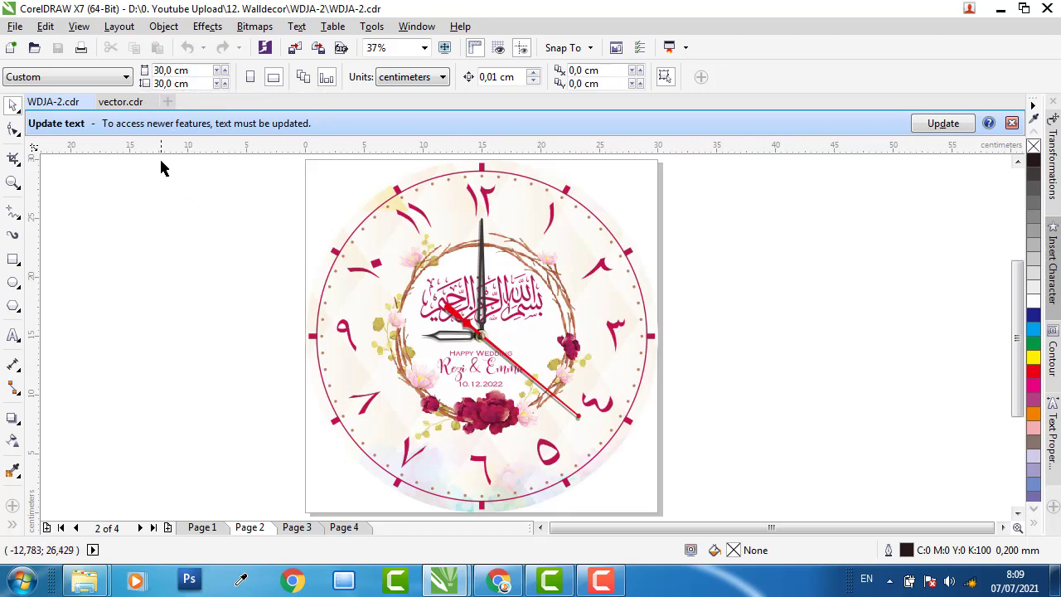
# Create a new document named Latihan 2, 30 by 30 cm, one page, CMYK, at 300 dpi
pyautogui.click(18, 27)
pyautogui.click(43, 45)
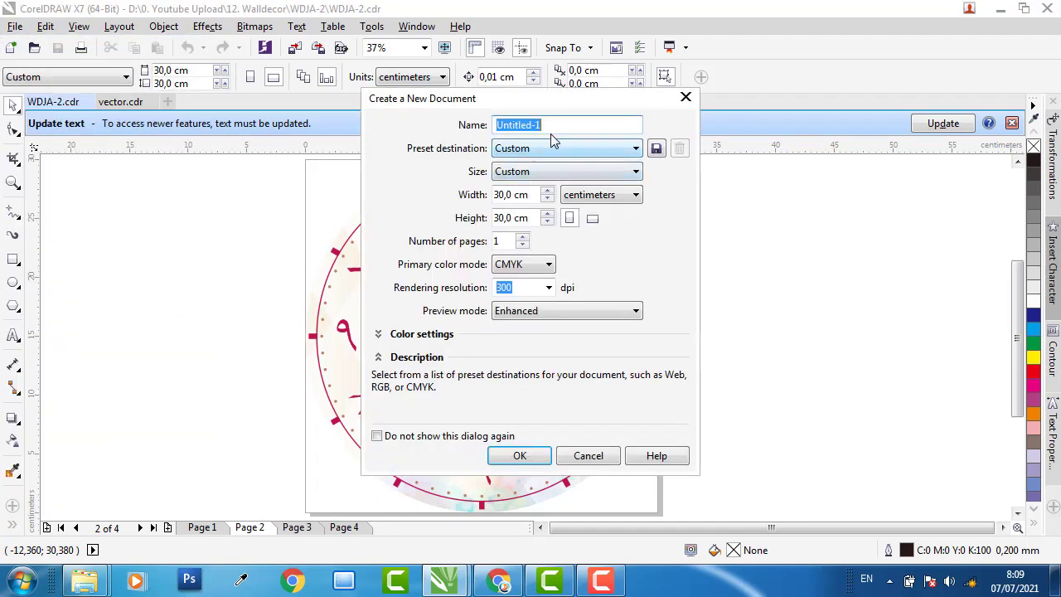
pyautogui.write('Latihan 2')
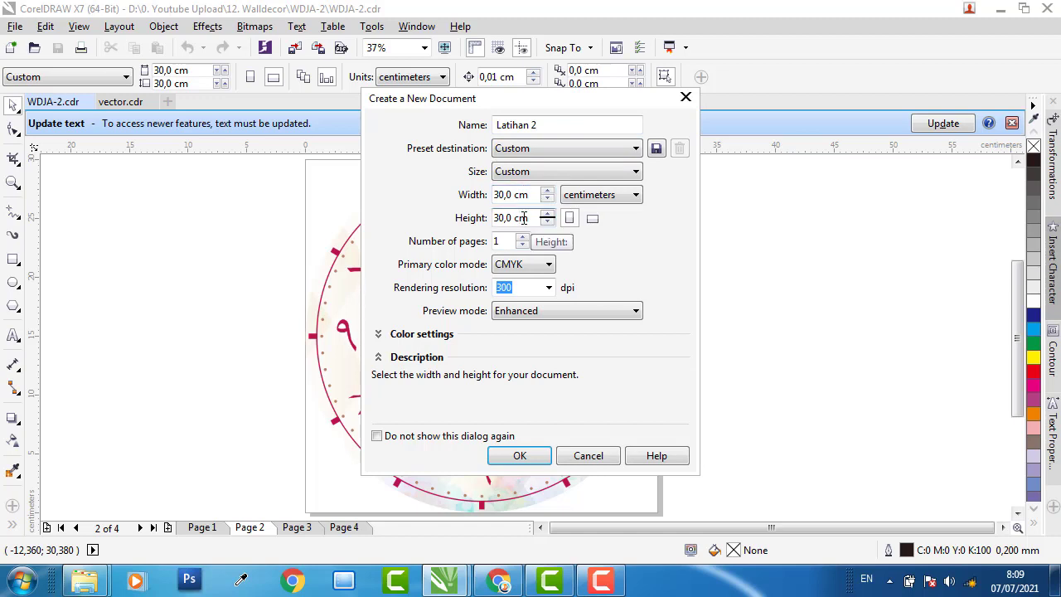
pyautogui.click(634, 195)
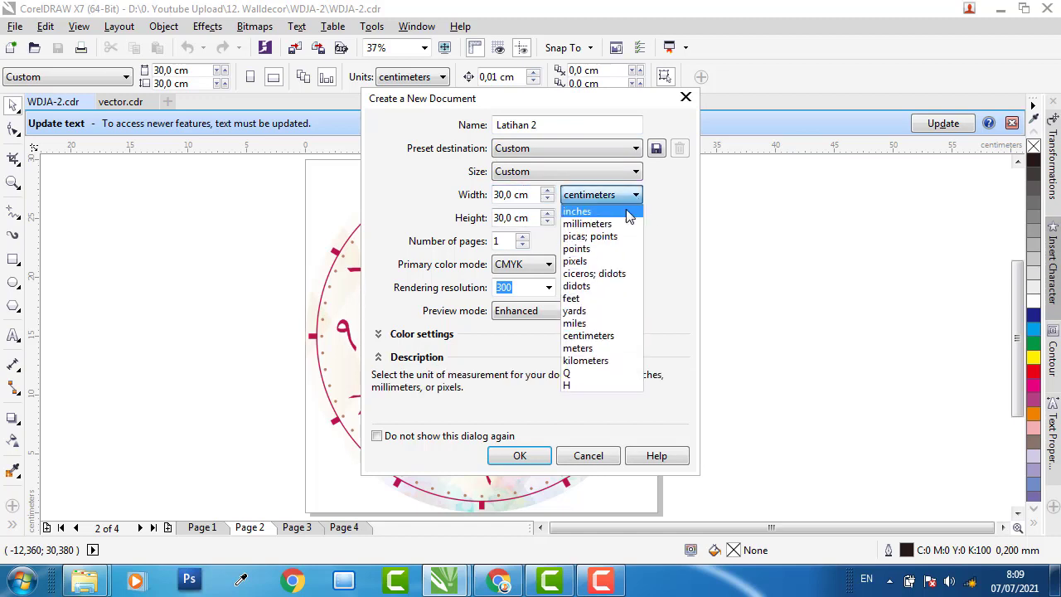
pyautogui.click(618, 336)
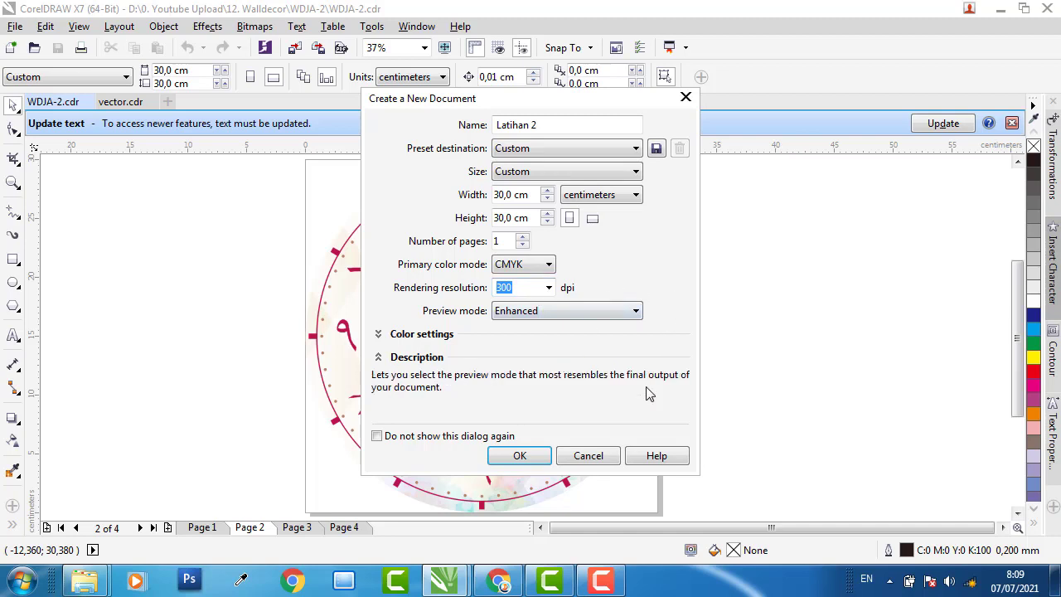
pyautogui.click(520, 456)
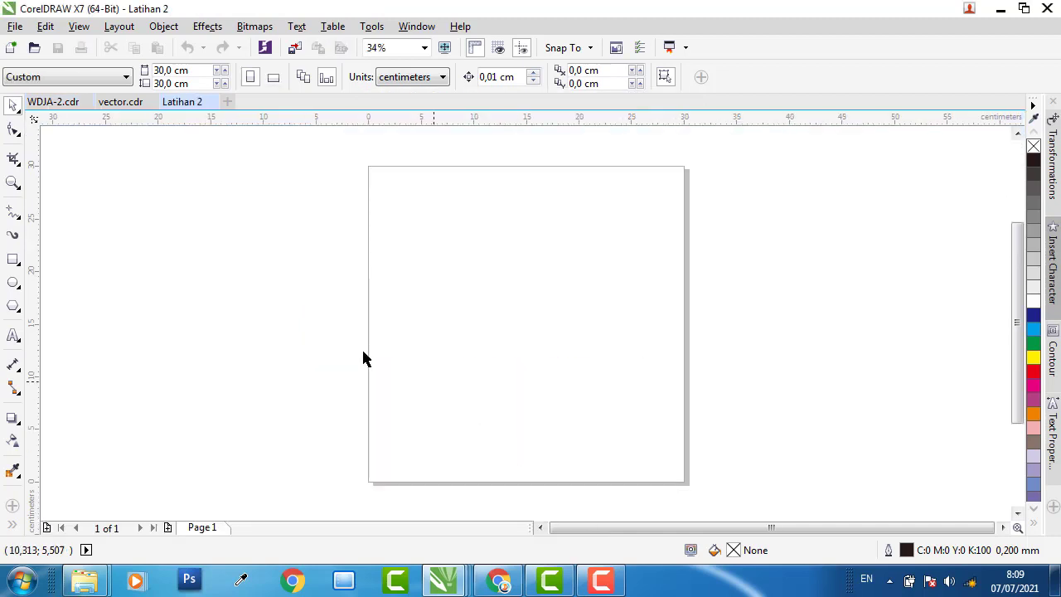
pyautogui.moveTo(348, 144); pyautogui.dragTo(356, 253)
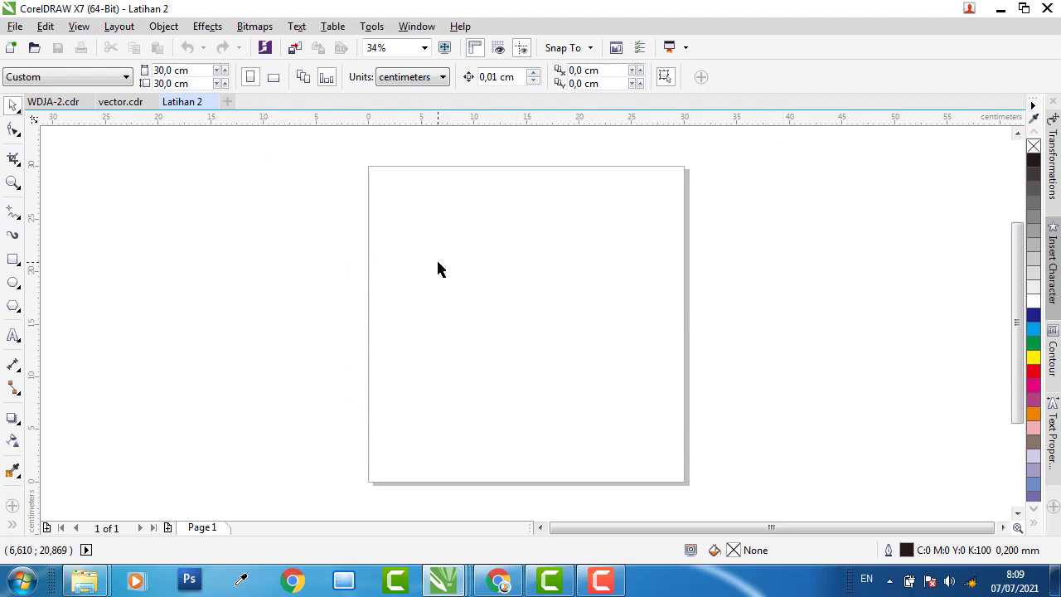
# Draw an ellipse about 25.6 cm wide and 23 cm high, overlapping the left edge of the page
pyautogui.click(19, 286)
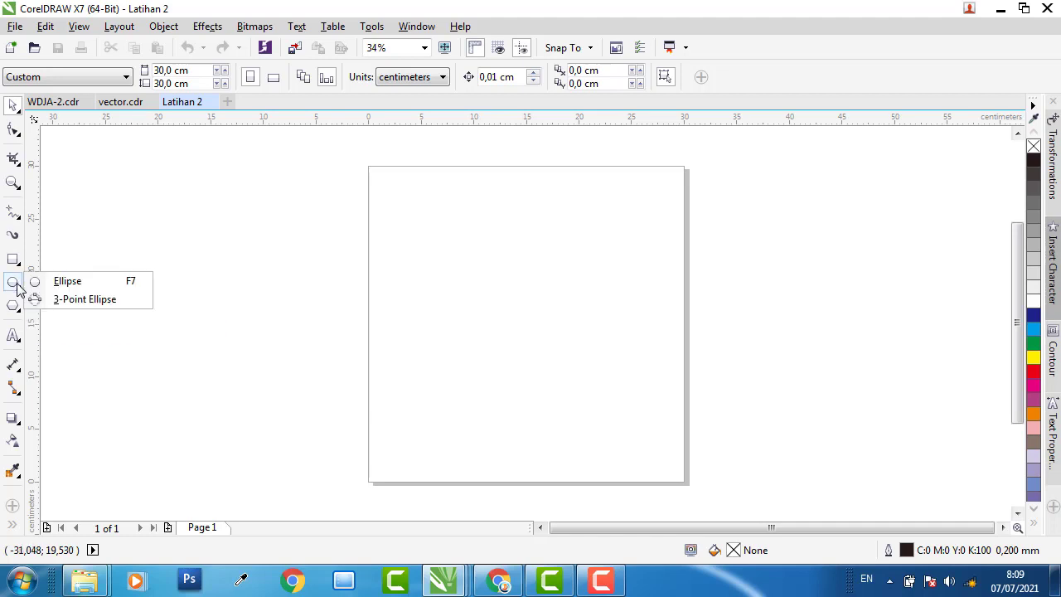
pyautogui.click(56, 282)
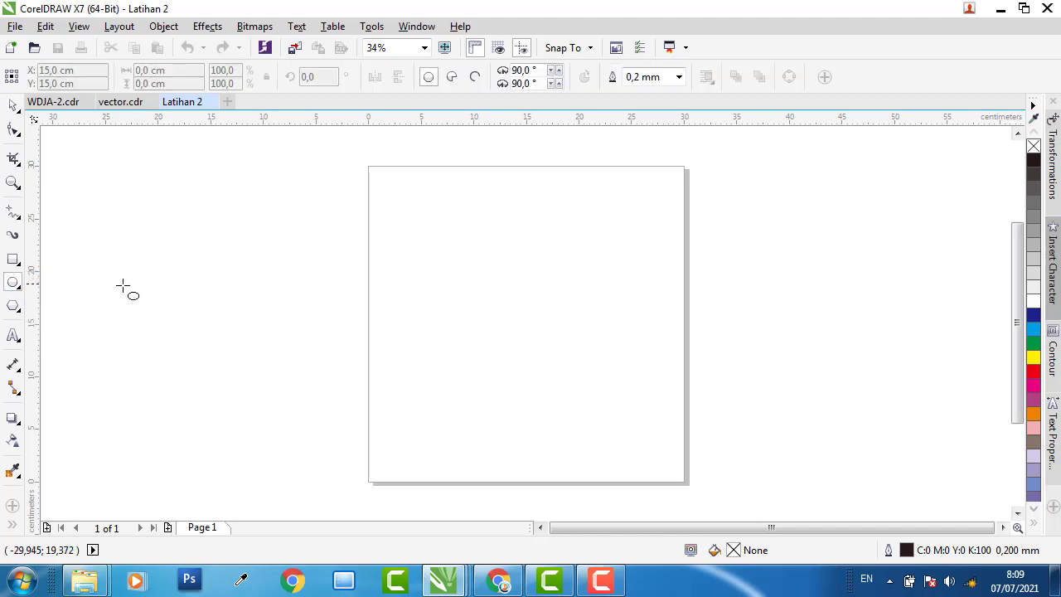
pyautogui.moveTo(272, 192); pyautogui.dragTo(546, 439)
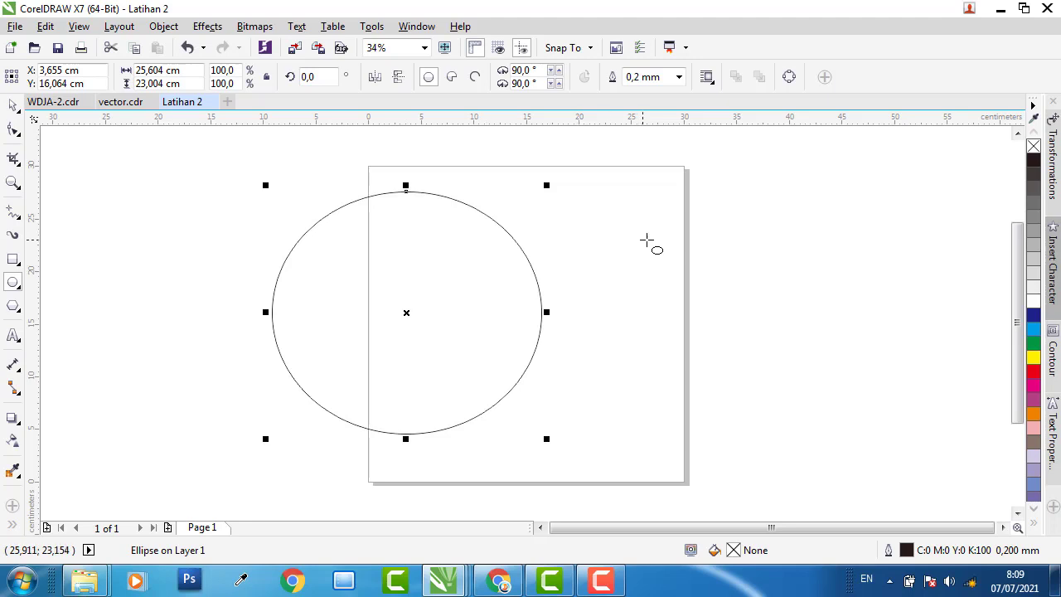
# Draw a perfect circle about 24.3 cm across over the right edge of the page, and delete it
pyautogui.moveTo(661, 195); pyautogui.dragTo(918, 431)
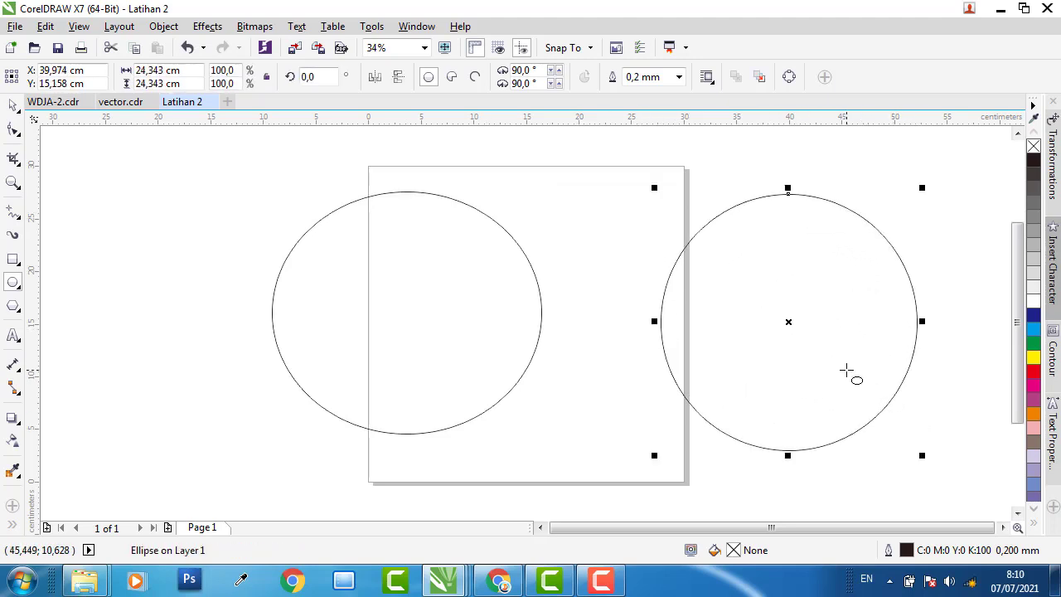
pyautogui.press('Delete')
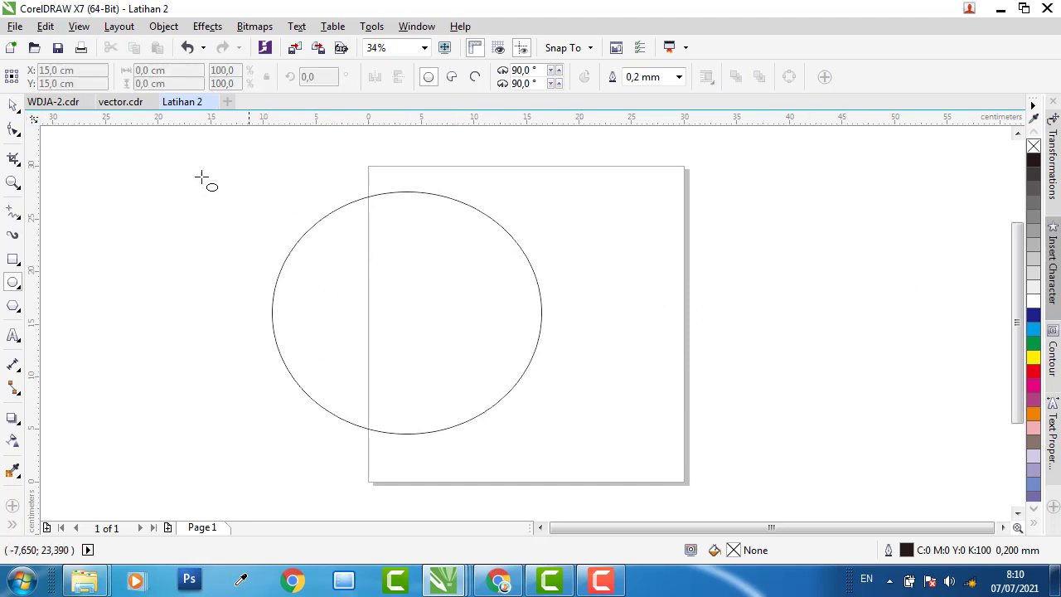
# Set the remaining ellipse's width and height to 30 cm and center it on the page
pyautogui.click(16, 107)
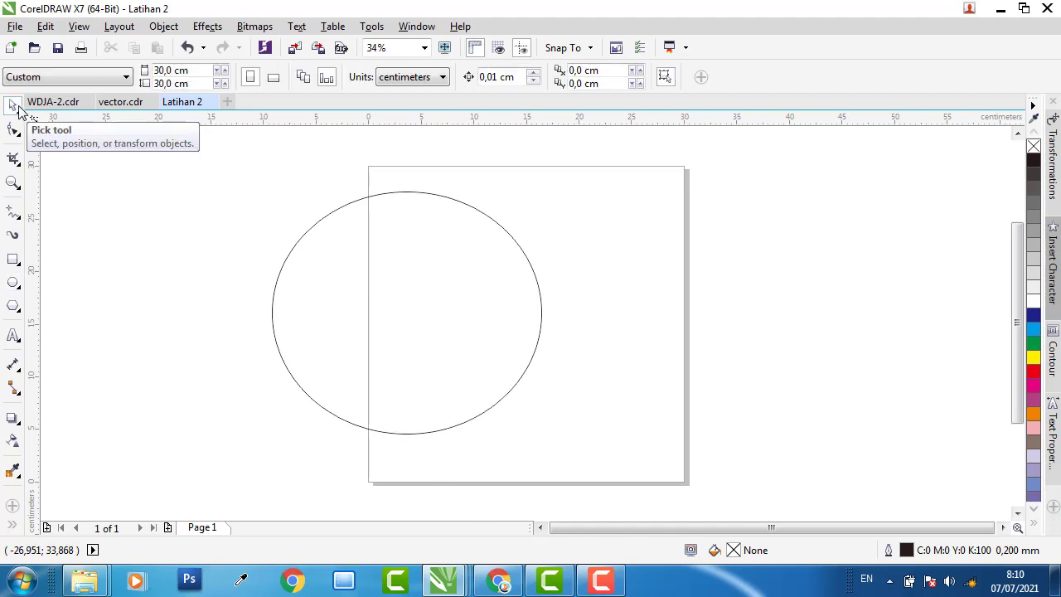
pyautogui.click(319, 282)
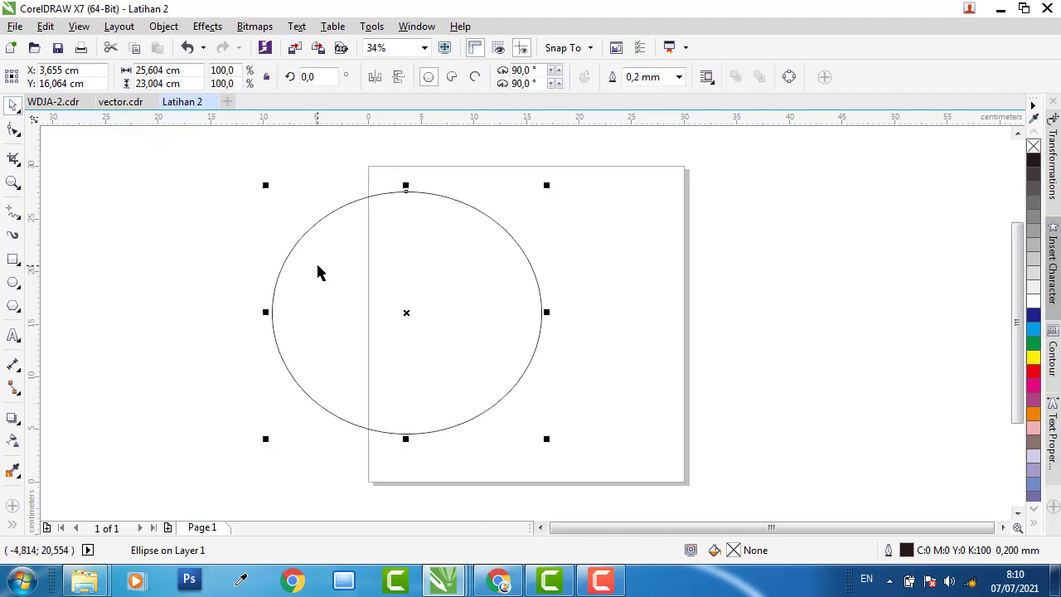
pyautogui.doubleClick(162, 75)
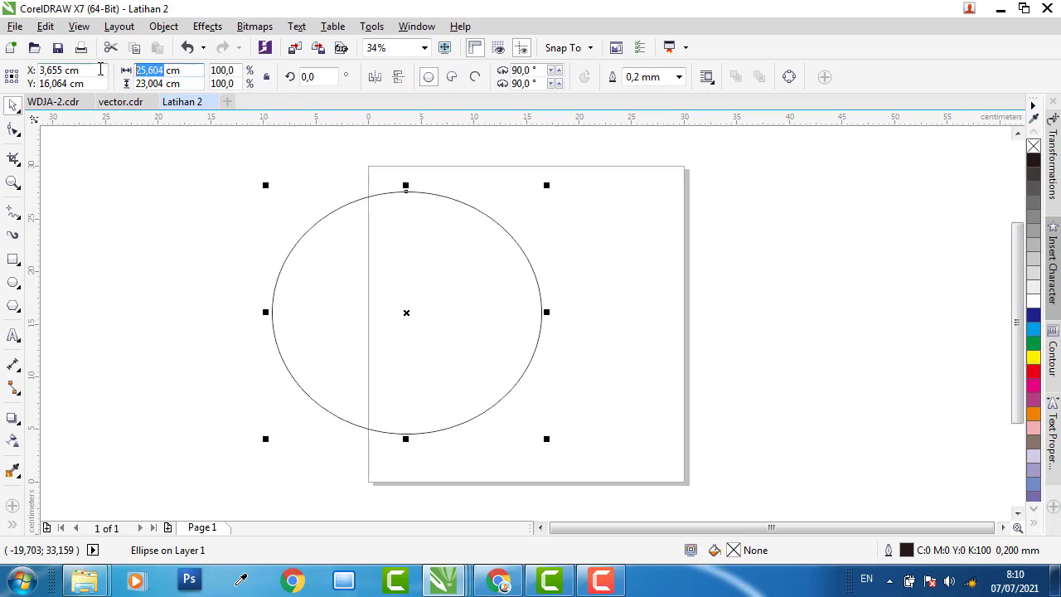
pyautogui.write('30')
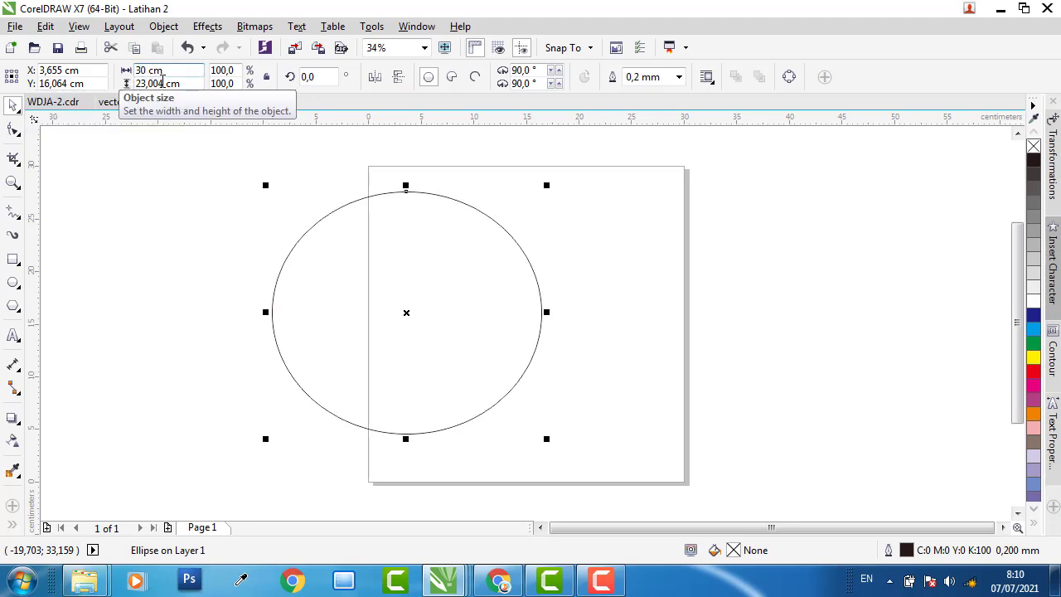
pyautogui.press('Tab')
pyautogui.write('30')
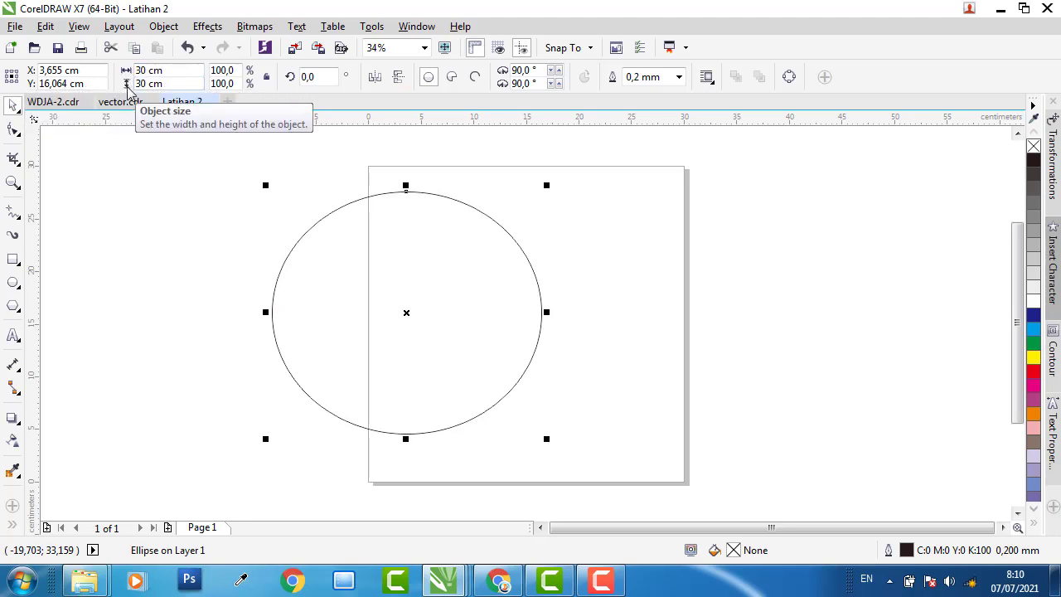
pyautogui.press('Return')
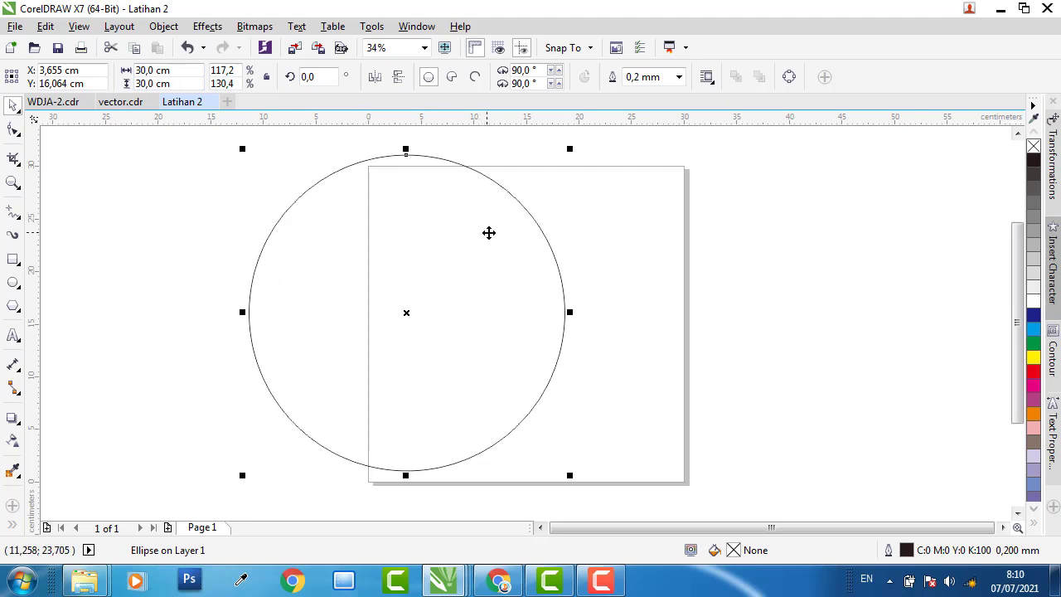
pyautogui.press('p')
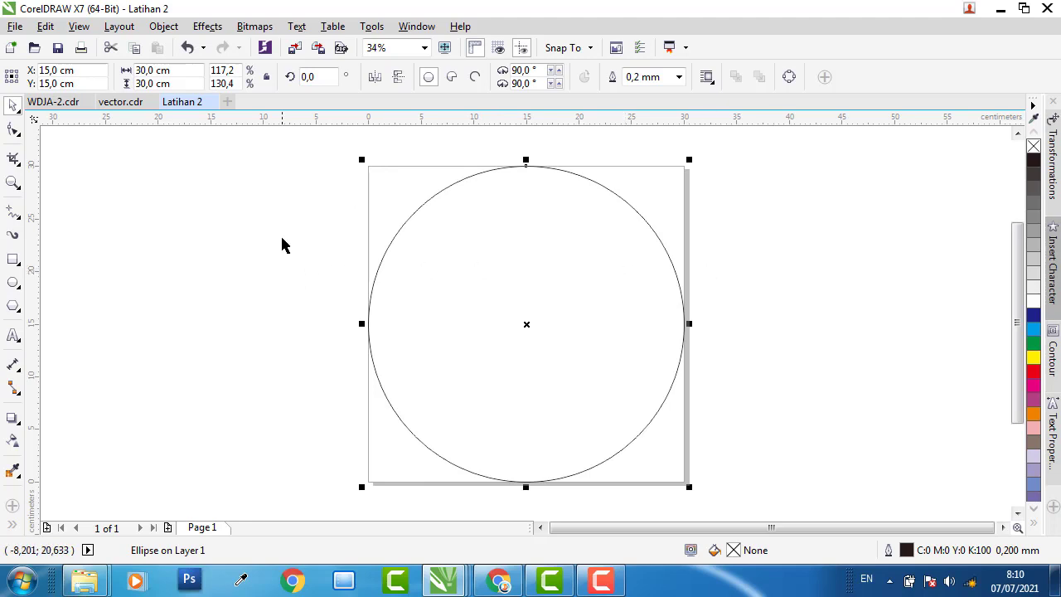
pyautogui.click(774, 264)
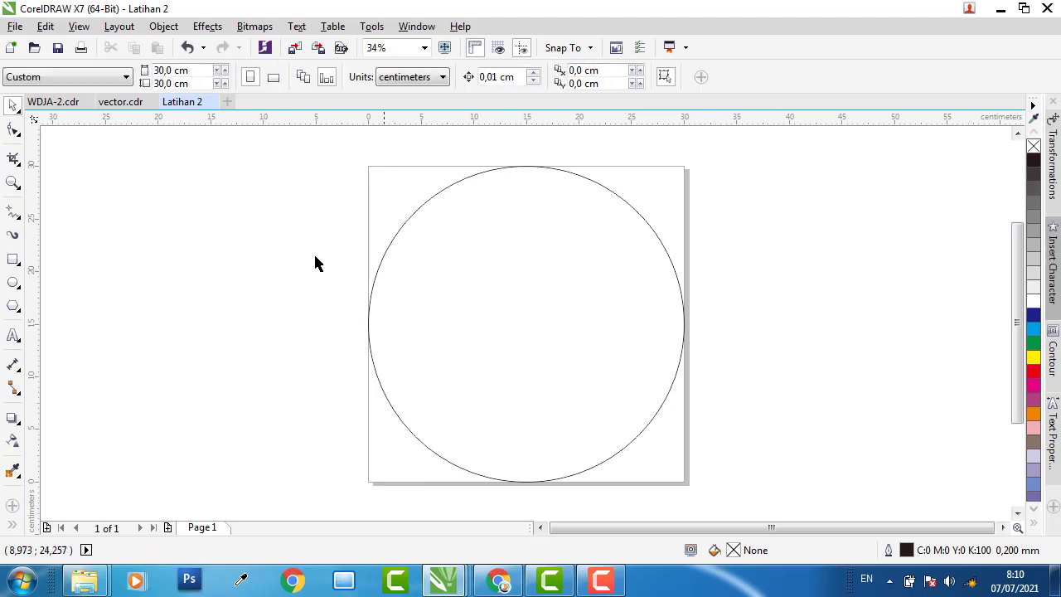
# In WDJA-2.cdr, ungroup the clock artwork and pull its patterned background circle off the page beside the design
pyautogui.click(60, 104)
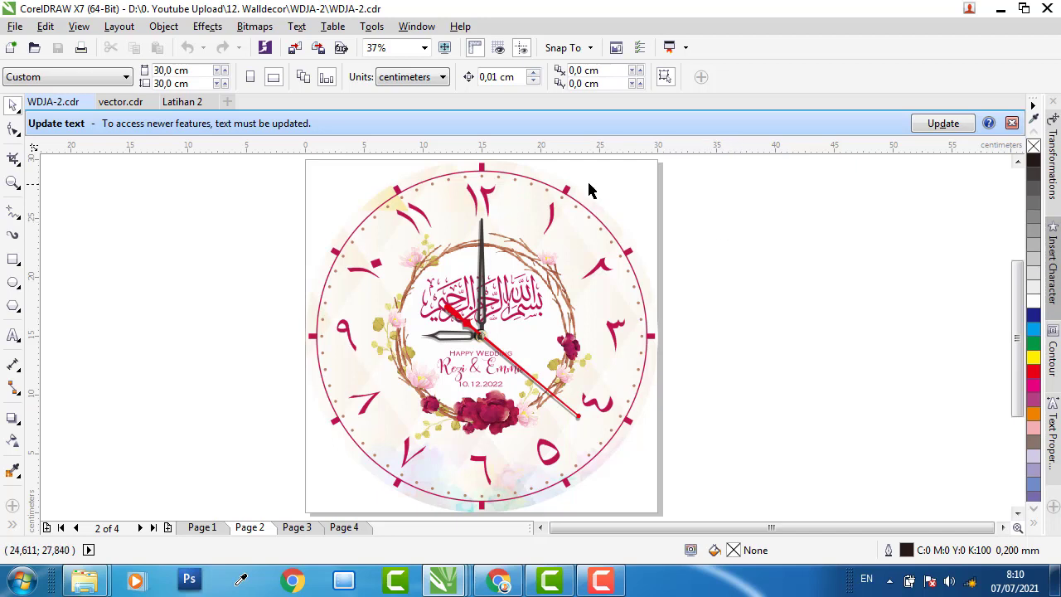
pyautogui.click(548, 179)
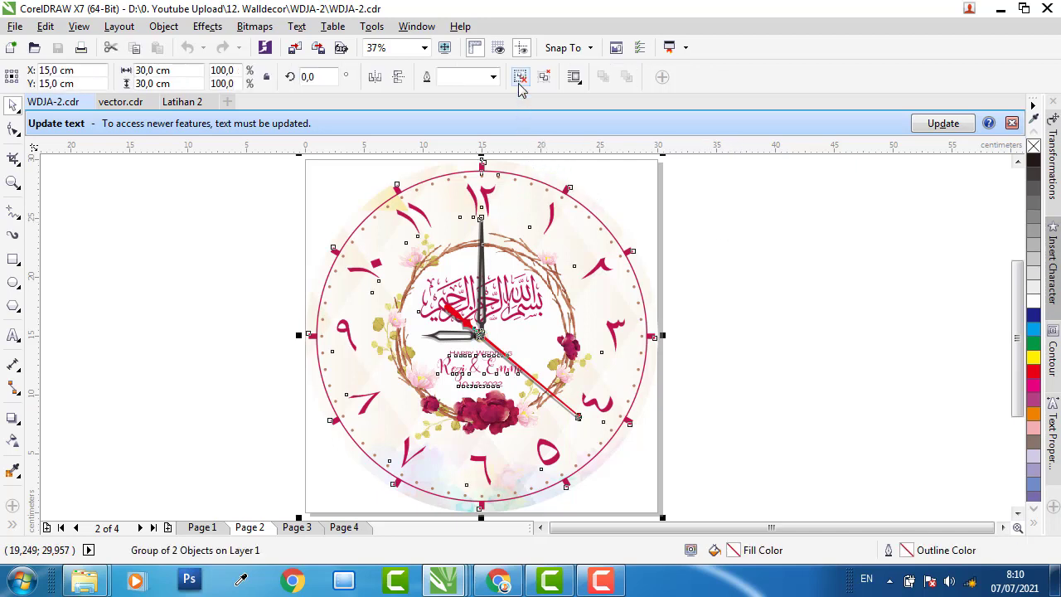
pyautogui.click(670, 218)
pyautogui.click(509, 171)
pyautogui.moveTo(509, 171); pyautogui.dragTo(889, 185)
pyautogui.rightClick(889, 186)
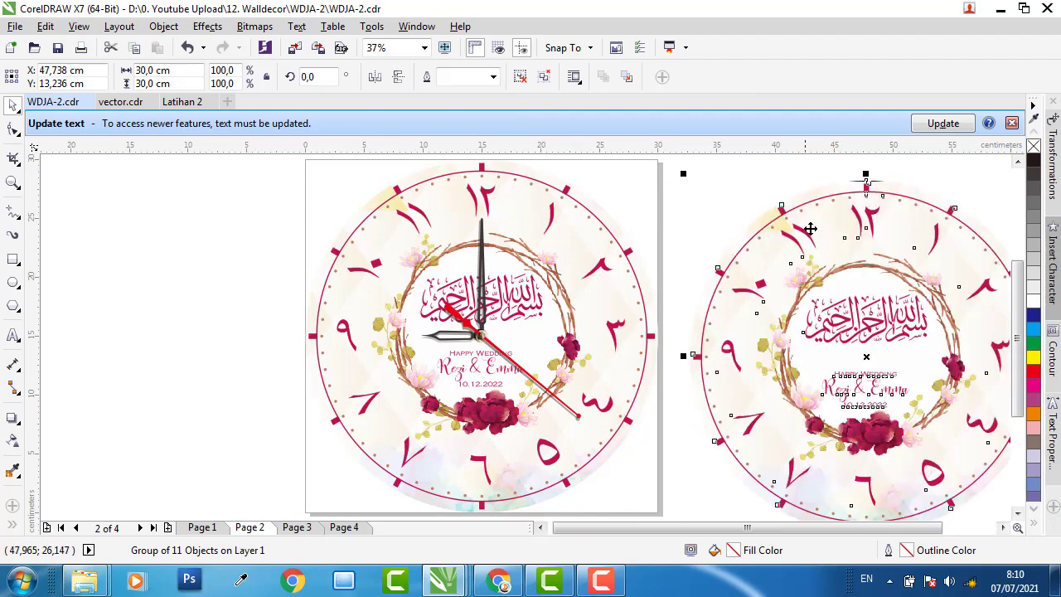
pyautogui.hotkey('ctrl', 'z')
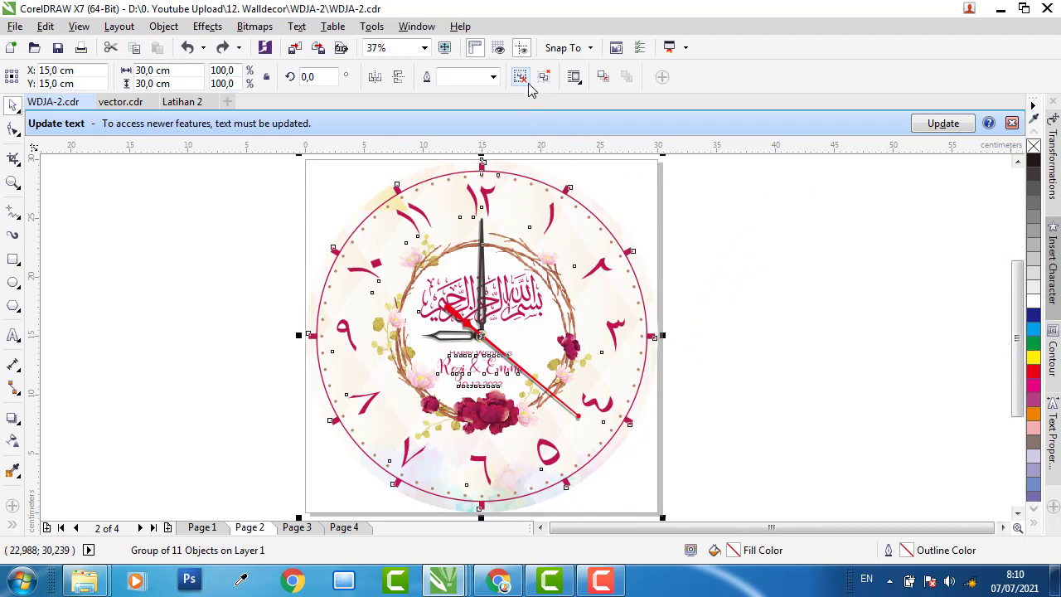
pyautogui.click(745, 272)
pyautogui.moveTo(533, 177); pyautogui.dragTo(890, 214)
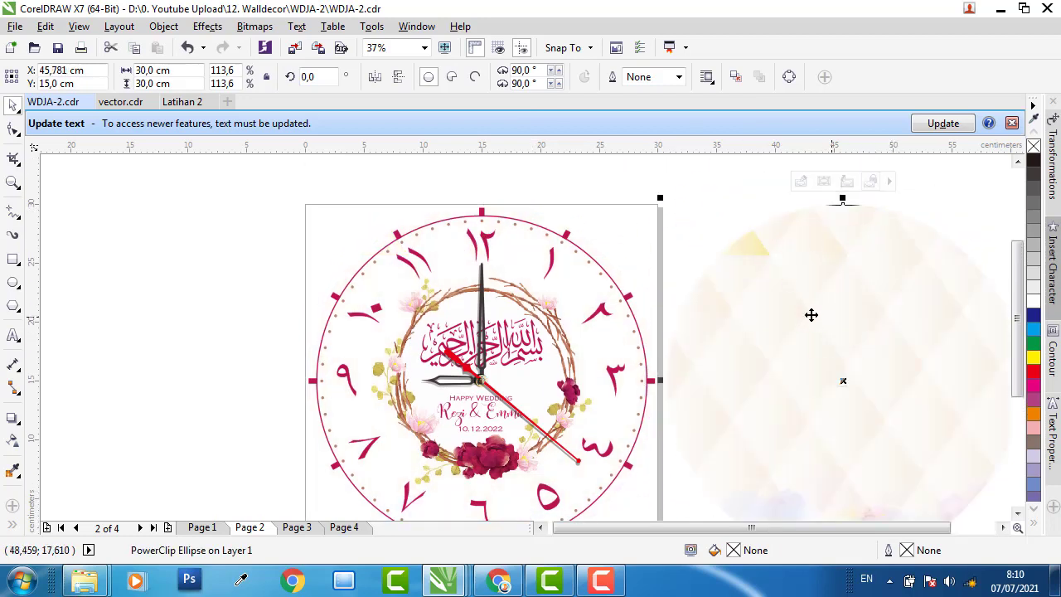
# Copy the patterned background bitmap from vector.cdr and paste it into the Latihan 2 document
pyautogui.click(125, 102)
pyautogui.click(516, 262)
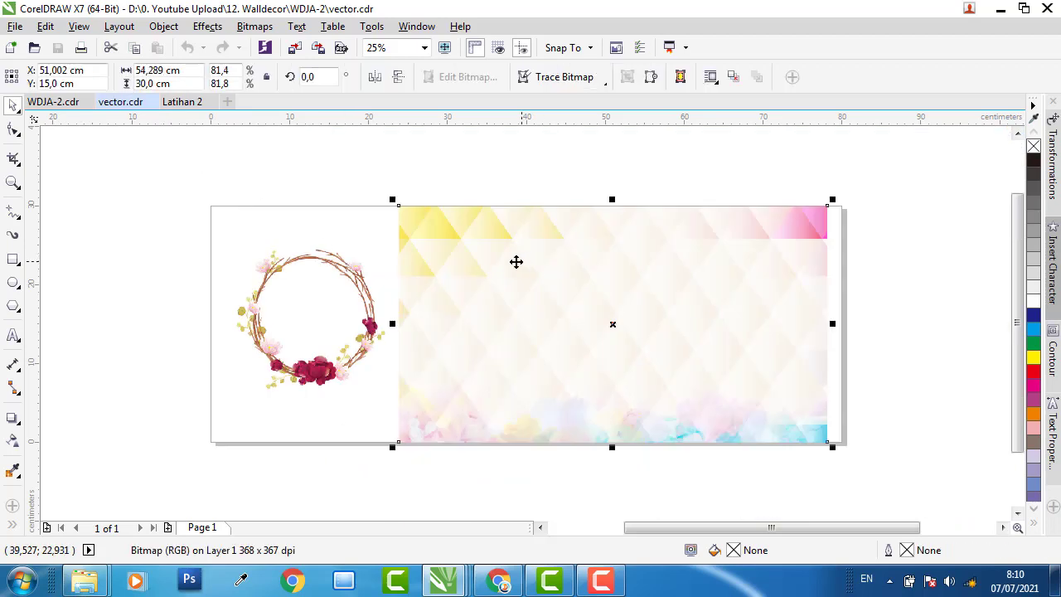
pyautogui.rightClick(545, 263)
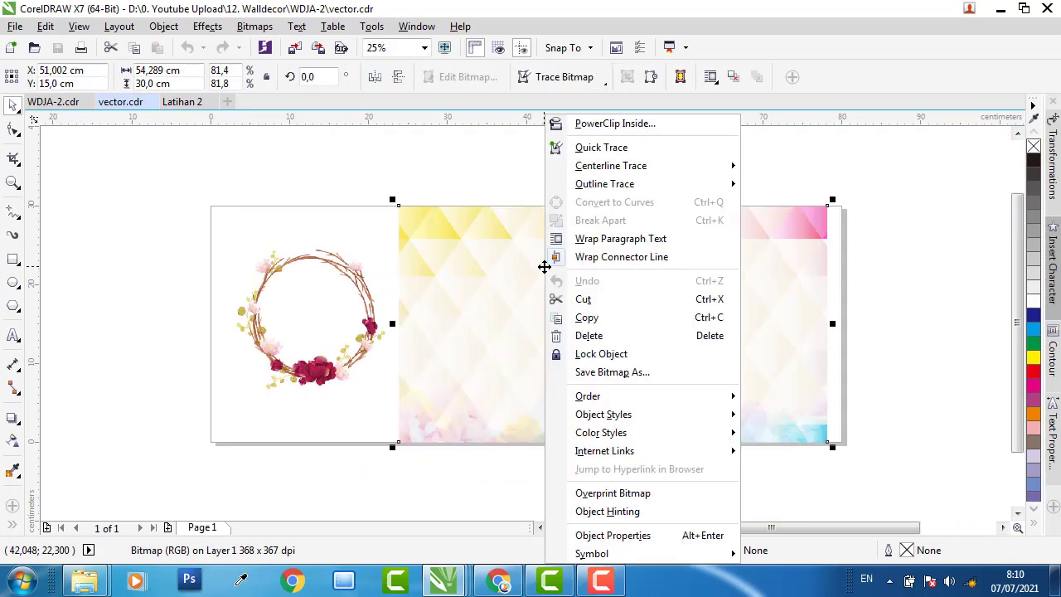
pyautogui.click(612, 324)
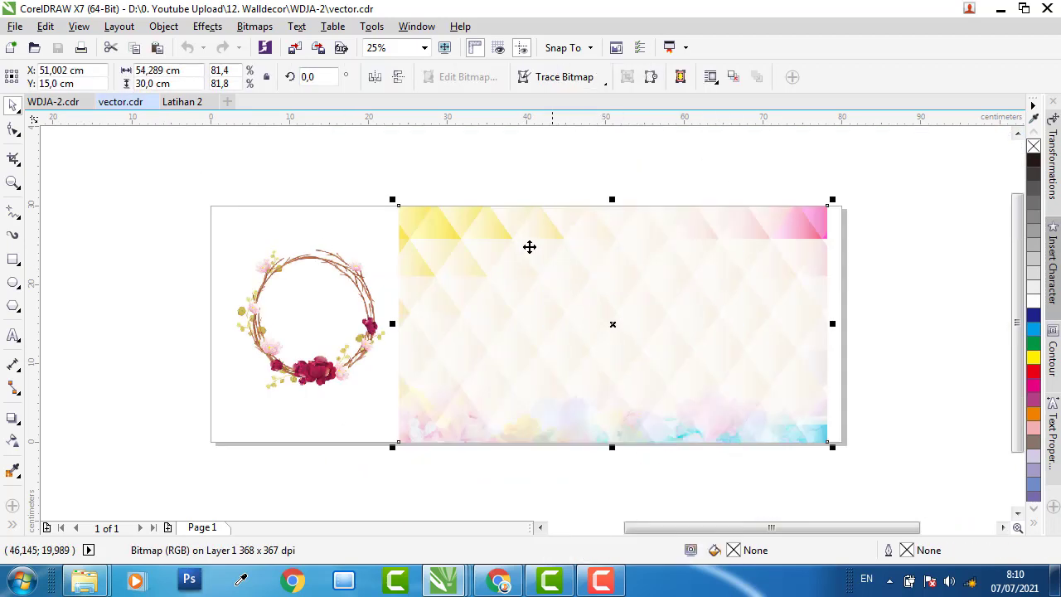
pyautogui.click(182, 102)
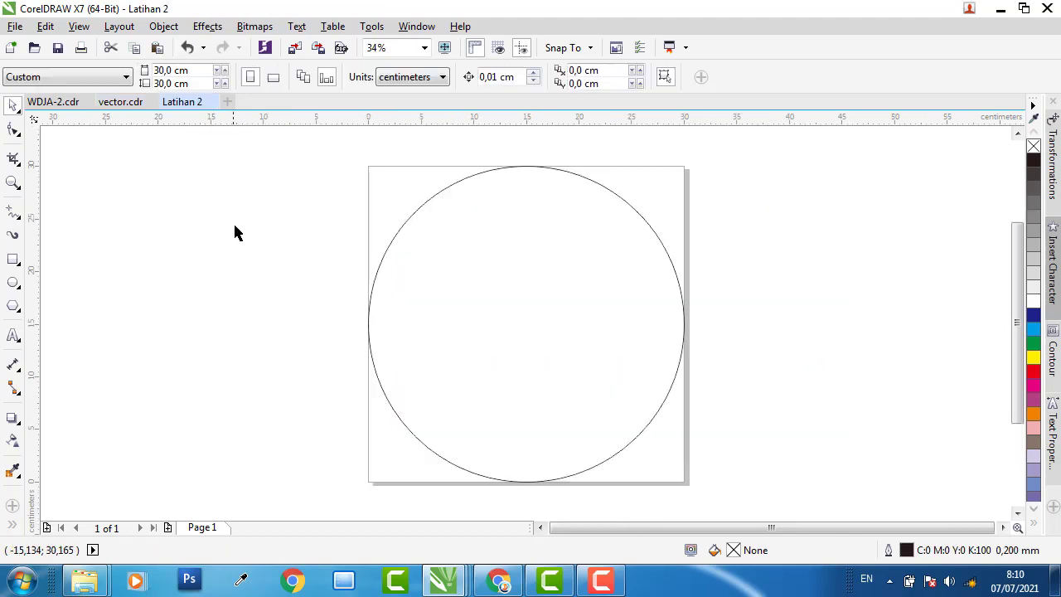
pyautogui.rightClick(153, 224)
pyautogui.click(204, 334)
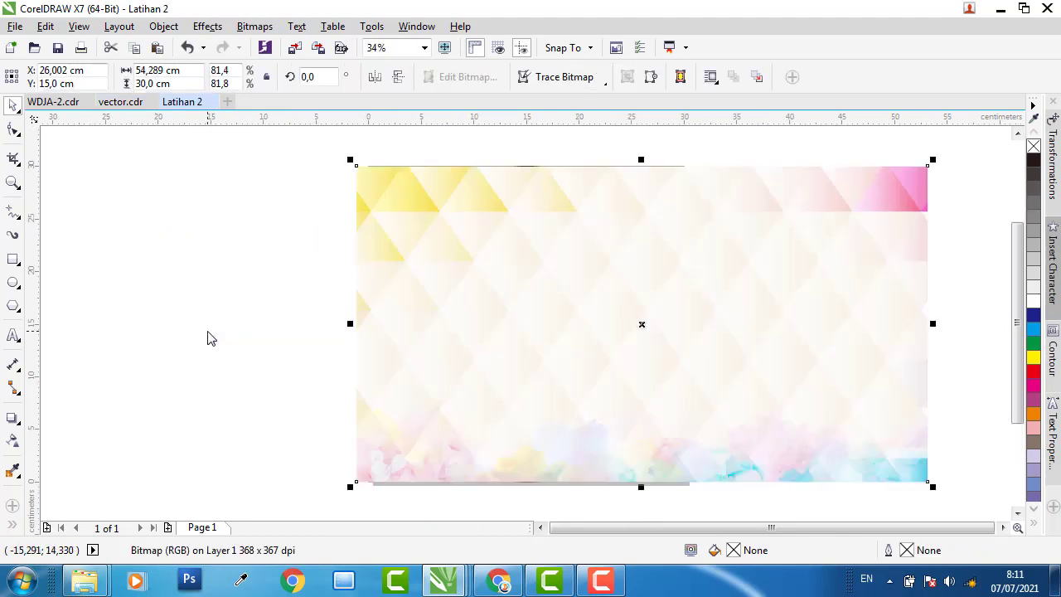
# Order the pasted background bitmap behind the circle and center it on the page
pyautogui.moveTo(393, 227); pyautogui.dragTo(607, 224)
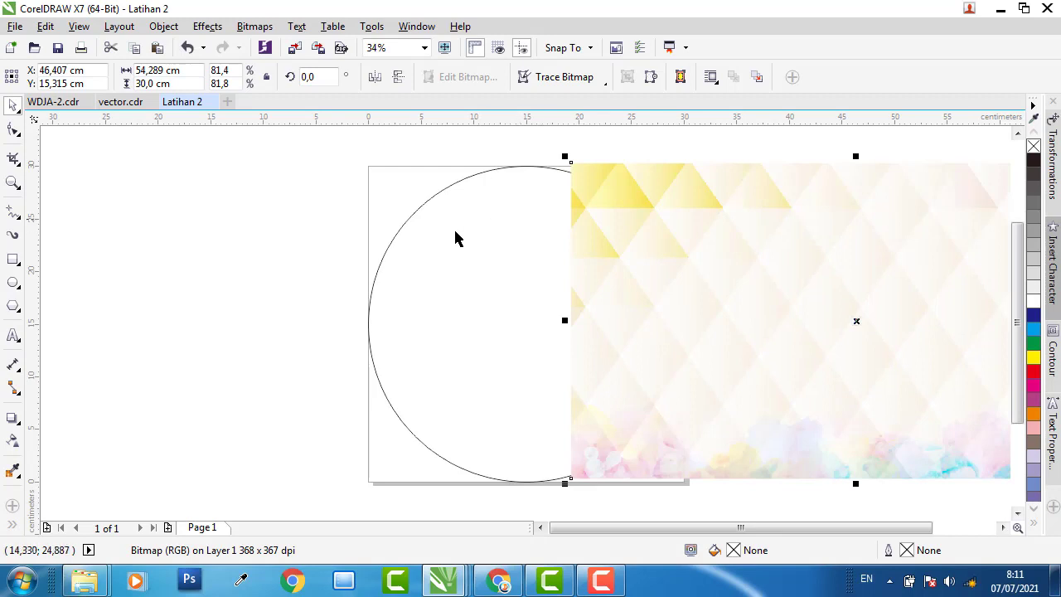
pyautogui.rightClick(702, 206)
pyautogui.moveTo(771, 400)
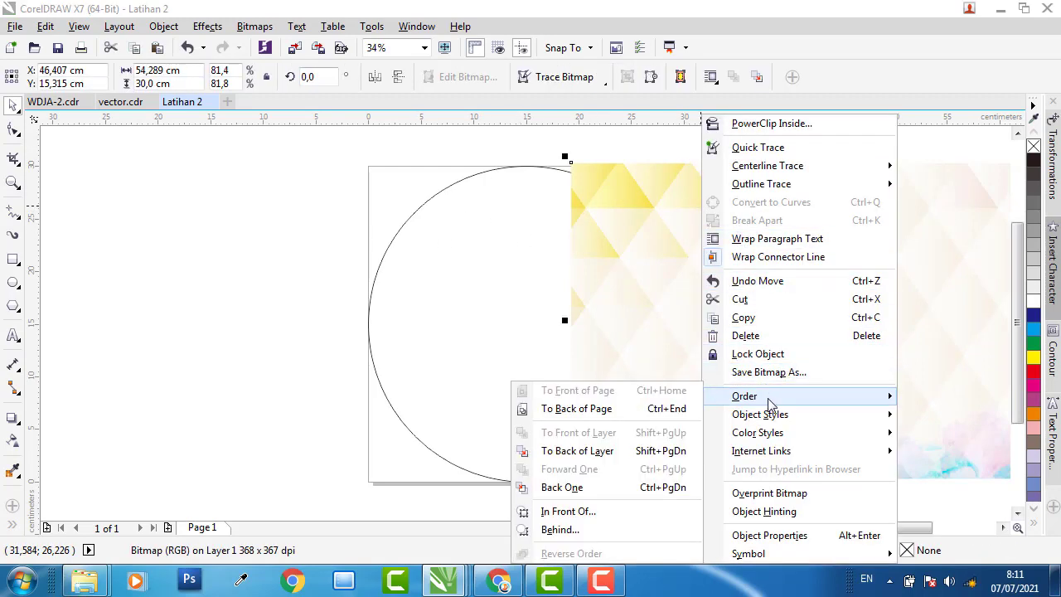
pyautogui.click(553, 531)
pyautogui.click(422, 354)
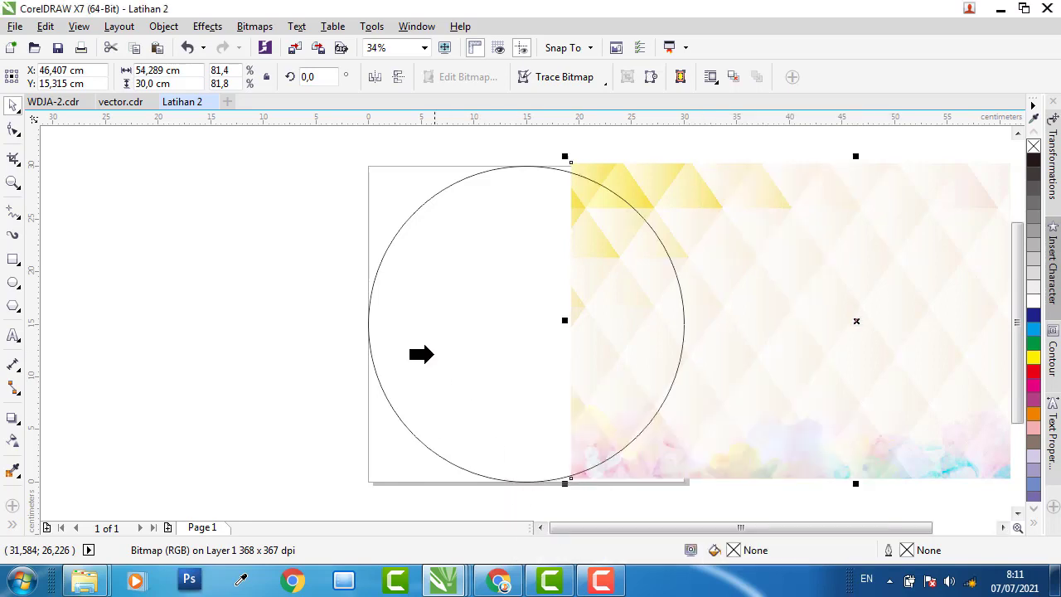
pyautogui.click(418, 235)
pyautogui.click(746, 197)
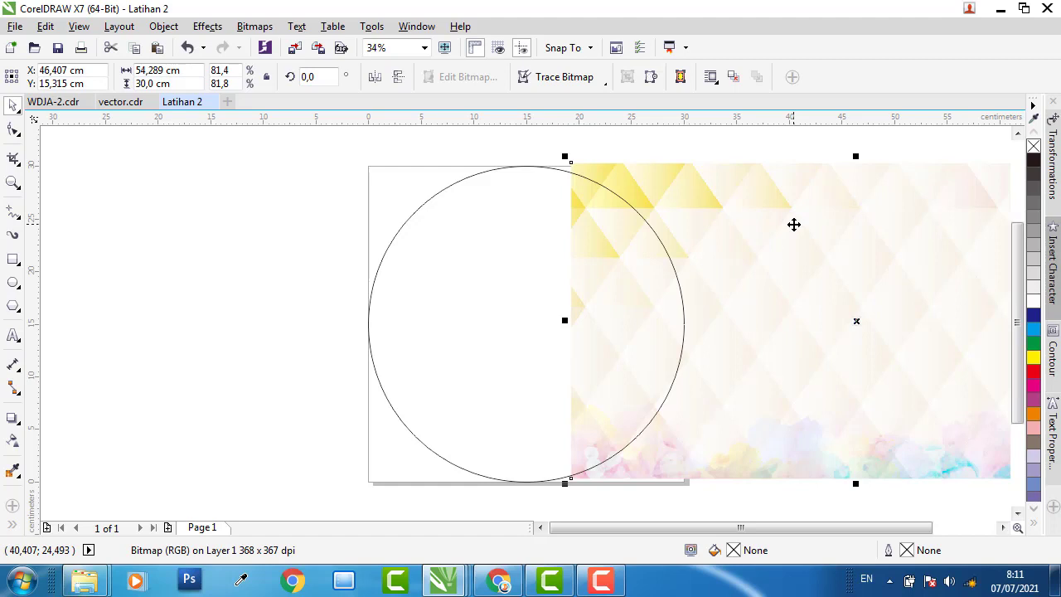
pyautogui.press('p')
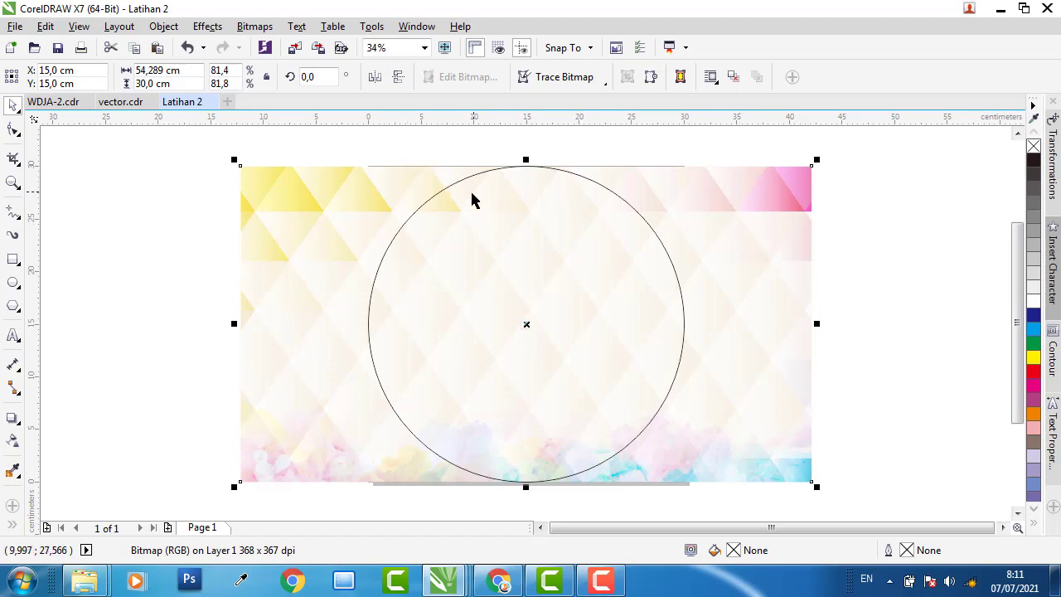
# PowerClip the background bitmap inside the 30 cm circle and remove the circle's outline
pyautogui.rightClick(690, 178)
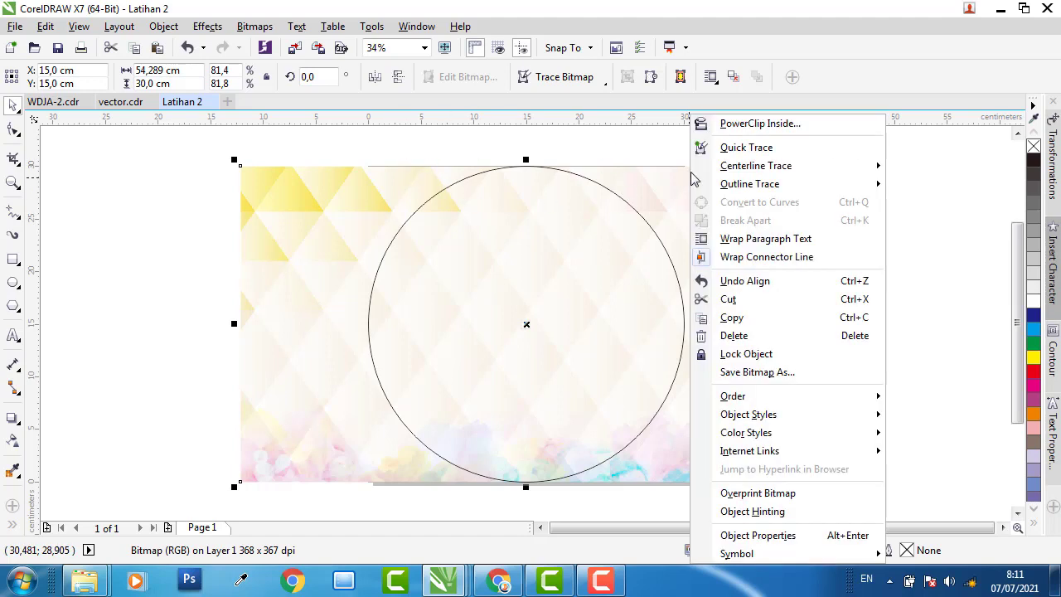
pyautogui.click(715, 118)
pyautogui.click(488, 207)
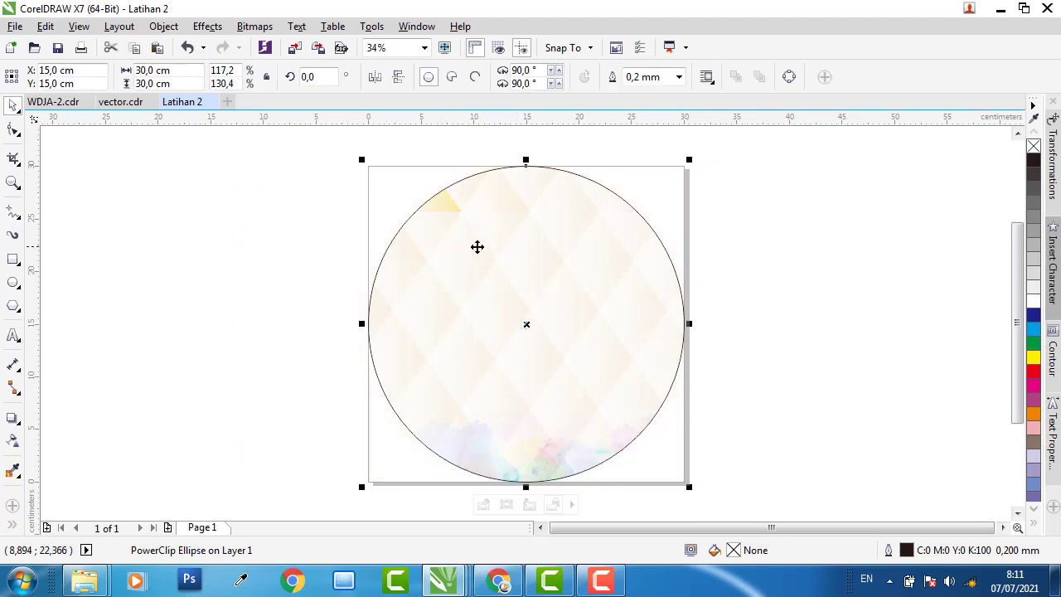
pyautogui.scroll(3, 613, 191)
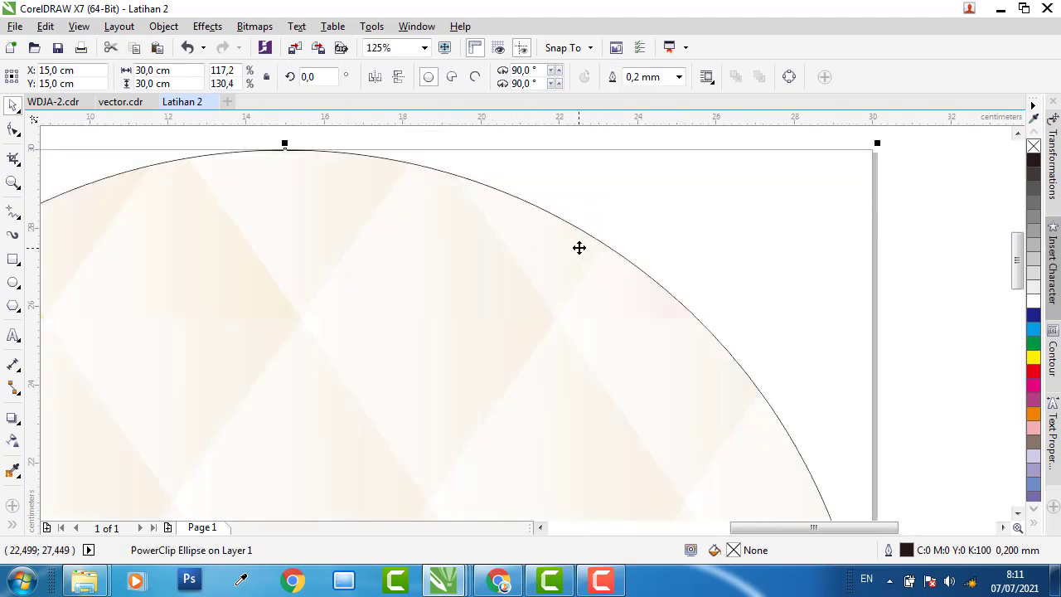
pyautogui.rightClick(1034, 150)
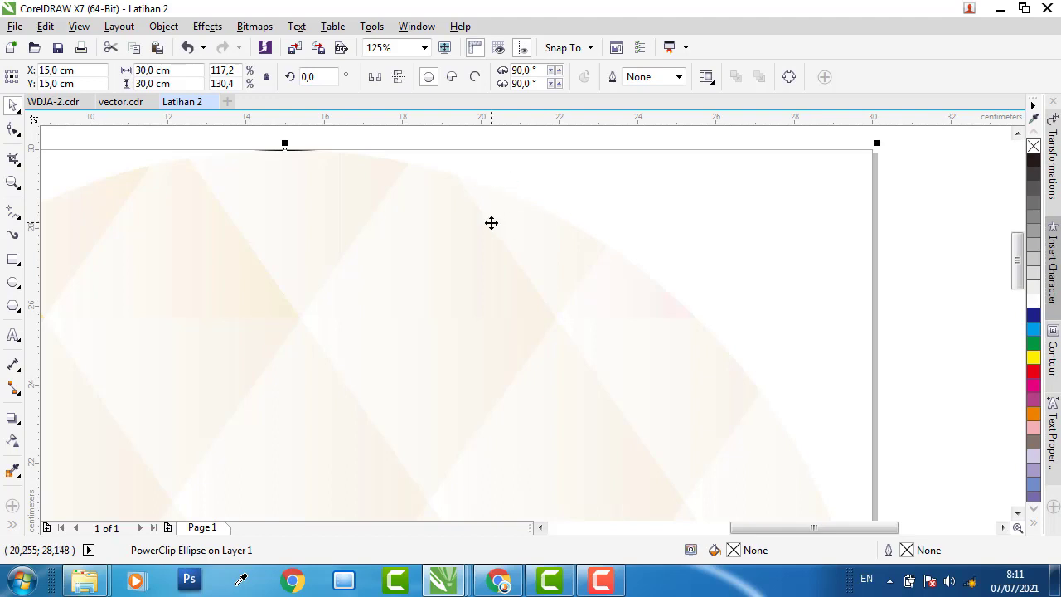
pyautogui.click(424, 47)
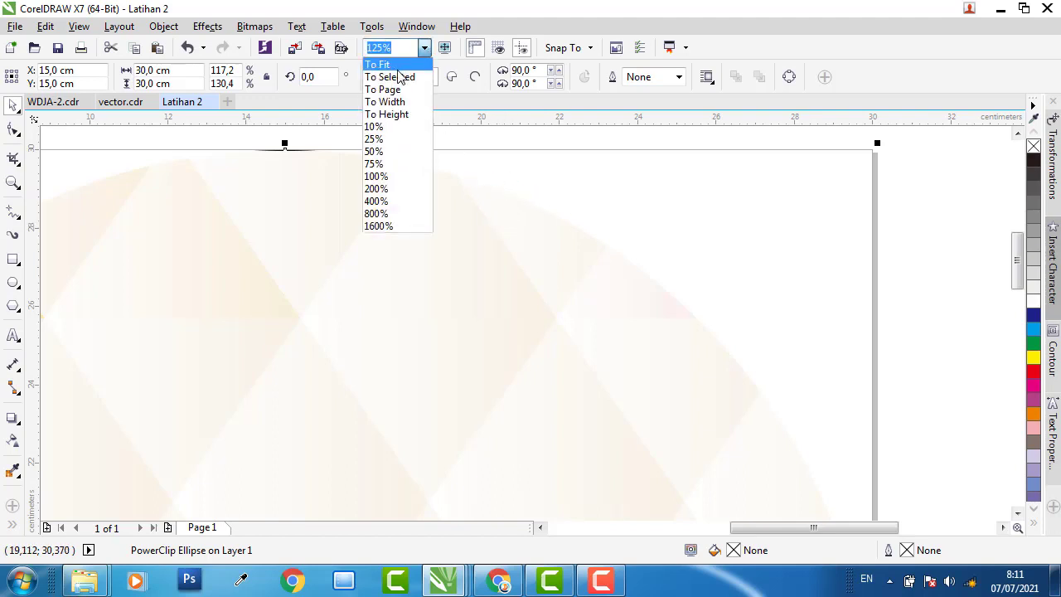
pyautogui.click(383, 88)
pyautogui.click(137, 194)
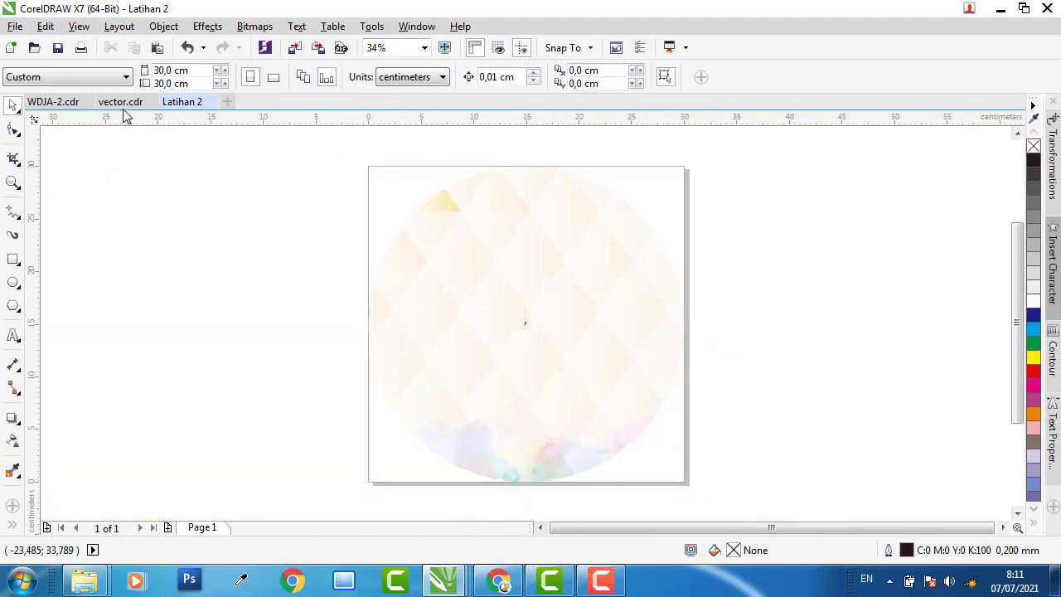
# In WDJA-2.cdr, return the patterned background circle to its centered place behind the clock artwork
pyautogui.click(56, 104)
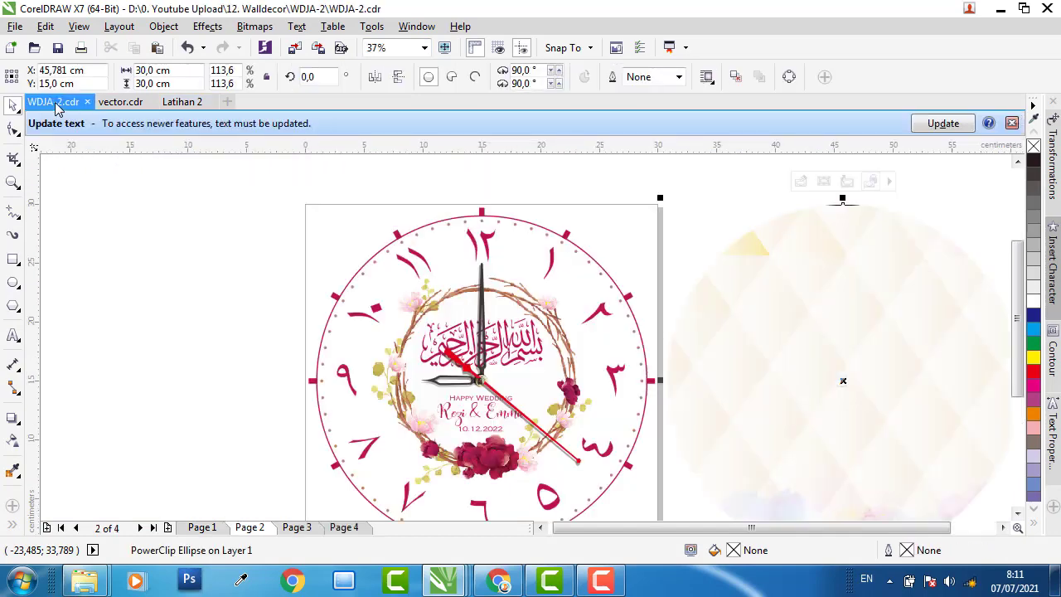
pyautogui.click(170, 258)
pyautogui.scroll(-2, 254, 264)
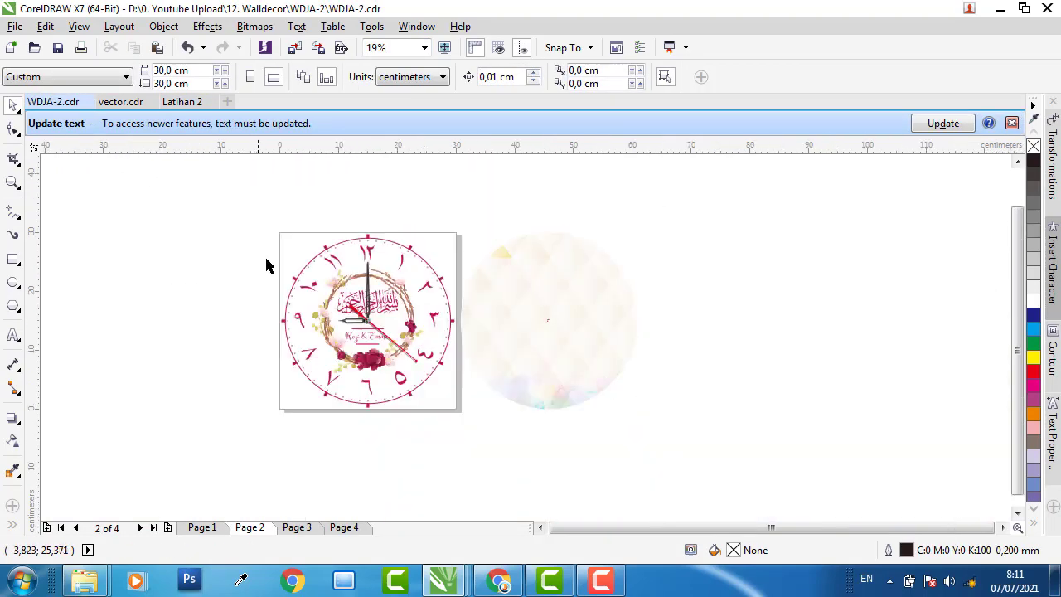
pyautogui.scroll(6, 365, 241)
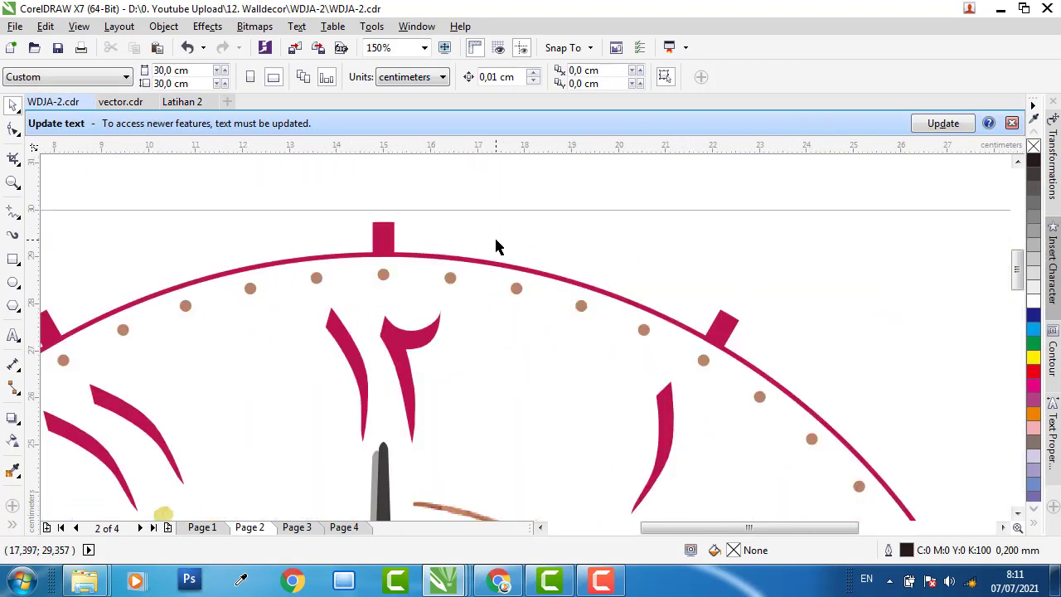
pyautogui.scroll(-2, 496, 245)
pyautogui.click(936, 332)
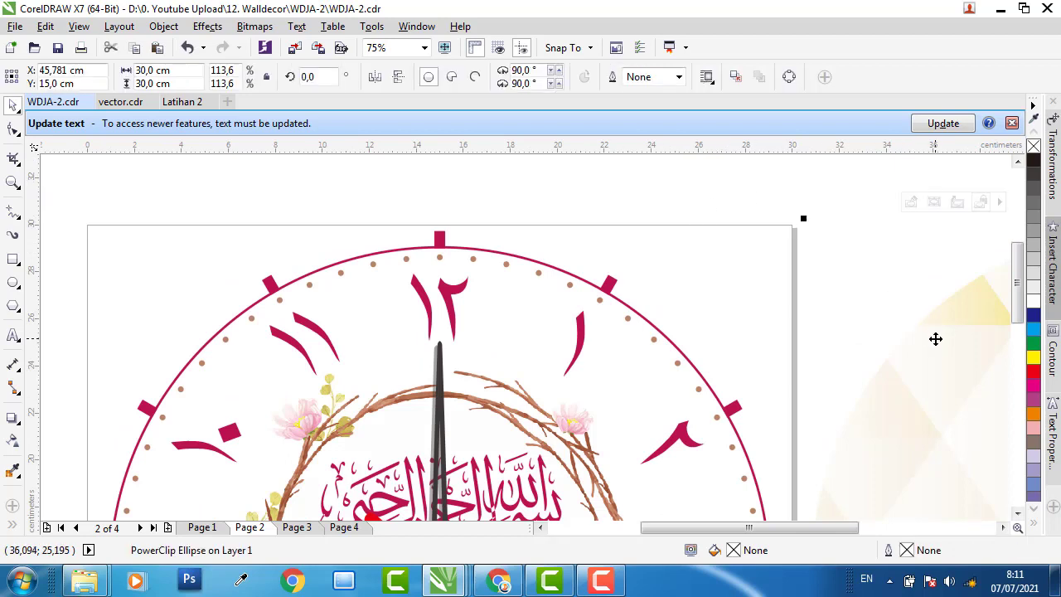
pyautogui.press('p')
pyautogui.click(638, 199)
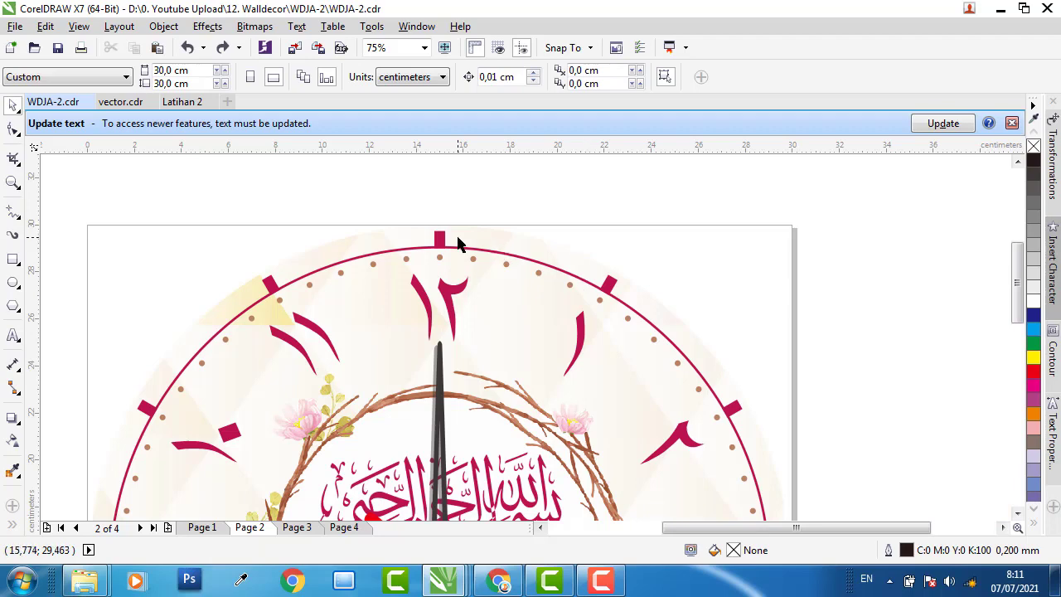
# Pull the crimson ring out beside the page in WDJA-2.cdr and examine its size and outline pen settings
pyautogui.click(458, 255)
pyautogui.scroll(3, 452, 265)
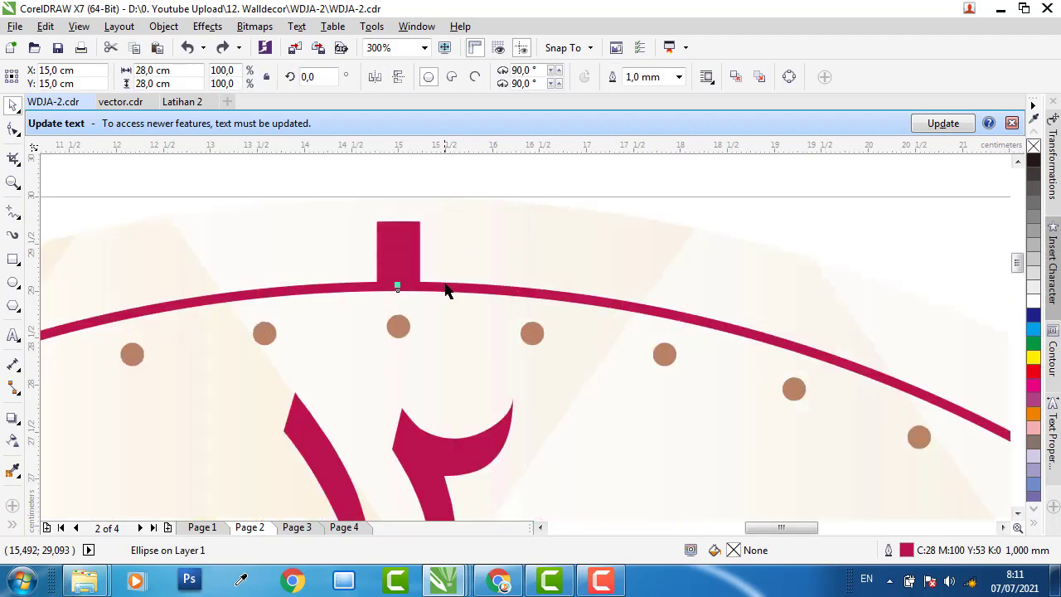
pyautogui.scroll(-5, 371, 225)
pyautogui.moveTo(375, 226); pyautogui.dragTo(786, 222)
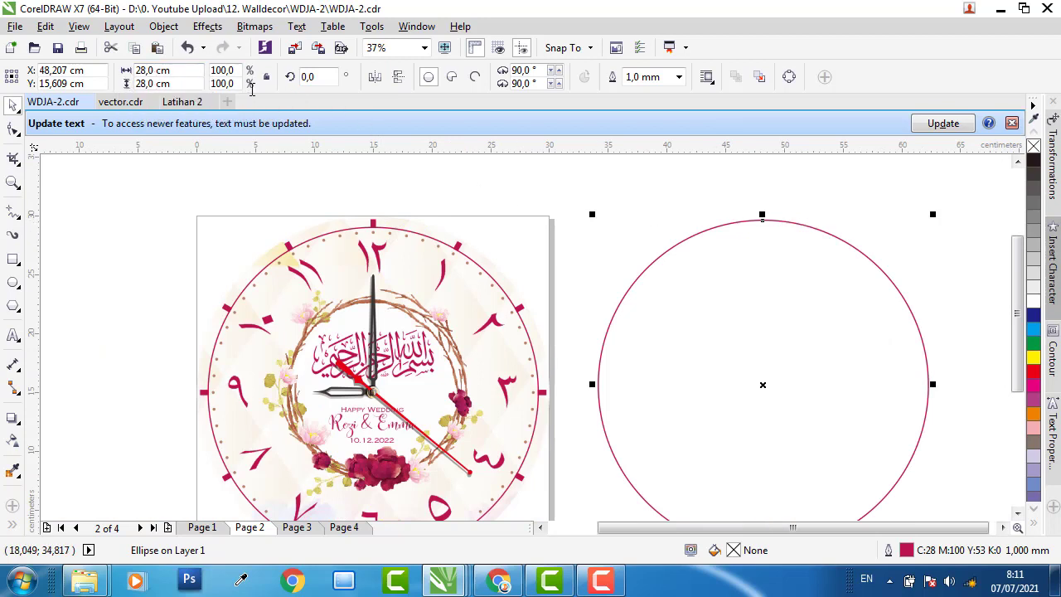
pyautogui.doubleClick(907, 550)
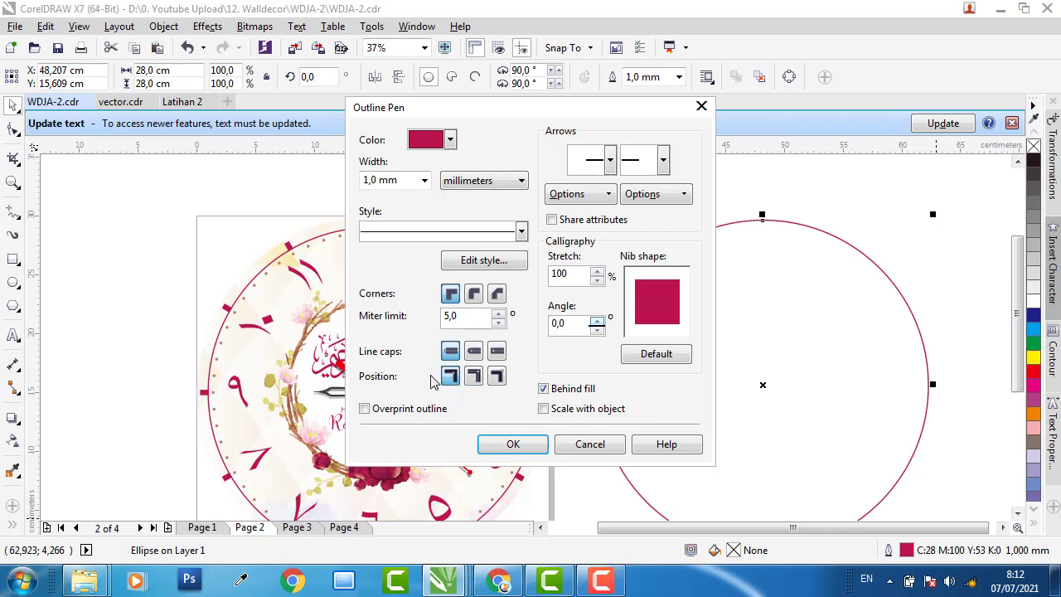
pyautogui.click(701, 107)
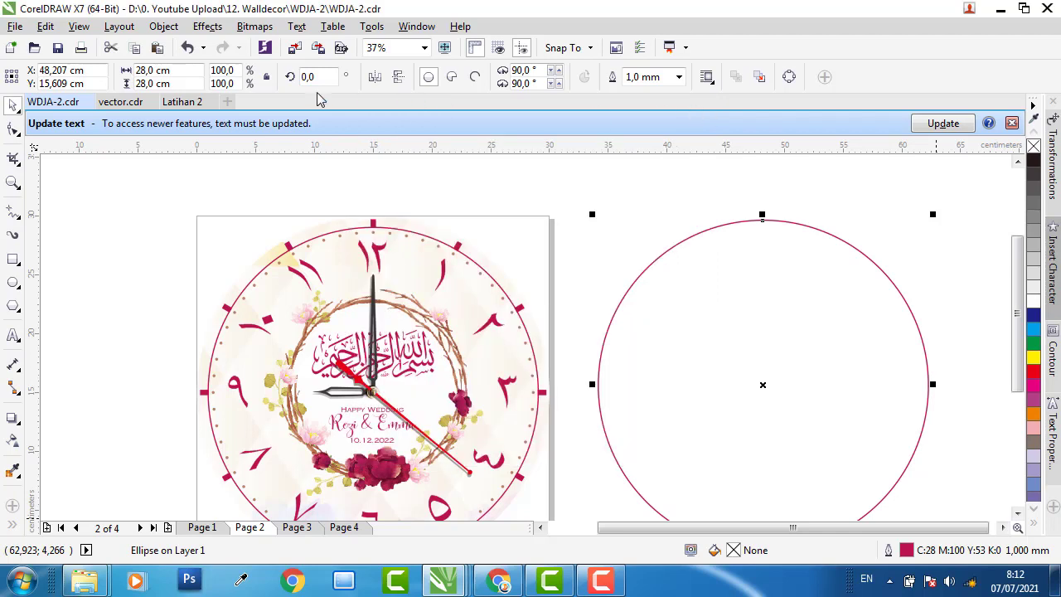
# In Latihan 2, draw an ellipse about 11 cm wide and 12.5 cm high beside the page
pyautogui.click(203, 101)
pyautogui.click(13, 282)
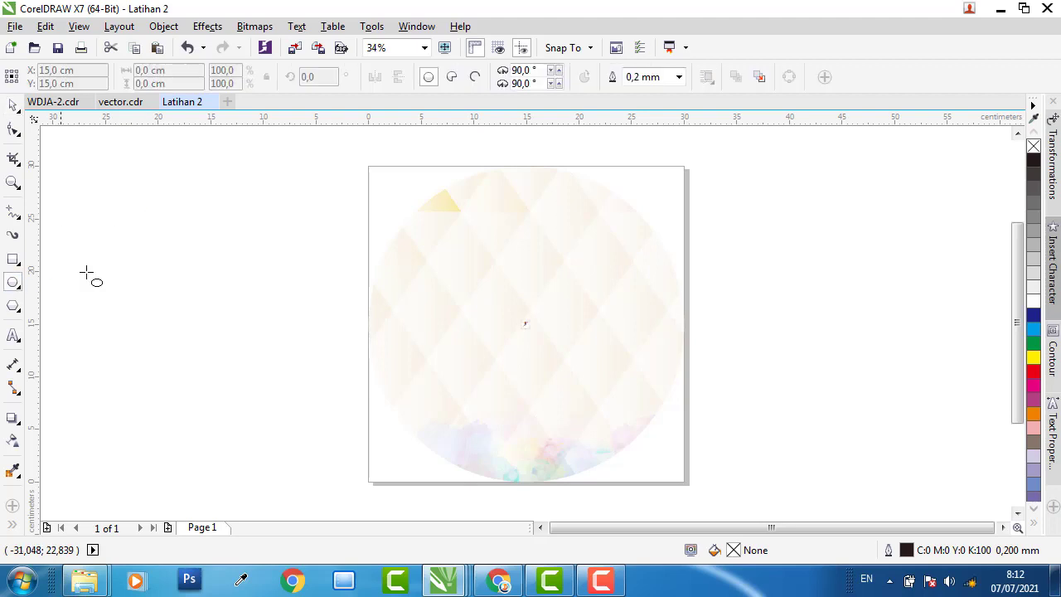
pyautogui.moveTo(198, 211); pyautogui.dragTo(314, 343)
# Set the new ellipse's width and height to 28 cm
pyautogui.doubleClick(149, 70)
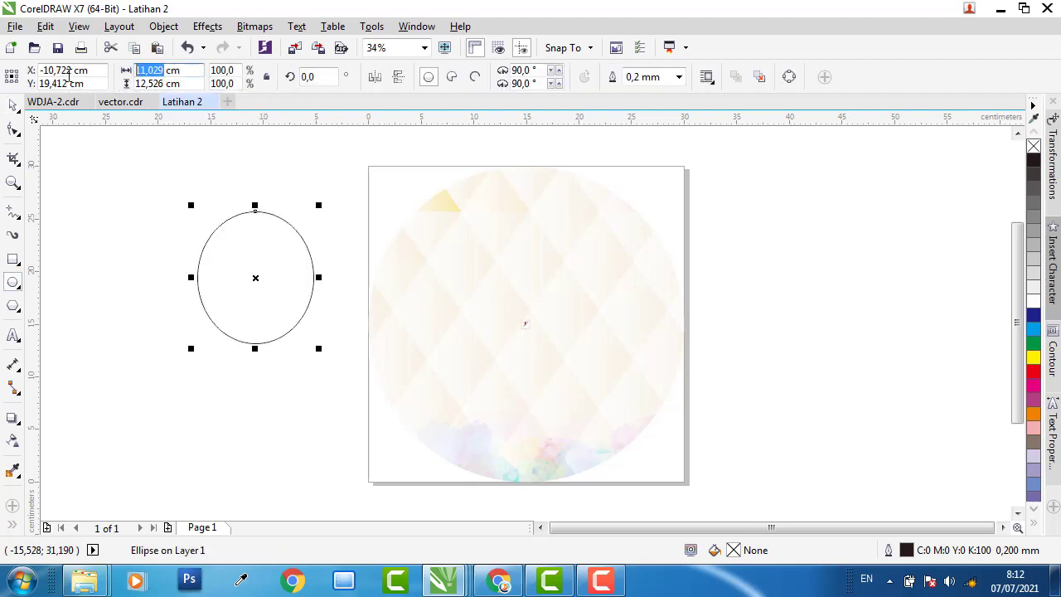
pyautogui.write('28')
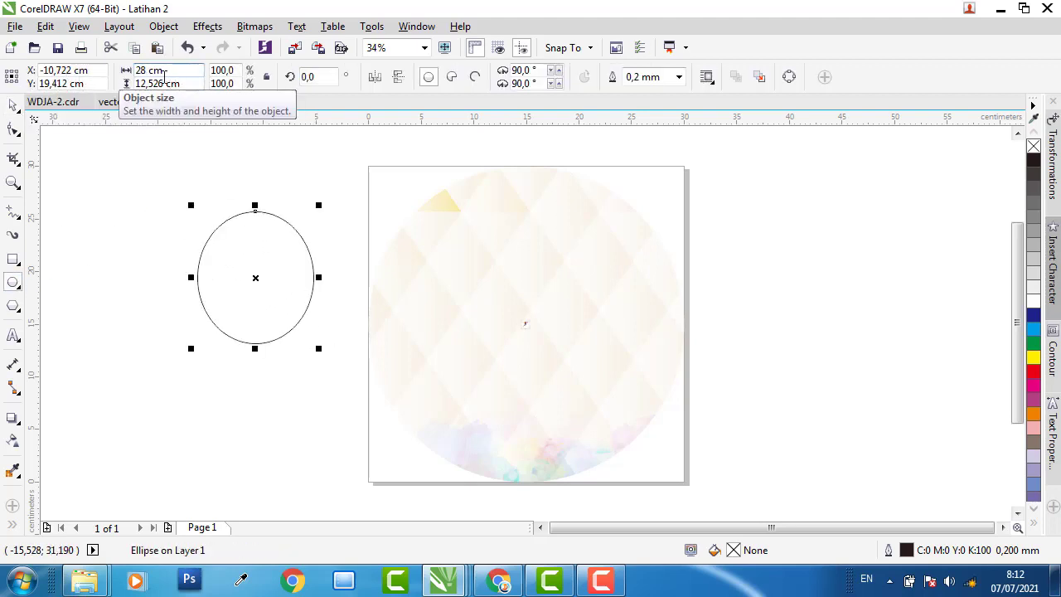
pyautogui.doubleClick(187, 84)
pyautogui.write('28')
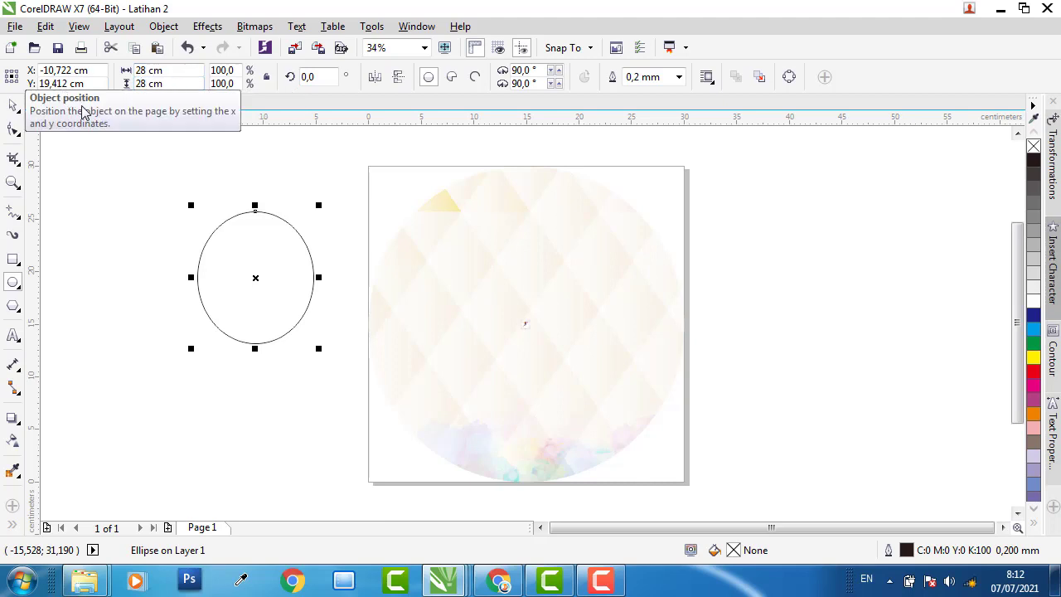
pyautogui.press('Return')
pyautogui.click(13, 104)
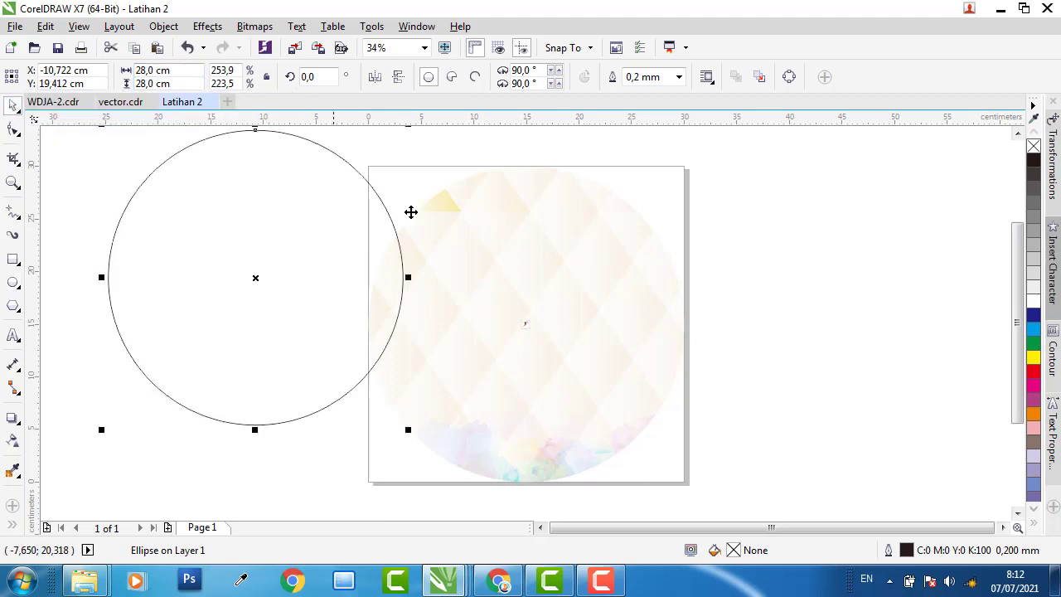
# Give the 28 cm circle a 1.0 mm outline positioned outside its path and center it on the page
pyautogui.doubleClick(908, 557)
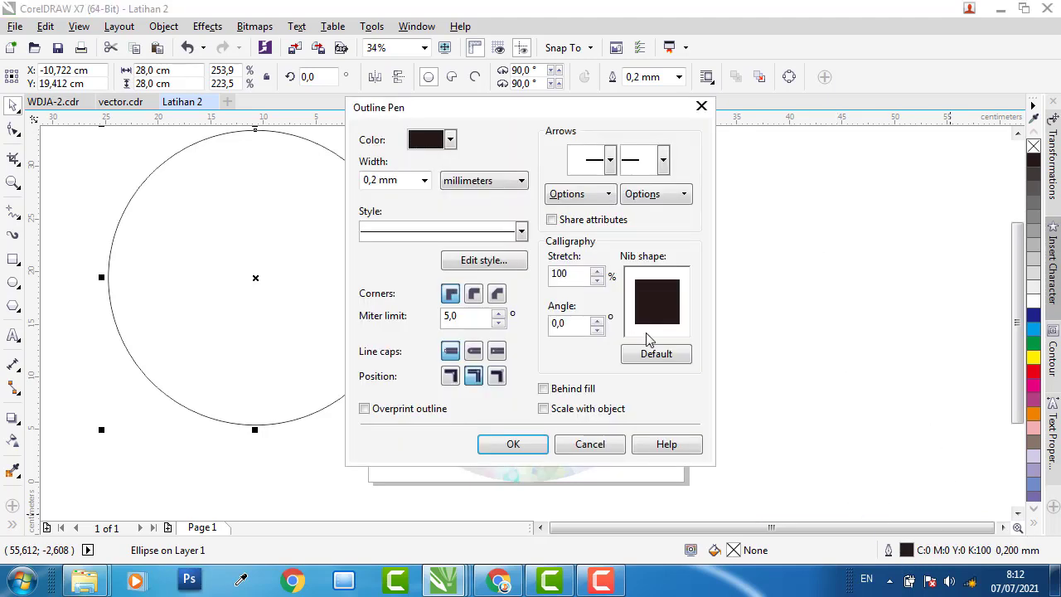
pyautogui.click(424, 180)
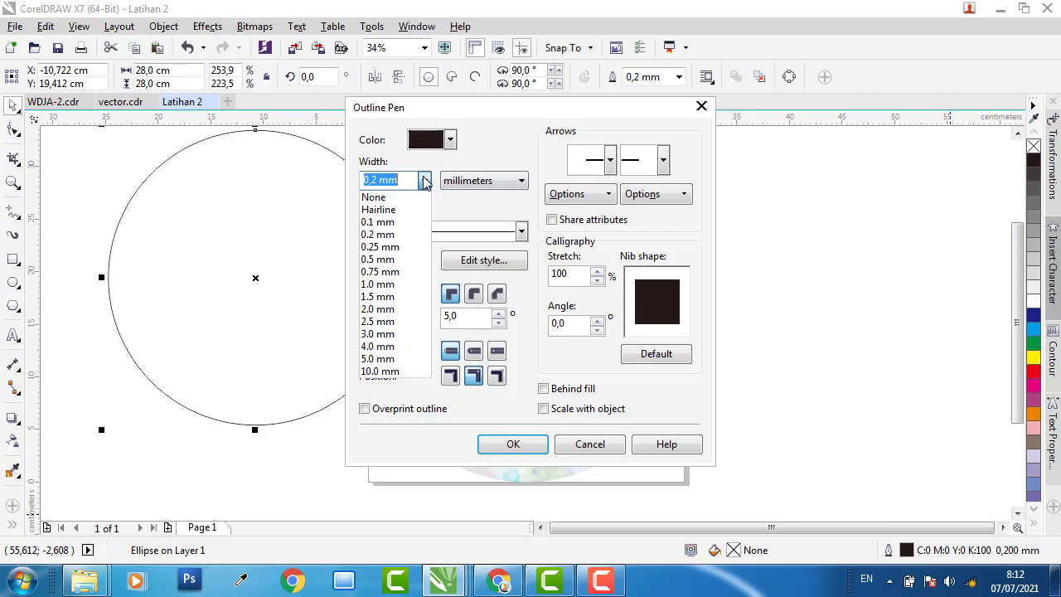
pyautogui.click(396, 285)
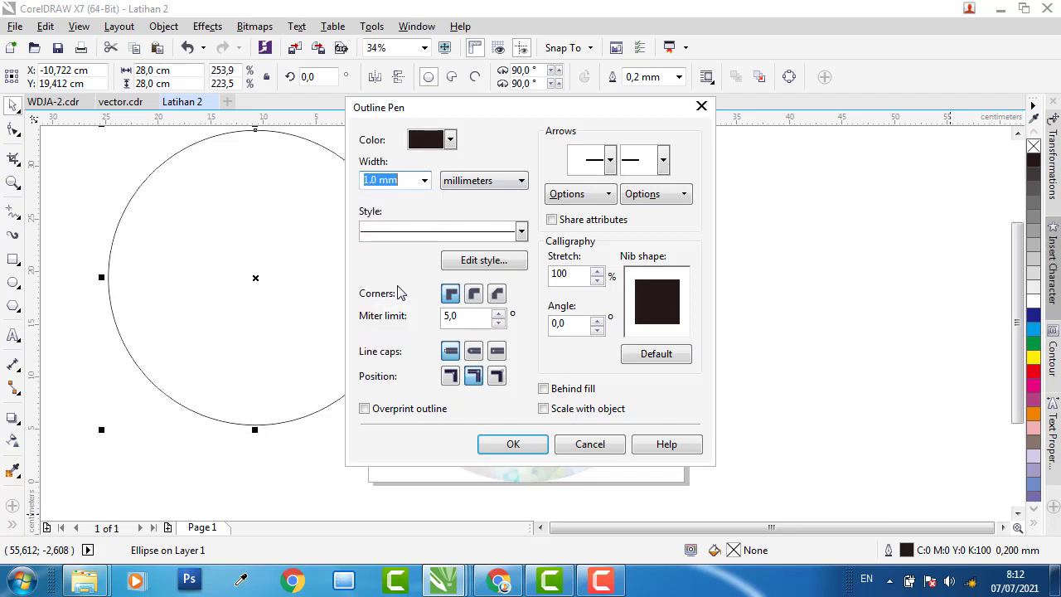
pyautogui.click(450, 378)
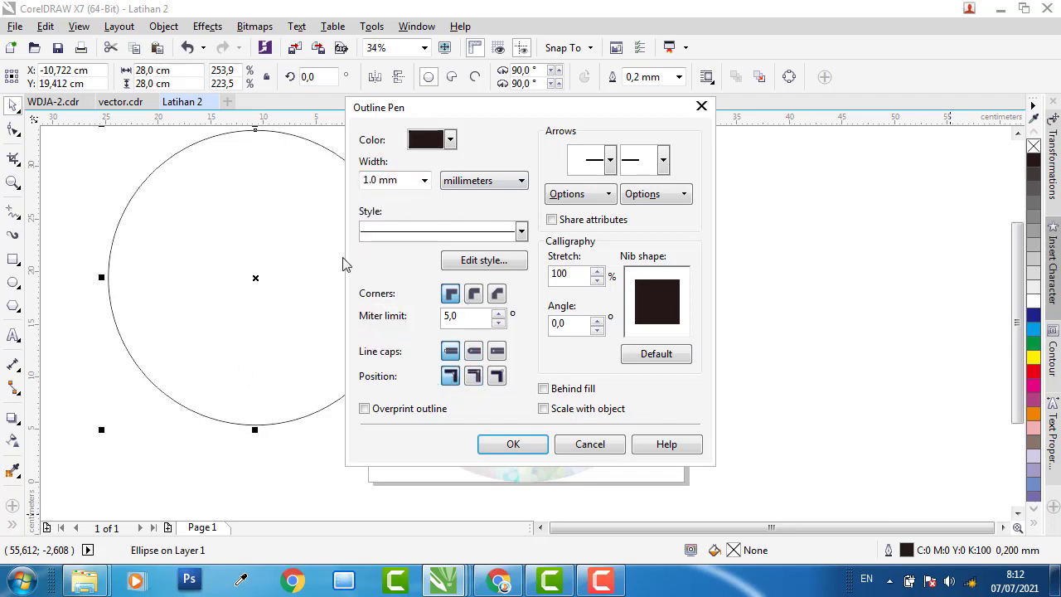
pyautogui.click(506, 444)
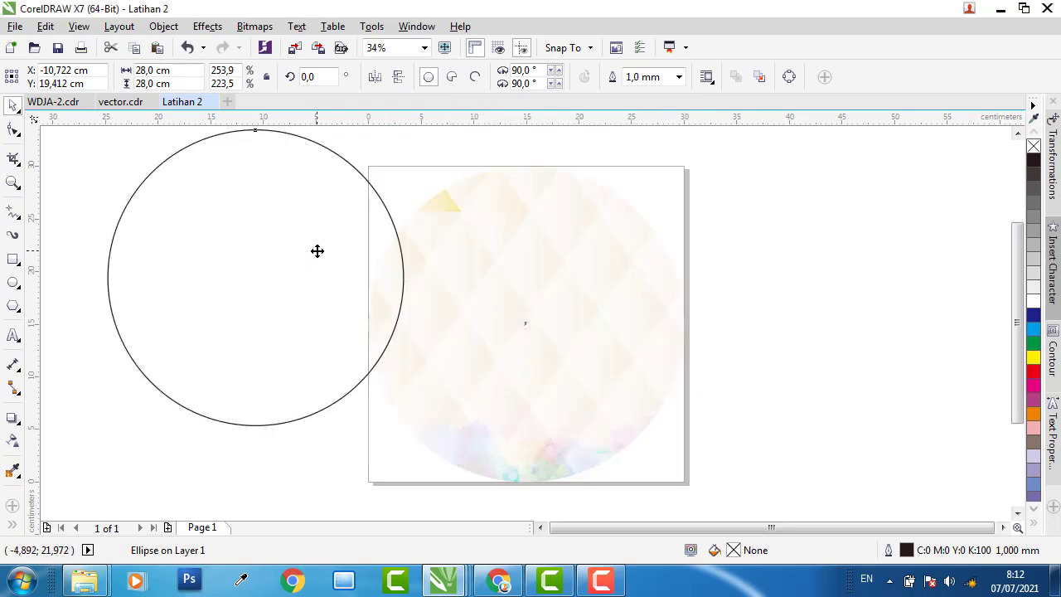
pyautogui.press('p')
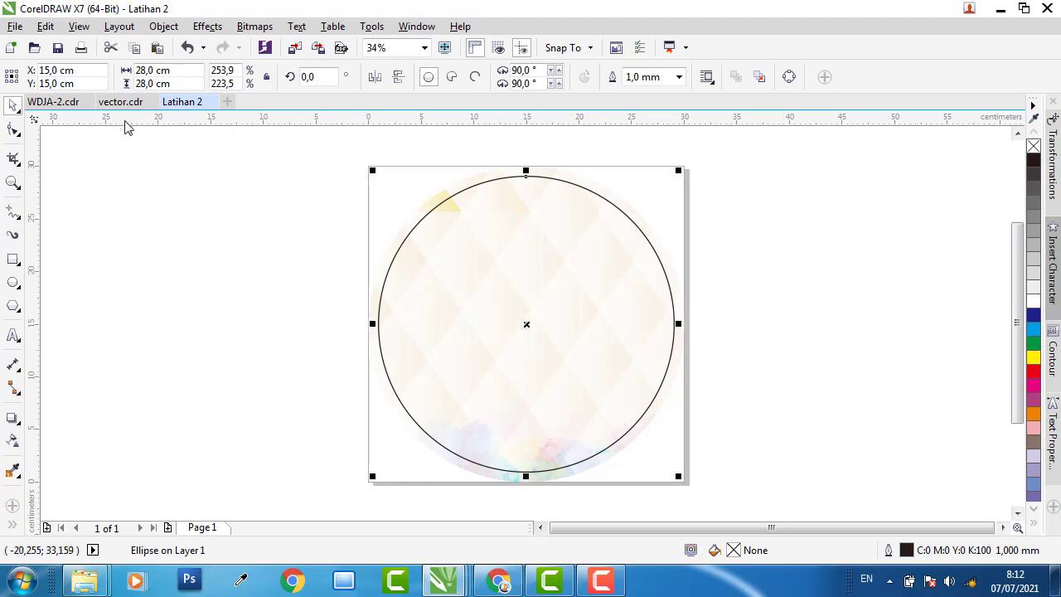
# In WDJA-2.cdr, draw a rectangle about 0.48 cm wide and 0.76 cm high beside the hour marker above the 12
pyautogui.click(57, 105)
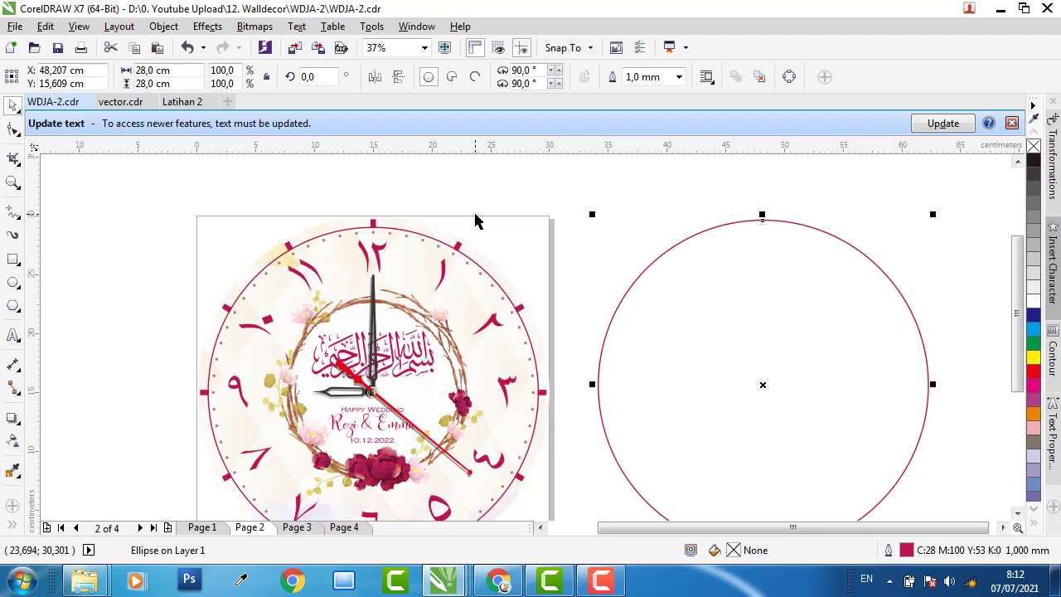
pyautogui.click(384, 203)
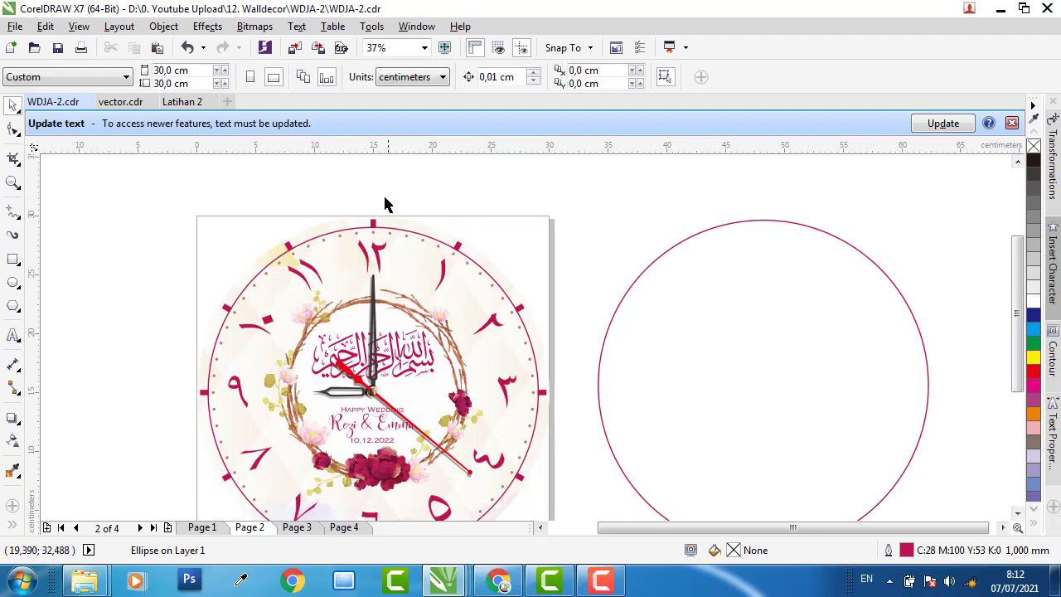
pyautogui.scroll(5, 385, 207)
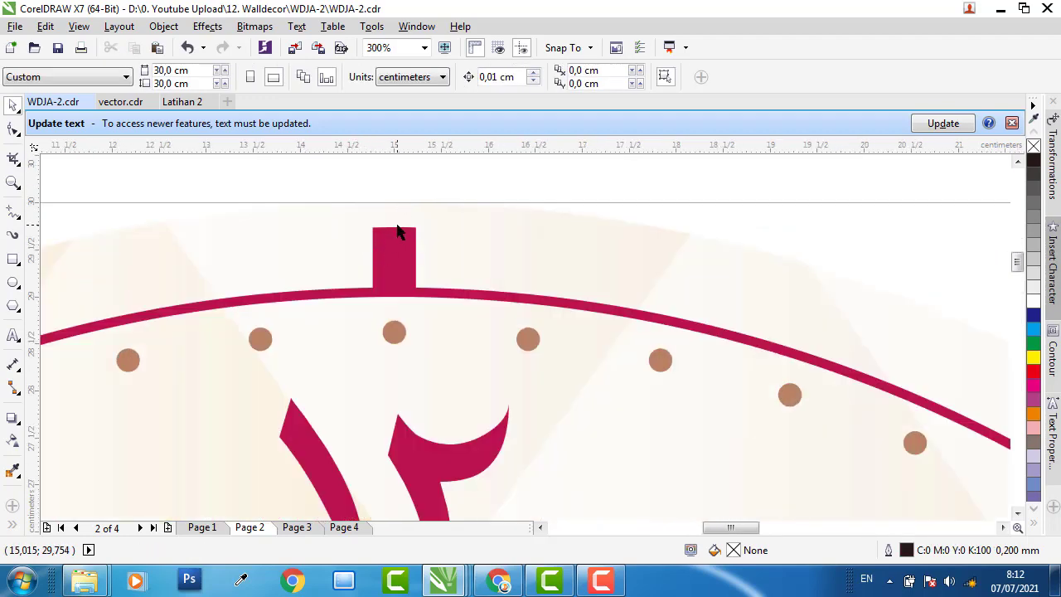
pyautogui.click(12, 260)
pyautogui.moveTo(441, 228); pyautogui.dragTo(486, 300)
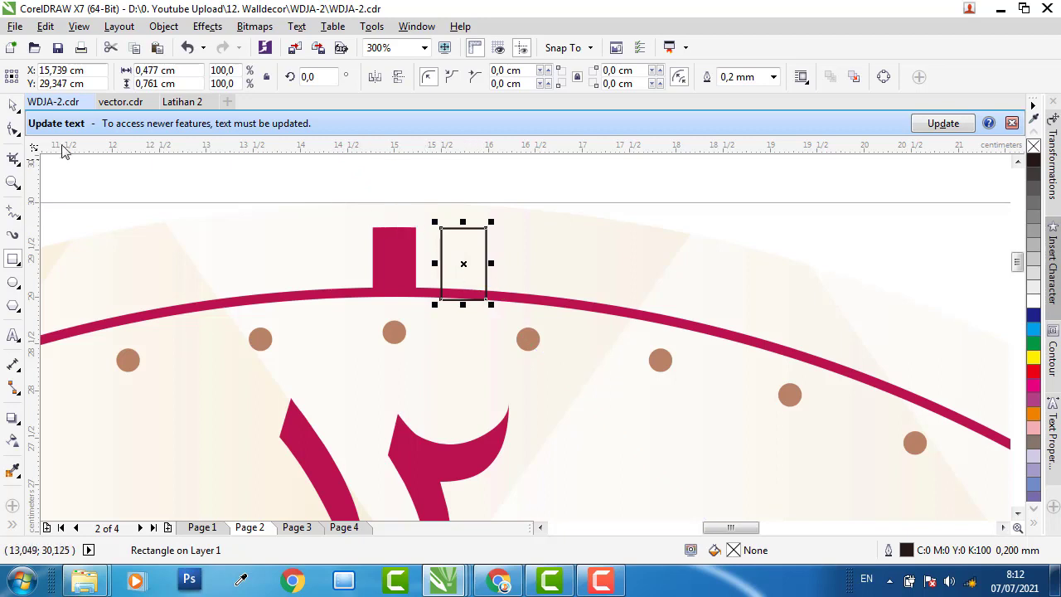
# Ungroup the crimson hour markers and examine the size of the one above the 12
pyautogui.click(12, 105)
pyautogui.click(388, 249)
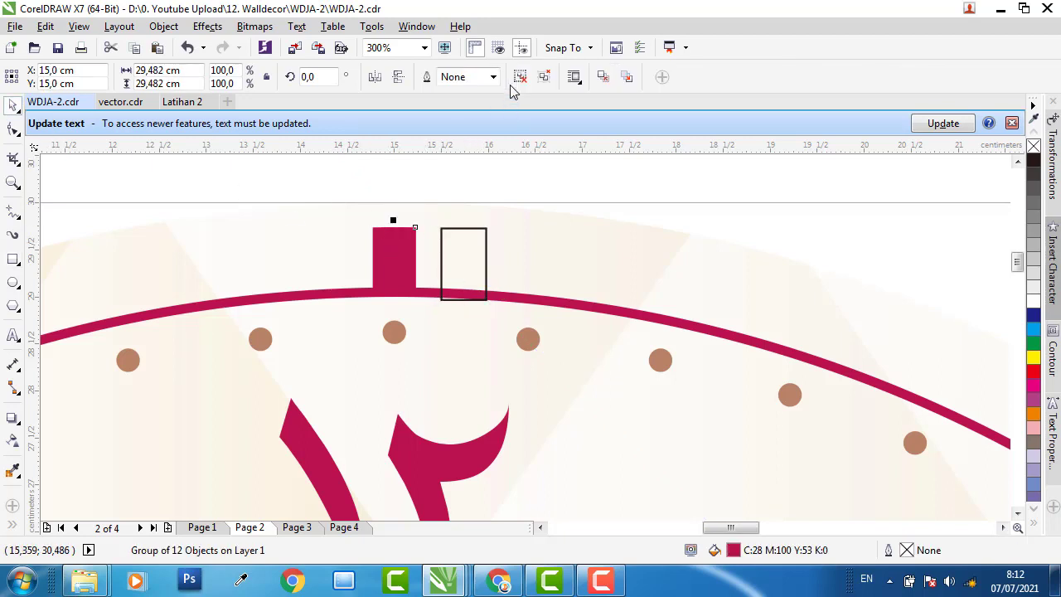
pyautogui.click(520, 78)
pyautogui.click(575, 180)
pyautogui.click(389, 246)
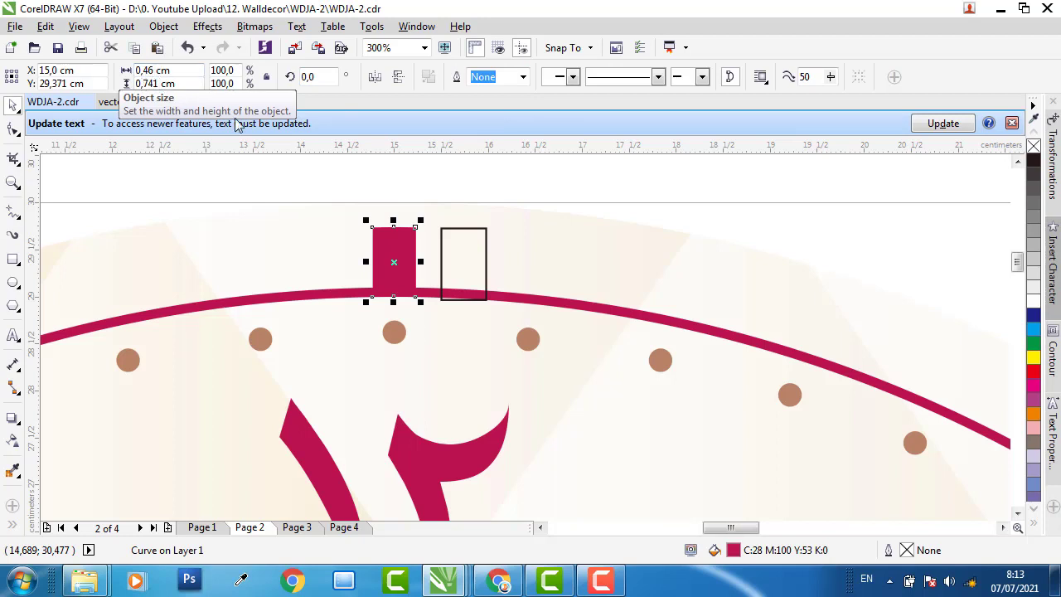
# Set the new rectangle's width to 0.45 cm and height to 0.75 cm
pyautogui.click(462, 241)
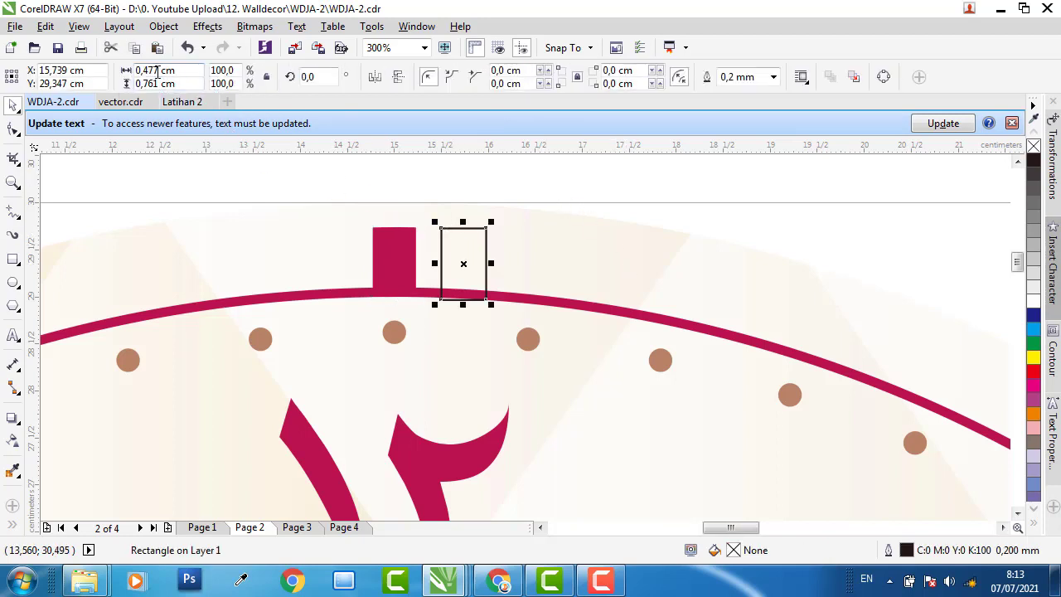
pyautogui.moveTo(158, 72); pyautogui.dragTo(147, 73)
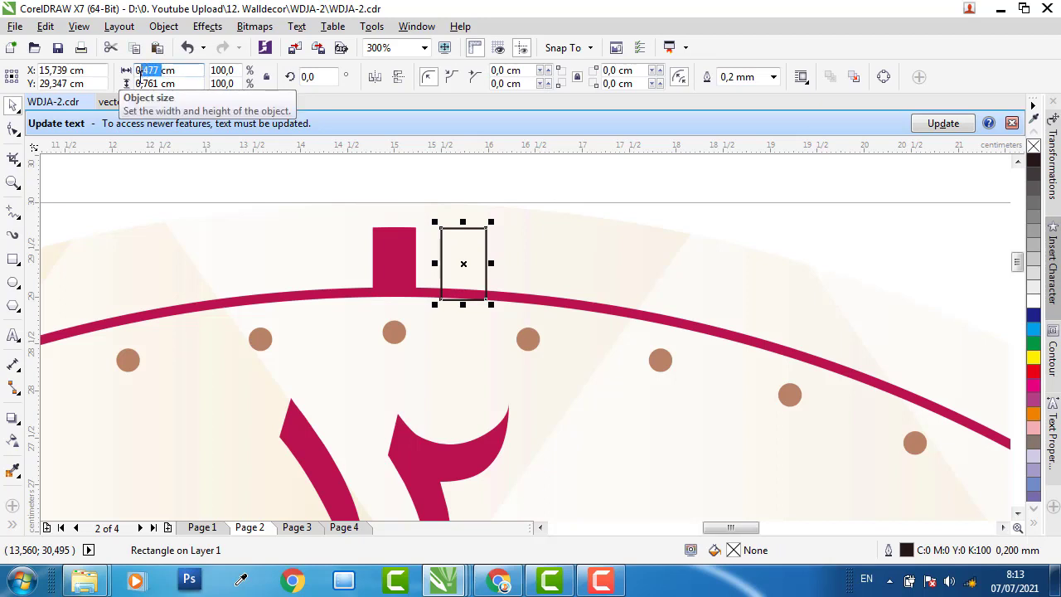
pyautogui.write('5')
pyautogui.press('Return')
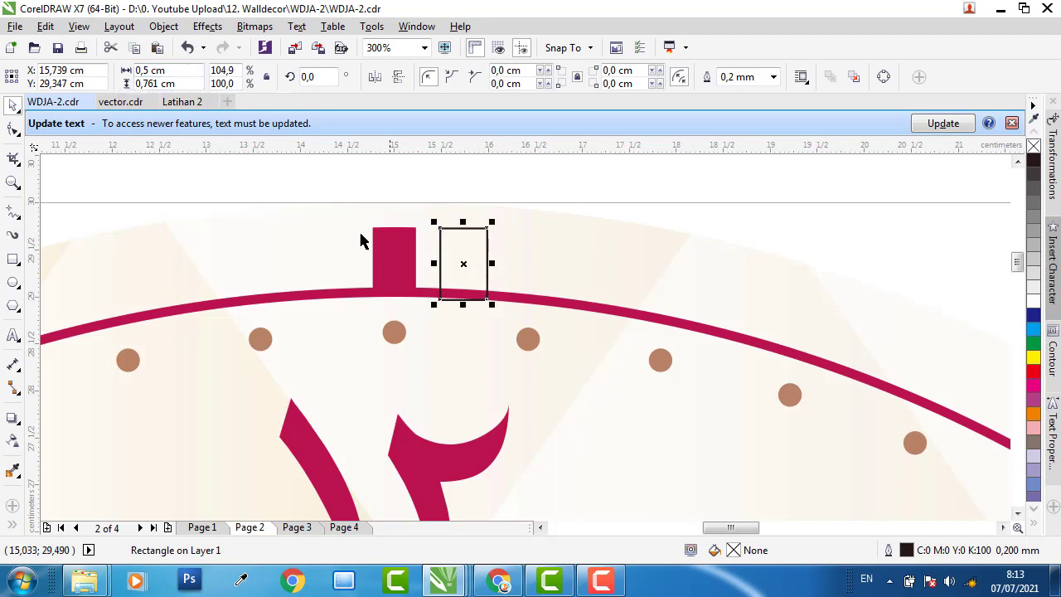
pyautogui.moveTo(160, 84); pyautogui.dragTo(148, 84)
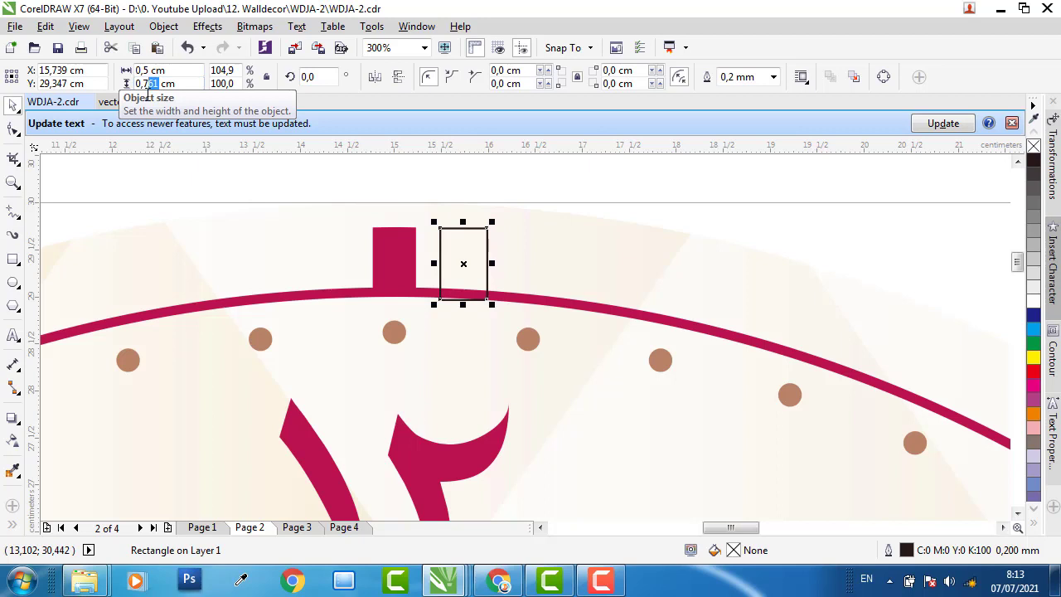
pyautogui.write('5')
pyautogui.press('Return')
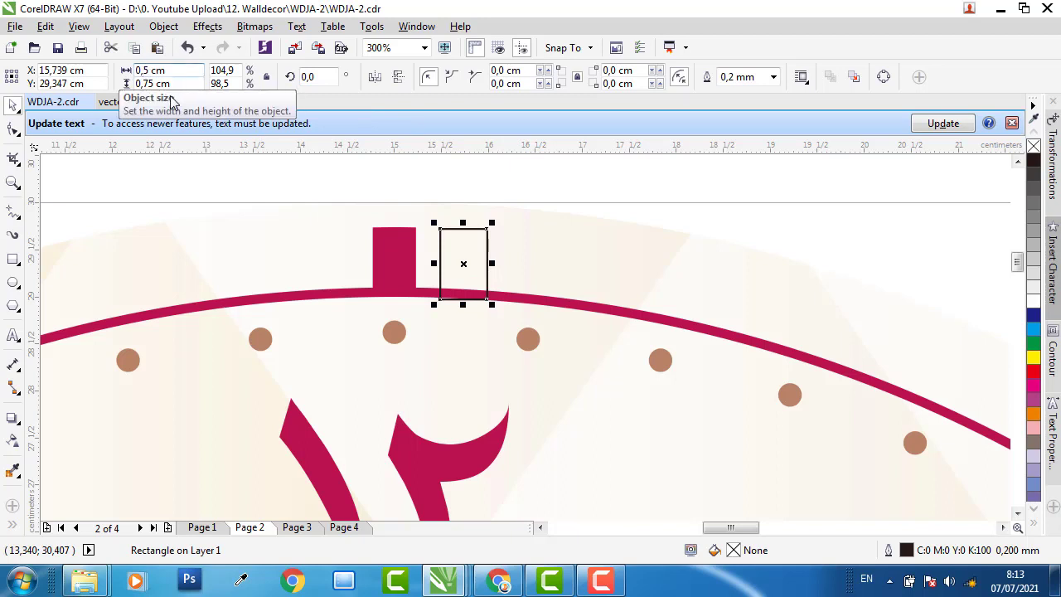
pyautogui.write('4')
pyautogui.press('Return')
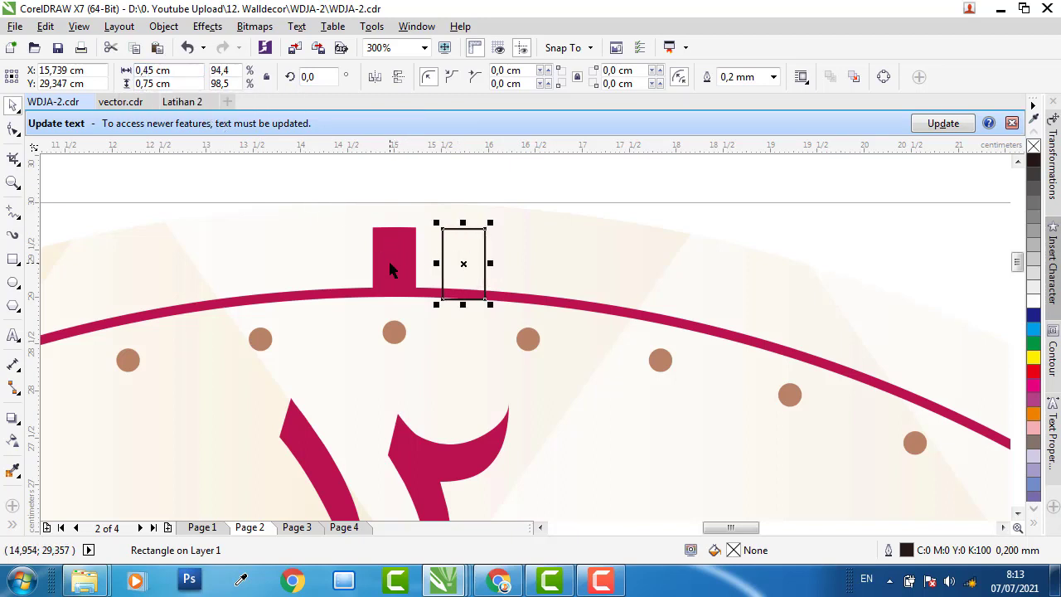
# Fill the rectangle with the crimson sampled from the neighbouring hour marker and remove its outline
pyautogui.click(14, 472)
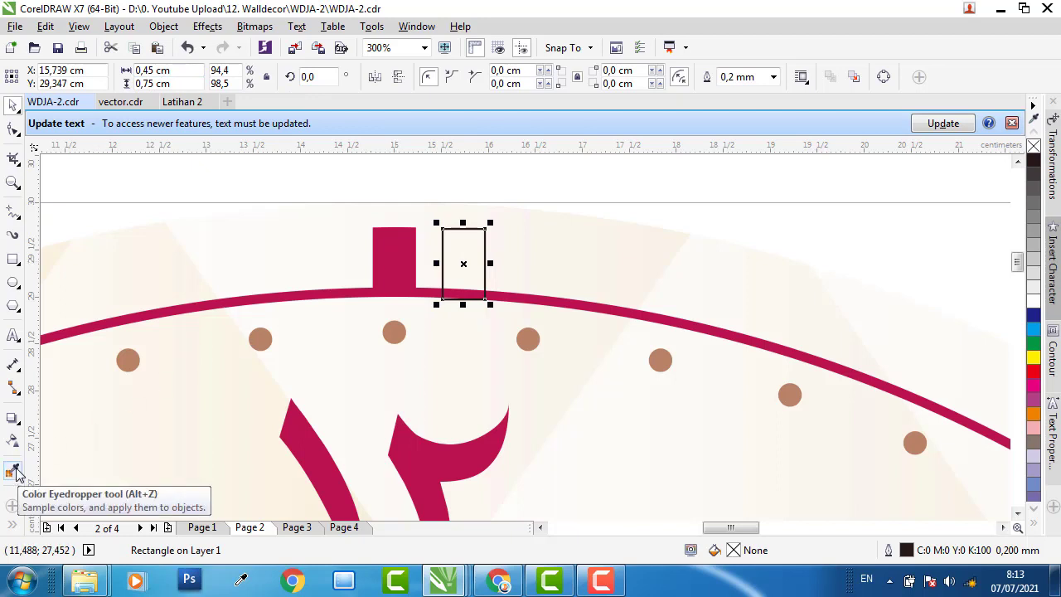
pyautogui.click(15, 472)
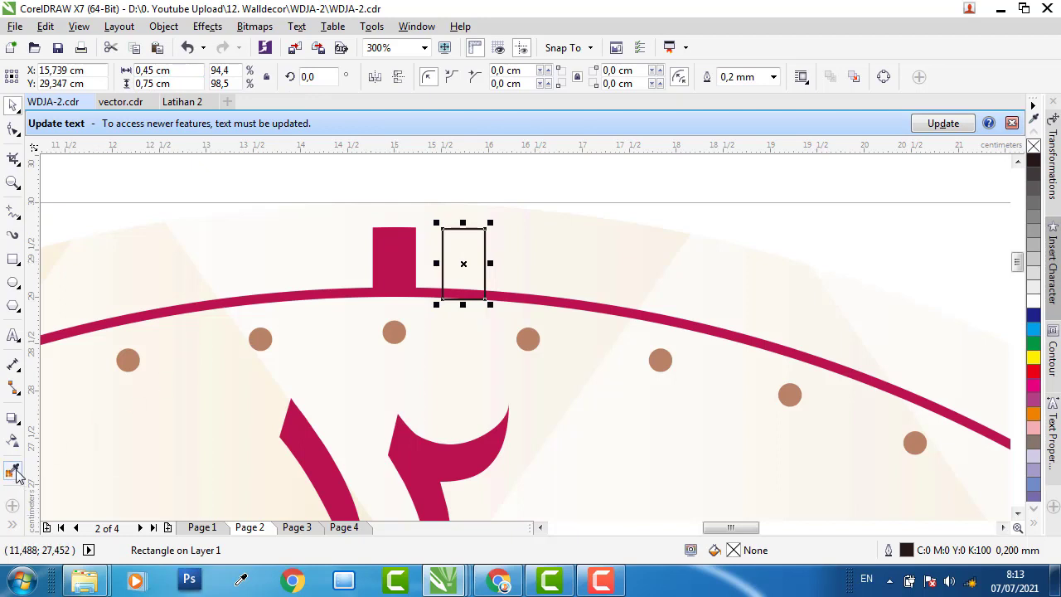
pyautogui.click(407, 247)
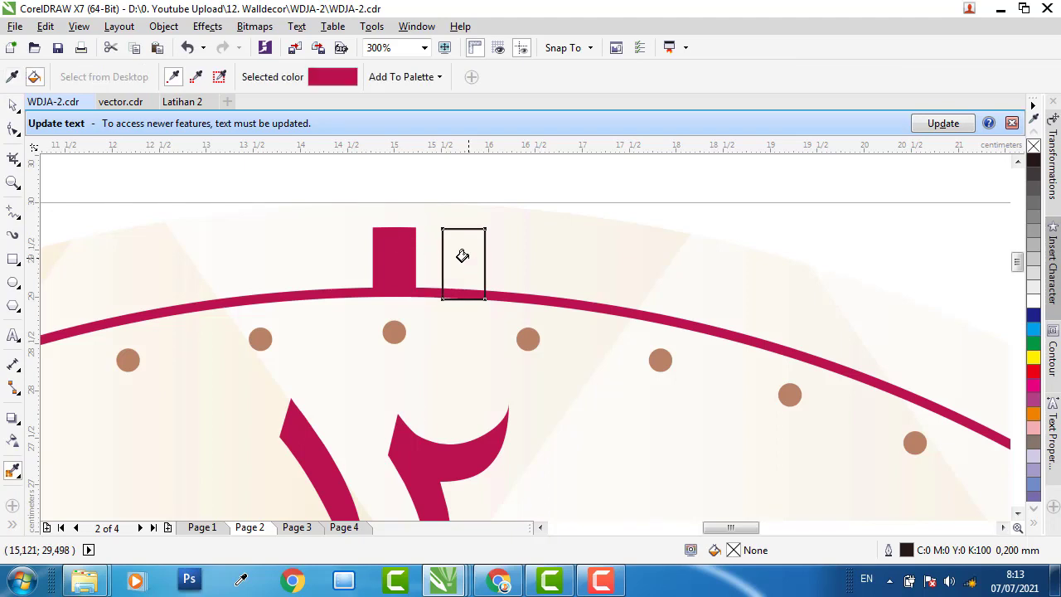
pyautogui.click(463, 256)
pyautogui.click(14, 106)
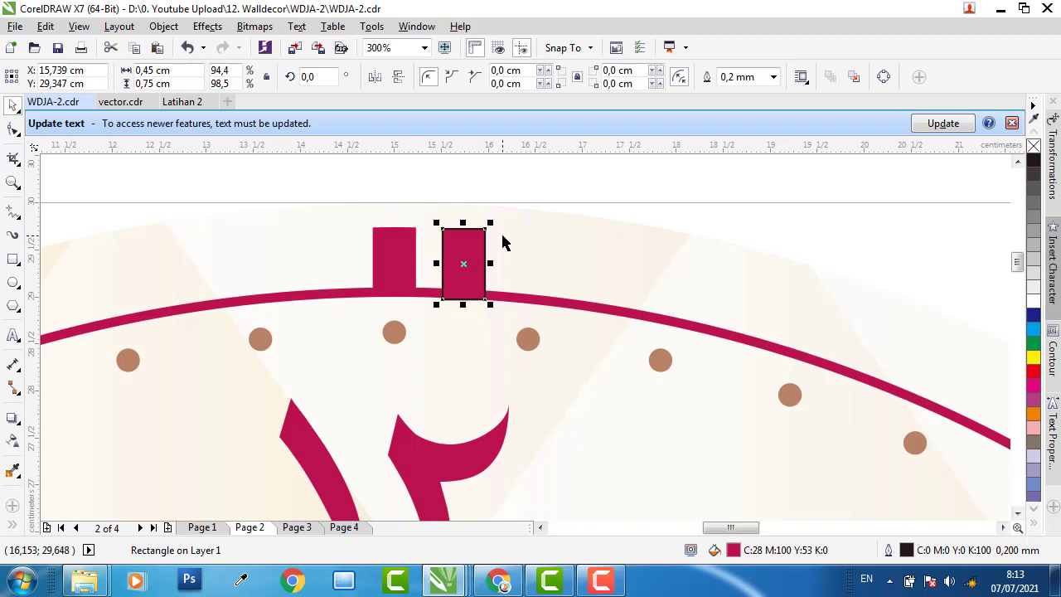
pyautogui.scroll(3, 488, 237)
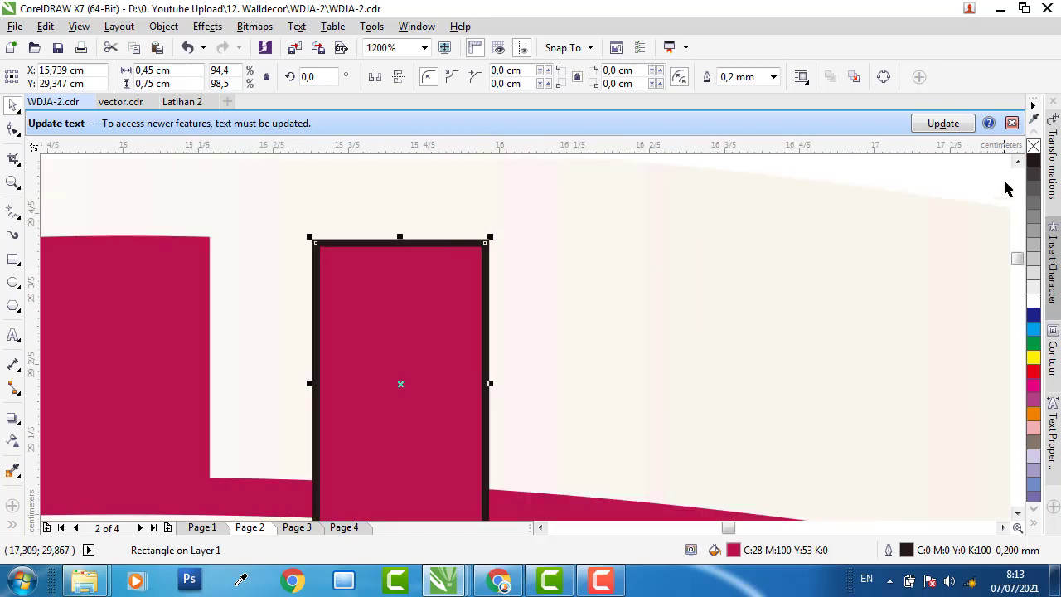
pyautogui.rightClick(1035, 147)
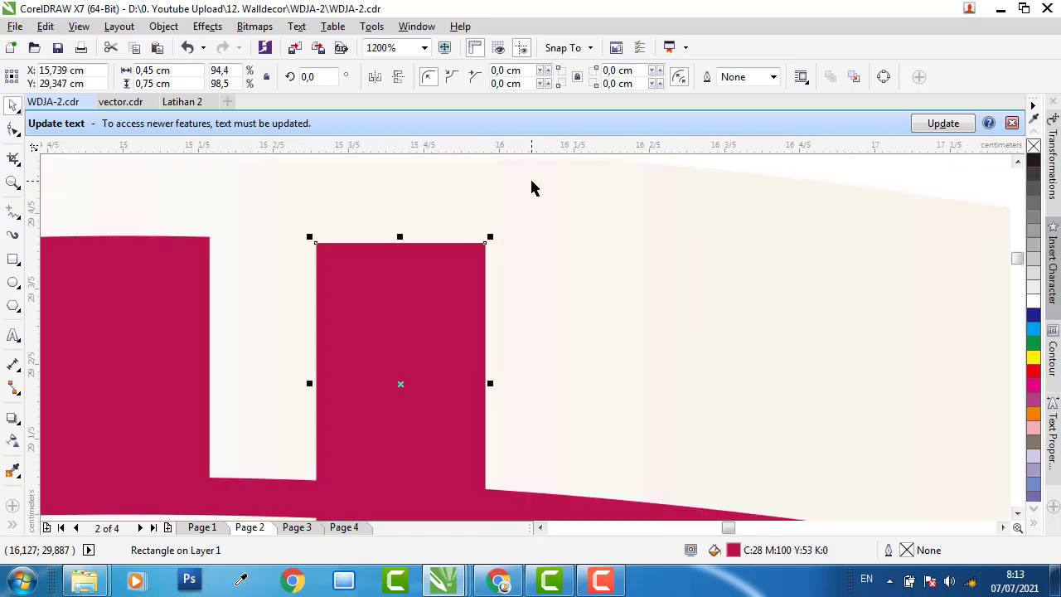
# Move the crimson rectangle close beside the original hour marker and copy it into Latihan 2
pyautogui.scroll(-2, 523, 199)
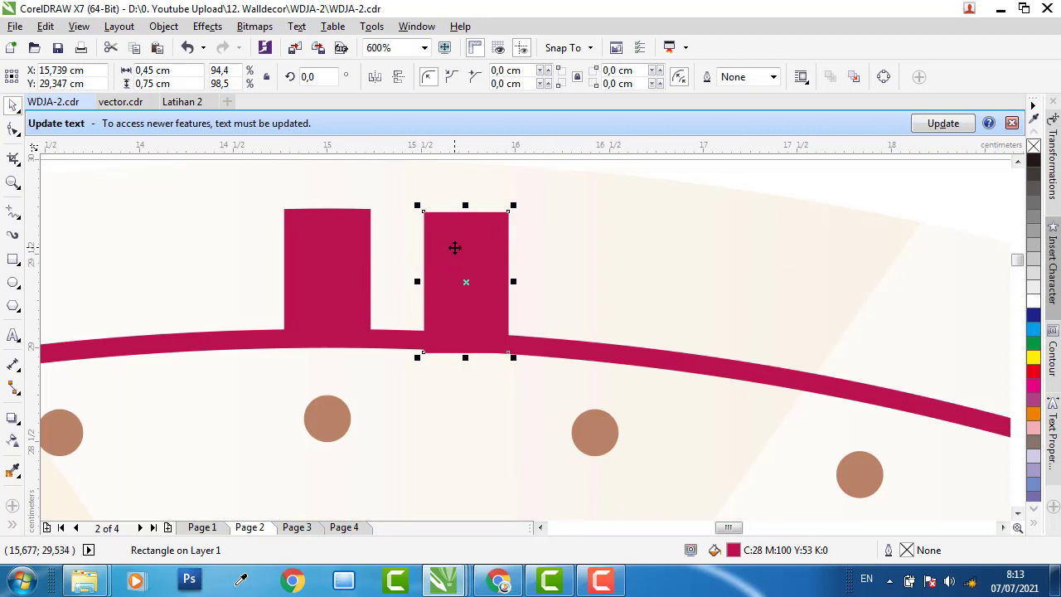
pyautogui.moveTo(453, 246); pyautogui.dragTo(406, 248)
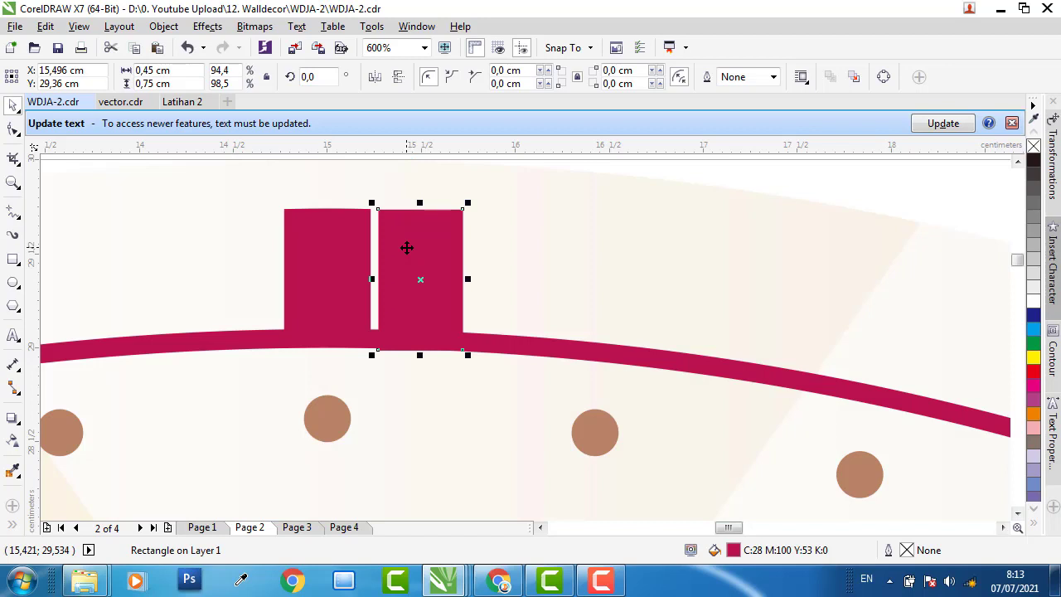
pyautogui.rightClick(406, 247)
pyautogui.click(465, 296)
pyautogui.click(186, 102)
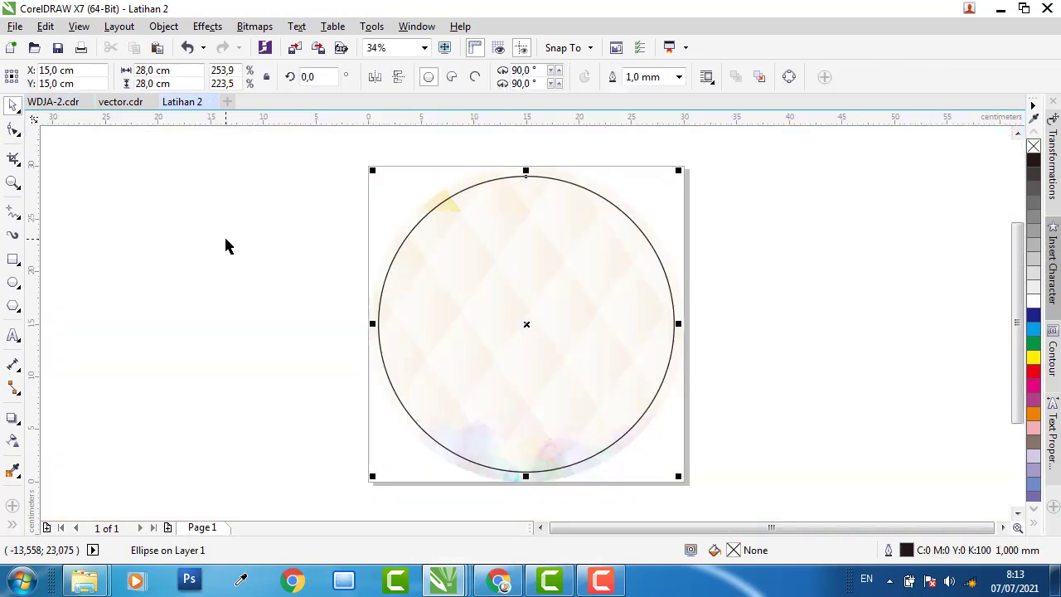
pyautogui.rightClick(225, 246)
pyautogui.click(265, 346)
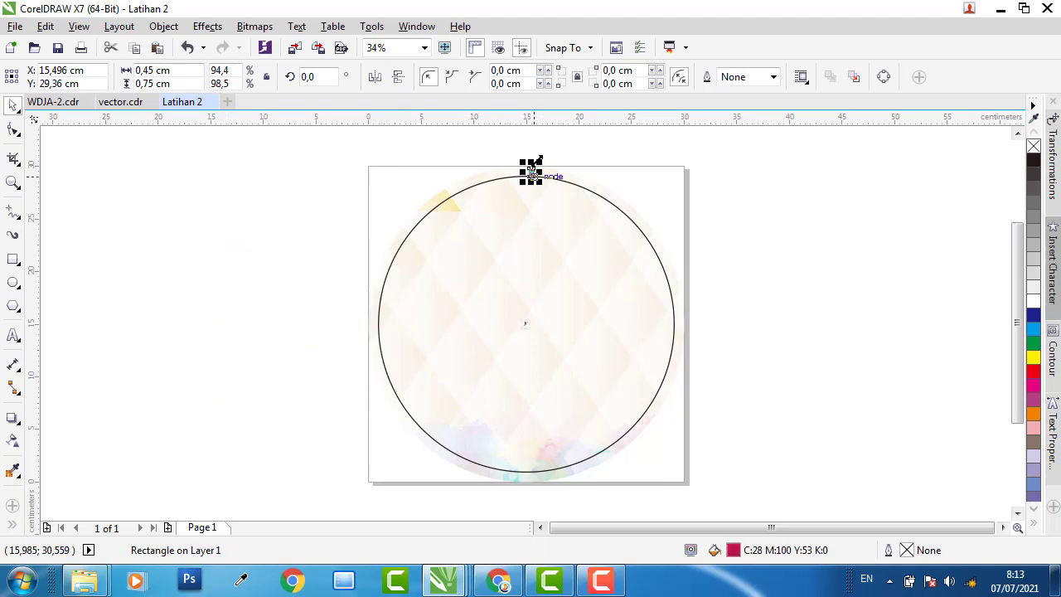
# Align the pasted crimson marker horizontally with the center of the 30 cm background circle and select only the marker
pyautogui.scroll(3, 532, 170)
pyautogui.scroll(1, 527, 179)
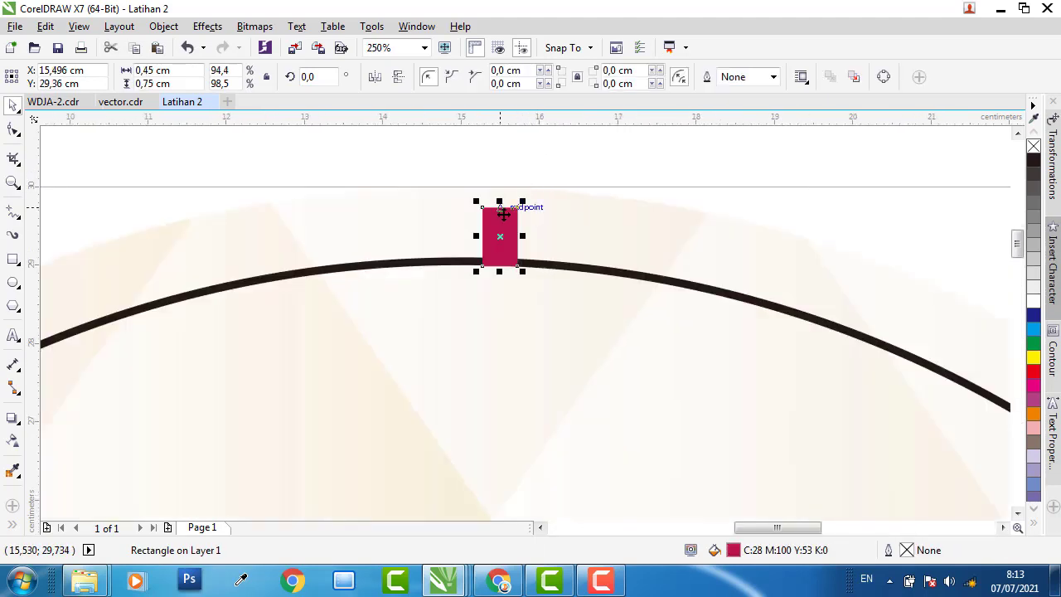
pyautogui.scroll(-1, 512, 214)
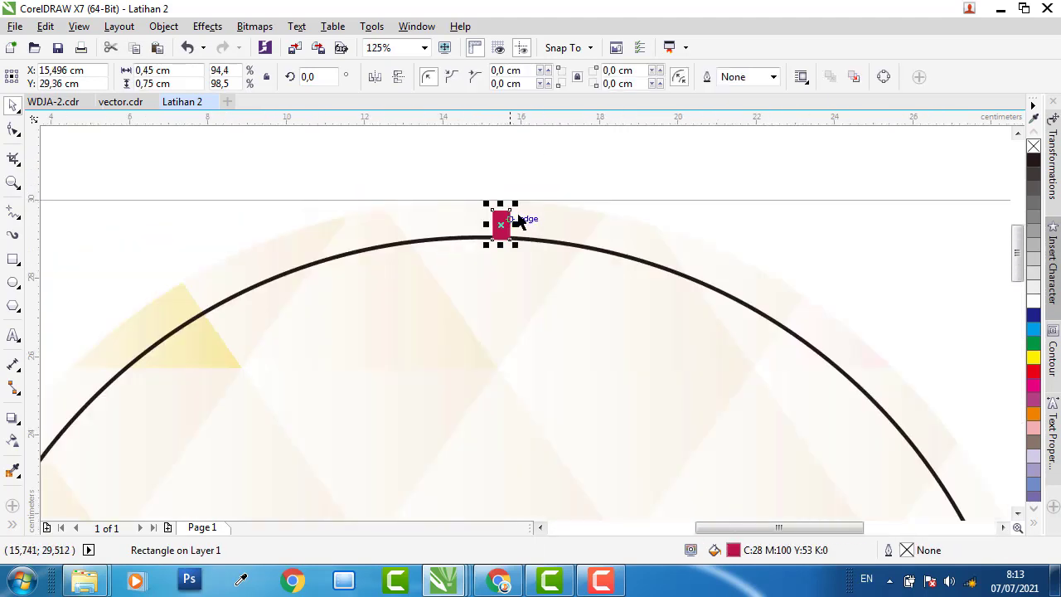
pyautogui.keyDown('shift'); pyautogui.click(590, 222); pyautogui.keyUp('shift')
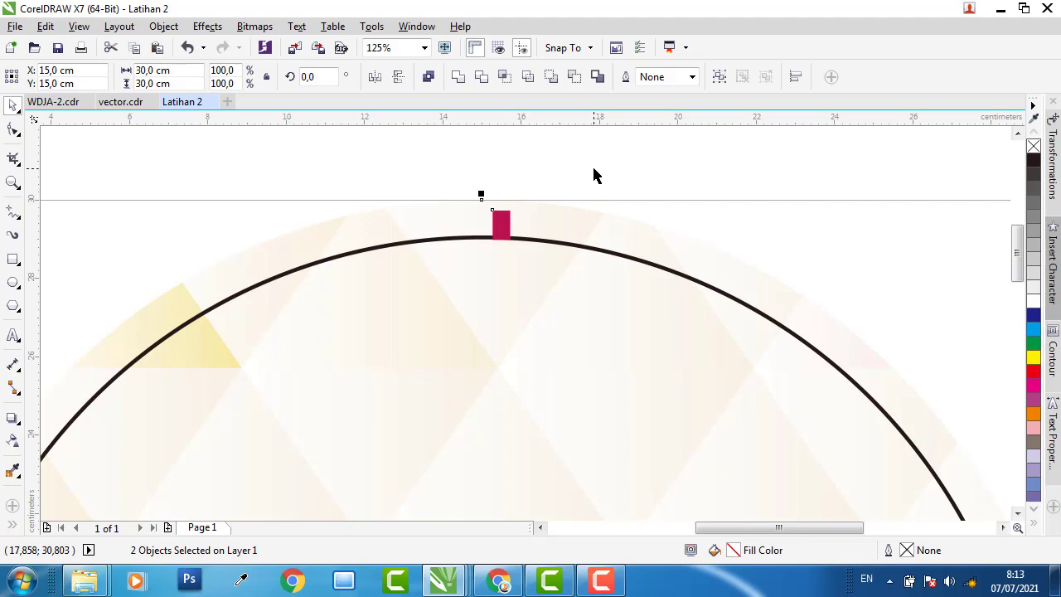
pyautogui.press('c')
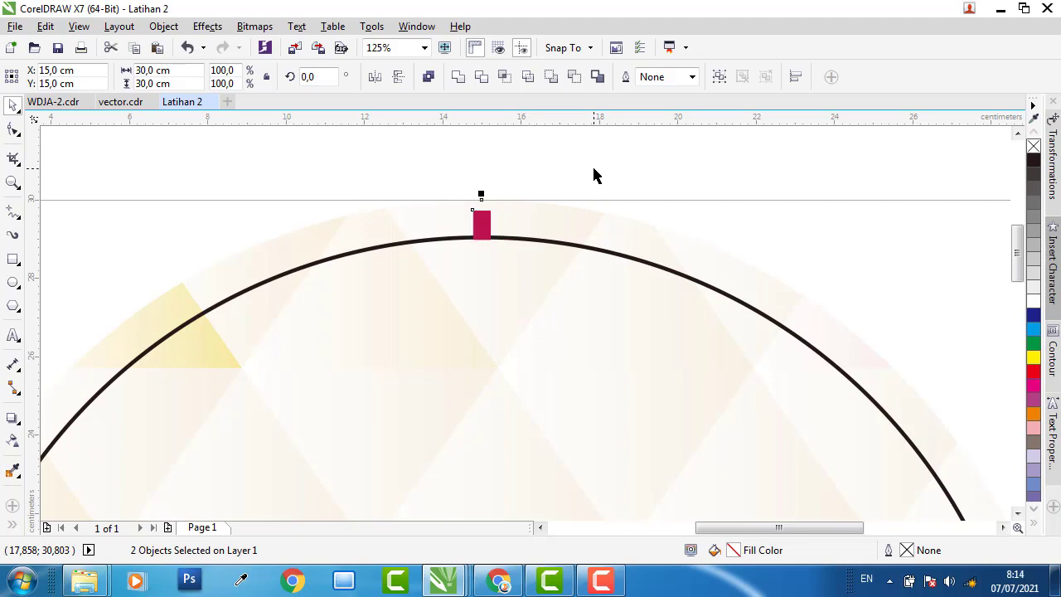
pyautogui.click(535, 182)
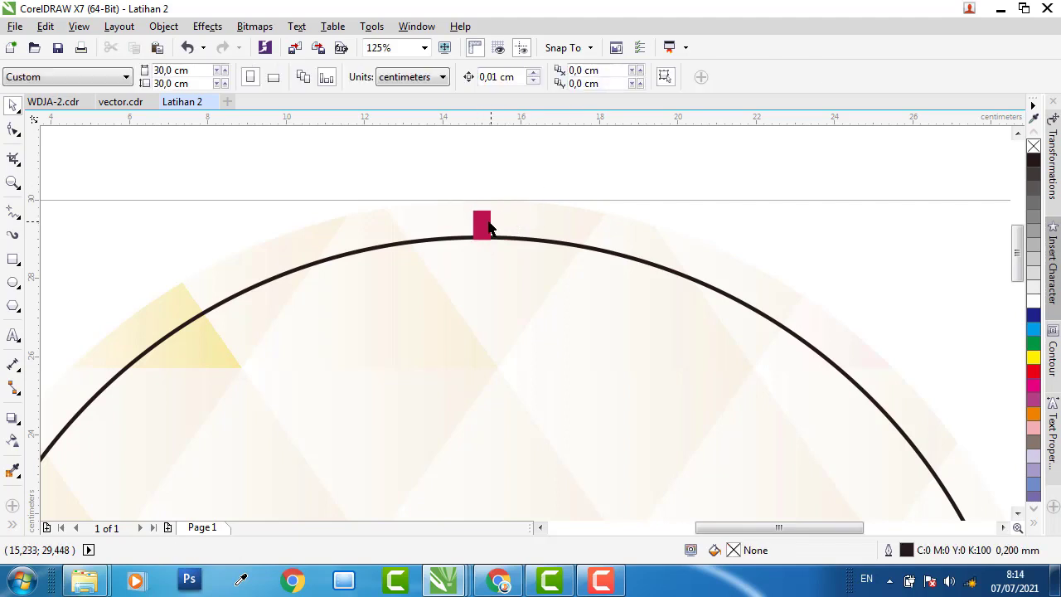
pyautogui.click(488, 225)
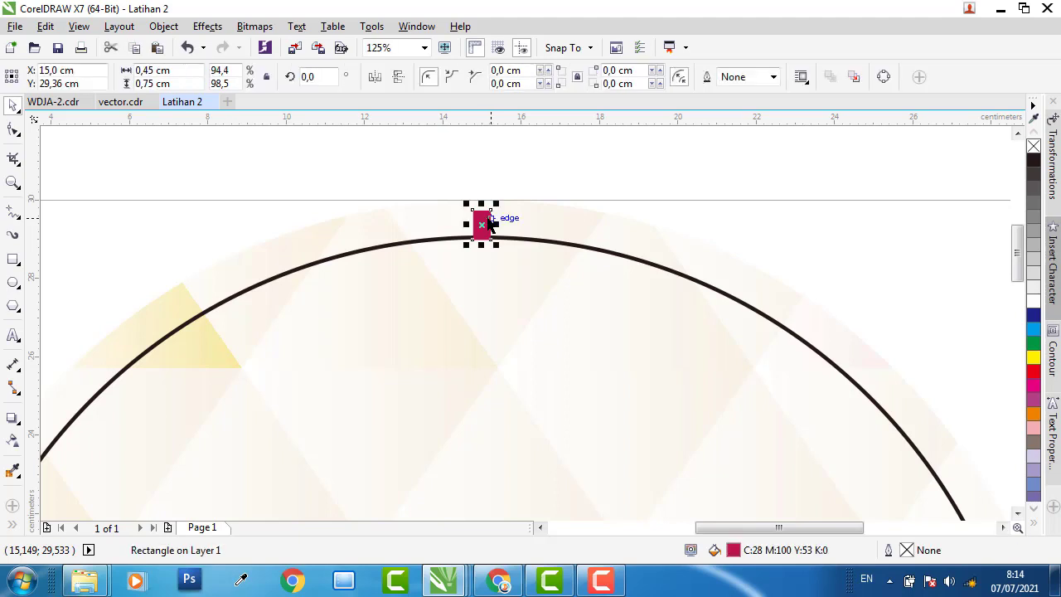
pyautogui.scroll(2, 489, 224)
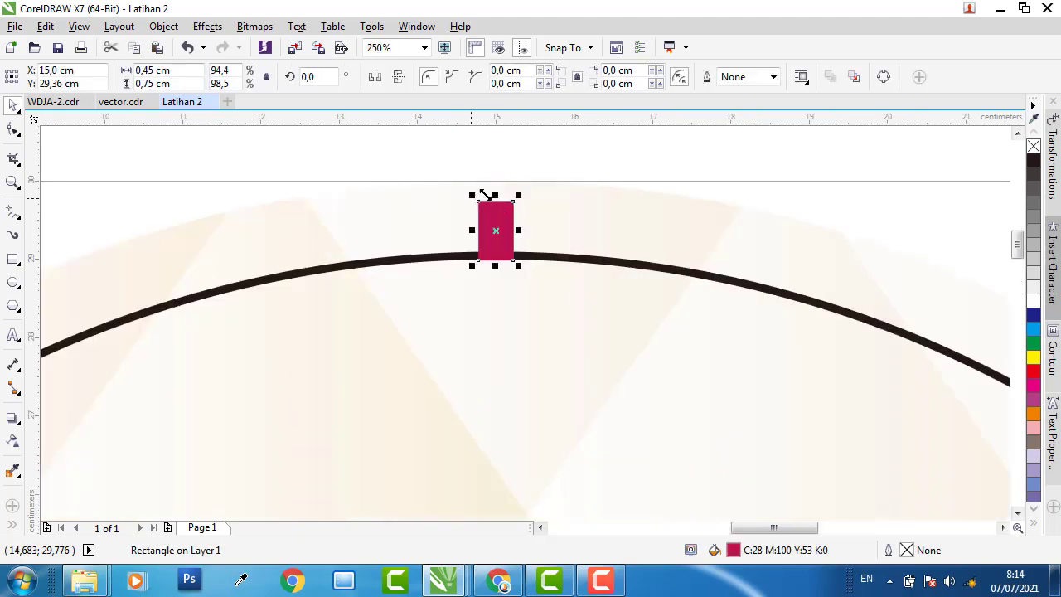
# Align the crimson marker's top edge with the top of the 28 cm ring and select only the marker
pyautogui.keyDown('shift'); pyautogui.click(615, 268); pyautogui.keyUp('shift')
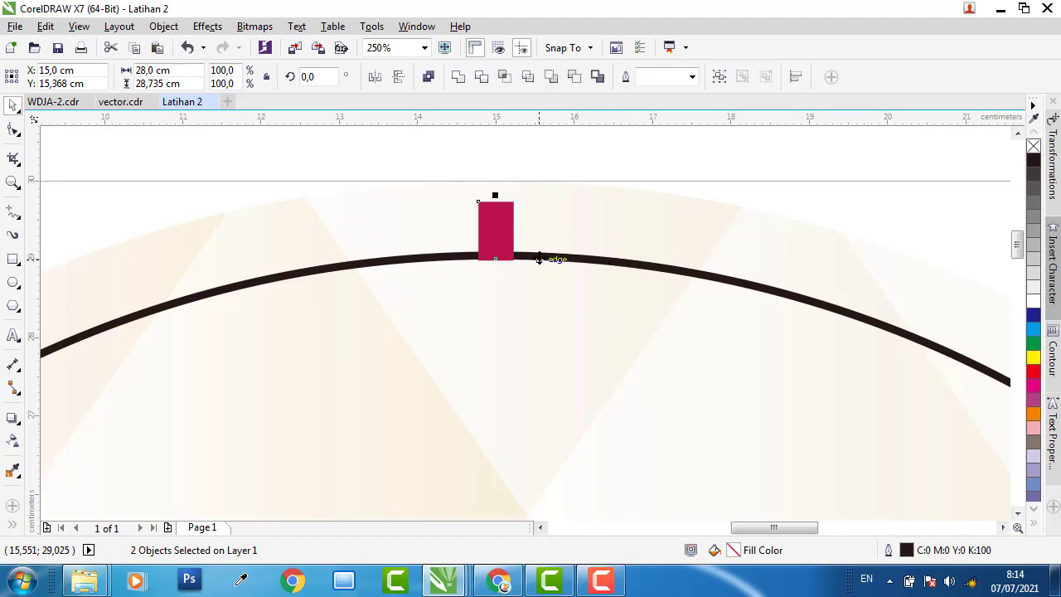
pyautogui.press('t')
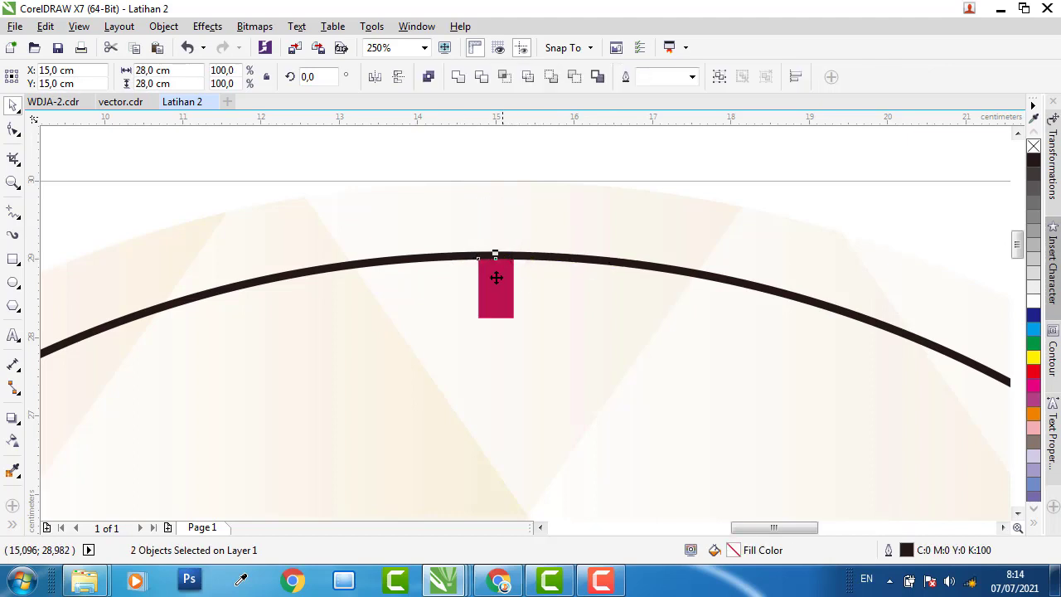
pyautogui.click(611, 161)
pyautogui.click(485, 278)
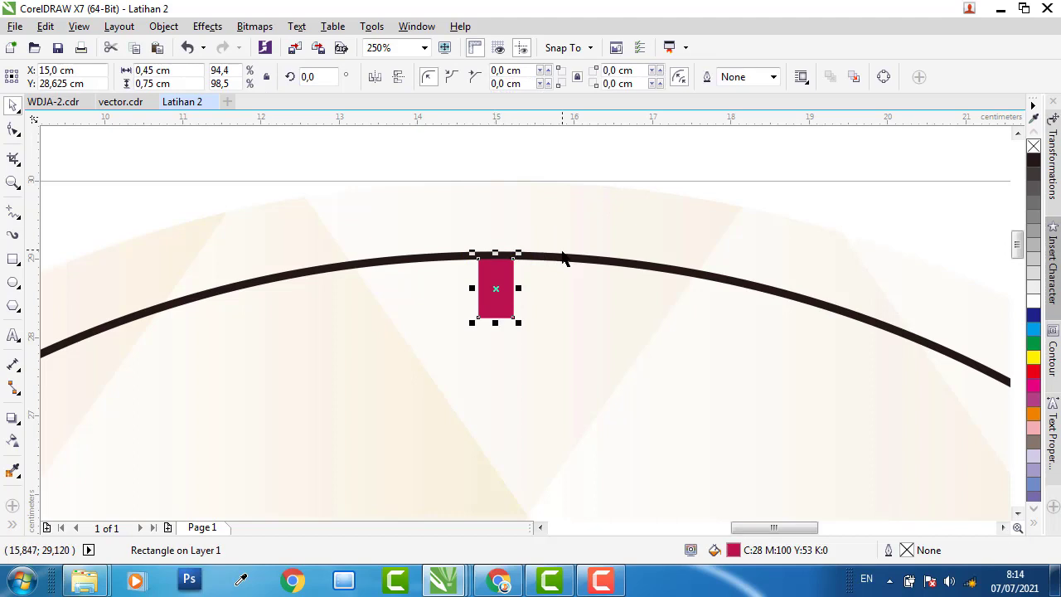
# Mirror the crimson marker vertically about its top edge so it stands outside the 28 cm ring
pyautogui.click(602, 163)
pyautogui.click(496, 295)
pyautogui.moveTo(495, 322); pyautogui.dragTo(502, 214)
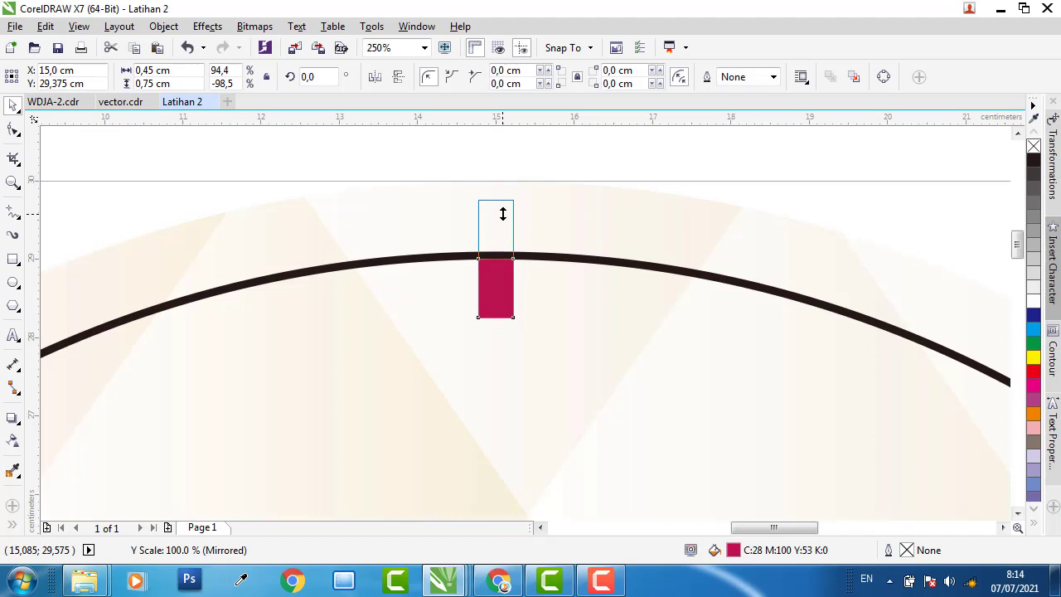
pyautogui.moveTo(502, 214); pyautogui.dragTo(502, 214)
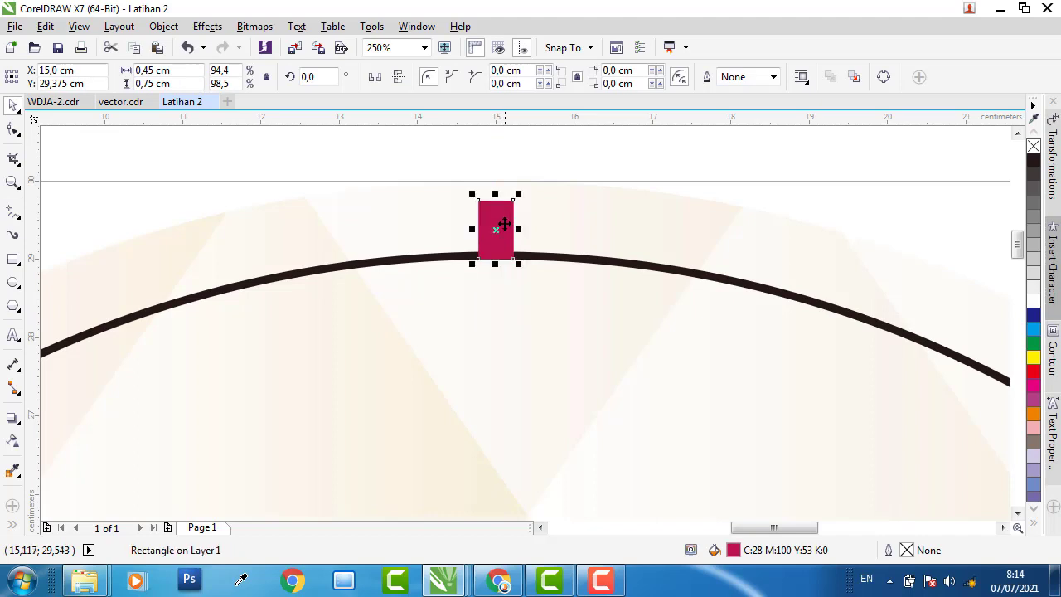
pyautogui.scroll(-3, 501, 245)
pyautogui.scroll(4, 496, 246)
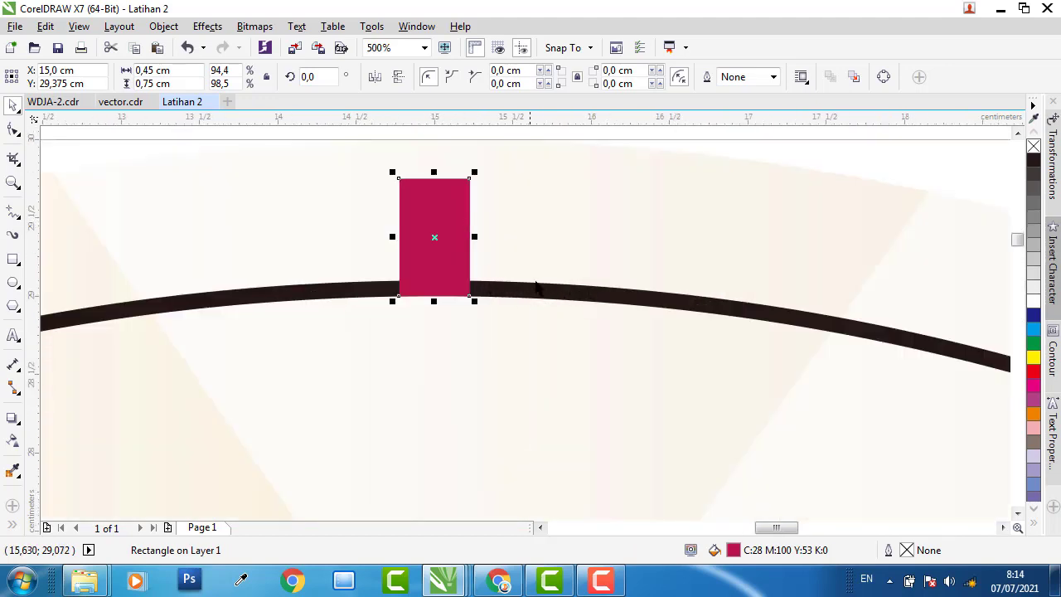
# Sample the marker's crimson and apply it to the outline of the 28 cm ring
pyautogui.click(13, 471)
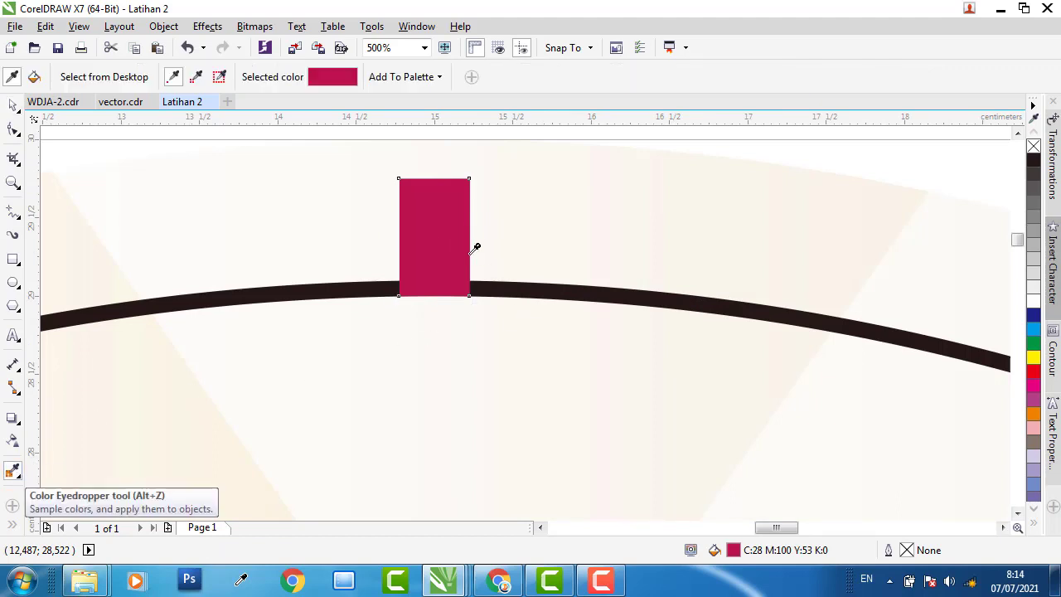
pyautogui.click(449, 238)
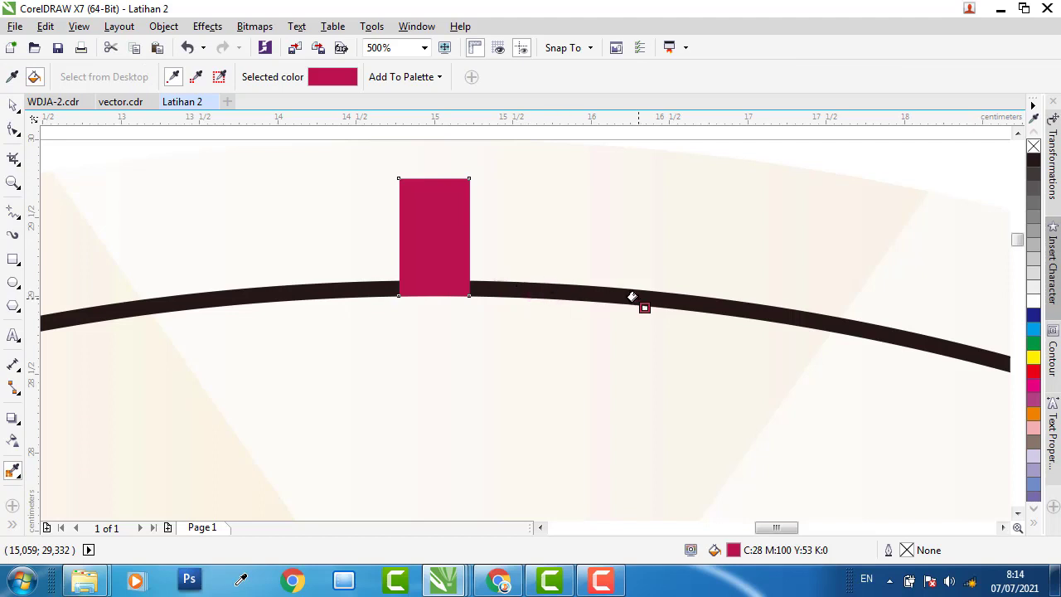
pyautogui.click(635, 298)
pyautogui.scroll(-4, 361, 238)
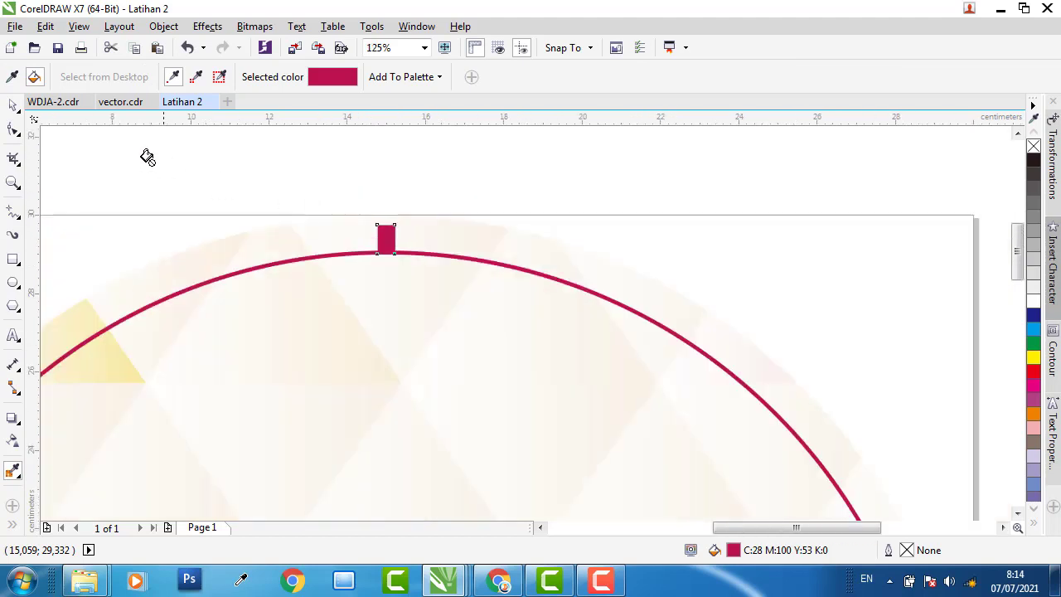
pyautogui.click(13, 105)
pyautogui.click(278, 164)
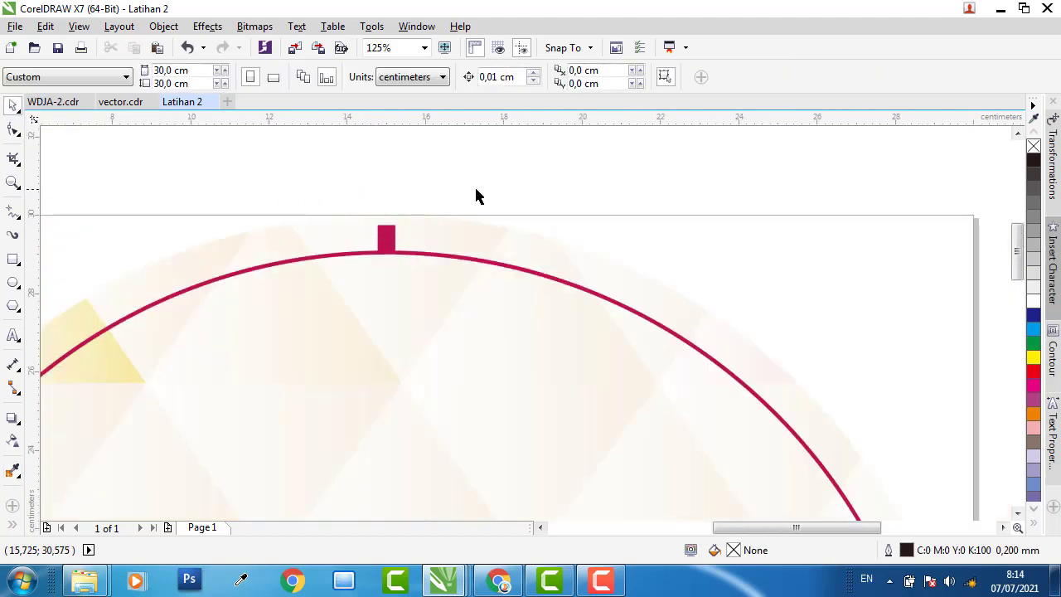
# Examine the arrangement of the hour markers around the clock in WDJA-2.cdr and return to Latihan 2
pyautogui.scroll(-4, 474, 194)
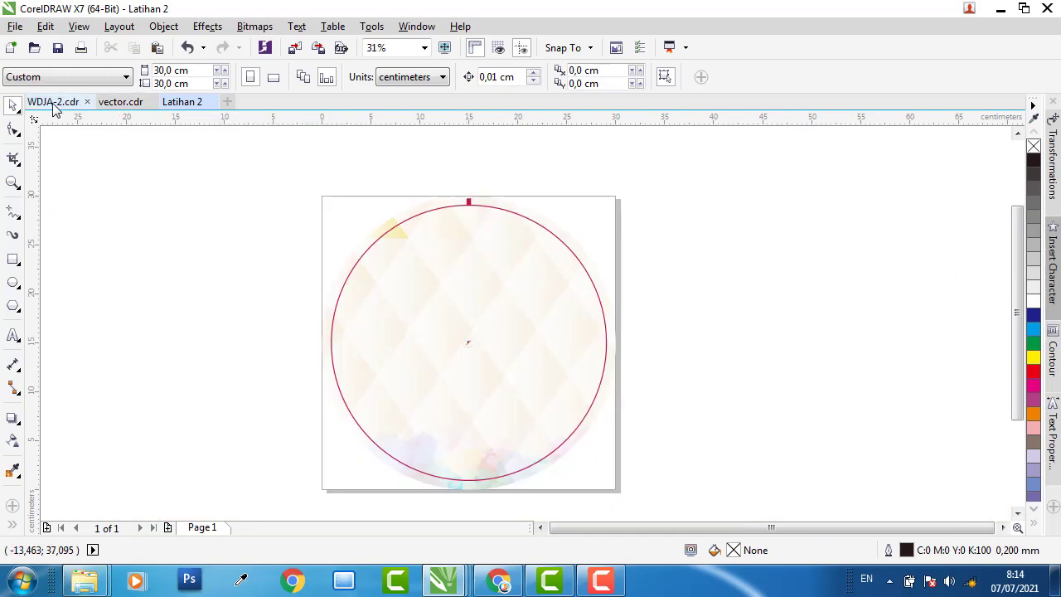
pyautogui.click(26, 103)
pyautogui.click(299, 257)
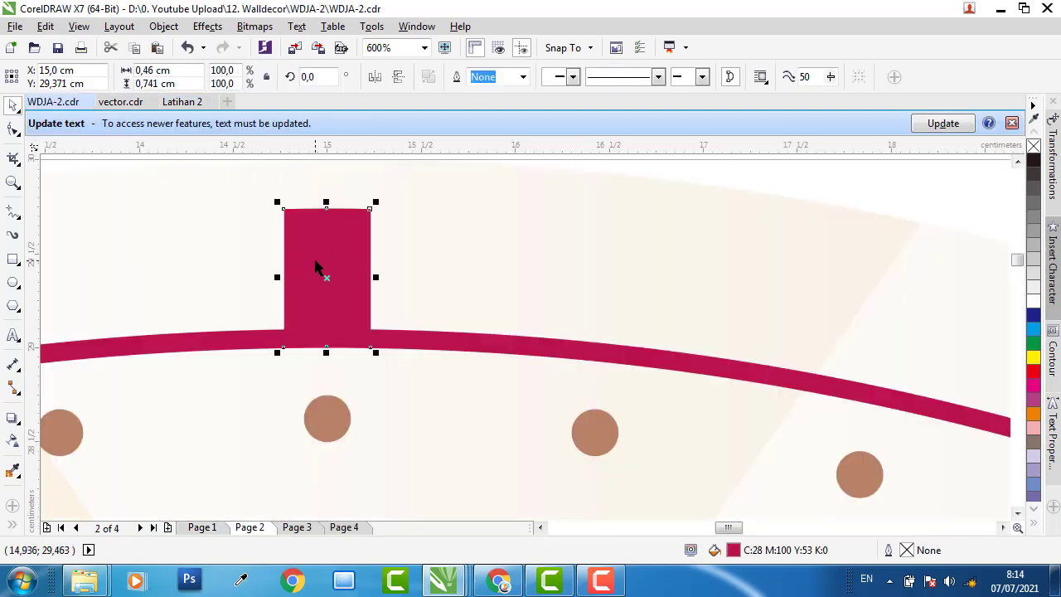
pyautogui.scroll(-8, 476, 249)
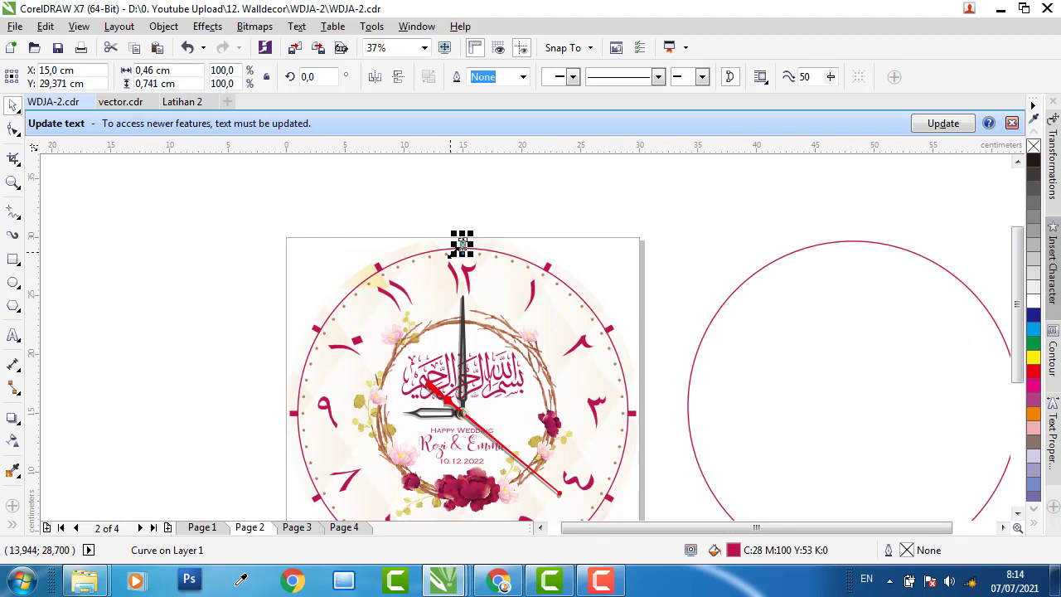
pyautogui.scroll(-2, 457, 239)
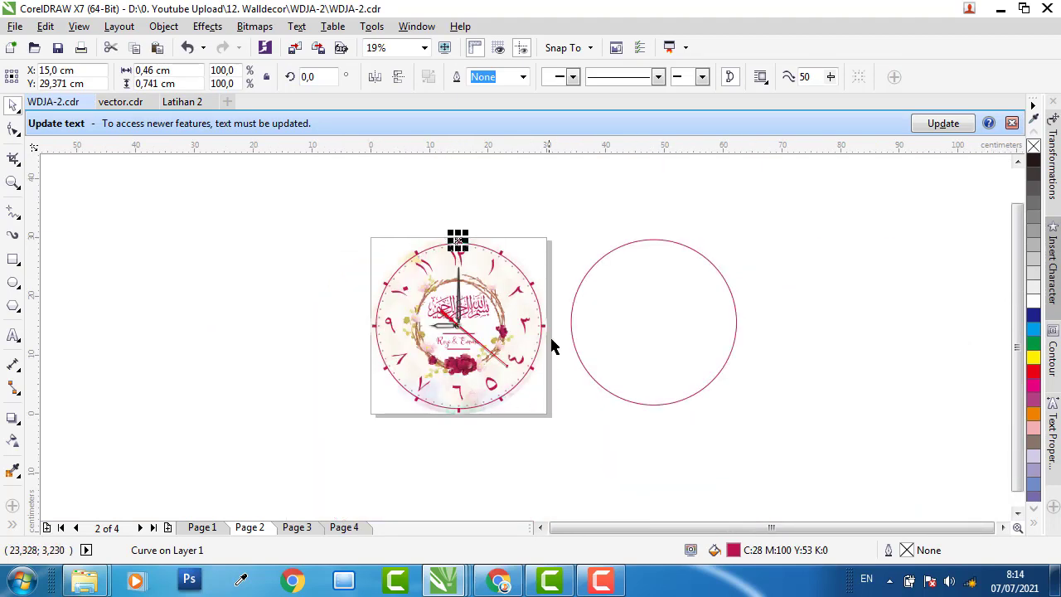
pyautogui.click(184, 102)
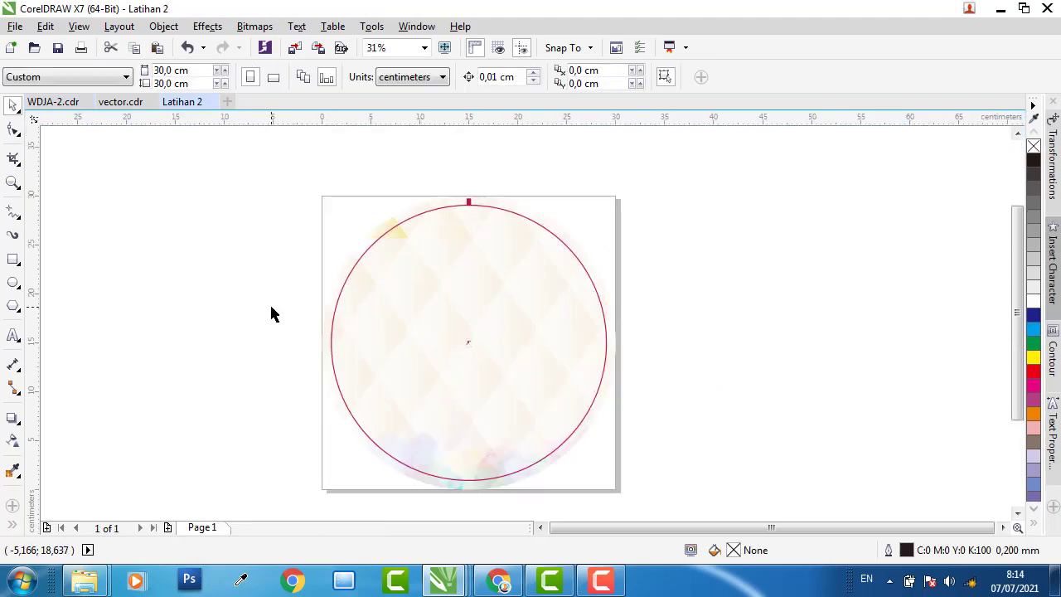
# Add a page-sized 30 x 30 cm rectangle behind the clock artwork and select it
pyautogui.doubleClick(13, 261)
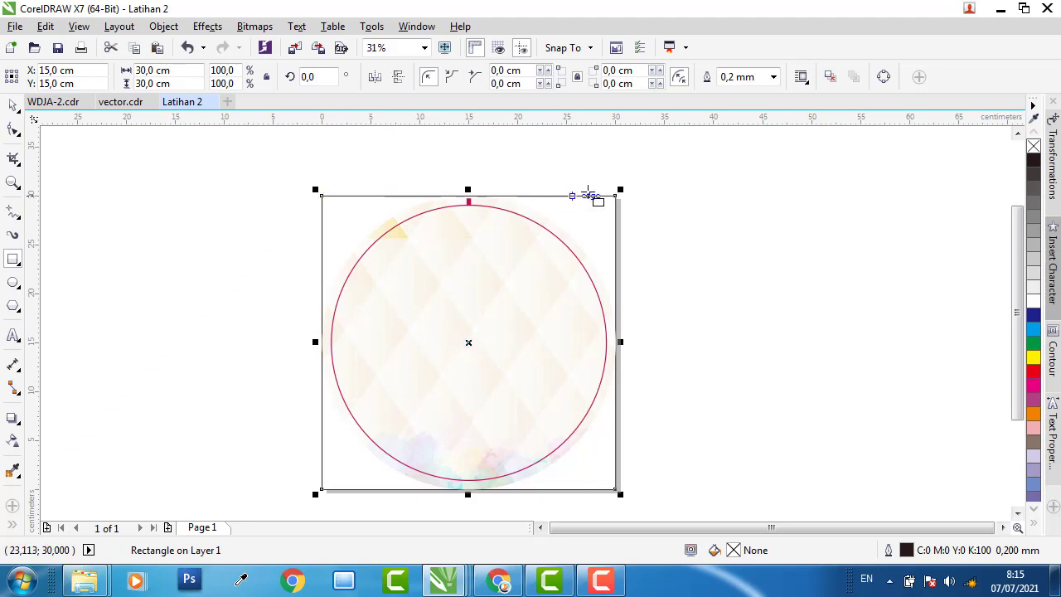
pyautogui.click(13, 105)
pyautogui.click(268, 195)
pyautogui.click(329, 213)
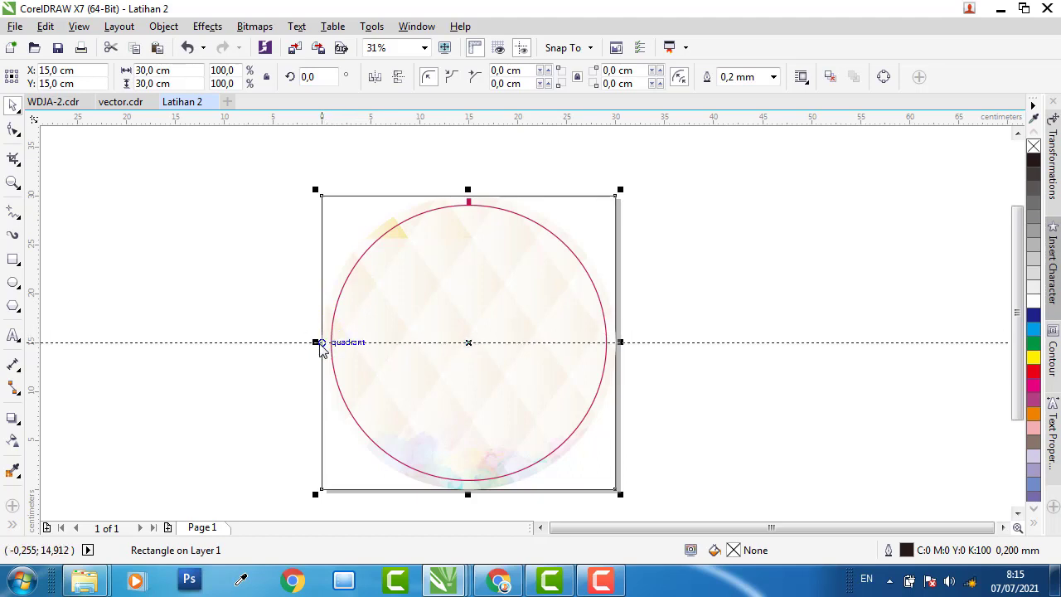
# Place a horizontal and a vertical guideline at 15 cm, crossing at the page center
pyautogui.moveTo(324, 349); pyautogui.dragTo(323, 349)
pyautogui.click(330, 217)
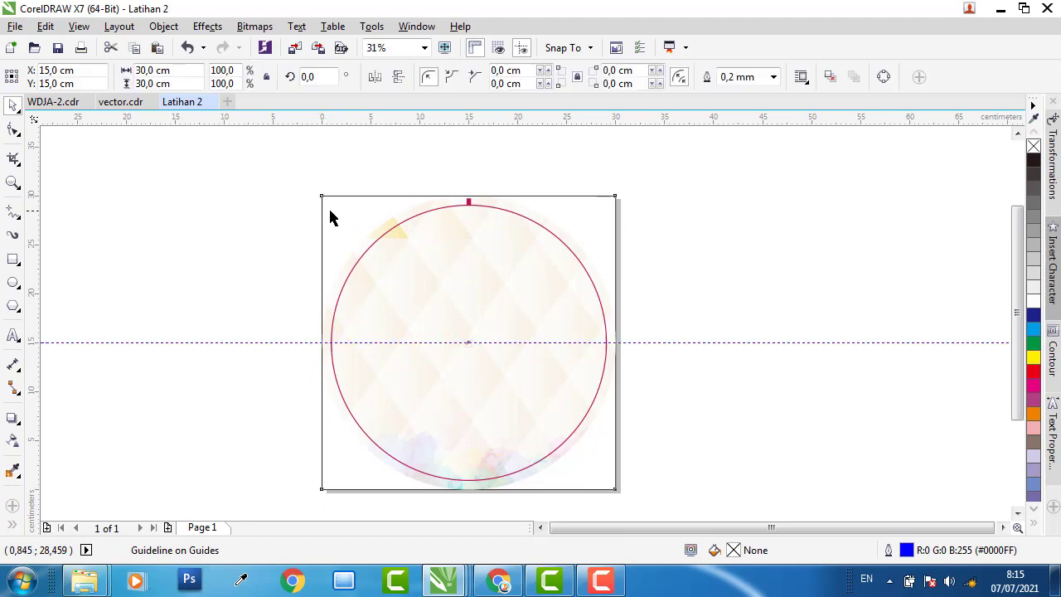
pyautogui.click(468, 481)
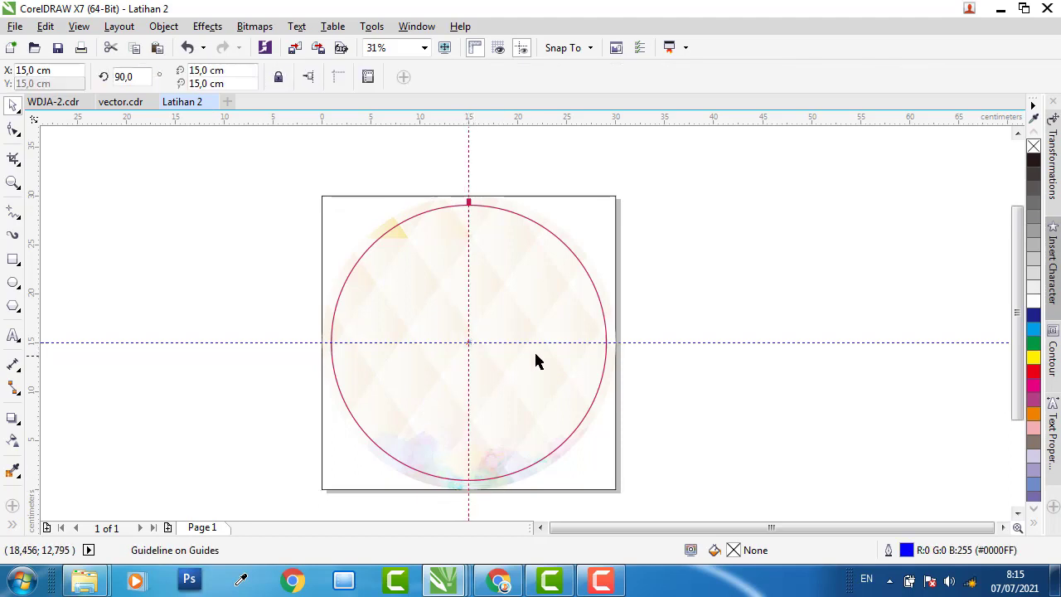
pyautogui.moveTo(483, 371); pyautogui.dragTo(415, 383)
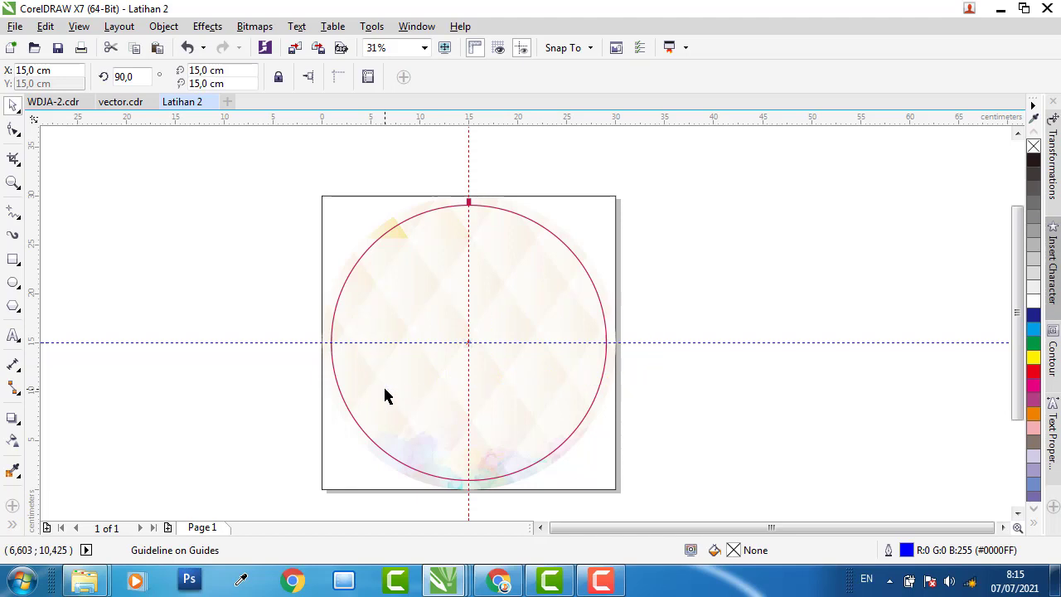
# Fill the page-sized rectangle with yellow and remove its outline
pyautogui.click(612, 214)
pyautogui.click(1034, 357)
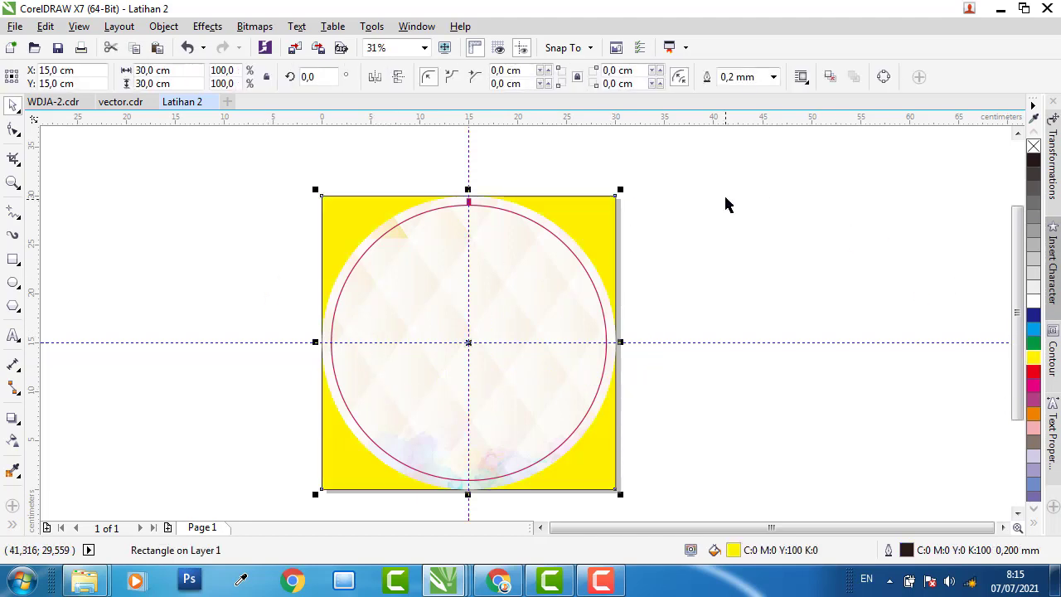
pyautogui.rightClick(1034, 147)
pyautogui.click(984, 161)
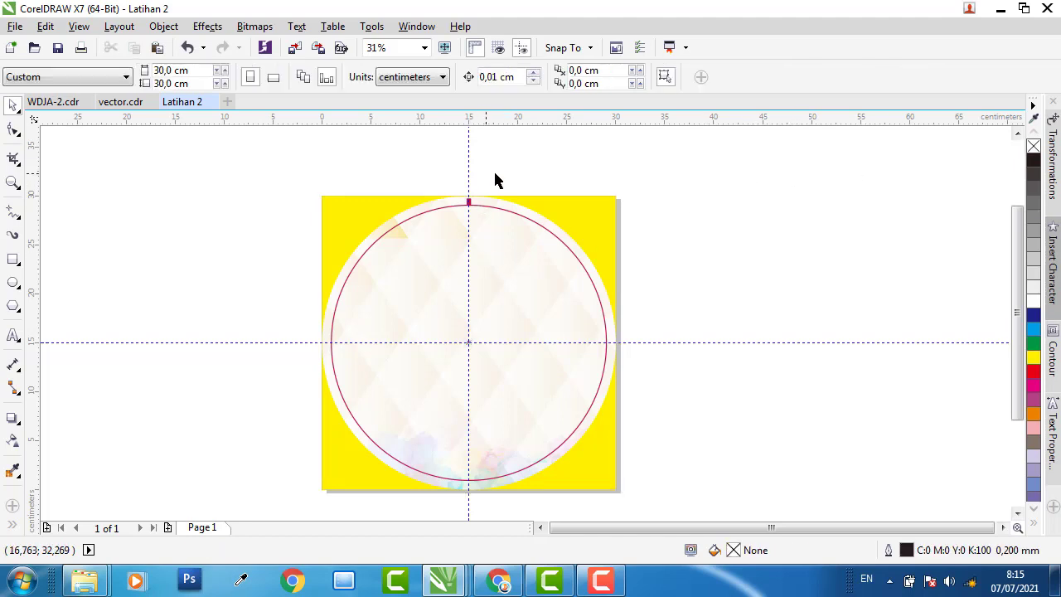
# Move the crimson marker's rotation center to the guideline intersection at the middle of the clock
pyautogui.moveTo(468, 225); pyautogui.dragTo(440, 239)
pyautogui.scroll(2, 456, 189)
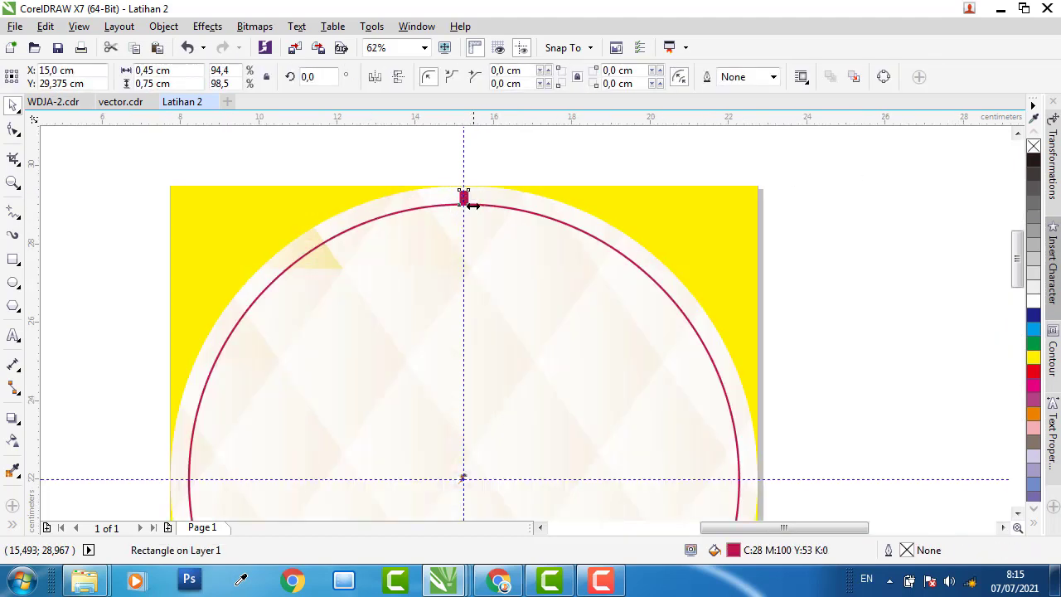
pyautogui.click(457, 189)
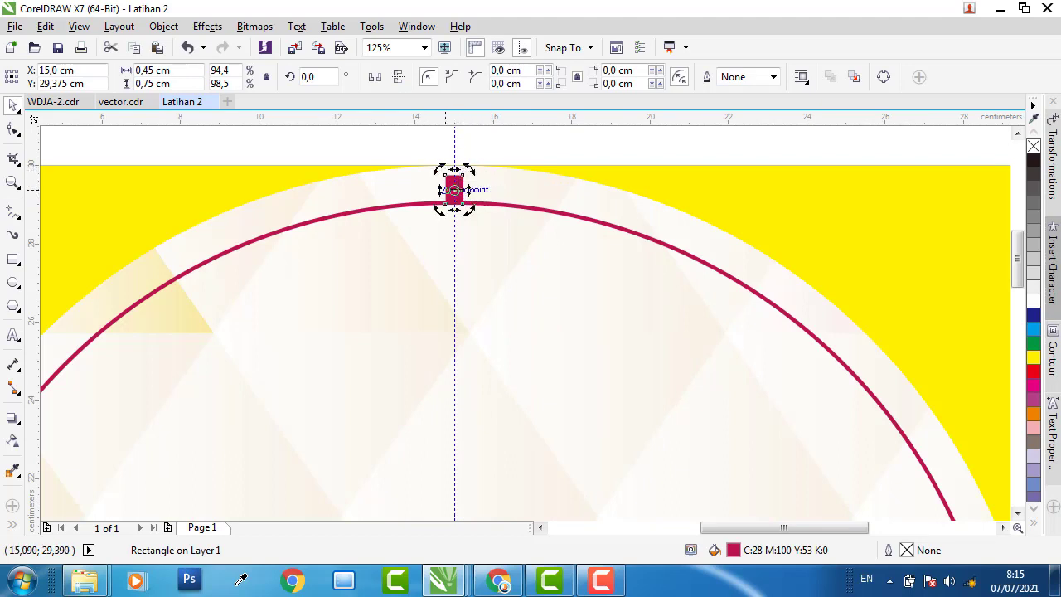
pyautogui.moveTo(454, 189); pyautogui.dragTo(461, 424)
pyautogui.scroll(-5, 464, 242)
pyautogui.scroll(3, 471, 237)
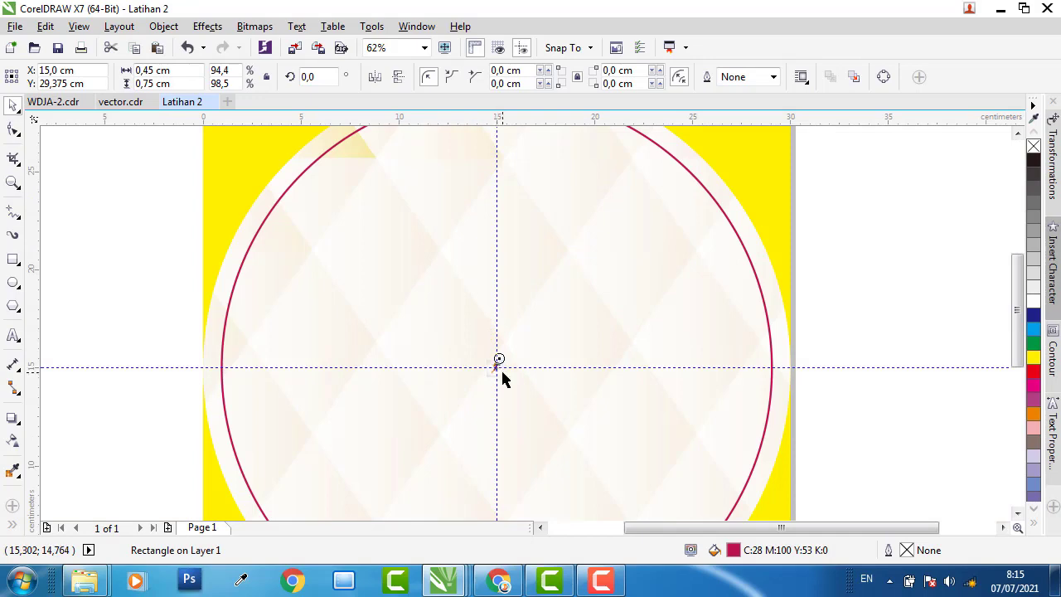
pyautogui.scroll(4, 501, 369)
pyautogui.scroll(-2, 451, 328)
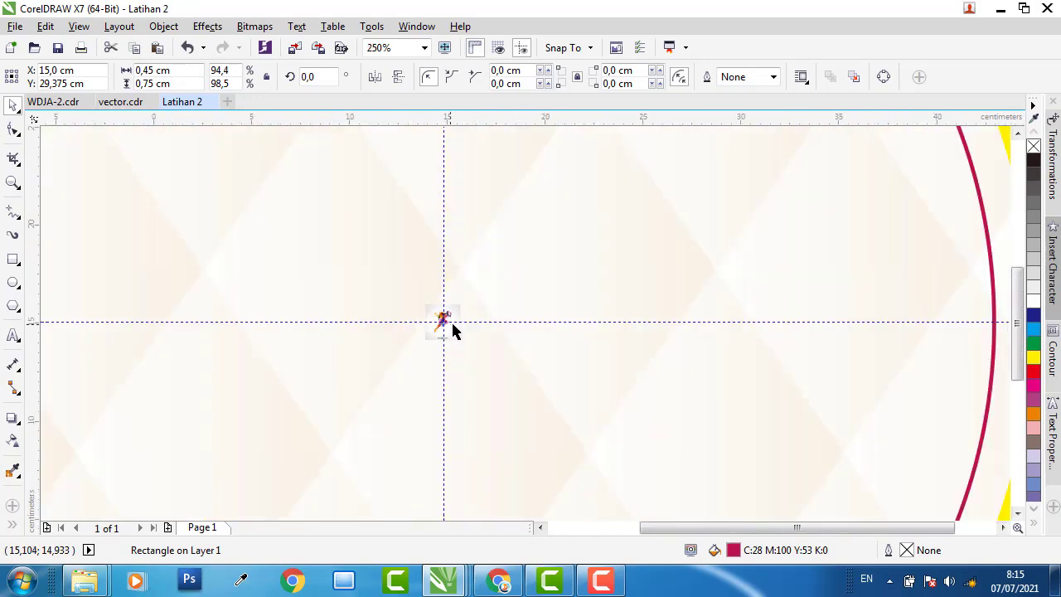
pyautogui.scroll(-3, 451, 328)
pyautogui.scroll(1, 450, 322)
pyautogui.scroll(3, 449, 324)
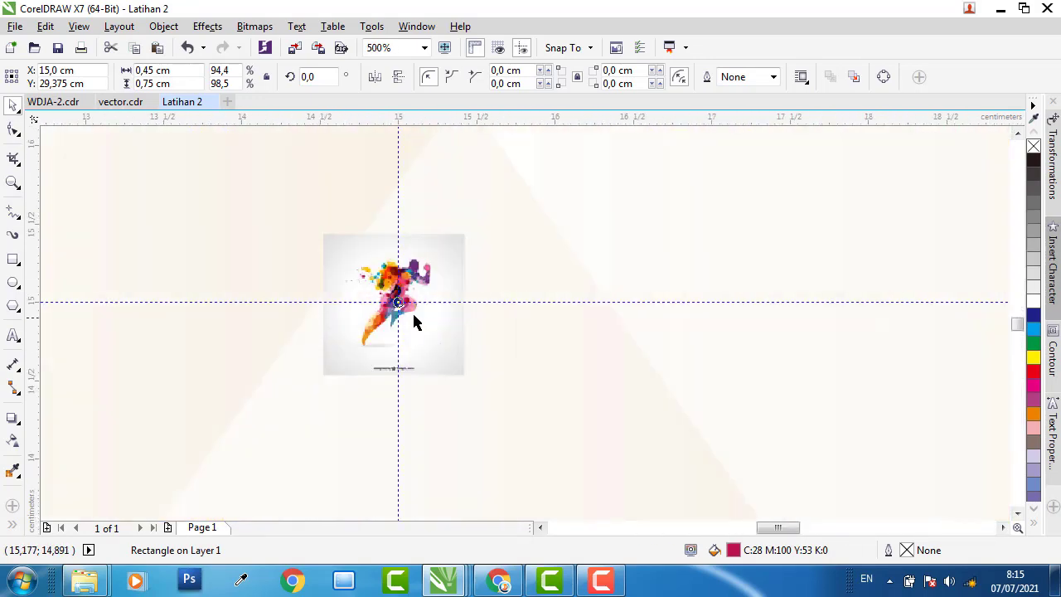
pyautogui.scroll(-5, 423, 330)
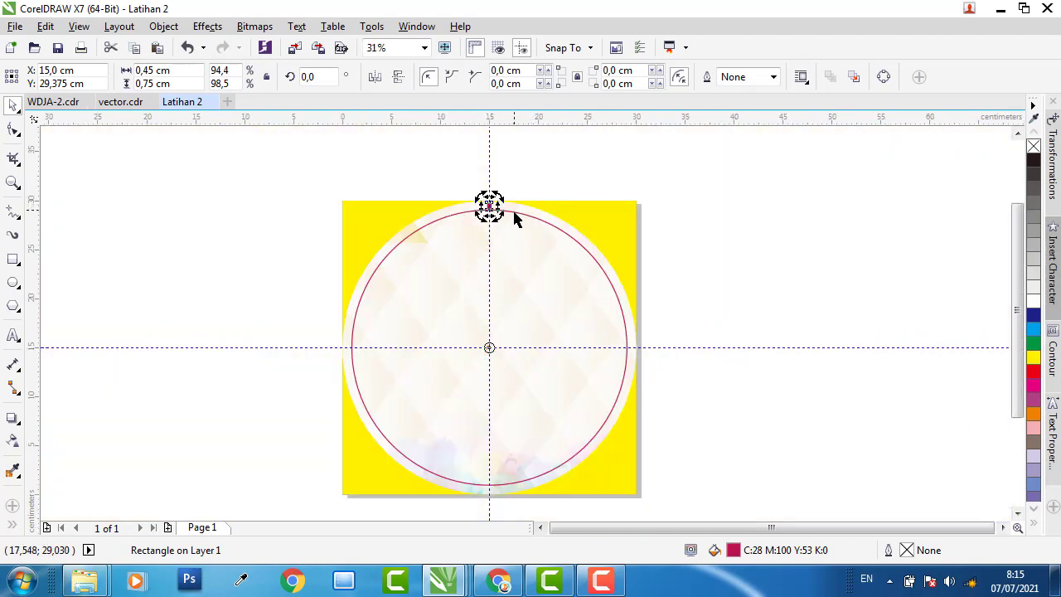
# Set the Rotate transformation for the crimson marker to 30° with 11 copies
pyautogui.click(1055, 156)
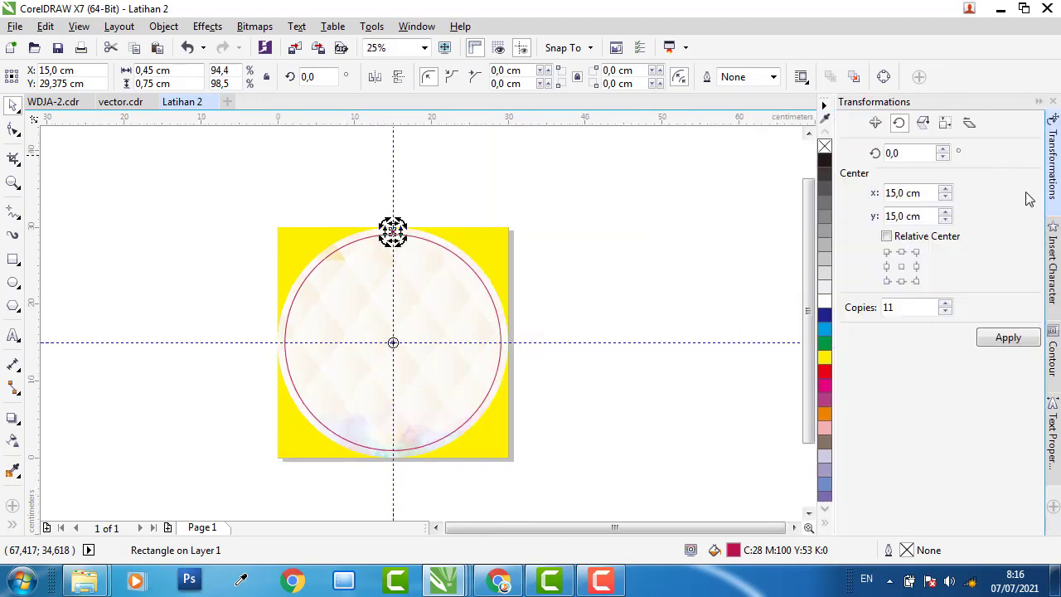
pyautogui.click(209, 29)
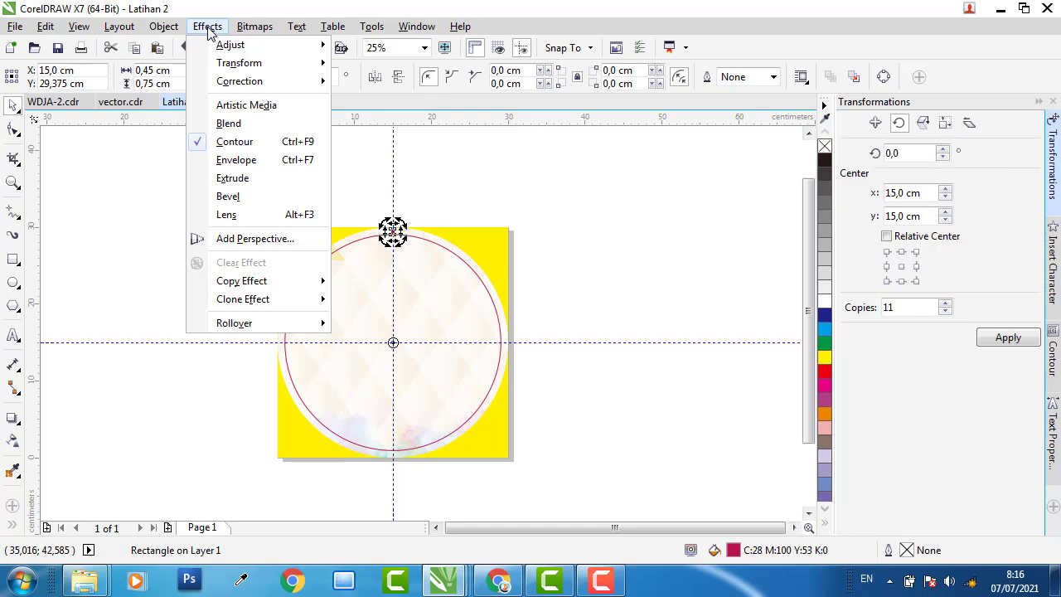
pyautogui.moveTo(170, 31)
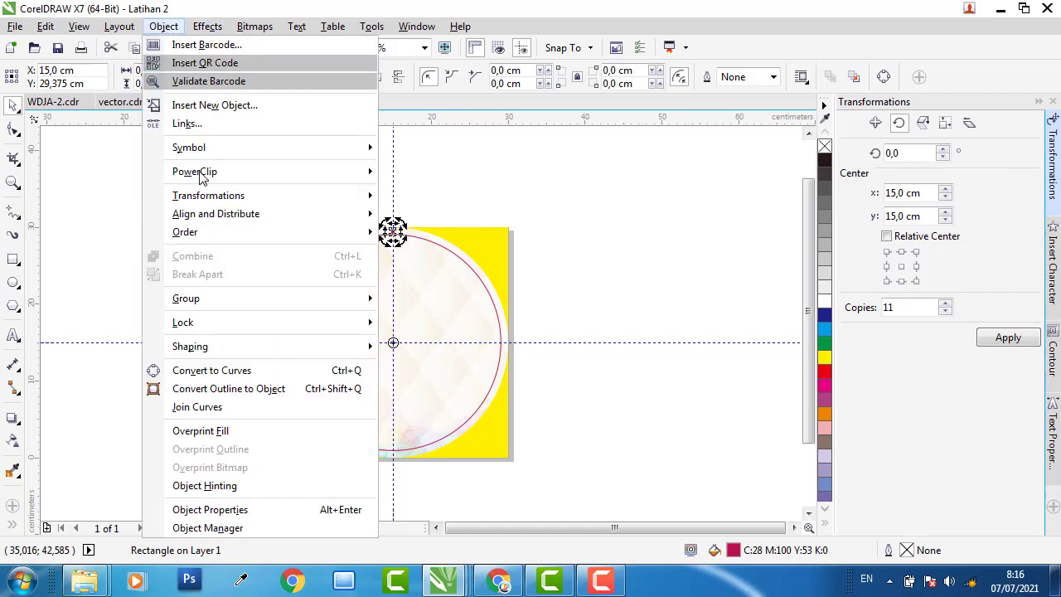
pyautogui.moveTo(237, 194)
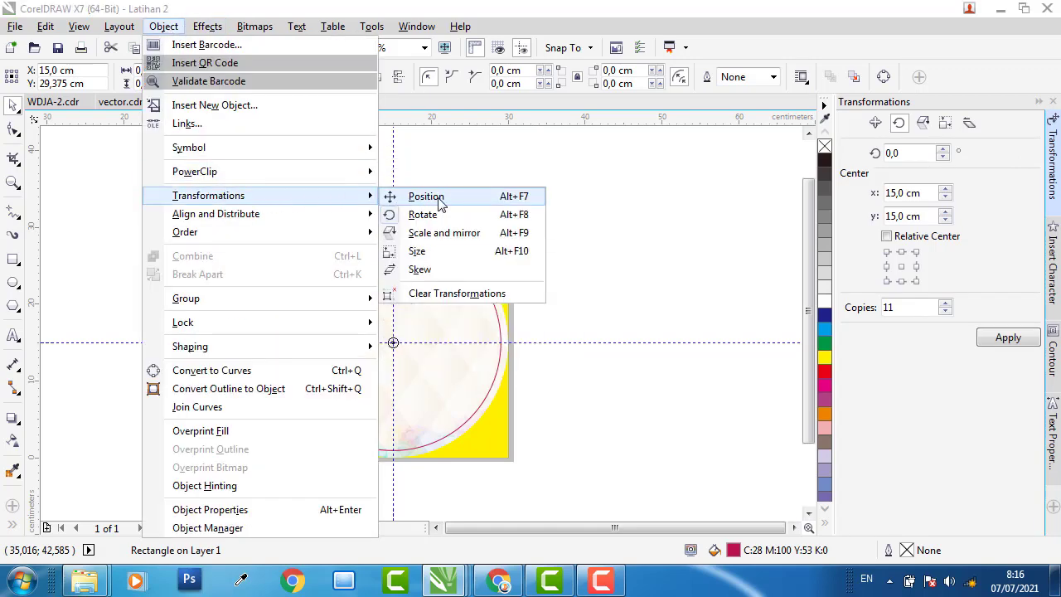
pyautogui.click(439, 200)
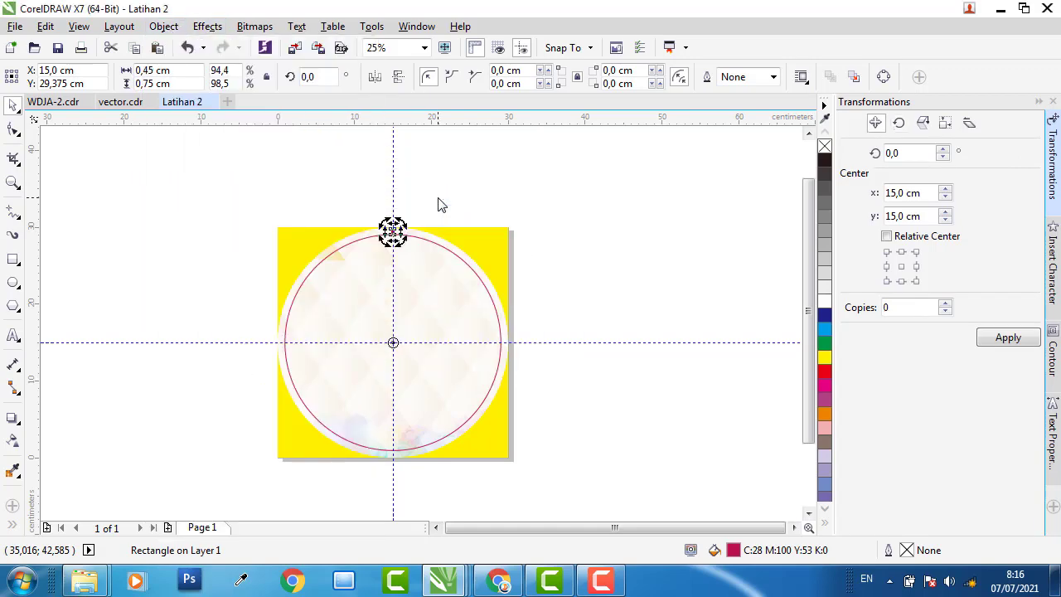
pyautogui.click(899, 123)
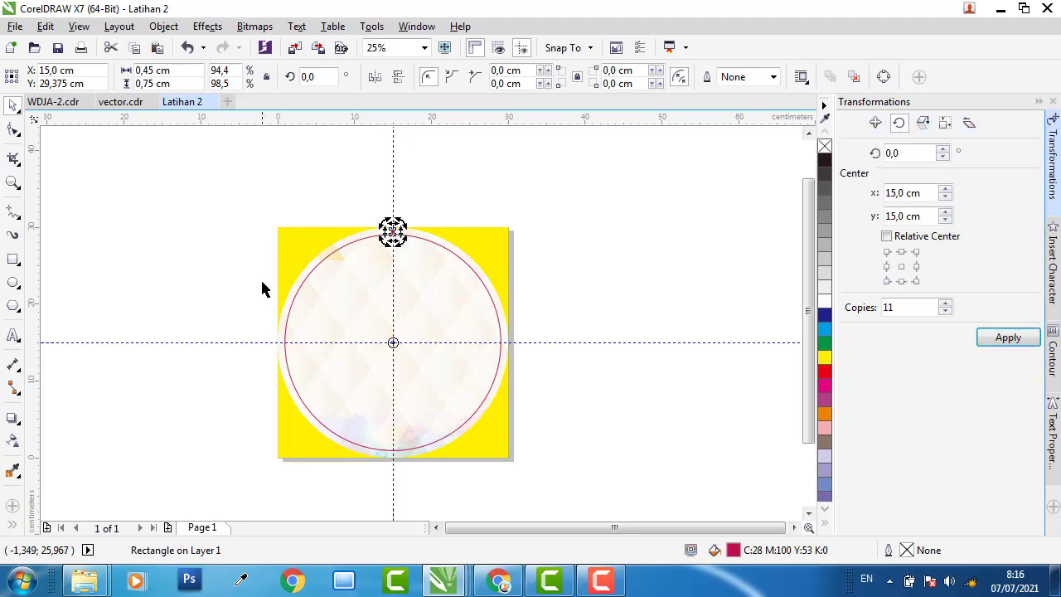
pyautogui.scroll(3, 395, 232)
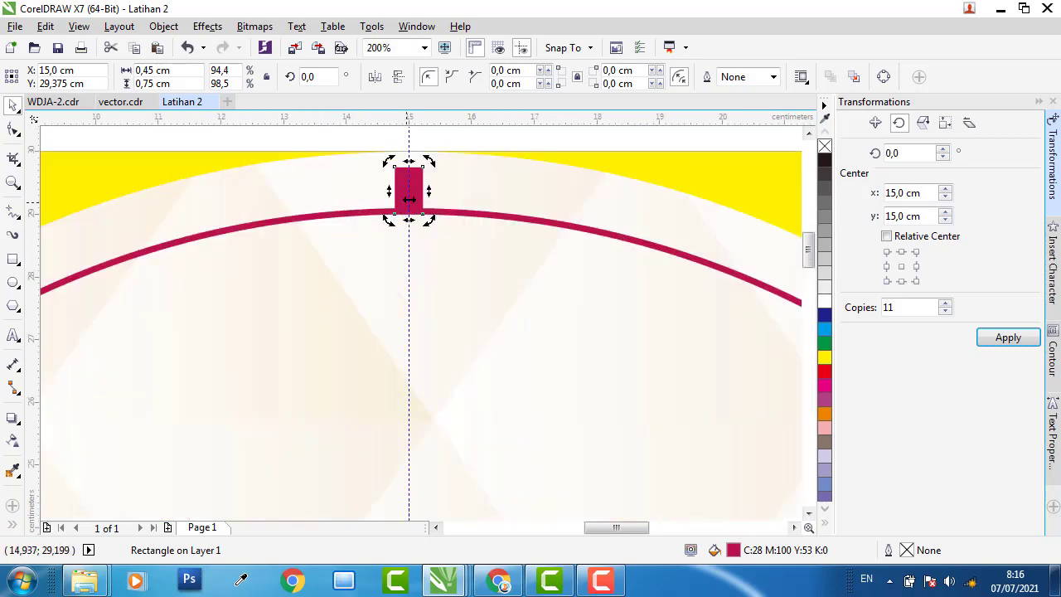
pyautogui.scroll(-3, 409, 190)
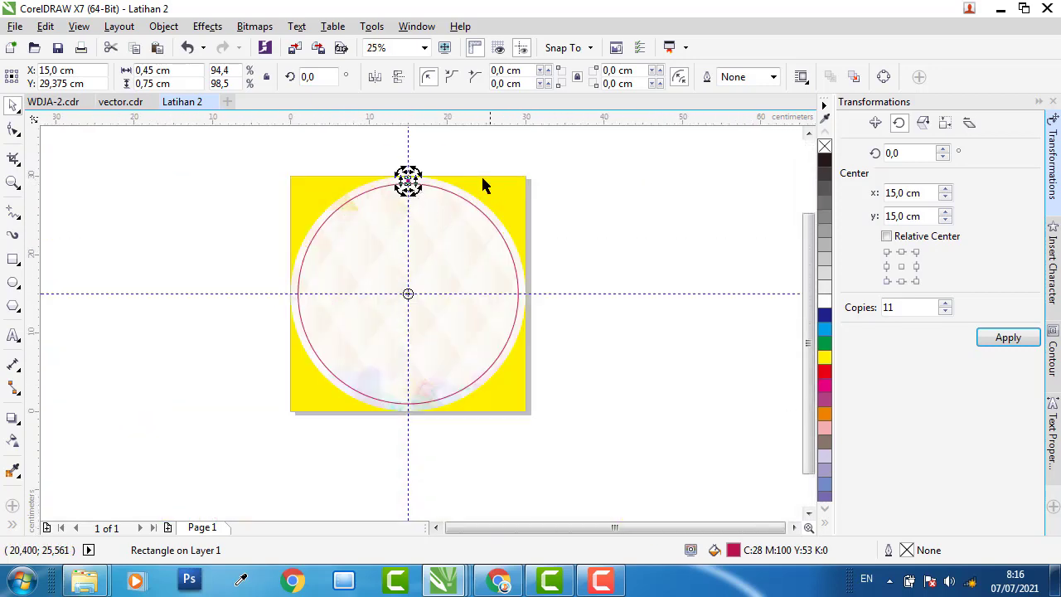
pyautogui.doubleClick(892, 153)
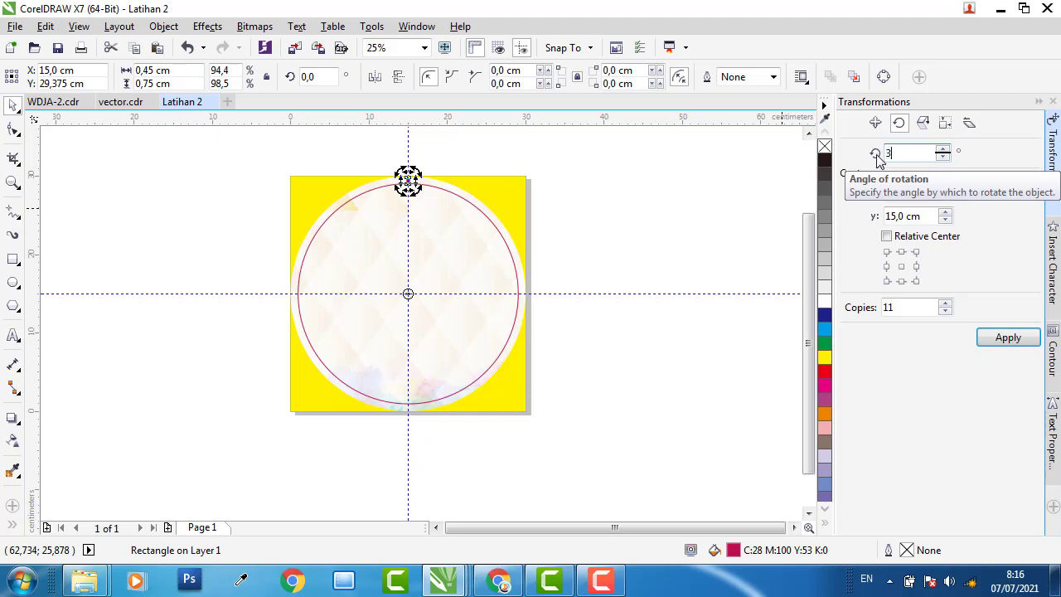
pyautogui.click(886, 307)
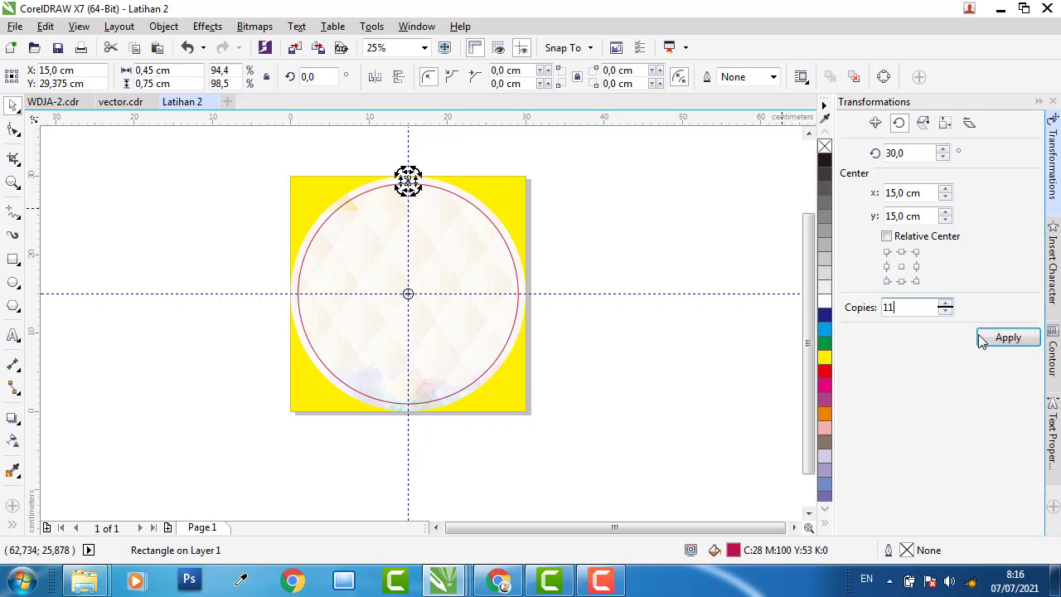
# Try applying the rotated copies to the crimson marker on Page 1 and undo them
pyautogui.click(1015, 340)
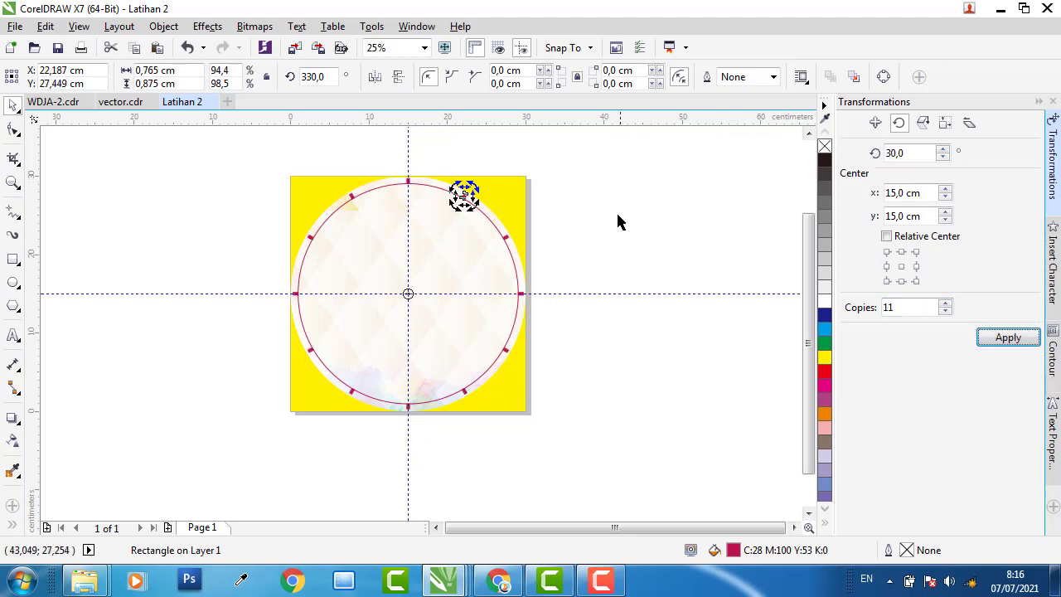
pyautogui.click(581, 197)
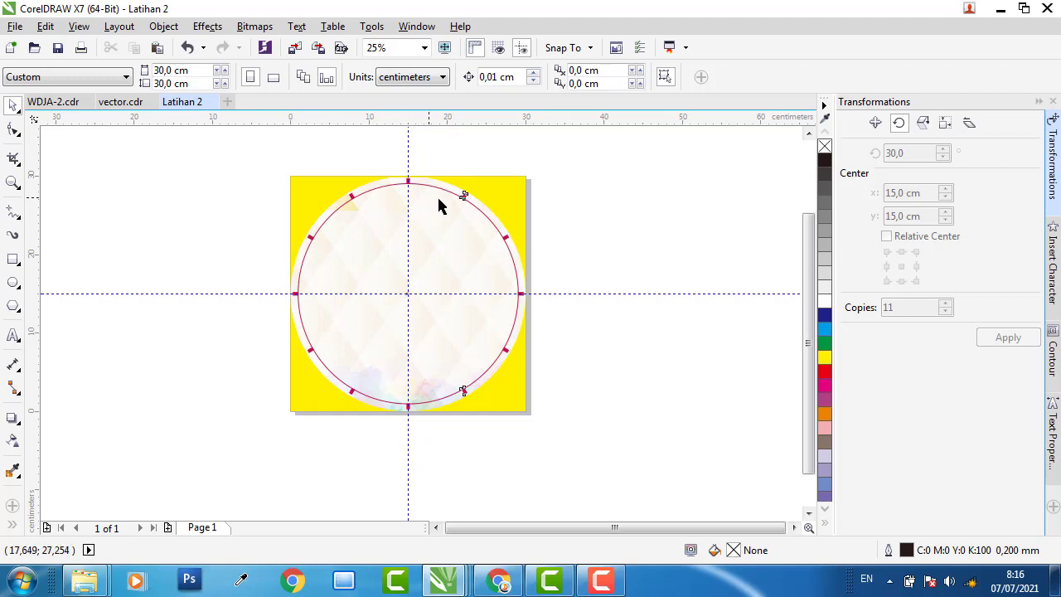
pyautogui.hotkey('ctrl', 'z')
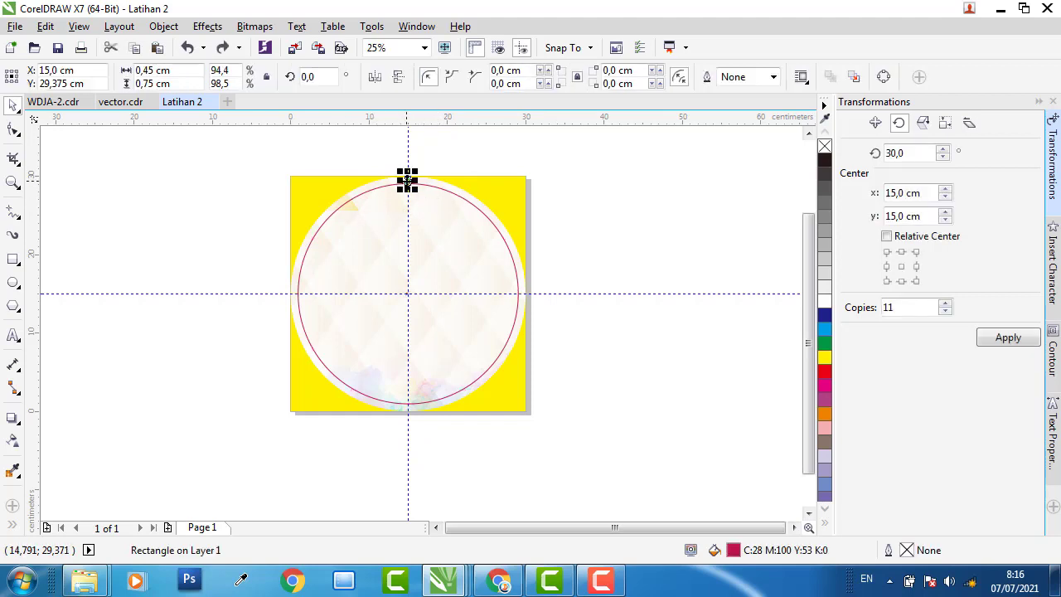
# Cut the crimson marker from Page 1, add a second page and paste the marker there
pyautogui.rightClick(407, 181)
pyautogui.click(471, 284)
pyautogui.click(168, 527)
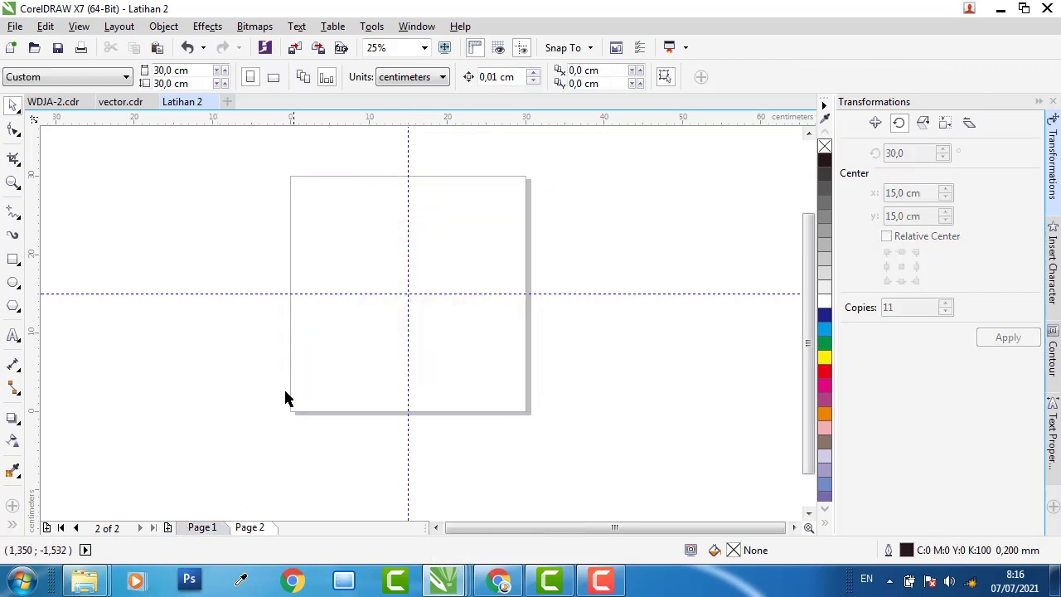
pyautogui.rightClick(177, 254)
pyautogui.click(221, 360)
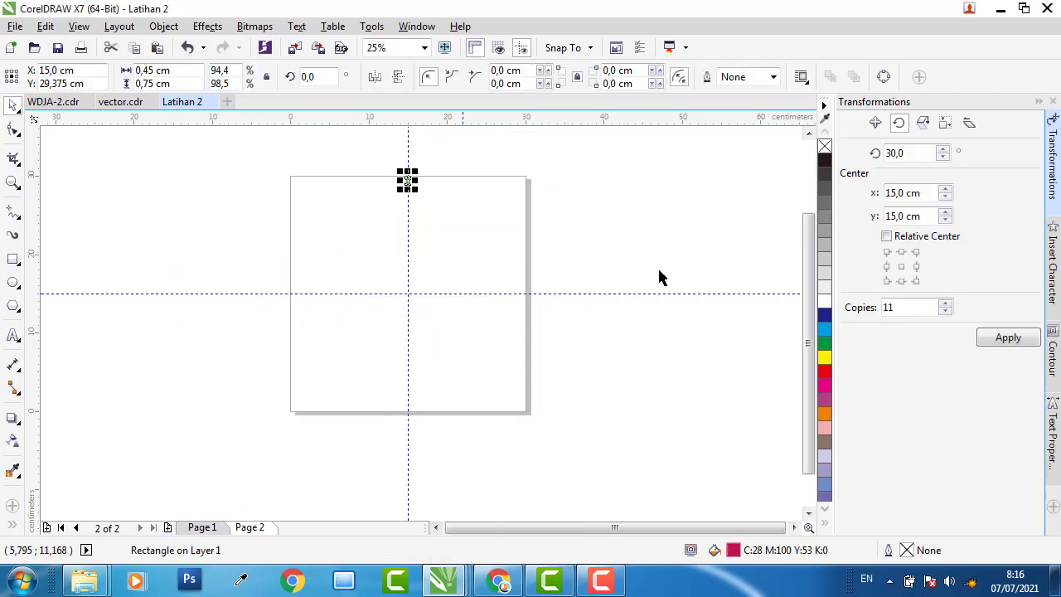
# Create 11 copies of the marker rotated by 30° around the page center and group all 12 markers
pyautogui.click(992, 340)
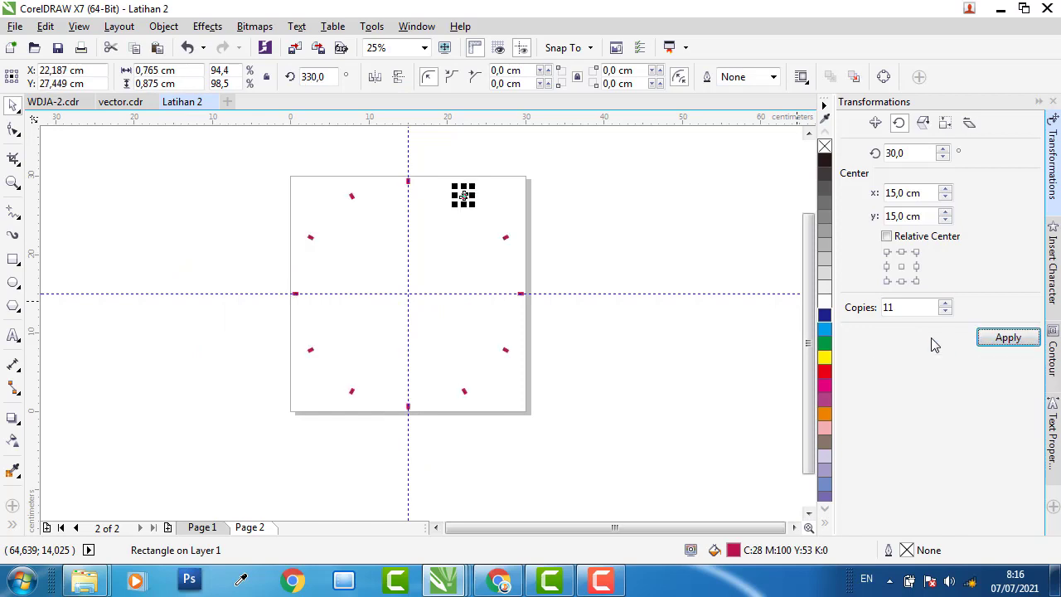
pyautogui.click(624, 243)
pyautogui.moveTo(622, 160); pyautogui.dragTo(255, 431)
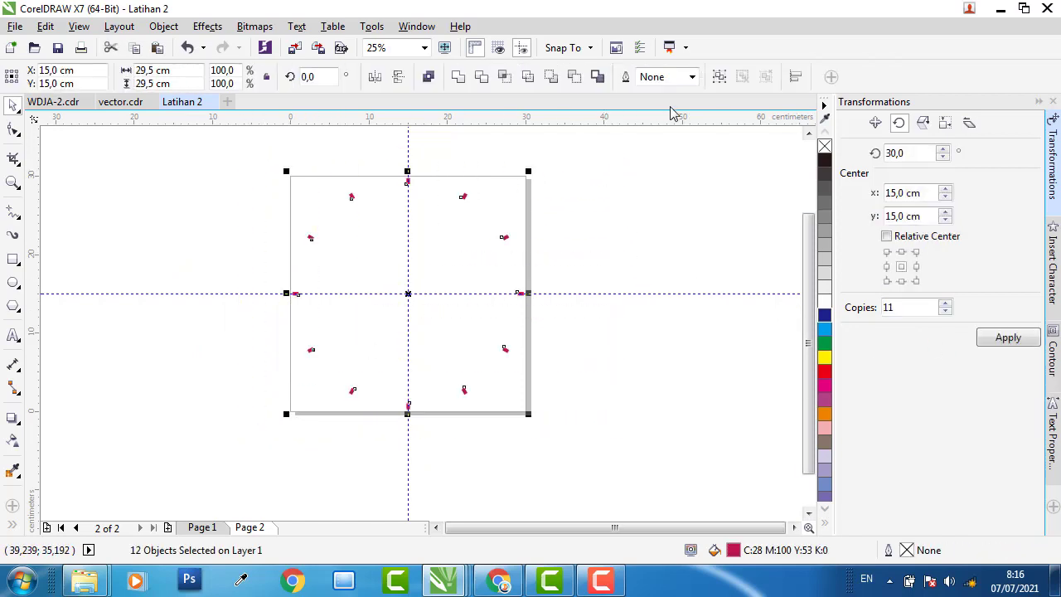
pyautogui.click(720, 78)
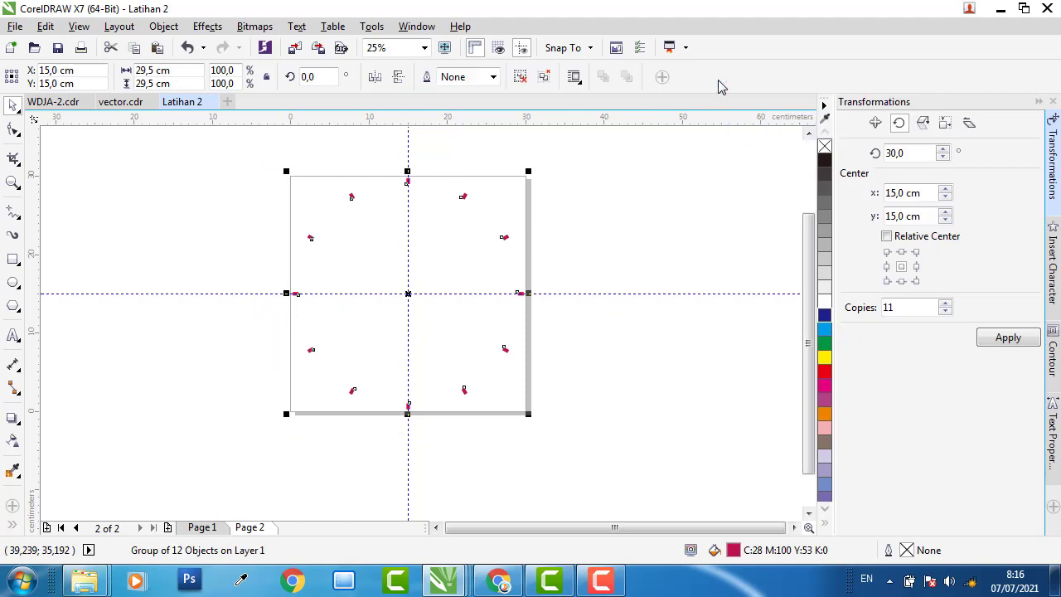
# Cut the group of hour markers from Page 2, paste it onto the clock on Page 1 and deselect it
pyautogui.rightClick(466, 205)
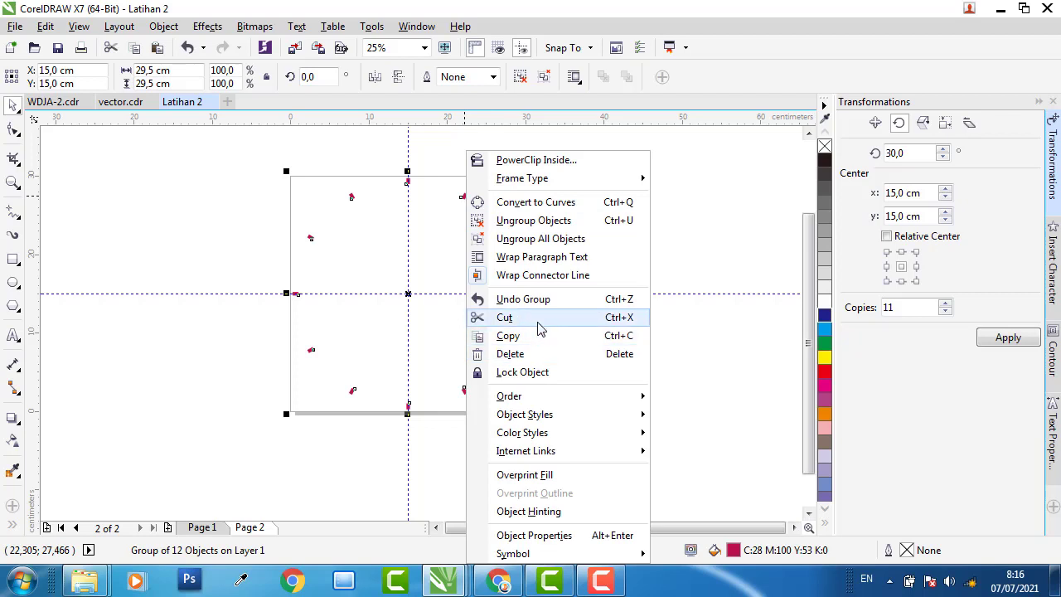
pyautogui.press('Escape')
pyautogui.click(282, 410)
pyautogui.click(202, 528)
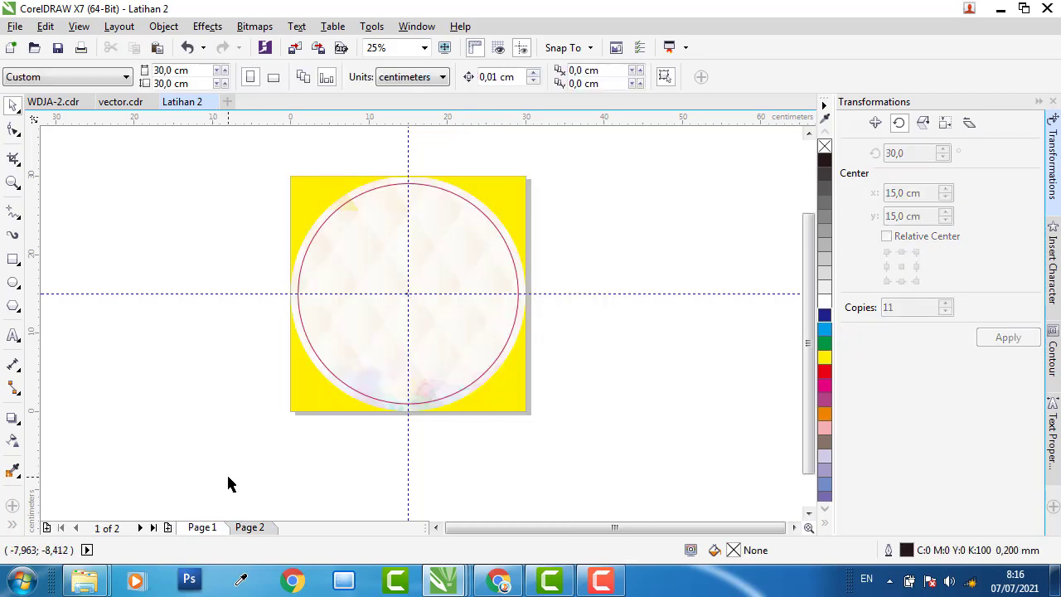
pyautogui.rightClick(175, 218)
pyautogui.click(217, 320)
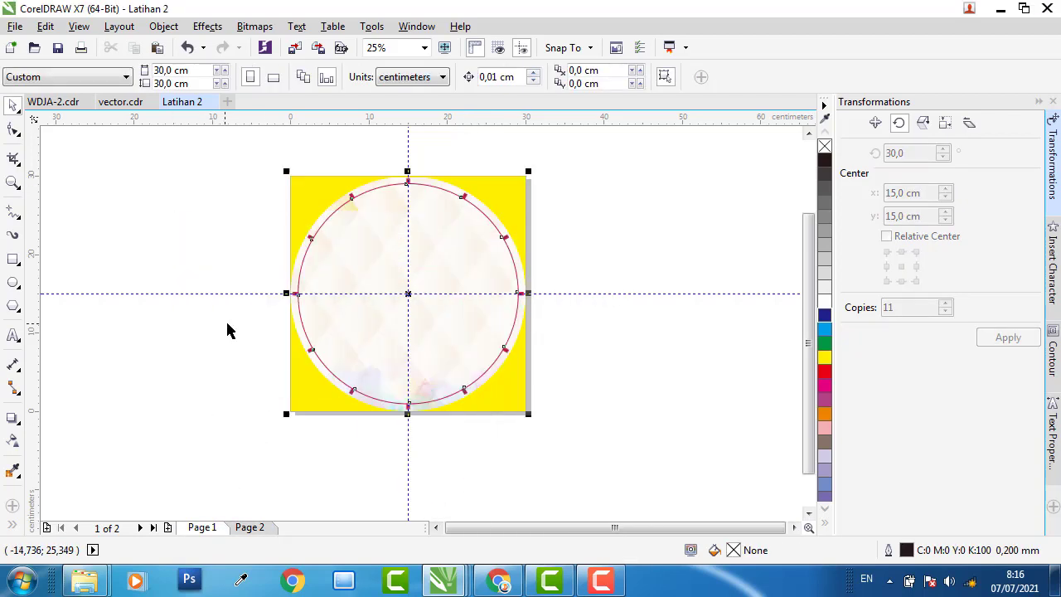
pyautogui.click(532, 193)
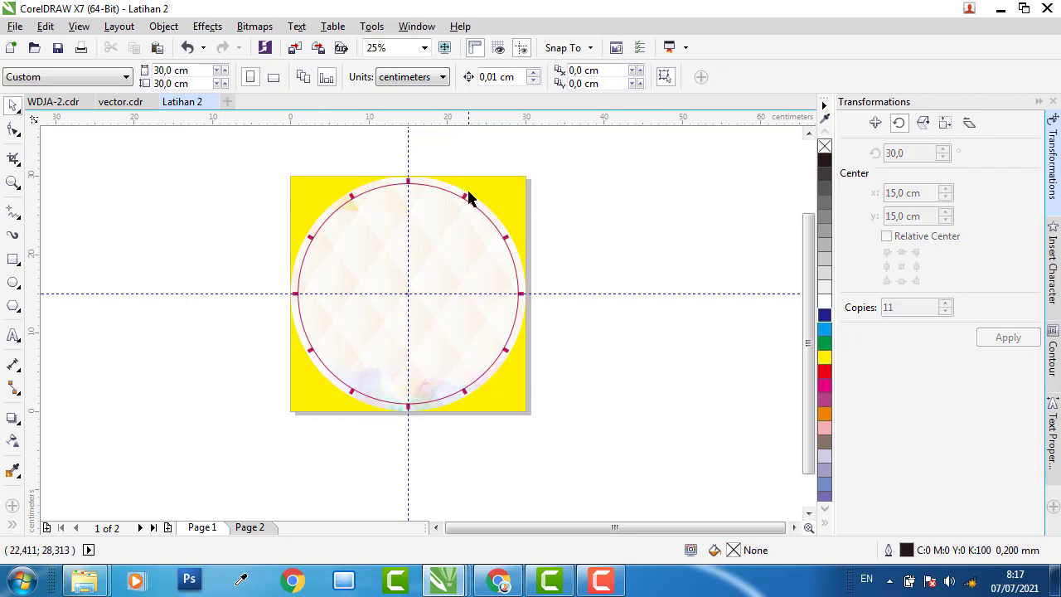
# Try moving the hour-marker group away from the ring, undo the move and deselect the group
pyautogui.moveTo(467, 201); pyautogui.dragTo(556, 197)
pyautogui.hotkey('ctrl', 'z')
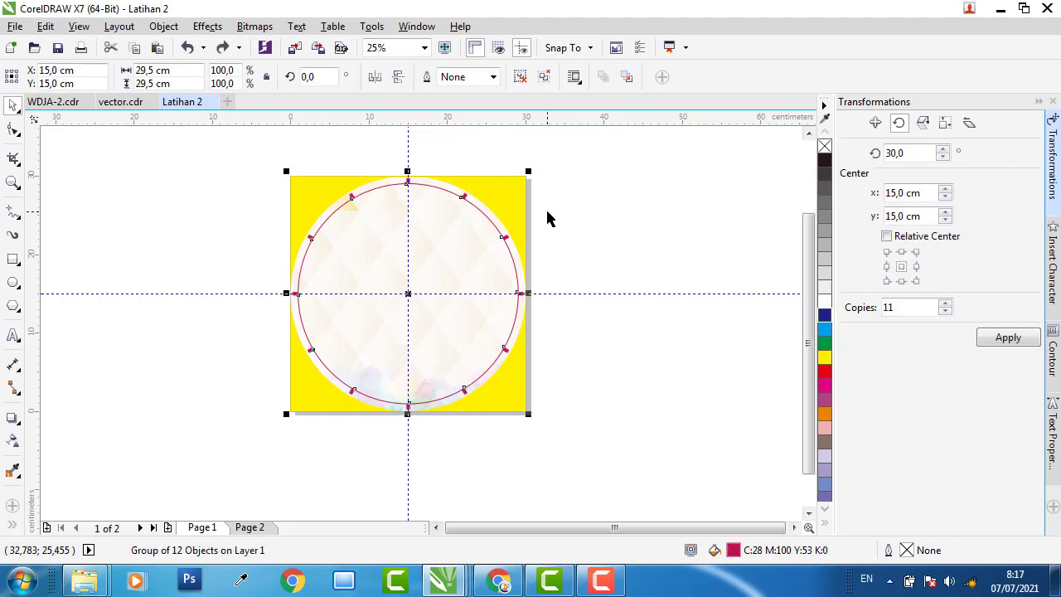
pyautogui.click(586, 213)
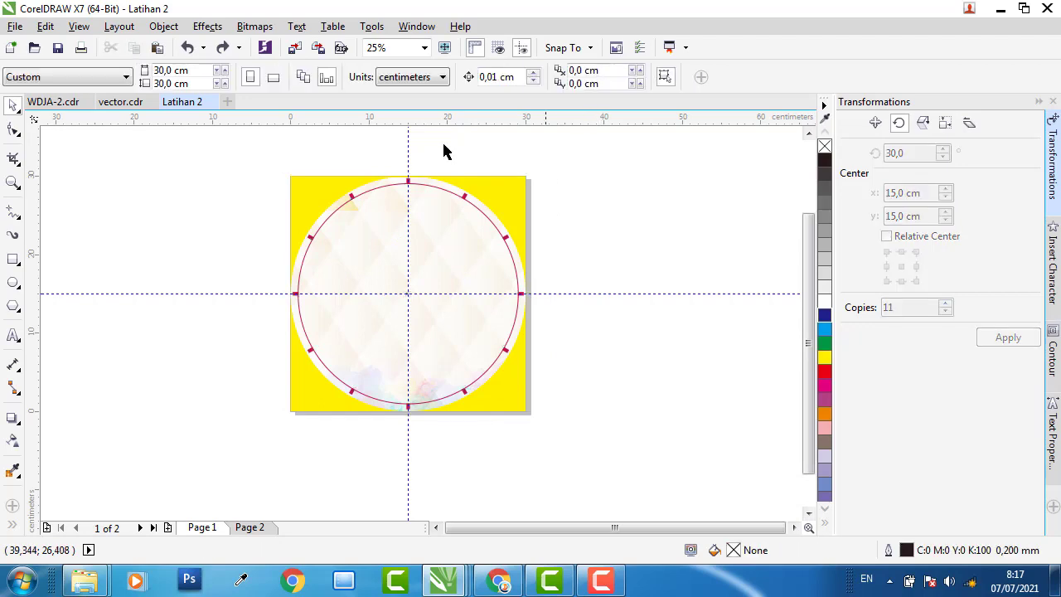
# Switch to the WDJA-2.cdr document and examine the brown minute dots below the 12 o'clock marker
pyautogui.click(52, 104)
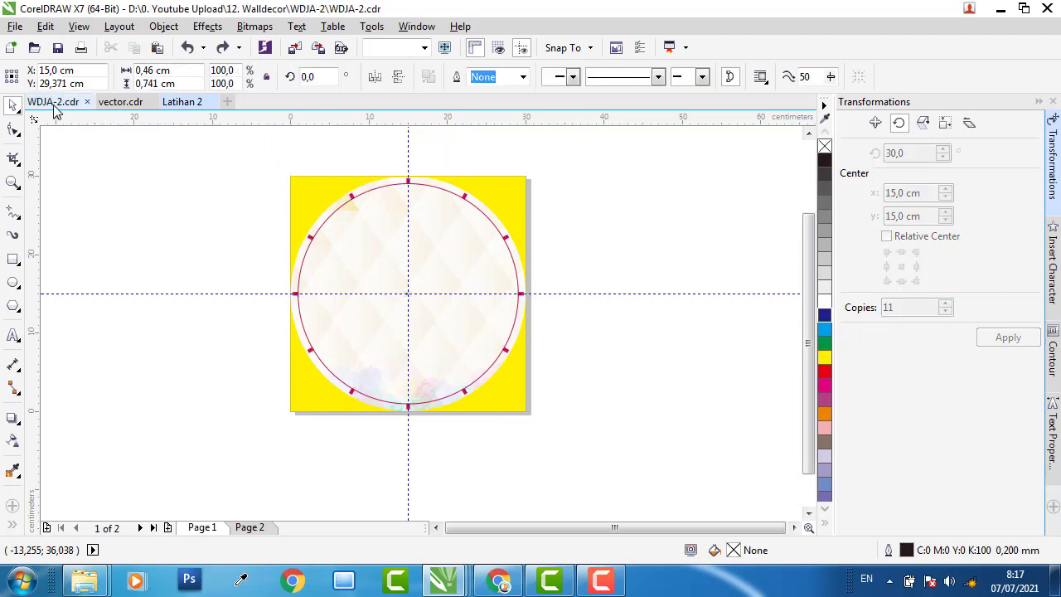
pyautogui.click(403, 244)
pyautogui.scroll(2, 369, 274)
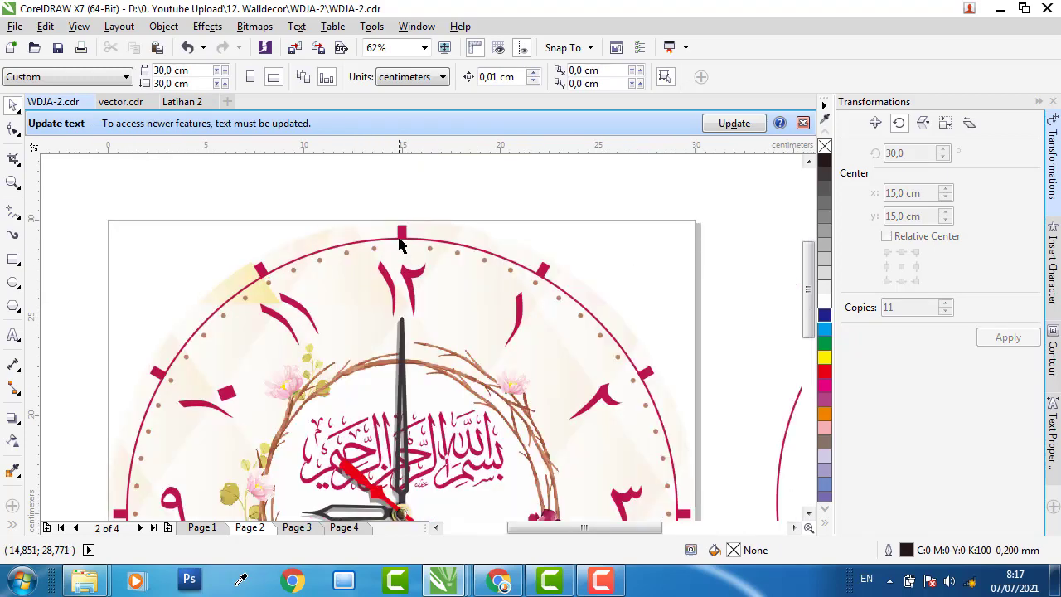
pyautogui.scroll(2, 399, 255)
pyautogui.click(403, 244)
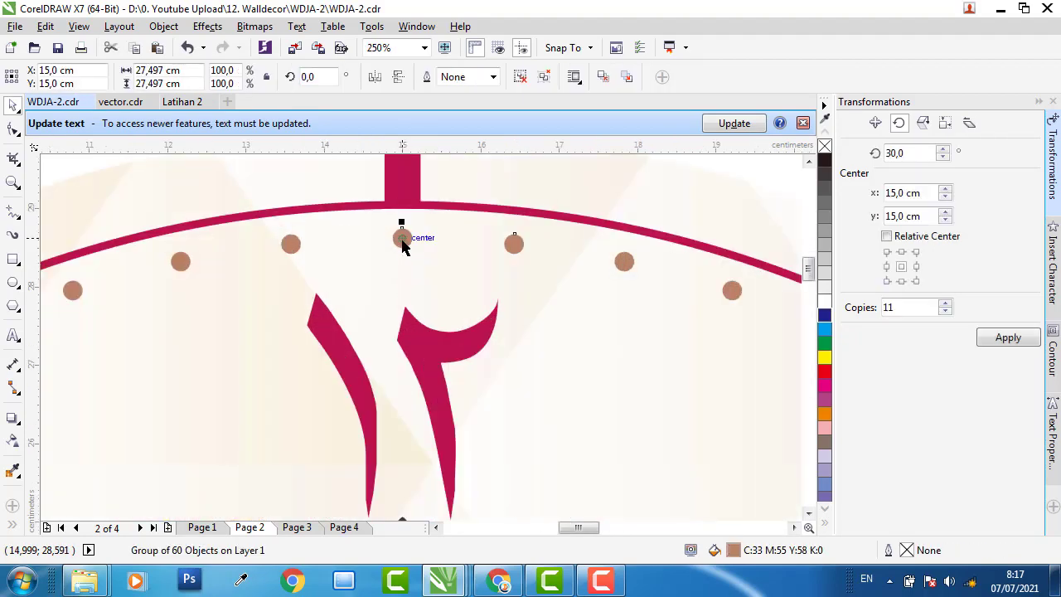
pyautogui.scroll(-2, 402, 235)
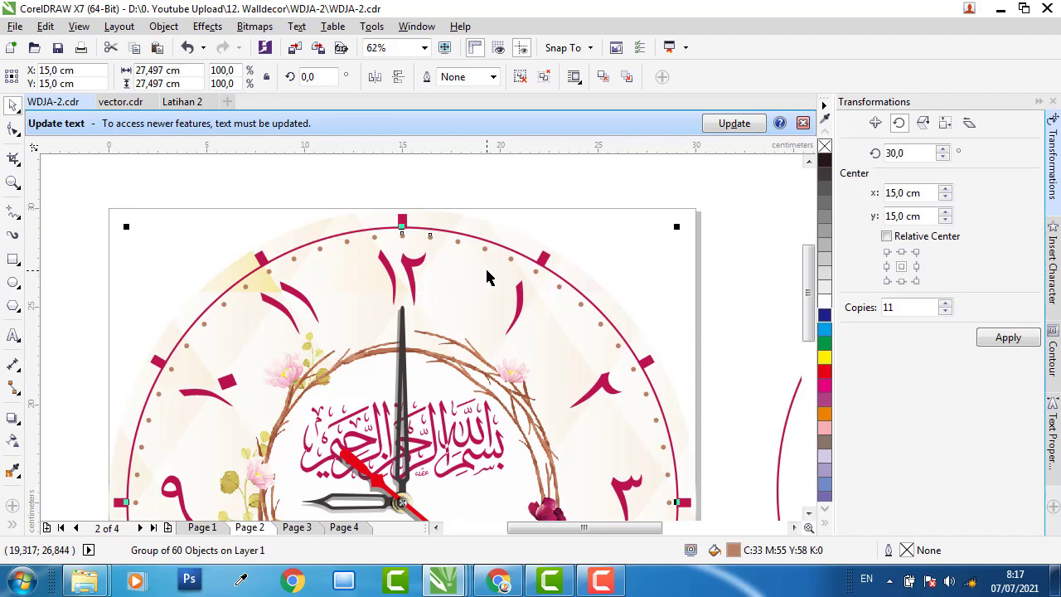
pyautogui.scroll(2, 410, 228)
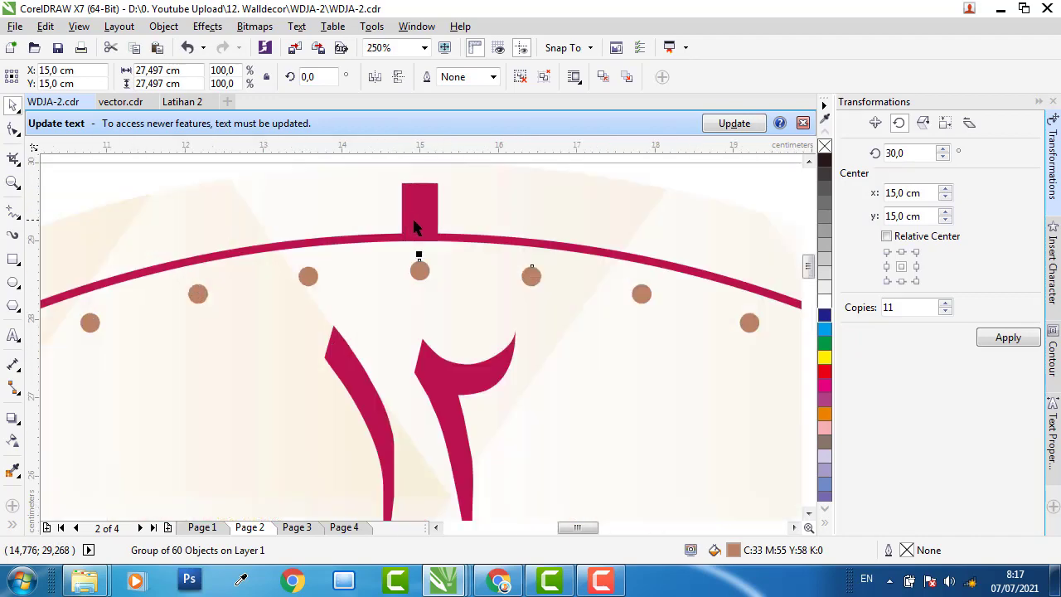
pyautogui.scroll(1, 390, 273)
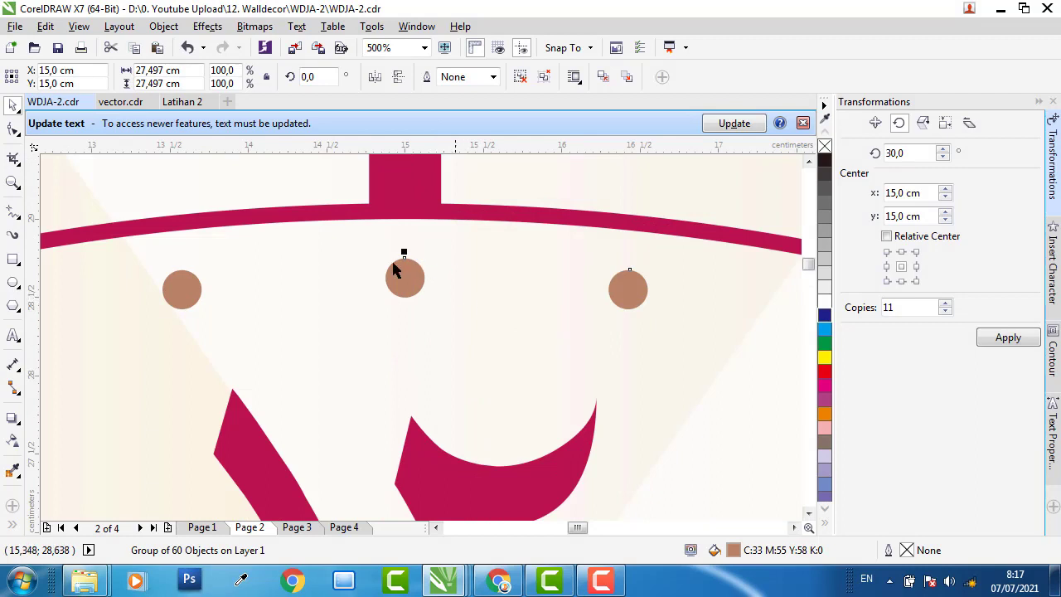
# Draw a circle about 0.23 cm wide beside the 12 o'clock minute dot and set its width and height to 0.25 cm
pyautogui.click(12, 283)
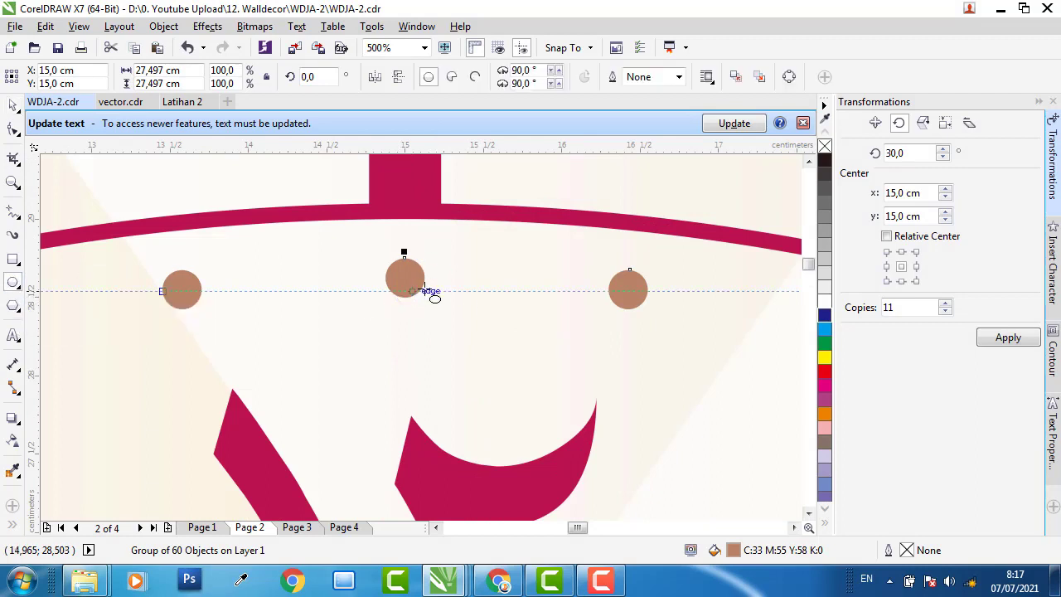
pyautogui.moveTo(456, 264); pyautogui.dragTo(493, 300)
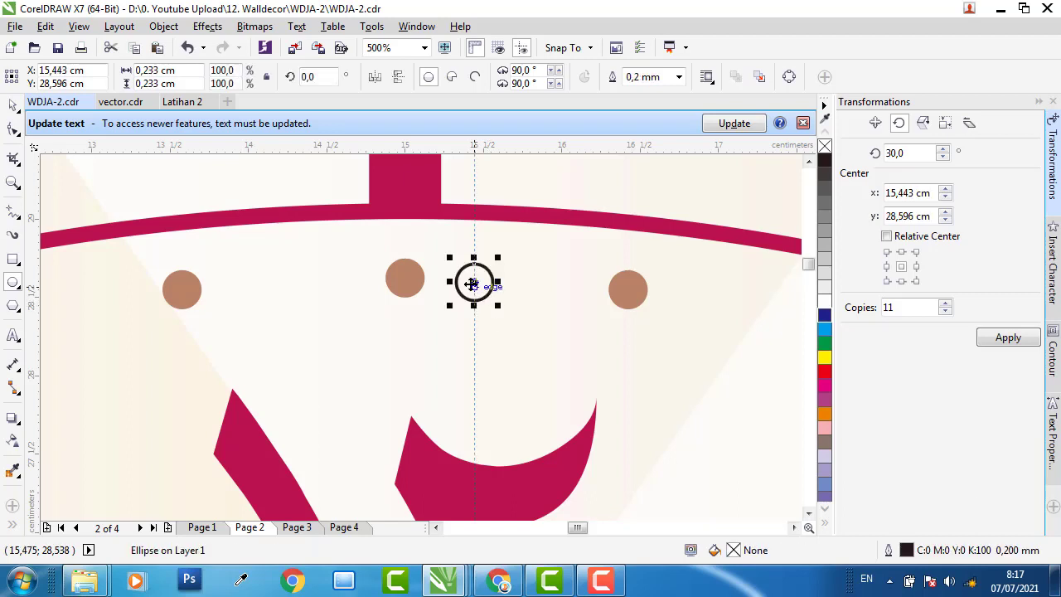
pyautogui.moveTo(160, 72); pyautogui.dragTo(149, 72)
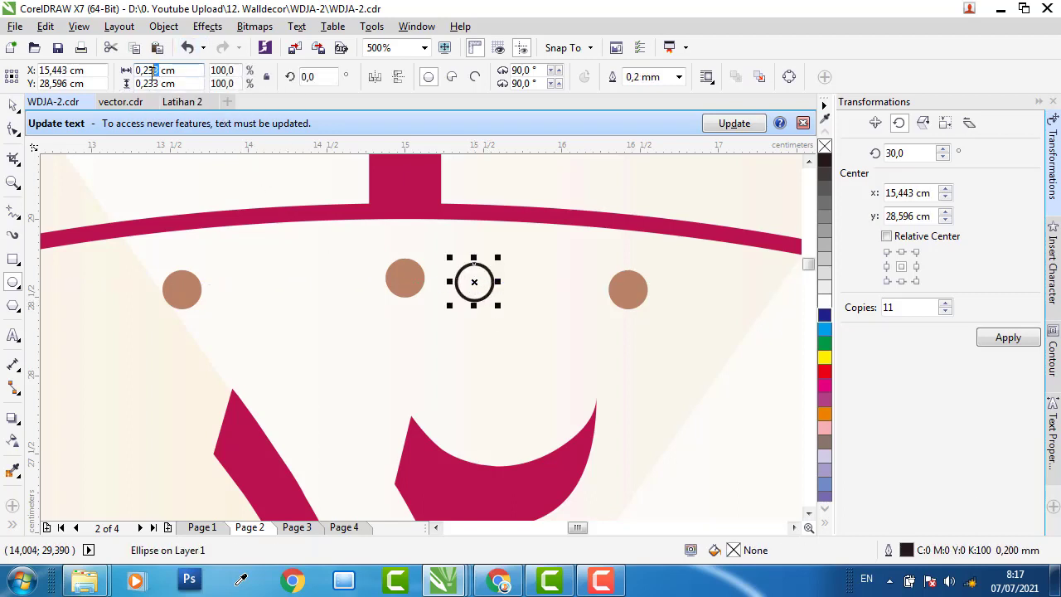
pyautogui.write('5')
pyautogui.press('Return')
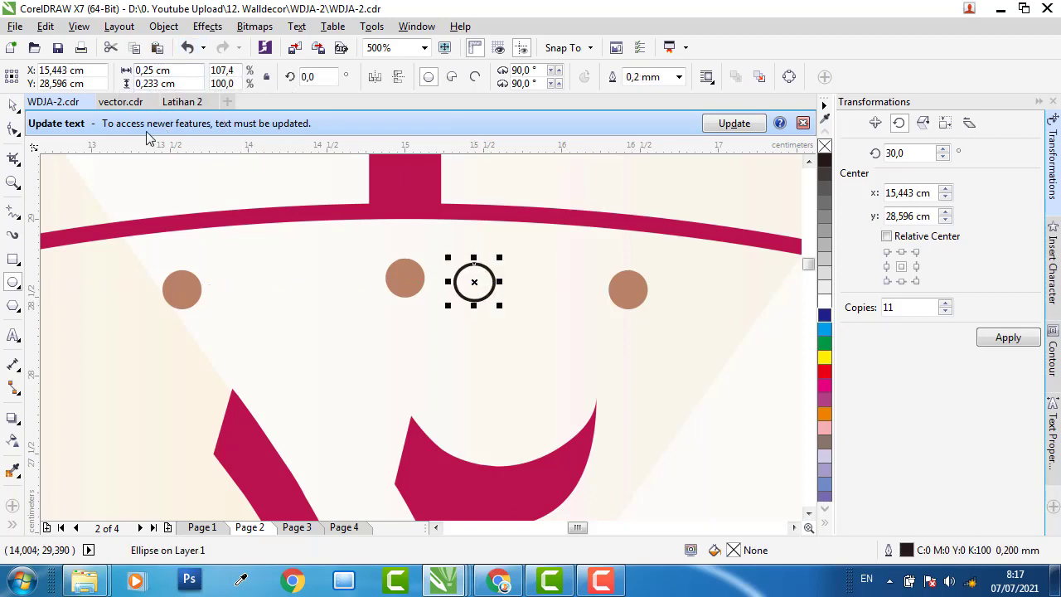
pyautogui.moveTo(160, 83); pyautogui.dragTo(150, 83)
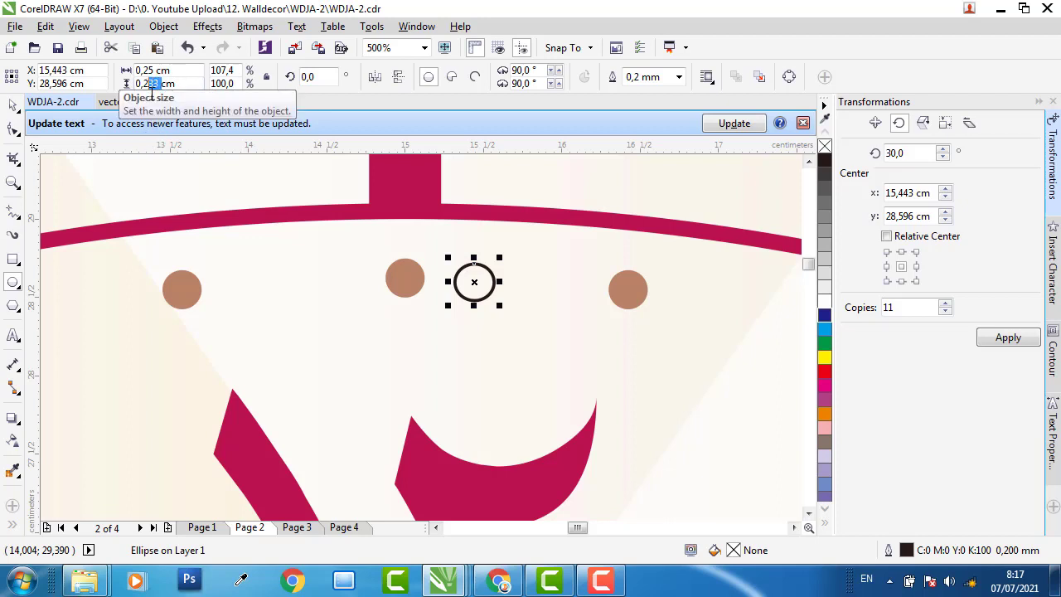
pyautogui.write('5')
pyautogui.press('Return')
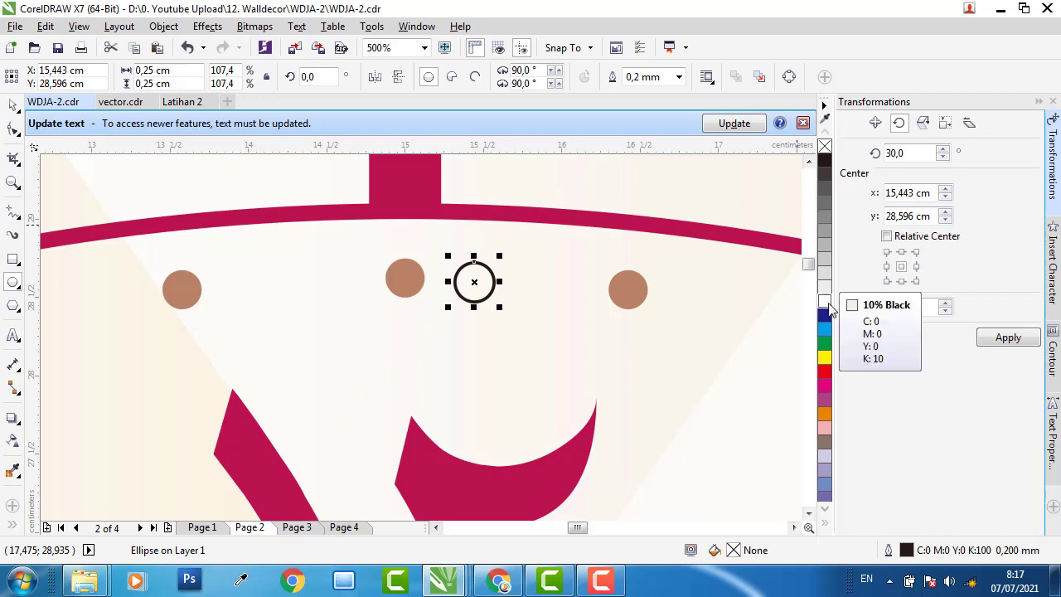
# Fill the new circle with dark blue without an outline and move it closer to the 12 o'clock dot
pyautogui.click(825, 315)
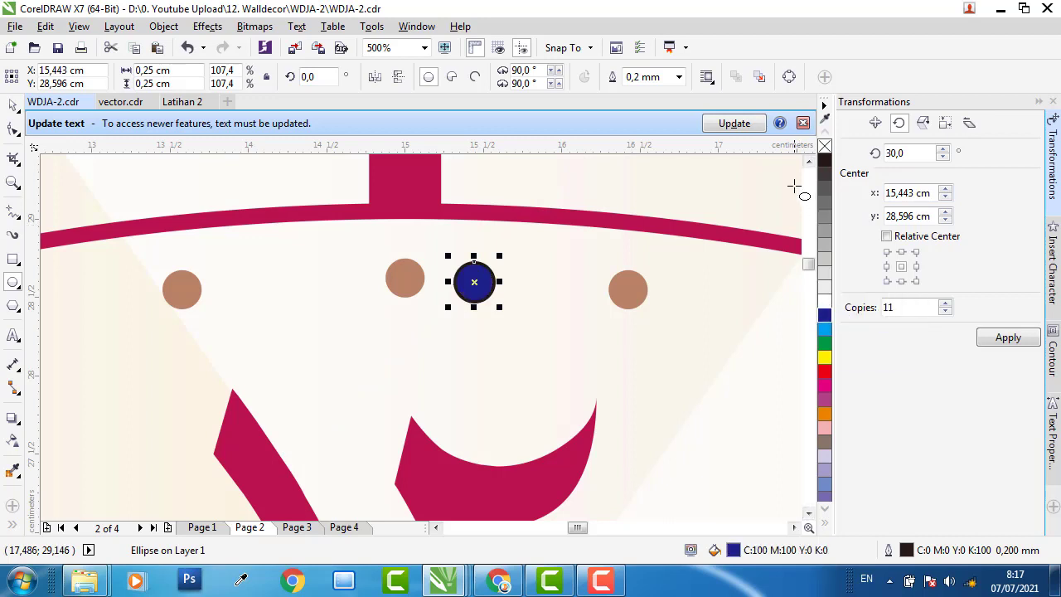
pyautogui.rightClick(825, 148)
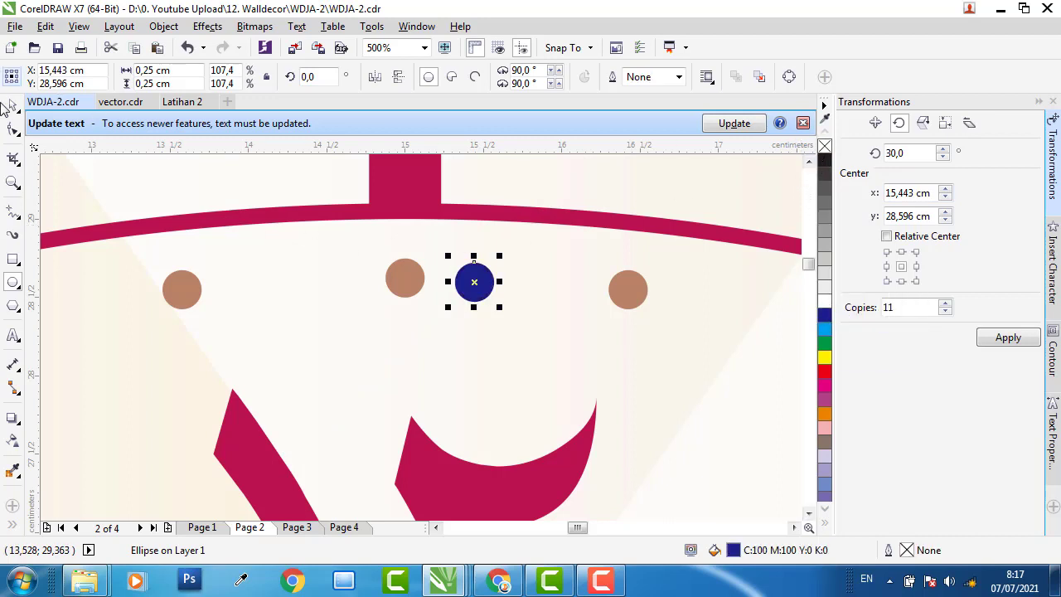
pyautogui.moveTo(474, 282); pyautogui.dragTo(469, 275)
pyautogui.scroll(4, 390, 307)
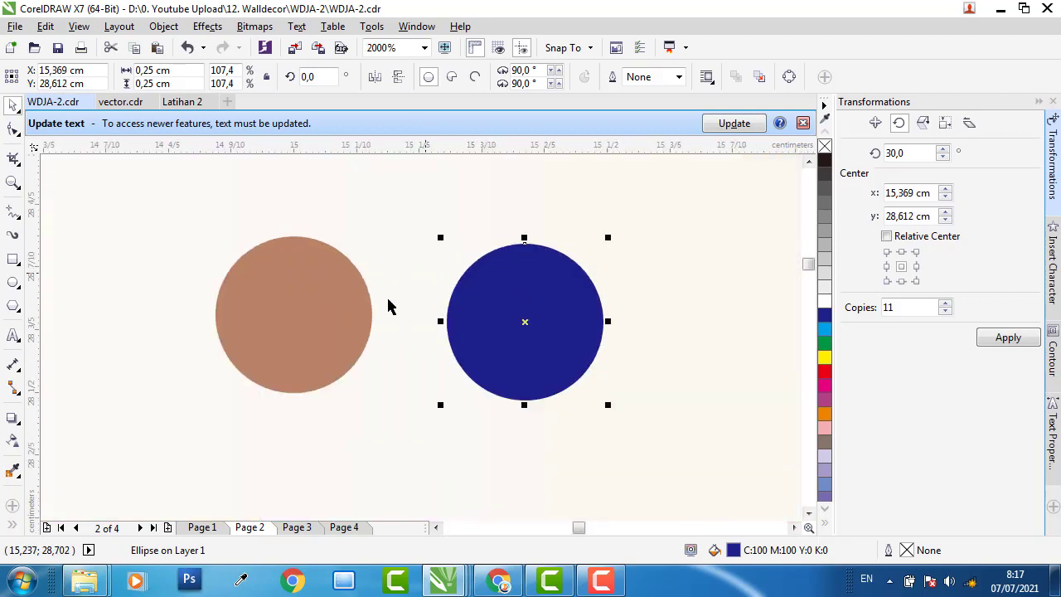
# Sample the brown of the original minute dot, apply it to the new circle and select the circle
pyautogui.click(13, 470)
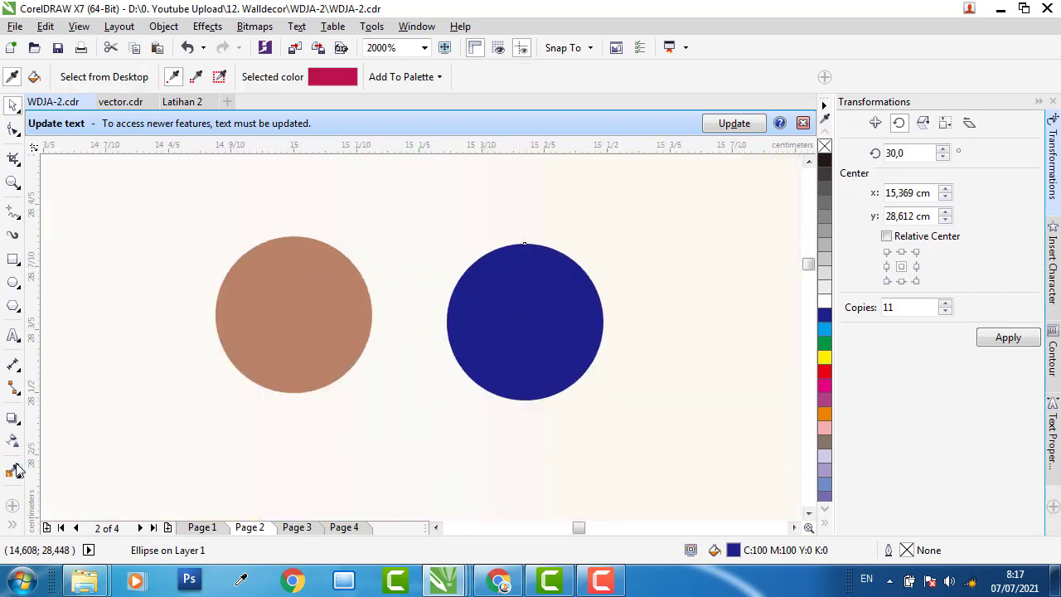
pyautogui.click(279, 300)
pyautogui.click(535, 317)
pyautogui.press('space')
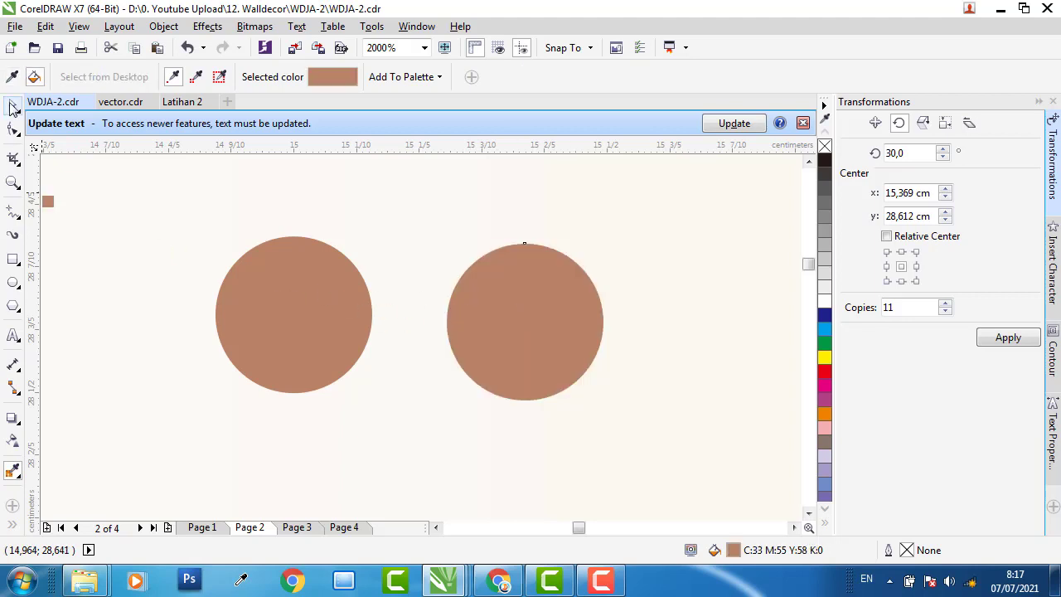
pyautogui.click(511, 305)
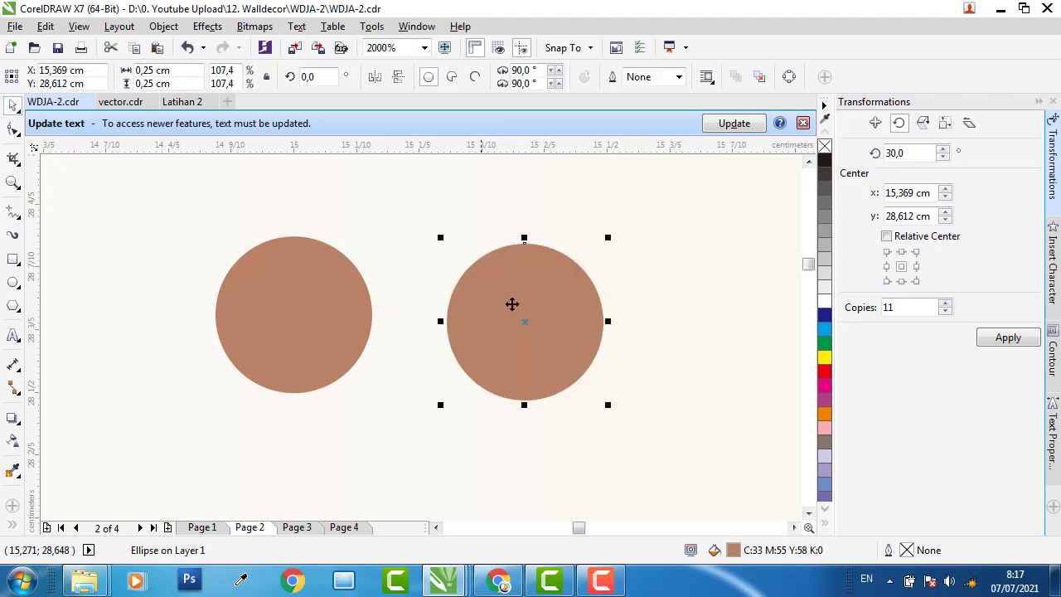
# Open the new circle's fill settings to examine its CMYK values and close them without changes
pyautogui.doubleClick(734, 551)
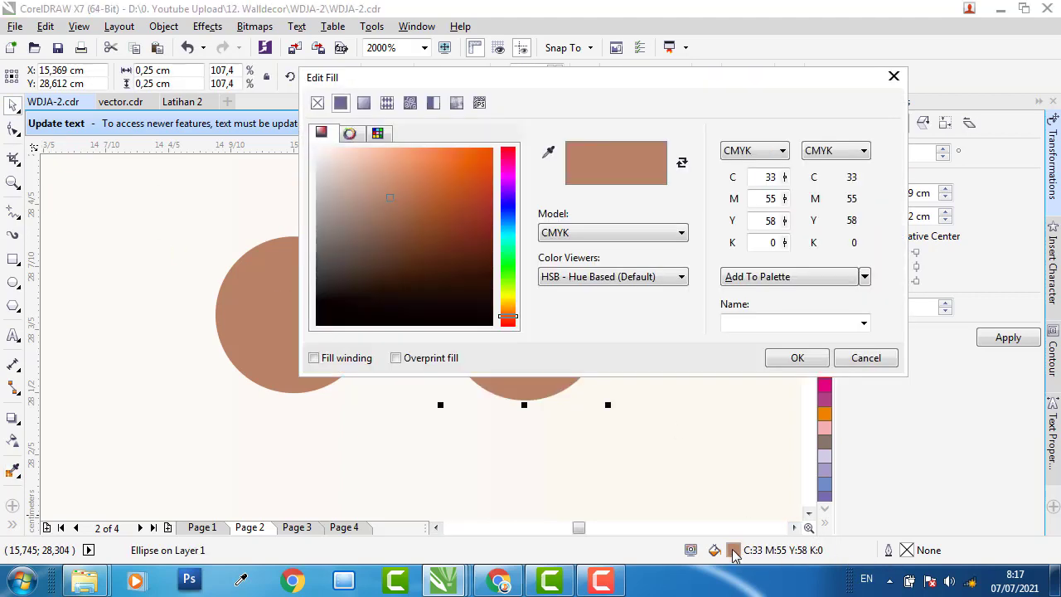
pyautogui.doubleClick(758, 200)
pyautogui.doubleClick(763, 221)
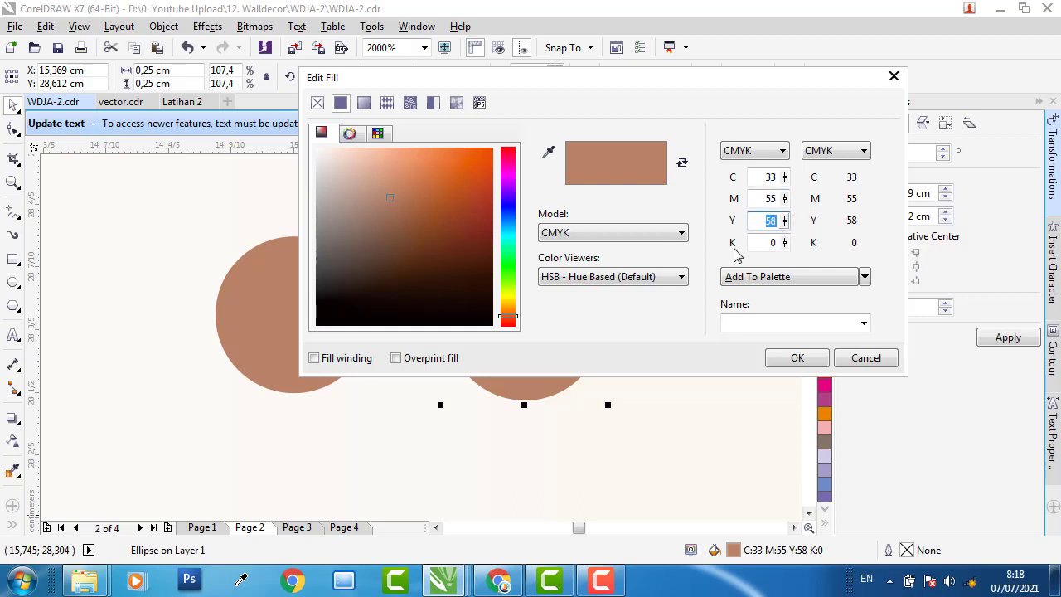
pyautogui.click(767, 243)
pyautogui.click(894, 77)
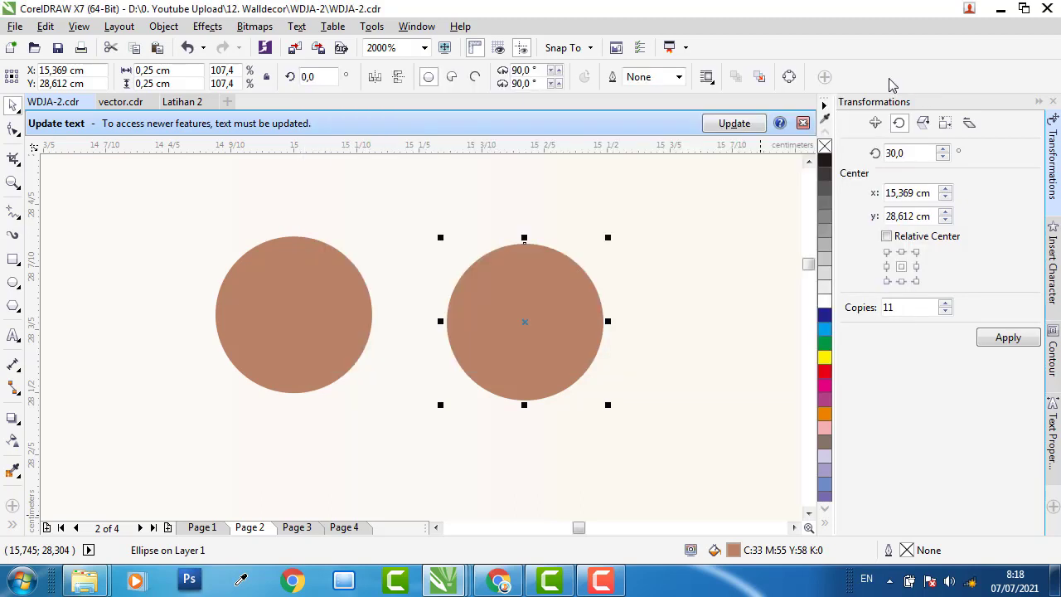
# Move the new circle slightly so it sits level with the original 12 o'clock dot
pyautogui.moveTo(548, 294); pyautogui.dragTo(531, 290)
pyautogui.scroll(-2, 476, 290)
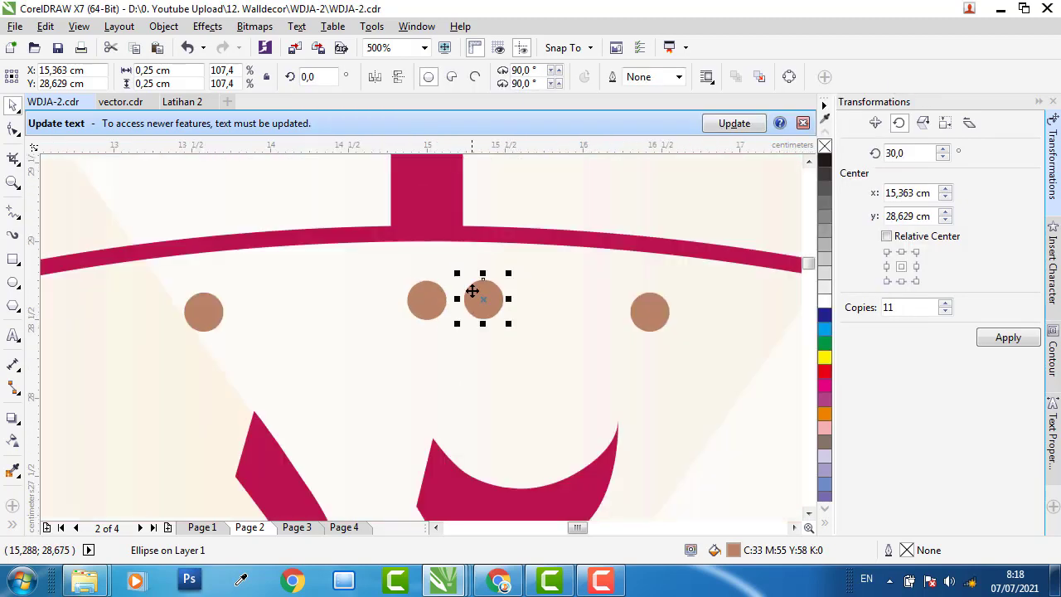
pyautogui.scroll(1, 430, 267)
pyautogui.scroll(-1, 542, 265)
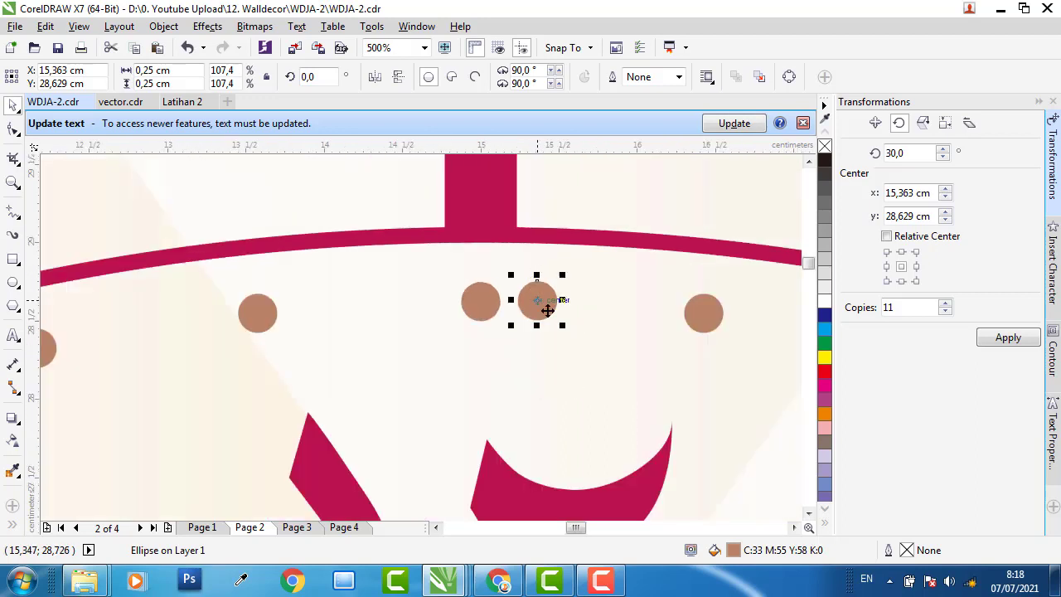
# Cut the new brown circle from WDJA-2.cdr and paste it onto Page 1 of the Latihan 2 document
pyautogui.rightClick(548, 303)
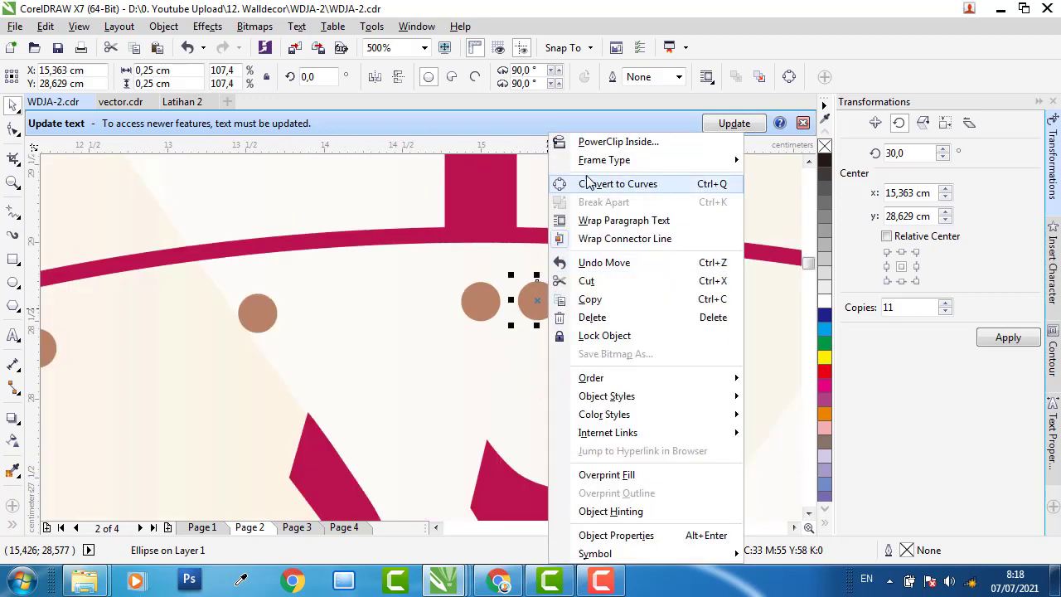
pyautogui.click(588, 281)
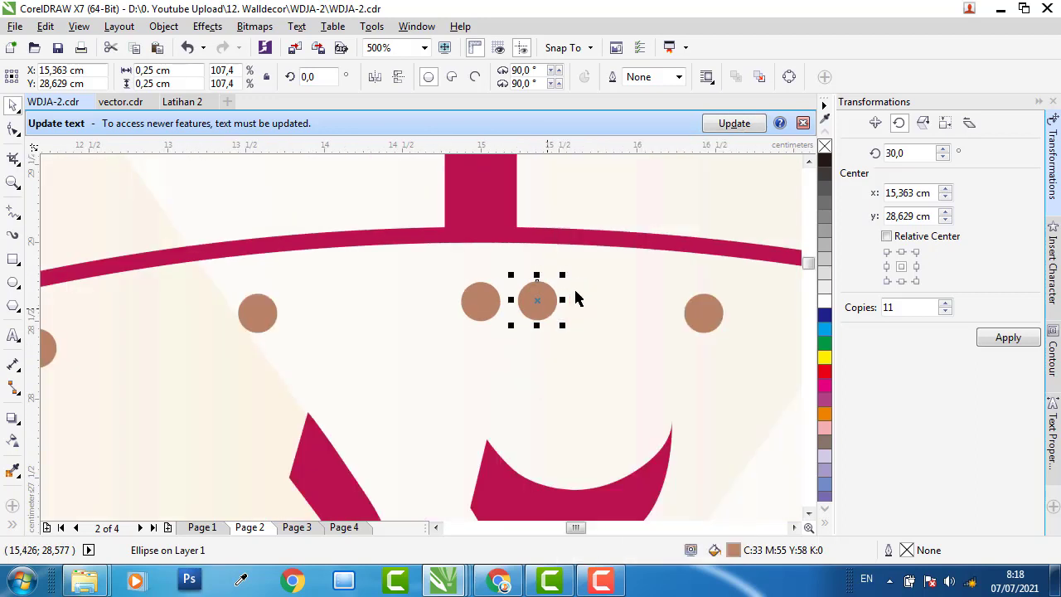
pyautogui.click(183, 101)
pyautogui.rightClick(619, 240)
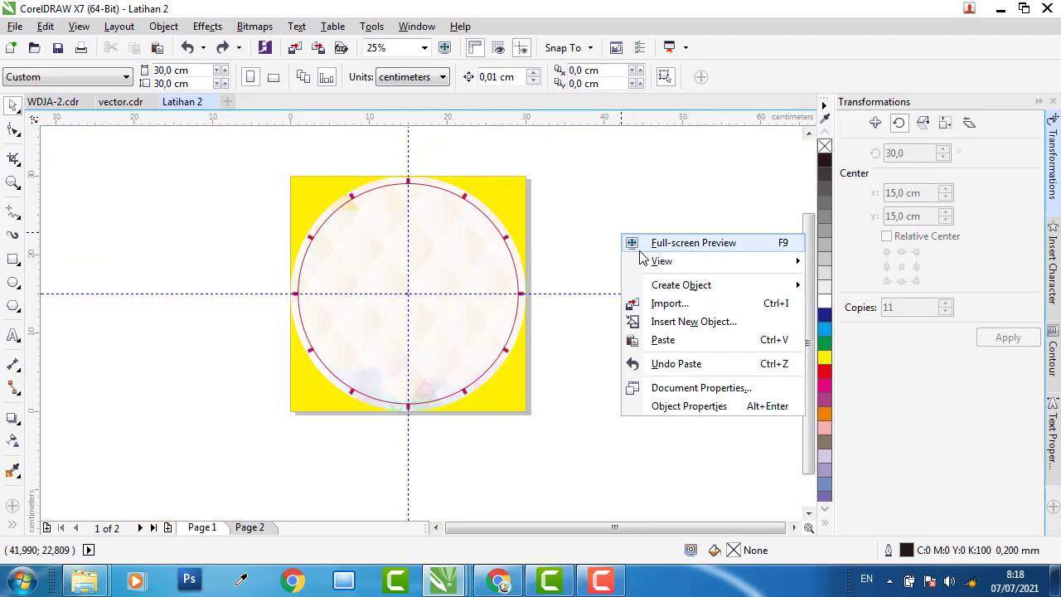
pyautogui.click(671, 340)
pyautogui.scroll(2, 383, 166)
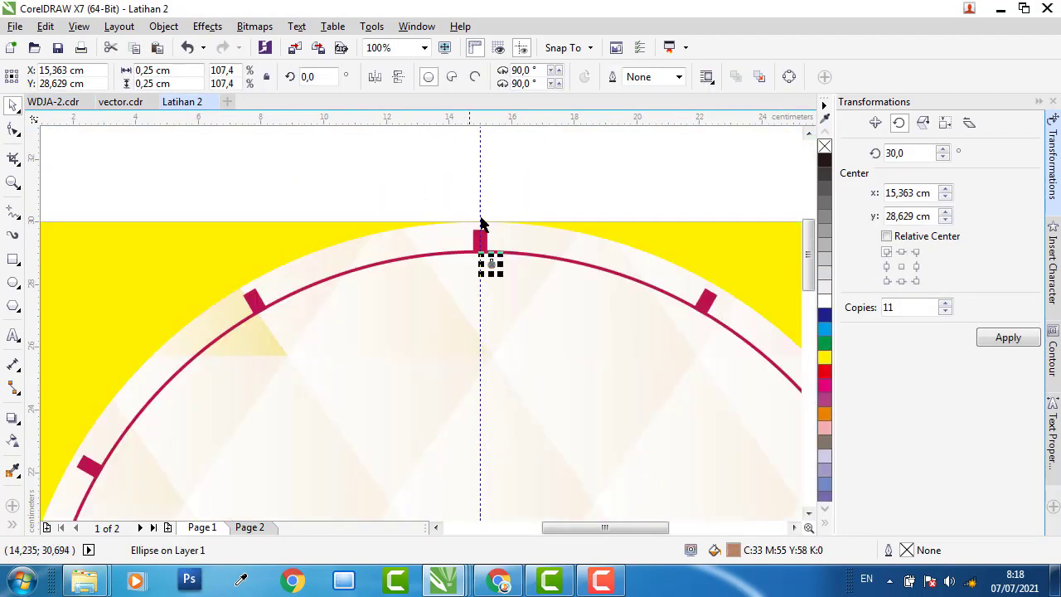
# Collapse the Transformations docker, center the dot horizontally on the 30 cm clock circle below the 12 o'clock marker, and deselect
pyautogui.scroll(2, 521, 244)
pyautogui.scroll(-1, 455, 244)
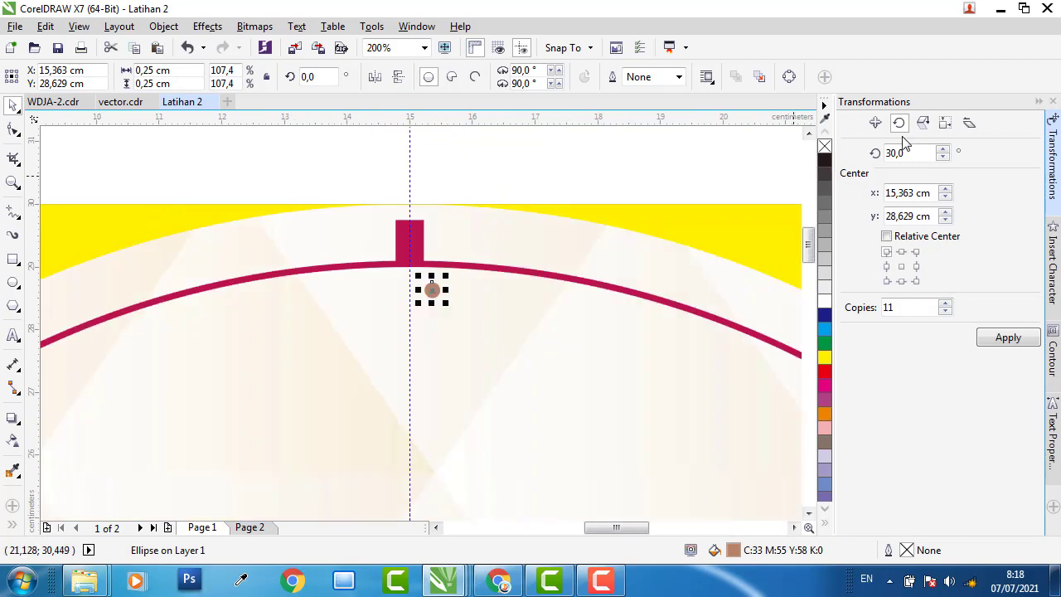
pyautogui.click(1039, 103)
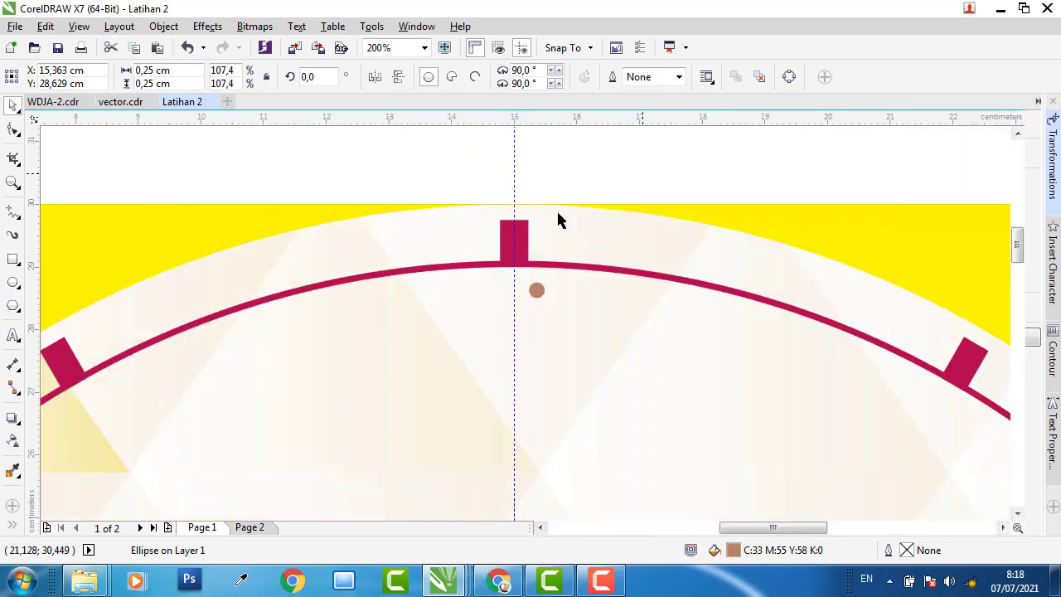
pyautogui.keyDown('shift'); pyautogui.click(778, 207); pyautogui.keyUp('shift')
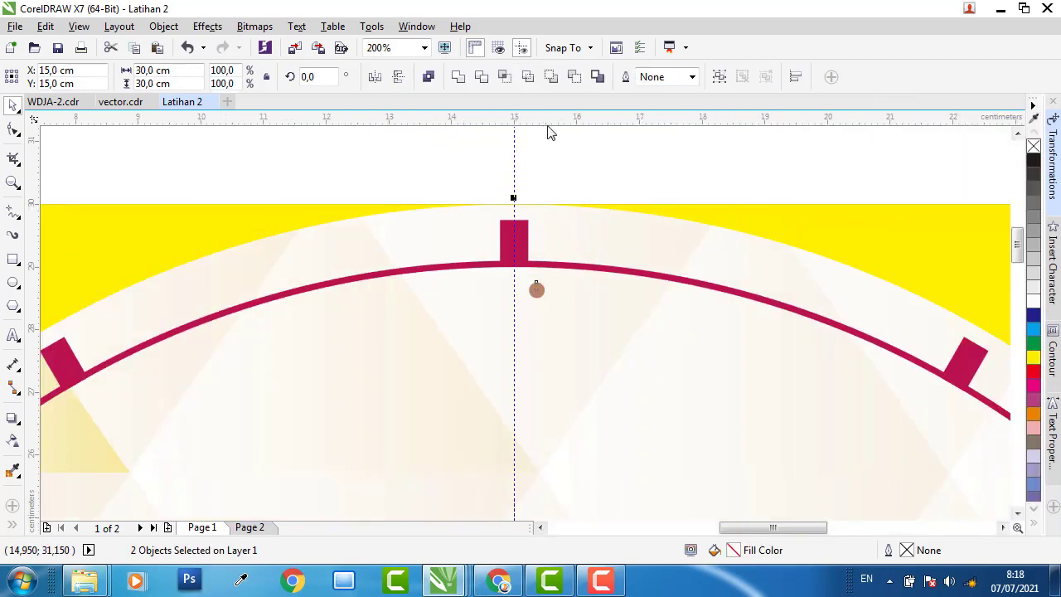
pyautogui.press('c')
pyautogui.press('Escape')
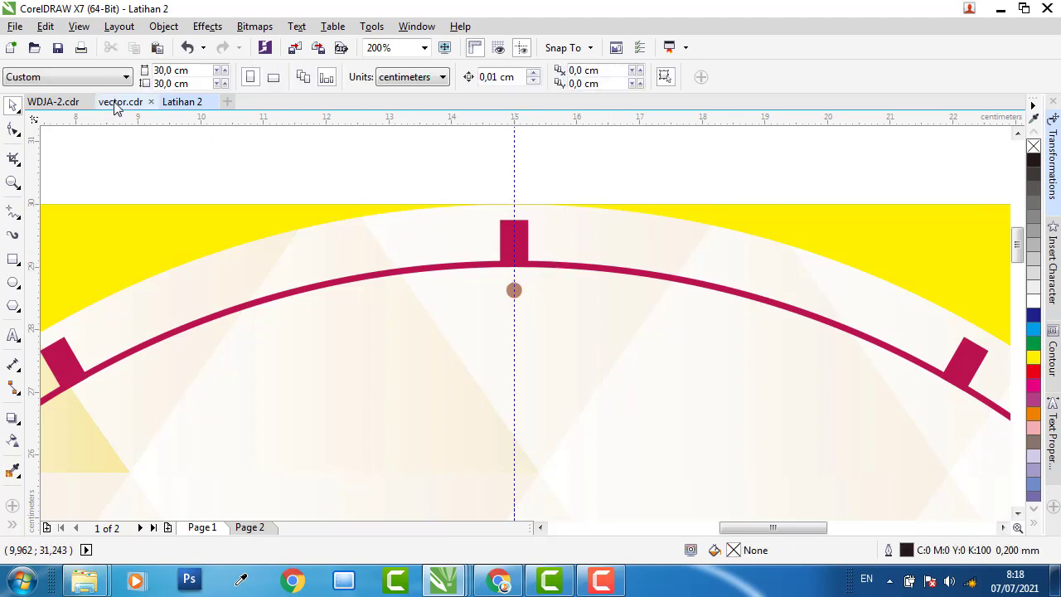
# Compare the 12 o'clock dot's spacing from the ring in WDJA-2.cdr and return to Latihan 2
pyautogui.click(52, 102)
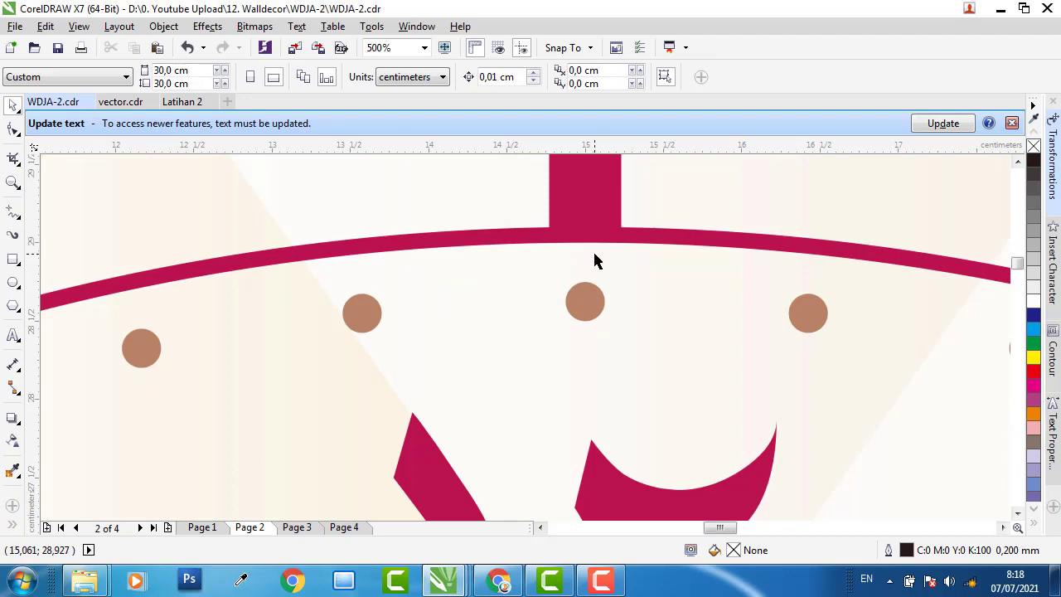
pyautogui.scroll(-3, 591, 248)
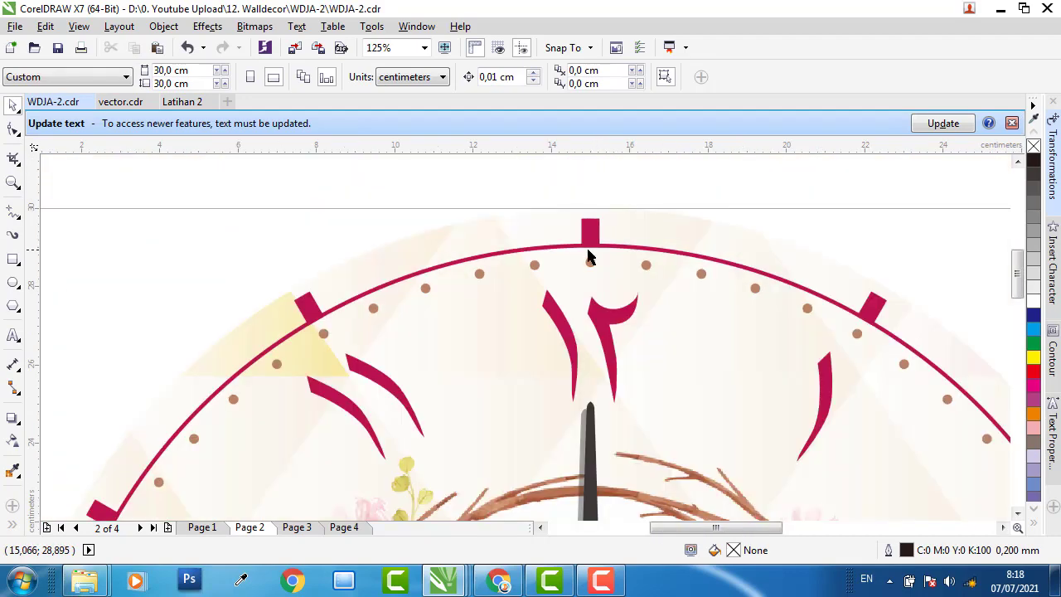
pyautogui.click(192, 101)
# Move the brown dot slightly down from the ring to Y 28.566 cm and deselect it
pyautogui.scroll(3, 590, 263)
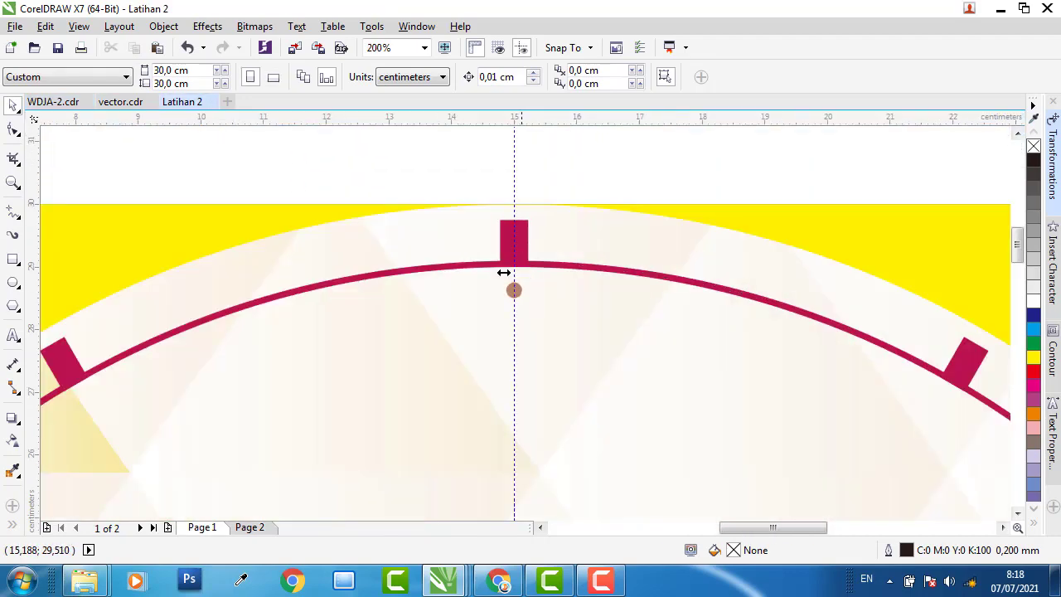
pyautogui.click(549, 332)
pyautogui.moveTo(548, 330); pyautogui.dragTo(549, 355)
pyautogui.scroll(-5, 390, 267)
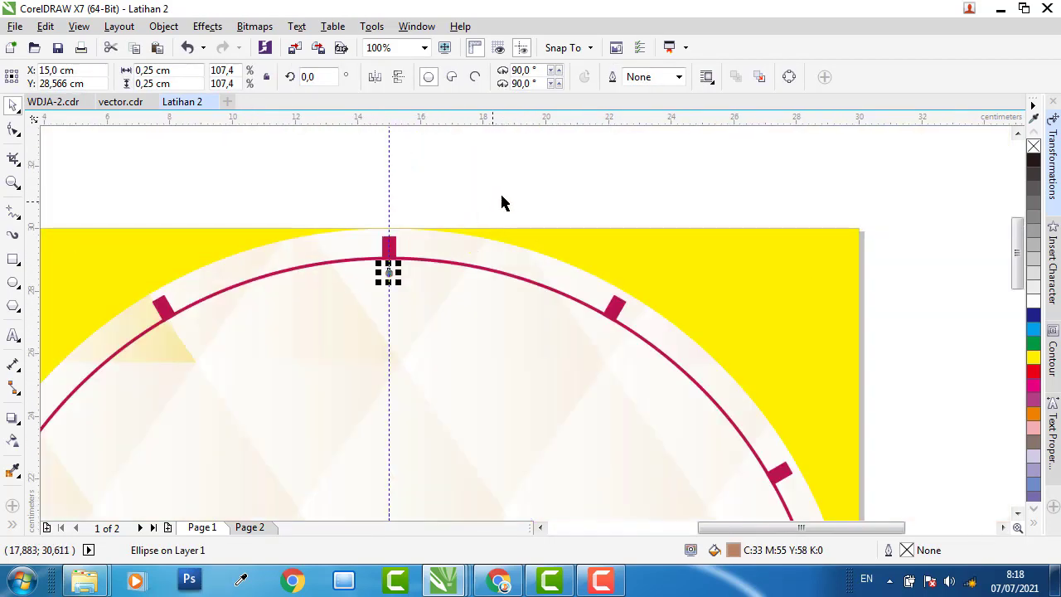
pyautogui.press('Escape')
# Move the brown dot's rotation center to the guideline intersection at the middle of the clock and deselect the dot
pyautogui.scroll(4, 371, 288)
pyautogui.click(408, 252)
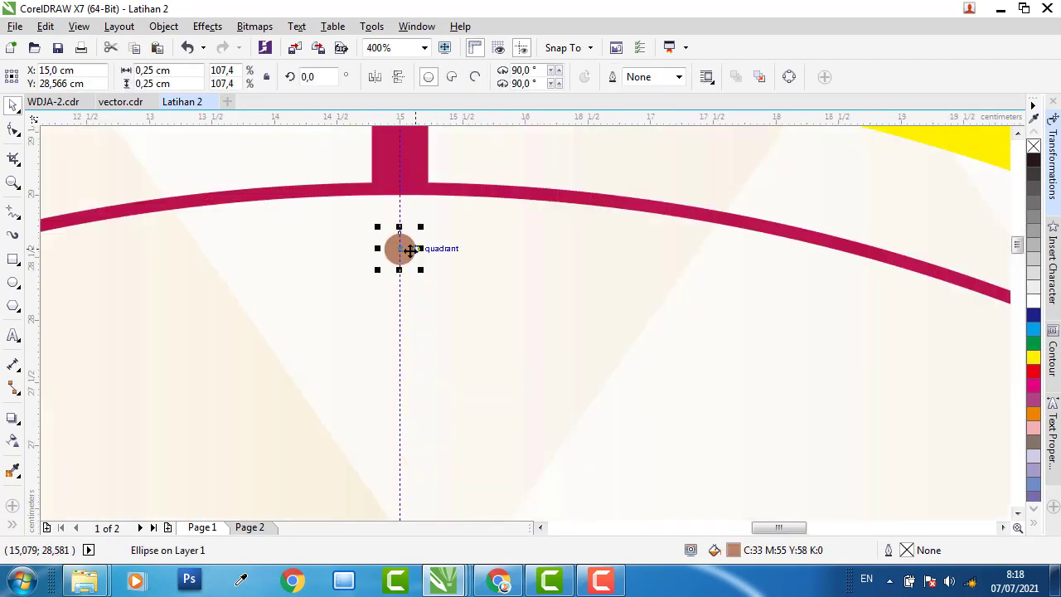
pyautogui.click(406, 251)
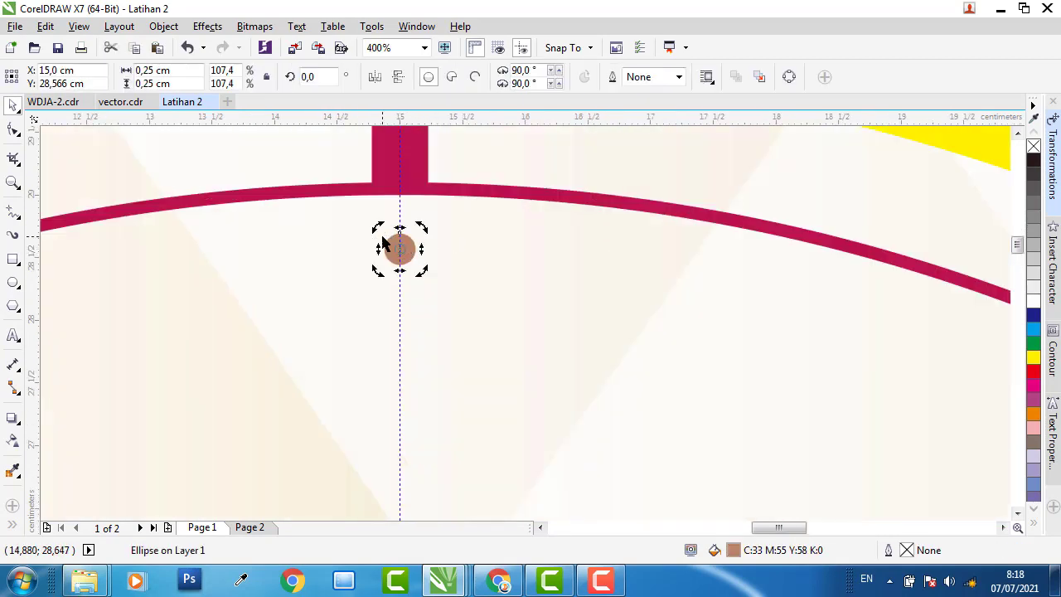
pyautogui.scroll(2, 383, 236)
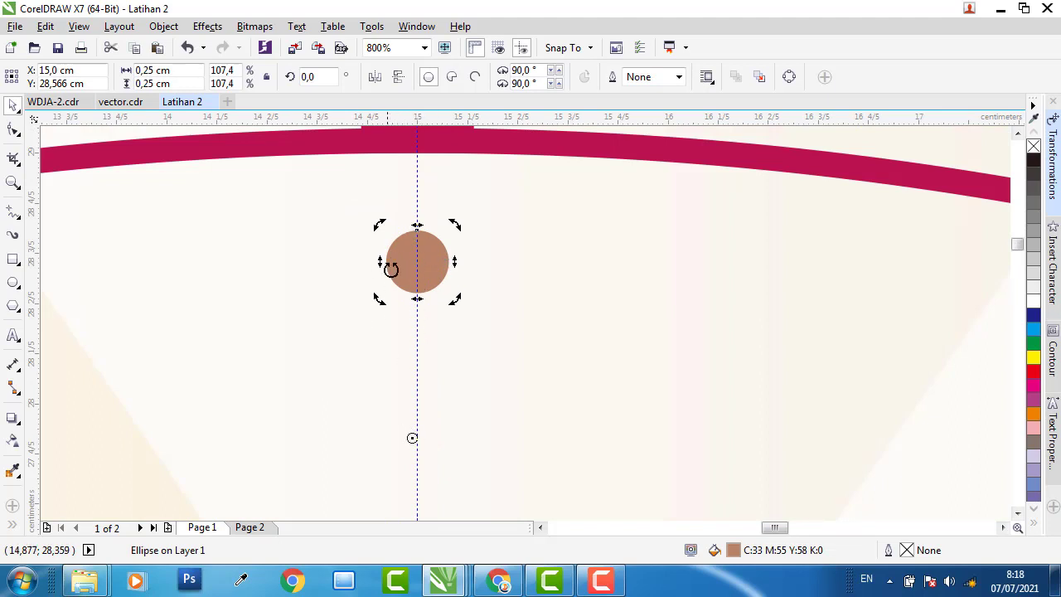
pyautogui.scroll(-8, 466, 270)
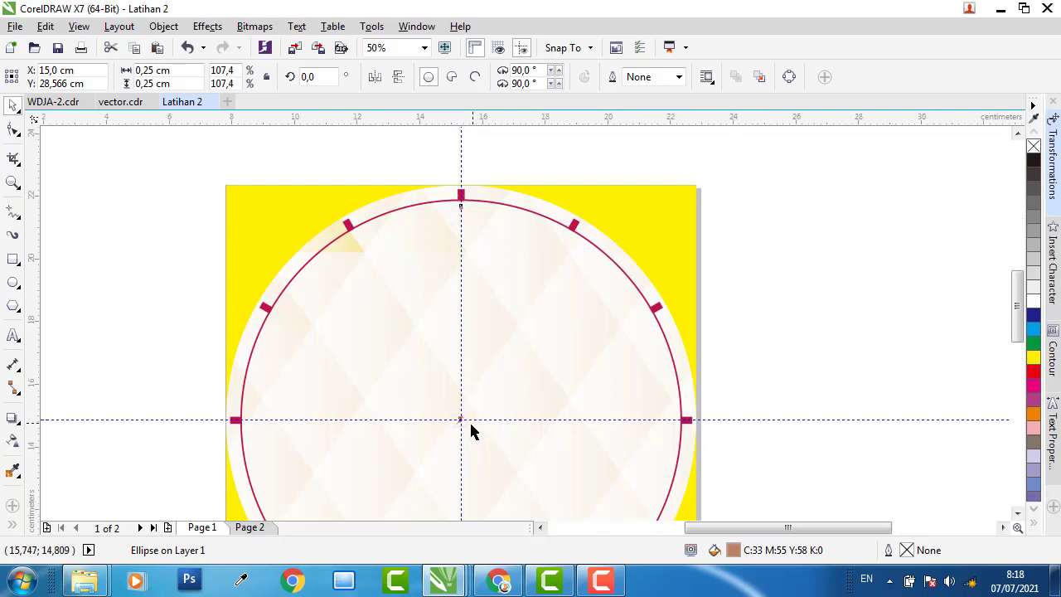
pyautogui.scroll(6, 475, 427)
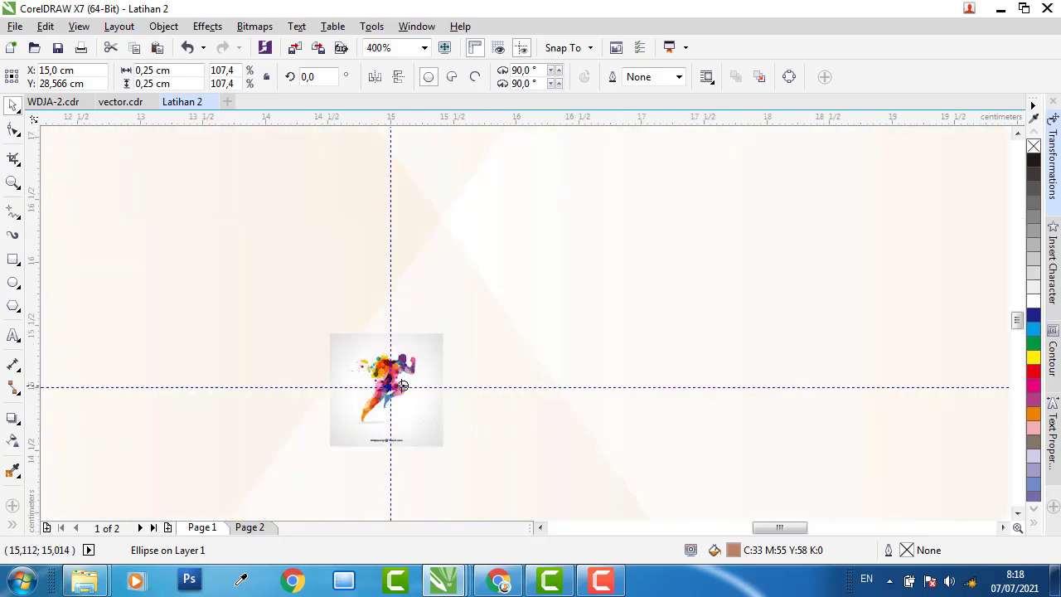
pyautogui.scroll(3, 390, 386)
pyautogui.scroll(-5, 380, 377)
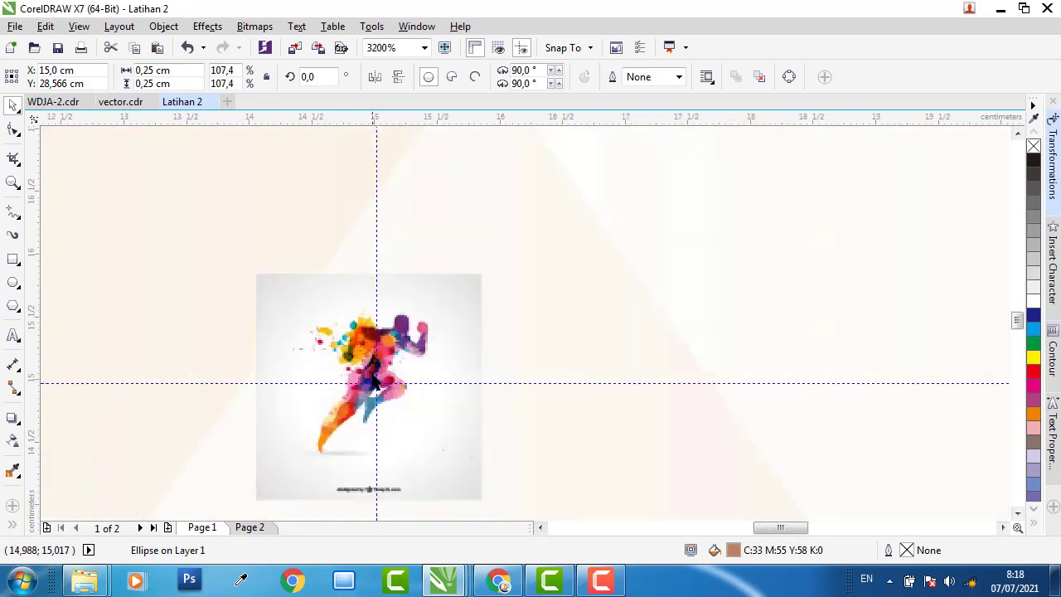
pyautogui.scroll(-1, 483, 358)
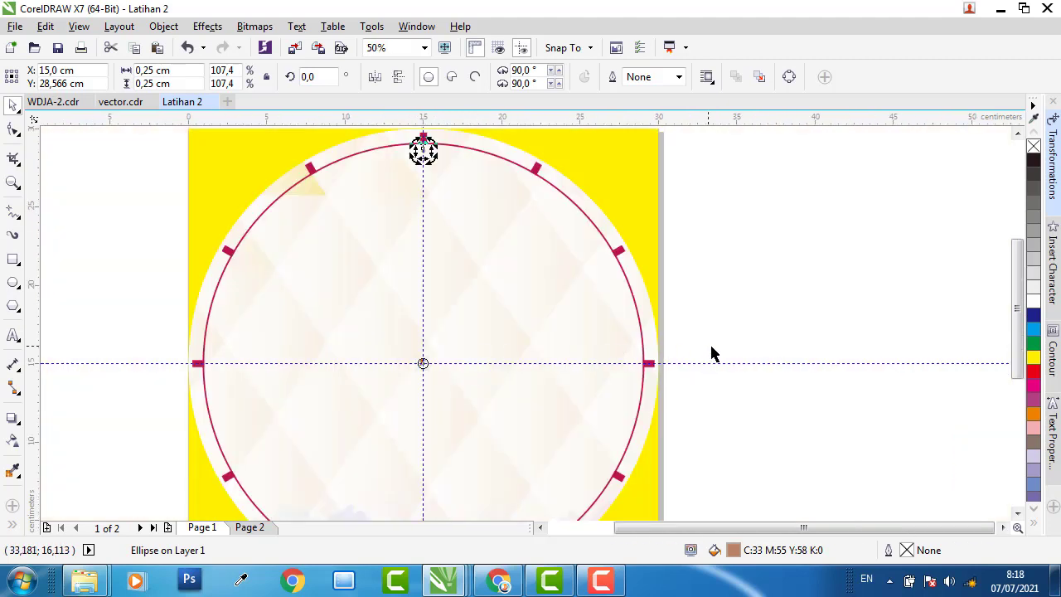
pyautogui.click(712, 355)
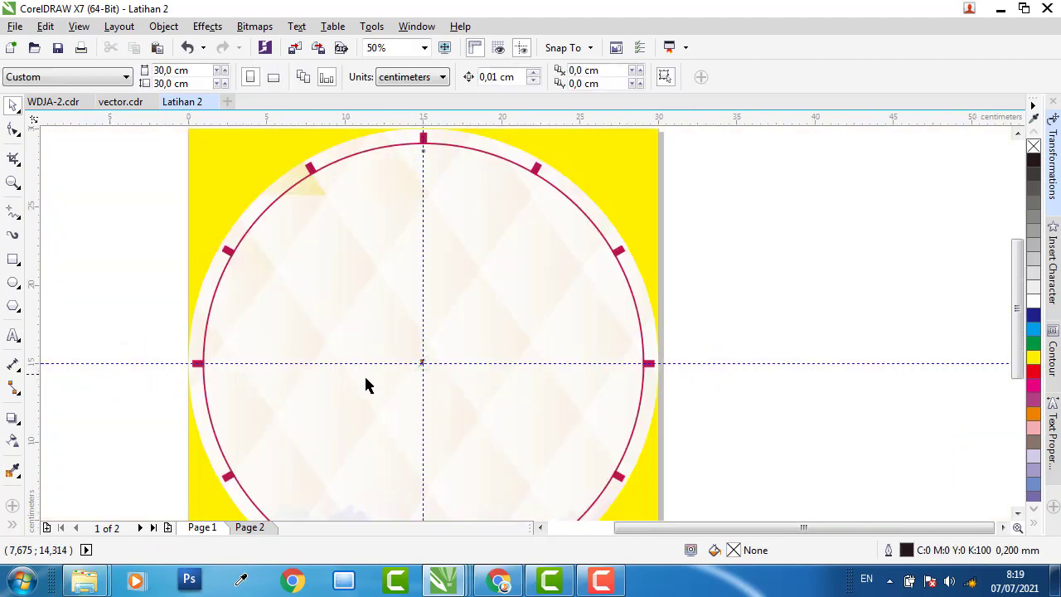
# Reselect the brown dot, check its rotation center against the guideline intersection, and show the whole page
pyautogui.scroll(3, 423, 352)
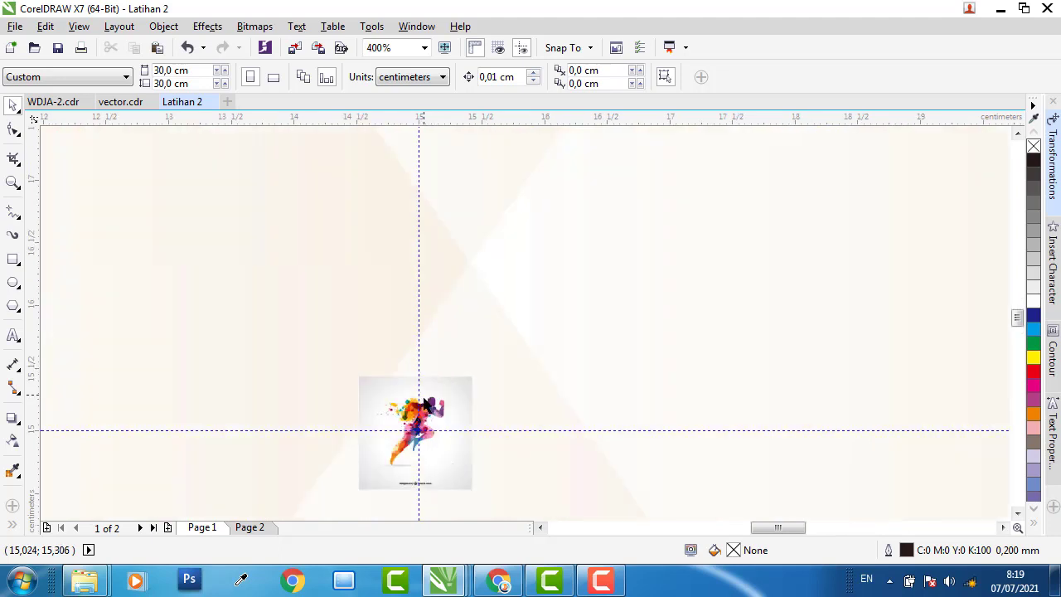
pyautogui.scroll(-3, 434, 348)
pyautogui.click(427, 166)
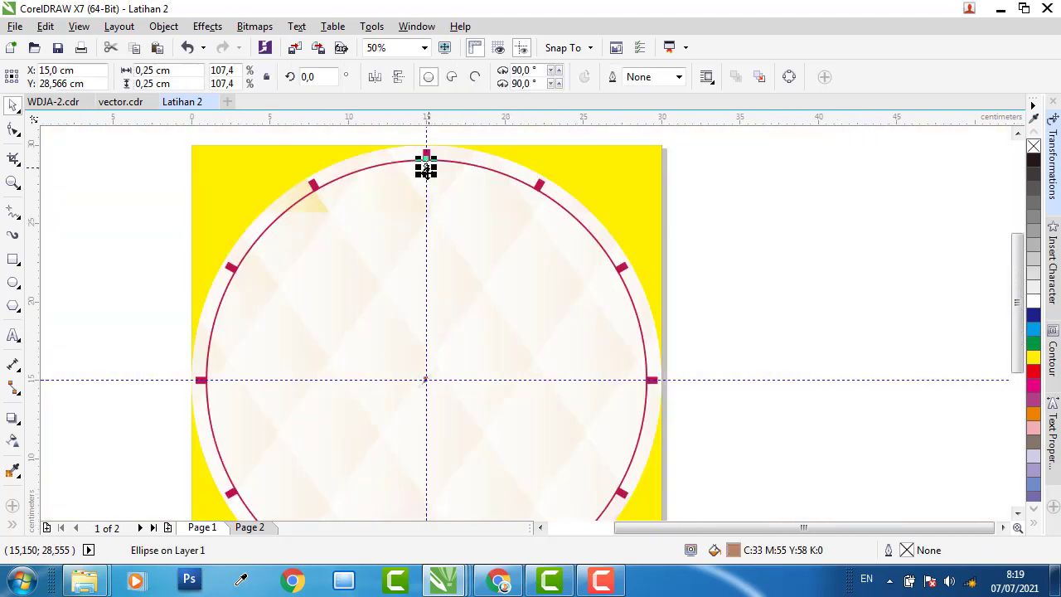
pyautogui.scroll(3, 426, 378)
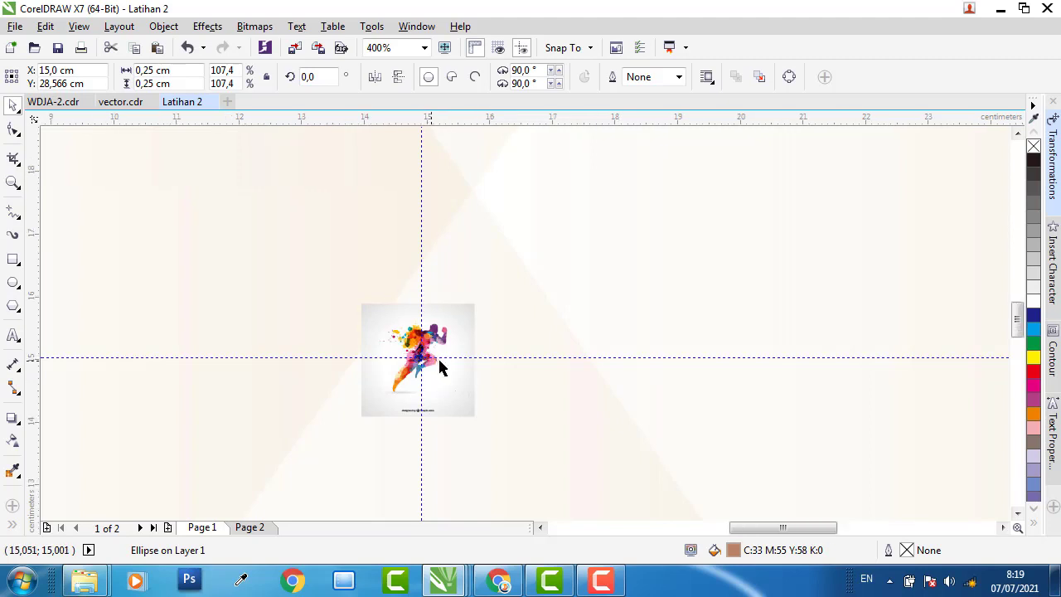
pyautogui.scroll(-4, 439, 365)
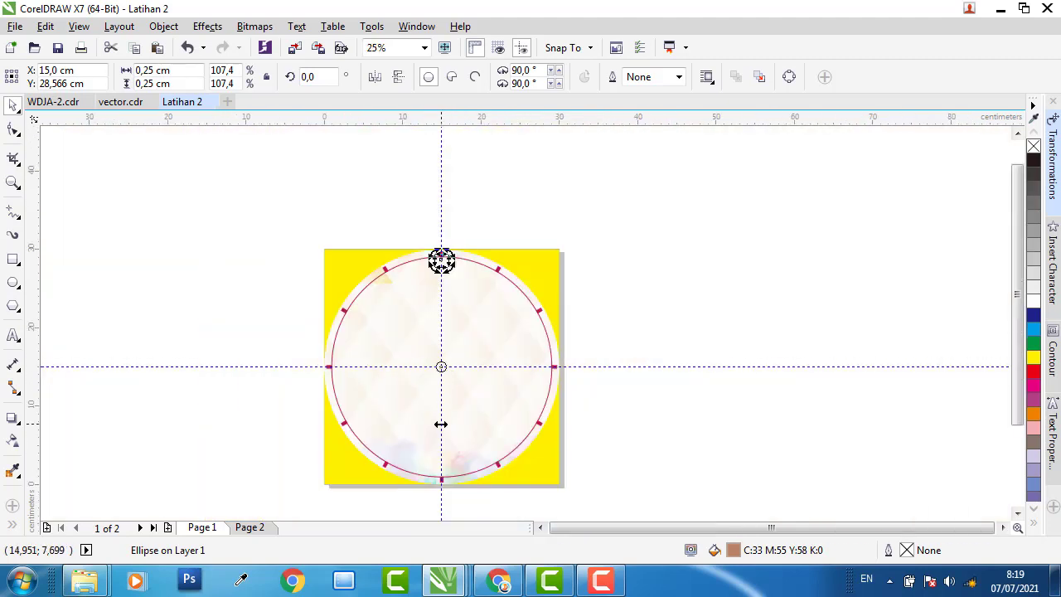
pyautogui.click(424, 48)
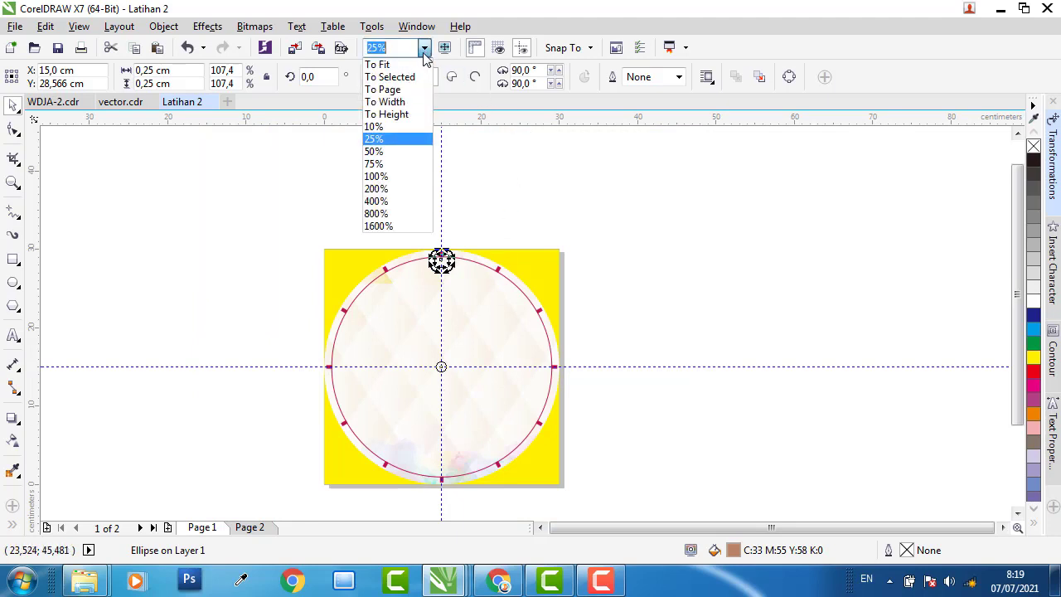
pyautogui.click(412, 102)
pyautogui.click(424, 47)
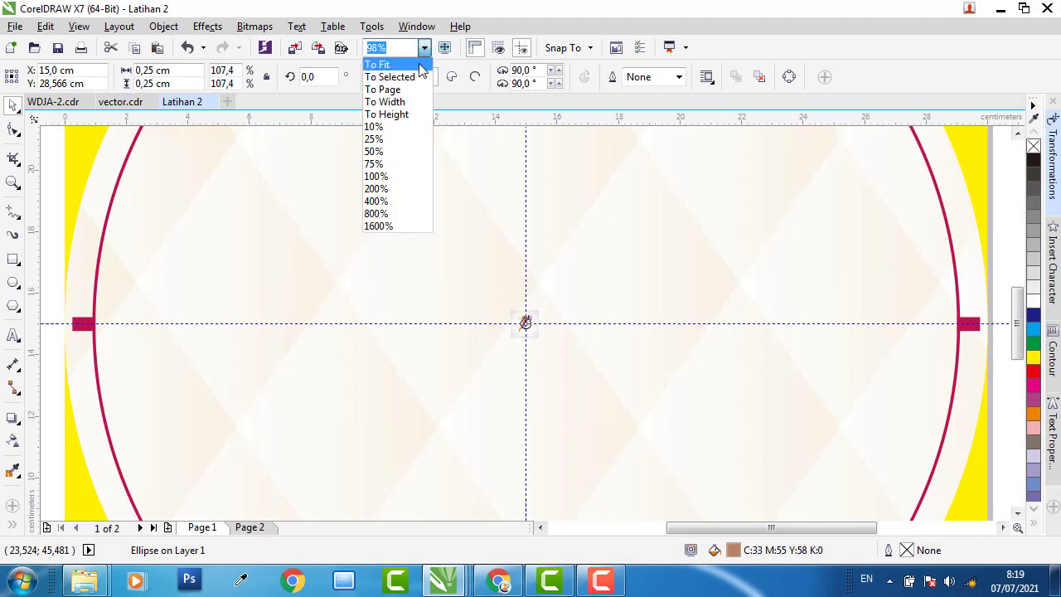
pyautogui.click(385, 88)
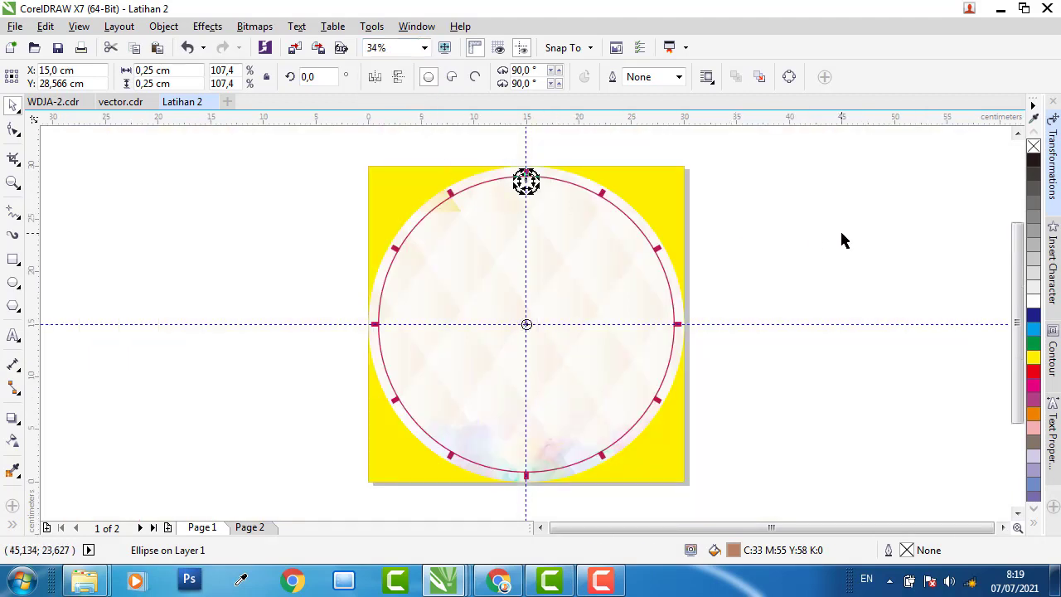
# Set the rotate transformation to 6° with 59 copies around center X 15 cm, Y 15 cm
pyautogui.click(1051, 148)
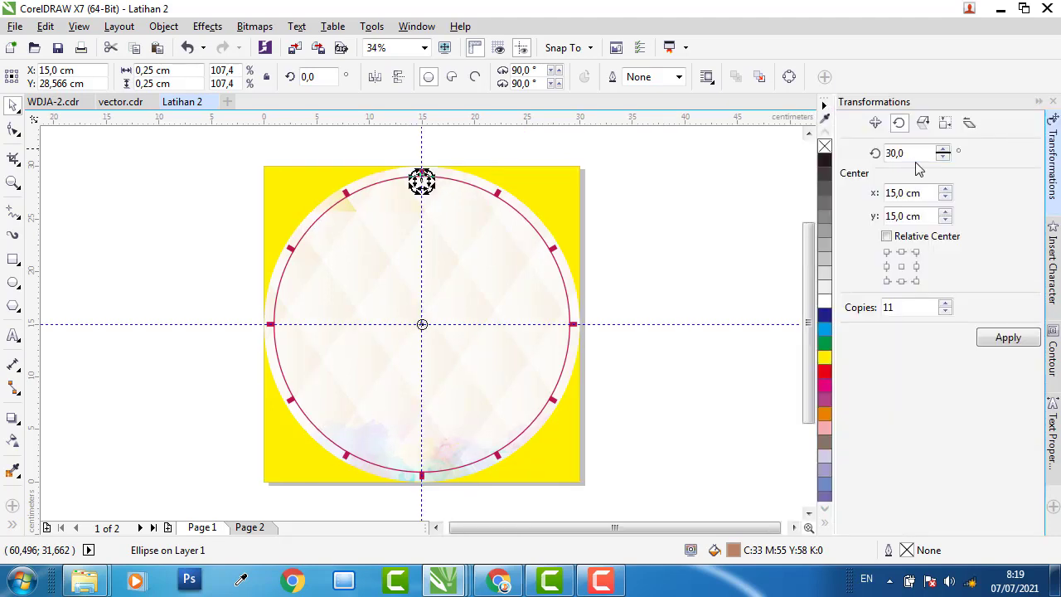
pyautogui.moveTo(912, 153); pyautogui.dragTo(850, 158)
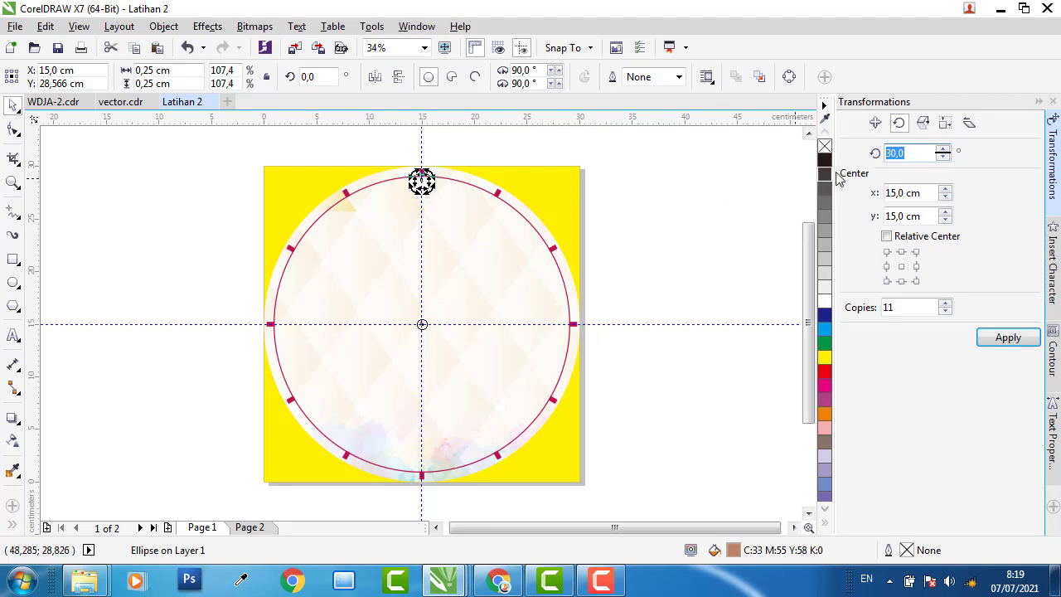
pyautogui.doubleClick(922, 153)
pyautogui.write('6')
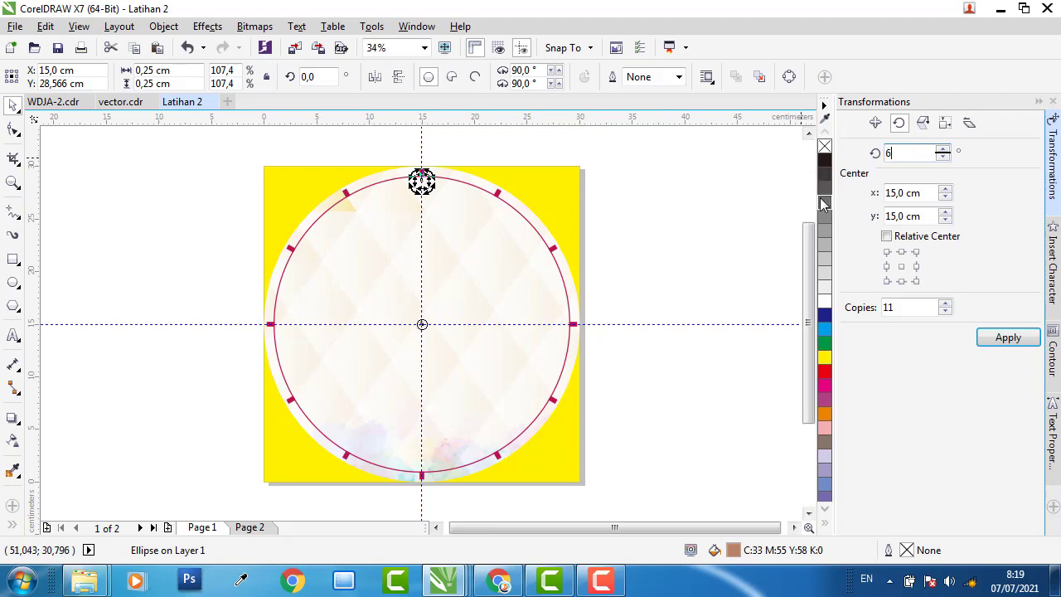
pyautogui.doubleClick(886, 306)
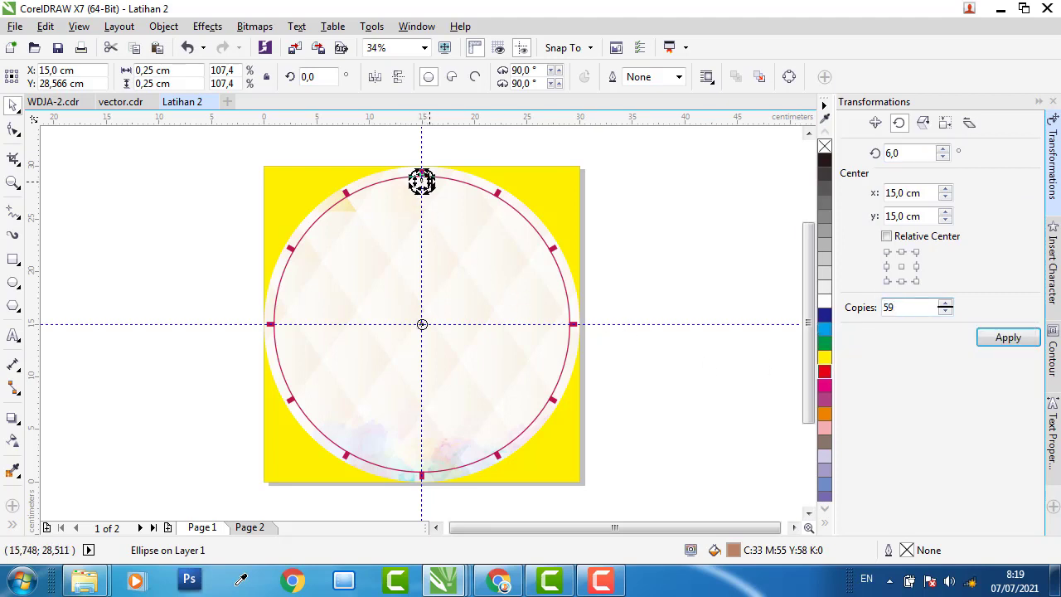
# Cut the brown dot from Page 1 and paste it onto the empty Page 2
pyautogui.click(423, 183)
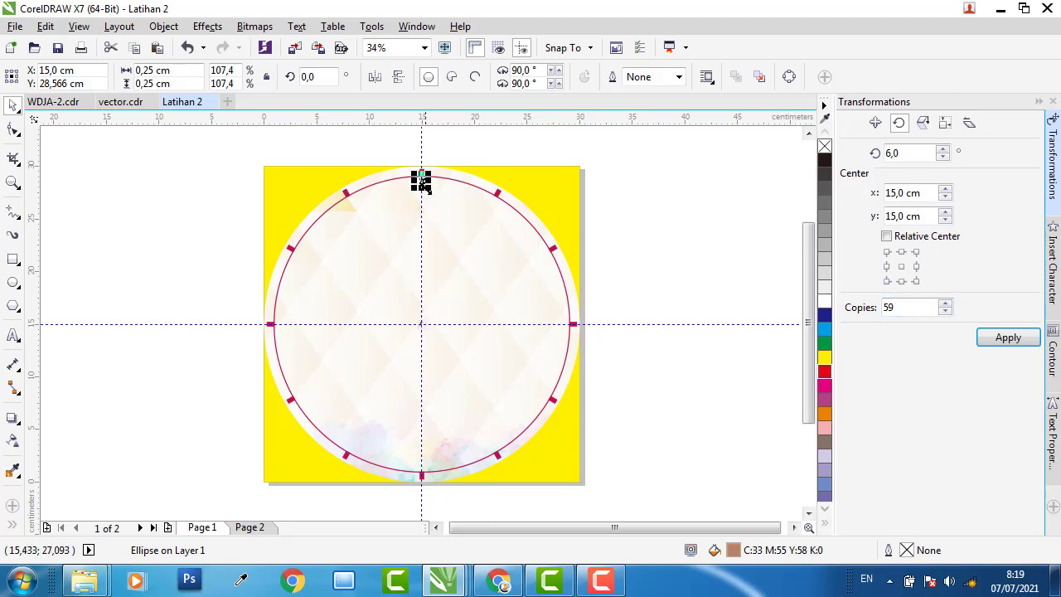
pyautogui.rightClick(423, 183)
pyautogui.click(462, 280)
pyautogui.click(257, 528)
pyautogui.rightClick(190, 223)
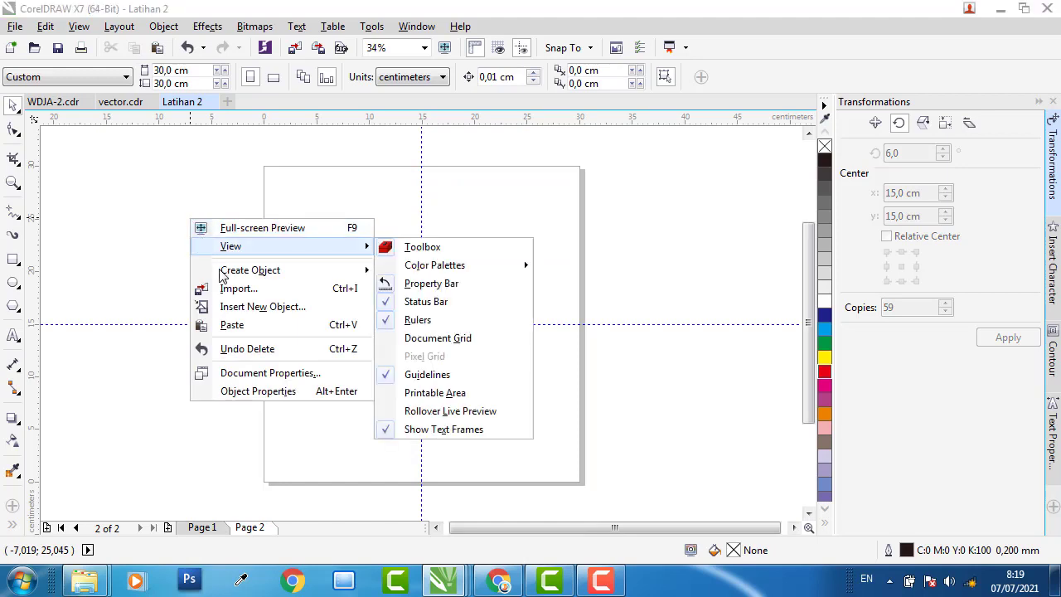
pyautogui.click(232, 325)
# Apply the 6° rotation with 59 copies to the dot on Page 2 and deselect the result
pyautogui.click(421, 181)
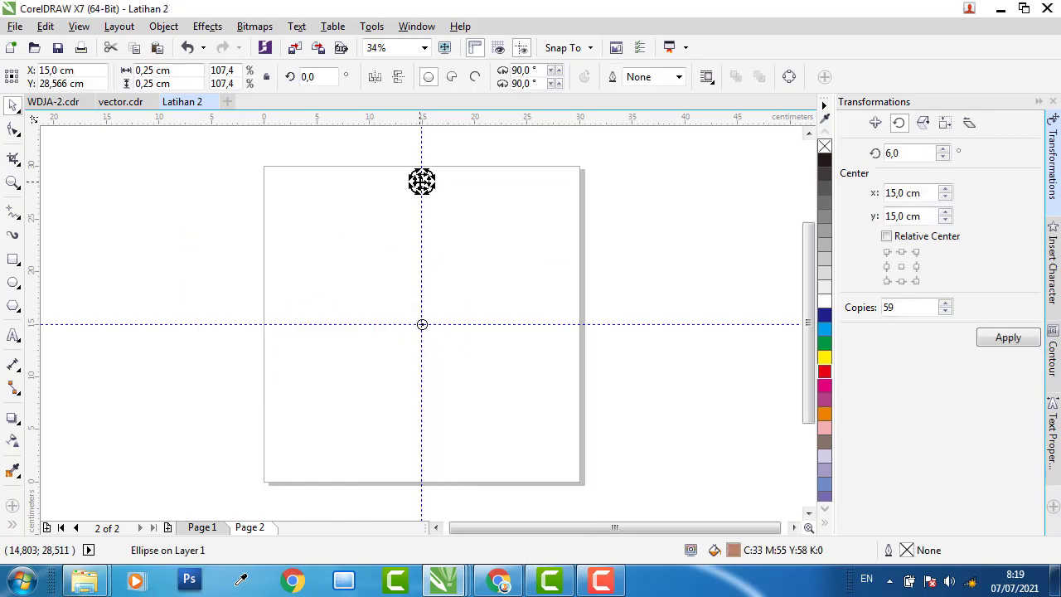
pyautogui.click(1008, 340)
pyautogui.click(631, 168)
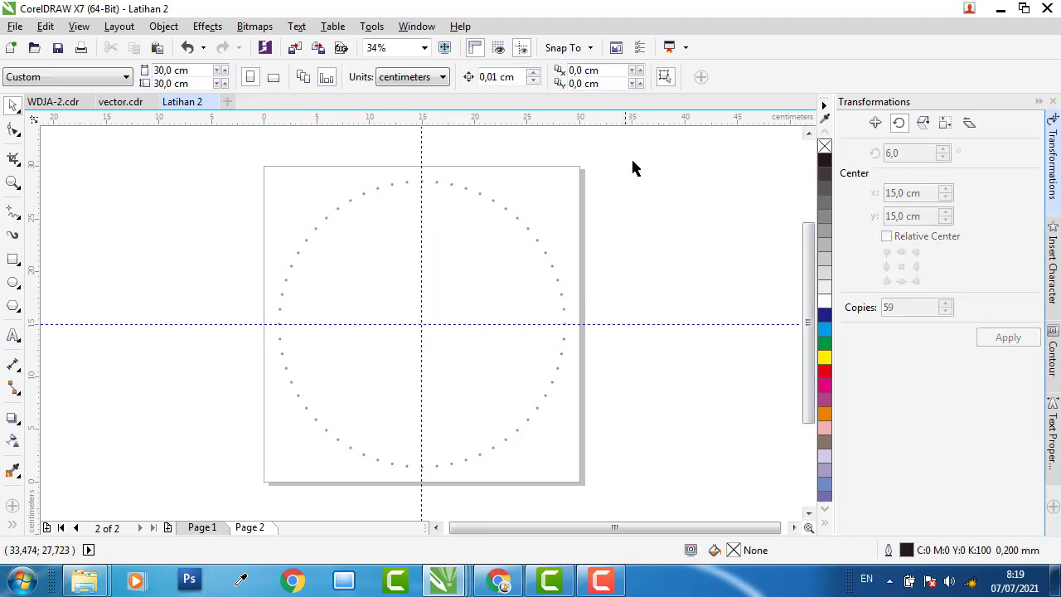
# Select all 60 brown dots on Page 2 and group them
pyautogui.moveTo(487, 286); pyautogui.dragTo(200, 488)
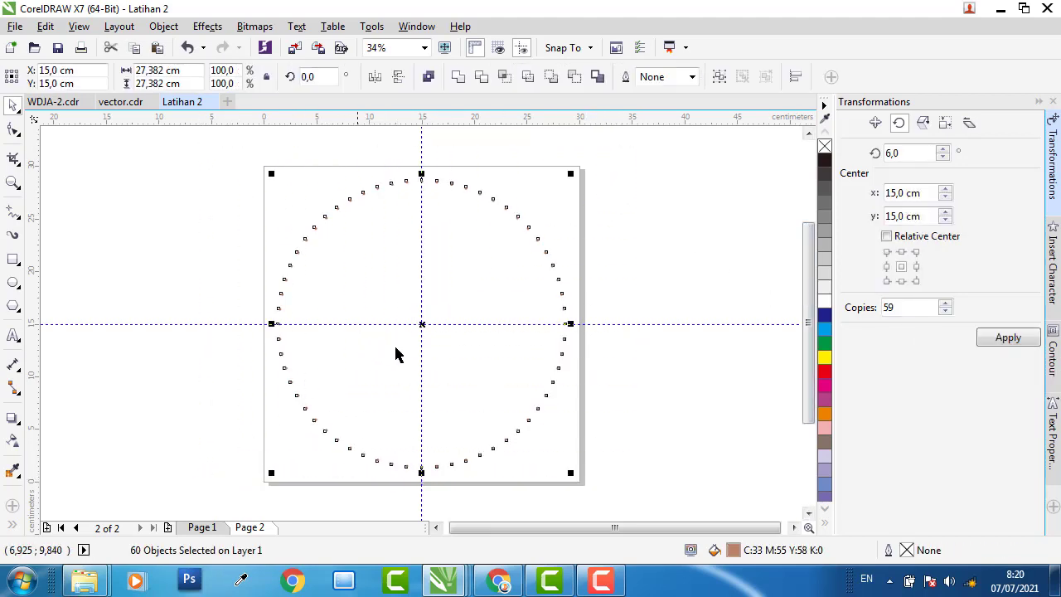
pyautogui.rightClick(539, 238)
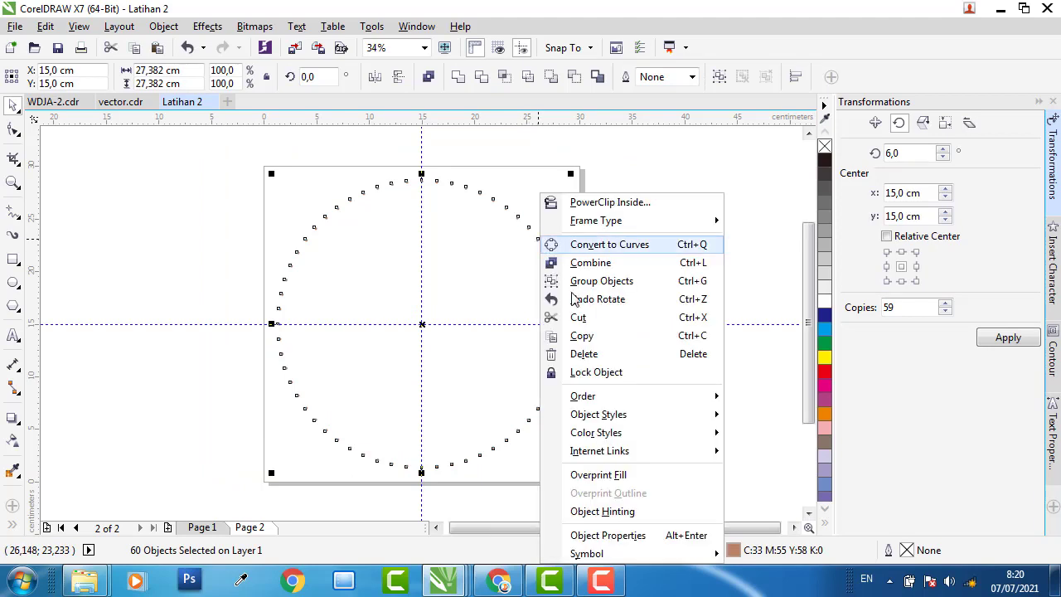
pyautogui.click(581, 280)
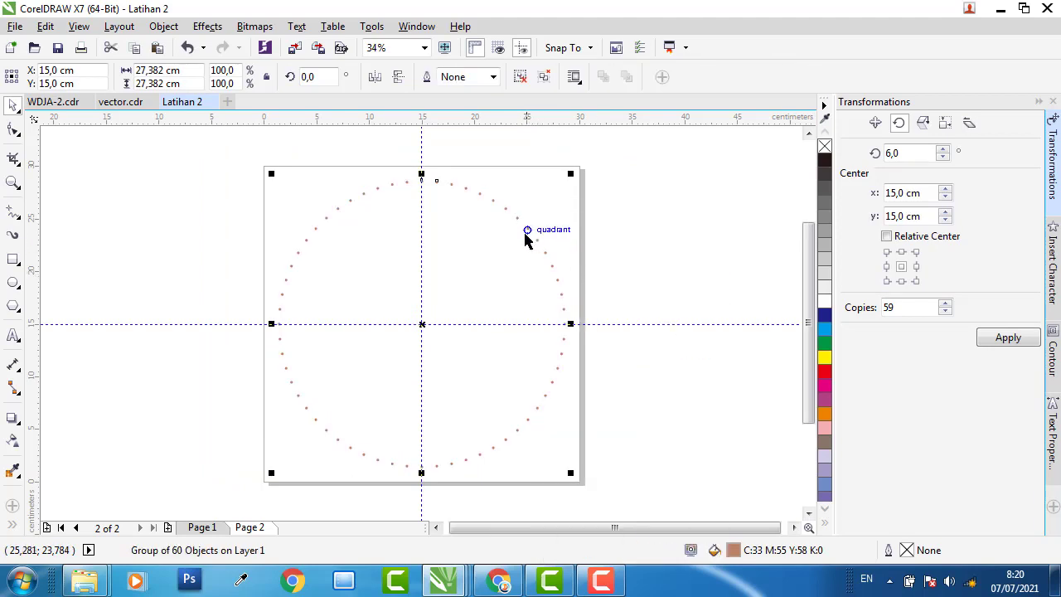
# Cut the grouped ring of dots from Page 2 and paste it onto the clock on Page 1
pyautogui.click(423, 324)
pyautogui.rightClick(422, 323)
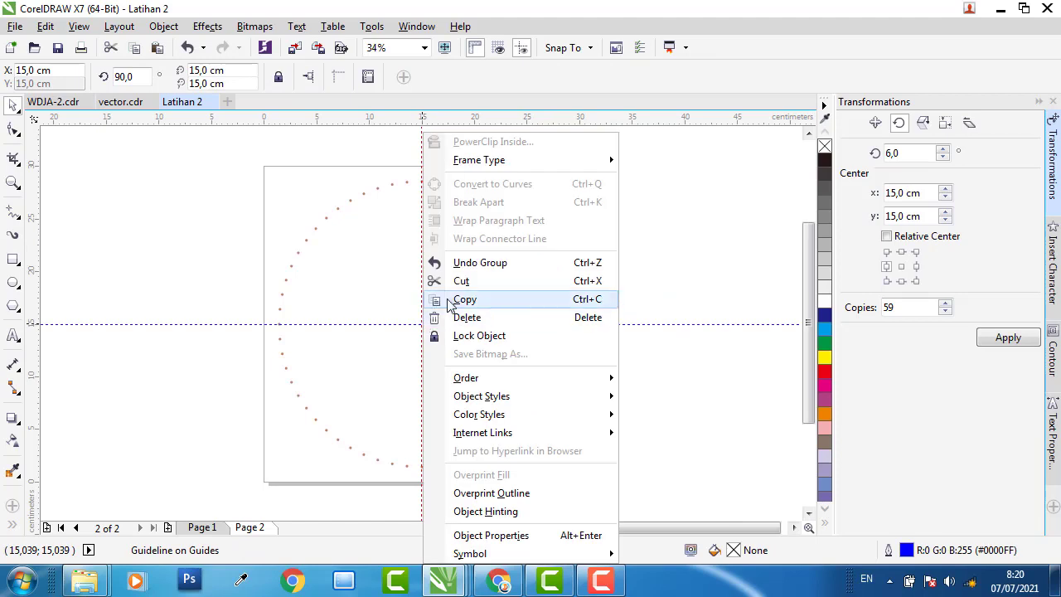
pyautogui.click(301, 263)
pyautogui.click(306, 245)
pyautogui.rightClick(305, 240)
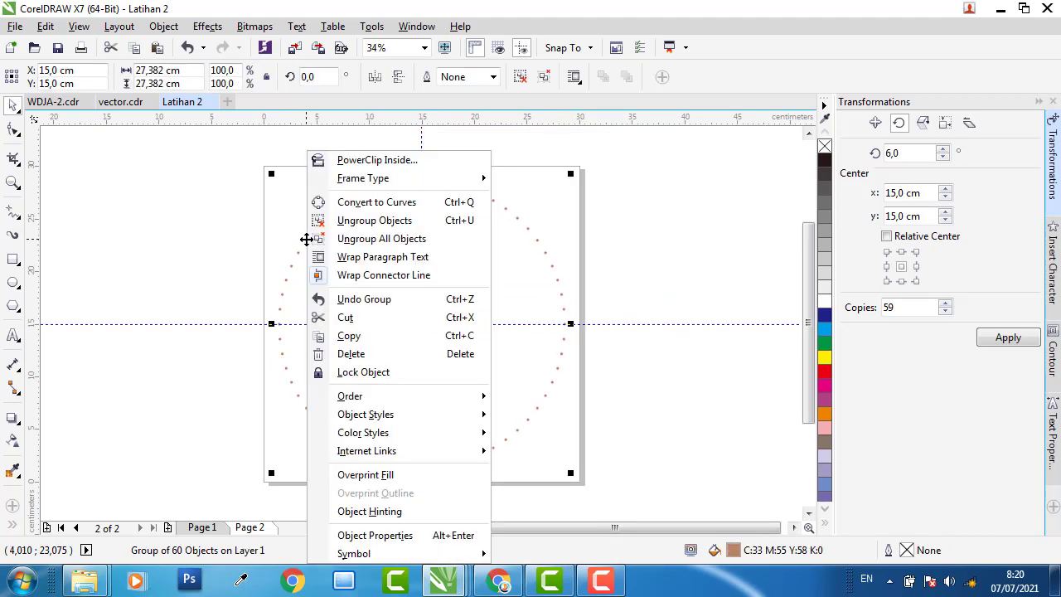
pyautogui.press('Escape')
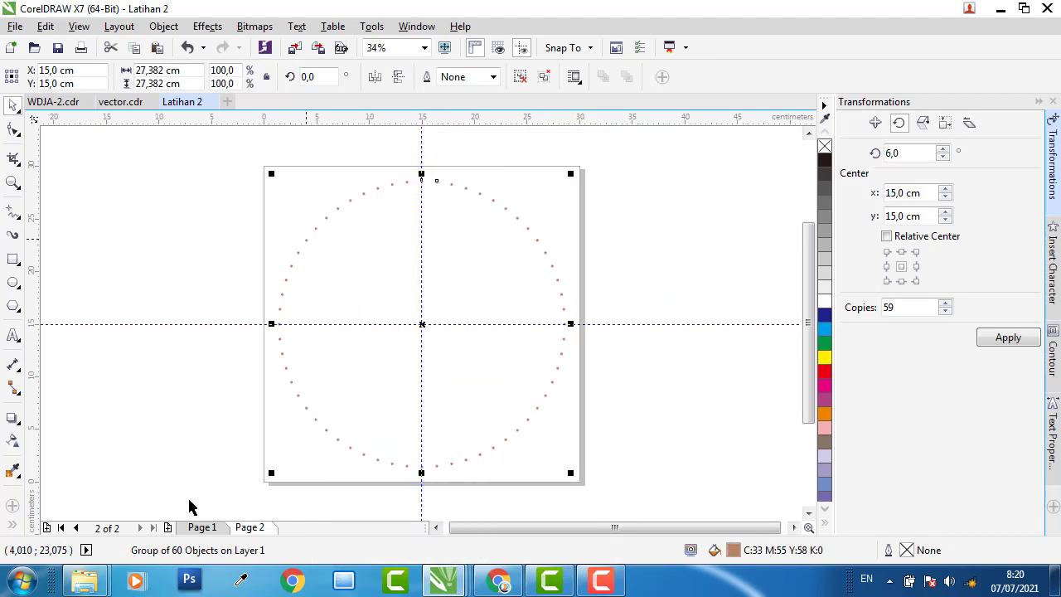
pyautogui.click(202, 528)
pyautogui.rightClick(176, 237)
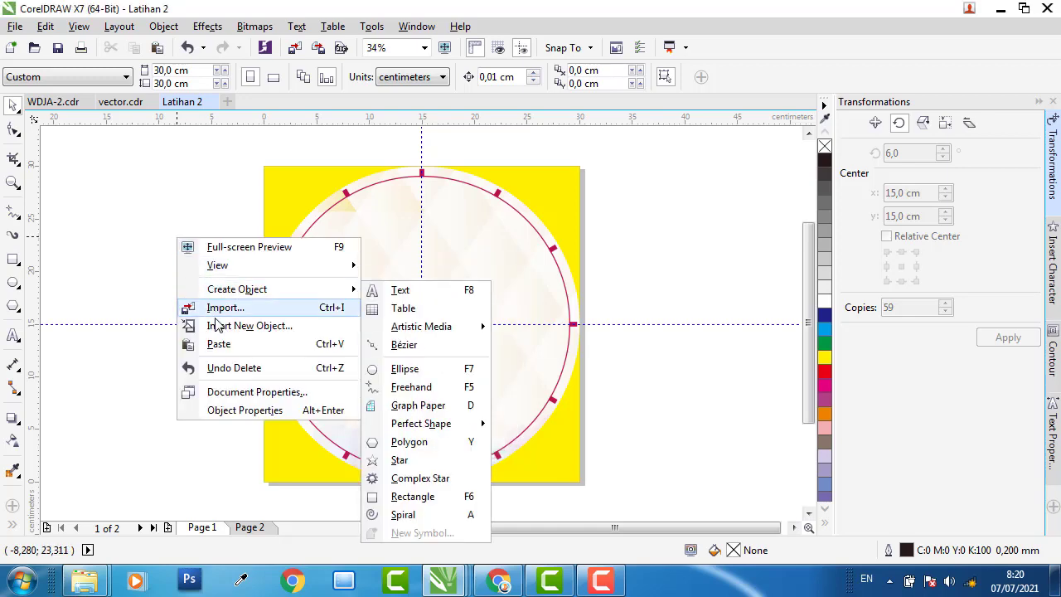
pyautogui.click(196, 345)
pyautogui.scroll(4, 444, 174)
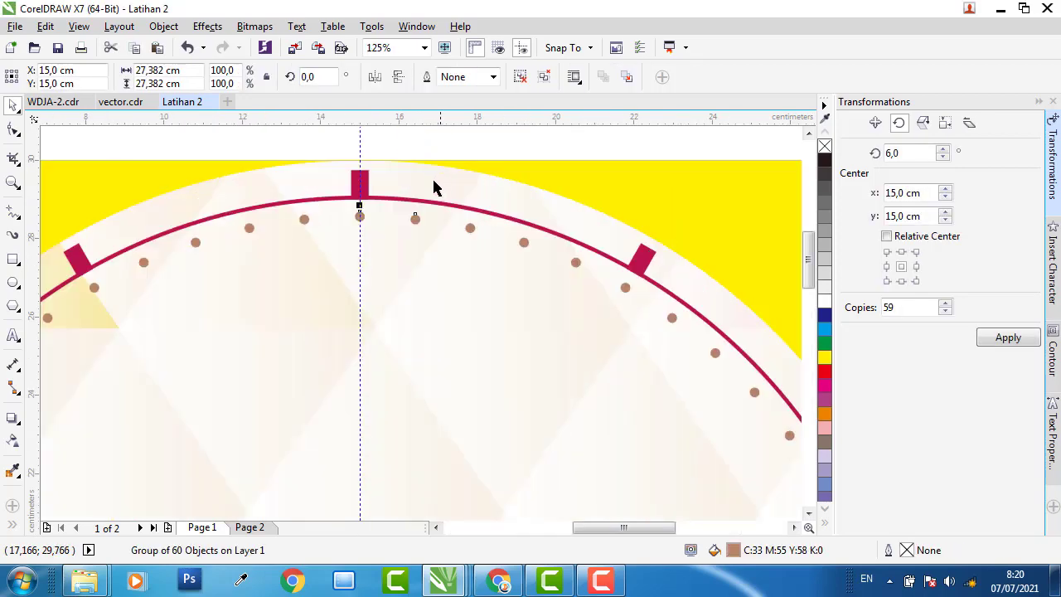
pyautogui.scroll(-5, 323, 220)
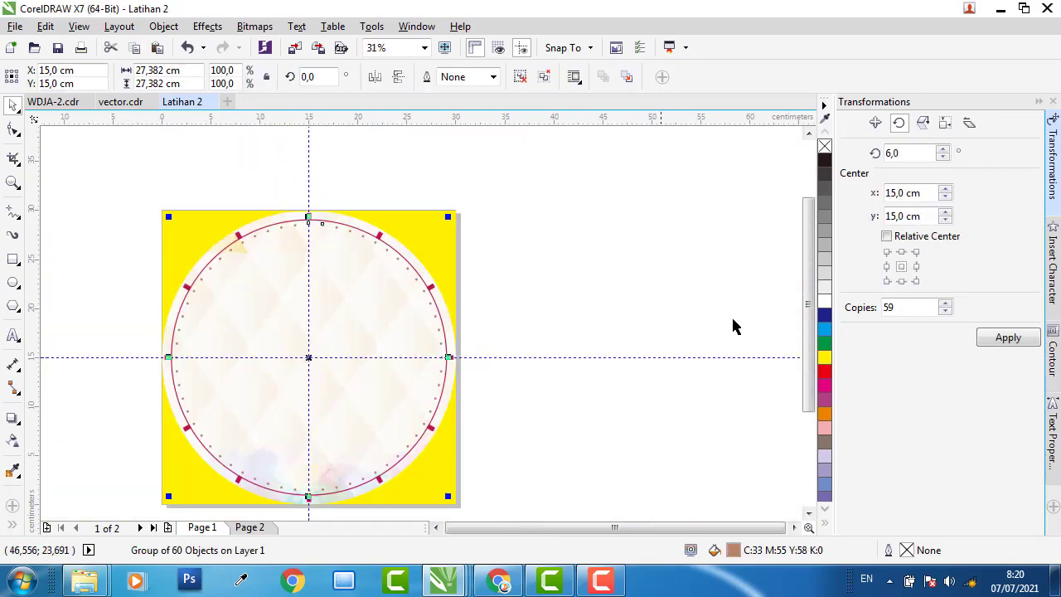
# Try a yellow fill on the grouped minute dots, undo it, and deselect the group
pyautogui.click(825, 357)
pyautogui.scroll(3, 320, 218)
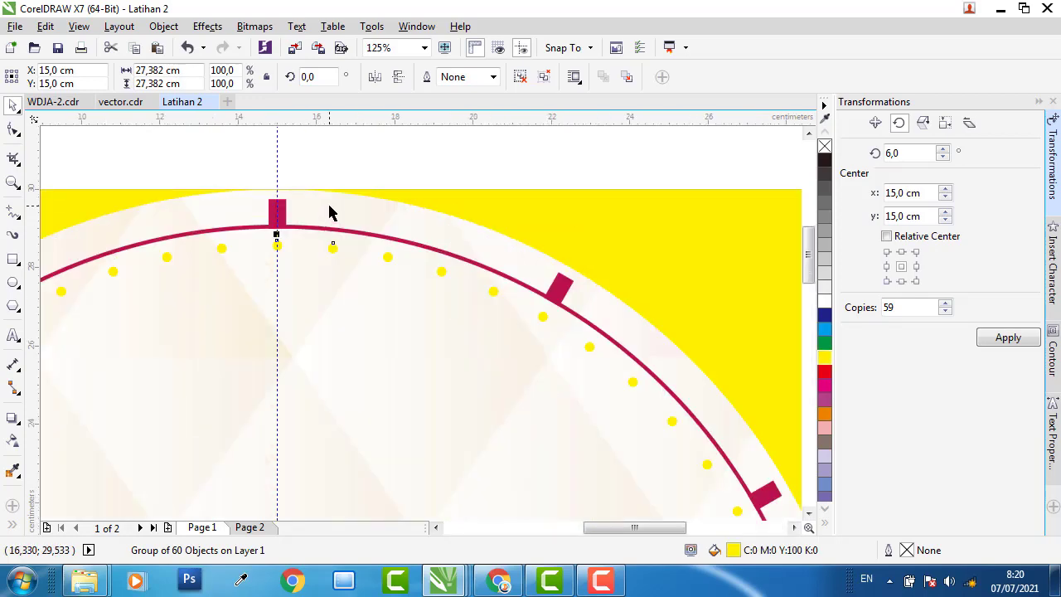
pyautogui.hotkey('ctrl', 'z')
pyautogui.scroll(-5, 572, 216)
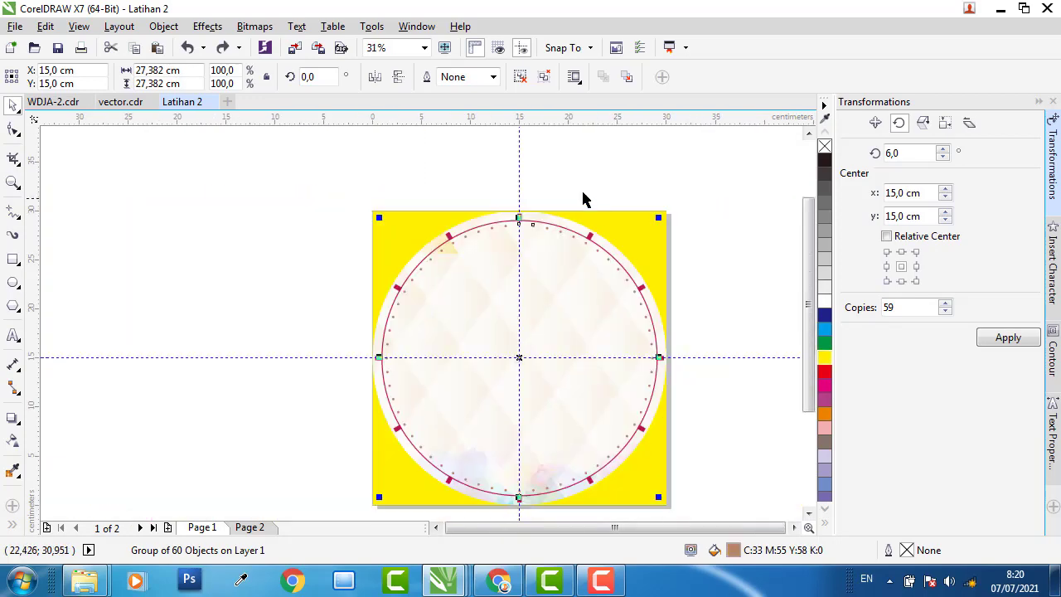
pyautogui.press('Escape')
pyautogui.scroll(3, 552, 221)
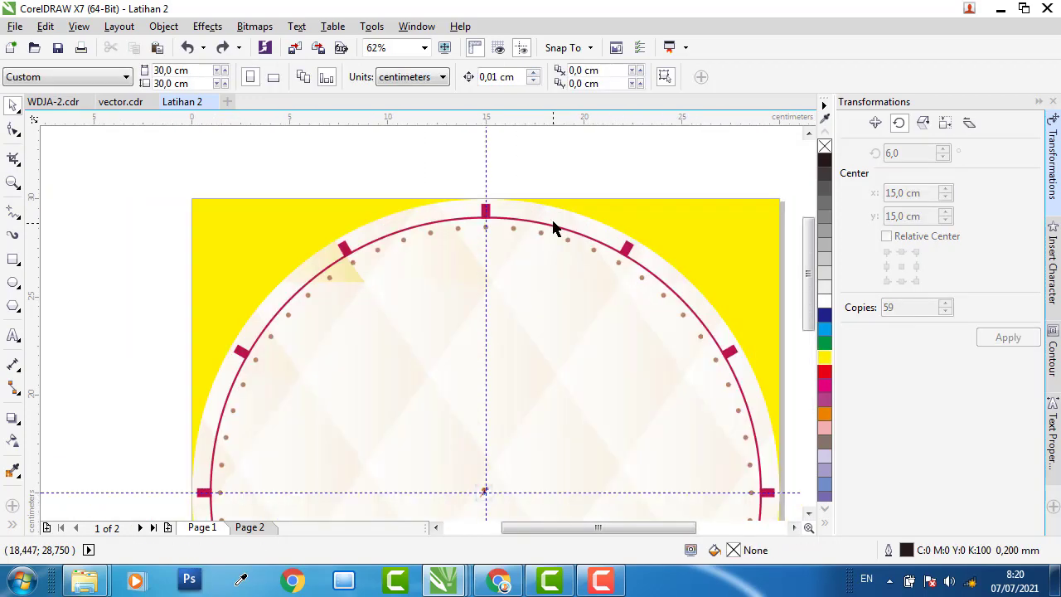
# In WDJA-2.cdr, ungroup the set of twelve crimson hour numerals on Page 2 and deselect them
pyautogui.click(53, 102)
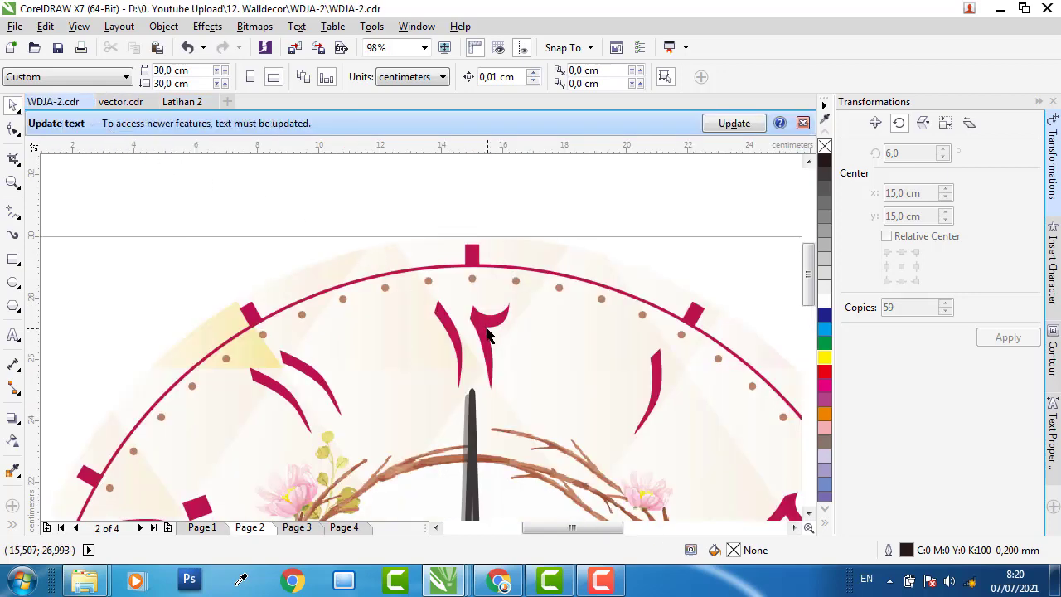
pyautogui.click(481, 313)
pyautogui.scroll(-4, 481, 308)
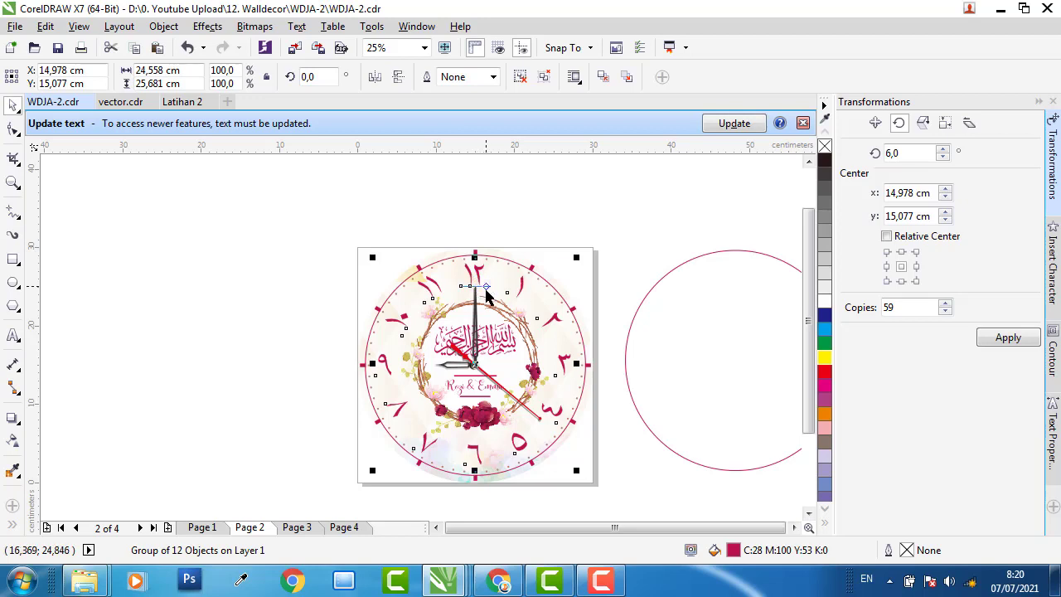
pyautogui.click(519, 78)
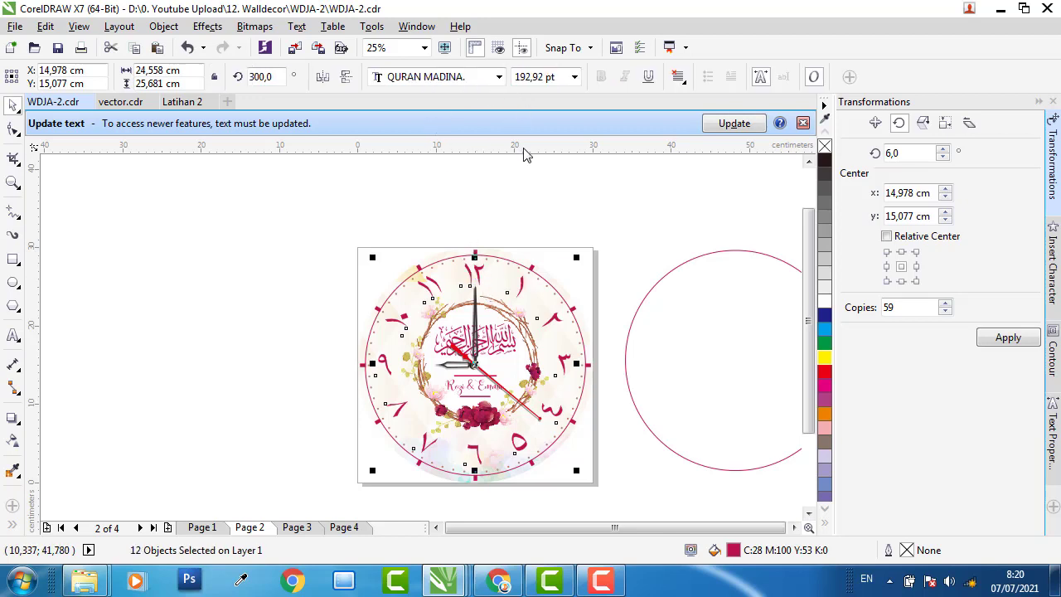
pyautogui.click(478, 199)
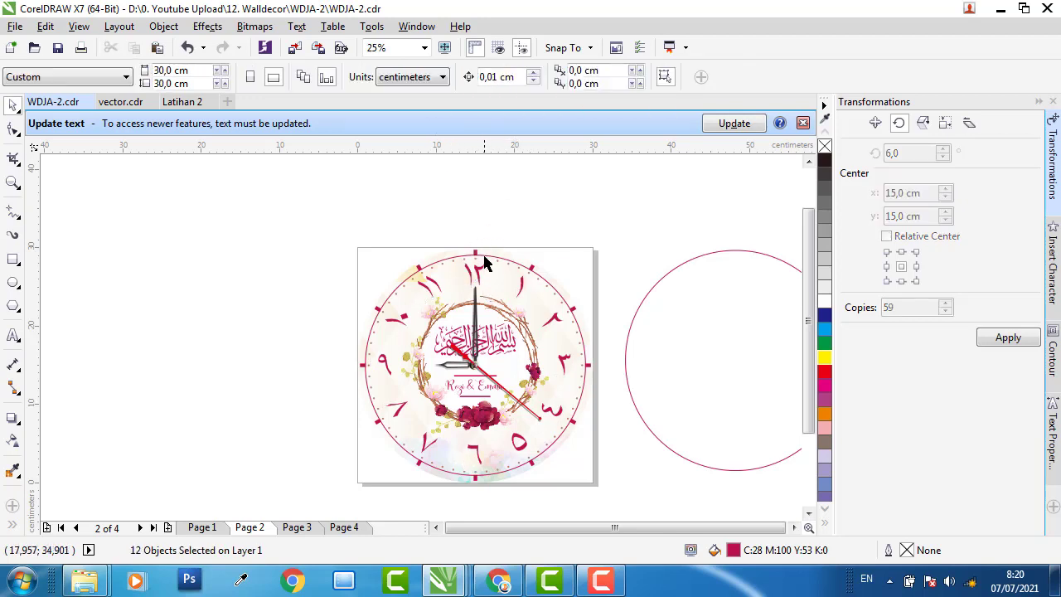
# Copy the font size value of the 12 o'clock numeral in WDJA-2.cdr and deselect the numeral
pyautogui.click(479, 274)
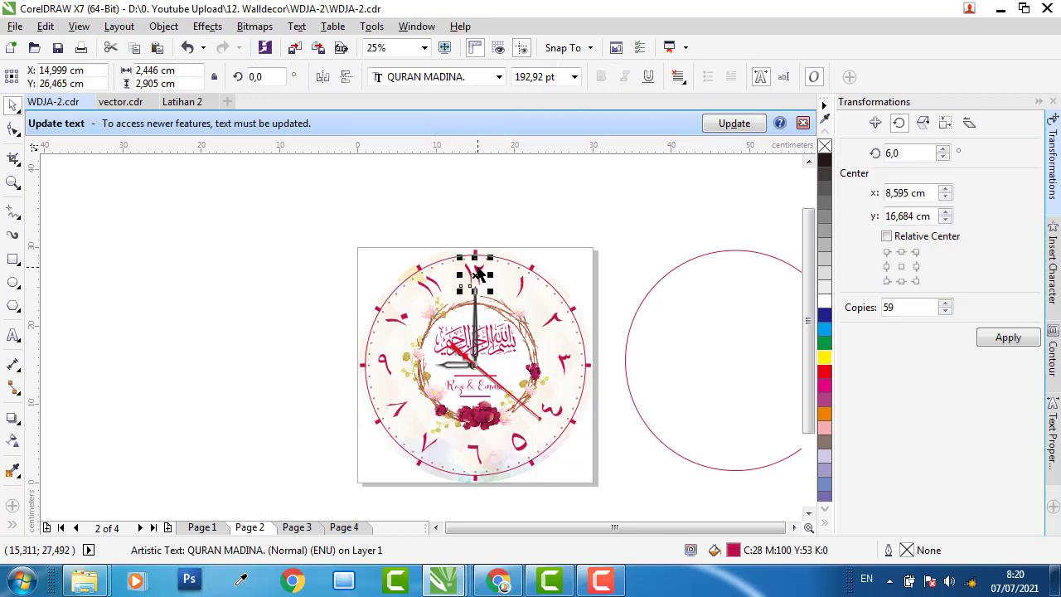
pyautogui.click(557, 77)
pyautogui.rightClick(554, 76)
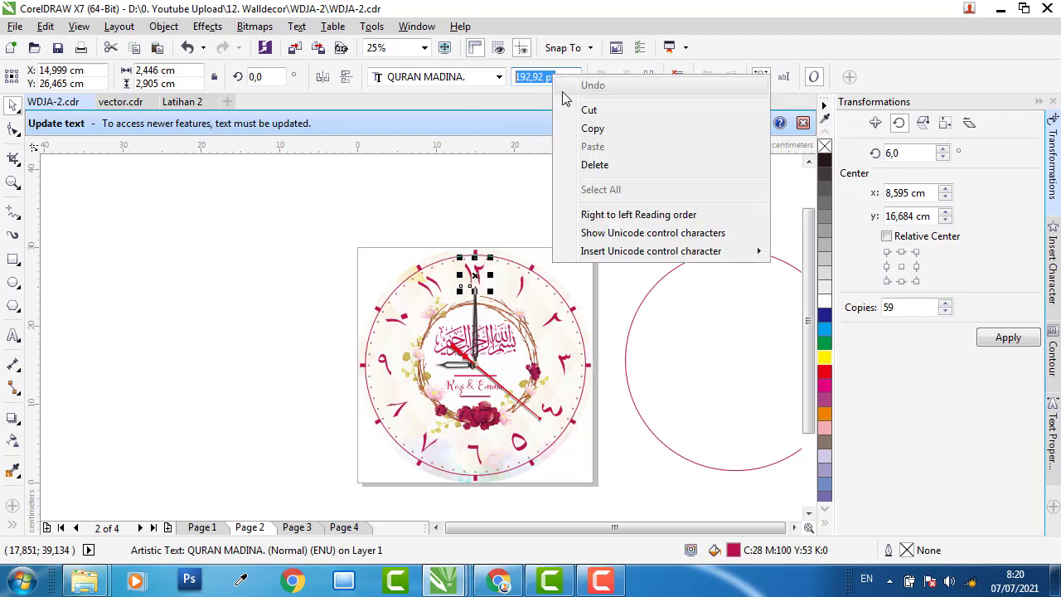
pyautogui.click(581, 135)
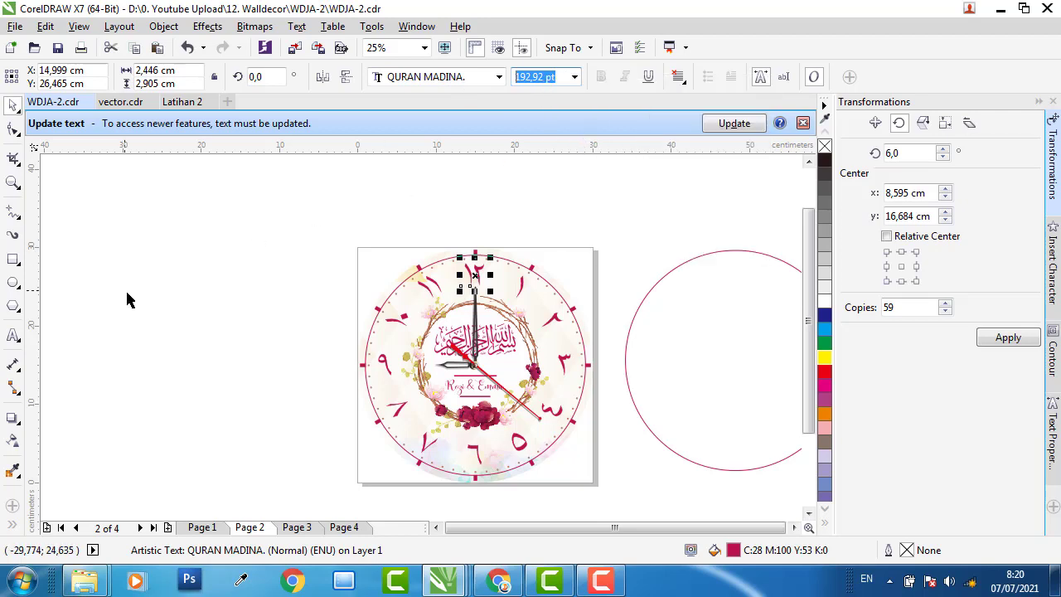
pyautogui.press('Escape')
# Add the artistic text 12 inside the clock face on Page 1 of Latihan 2
pyautogui.click(14, 336)
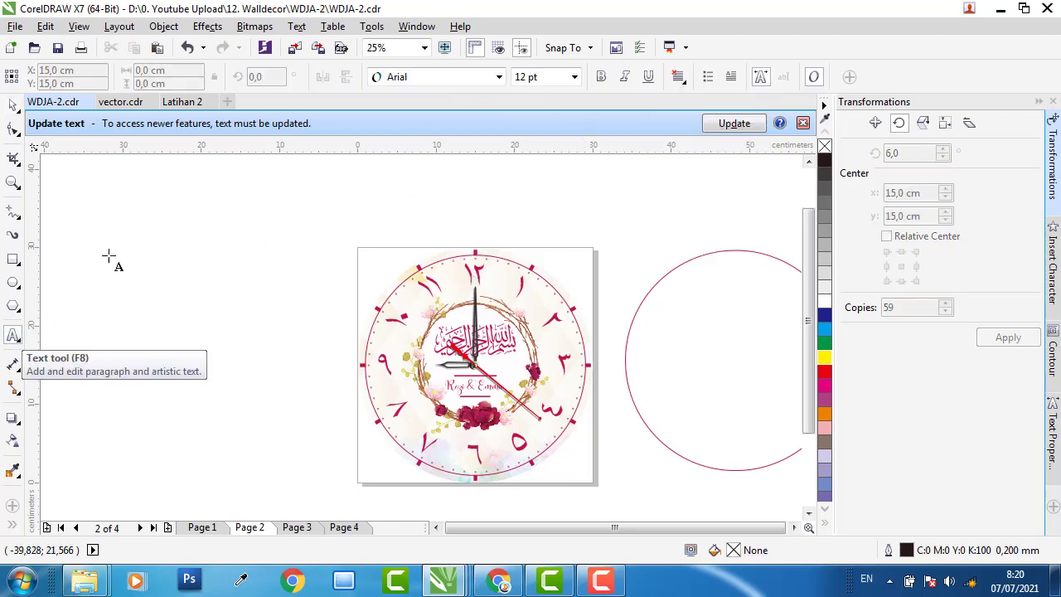
pyautogui.click(183, 102)
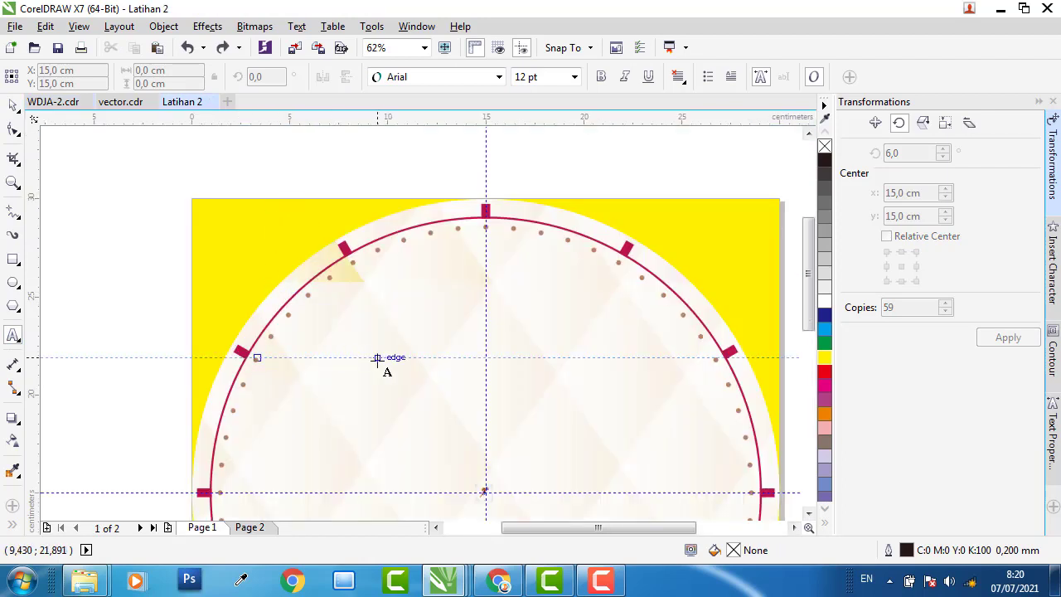
pyautogui.click(369, 384)
pyautogui.write('12')
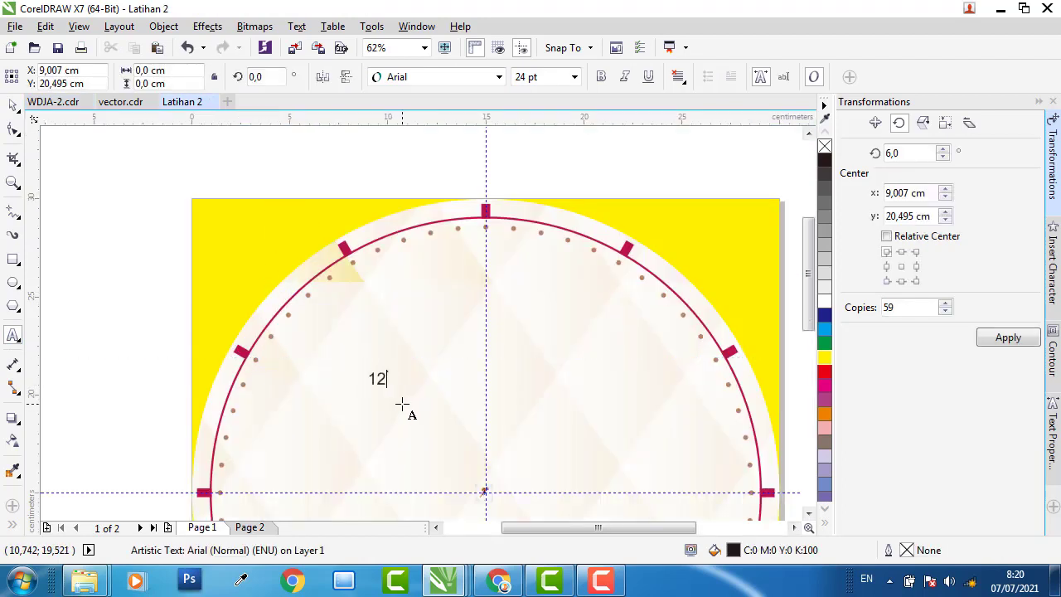
# Set the 12 text to the copied 192,92 pt size and the QURAN MADINA font
pyautogui.click(13, 108)
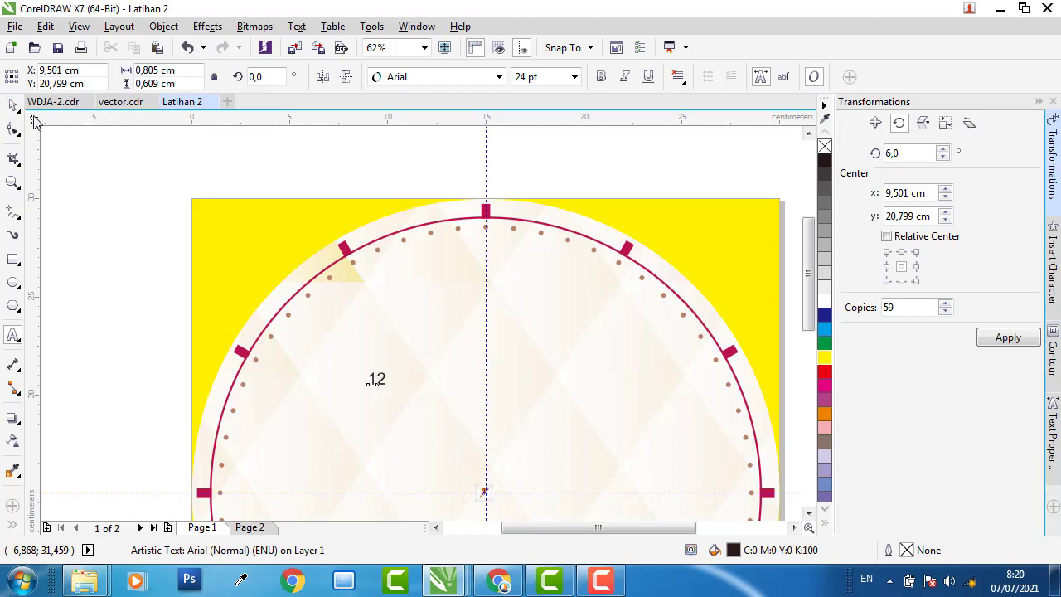
pyautogui.click(379, 369)
pyautogui.click(535, 77)
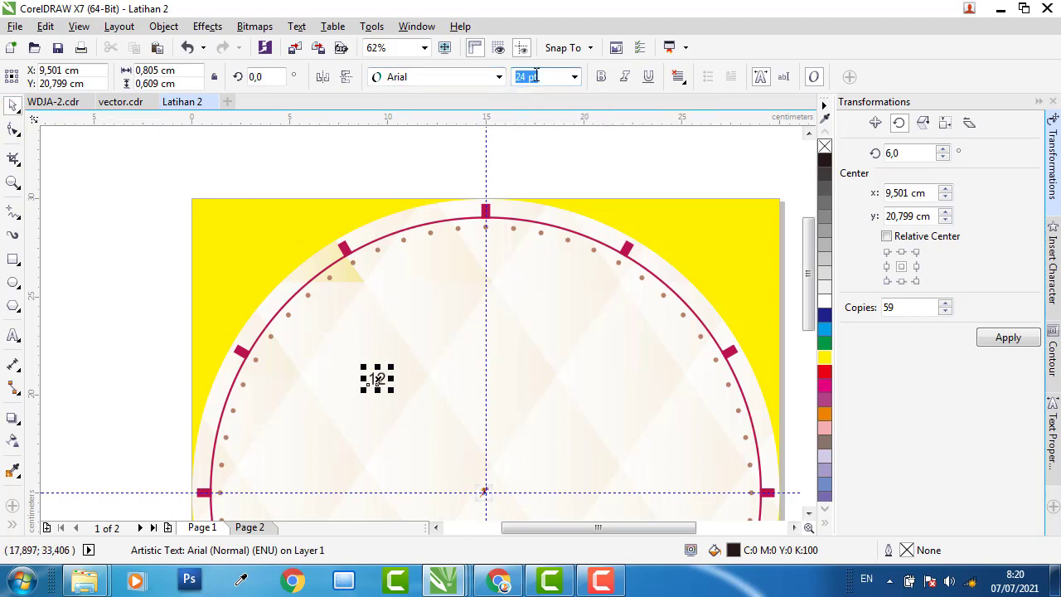
pyautogui.rightClick(535, 74)
pyautogui.click(576, 145)
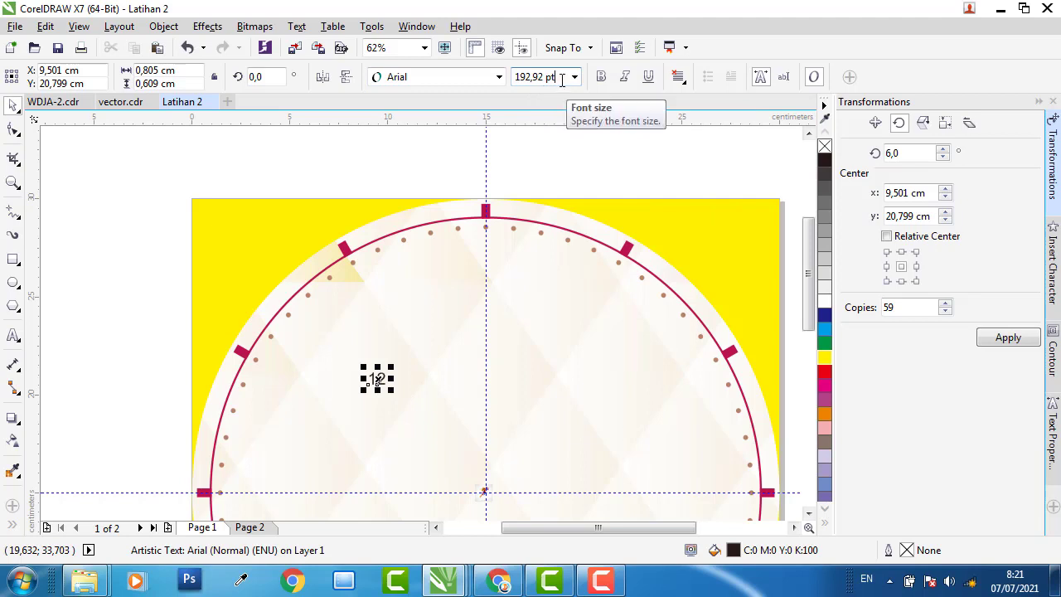
pyautogui.press('Return')
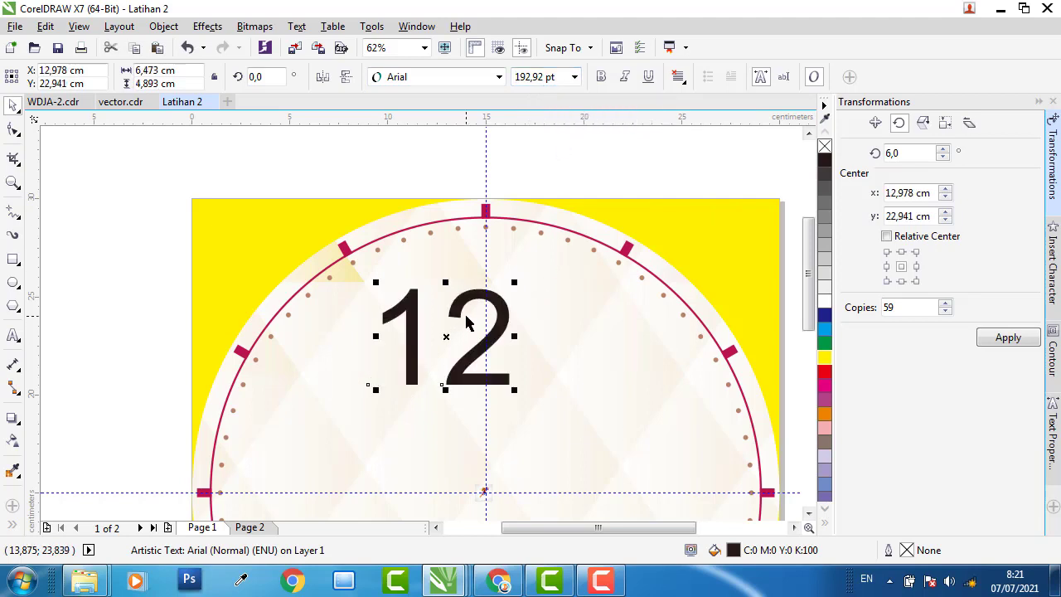
pyautogui.click(499, 76)
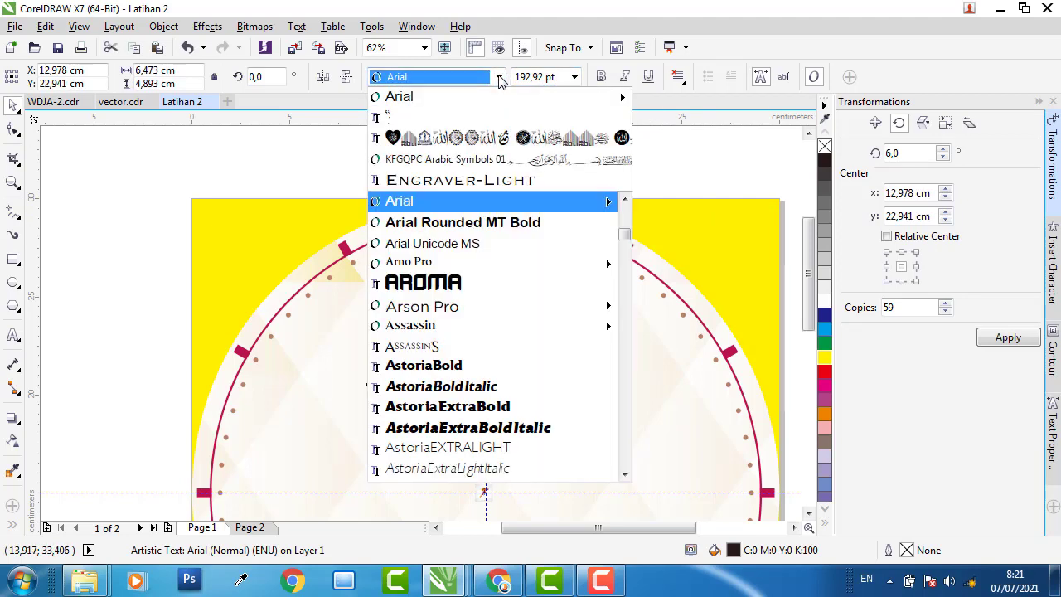
pyautogui.click(407, 120)
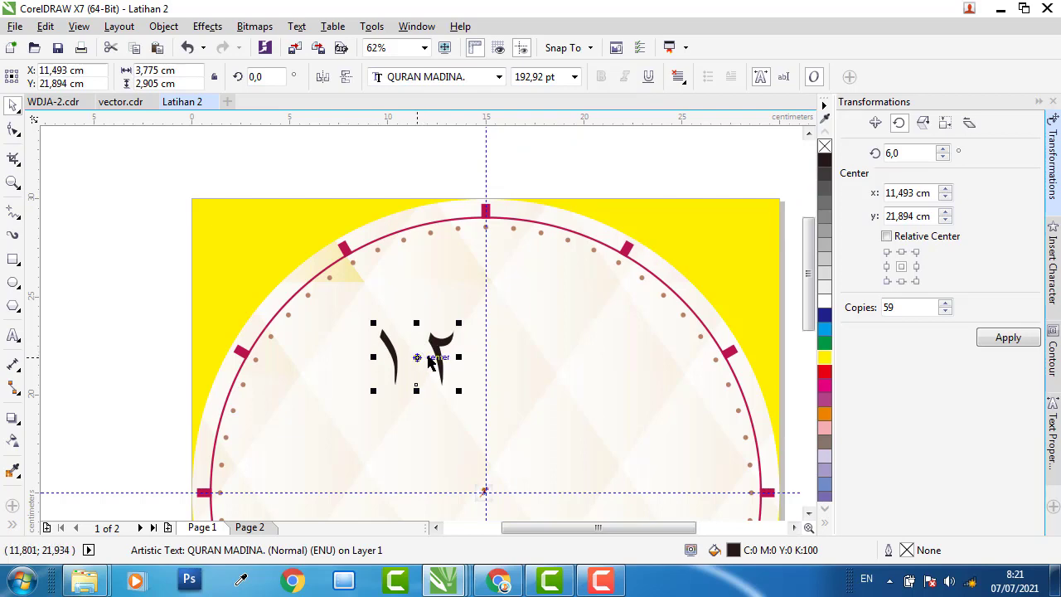
# Check the character spacing in the text properties of the 12 o'clock numeral in WDJA-2.cdr
pyautogui.click(55, 102)
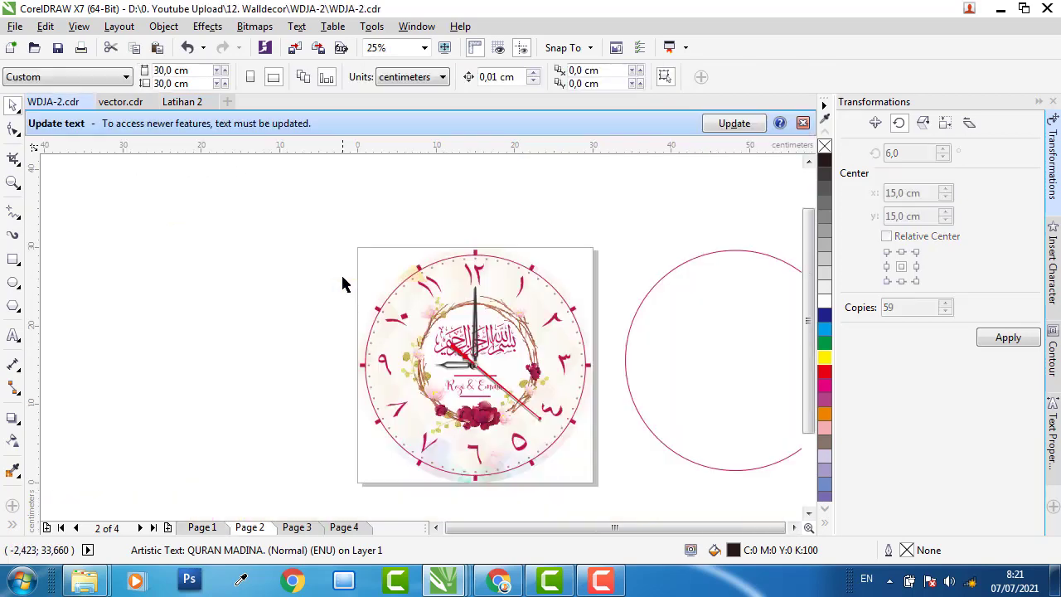
pyautogui.scroll(4, 477, 266)
pyautogui.click(469, 267)
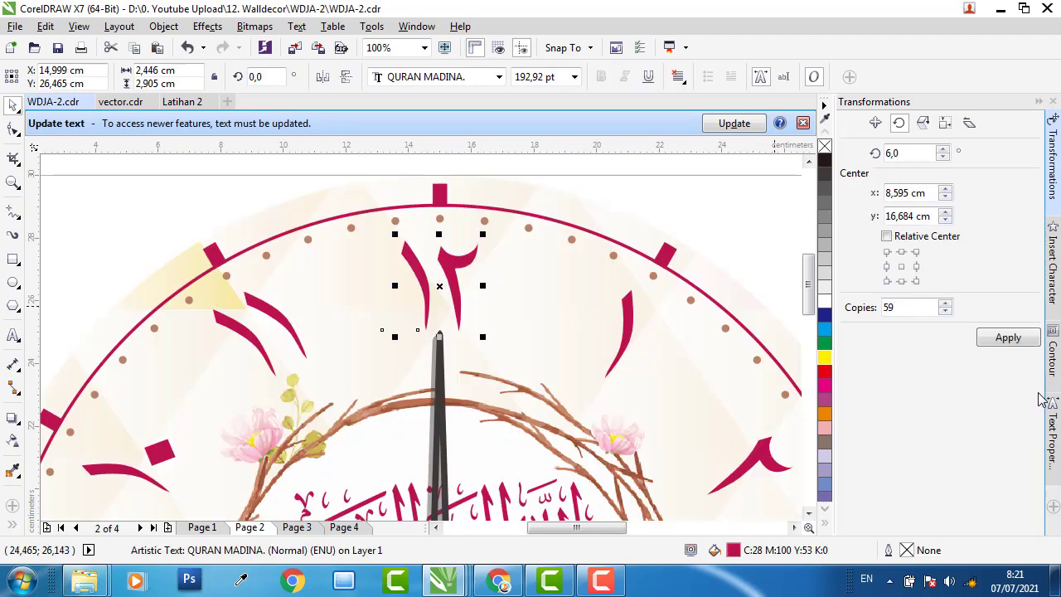
pyautogui.click(1053, 427)
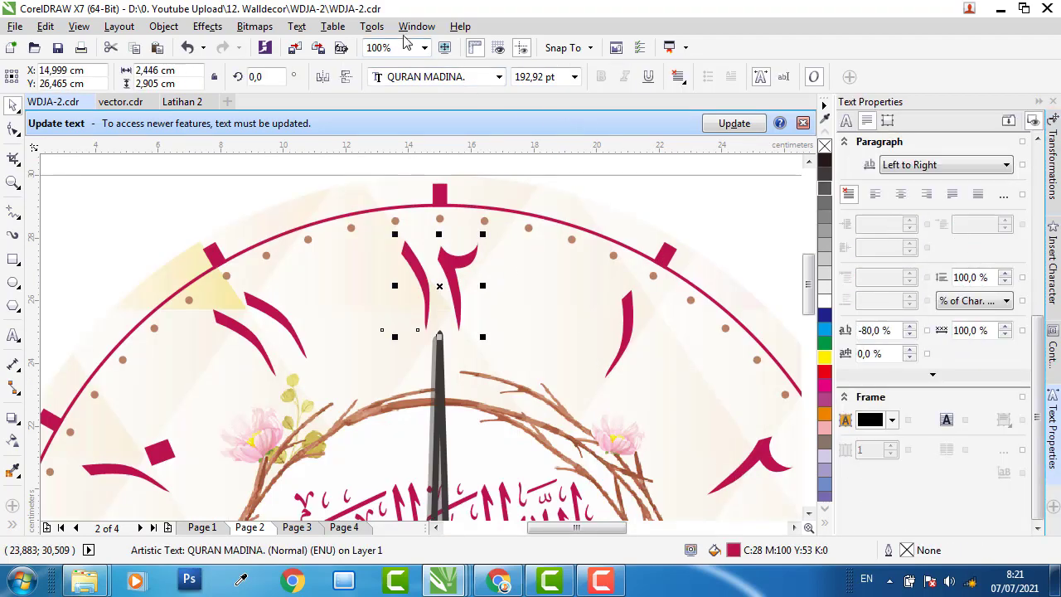
pyautogui.click(298, 26)
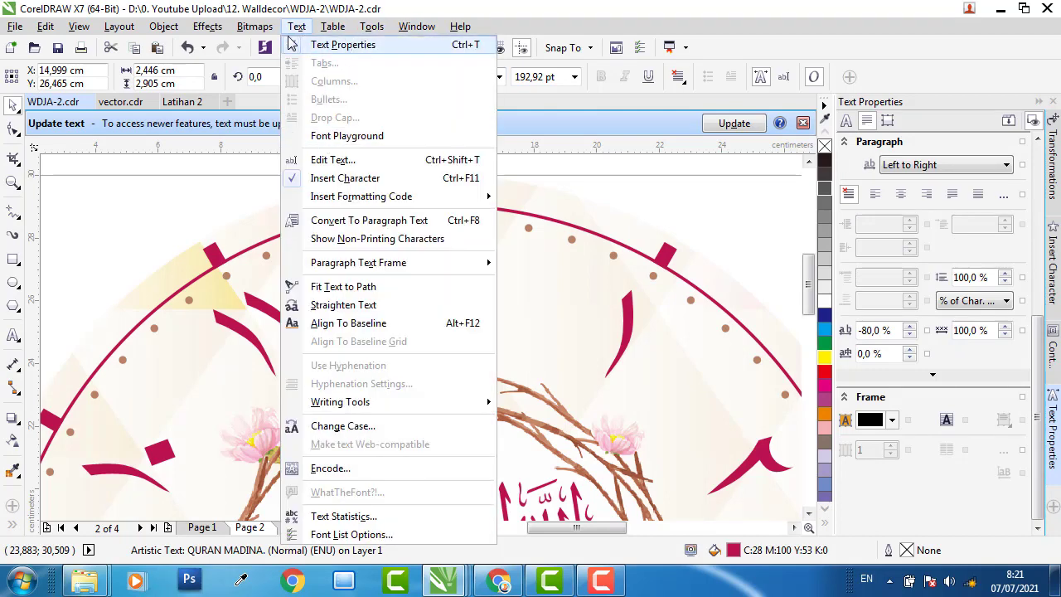
pyautogui.click(710, 16)
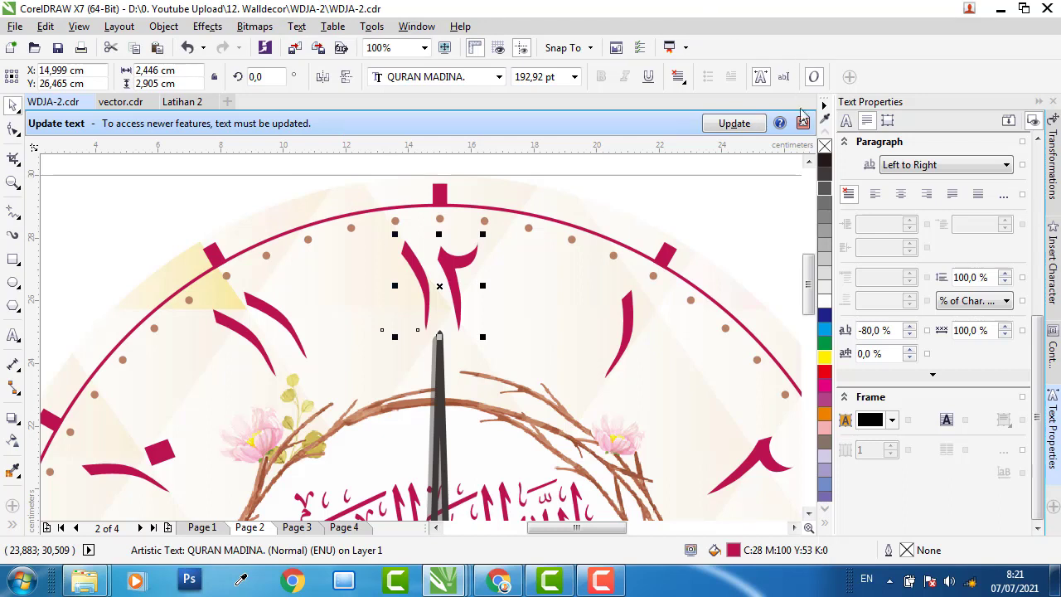
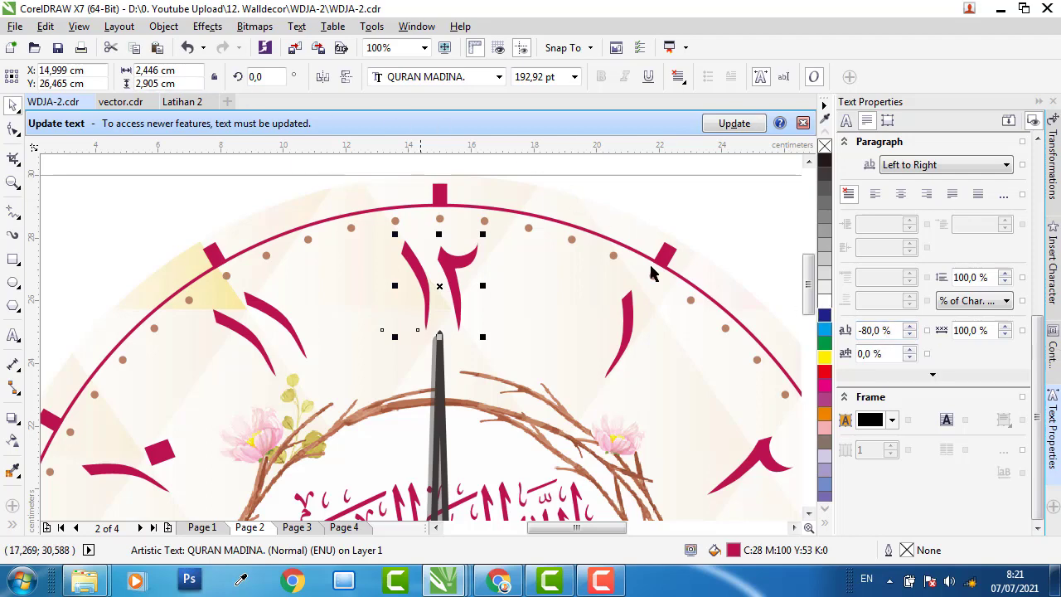
# Set the character spacing of the 12 numeral in Latihan 2 to -80 %
pyautogui.click(184, 105)
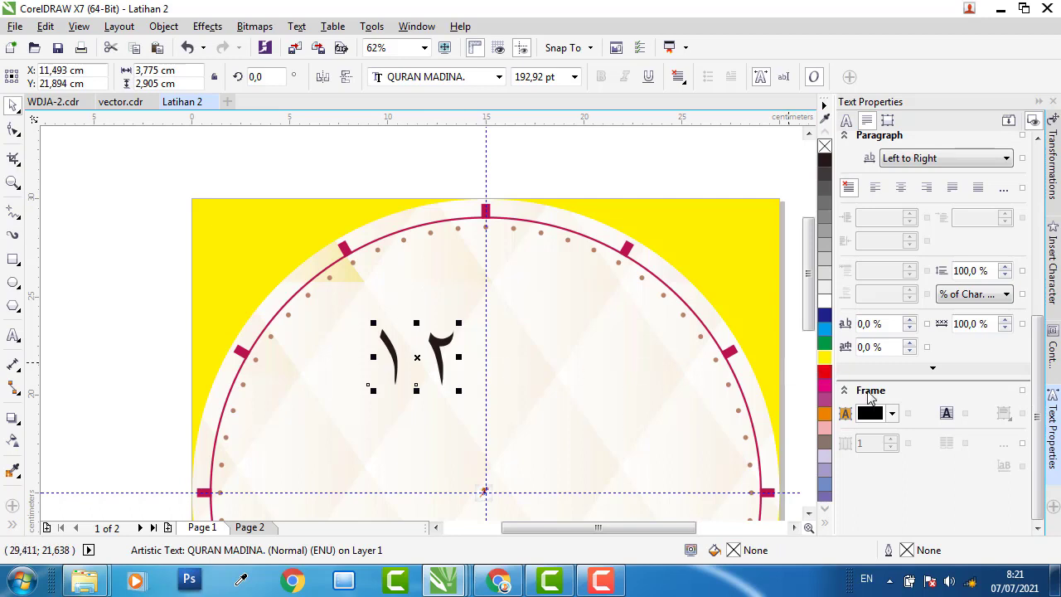
pyautogui.click(861, 328)
pyautogui.write('-8')
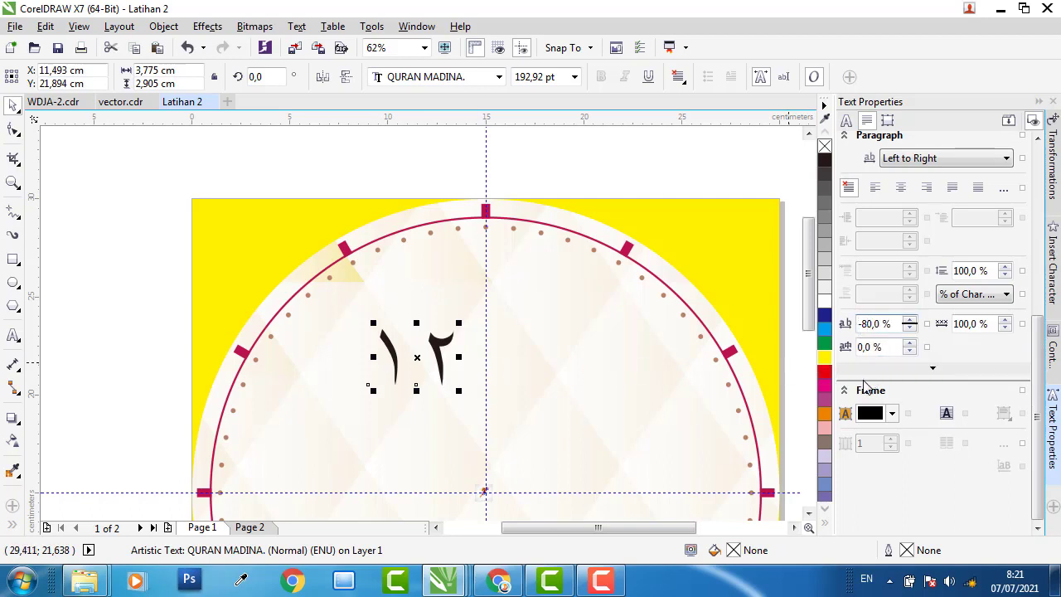
pyautogui.press('Return')
# Move the 12 numeral just below the topmost minute dot and center it horizontally on the yellow square
pyautogui.moveTo(429, 341)
pyautogui.mouseDown()
pyautogui.moveTo(520, 218)
pyautogui.moveTo(507, 249)
pyautogui.mouseUp()
pyautogui.keyDown('shift'); pyautogui.click(706, 211); pyautogui.keyUp('shift')
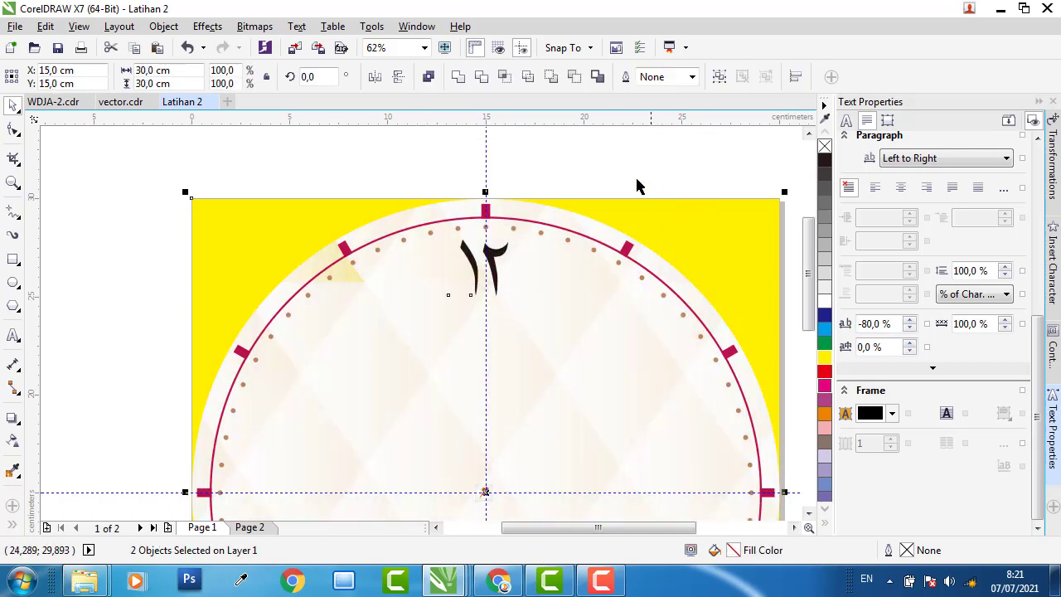
pyautogui.press('c')
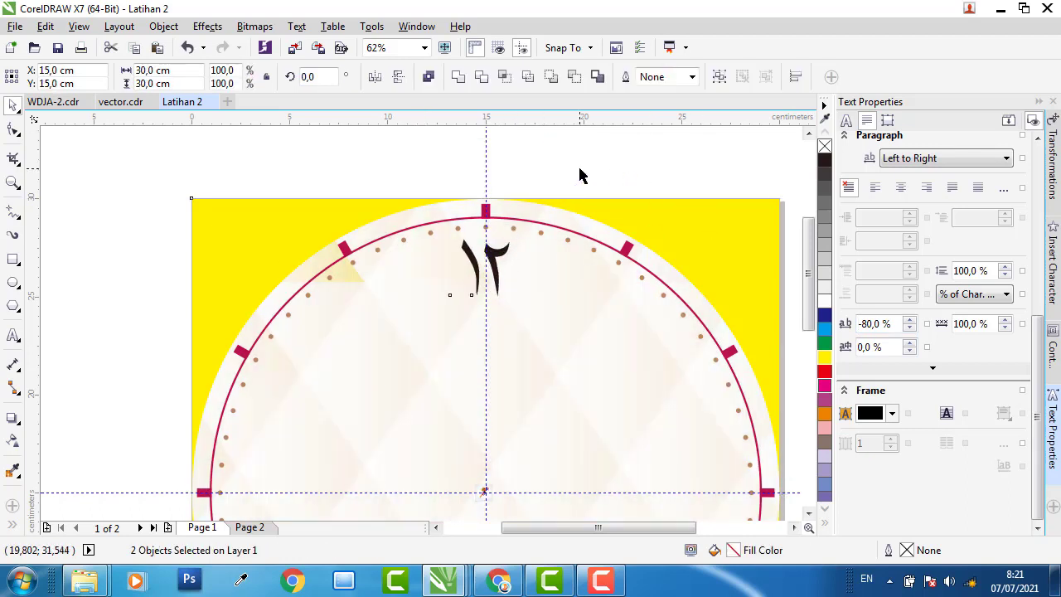
pyautogui.click(581, 174)
# Sample the crimson color of the clock ring and apply it to the 12 numeral
pyautogui.click(491, 246)
pyautogui.scroll(2, 492, 246)
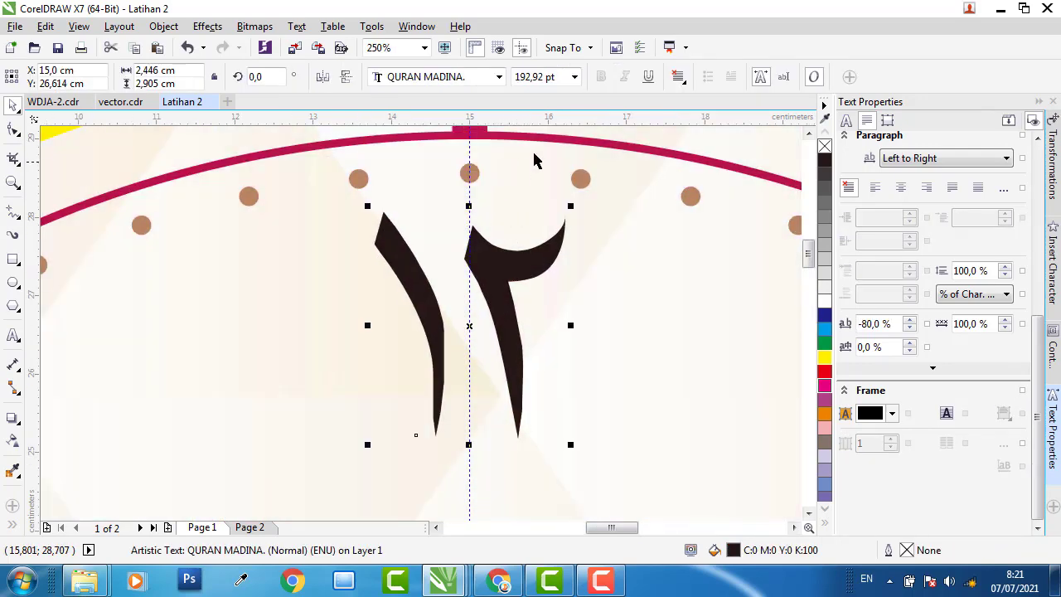
pyautogui.click(12, 473)
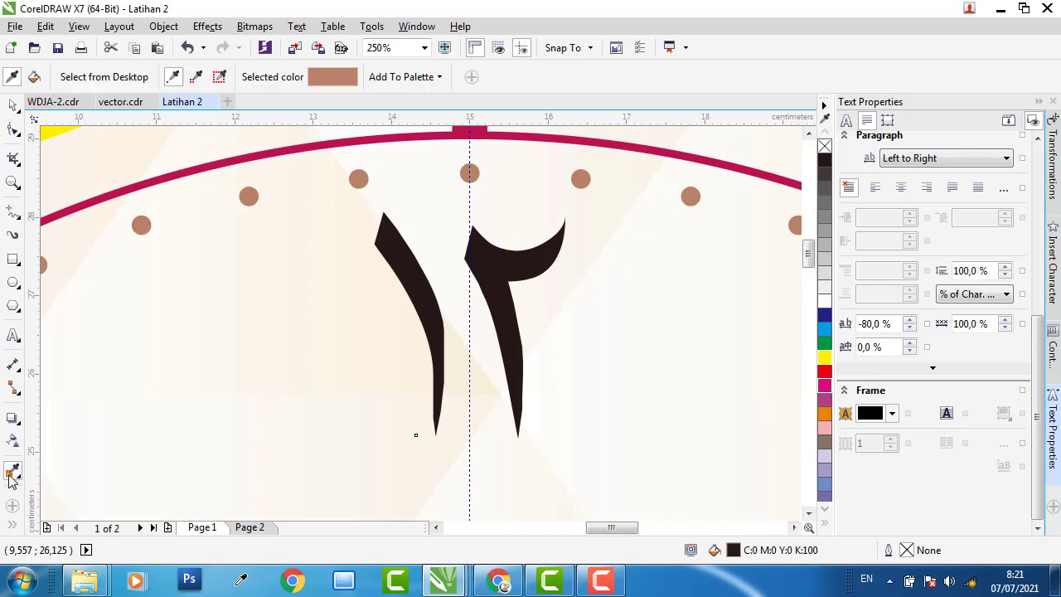
pyautogui.click(233, 165)
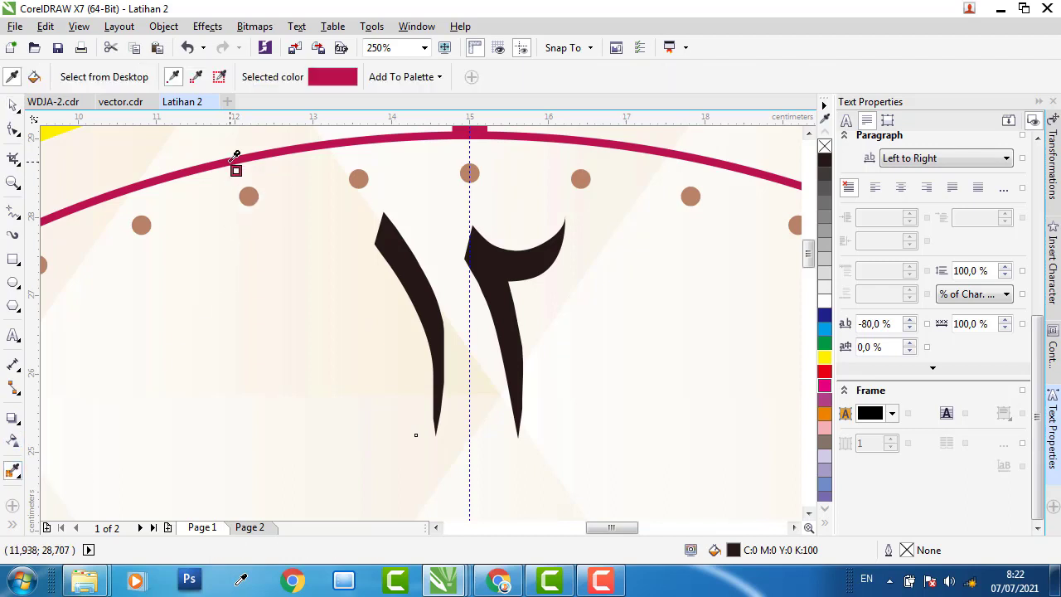
pyautogui.click(387, 259)
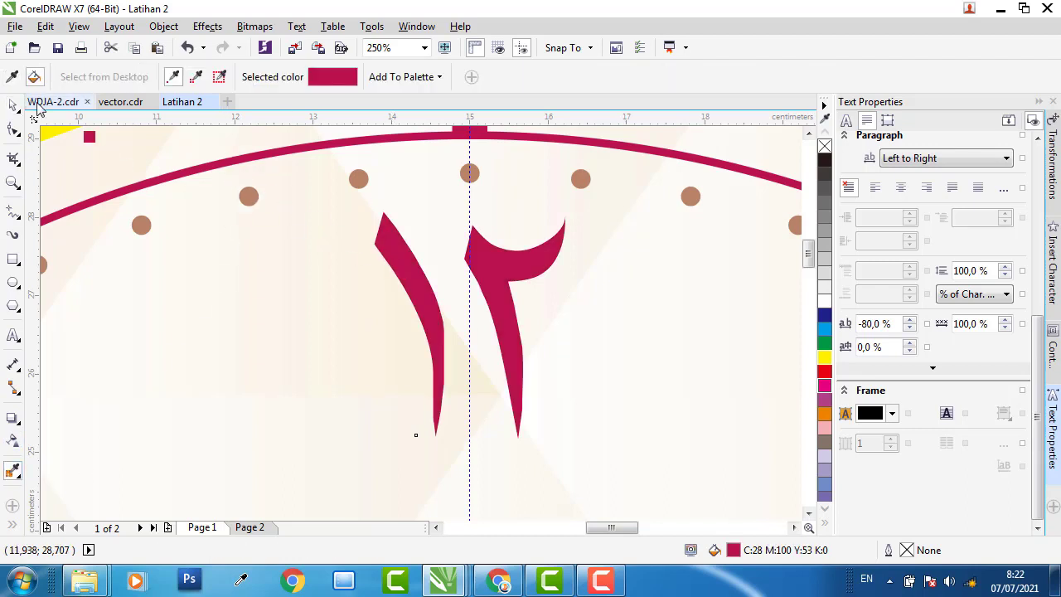
pyautogui.click(12, 105)
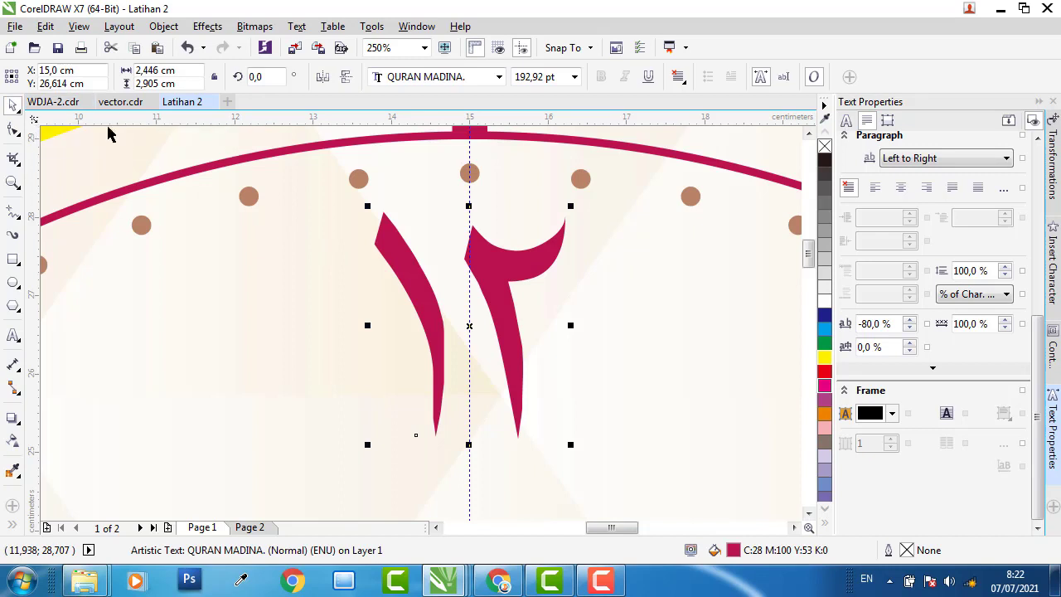
# Compare with the numeral's placement in WDJA-2.cdr and move the 12 in Latihan 2 slightly down to about Y 26,43 cm
pyautogui.click(57, 102)
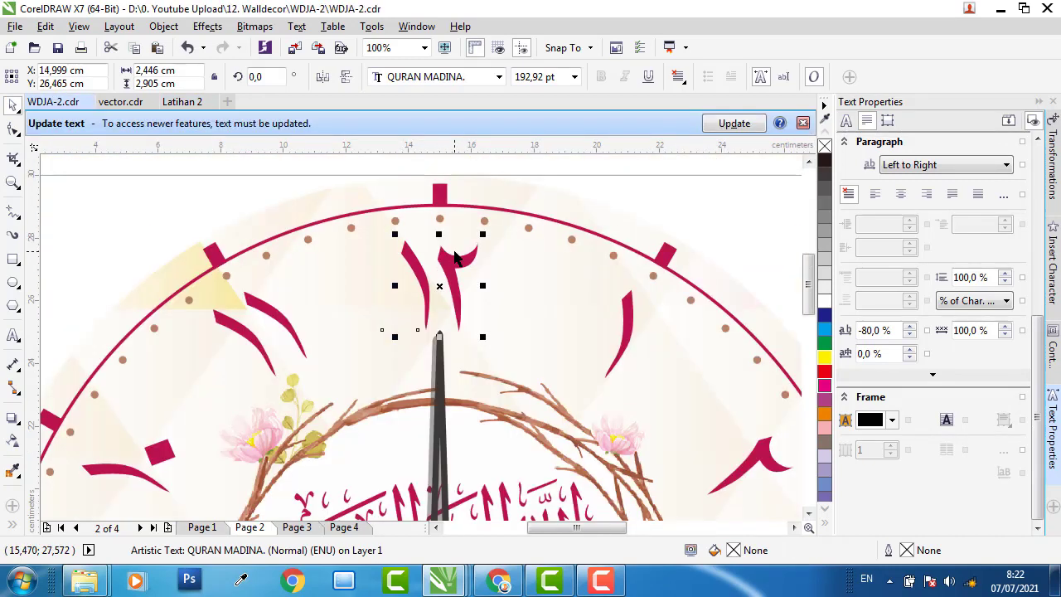
pyautogui.scroll(2, 449, 241)
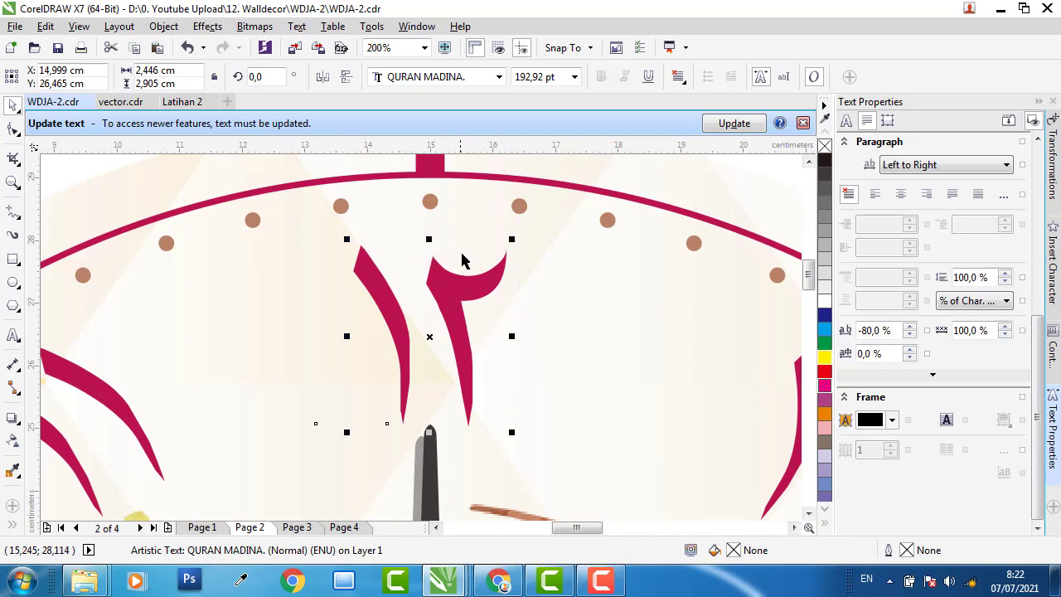
pyautogui.click(182, 101)
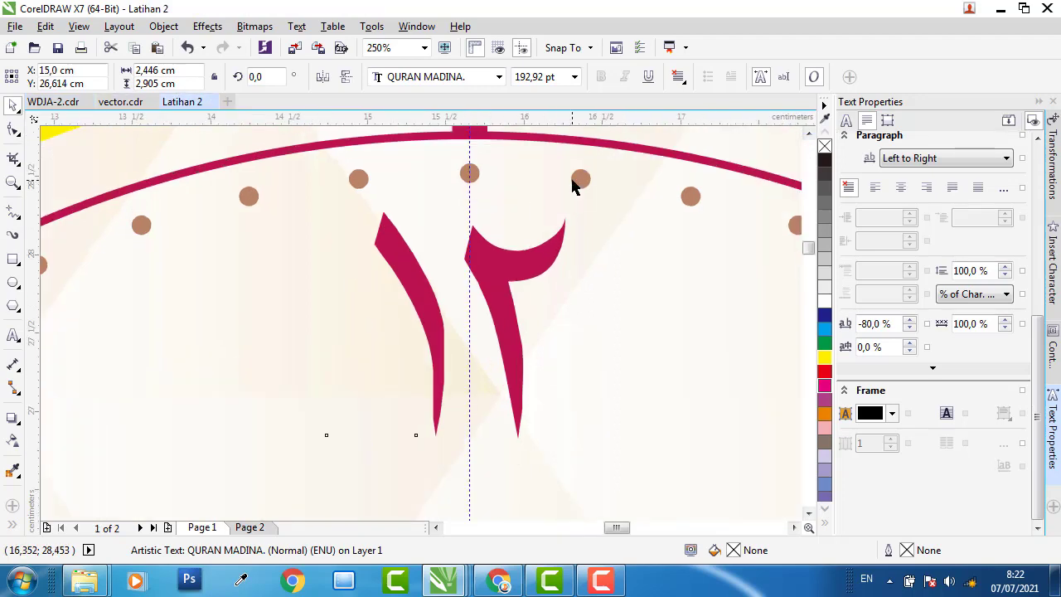
pyautogui.scroll(2, 581, 177)
pyautogui.moveTo(395, 318); pyautogui.dragTo(393, 346)
pyautogui.scroll(-6, 381, 303)
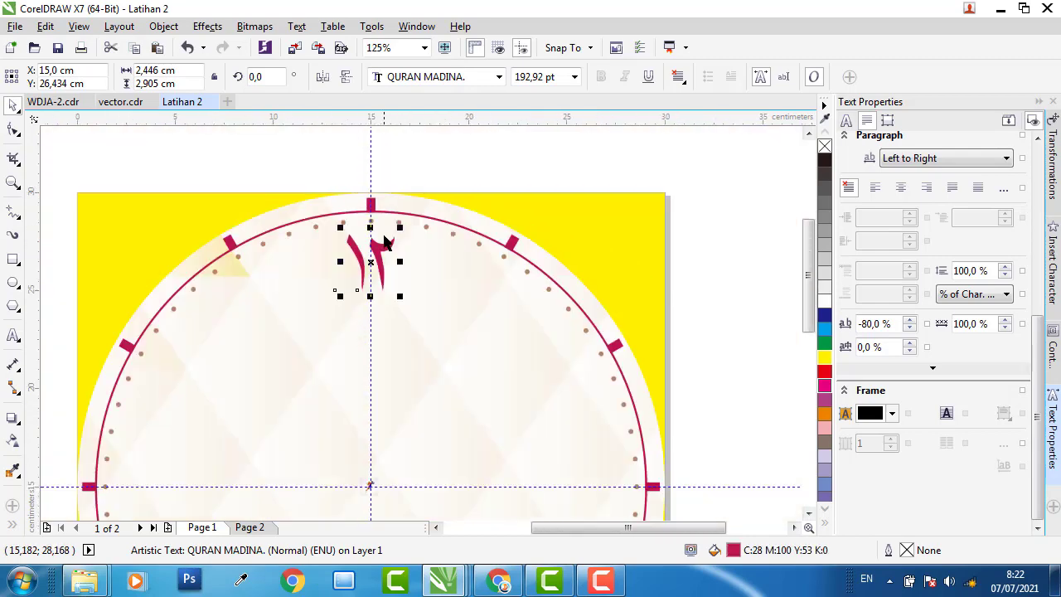
# Move the rotation center of the 12 numeral to the clock's center at the intersection of the two guidelines
pyautogui.click(473, 170)
pyautogui.scroll(-1, 485, 234)
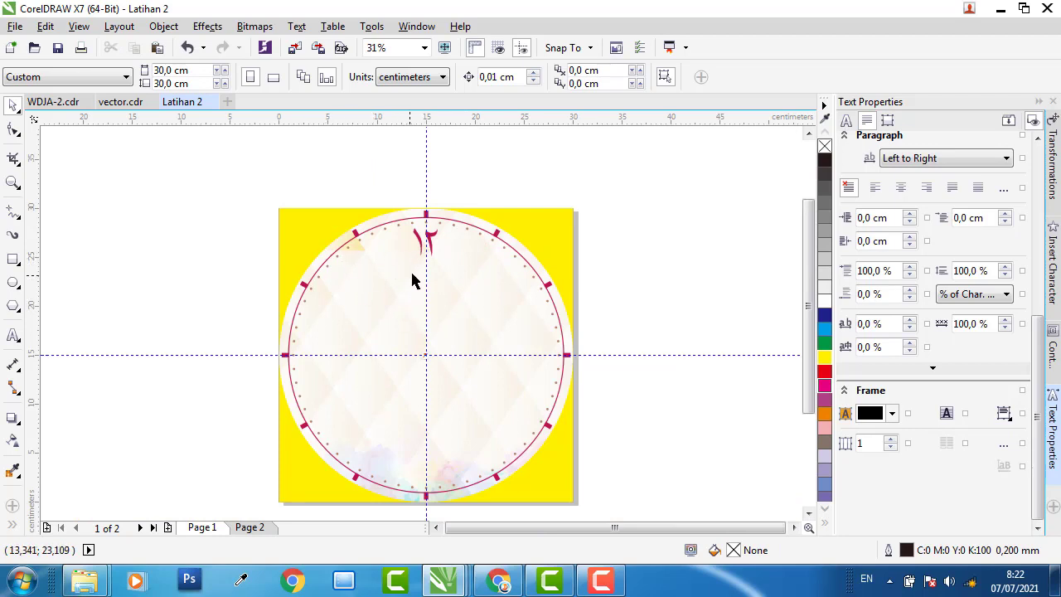
pyautogui.click(433, 241)
pyautogui.click(426, 243)
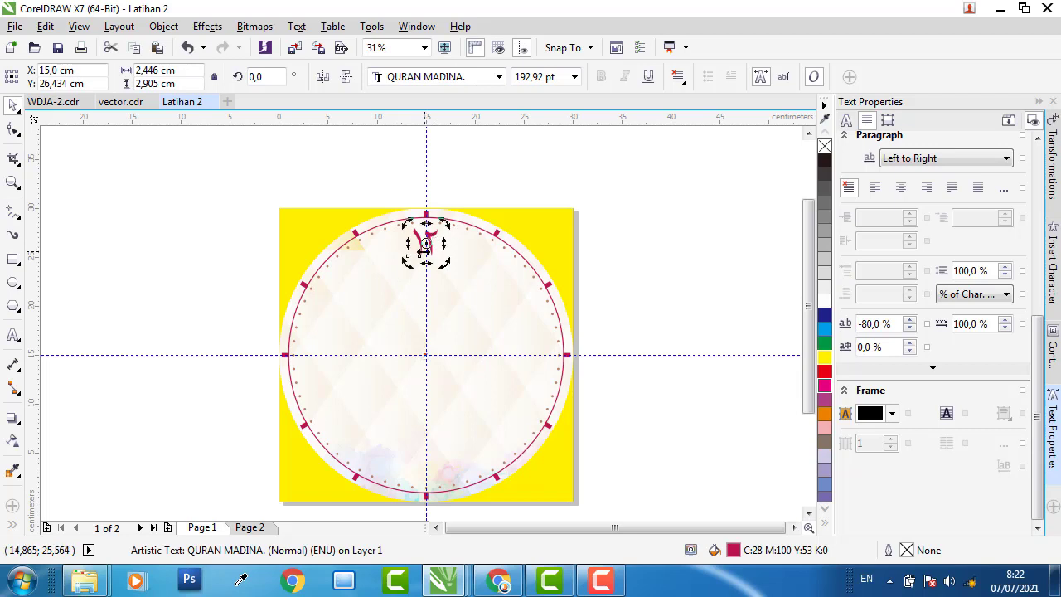
pyautogui.moveTo(426, 243); pyautogui.dragTo(428, 258)
pyautogui.moveTo(426, 323); pyautogui.dragTo(424, 349)
pyautogui.scroll(1, 432, 345)
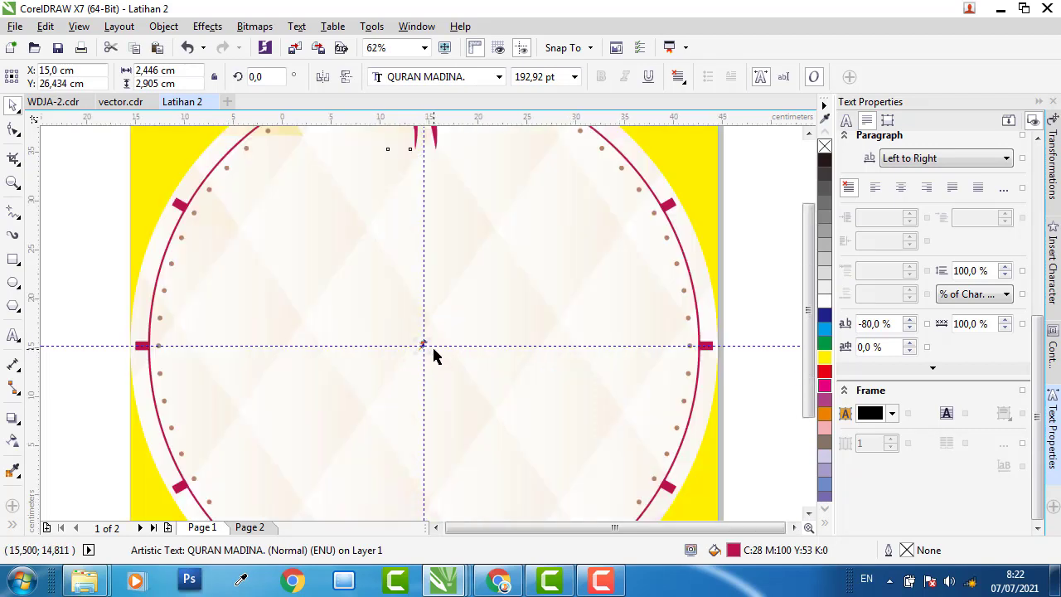
pyautogui.scroll(-2, 432, 344)
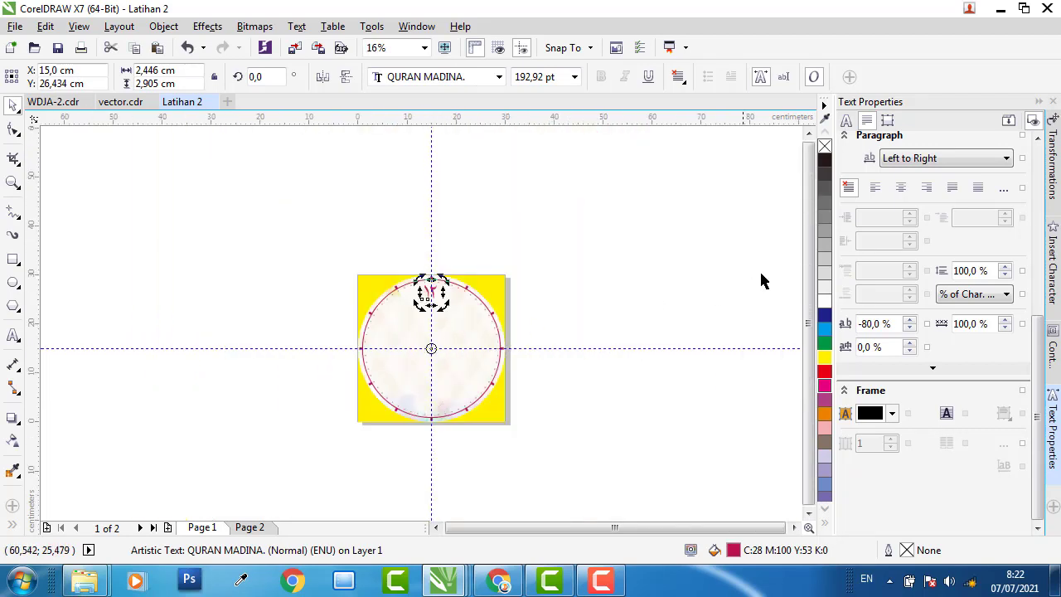
# Rotate the 12 numeral by 30° around the clock center at X 15, Y 15 cm with 11 copies
pyautogui.click(1053, 166)
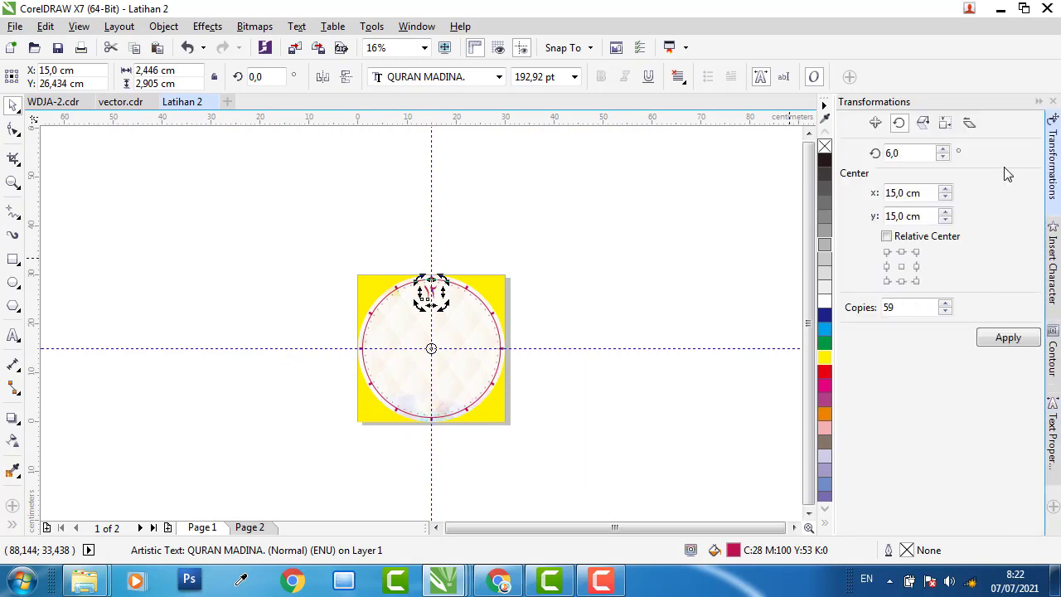
pyautogui.doubleClick(894, 154)
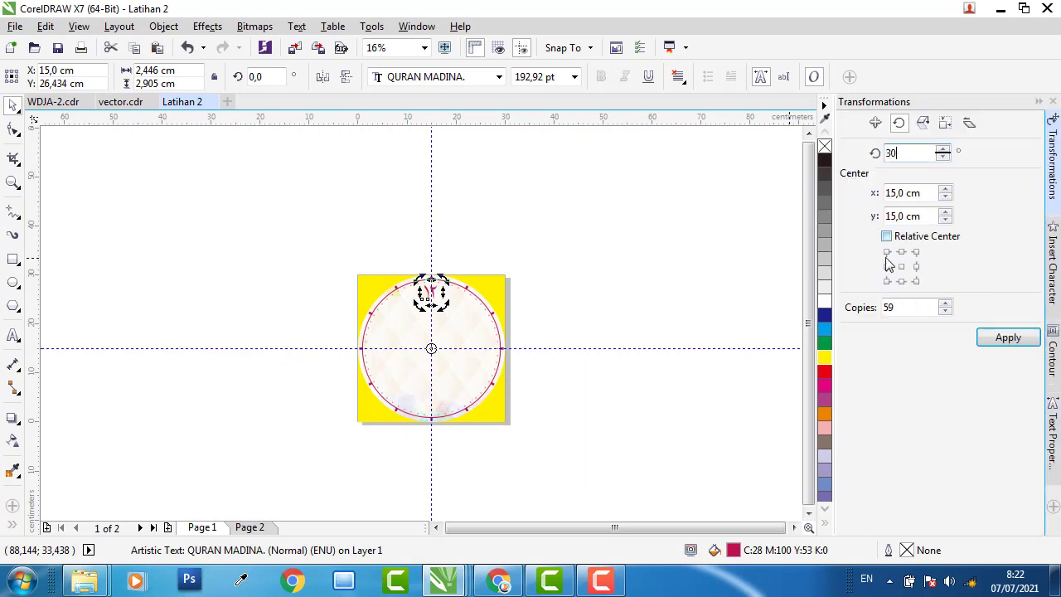
pyautogui.doubleClick(904, 307)
pyautogui.write('11')
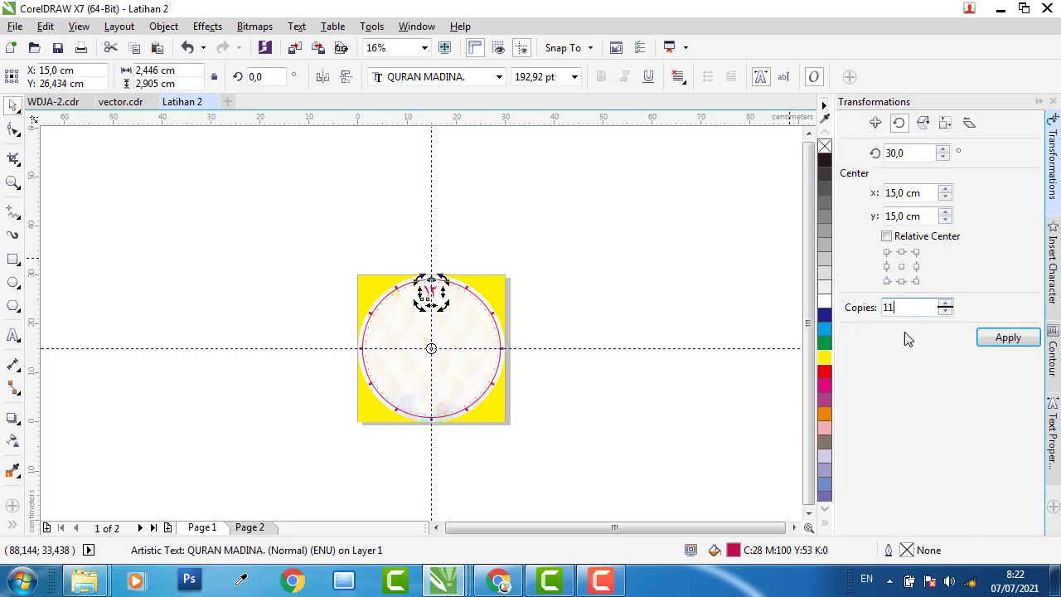
pyautogui.click(1024, 348)
pyautogui.scroll(2, 414, 332)
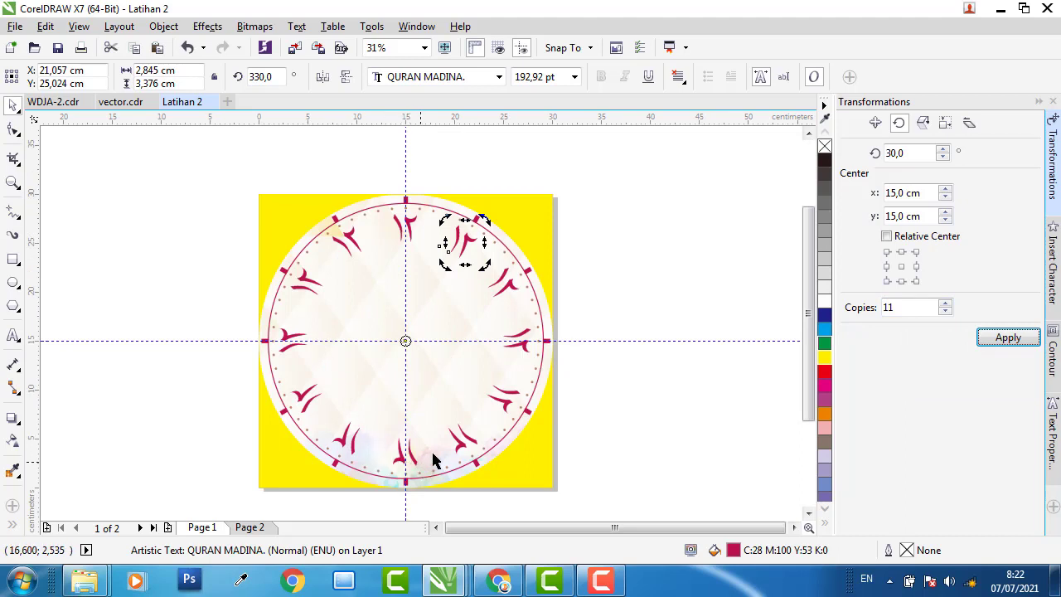
# Switch to WDJA-2.cdr and examine how the hour numerals are arranged and oriented around the reference clock
pyautogui.click(58, 101)
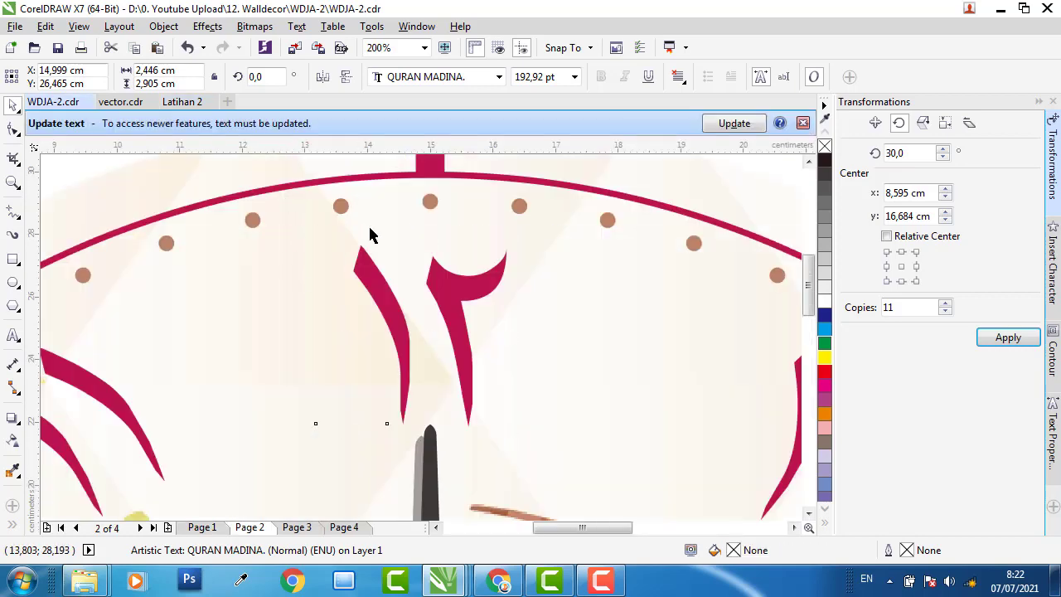
pyautogui.scroll(-2, 404, 218)
pyautogui.click(221, 354)
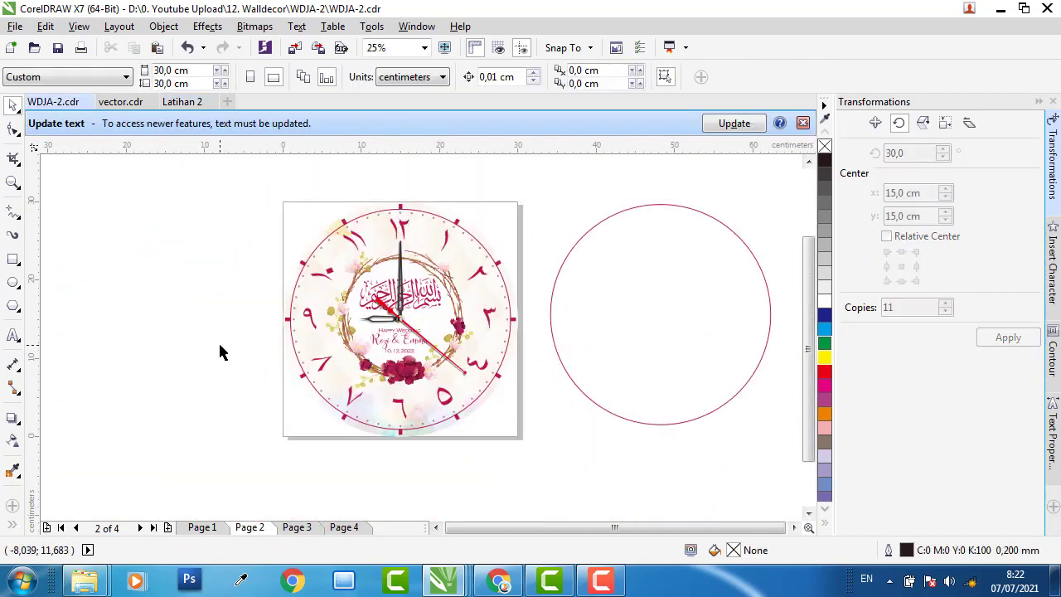
pyautogui.moveTo(523, 439); pyautogui.dragTo(580, 441)
pyautogui.moveTo(211, 286); pyautogui.dragTo(566, 337)
pyautogui.moveTo(578, 173); pyautogui.dragTo(239, 293)
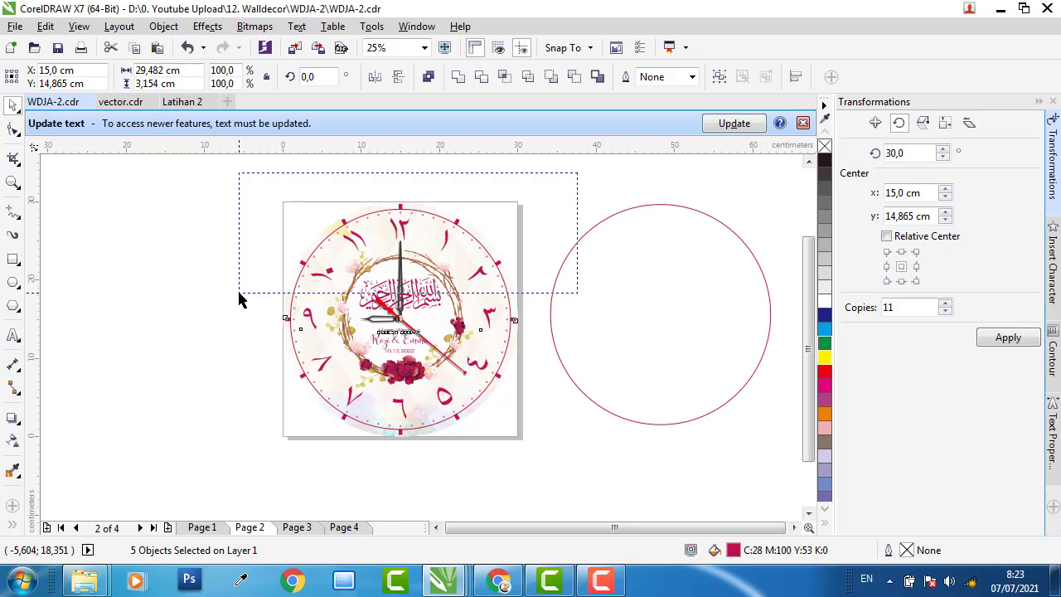
pyautogui.moveTo(238, 298); pyautogui.dragTo(398, 183)
# Return to Latihan 2 and undo the rotated copies of the 12 numeral
pyautogui.click(187, 103)
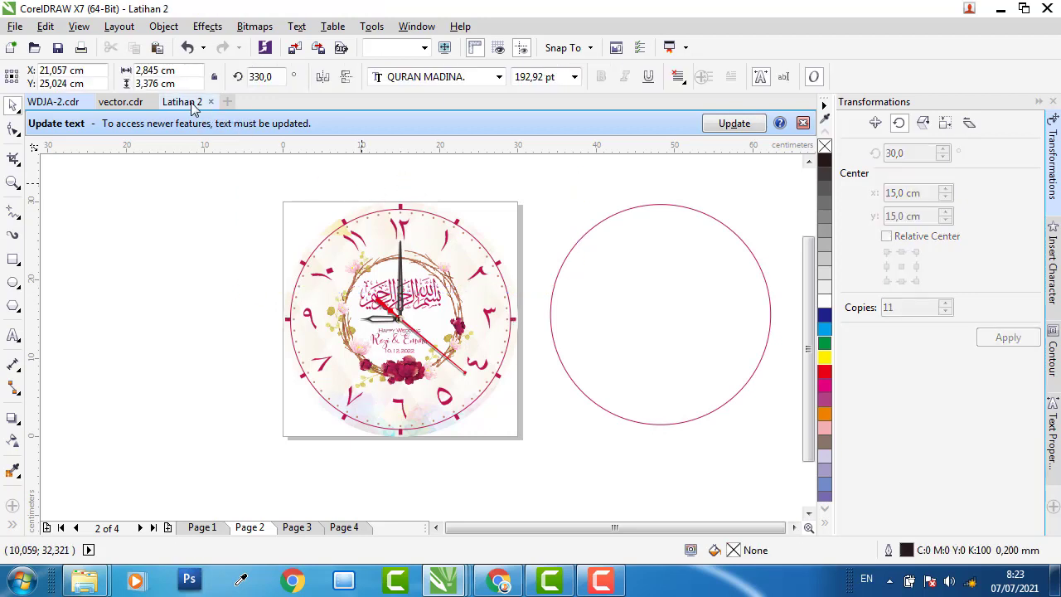
pyautogui.click(137, 238)
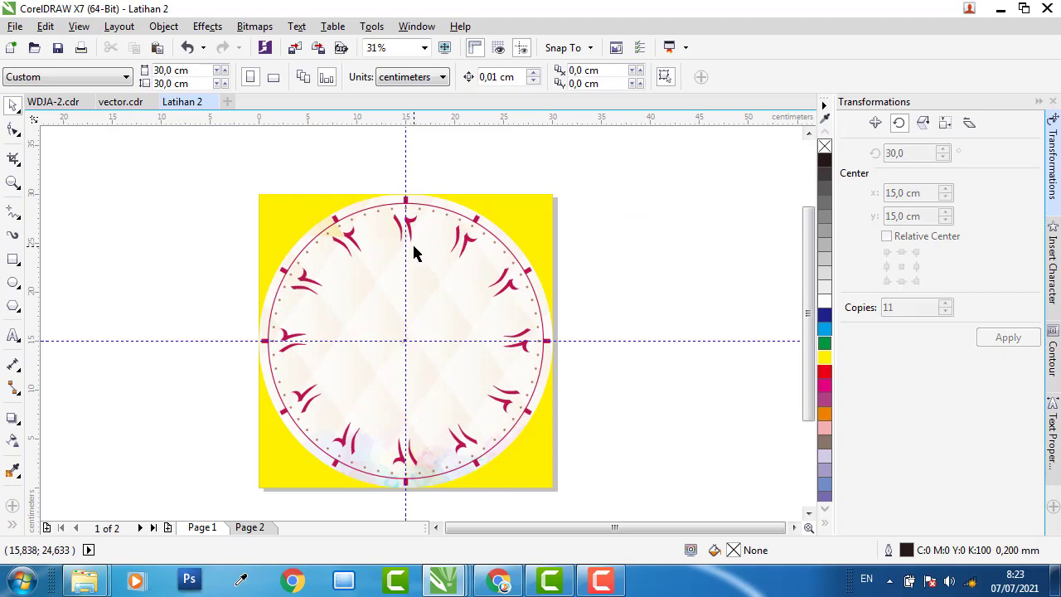
pyautogui.click(187, 47)
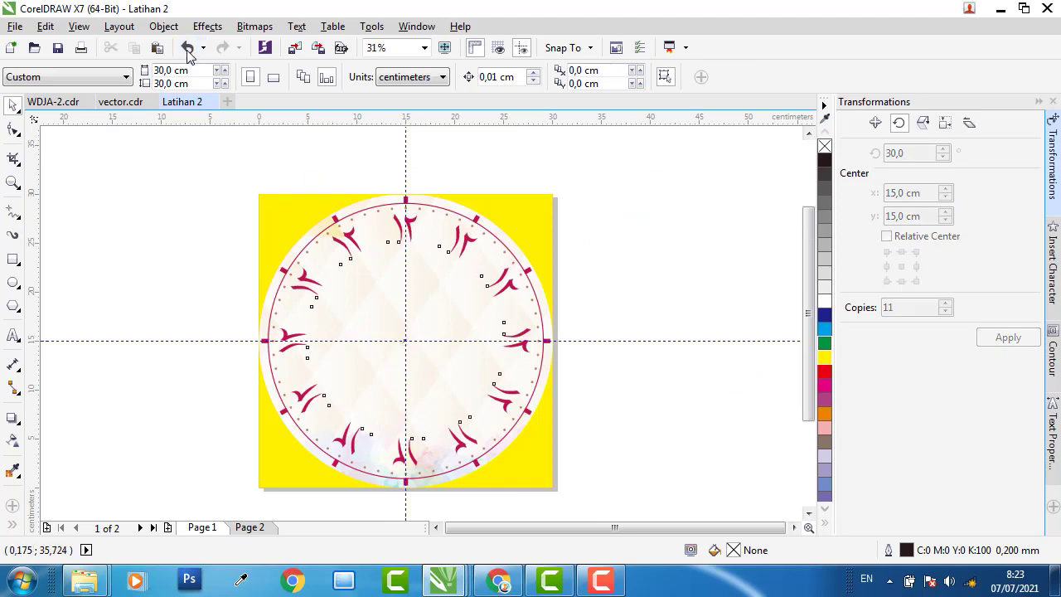
pyautogui.scroll(2, 406, 228)
# Change the top numeral's text from 12 to ١١ and center it horizontally on the yellow square
pyautogui.click(405, 225)
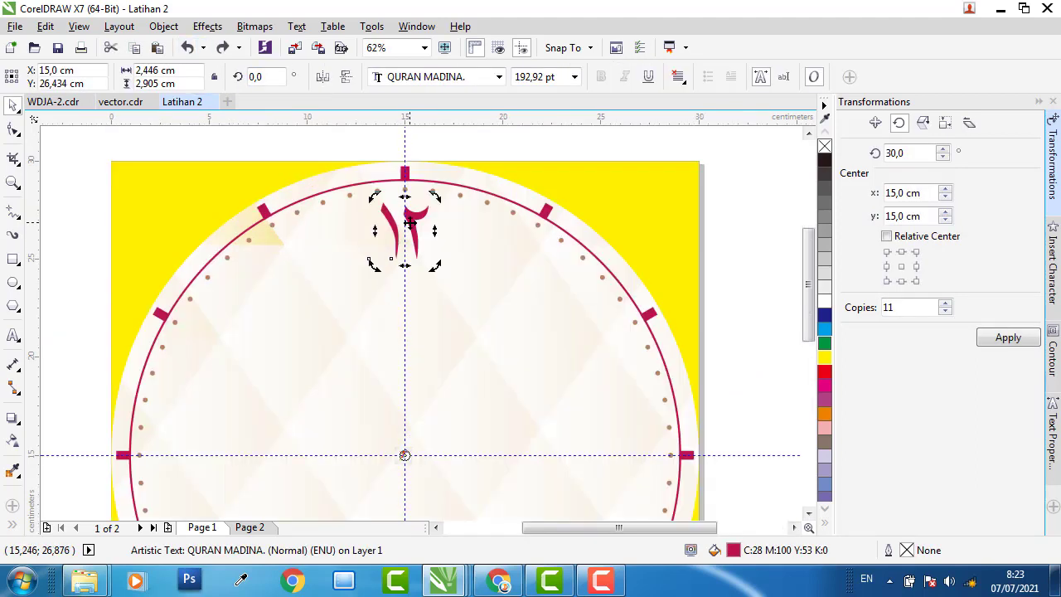
pyautogui.doubleClick(408, 224)
pyautogui.hotkey('ctrl', 'a')
pyautogui.write('١١')
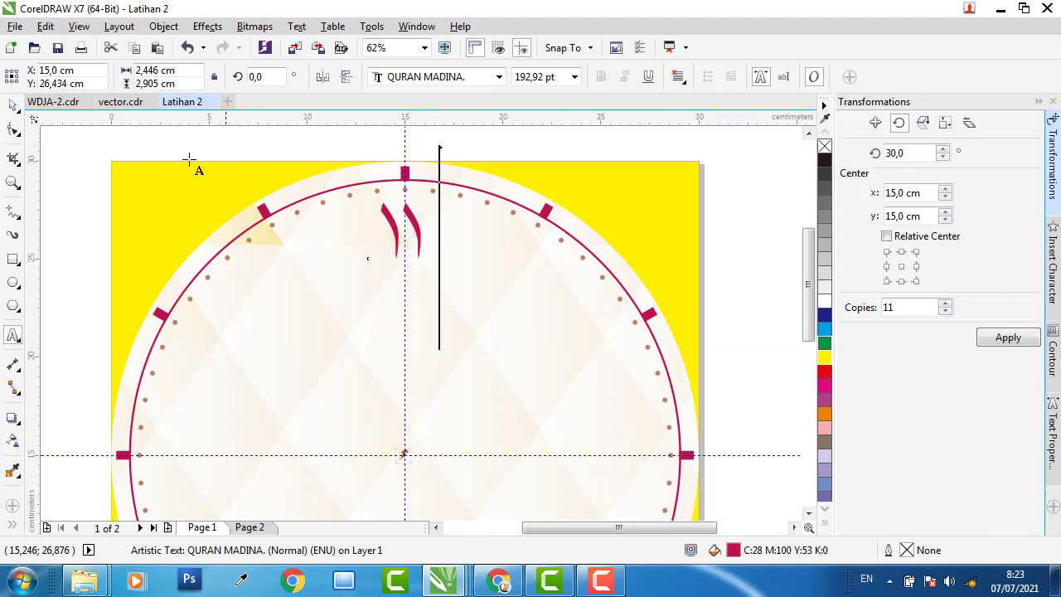
pyautogui.click(14, 104)
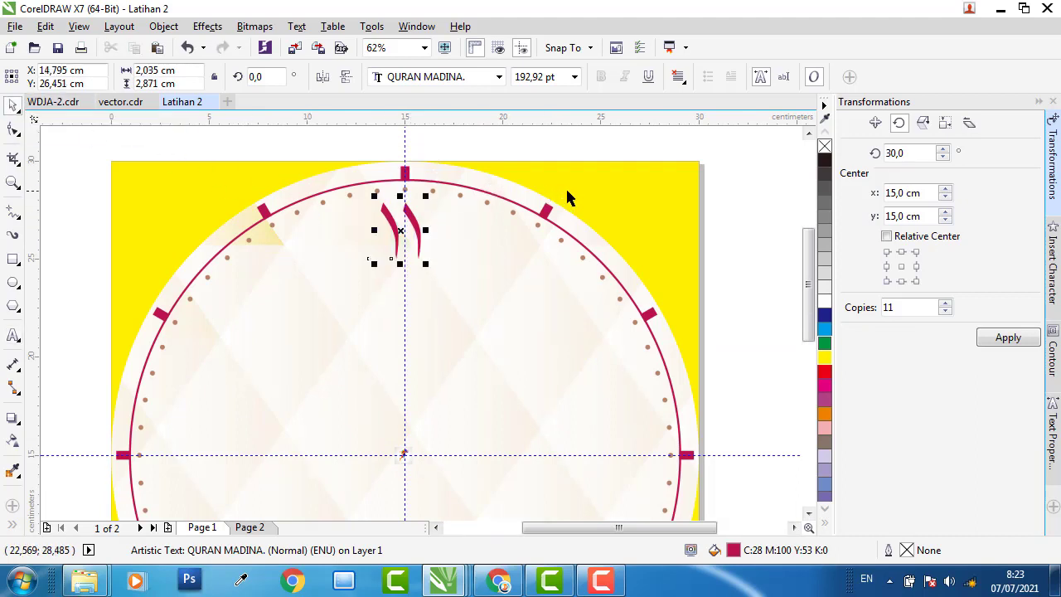
pyautogui.keyDown('shift'); pyautogui.click(641, 173); pyautogui.keyUp('shift')
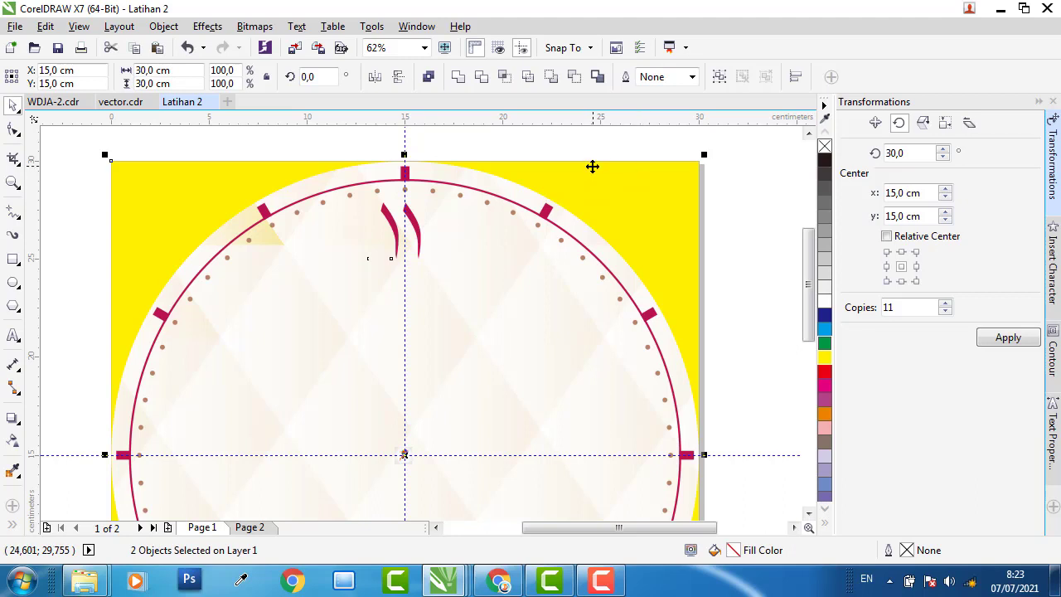
pyautogui.click(708, 232)
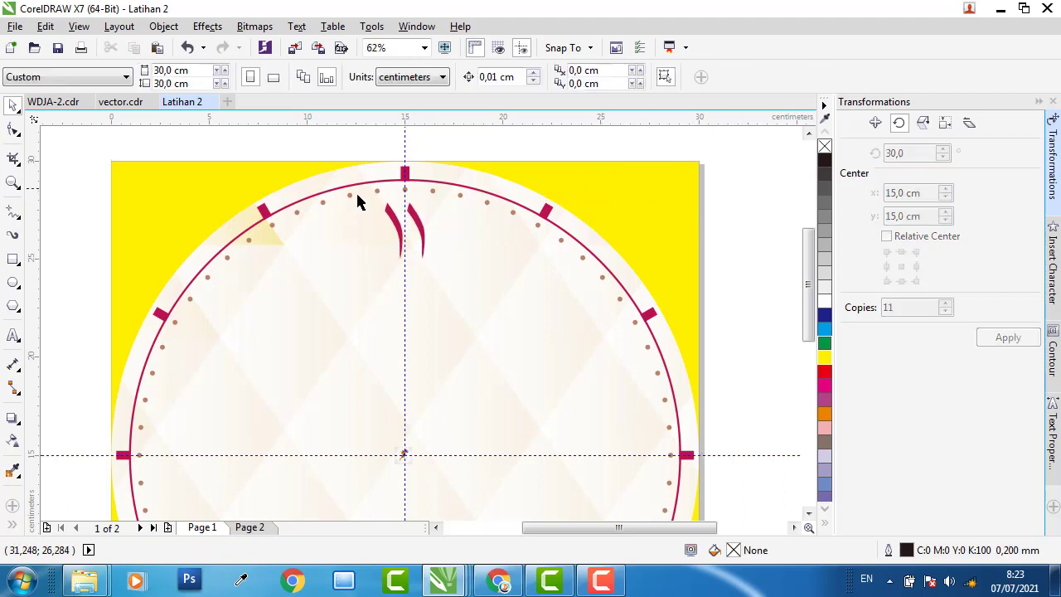
# Align the ١١ numeral's rotation center with the clock center and create 1 copy rotated by 30°
pyautogui.click(408, 230)
pyautogui.click(411, 233)
pyautogui.scroll(6, 405, 466)
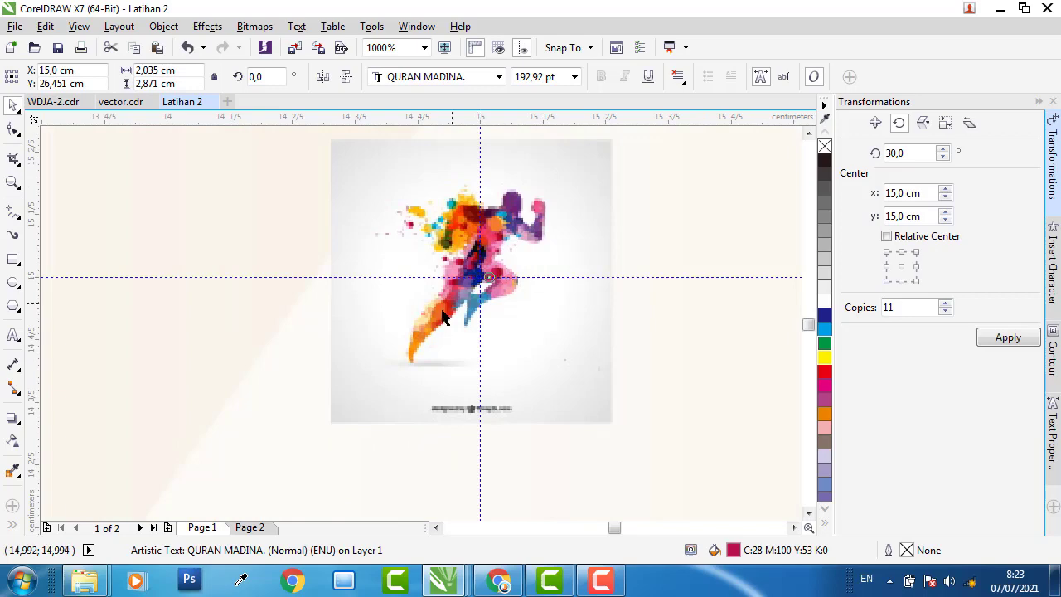
pyautogui.scroll(-8, 465, 332)
pyautogui.scroll(1, 527, 286)
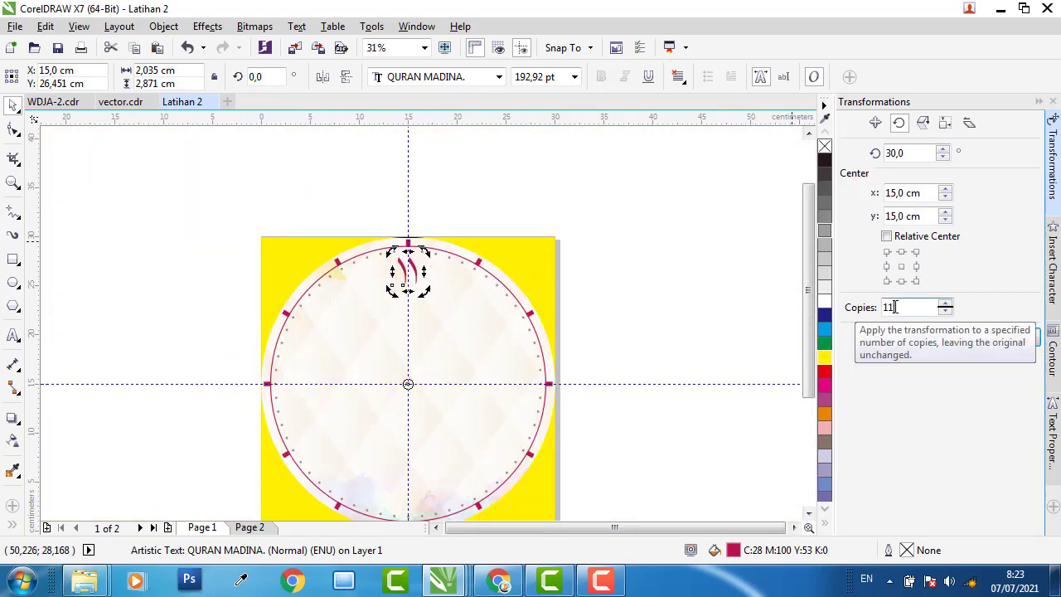
pyautogui.click(1008, 337)
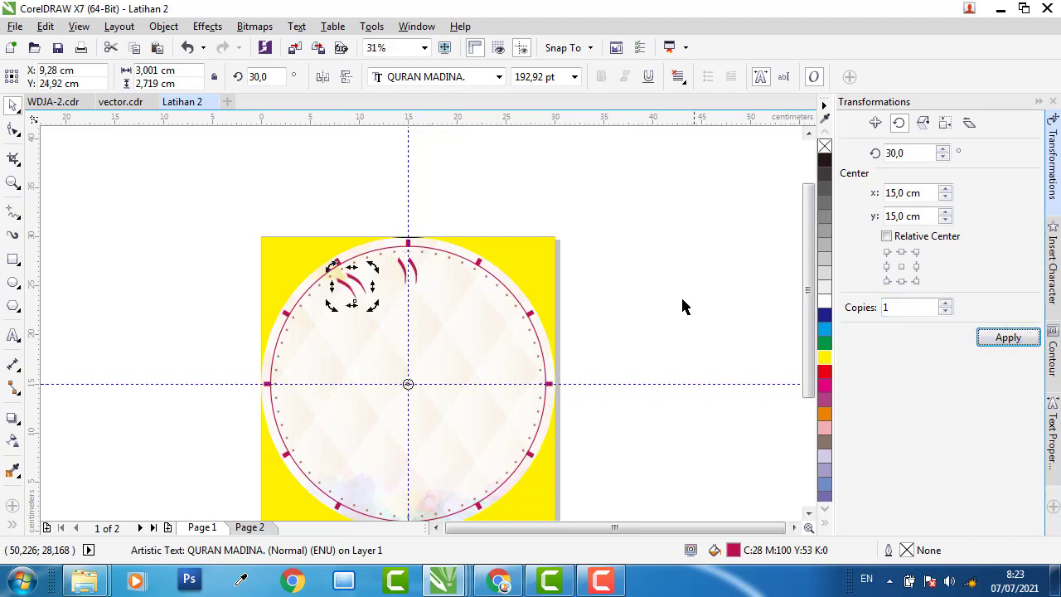
pyautogui.press('Escape')
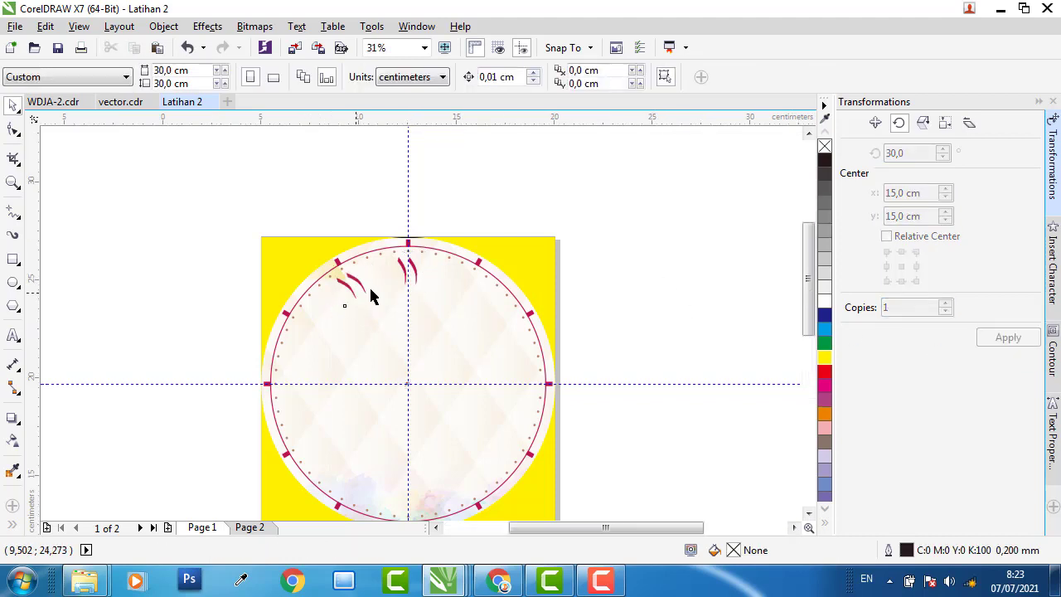
# Change the top numeral's text to the Arabic 10 and center it horizontally on the yellow square
pyautogui.scroll(2, 359, 292)
pyautogui.click(472, 255)
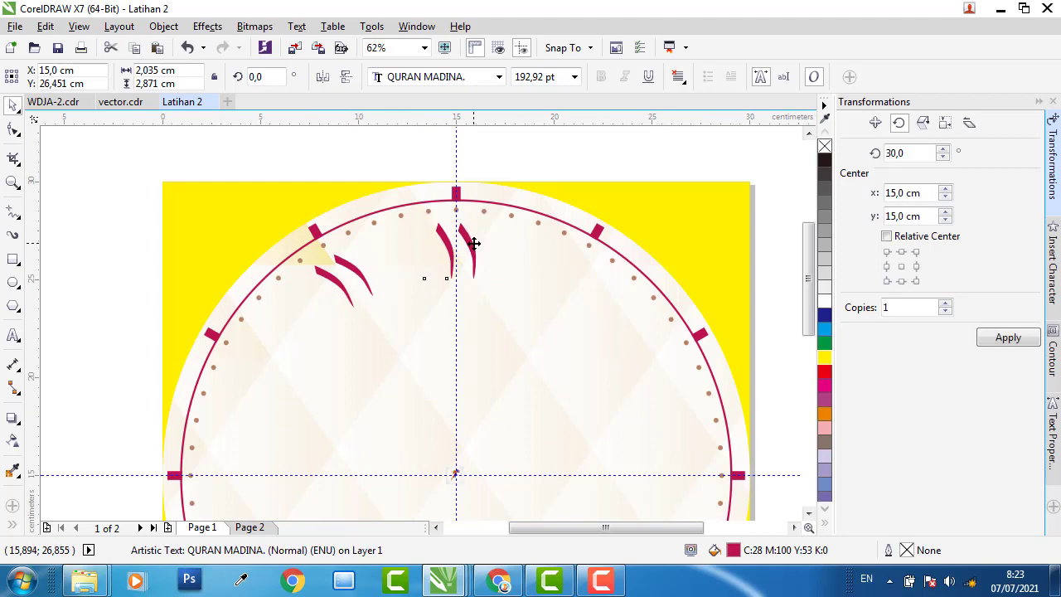
pyautogui.doubleClick(481, 246)
pyautogui.hotkey('ctrl', 'a')
pyautogui.write('10')
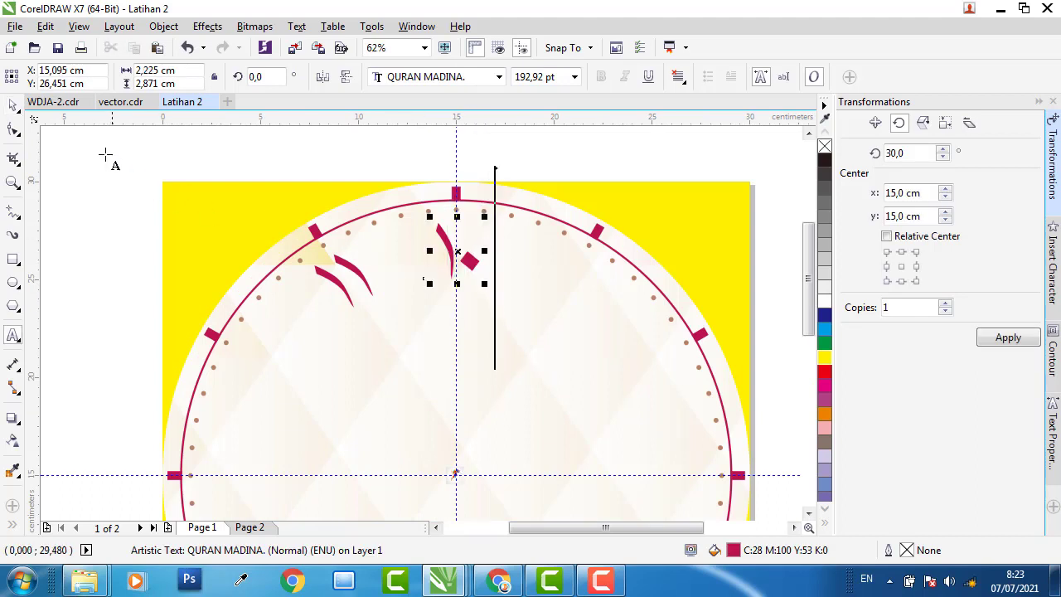
pyautogui.click(12, 105)
pyautogui.keyDown('shift'); pyautogui.click(674, 199); pyautogui.keyUp('shift')
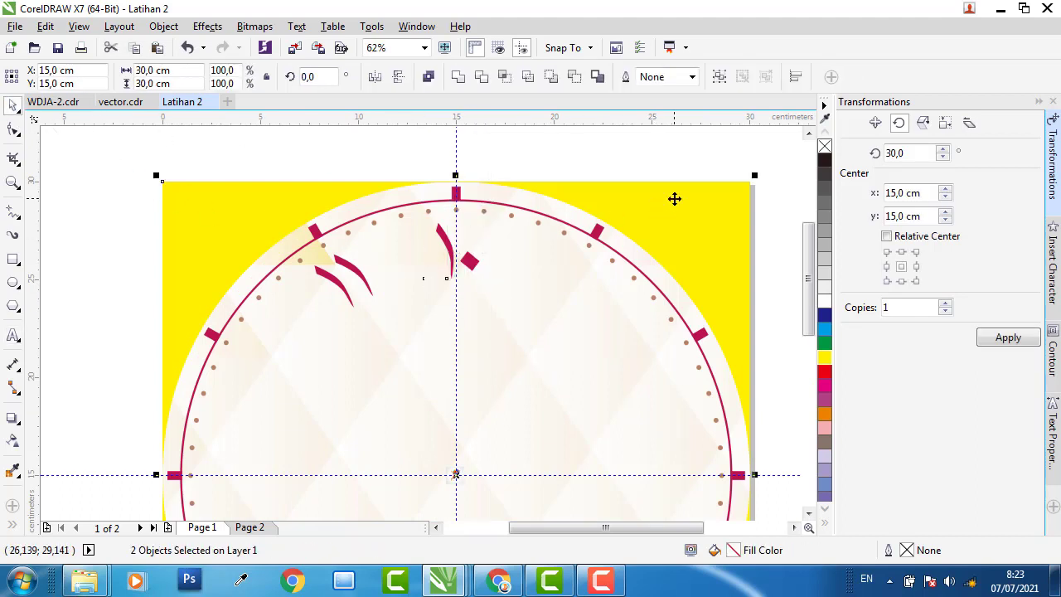
pyautogui.click(583, 171)
# Move the rotation center of the Arabic 10 numeral to the guideline intersection at X 15, Y 15 cm
pyautogui.click(469, 261)
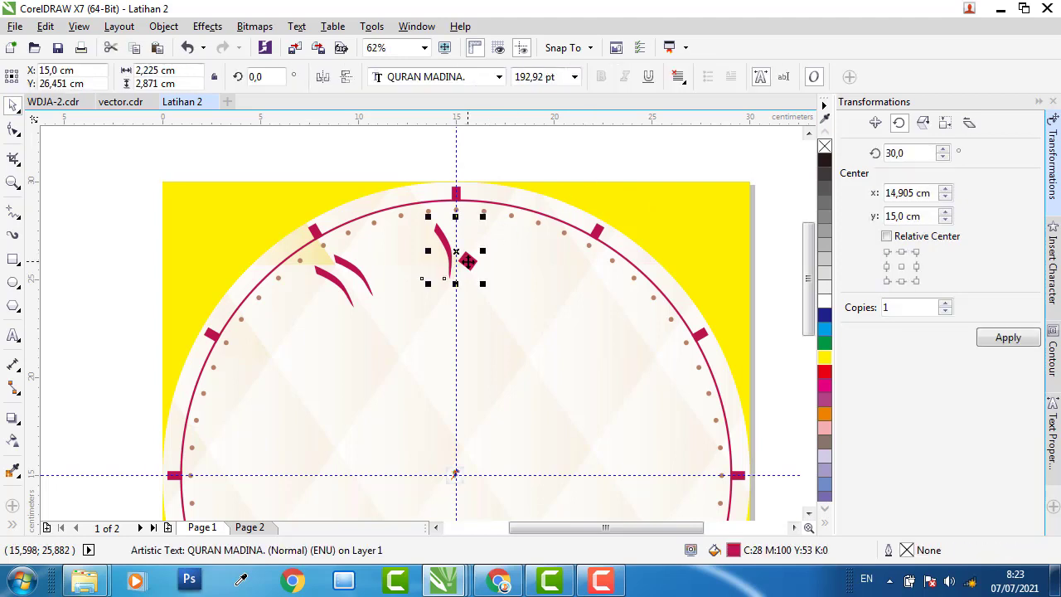
pyautogui.click(469, 261)
pyautogui.scroll(5, 454, 476)
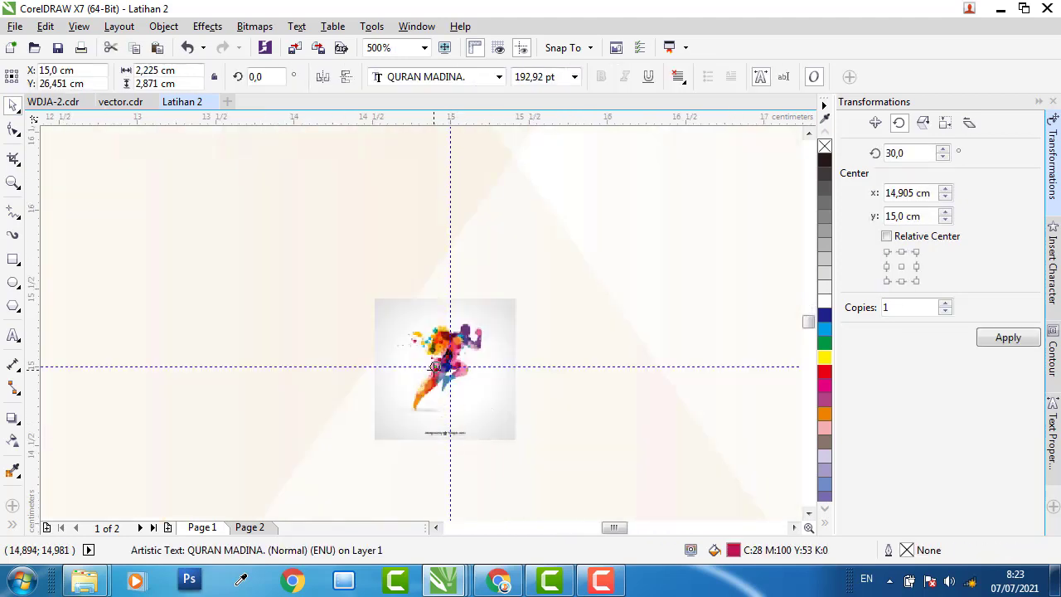
pyautogui.moveTo(445, 366); pyautogui.dragTo(450, 365)
pyautogui.scroll(-5, 446, 386)
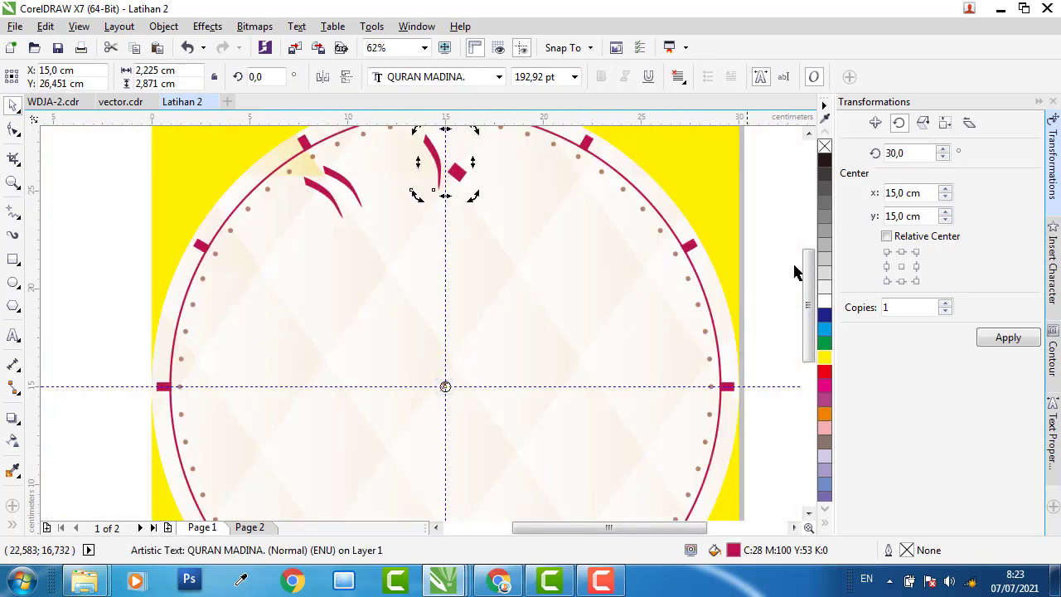
# Create 1 copy of the Arabic 10 numeral rotated by 60° around the clock center
pyautogui.click(888, 152)
pyautogui.write('60')
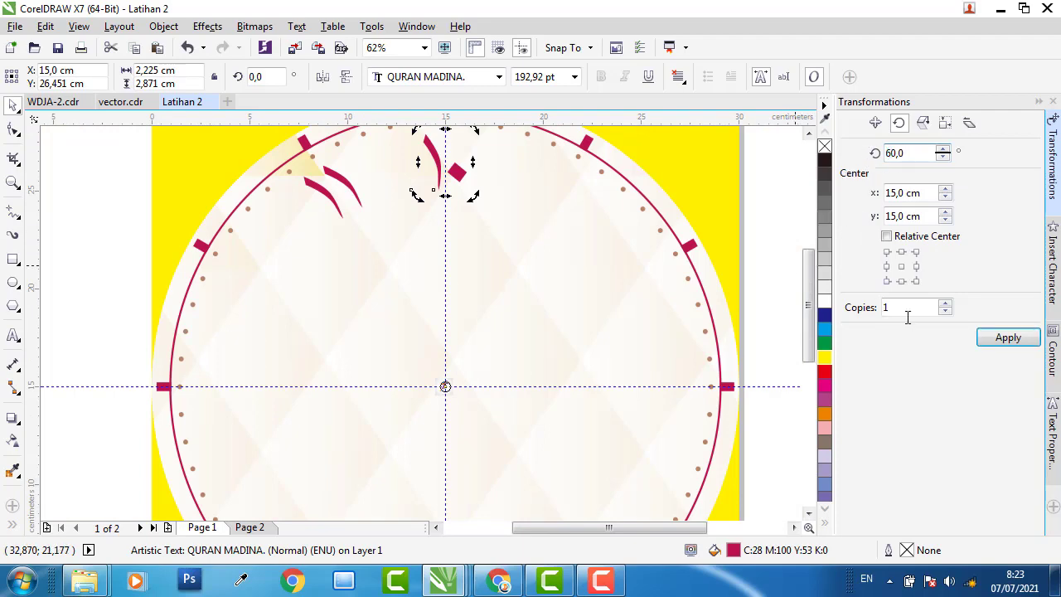
pyautogui.click(1009, 338)
pyautogui.scroll(-2, 451, 320)
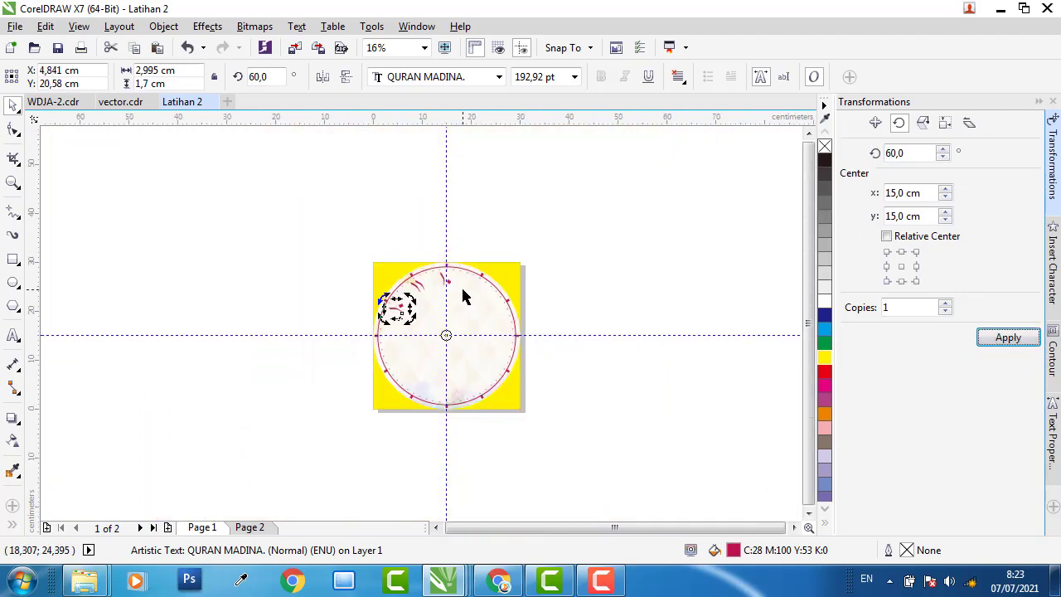
pyautogui.scroll(1, 461, 296)
pyautogui.scroll(1, 427, 375)
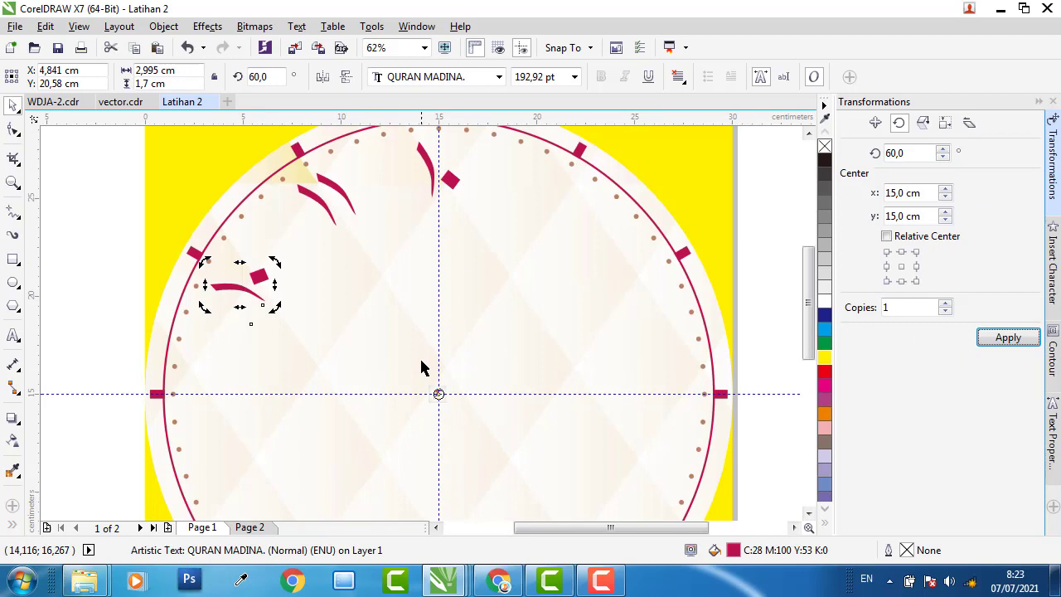
pyautogui.click(450, 186)
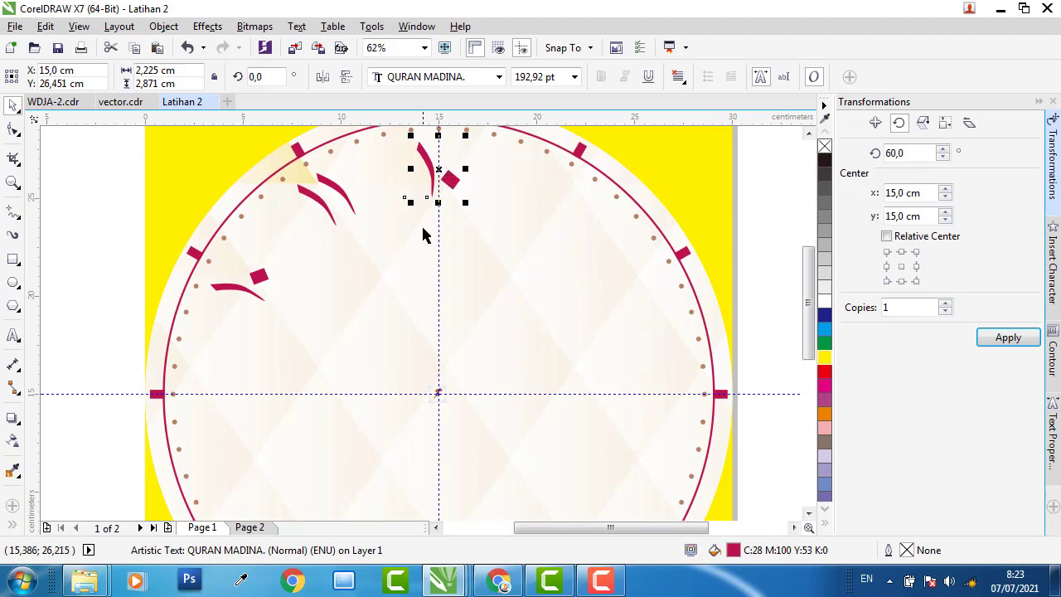
pyautogui.scroll(-1, 423, 235)
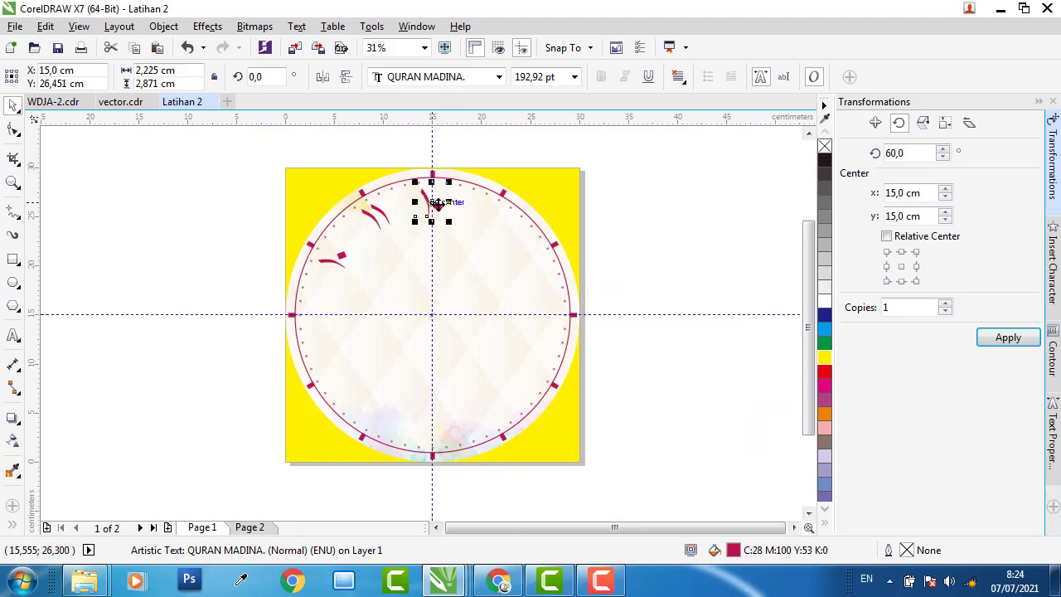
pyautogui.click(221, 271)
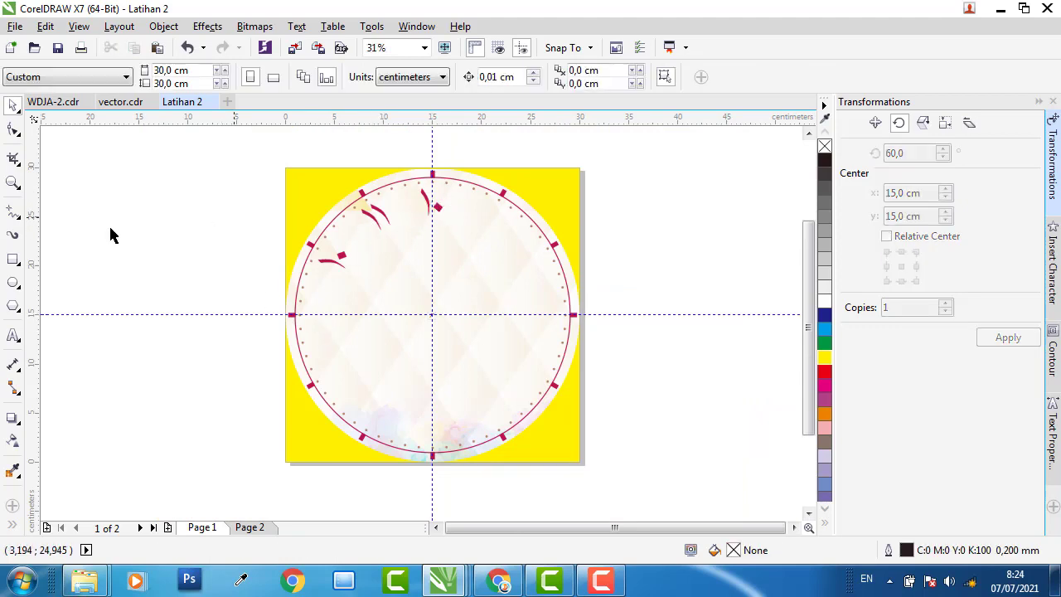
# Draw a circle about 4.49 cm in diameter in the clock face's upper-right area
pyautogui.click(13, 283)
pyautogui.moveTo(472, 249); pyautogui.dragTo(515, 292)
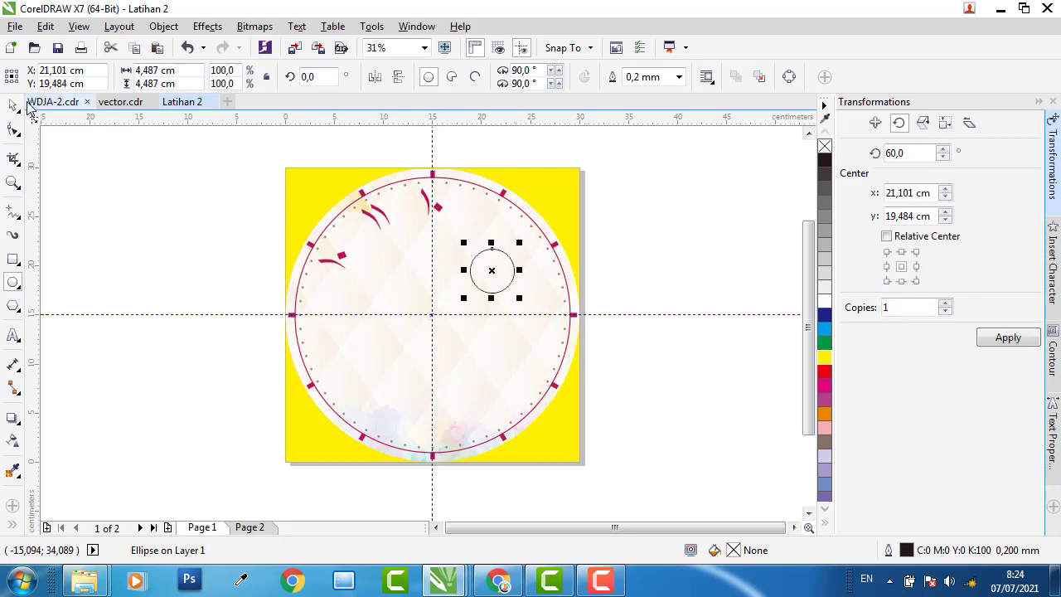
pyautogui.press('space')
# Center the small circle horizontally and vertically on the Arabic 10 numeral at the top of the clock
pyautogui.scroll(1, 464, 177)
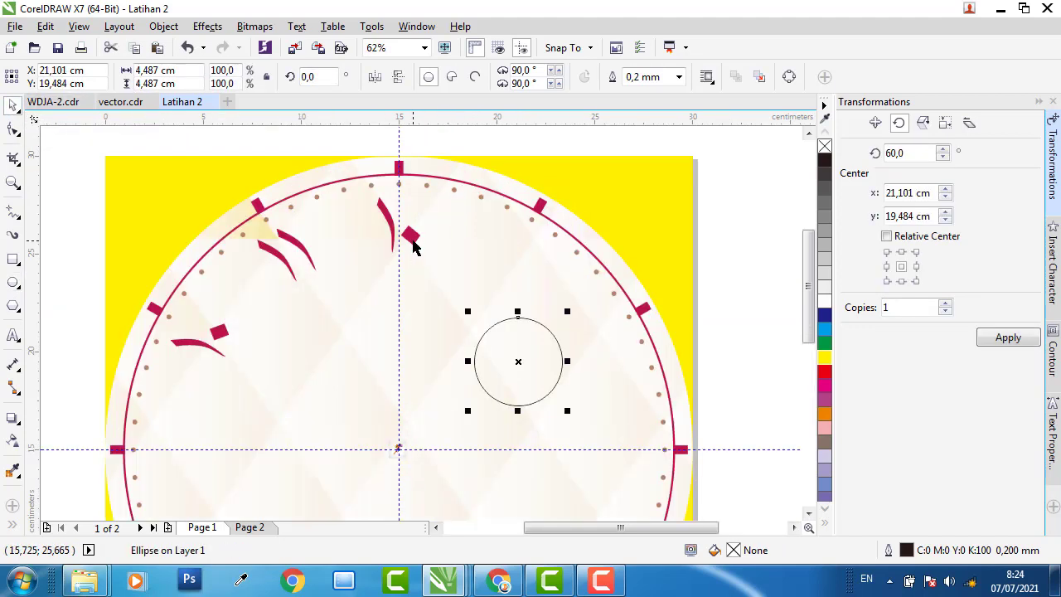
pyautogui.keyDown('shift'); pyautogui.click(413, 242); pyautogui.keyUp('shift')
pyautogui.press('c')
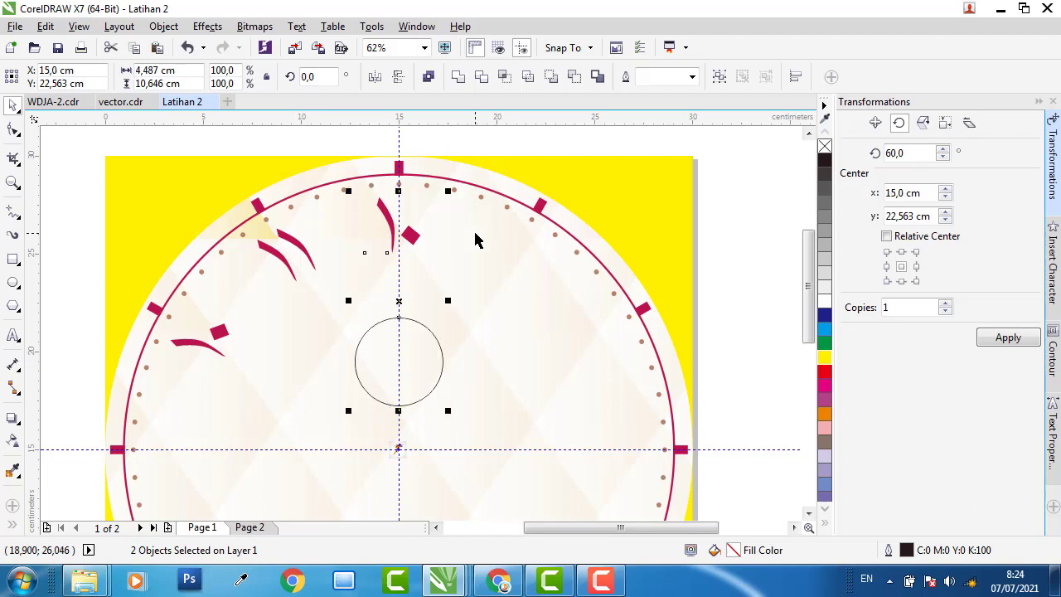
pyautogui.press('e')
pyautogui.click(750, 217)
pyautogui.click(433, 211)
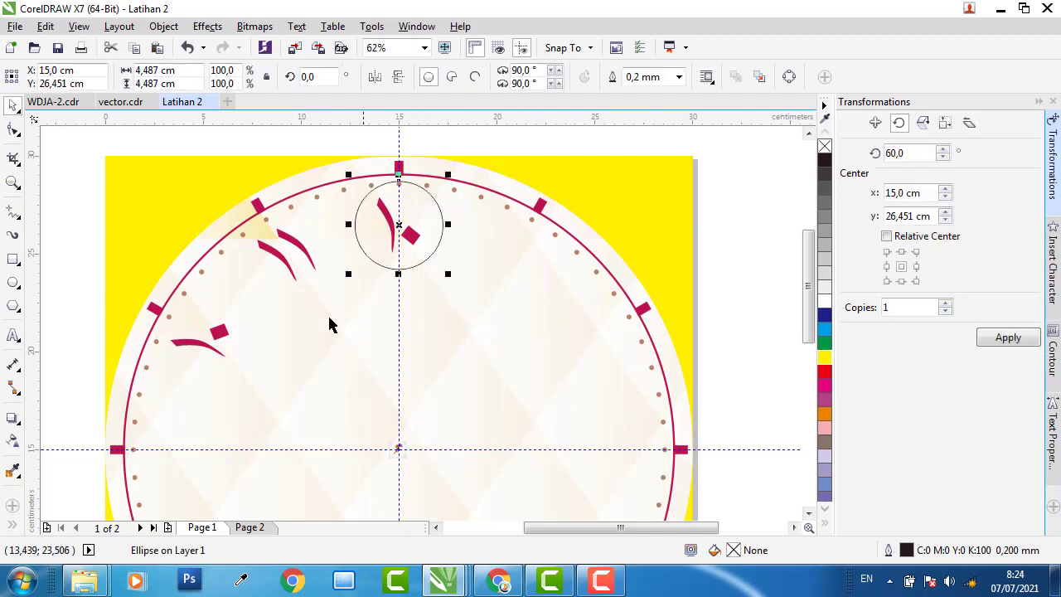
# Move the small circle's rotation center to the clock center at X 15, Y 15 cm
pyautogui.scroll(-2, 168, 426)
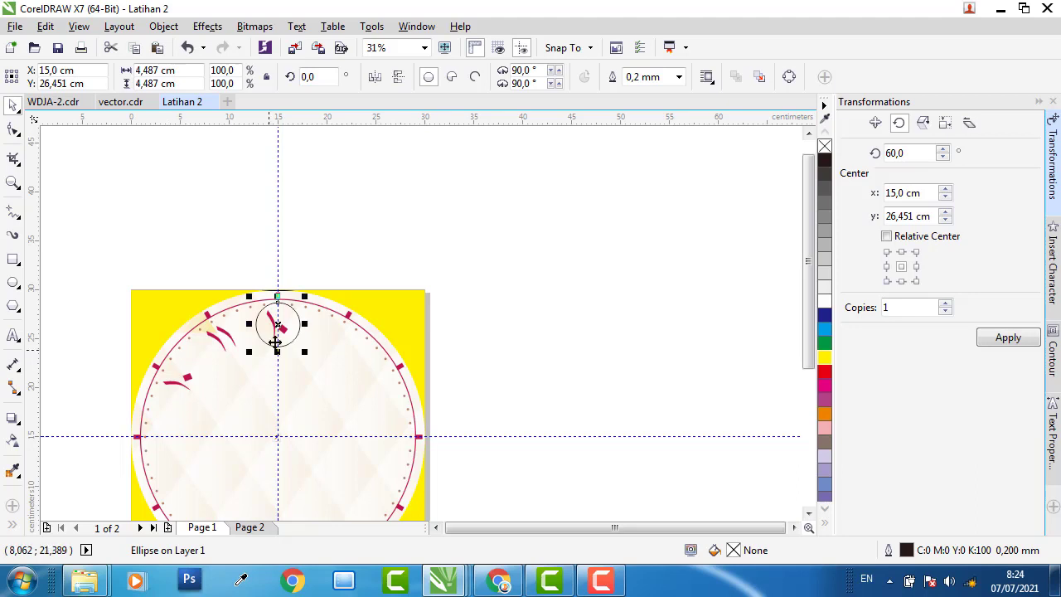
pyautogui.click(295, 311)
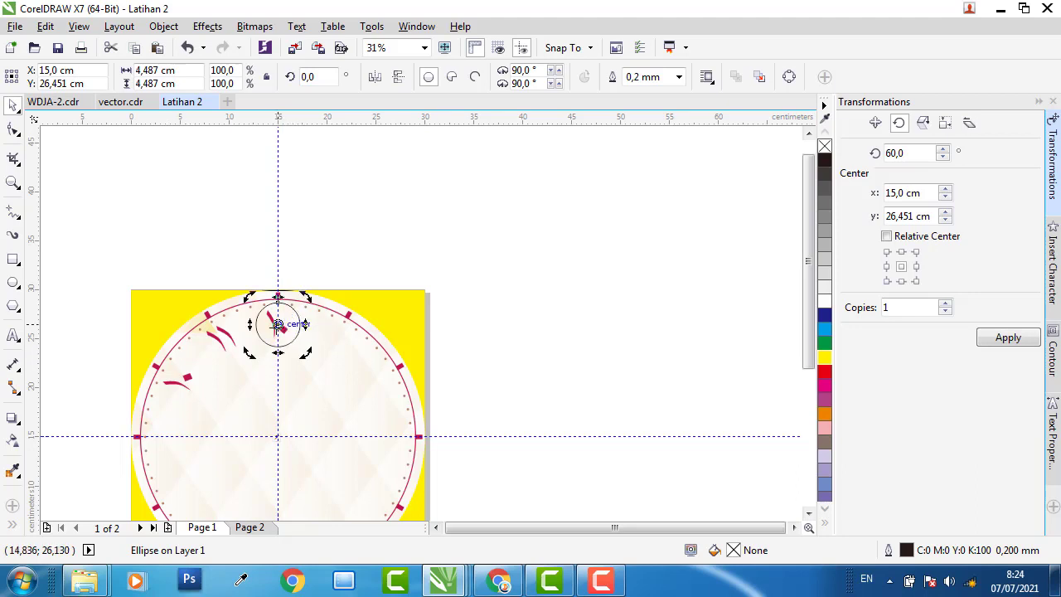
pyautogui.moveTo(277, 324); pyautogui.dragTo(279, 430)
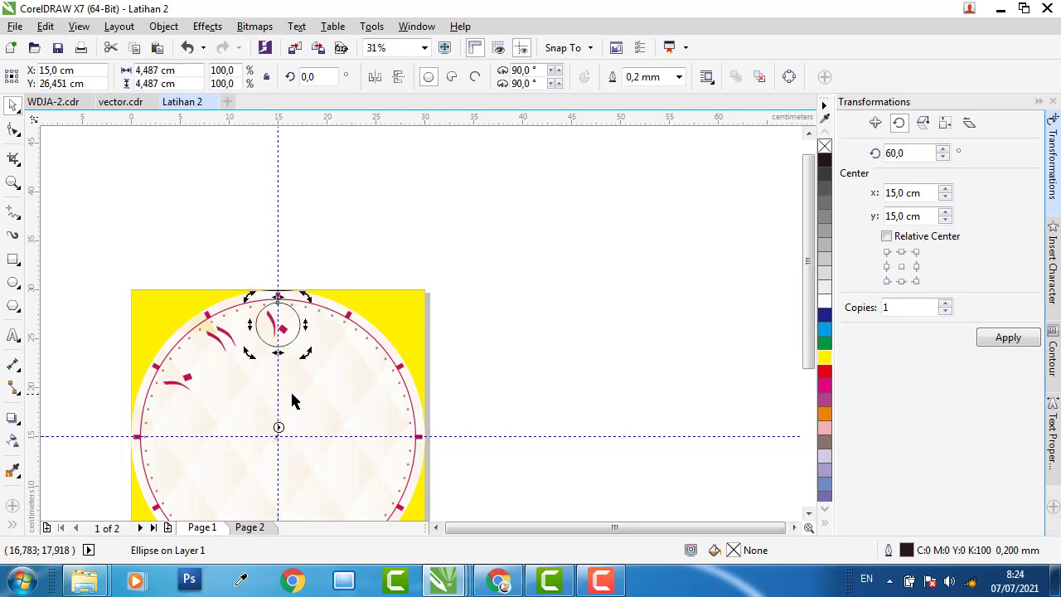
pyautogui.scroll(4, 256, 440)
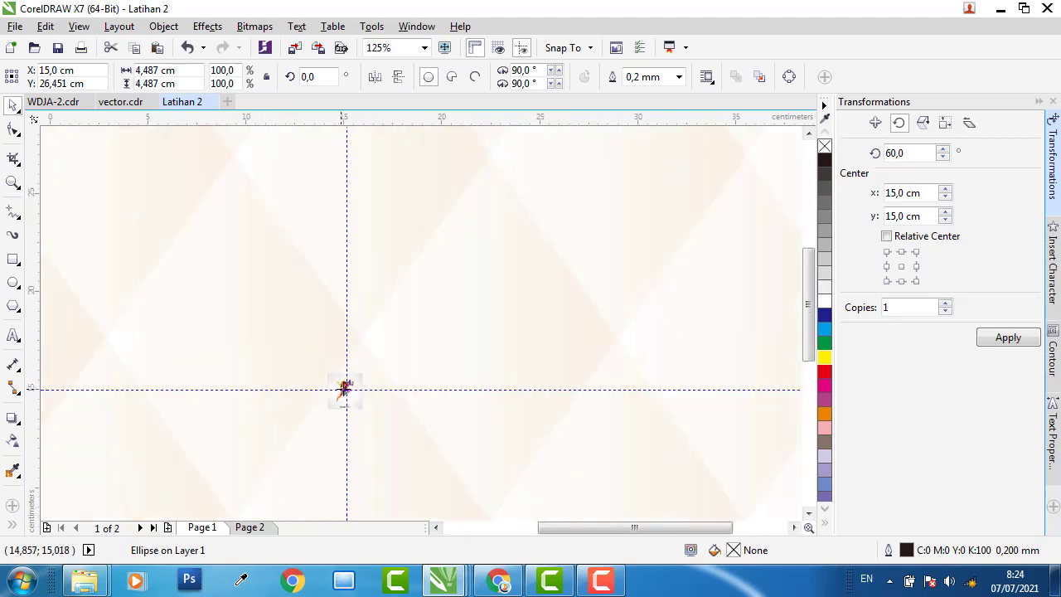
pyautogui.scroll(-2, 341, 391)
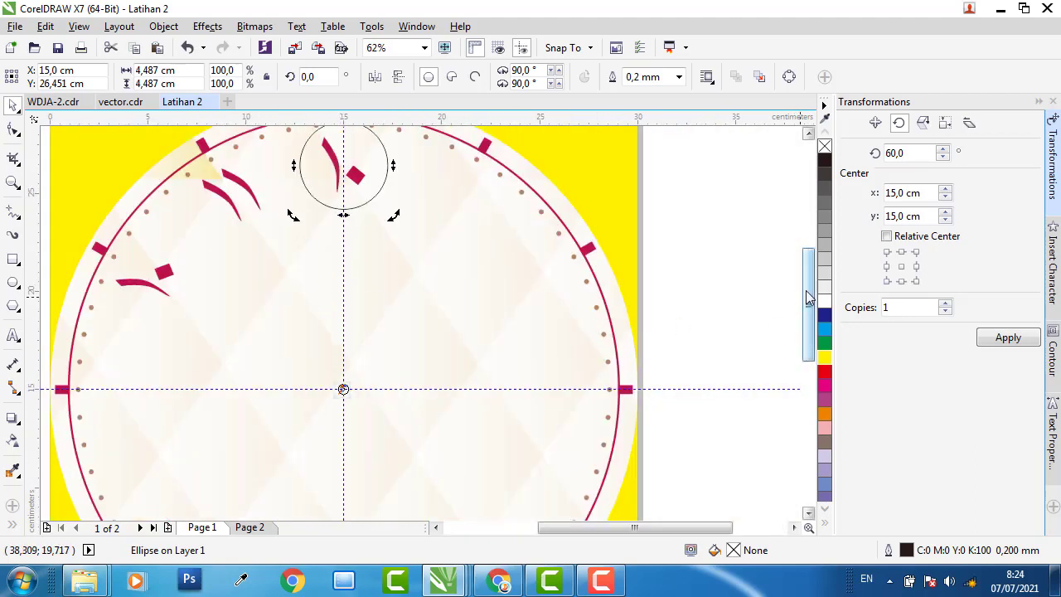
pyautogui.scroll(1, 803, 311)
pyautogui.moveTo(682, 535); pyautogui.dragTo(642, 533)
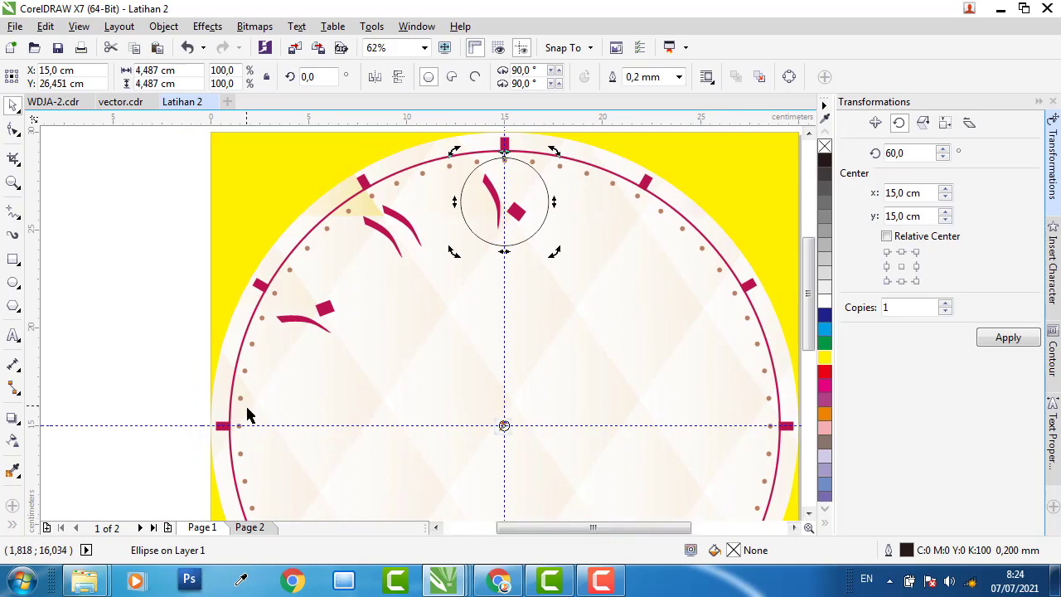
# Create guide circles at 9 and 3 o'clock from rotated copies of the top circle at 90° and 180°, and delete the original
pyautogui.doubleClick(903, 153)
pyautogui.write('90')
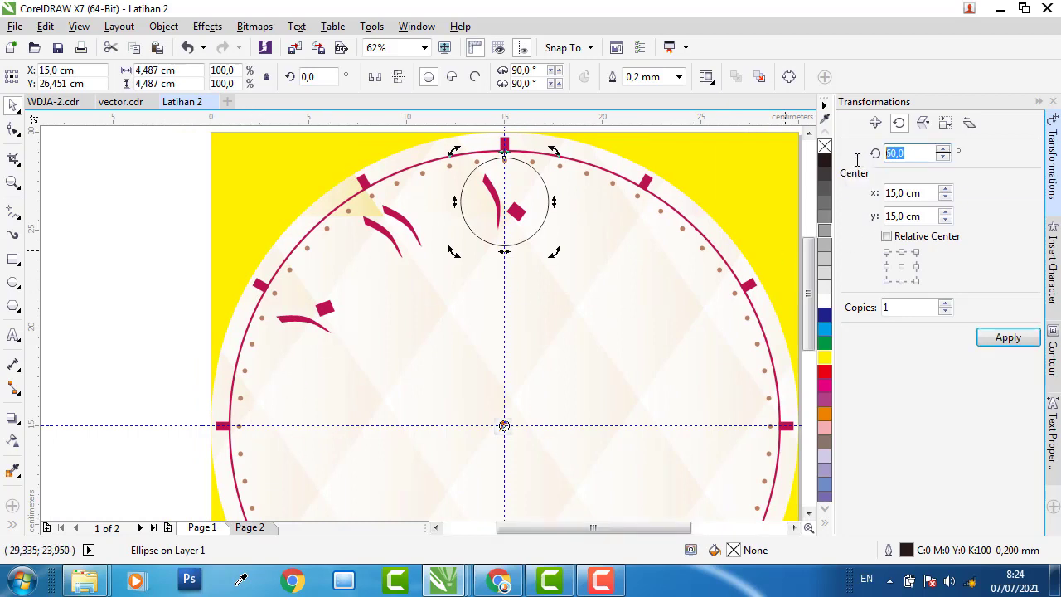
pyautogui.click(1005, 336)
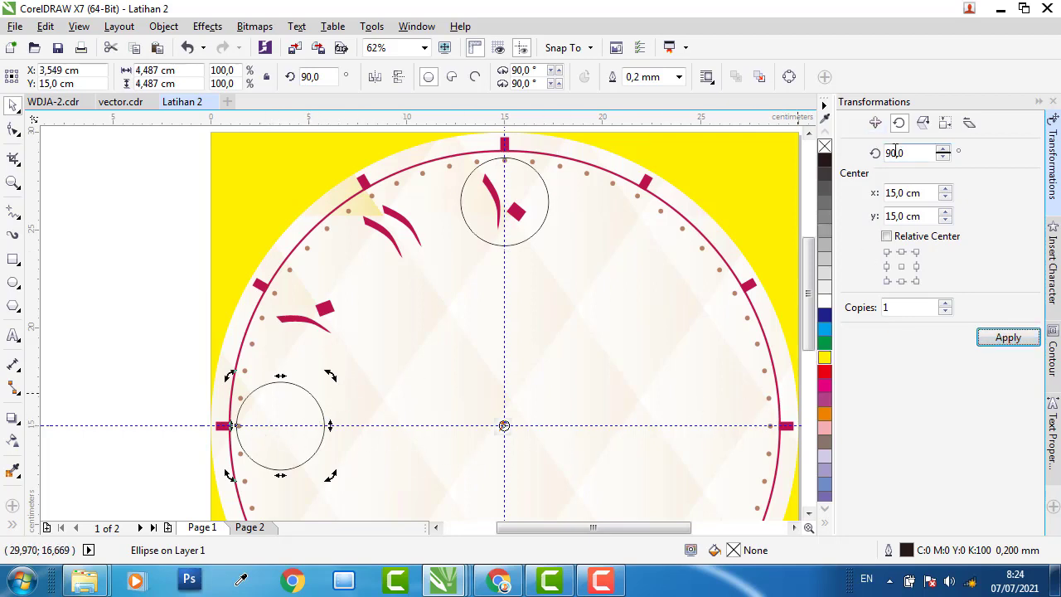
pyautogui.moveTo(892, 154); pyautogui.dragTo(885, 154)
pyautogui.write('18')
pyautogui.click(1008, 337)
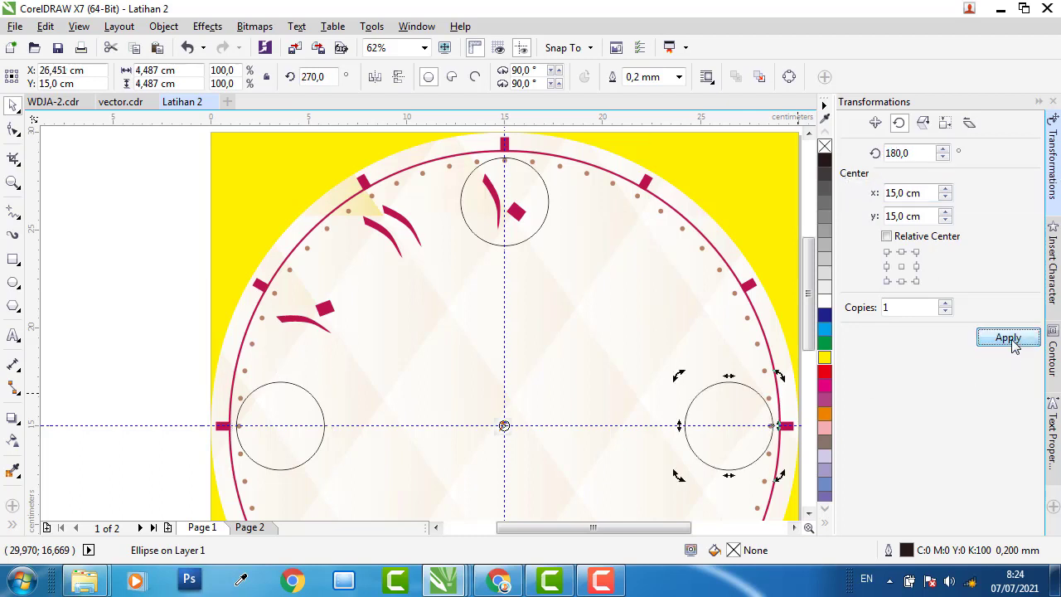
pyautogui.click(547, 181)
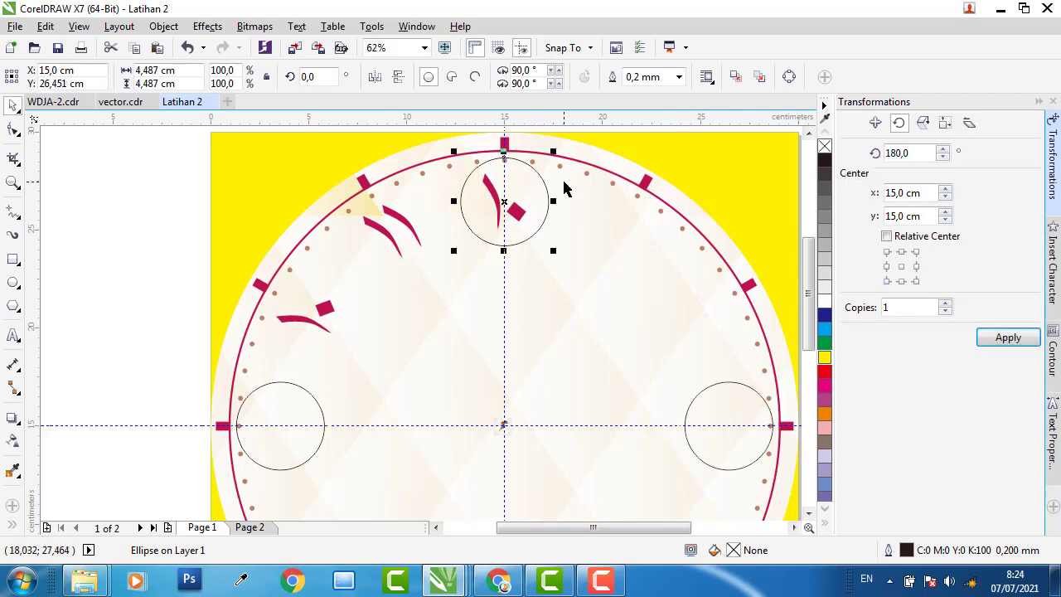
pyautogui.press('Delete')
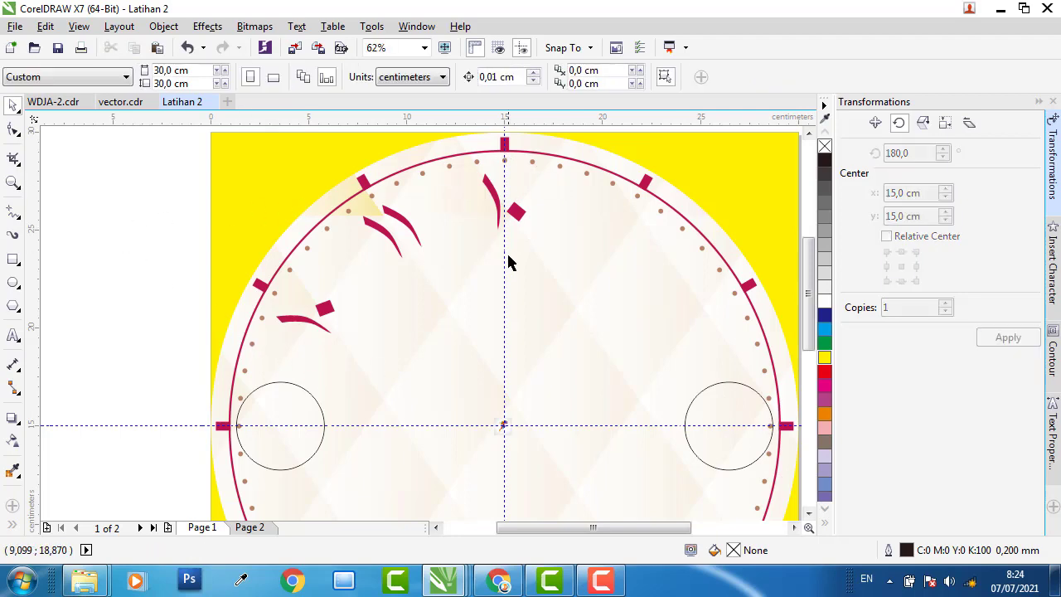
# Duplicate the ١٠ numeral at 12 o'clock beside the 9 o'clock guide circle and change the copy's text to 9 (٩)
pyautogui.moveTo(516, 214); pyautogui.dragTo(405, 430)
pyautogui.doubleClick(403, 431)
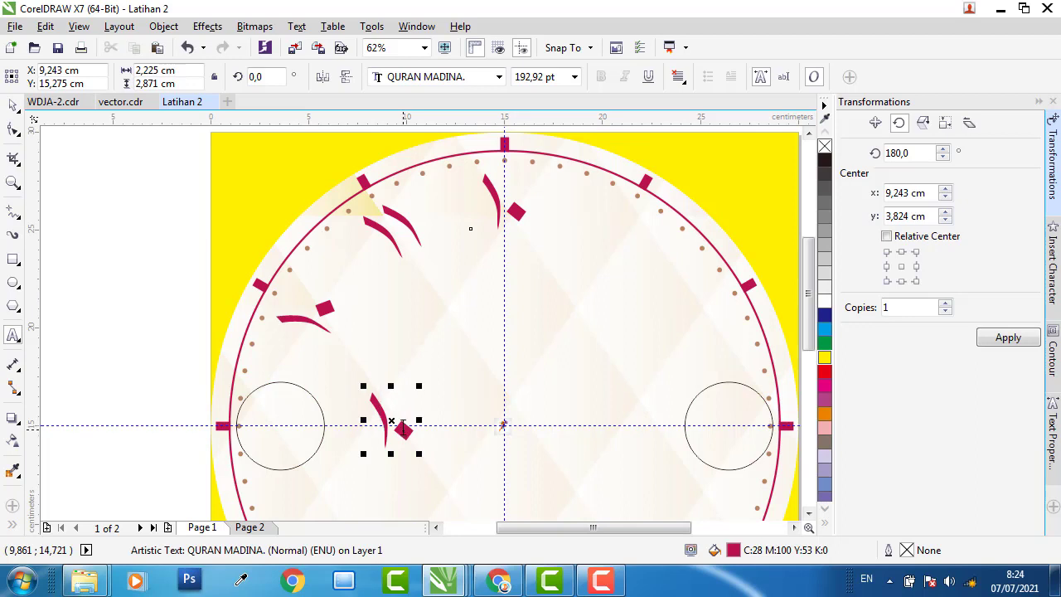
pyautogui.hotkey('ctrl', 'a')
pyautogui.write('9')
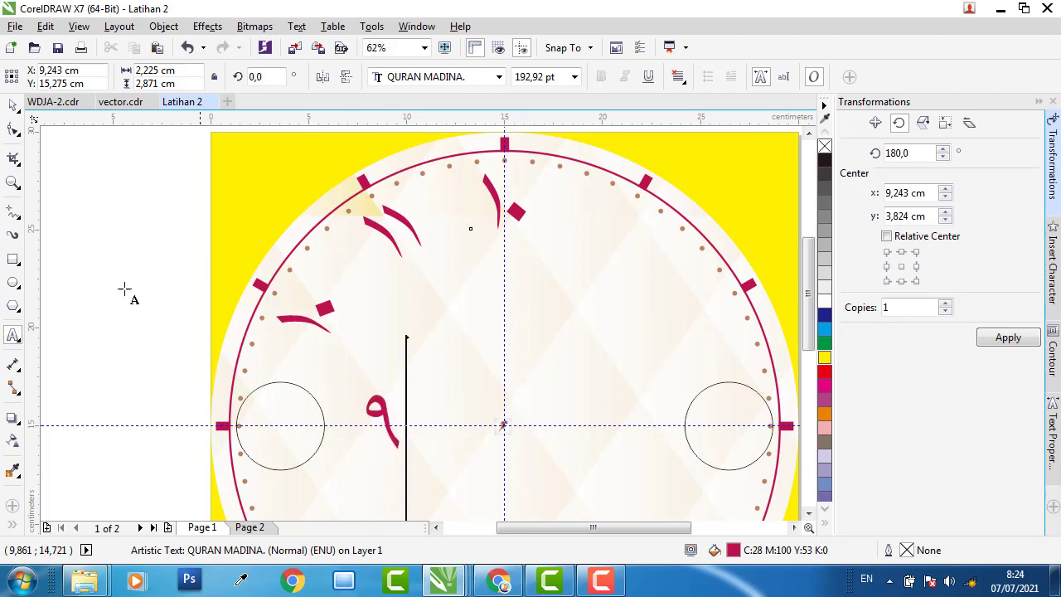
pyautogui.click(13, 106)
pyautogui.click(18, 109)
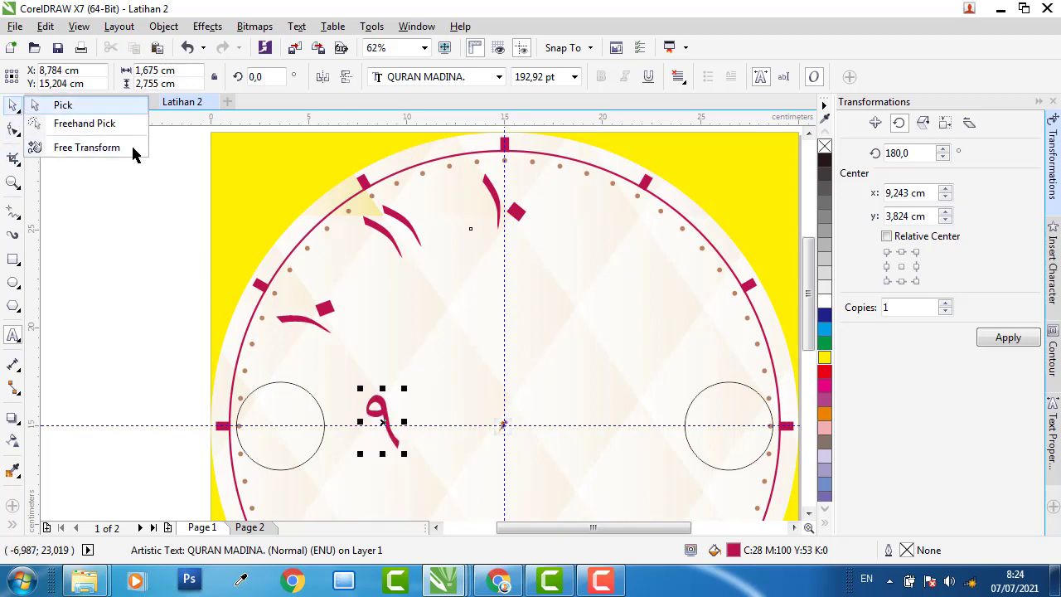
# Centre the ٩ numeral horizontally and vertically inside the 9 o'clock guide circle
pyautogui.click(384, 412)
pyautogui.scroll(-3, 406, 381)
pyautogui.scroll(-2, 407, 382)
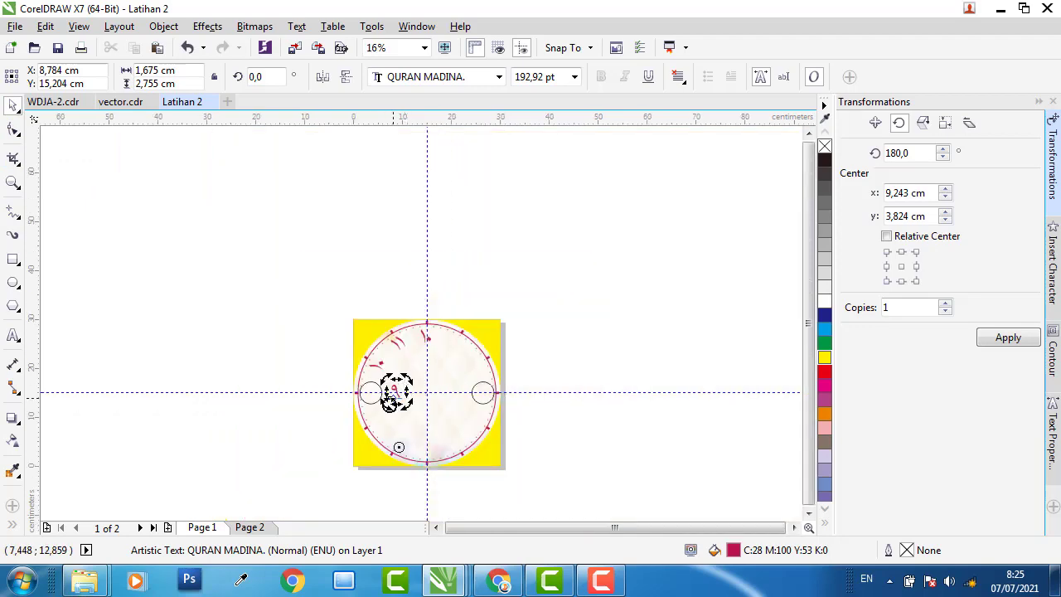
pyautogui.scroll(1, 398, 470)
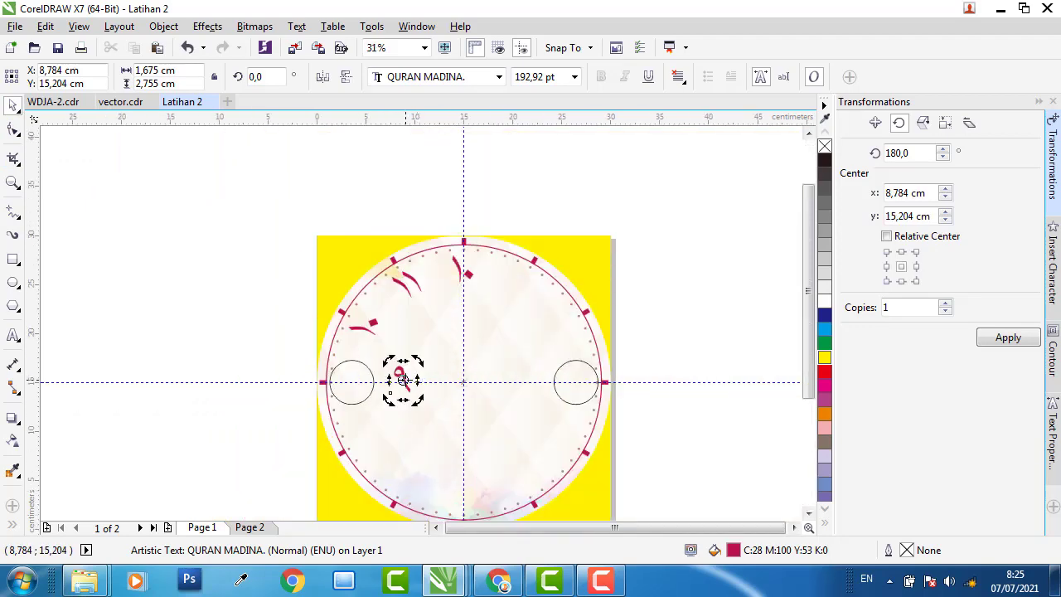
pyautogui.scroll(2, 405, 378)
pyautogui.click(409, 358)
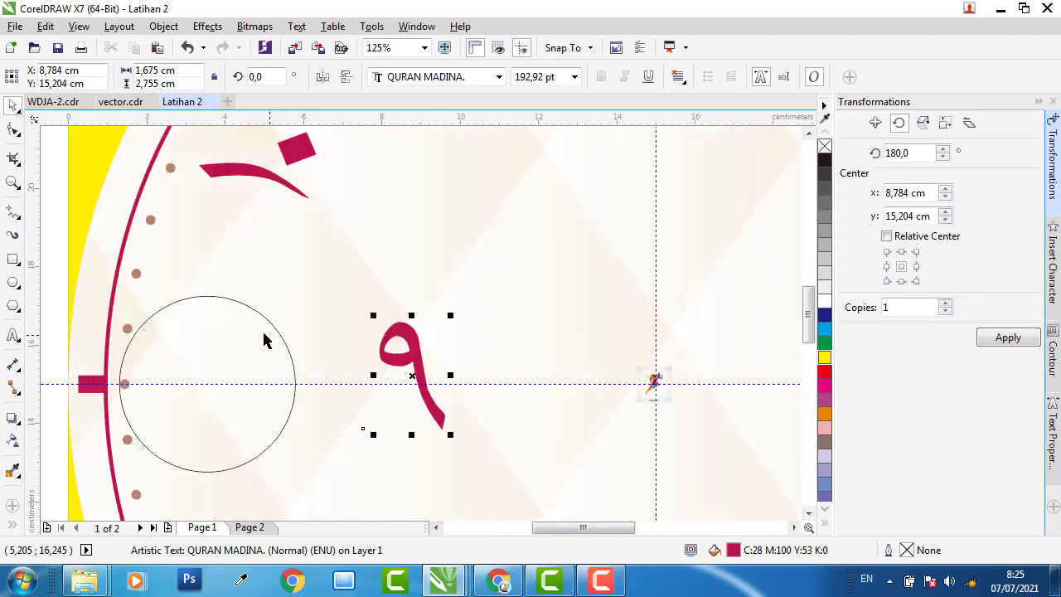
pyautogui.keyDown('shift'); pyautogui.click(256, 307); pyautogui.keyUp('shift')
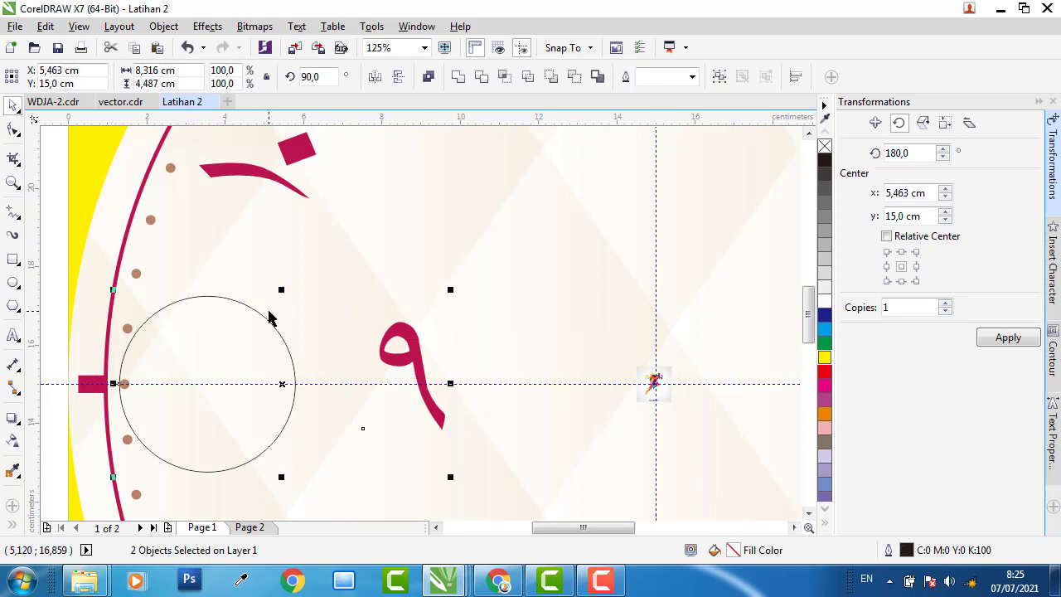
pyautogui.press('c')
pyautogui.press('e')
pyautogui.scroll(-1, 223, 312)
pyautogui.click(71, 301)
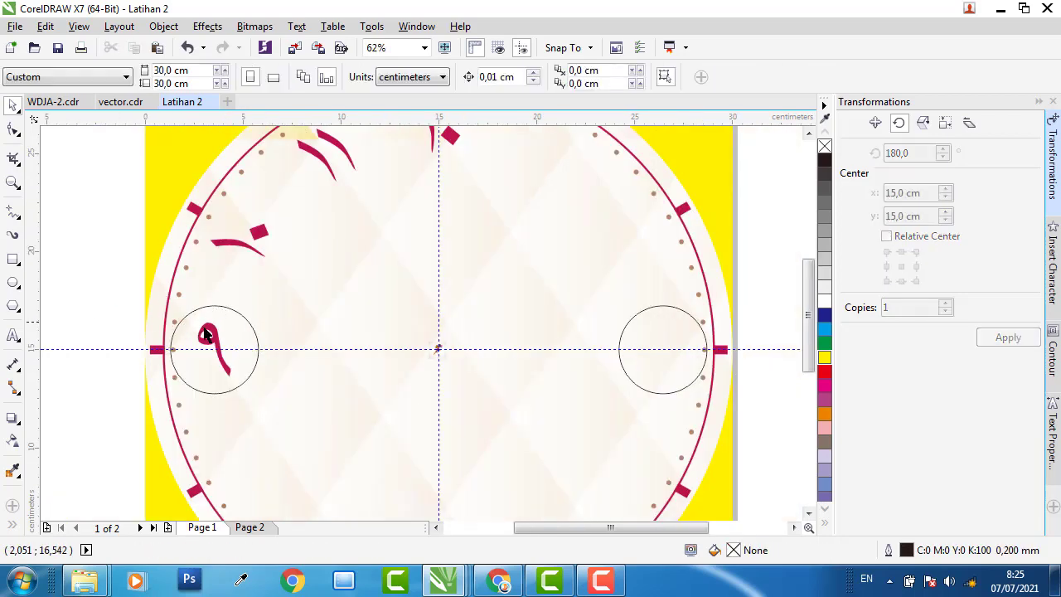
# Duplicate the ٩ numeral horizontally towards the 3 o'clock guide circle and change the copy's text to ٣
pyautogui.click(222, 337)
pyautogui.moveTo(222, 337); pyautogui.dragTo(543, 338)
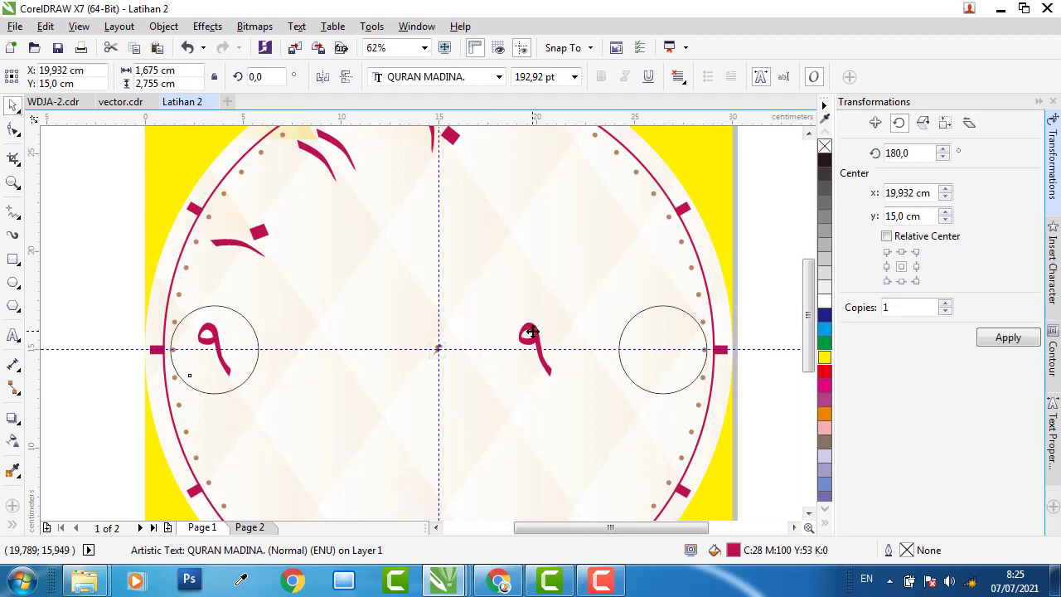
pyautogui.doubleClick(532, 330)
pyautogui.doubleClick(531, 329)
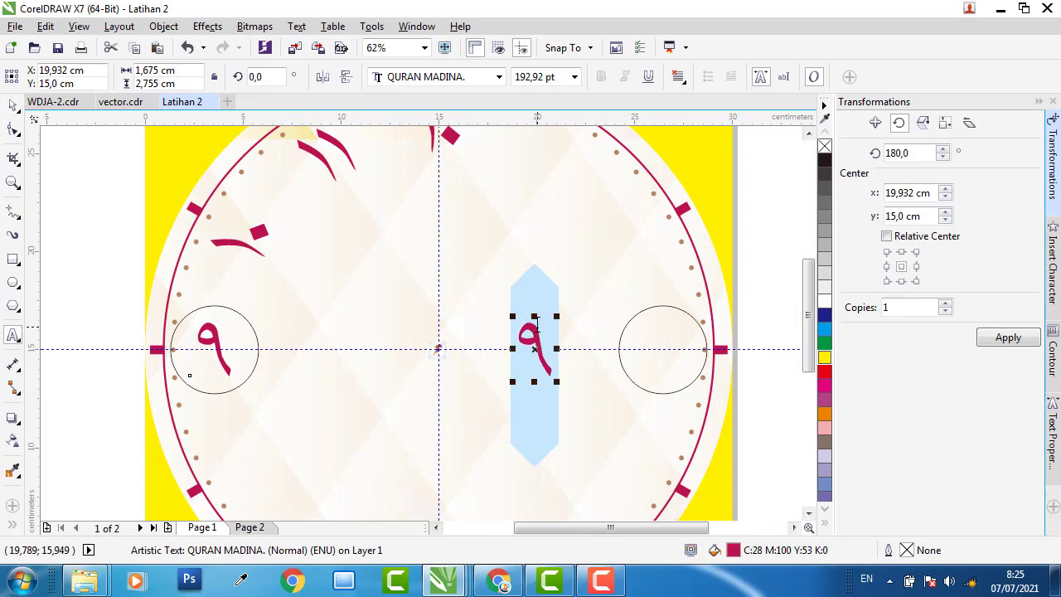
pyautogui.write('٣')
pyautogui.click(13, 105)
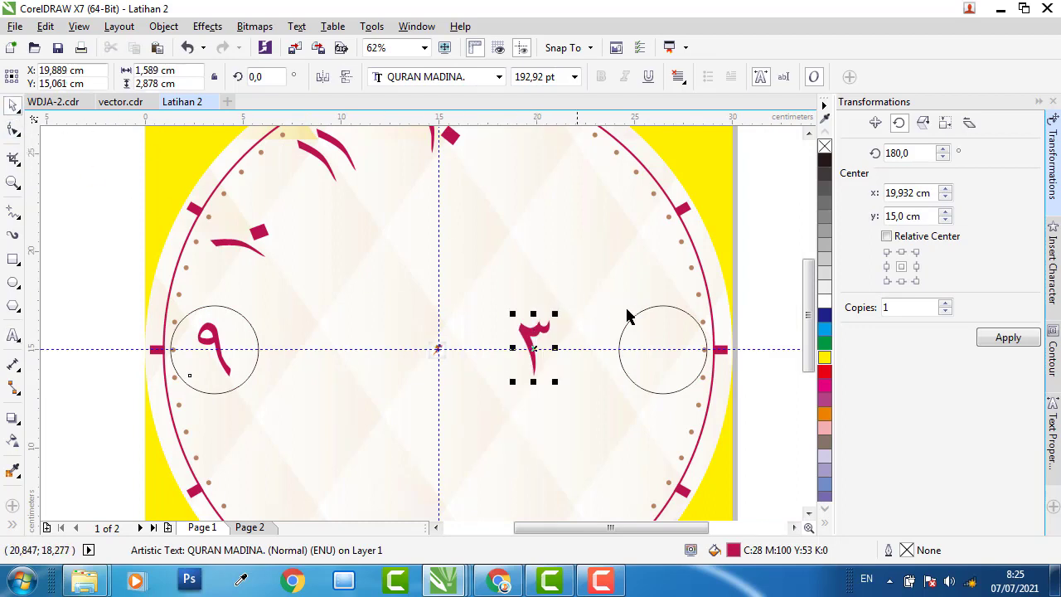
# Centre the ٣ numeral inside the 3 o'clock guide circle
pyautogui.keyDown('shift'); pyautogui.click(664, 323); pyautogui.keyUp('shift')
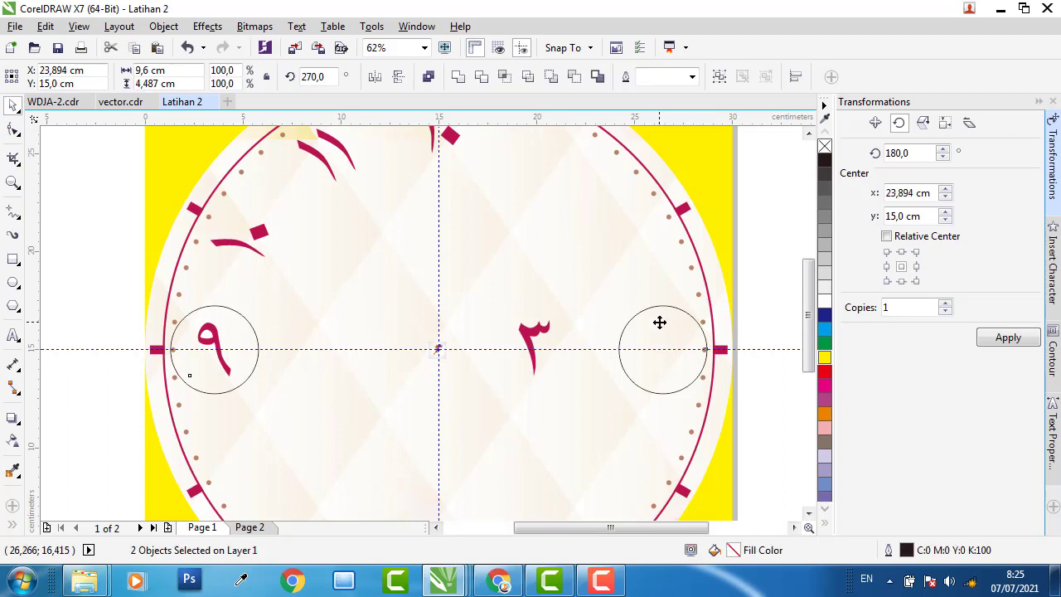
pyautogui.press('c')
pyautogui.click(78, 273)
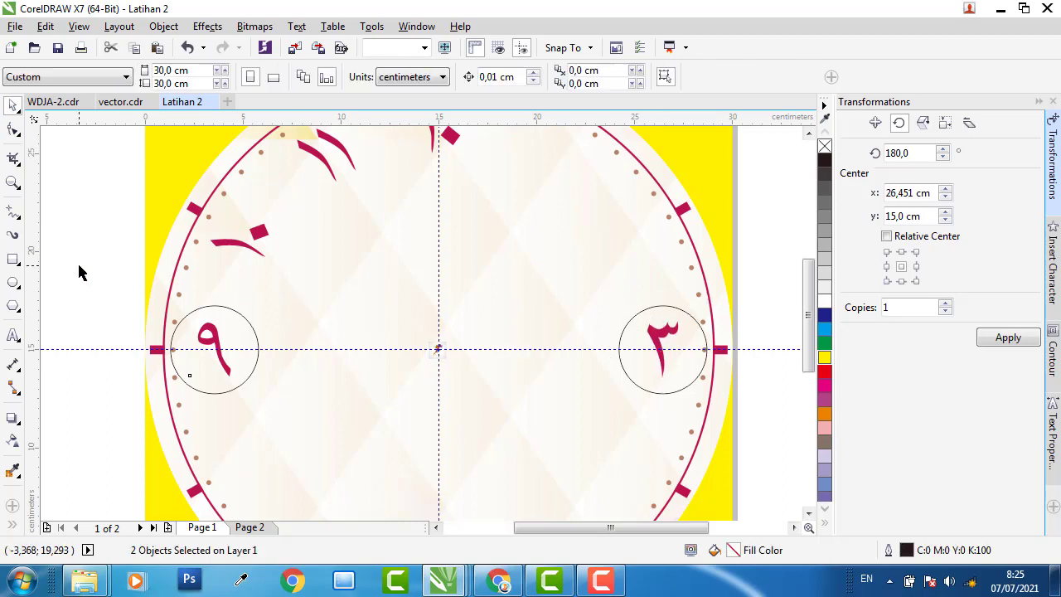
# Delete the guide circles around the ٩ and ٣ numerals
pyautogui.click(256, 340)
pyautogui.press('Delete')
pyautogui.press('Delete')
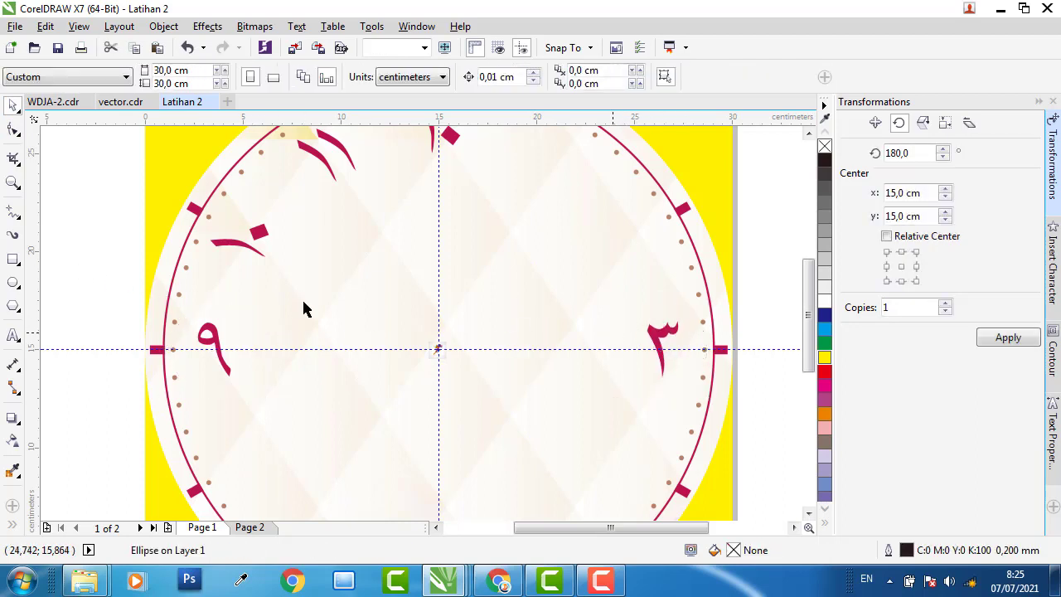
# Mirror the ١٠ numeral at 12 o'clock both vertically and horizontally
pyautogui.scroll(-2, 265, 296)
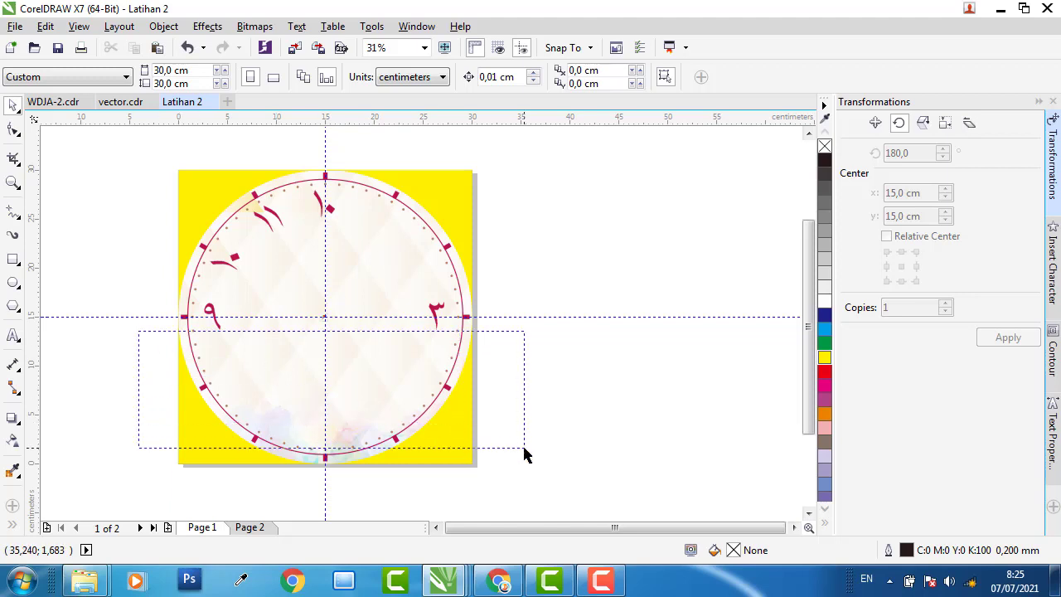
pyautogui.moveTo(529, 471); pyautogui.dragTo(416, 441)
pyautogui.click(329, 214)
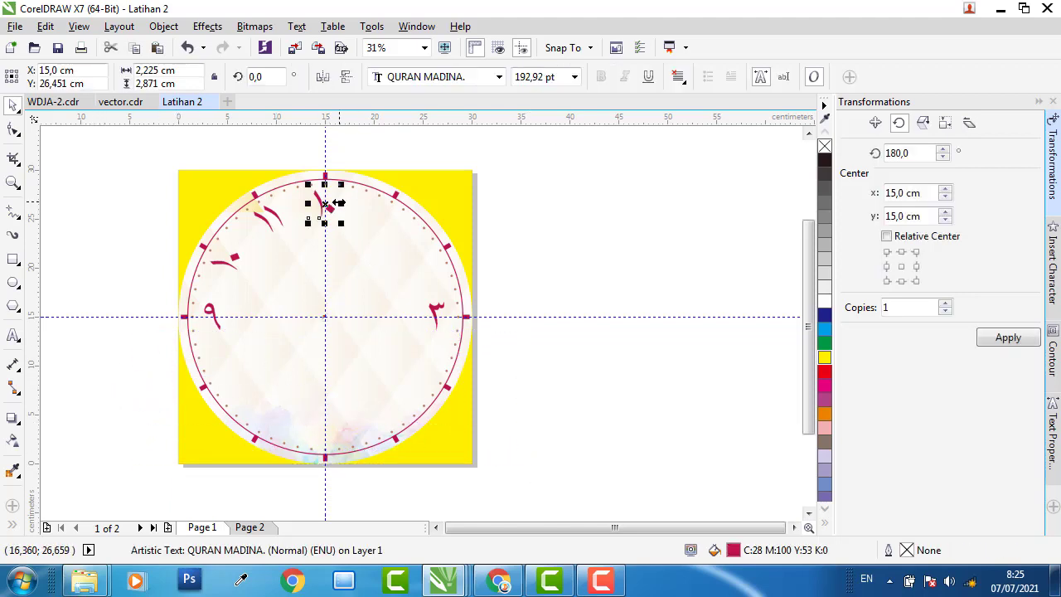
pyautogui.click(347, 80)
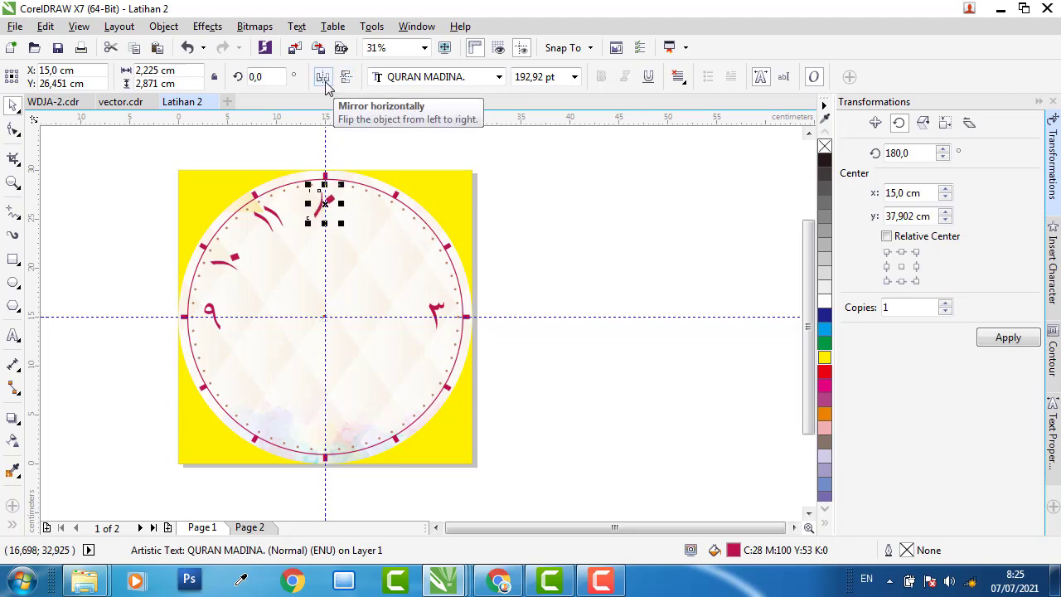
pyautogui.click(323, 76)
# Change the text of the flipped numeral at 12 o'clock to 8
pyautogui.click(331, 211)
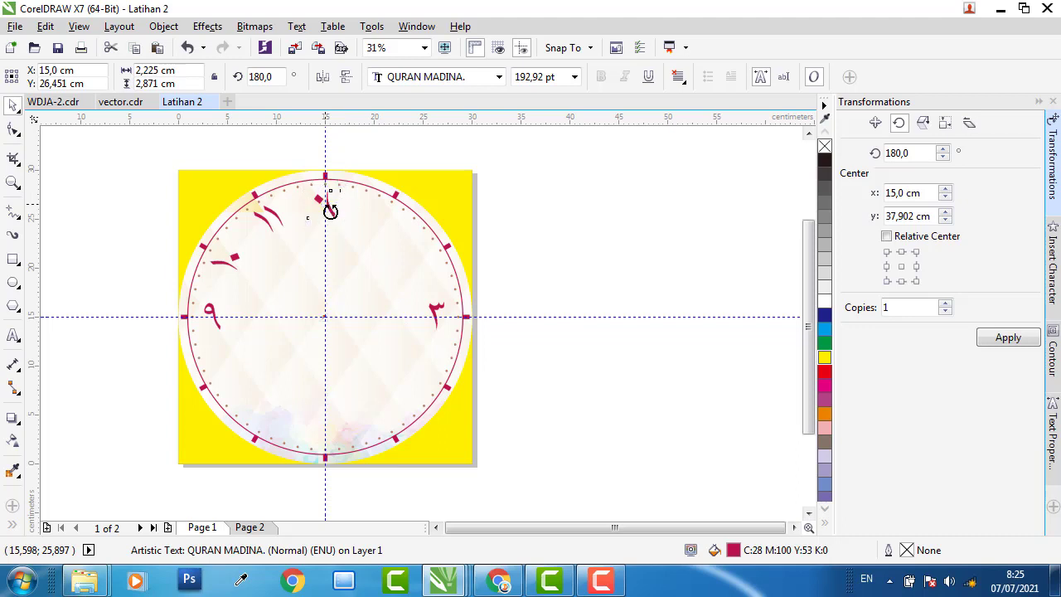
pyautogui.doubleClick(330, 210)
pyautogui.moveTo(329, 207); pyautogui.dragTo(342, 209)
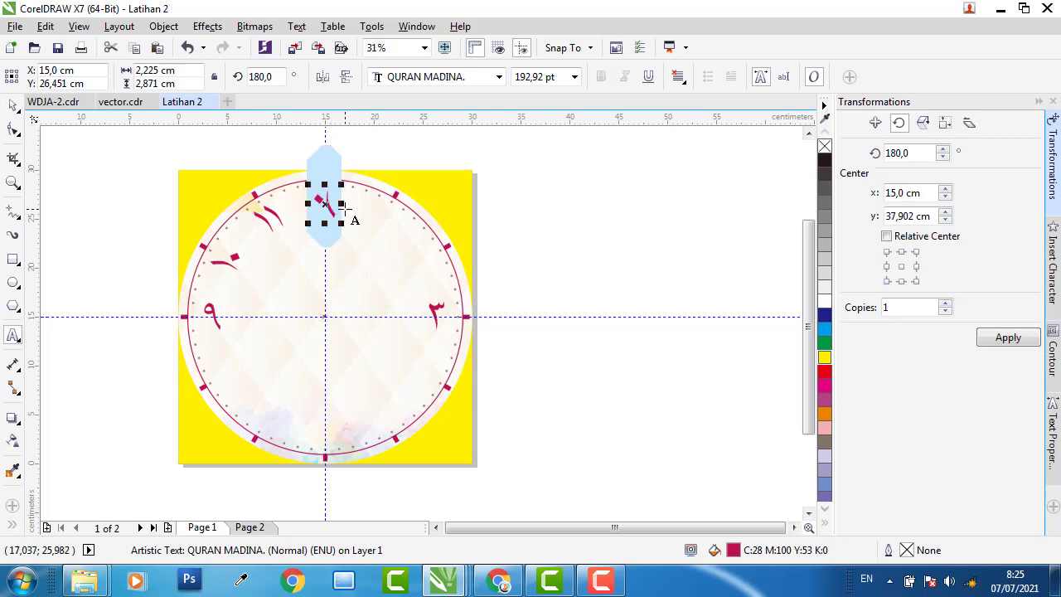
pyautogui.write('8')
pyautogui.click(12, 105)
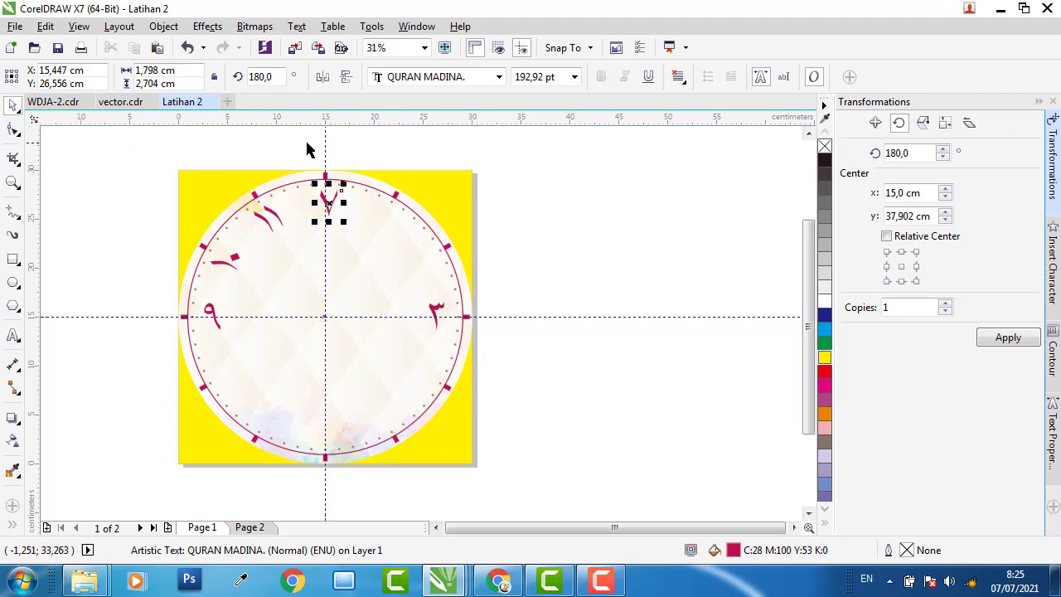
# Centre the flipped 8 numeral horizontally on the yellow square background
pyautogui.click(330, 202)
pyautogui.click(385, 158)
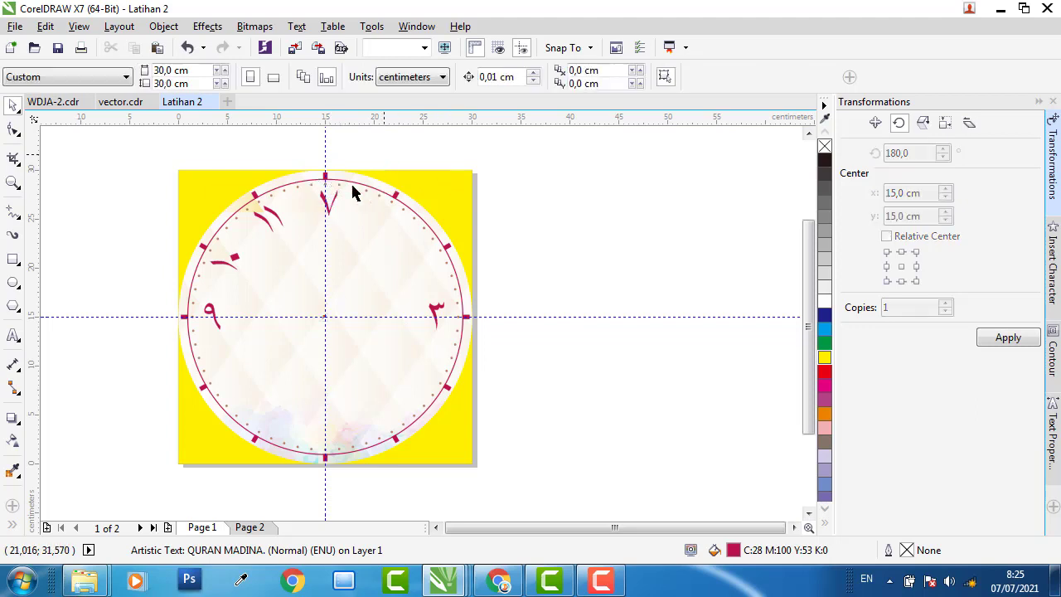
pyautogui.click(336, 201)
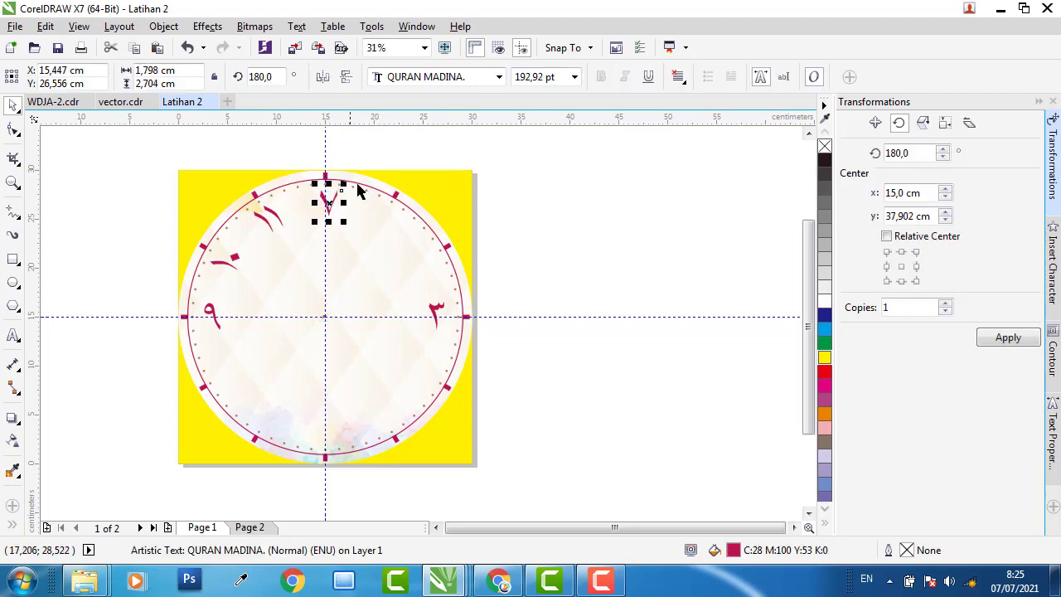
pyautogui.keyDown('shift'); pyautogui.click(457, 182); pyautogui.keyUp('shift')
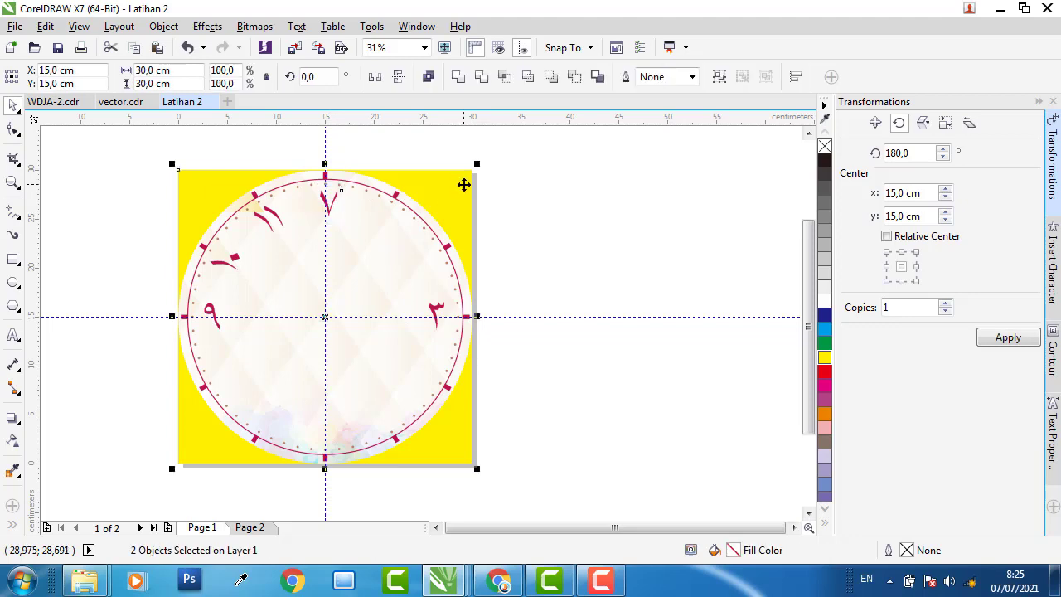
pyautogui.press('Escape')
pyautogui.click(324, 197)
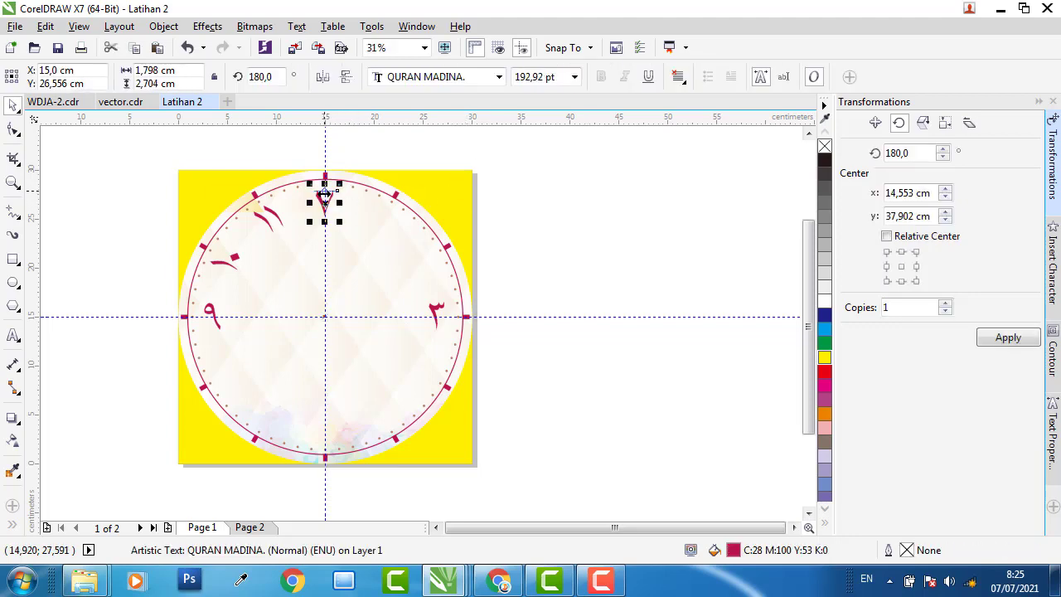
# Move the flipped 8 numeral's rotation centre to the guideline intersection at the clock's centre
pyautogui.click(324, 199)
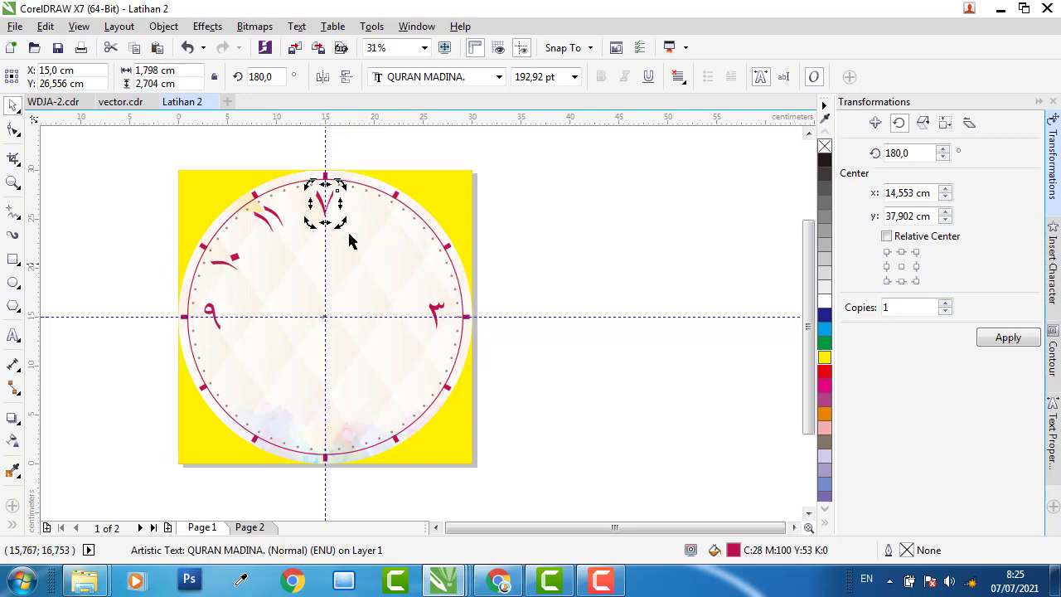
pyautogui.scroll(-1, 342, 183)
pyautogui.moveTo(356, 157); pyautogui.dragTo(337, 248)
pyautogui.scroll(2, 336, 248)
pyautogui.scroll(1, 336, 248)
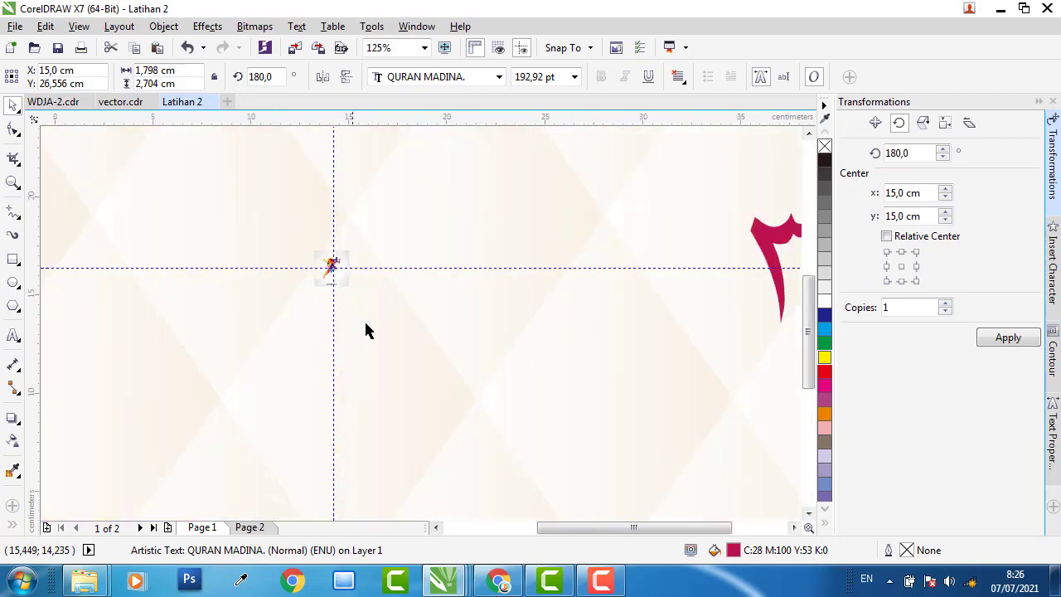
pyautogui.scroll(-2, 367, 330)
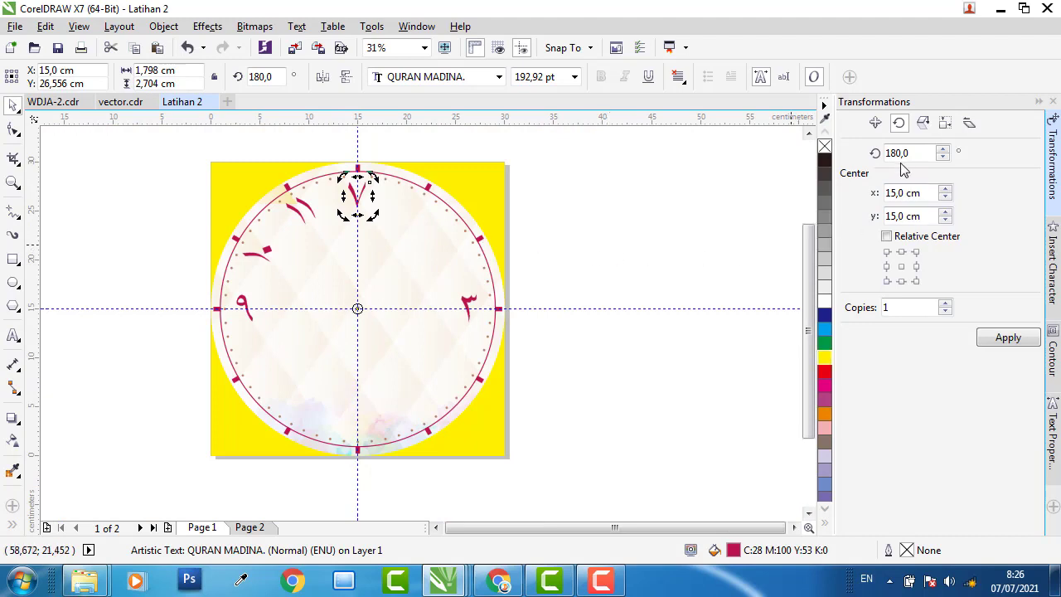
# Make one copy of the flipped 8 numeral rotated 120° about the clock's centre, landing at 8 o'clock
pyautogui.moveTo(914, 154); pyautogui.dragTo(867, 159)
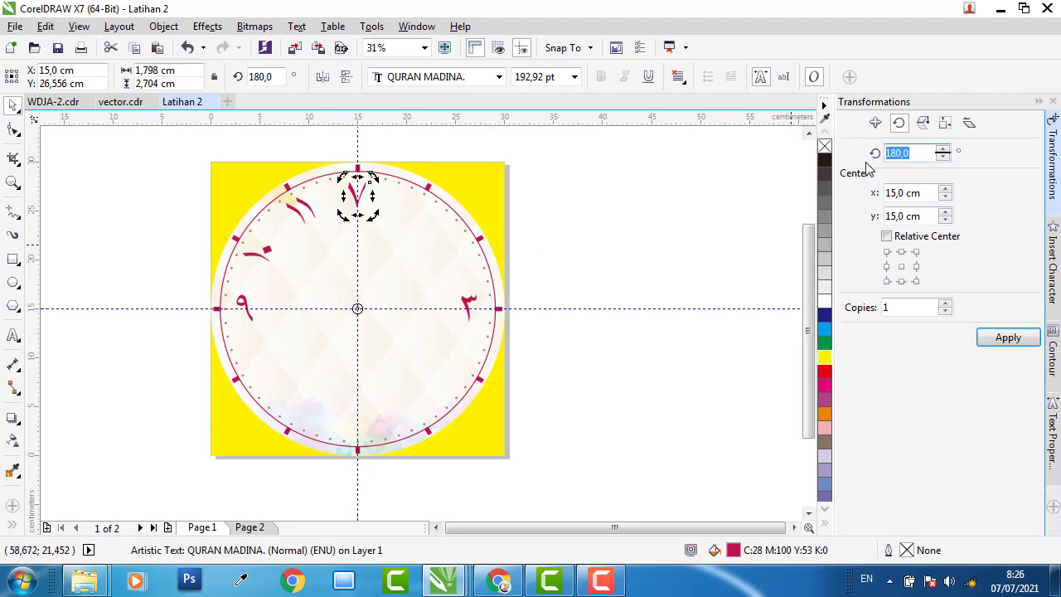
pyautogui.write('120')
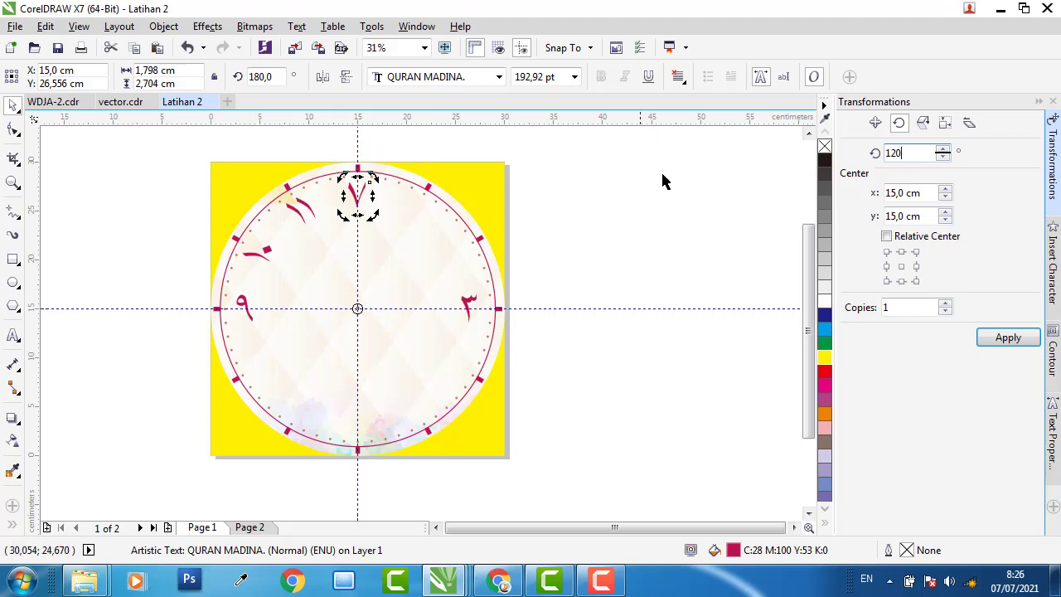
pyautogui.click(903, 305)
pyautogui.click(1008, 337)
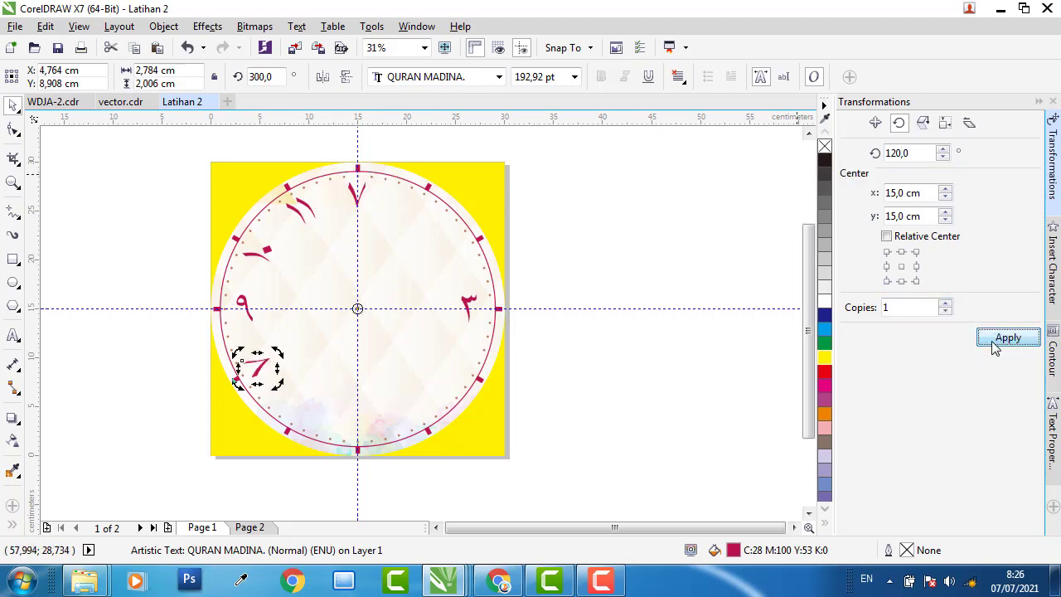
# Fill the rotated numeral at 8 o'clock with cyan and change the flipped numeral at 12 o'clock to 7
pyautogui.click(824, 329)
pyautogui.doubleClick(358, 195)
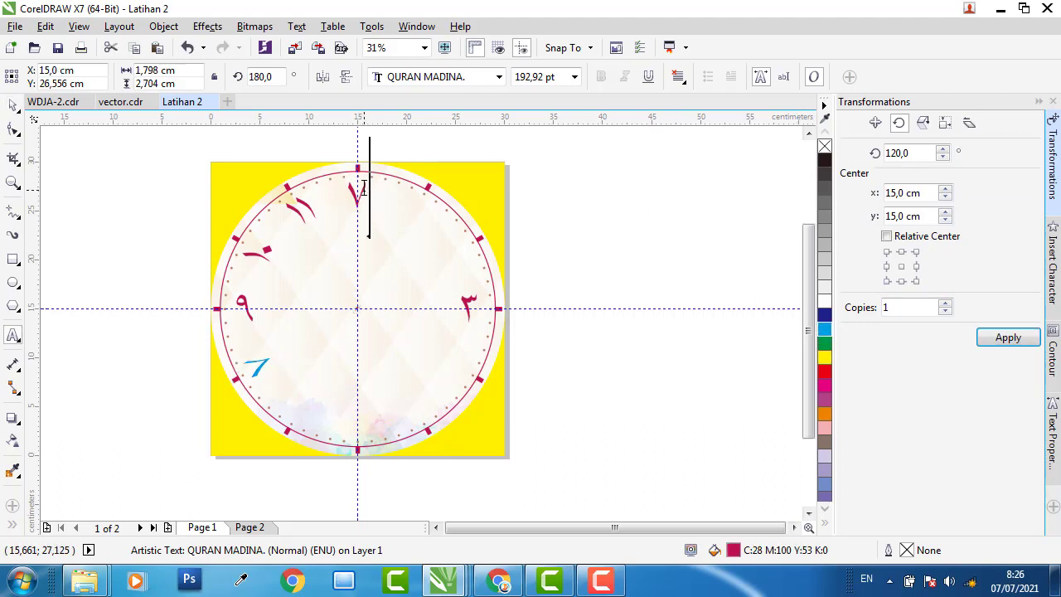
pyautogui.doubleClick(365, 194)
pyautogui.write('٨')
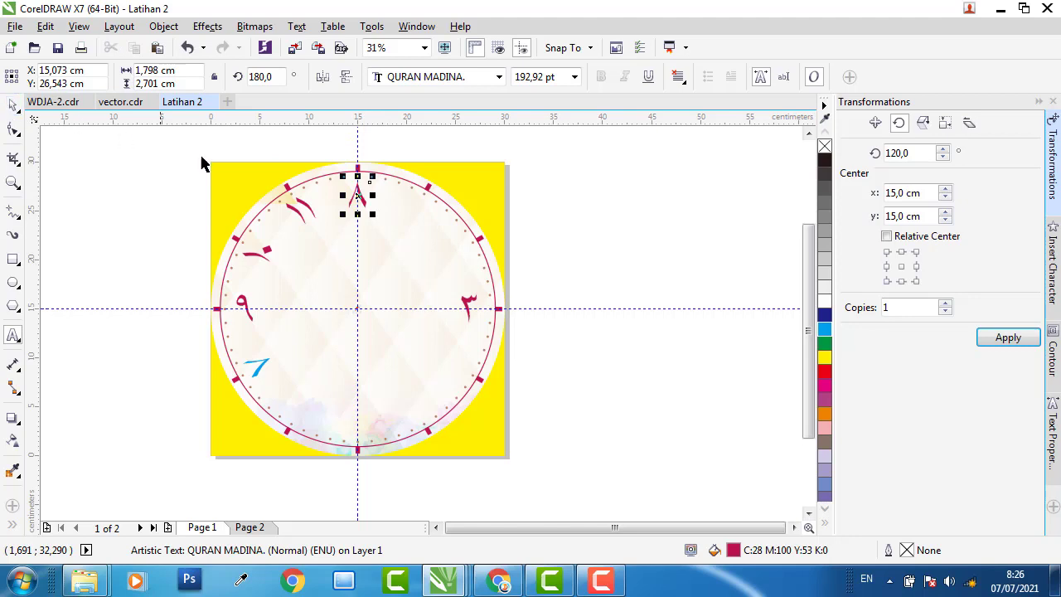
# Centre the flipped 7 numeral horizontally on the yellow square background
pyautogui.hotkey('ctrl', 'space')
pyautogui.keyDown('shift'); pyautogui.click(479, 177); pyautogui.keyUp('shift')
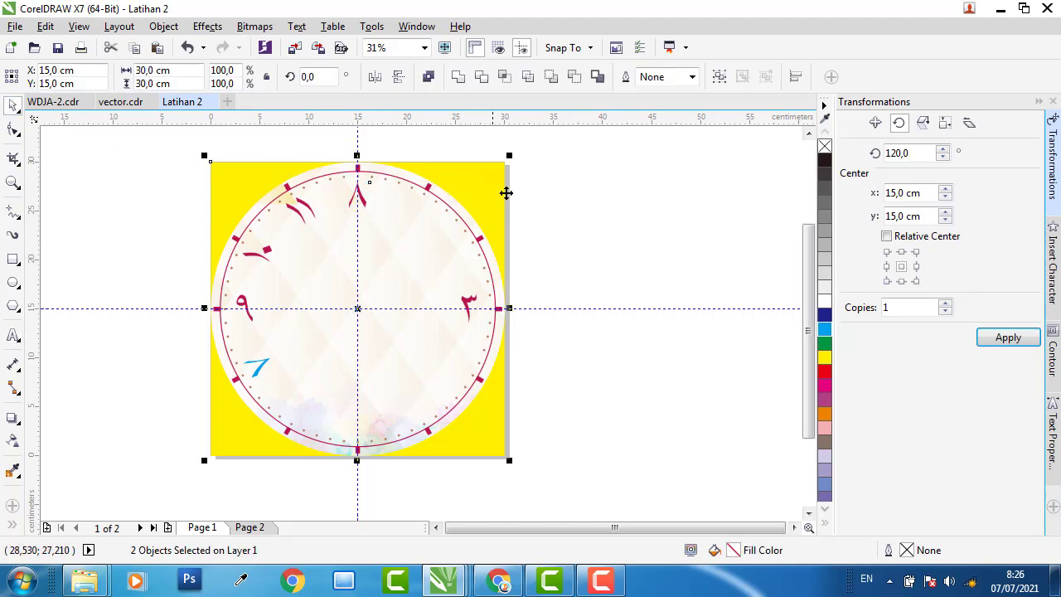
pyautogui.press('Escape')
# Move the flipped 7 numeral's rotation centre to the guideline intersection at the clock's centre
pyautogui.click(364, 203)
pyautogui.click(363, 203)
pyautogui.moveTo(357, 198); pyautogui.dragTo(360, 305)
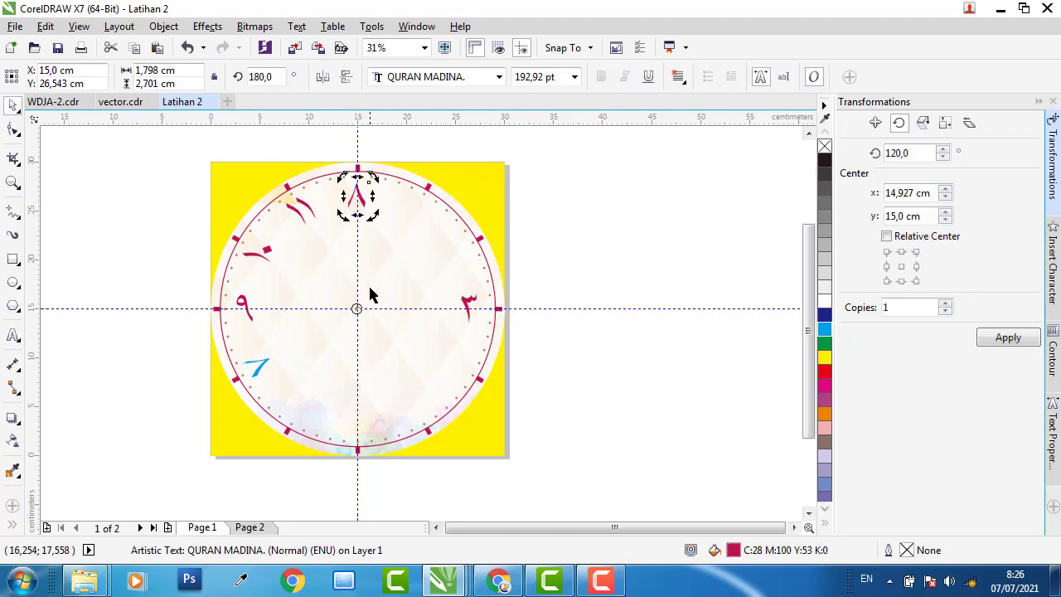
pyautogui.scroll(5, 348, 305)
pyautogui.scroll(3, 347, 305)
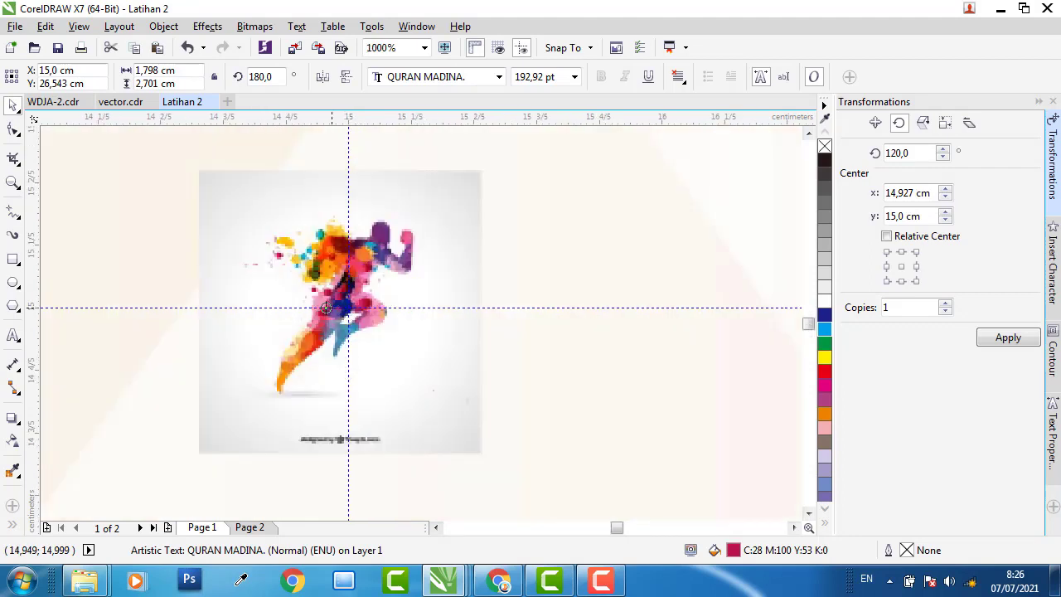
pyautogui.moveTo(340, 310); pyautogui.dragTo(348, 307)
pyautogui.scroll(-7, 365, 309)
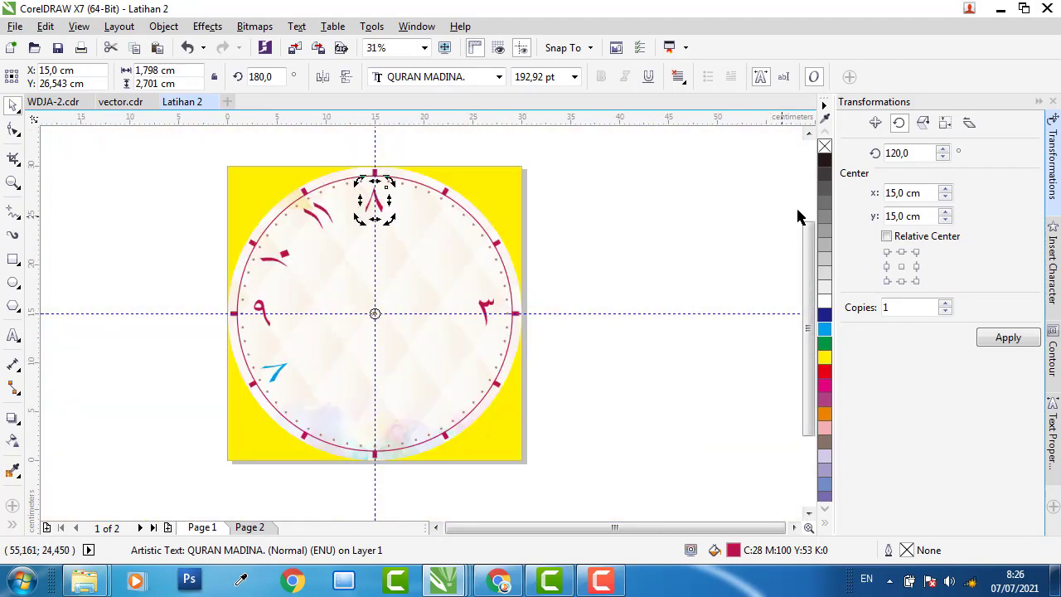
# Make one copy of the flipped 7 numeral rotated 150° about the clock's centre, landing at 7 o'clock
pyautogui.click(895, 154)
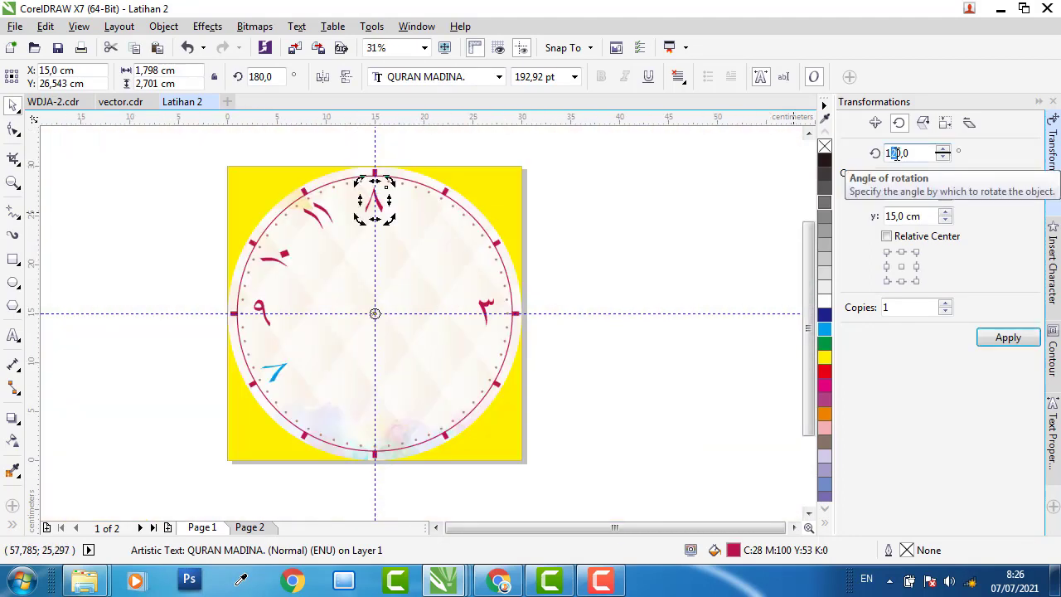
pyautogui.write('5')
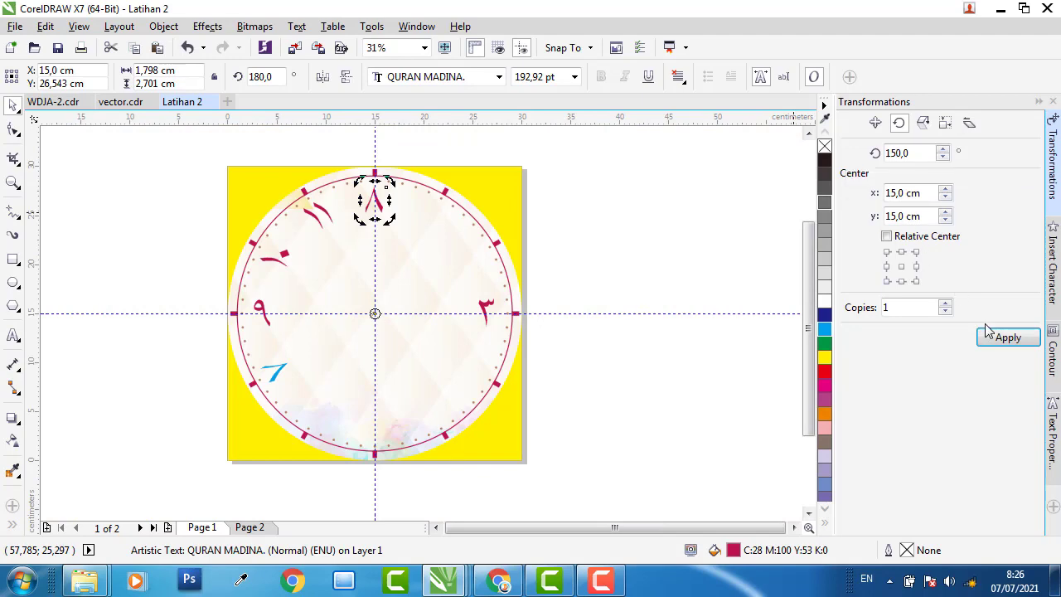
pyautogui.click(1009, 336)
pyautogui.press('Escape')
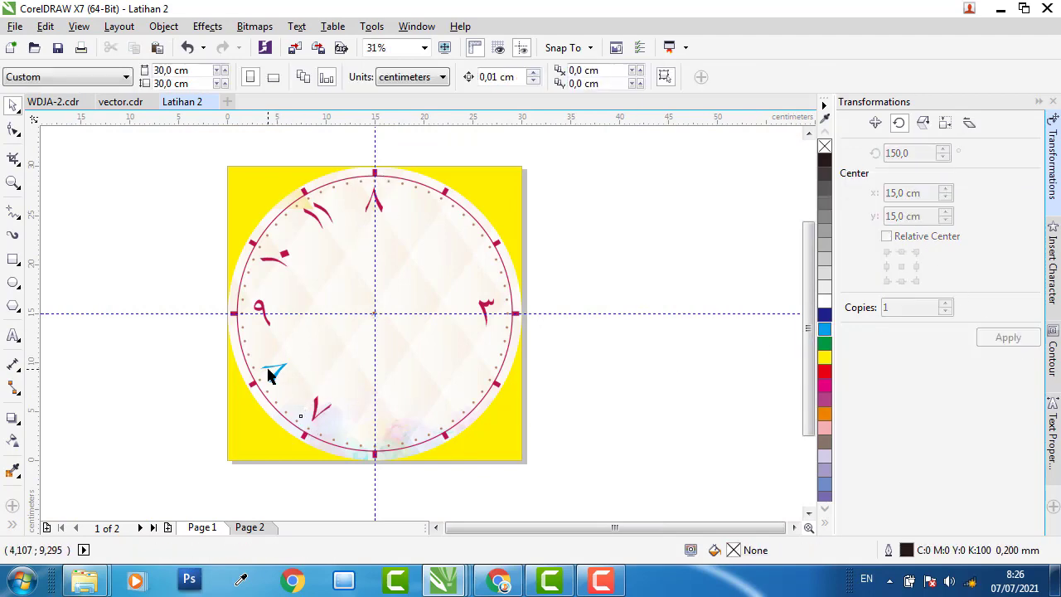
pyautogui.click(274, 381)
pyautogui.scroll(4, 277, 374)
pyautogui.scroll(-4, 277, 373)
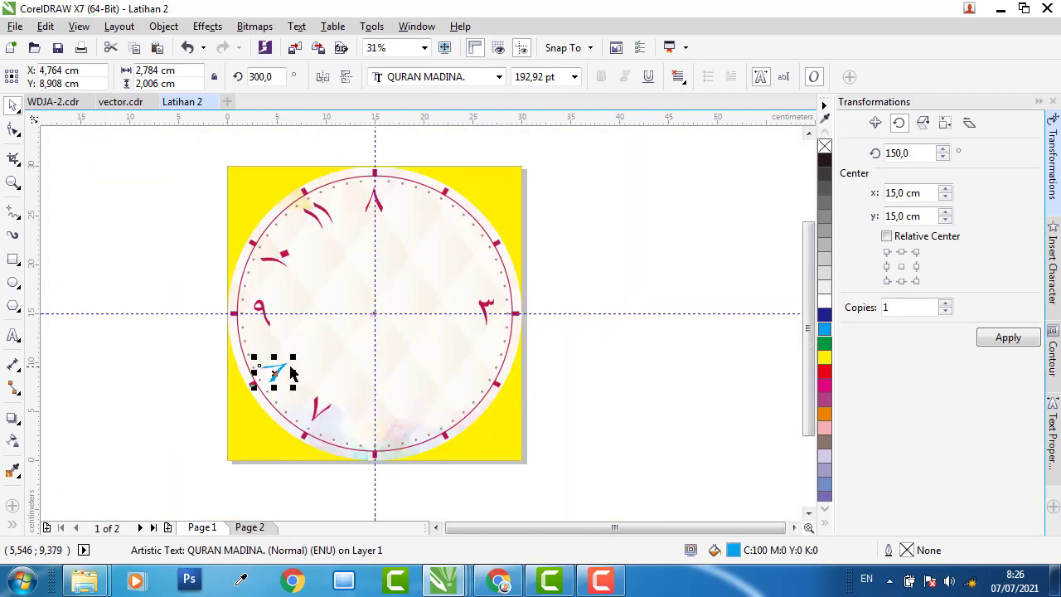
pyautogui.press('Escape')
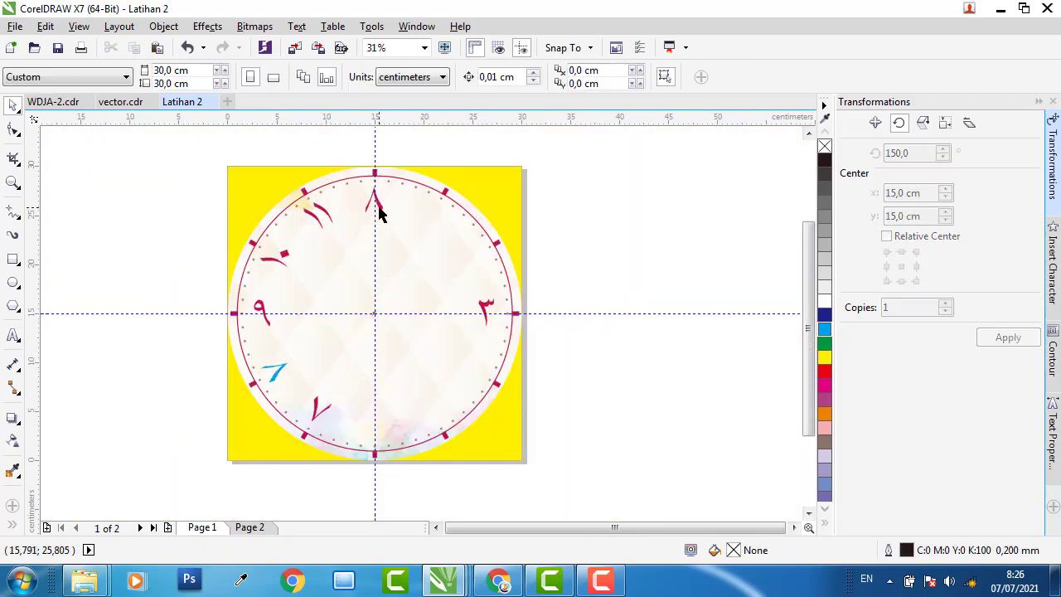
# Change the flipped numeral at 12 o'clock to 6 and centre it horizontally on the yellow square background
pyautogui.click(379, 210)
pyautogui.click(381, 208)
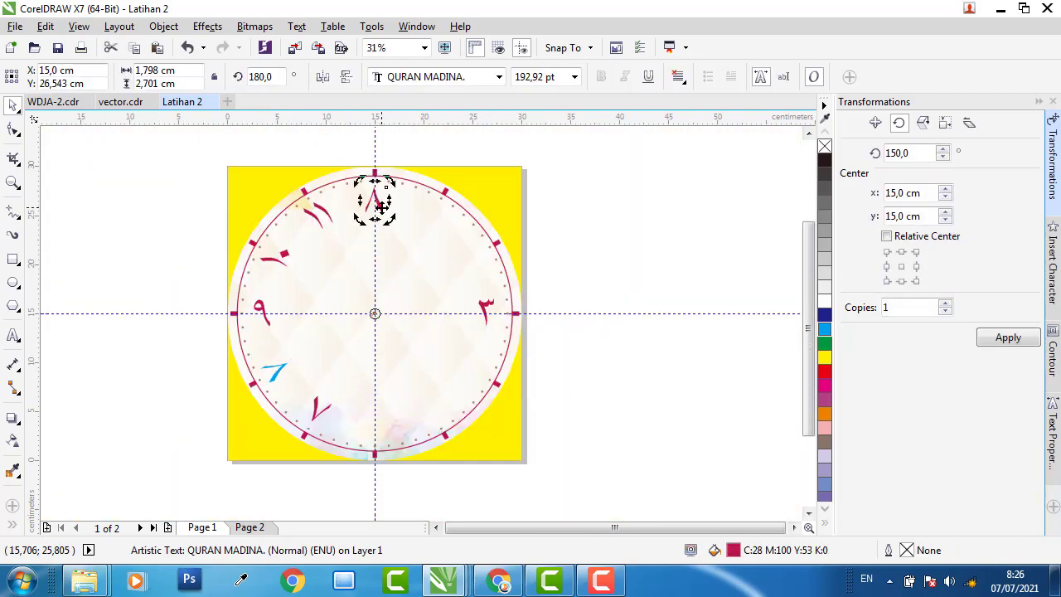
pyautogui.doubleClick(375, 200)
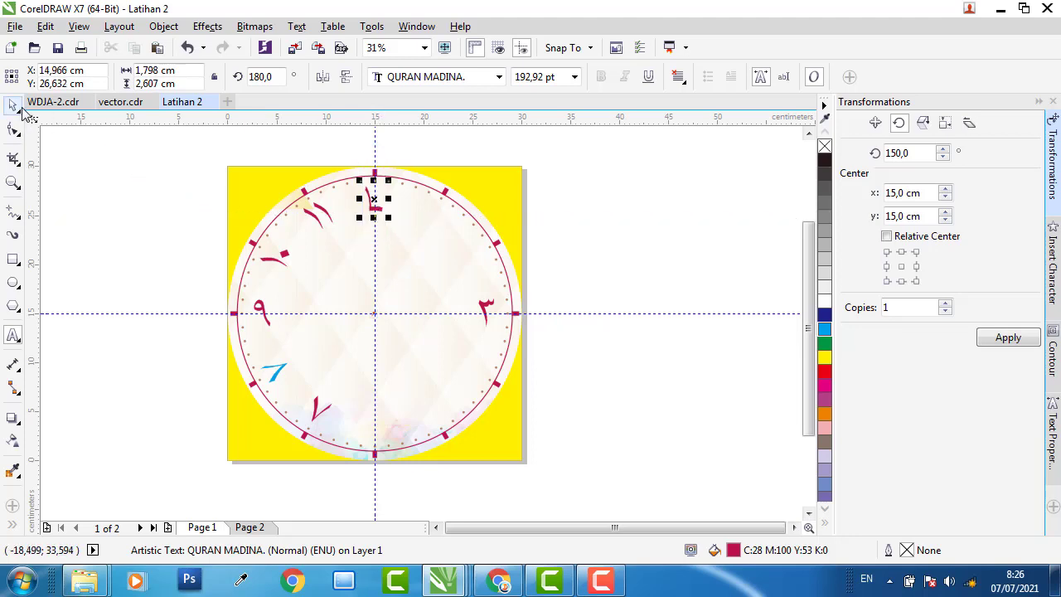
pyautogui.click(476, 185)
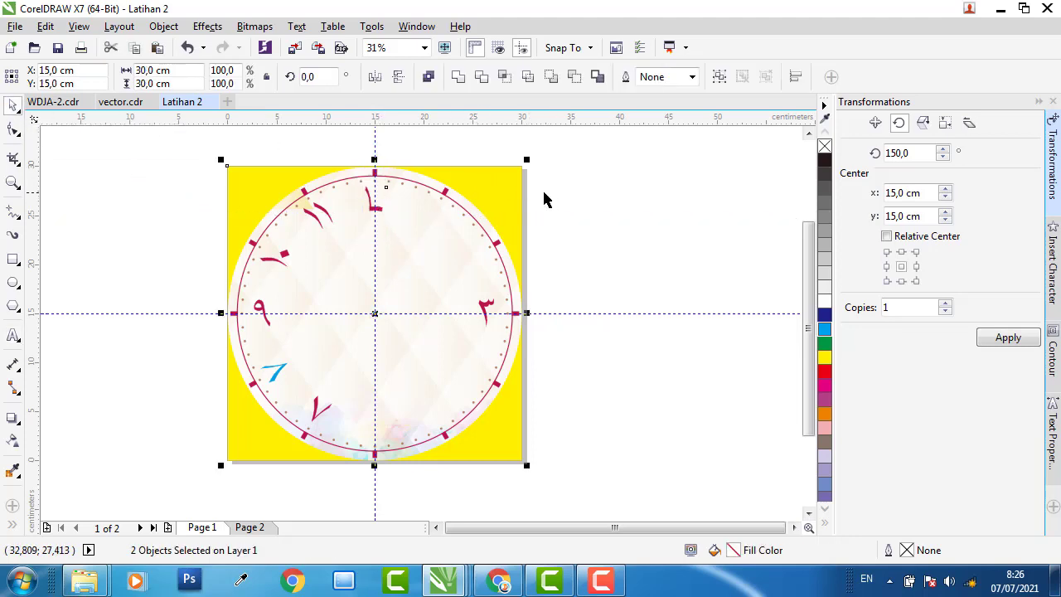
pyautogui.click(632, 211)
# Move the flipped 6 numeral's rotation centre to the guideline intersection at the clock's centre
pyautogui.click(375, 207)
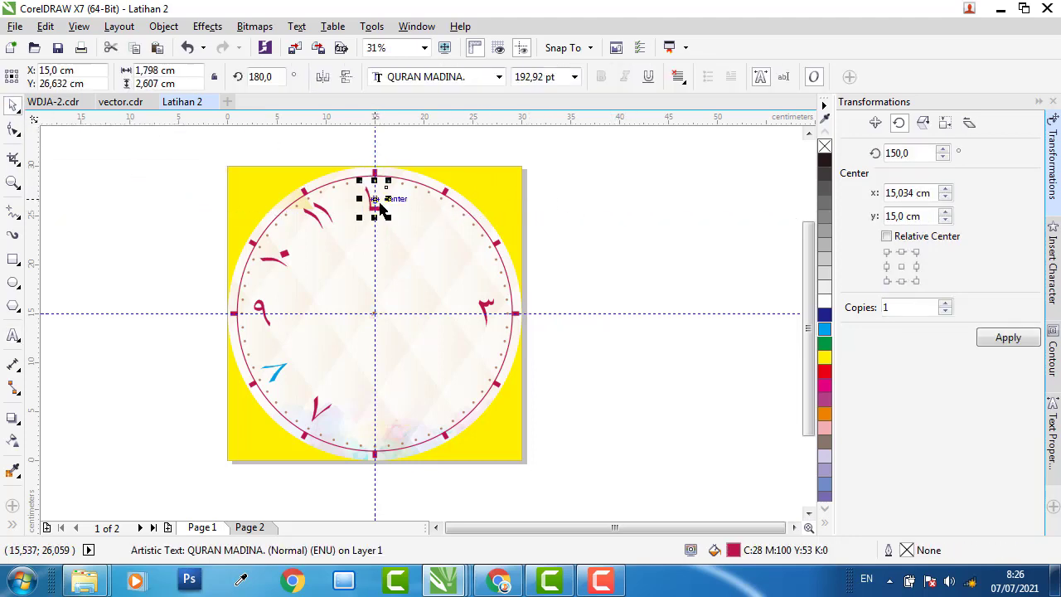
pyautogui.click(377, 209)
pyautogui.scroll(6, 375, 313)
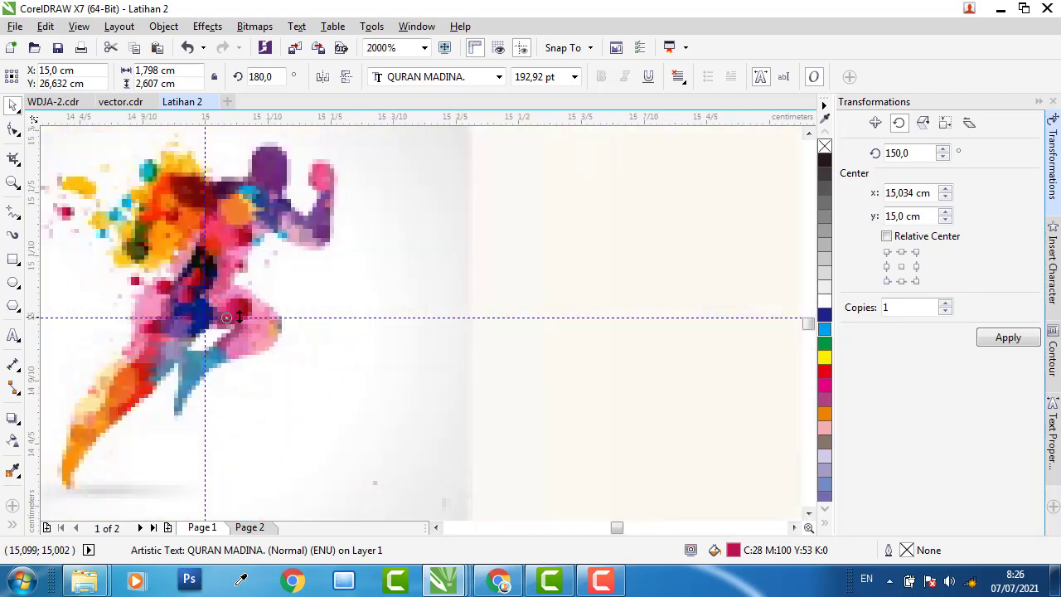
pyautogui.moveTo(205, 317); pyautogui.dragTo(205, 317)
pyautogui.scroll(-6, 268, 315)
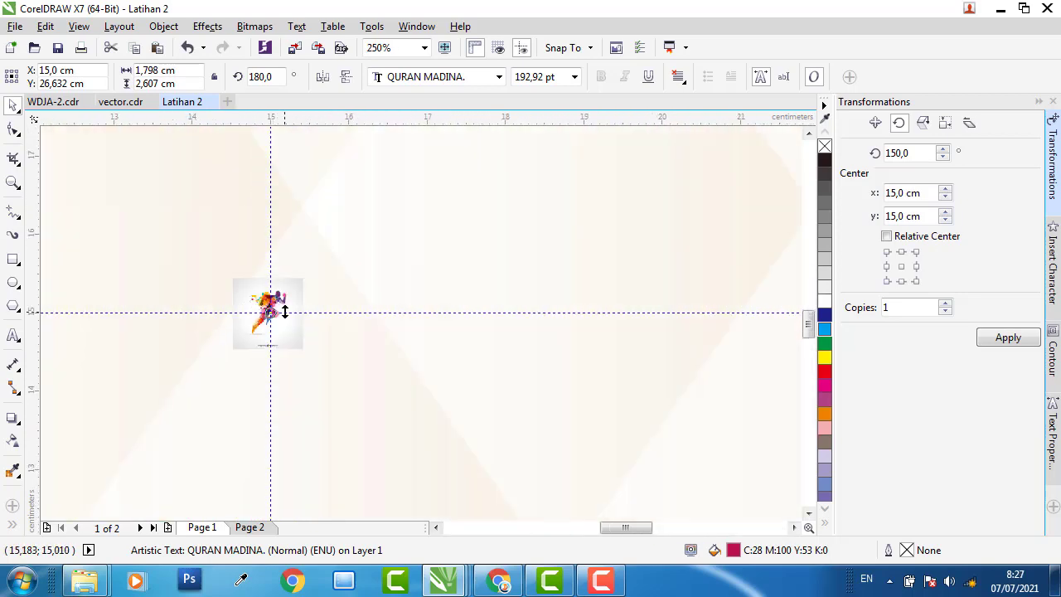
# Make one copy of the flipped 6 numeral rotated 180° about the clock's centre, landing at 6 o'clock
pyautogui.moveTo(895, 152); pyautogui.dragTo(890, 153)
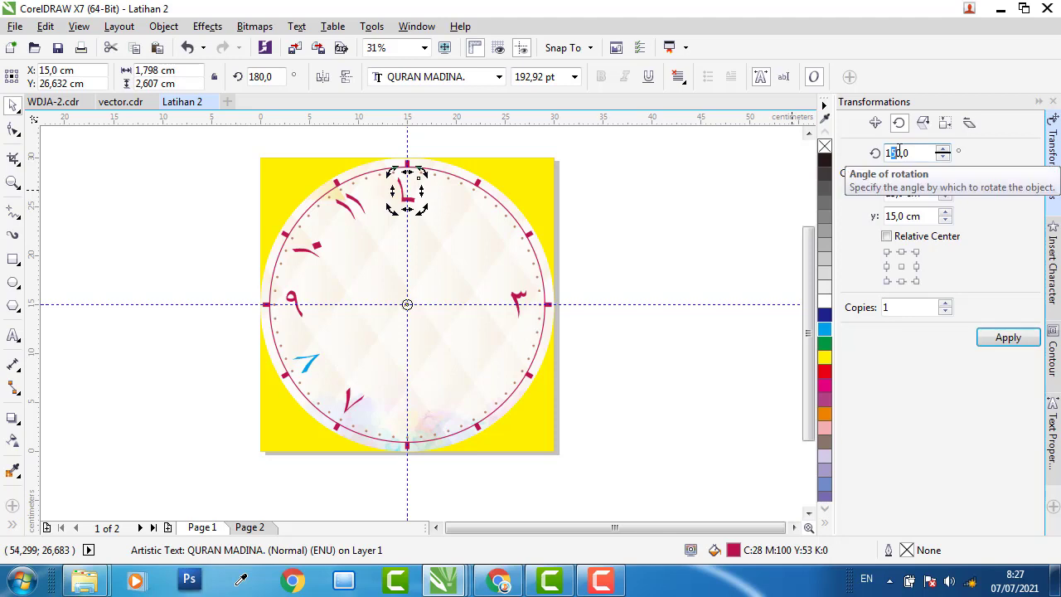
pyautogui.write('8')
pyautogui.click(1008, 337)
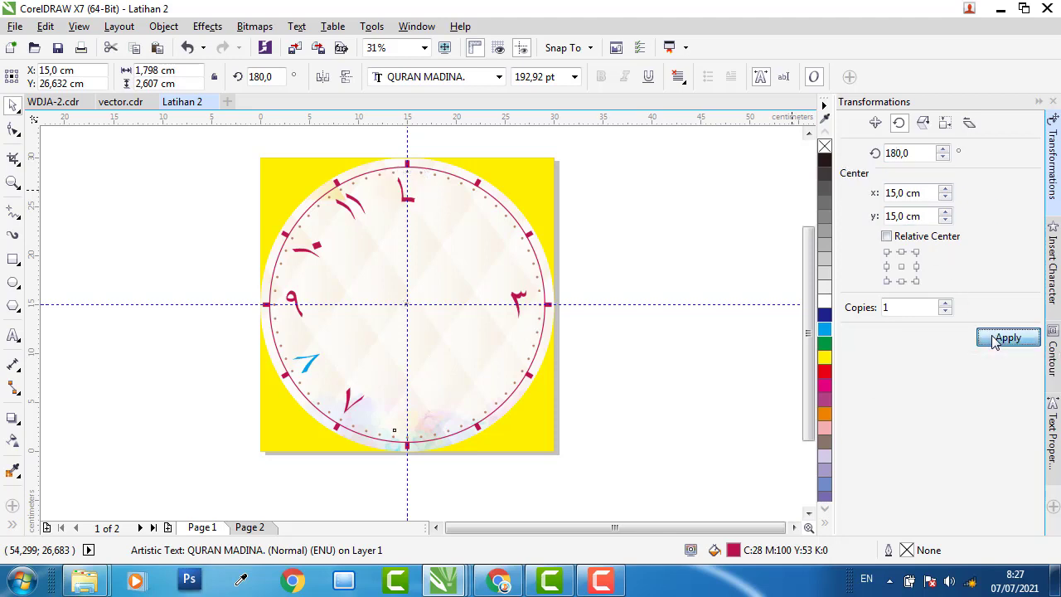
# Change the flipped numeral at 12 o'clock to 5 and centre it horizontally on the yellow square background
pyautogui.click(403, 208)
pyautogui.click(415, 207)
pyautogui.doubleClick(414, 199)
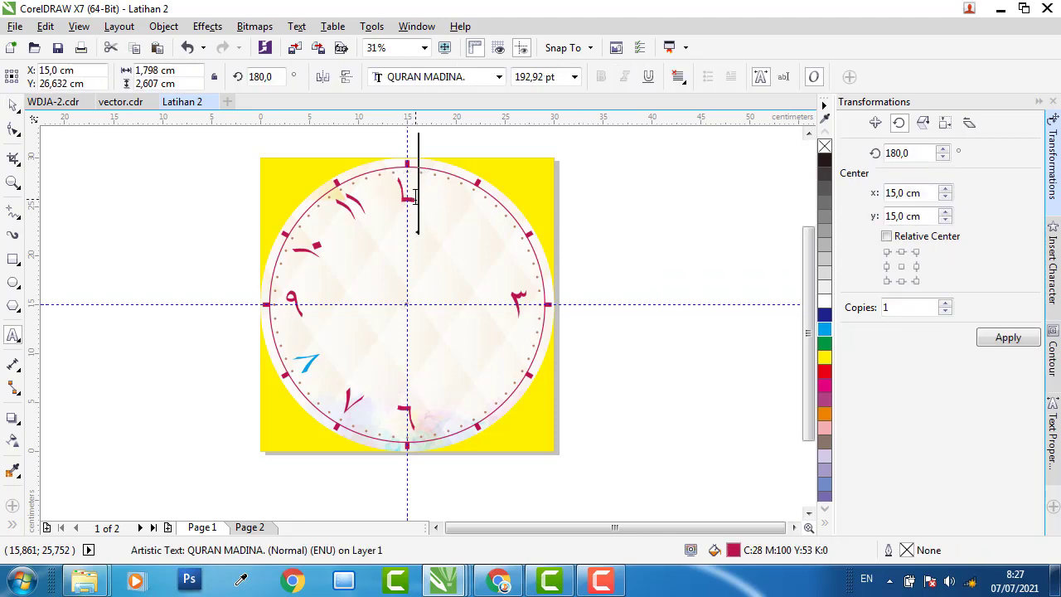
pyautogui.write('5')
pyautogui.click(12, 105)
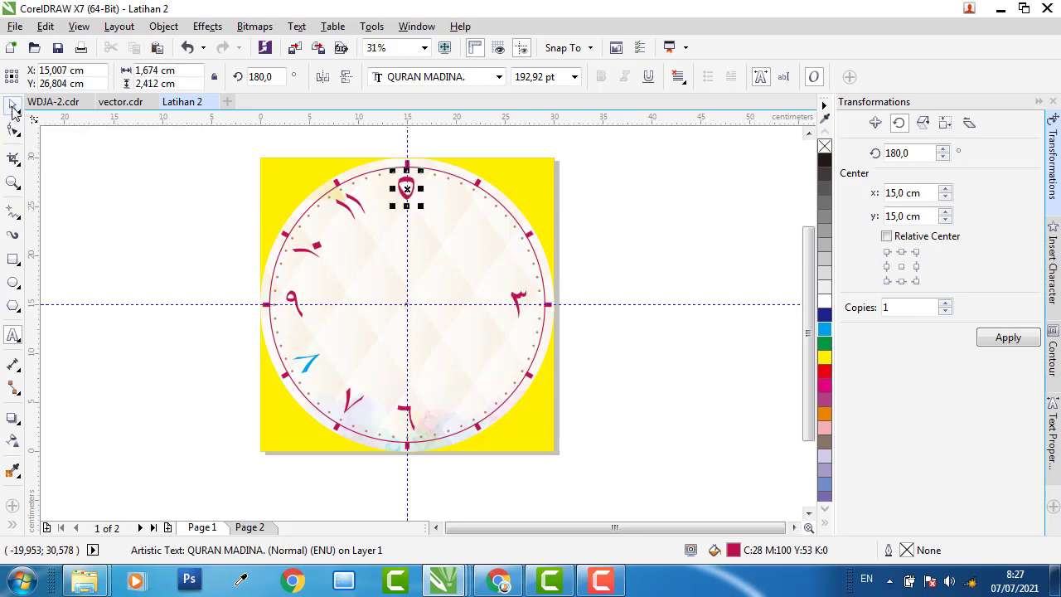
pyautogui.keyDown('shift'); pyautogui.click(541, 180); pyautogui.keyUp('shift')
pyautogui.click(595, 184)
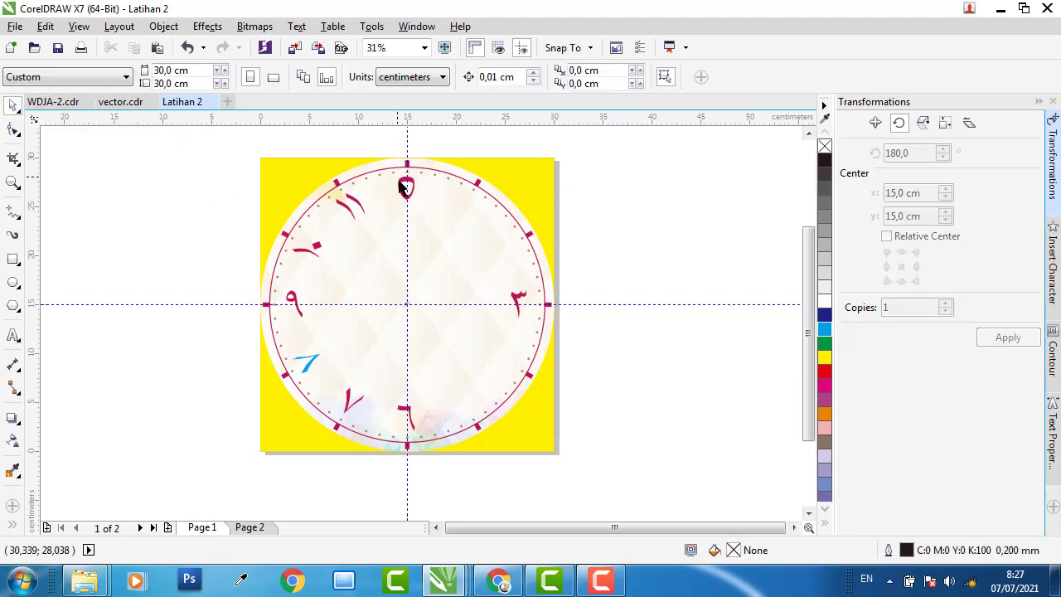
# Move the flipped 5 numeral's rotation centre to the guideline intersection at the clock's centre
pyautogui.click(407, 186)
pyautogui.click(409, 183)
pyautogui.click(412, 188)
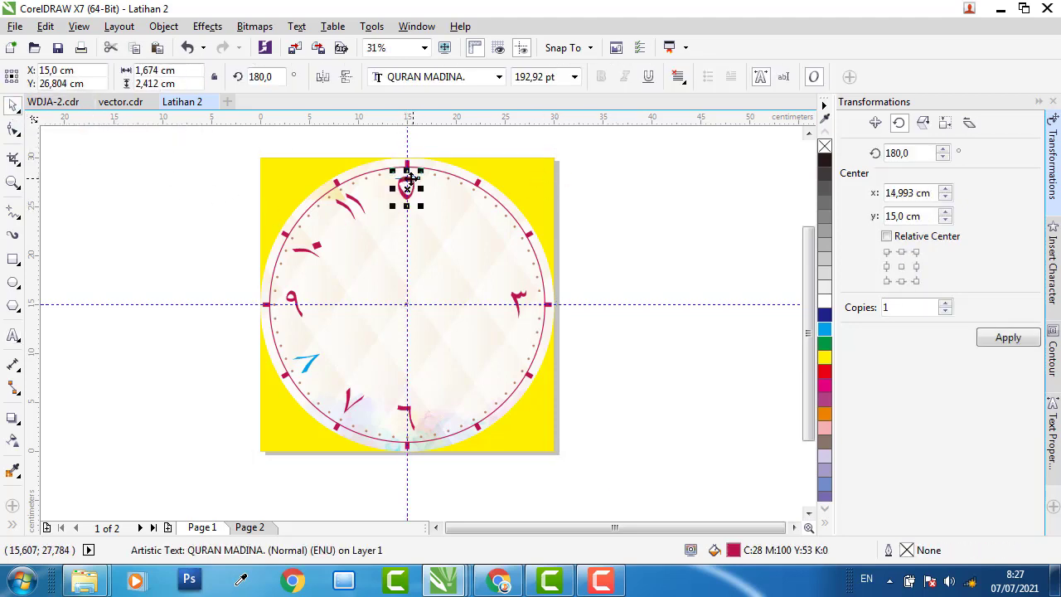
pyautogui.click(408, 184)
pyautogui.moveTo(408, 186); pyautogui.dragTo(408, 307)
pyautogui.scroll(6, 407, 307)
pyautogui.scroll(3, 419, 358)
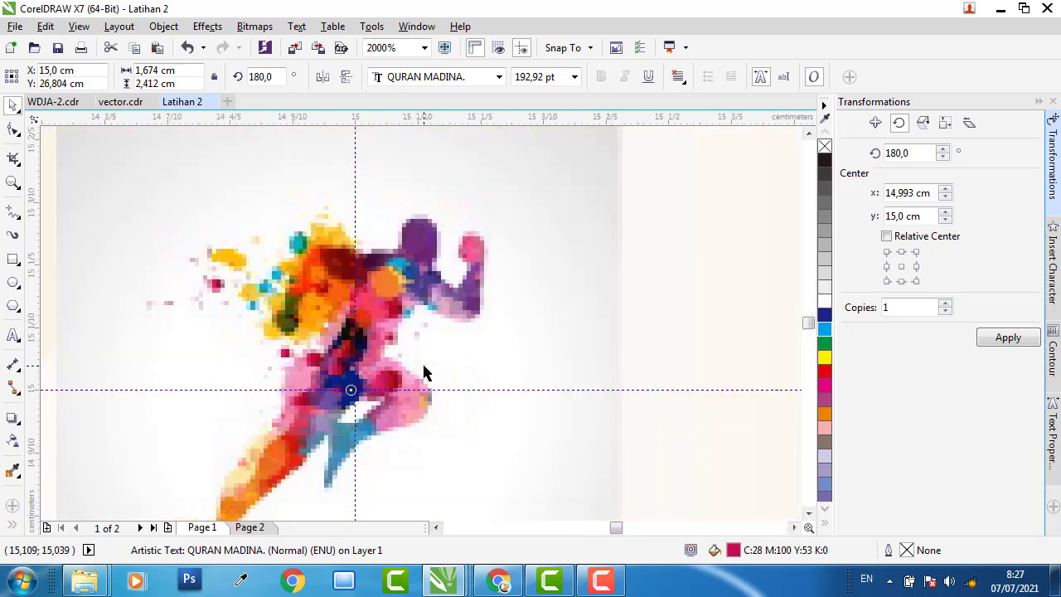
pyautogui.scroll(-8, 470, 324)
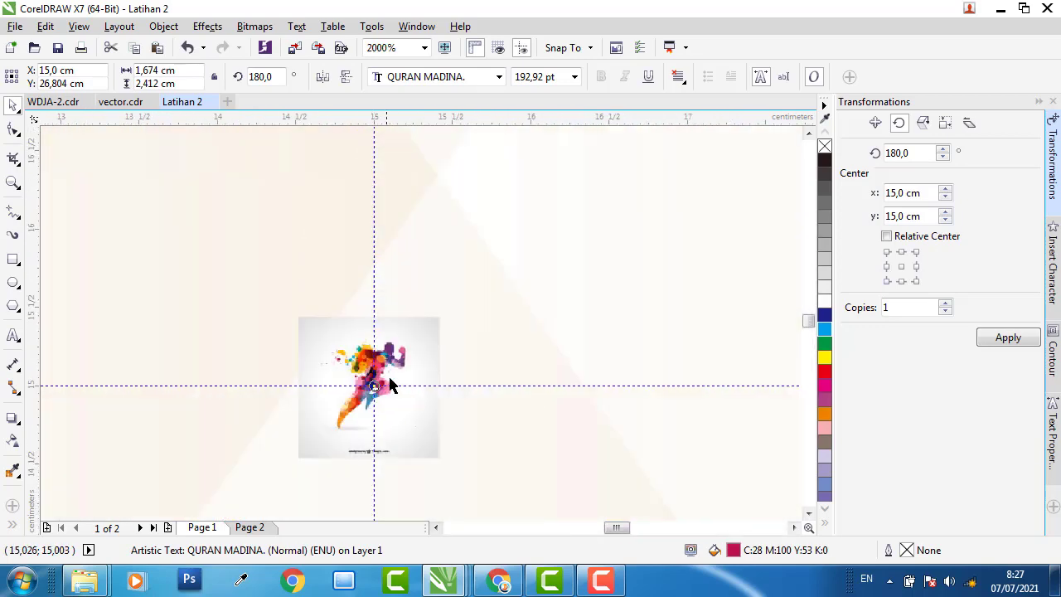
# Make one copy of the flipped 5 numeral rotated 210° about the clock's centre, landing at 5 o'clock
pyautogui.click(888, 152)
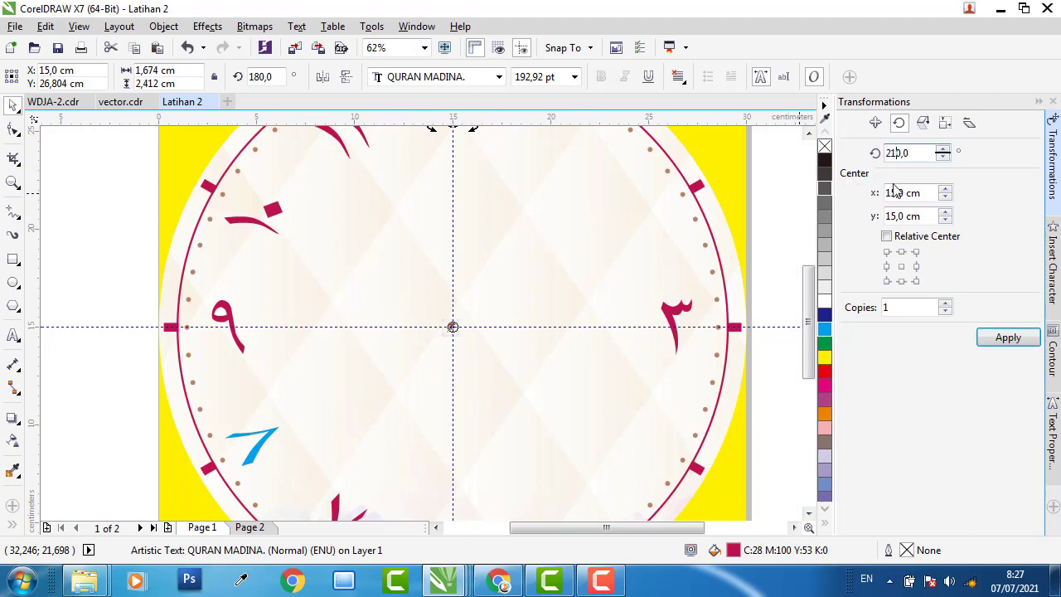
pyautogui.click(1008, 337)
pyautogui.scroll(-1, 501, 357)
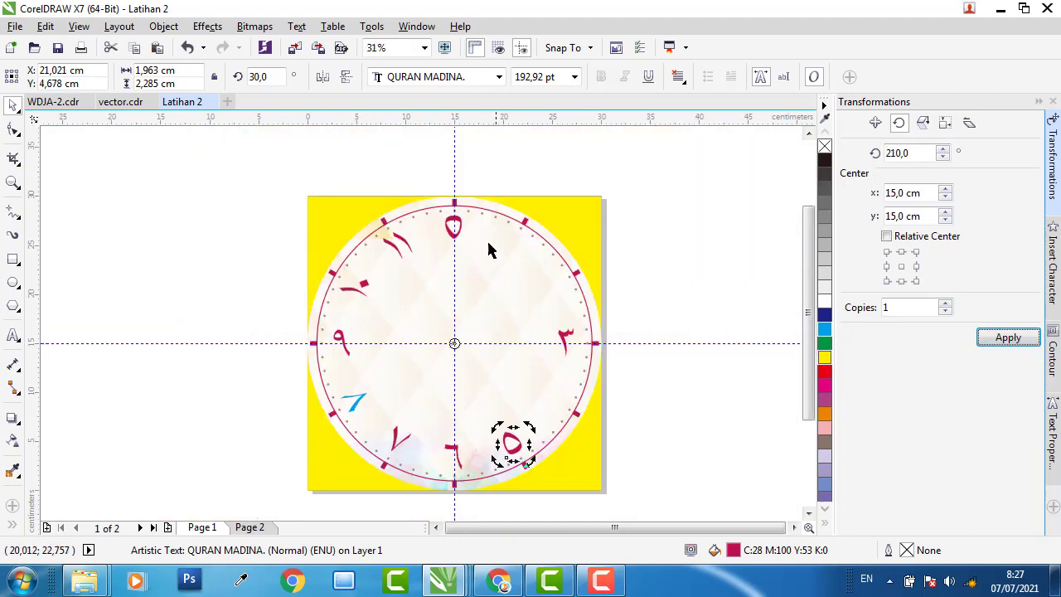
# Change the flipped numeral at 12 o'clock to 4 and centre it horizontally on the yellow square background
pyautogui.scroll(1, 489, 249)
pyautogui.click(431, 208)
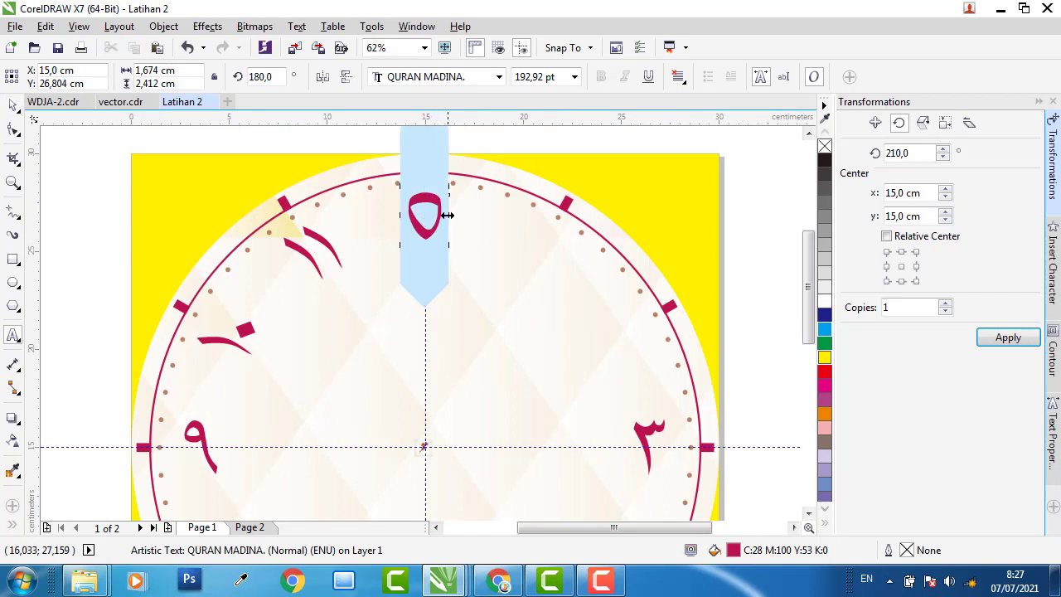
pyautogui.write('4')
pyautogui.click(12, 106)
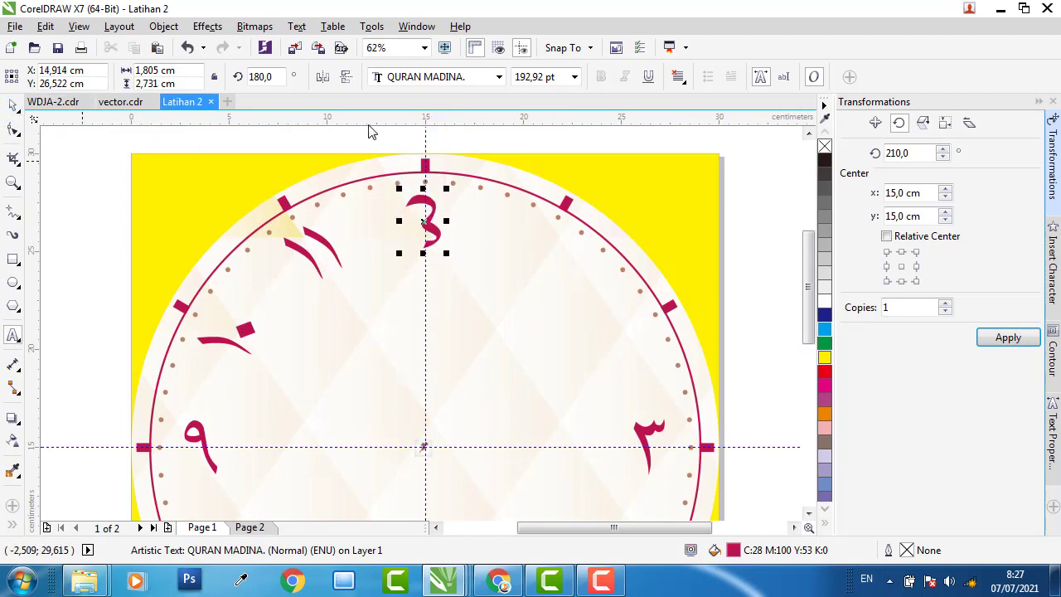
pyautogui.keyDown('shift'); pyautogui.click(663, 170); pyautogui.keyUp('shift')
pyautogui.click(750, 207)
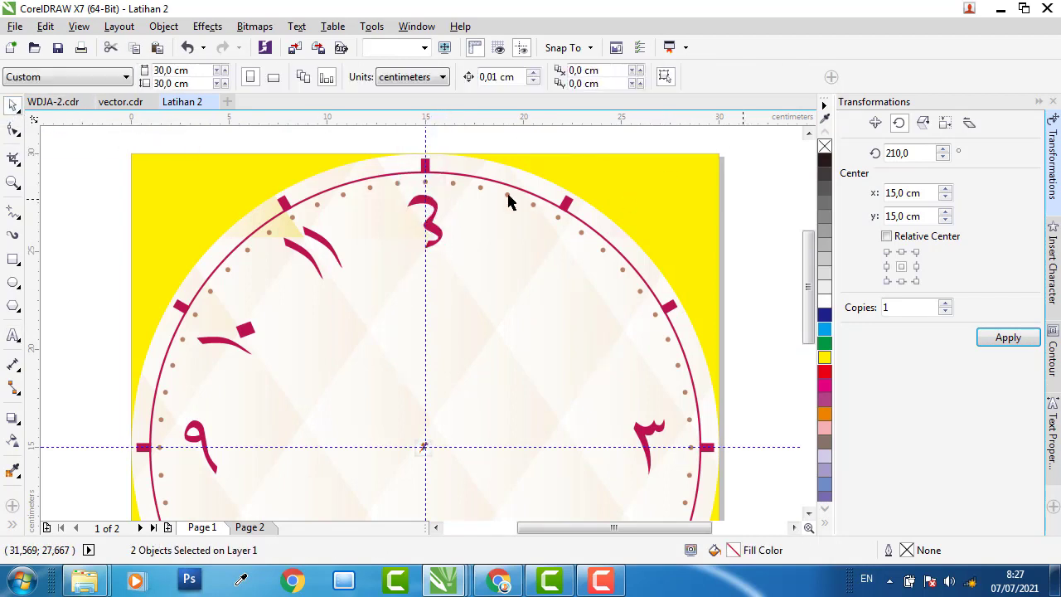
# Move the flipped 4 numeral's rotation centre to the guideline intersection at the clock's centre
pyautogui.click(442, 235)
pyautogui.click(437, 231)
pyautogui.scroll(5, 422, 446)
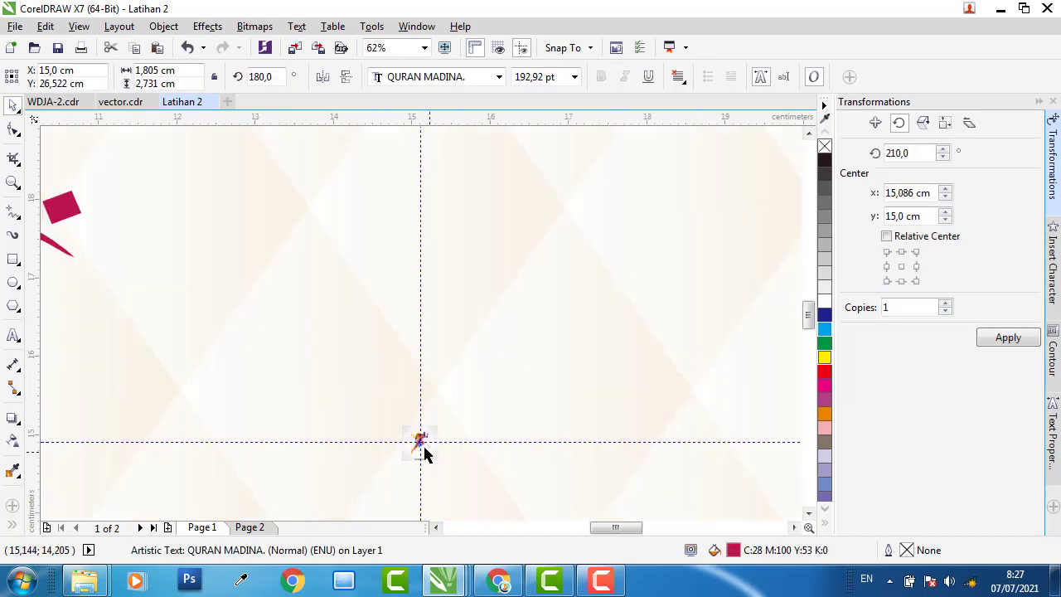
pyautogui.moveTo(396, 398); pyautogui.dragTo(370, 394)
pyautogui.scroll(-10, 370, 395)
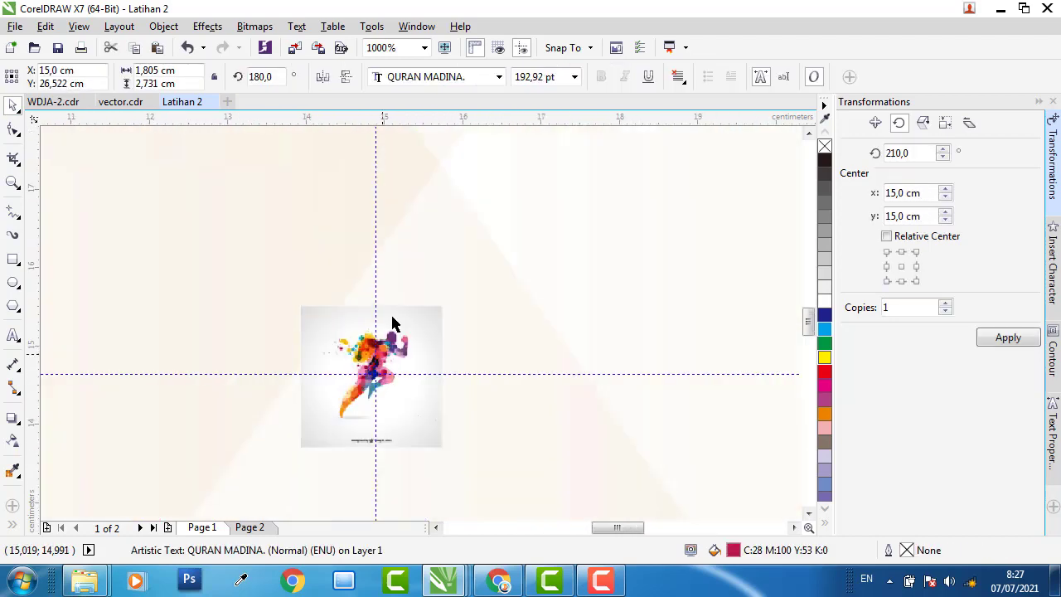
pyautogui.scroll(2, 472, 301)
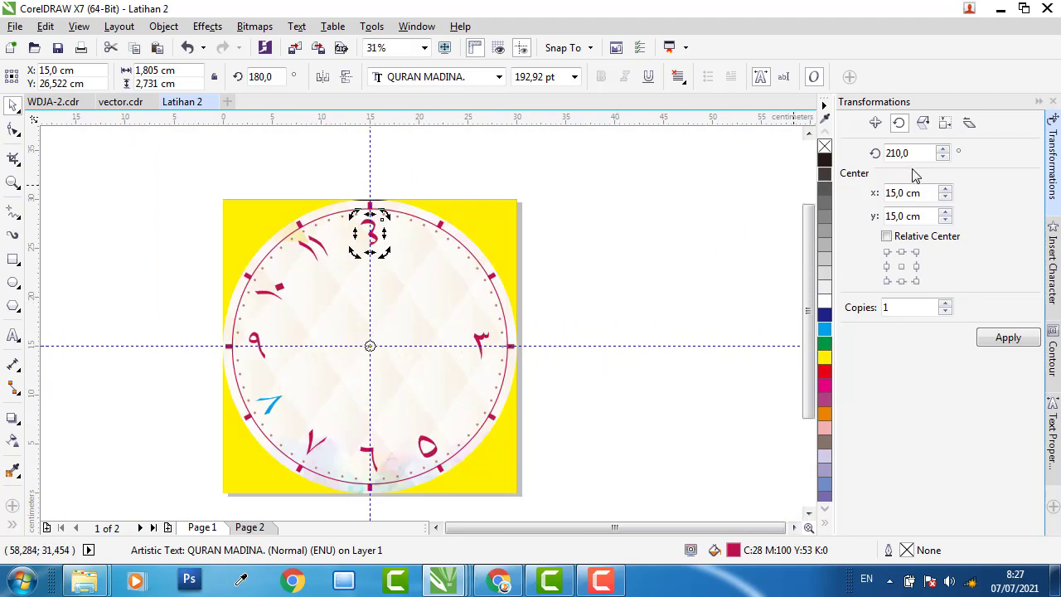
# Make one copy of the flipped 4 numeral rotated 240° about the clock's centre, landing at 4 o'clock
pyautogui.click(898, 154)
pyautogui.write('4')
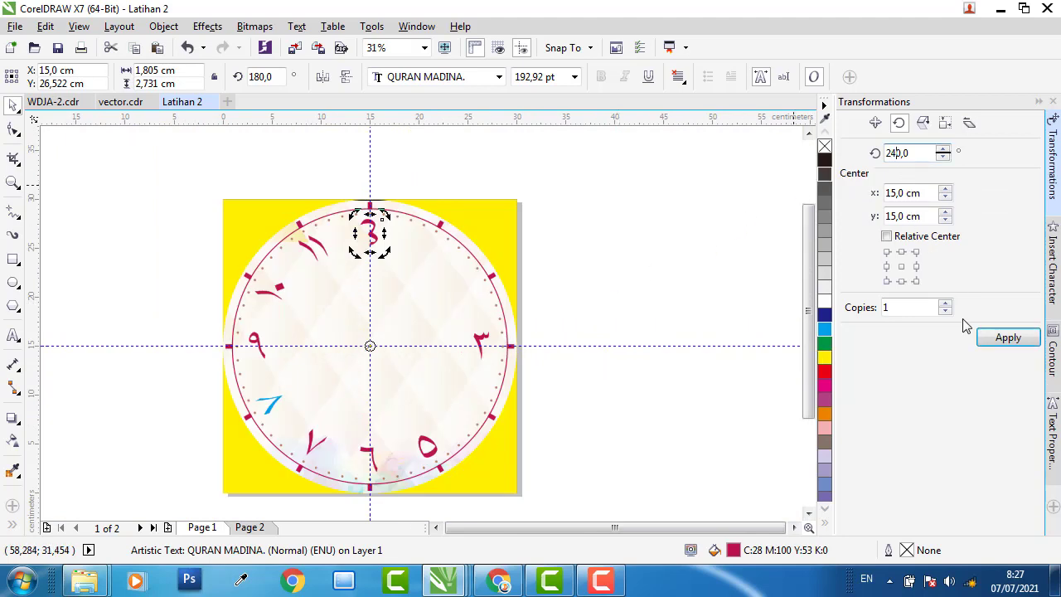
pyautogui.click(1002, 334)
pyautogui.click(533, 385)
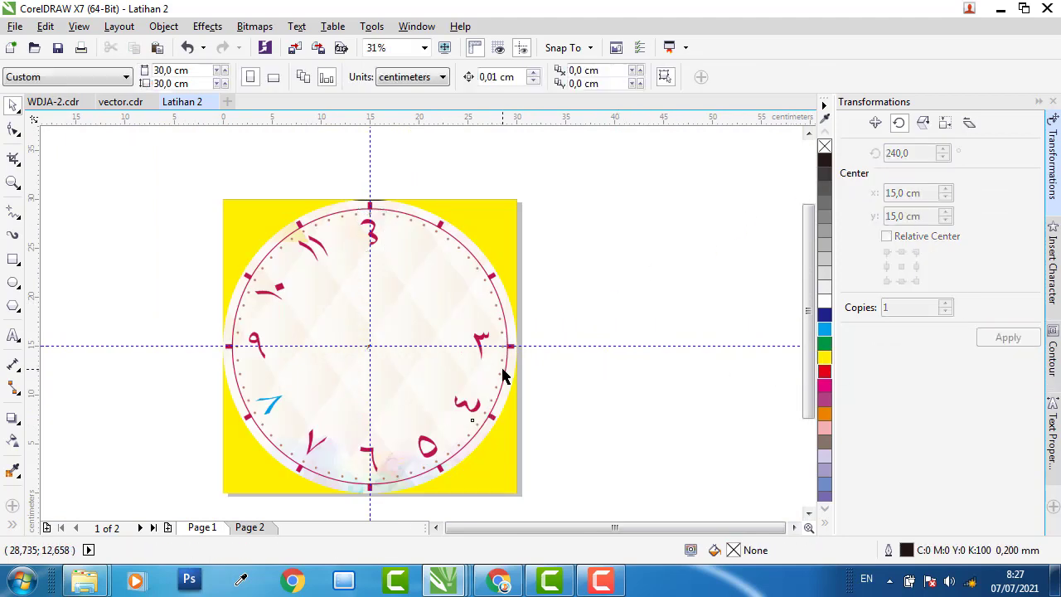
# Select the flipped numeral at 12 o'clock and set the rotation angle to 300°
pyautogui.moveTo(536, 413); pyautogui.dragTo(493, 282)
pyautogui.click(377, 242)
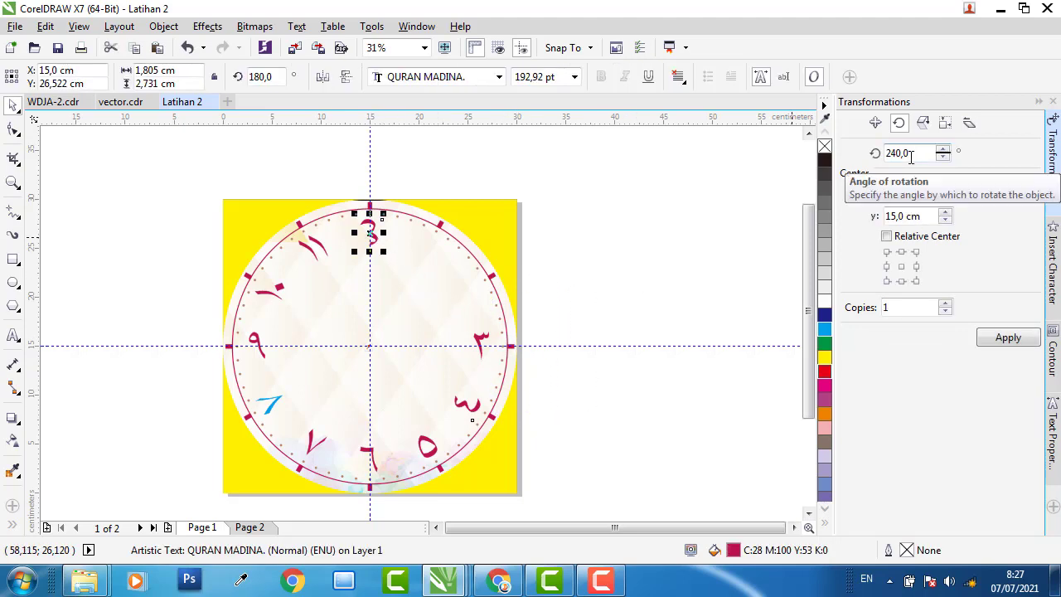
pyautogui.moveTo(895, 156); pyautogui.dragTo(811, 171)
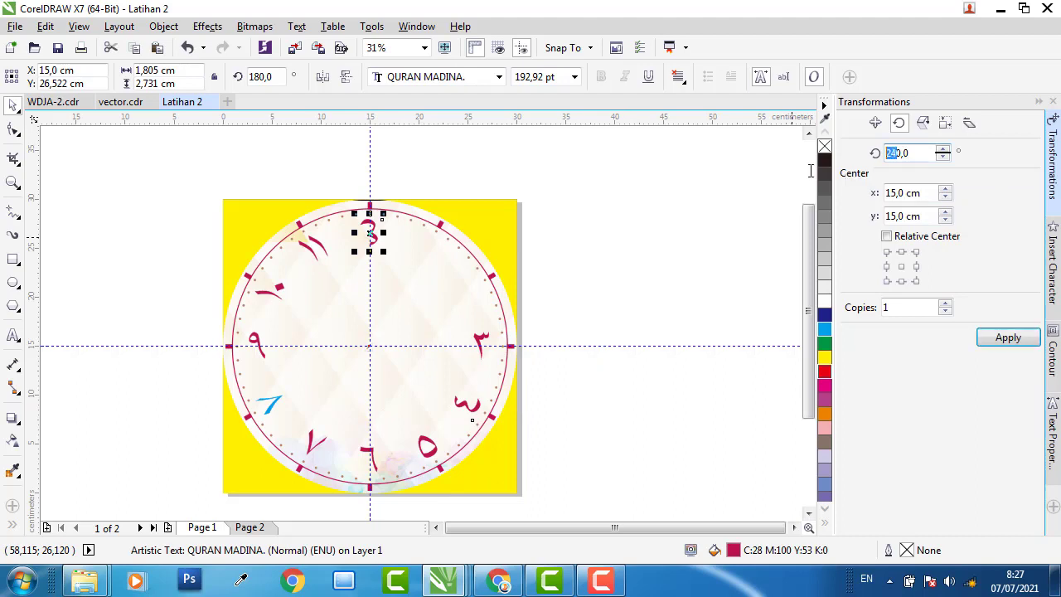
pyautogui.write('30')
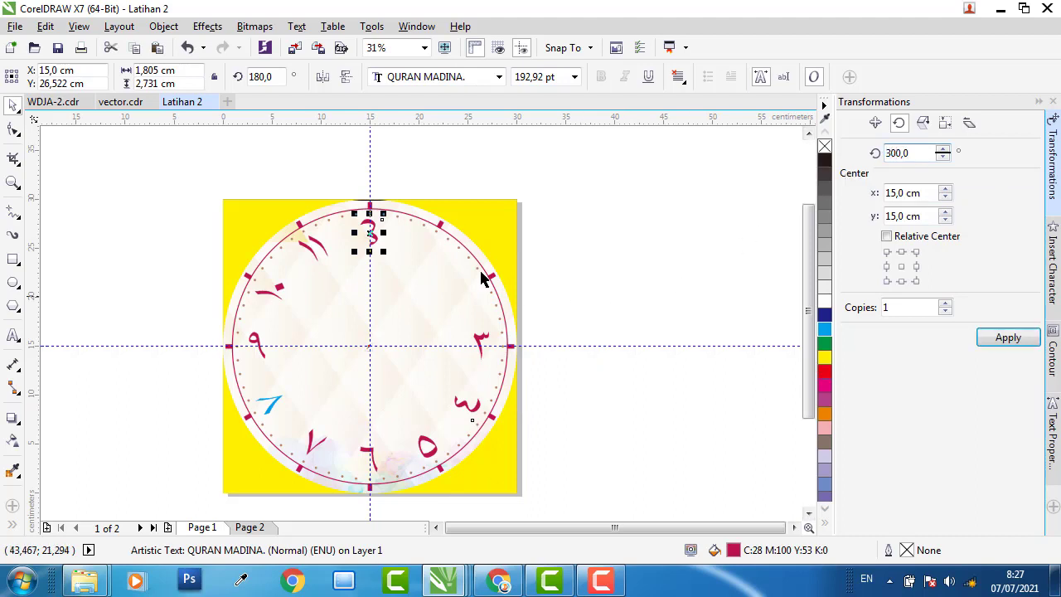
# Change the flipped numeral at 12 o'clock to 2 and centre it horizontally on the yellow square background
pyautogui.doubleClick(378, 240)
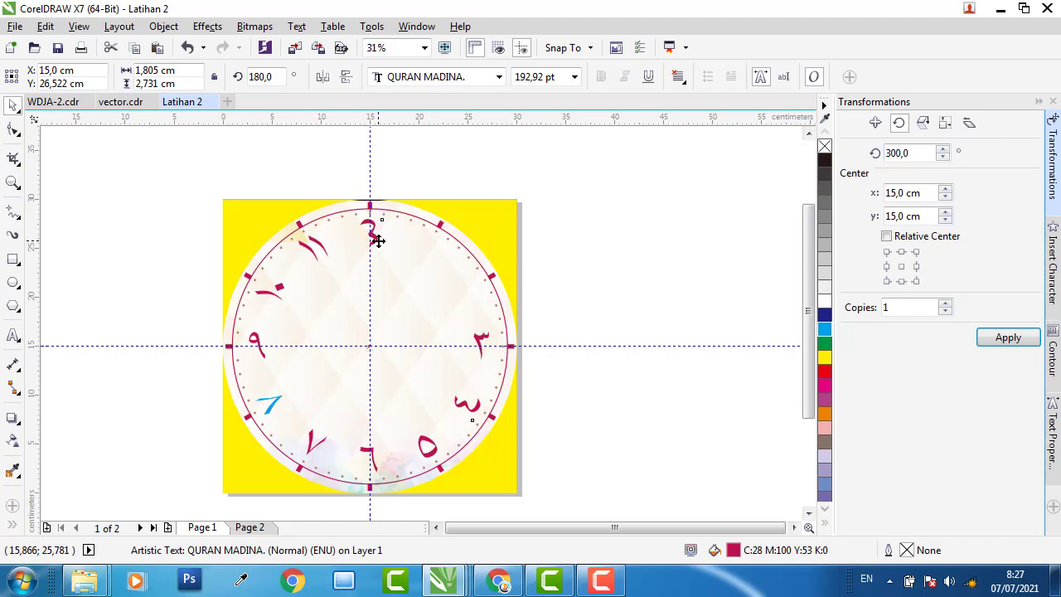
pyautogui.hotkey('ctrl', 'a')
pyautogui.write('2')
pyautogui.press('Escape')
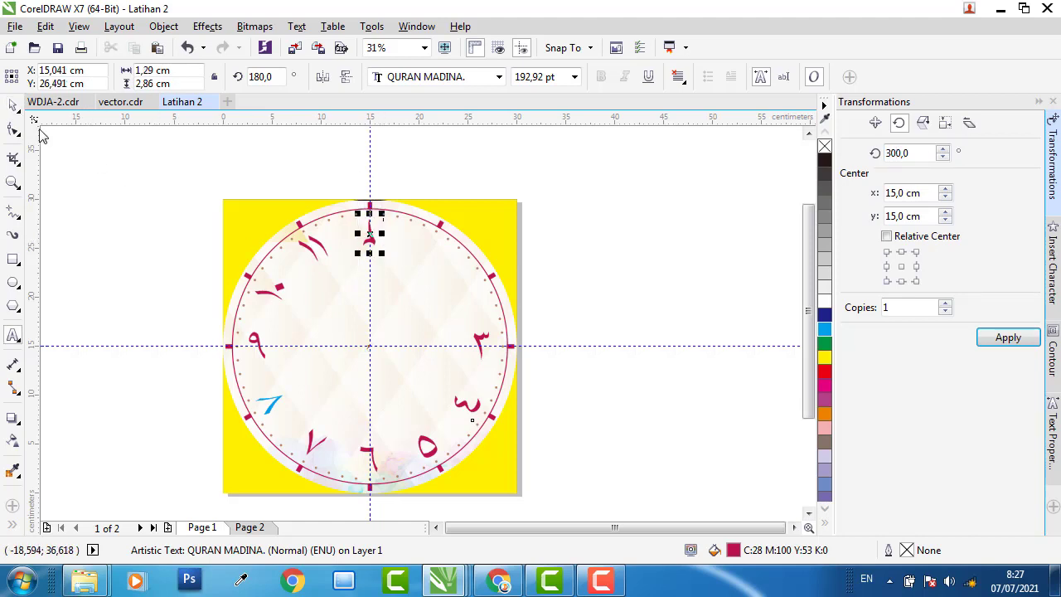
pyautogui.keyDown('shift'); pyautogui.click(493, 213); pyautogui.keyUp('shift')
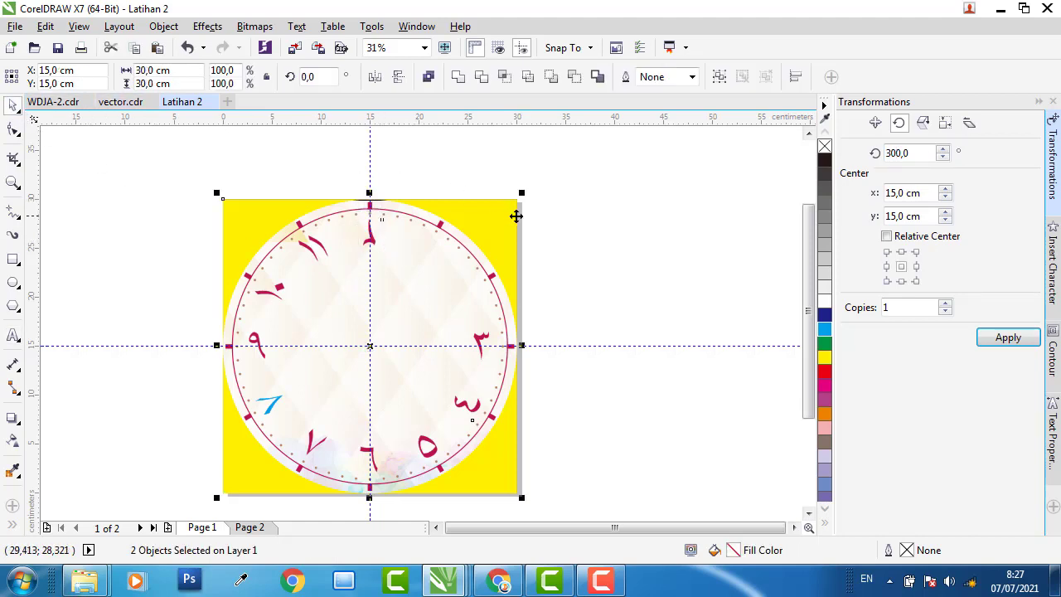
pyautogui.press('Escape')
# Move the flipped 2 numeral's rotation centre to the guideline intersection at the clock's centre
pyautogui.click(371, 236)
pyautogui.click(374, 235)
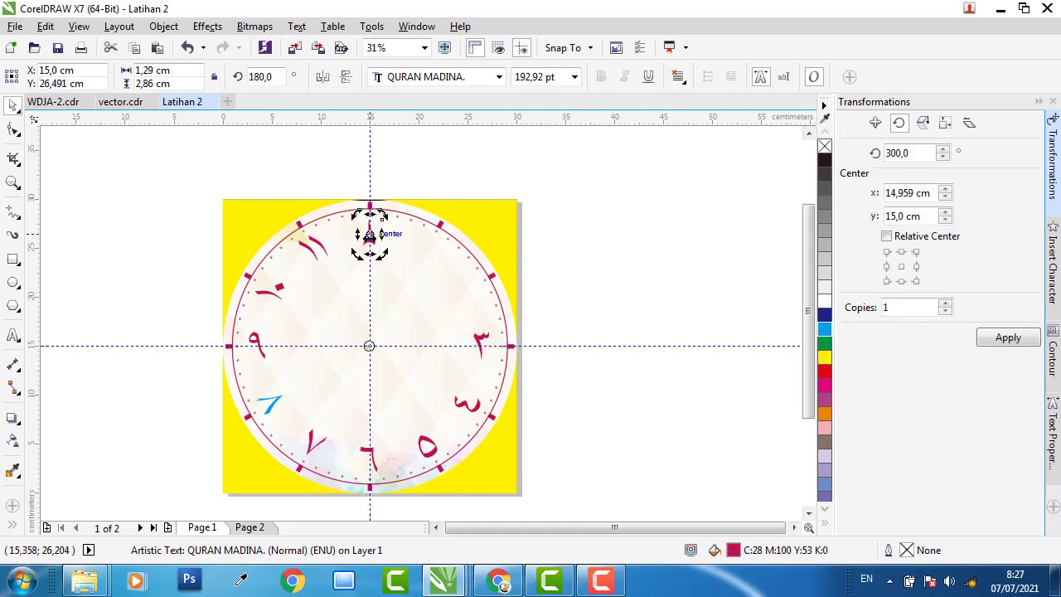
pyautogui.scroll(10, 369, 345)
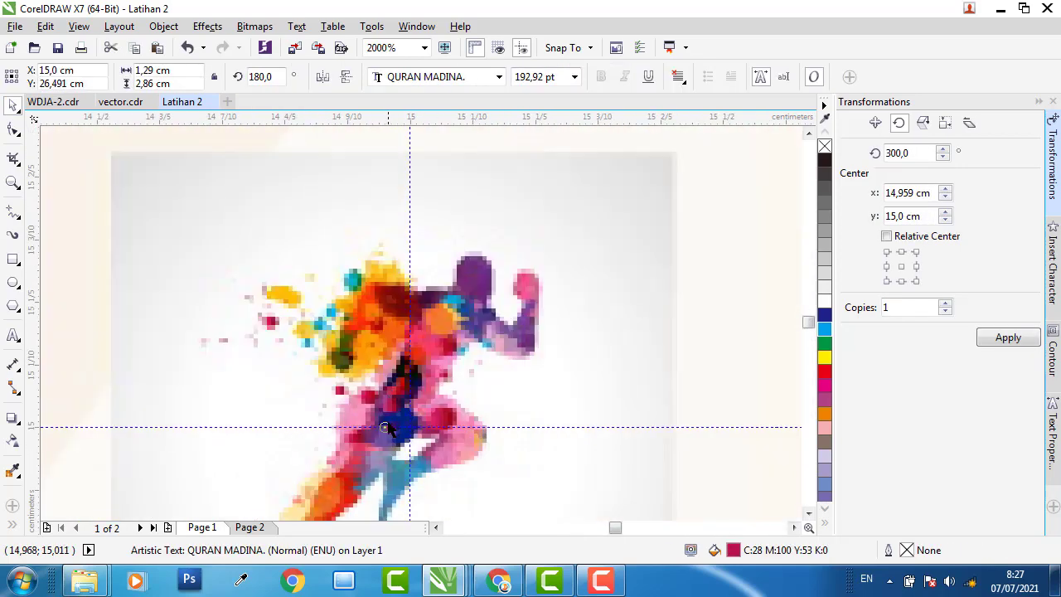
pyautogui.moveTo(384, 428); pyautogui.dragTo(410, 428)
pyautogui.scroll(-10, 410, 428)
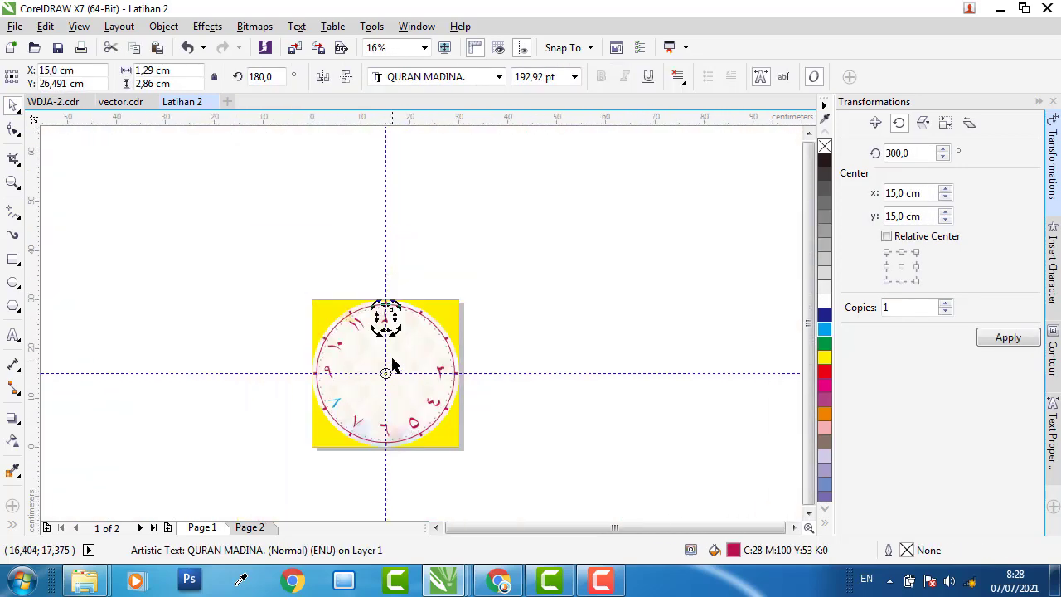
pyautogui.scroll(2, 428, 358)
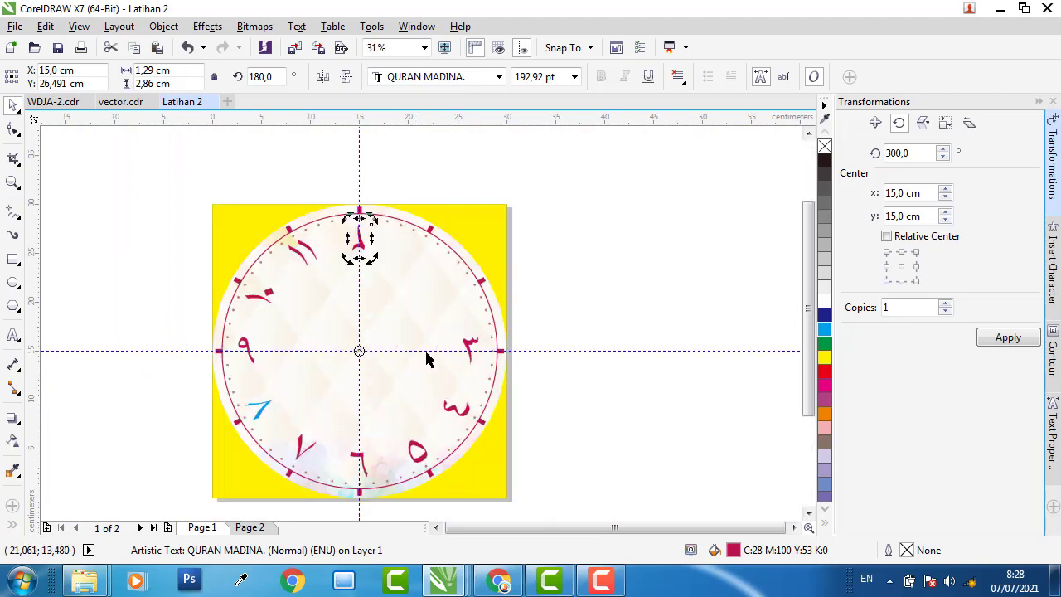
# Try one copy of the flipped 2 numeral rotated 300° about the clock's centre and undo it
pyautogui.click(1009, 337)
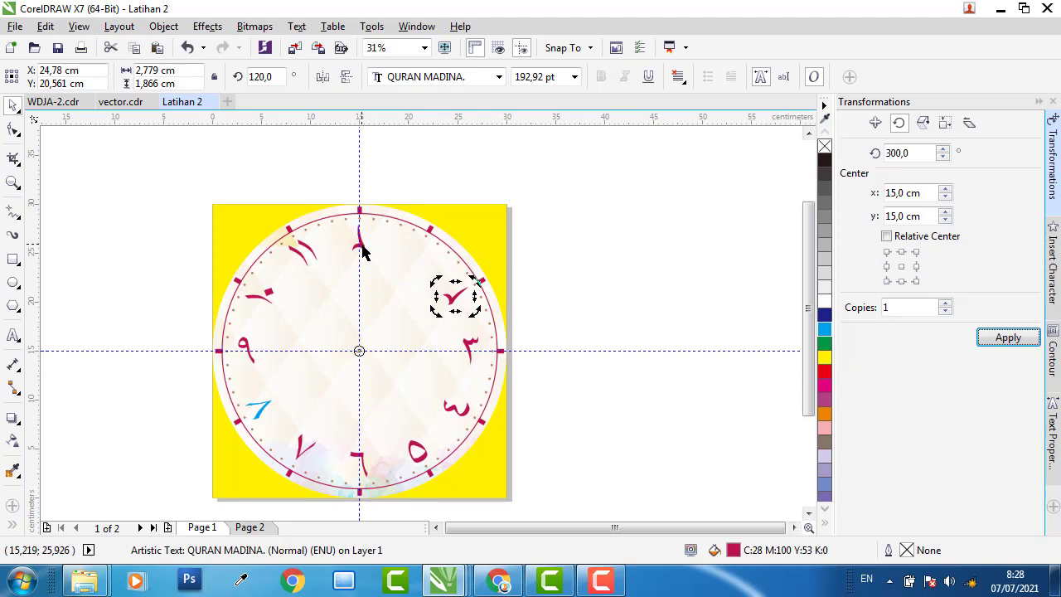
pyautogui.moveTo(585, 330); pyautogui.dragTo(453, 201)
pyautogui.click(187, 47)
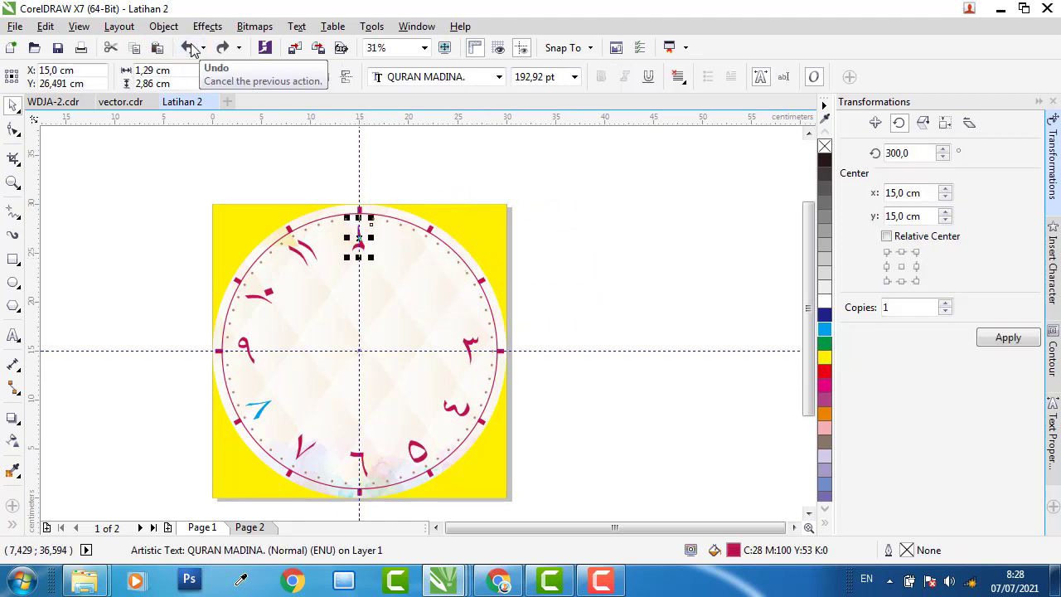
# Mirror the 2 numeral at 12 o'clock vertically and horizontally to turn it upright, and centre it horizontally on the yellow square
pyautogui.click(346, 83)
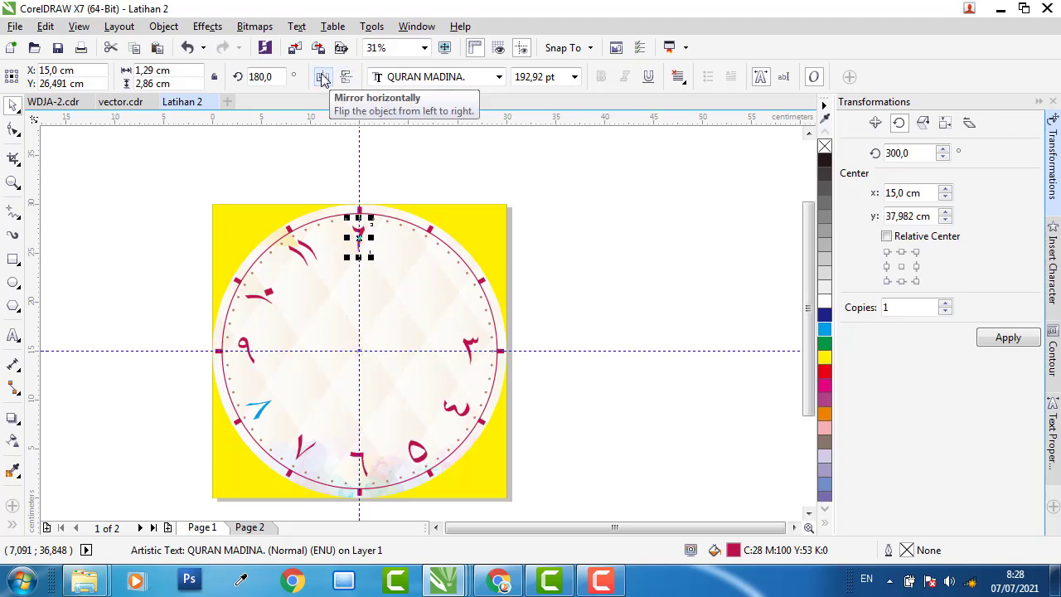
pyautogui.click(323, 77)
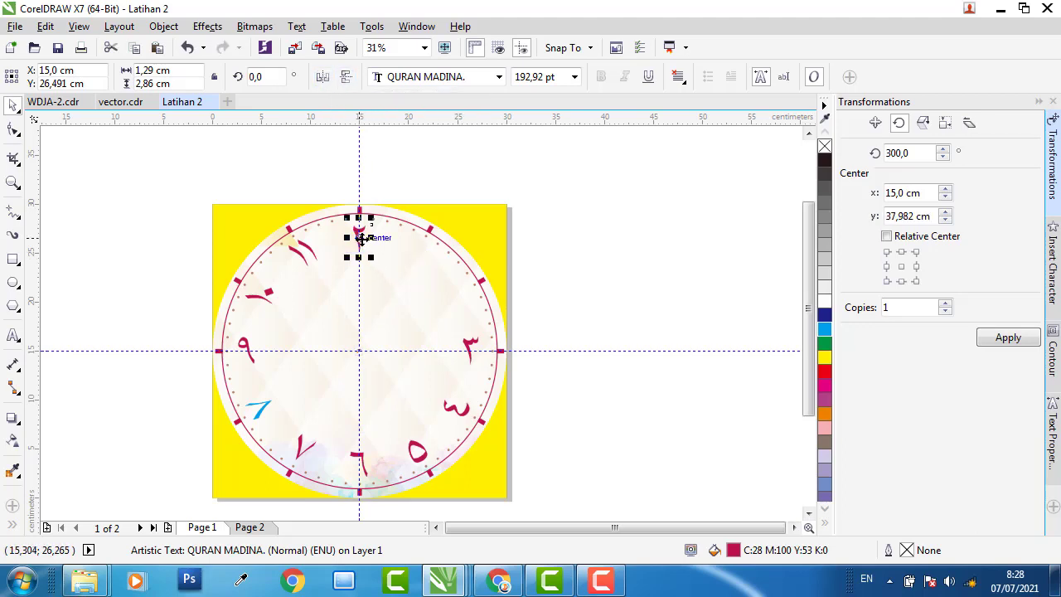
pyautogui.keyDown('shift'); pyautogui.click(498, 218); pyautogui.keyUp('shift')
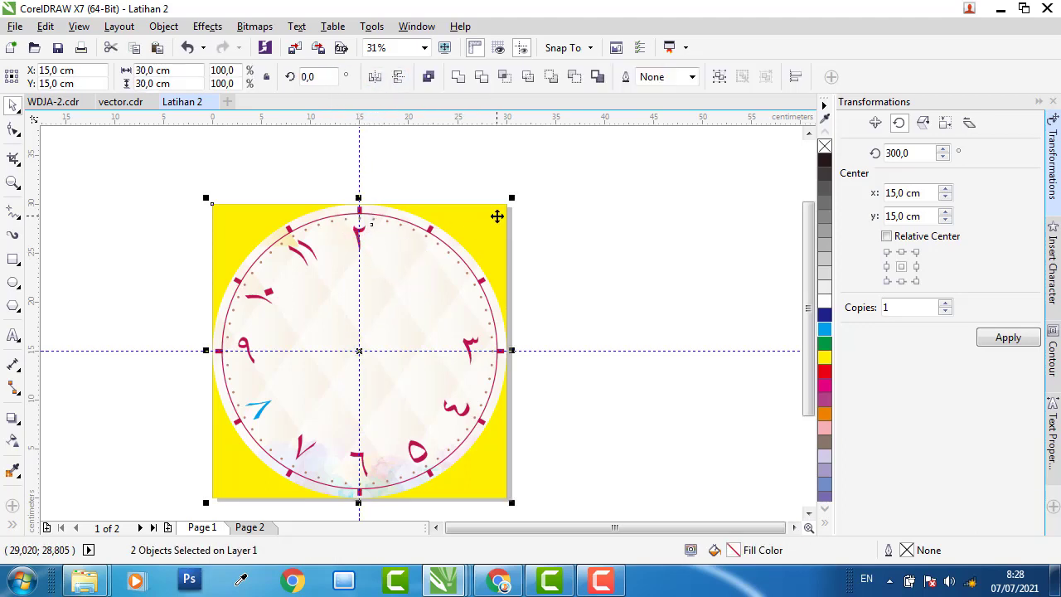
pyautogui.press('Escape')
# Move the upright 2 numeral's rotation centre to the guideline intersection and make one copy rotated 300°, landing at 2 o'clock
pyautogui.click(364, 230)
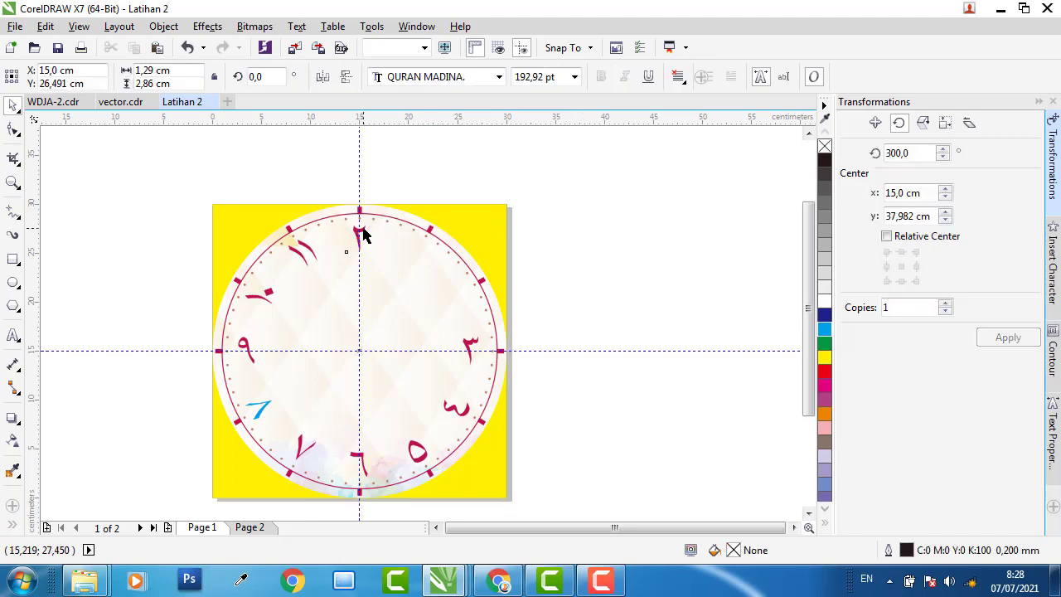
pyautogui.click(364, 230)
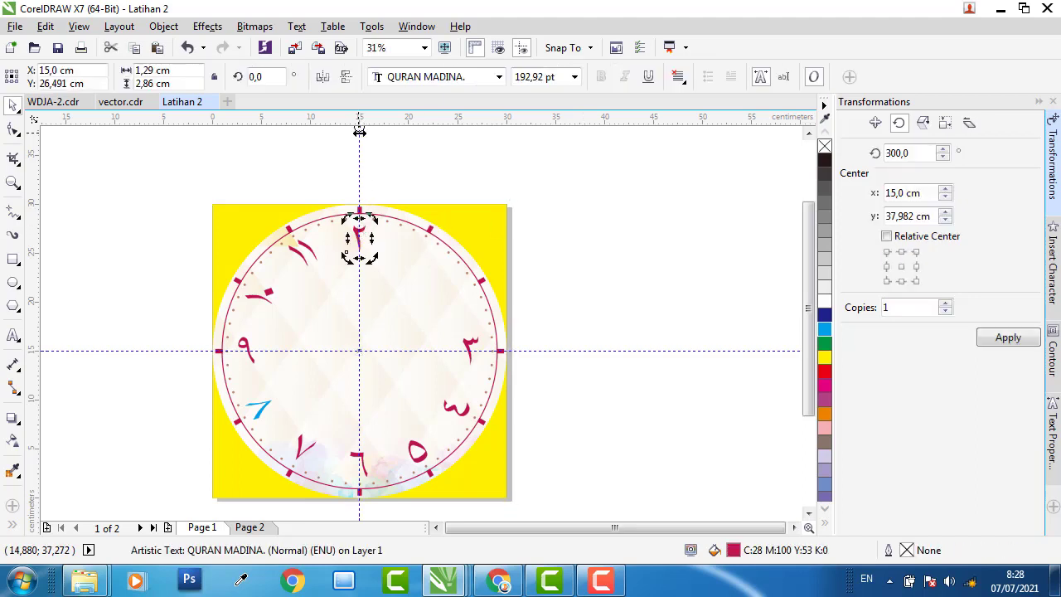
pyautogui.moveTo(359, 133)
pyautogui.mouseDown()
pyautogui.moveTo(386, 232)
pyautogui.moveTo(368, 359)
pyautogui.mouseUp()
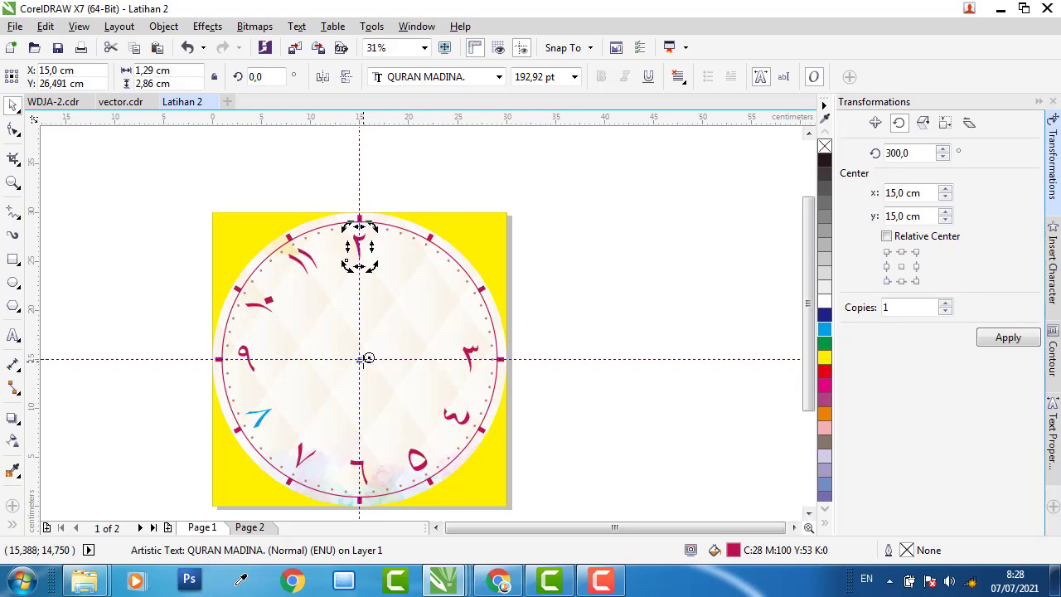
pyautogui.scroll(3, 366, 359)
pyautogui.scroll(-3, 379, 384)
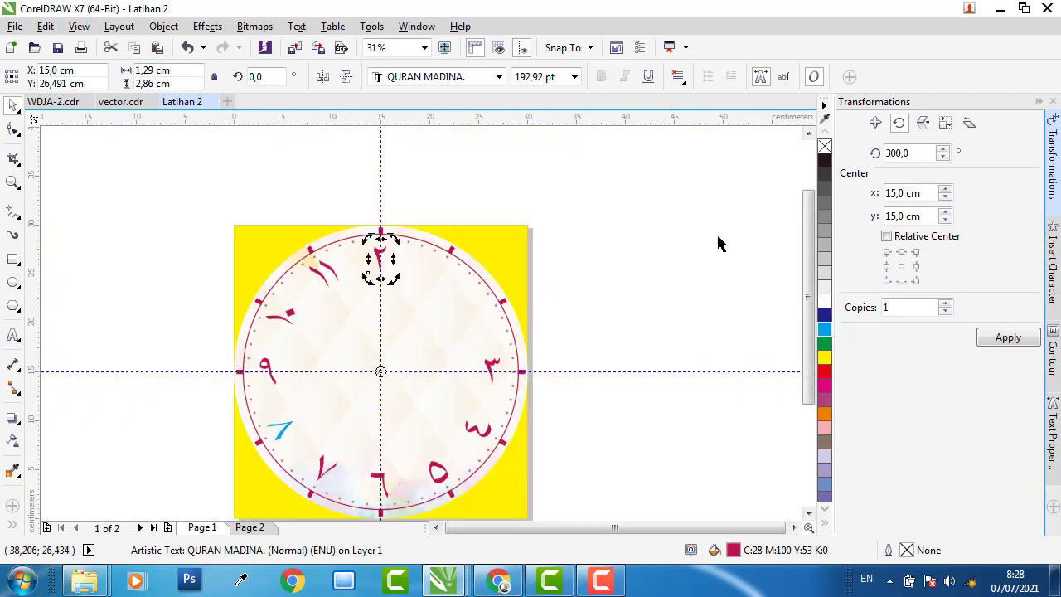
pyautogui.click(1008, 337)
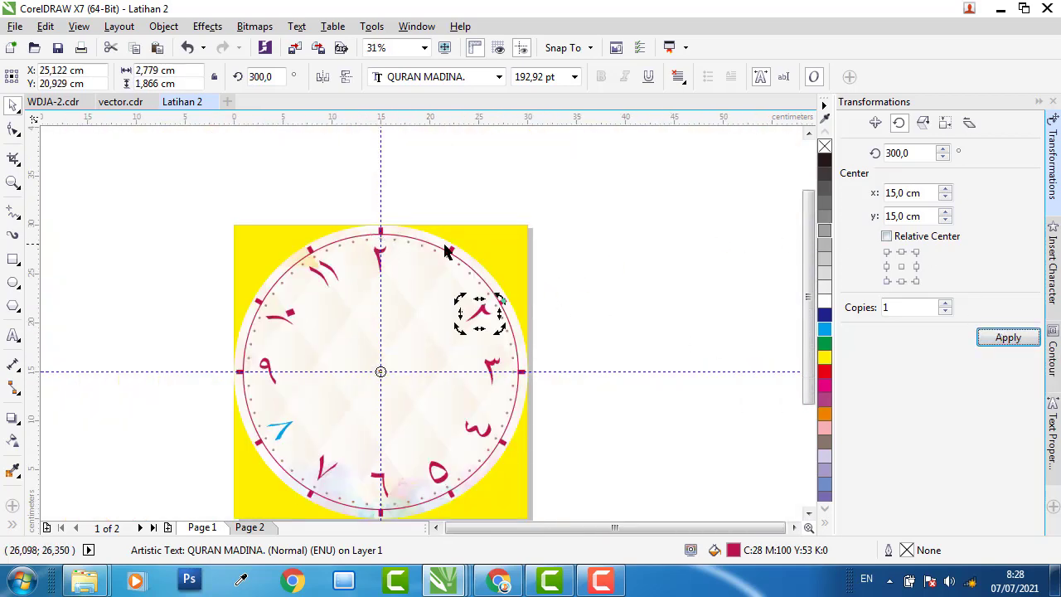
# Change the upright numeral at 12 o'clock to 1 and centre it horizontally on the yellow square background
pyautogui.scroll(4, 395, 260)
pyautogui.click(340, 242)
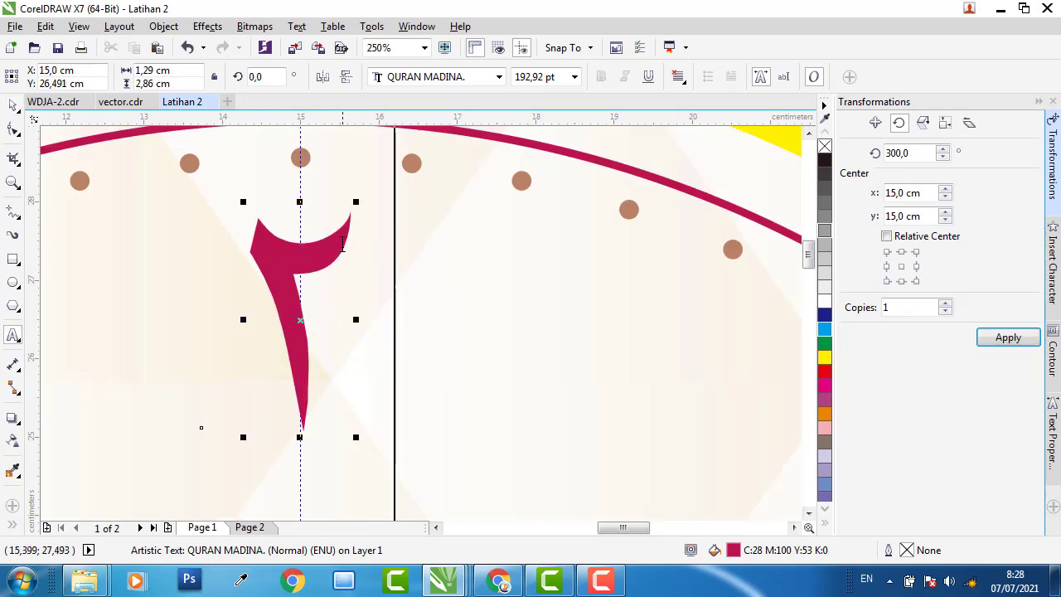
pyautogui.doubleClick(352, 247)
pyautogui.write('1')
pyautogui.click(13, 105)
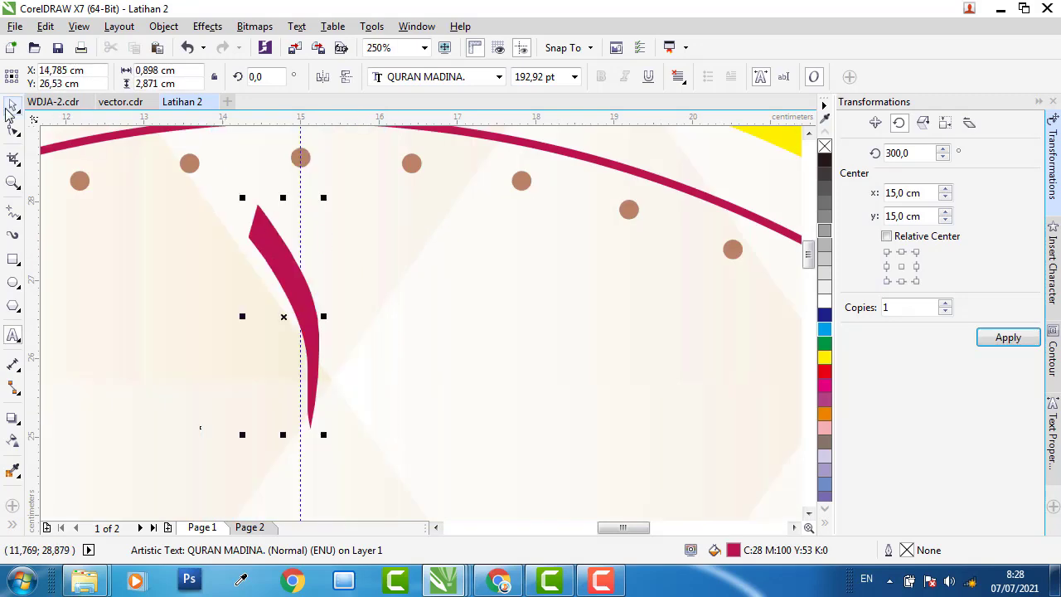
pyautogui.scroll(-3, 446, 230)
pyautogui.keyDown('shift'); pyautogui.click(603, 207); pyautogui.keyUp('shift')
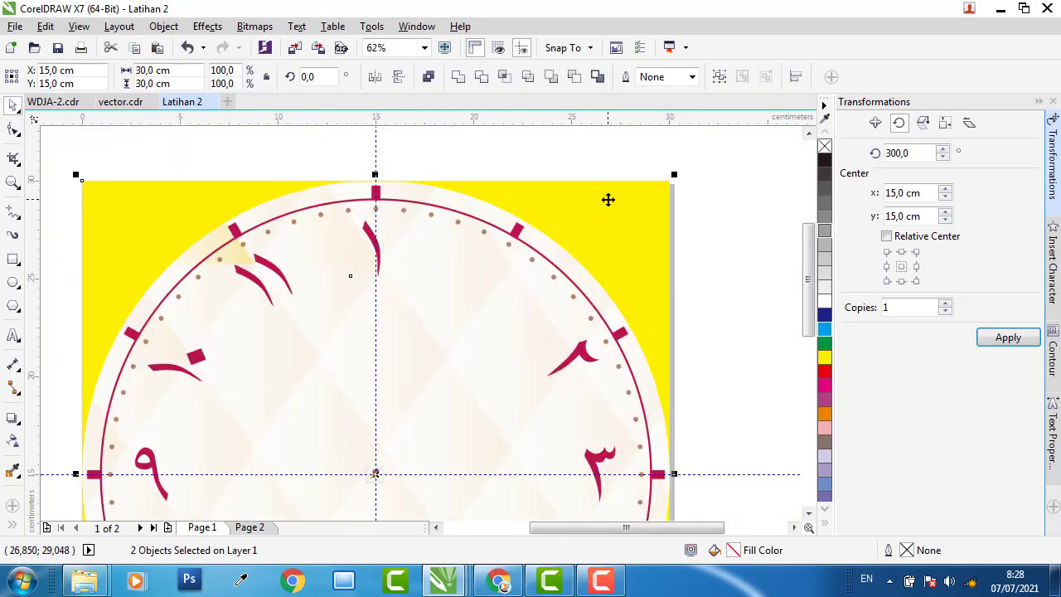
pyautogui.click(724, 209)
# Move the 1 numeral's rotation centre to the guideline intersection at the clock's centre
pyautogui.click(381, 242)
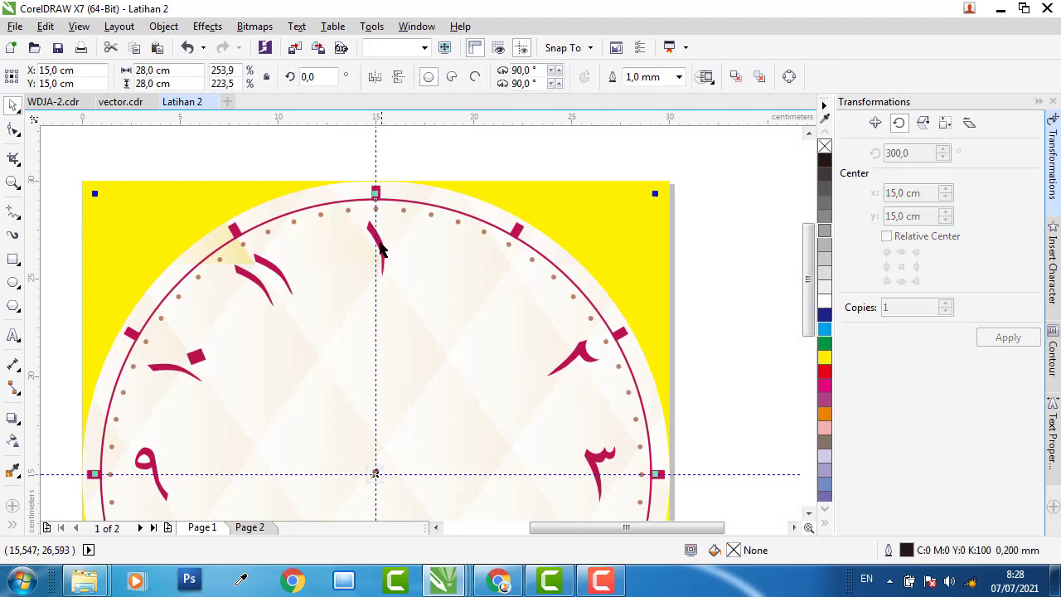
pyautogui.click(378, 226)
pyautogui.click(379, 238)
pyautogui.click(380, 242)
pyautogui.scroll(5, 381, 473)
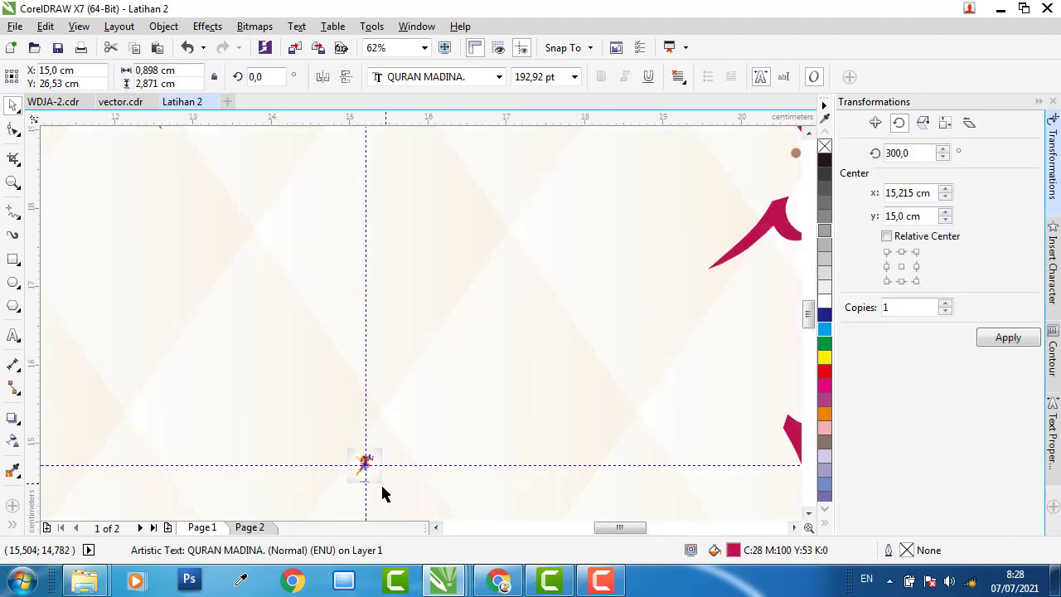
pyautogui.scroll(-5, 316, 401)
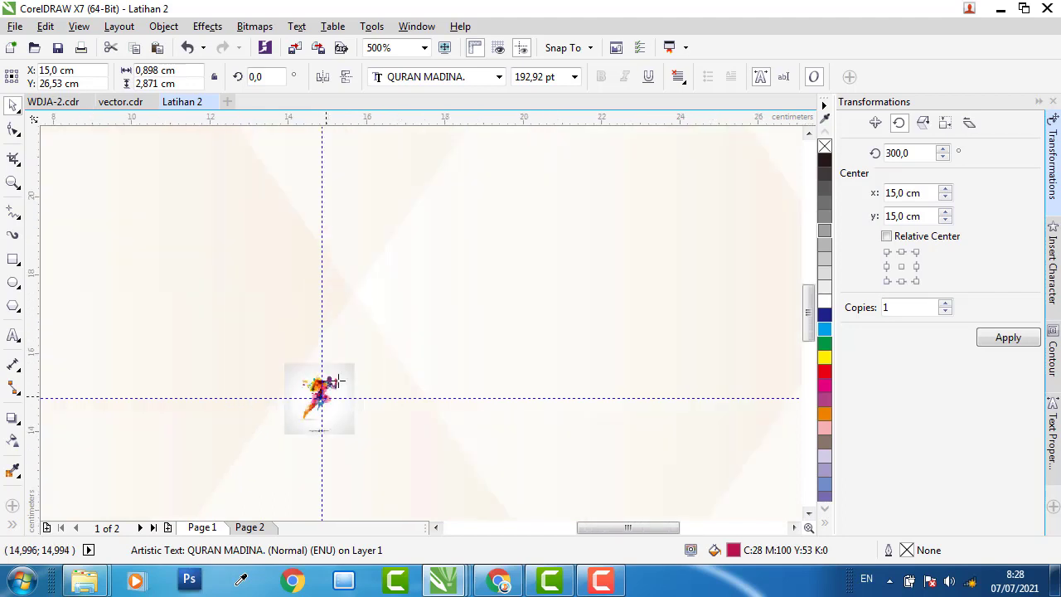
# Make one copy of the 1 numeral rotated 330° about the clock's centre, landing at 1 o'clock
pyautogui.moveTo(892, 153); pyautogui.dragTo(897, 158)
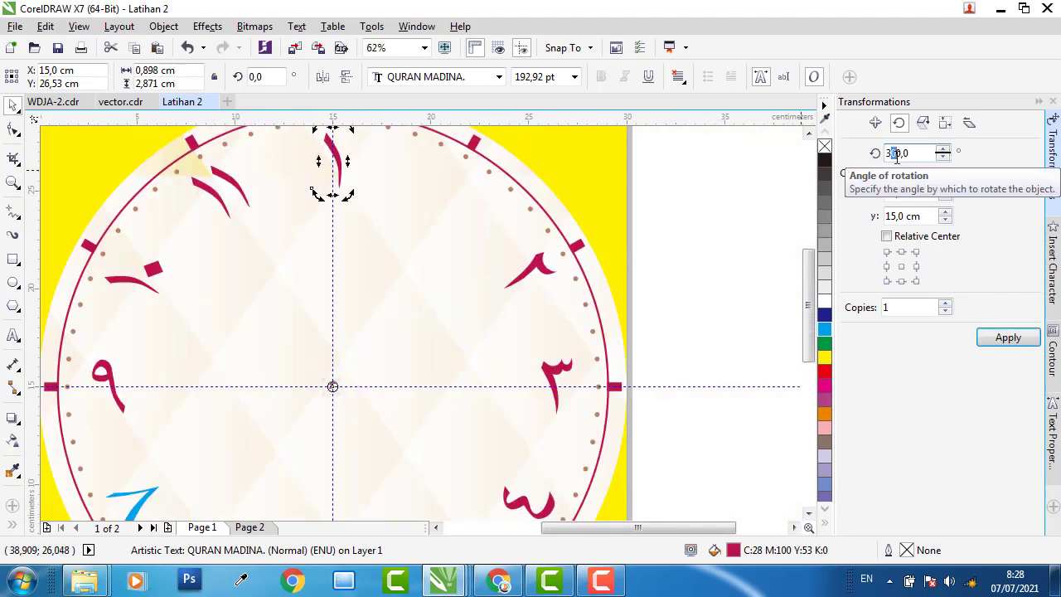
pyautogui.write('3')
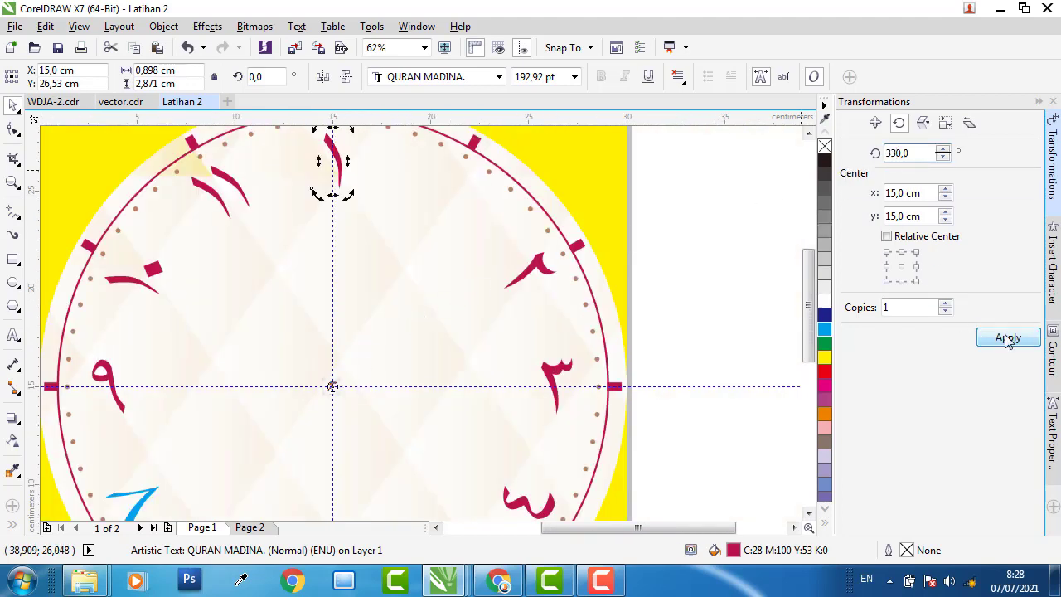
pyautogui.click(1007, 340)
# Change the numeral at 12 o'clock to 12 and centre it horizontally on the yellow square background
pyautogui.scroll(-3, 506, 232)
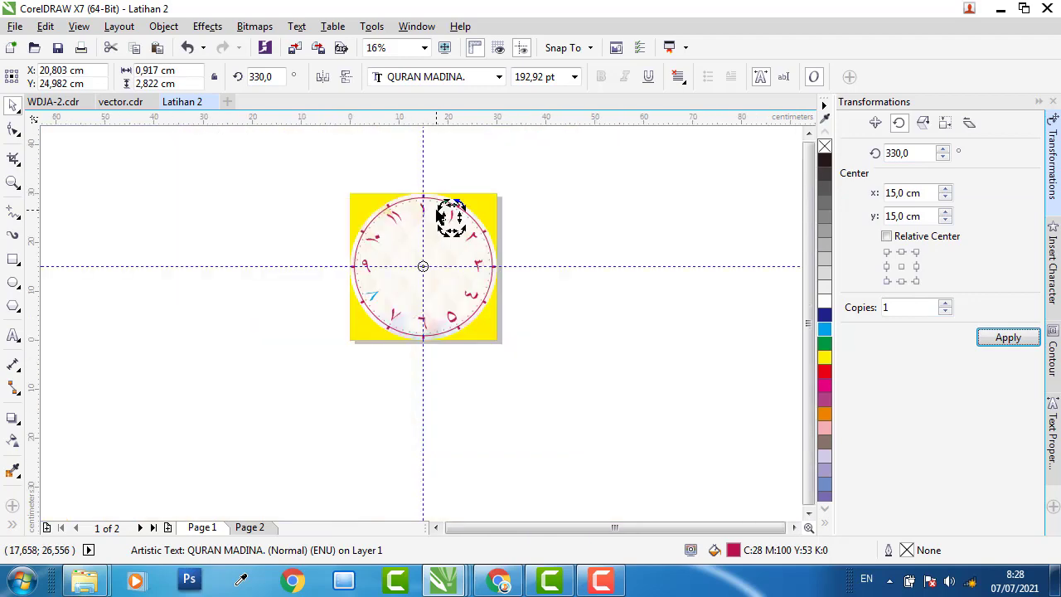
pyautogui.scroll(3, 493, 232)
pyautogui.scroll(3, 404, 197)
pyautogui.doubleClick(398, 241)
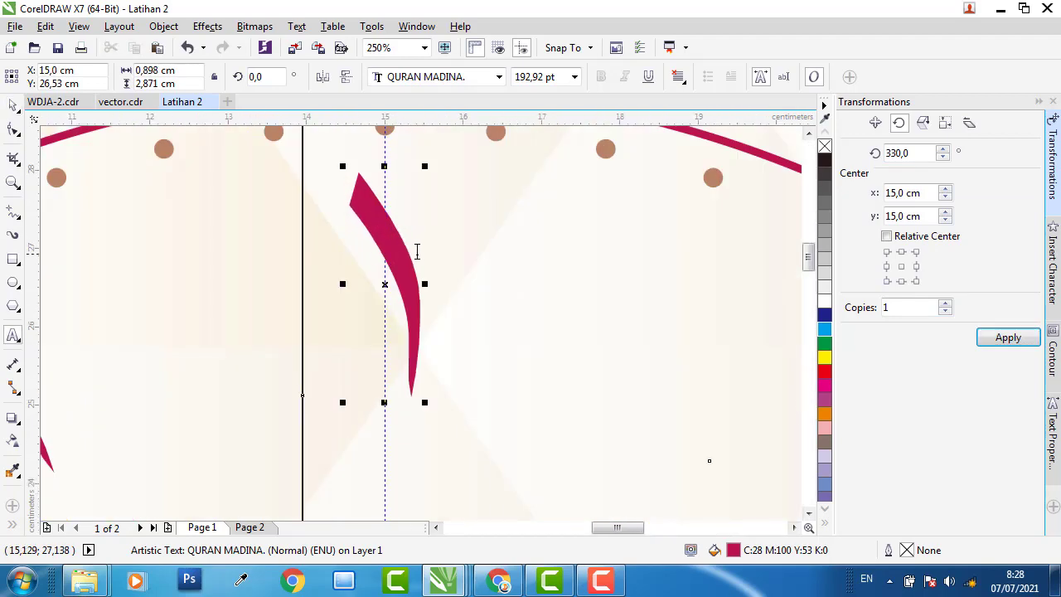
pyautogui.write('2')
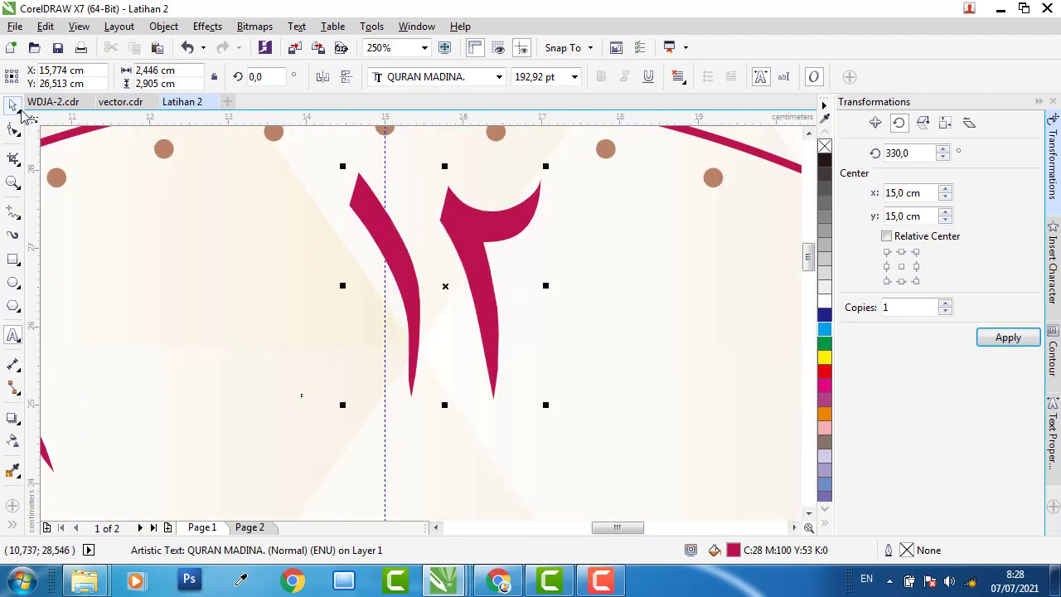
pyautogui.click(17, 107)
pyautogui.scroll(-5, 443, 277)
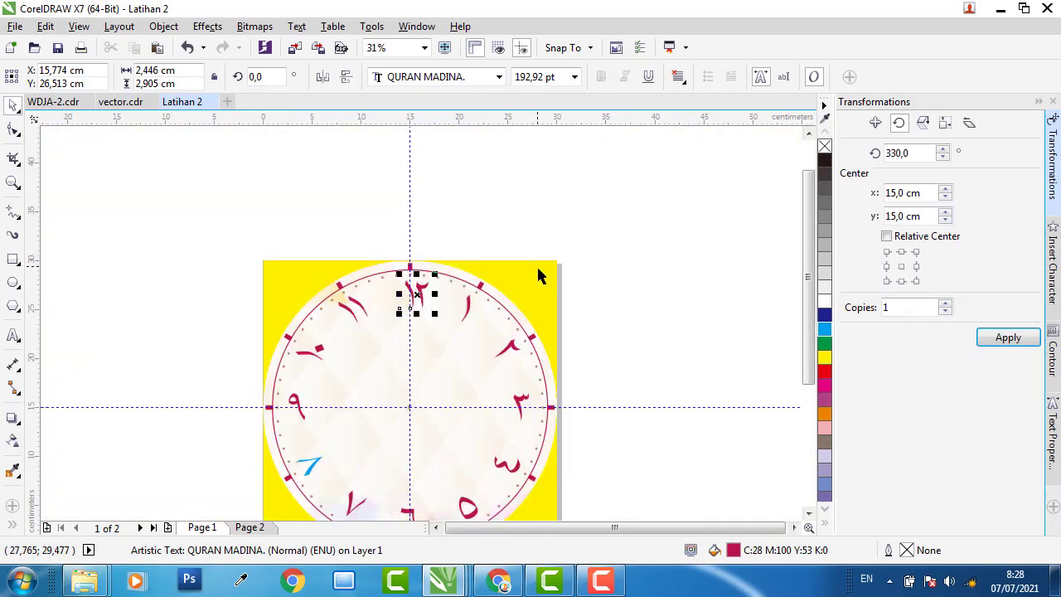
pyautogui.keyDown('shift'); pyautogui.click(546, 260); pyautogui.keyUp('shift')
pyautogui.click(656, 249)
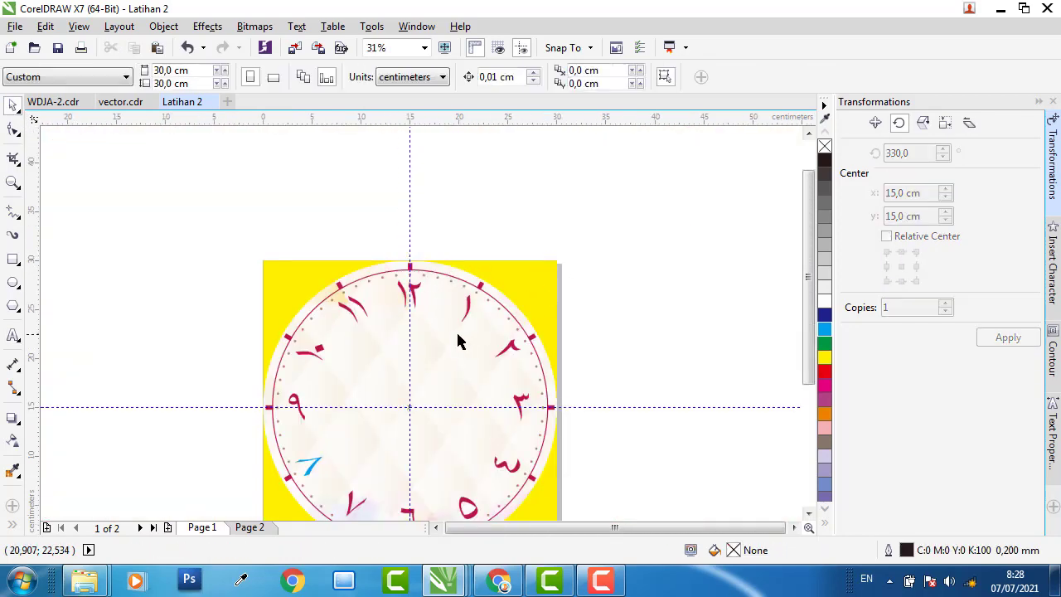
# Move the 12 numeral's rotation centre to the guideline intersection at the clock's centre
pyautogui.doubleClick(408, 290)
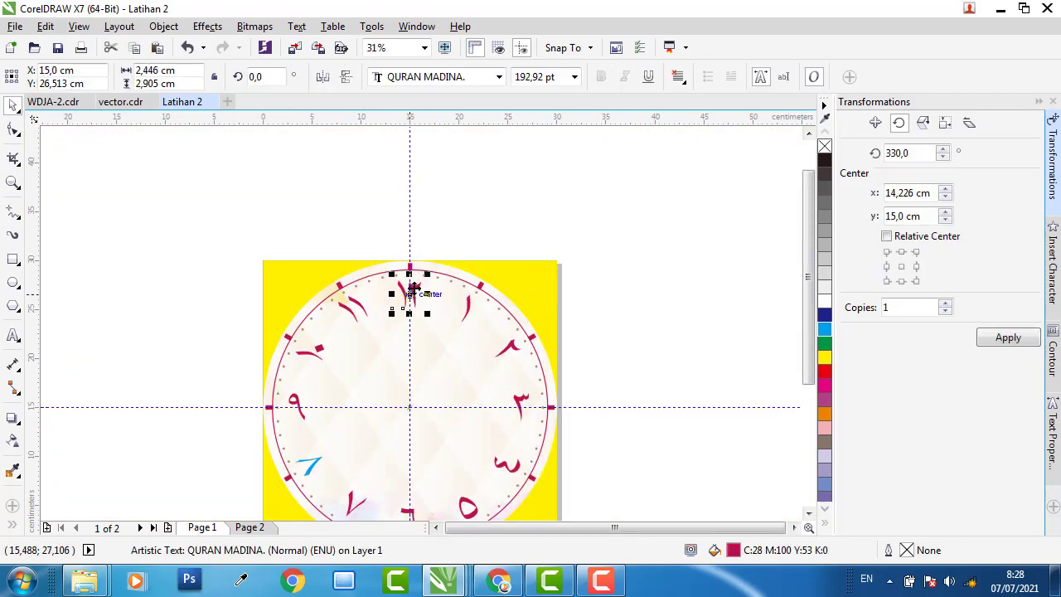
pyautogui.click(12, 105)
pyautogui.scroll(5, 412, 389)
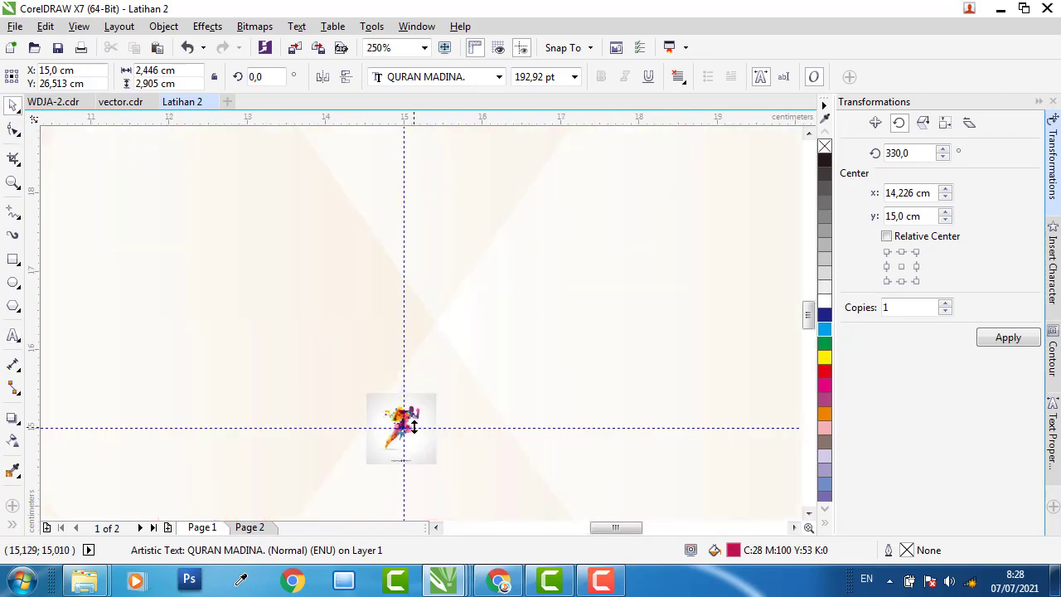
pyautogui.scroll(-3, 414, 427)
pyautogui.scroll(3, 420, 407)
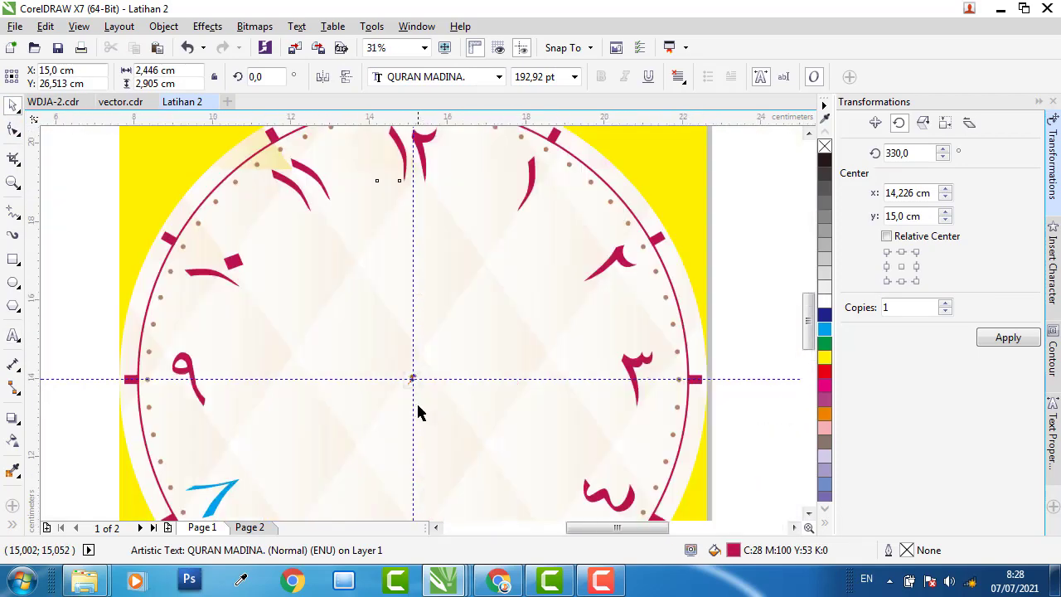
pyautogui.scroll(-4, 410, 340)
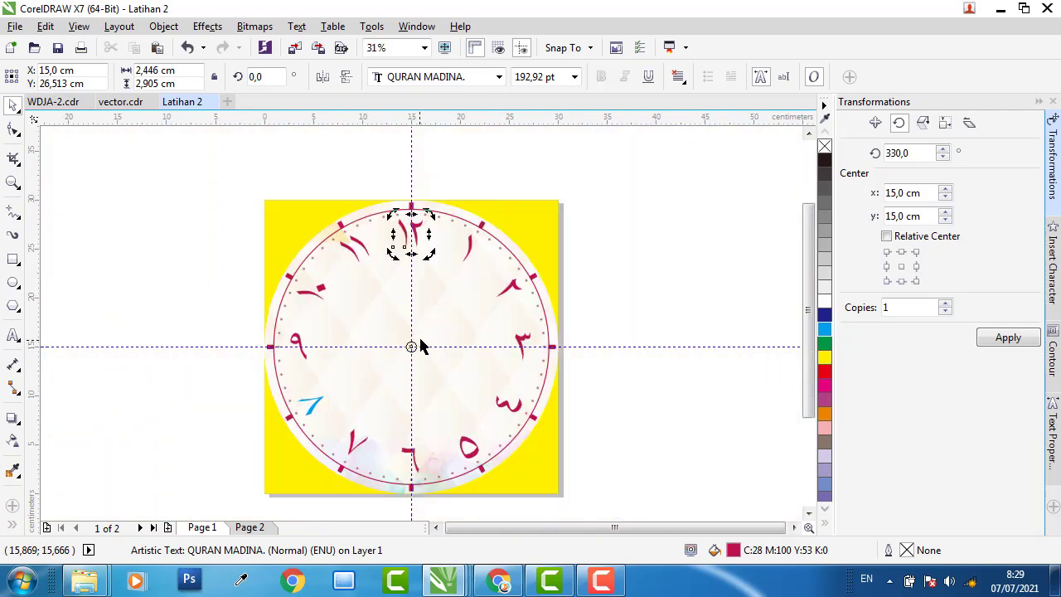
# Select all twelve hour numerals on the dial and group them
pyautogui.click(540, 317)
pyautogui.scroll(1, 439, 335)
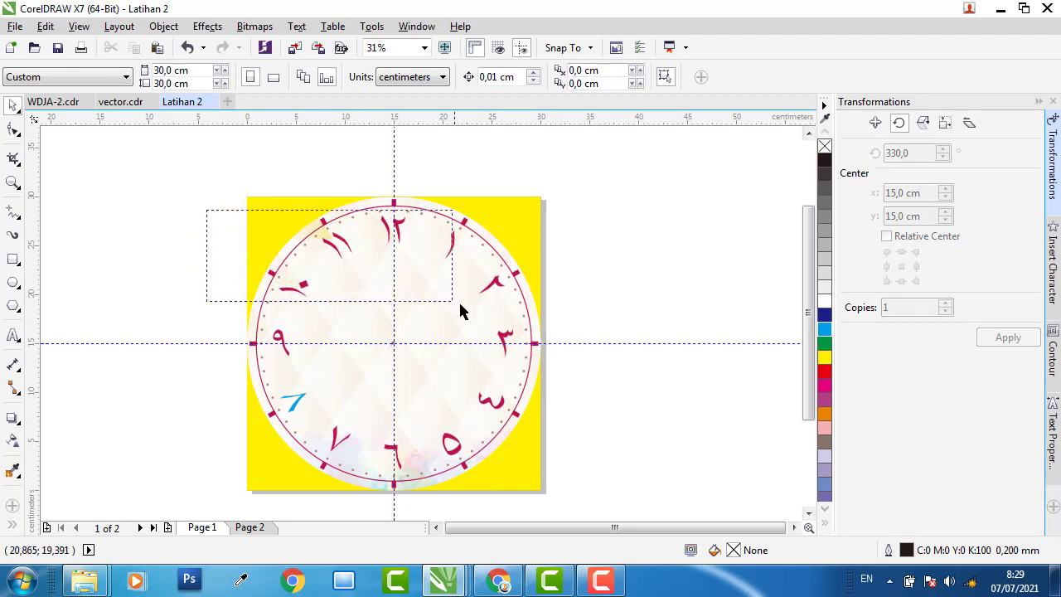
pyautogui.moveTo(550, 393); pyautogui.dragTo(648, 475)
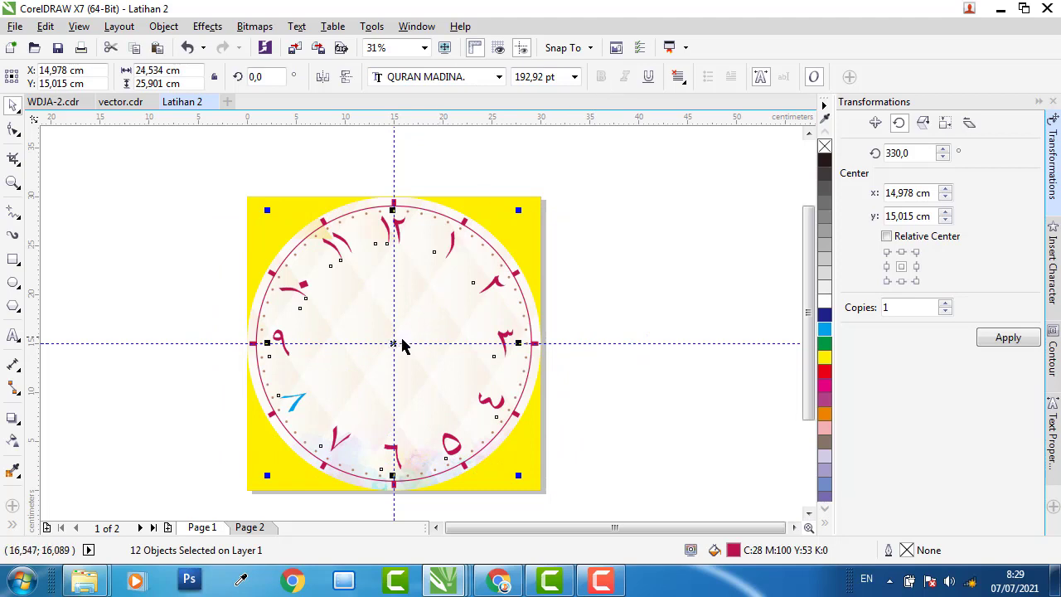
pyautogui.rightClick(393, 342)
pyautogui.press('Escape')
pyautogui.moveTo(121, 199); pyautogui.dragTo(551, 348)
pyautogui.moveTo(186, 215); pyautogui.dragTo(683, 471)
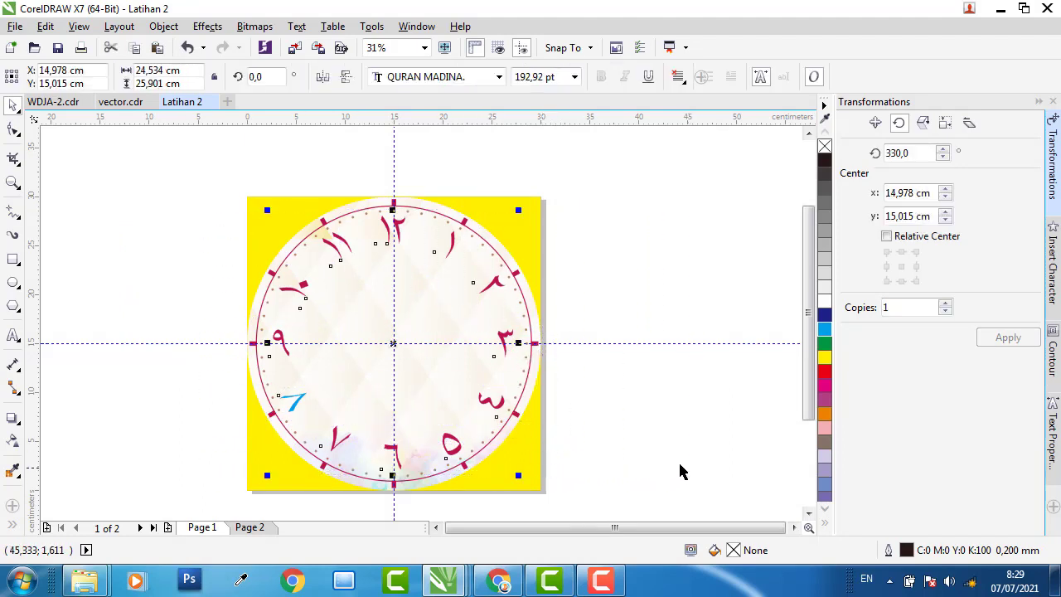
pyautogui.hotkey('ctrl', 'g')
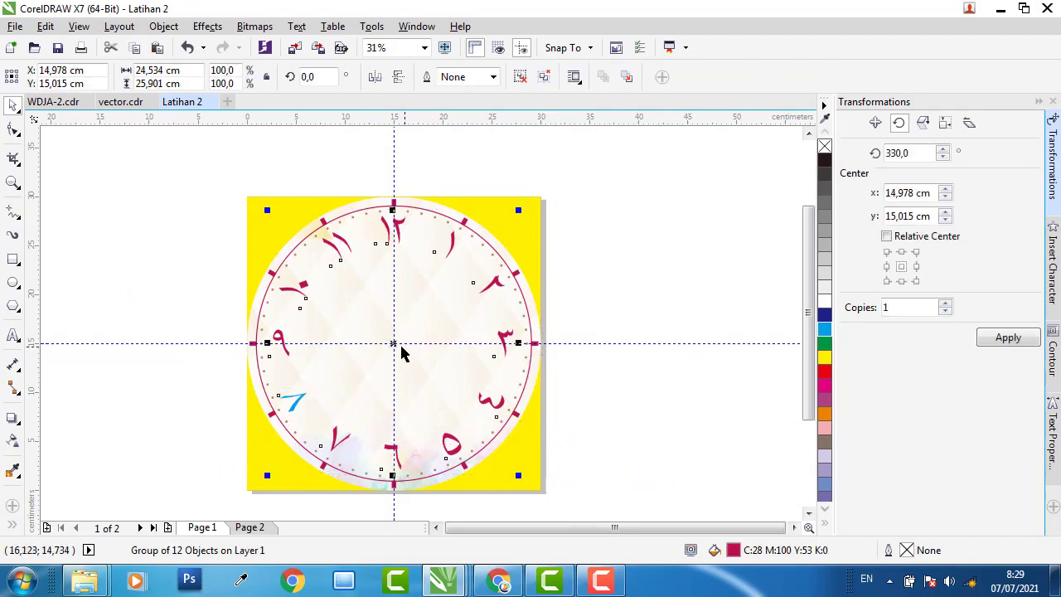
pyautogui.moveTo(402, 354); pyautogui.dragTo(556, 289)
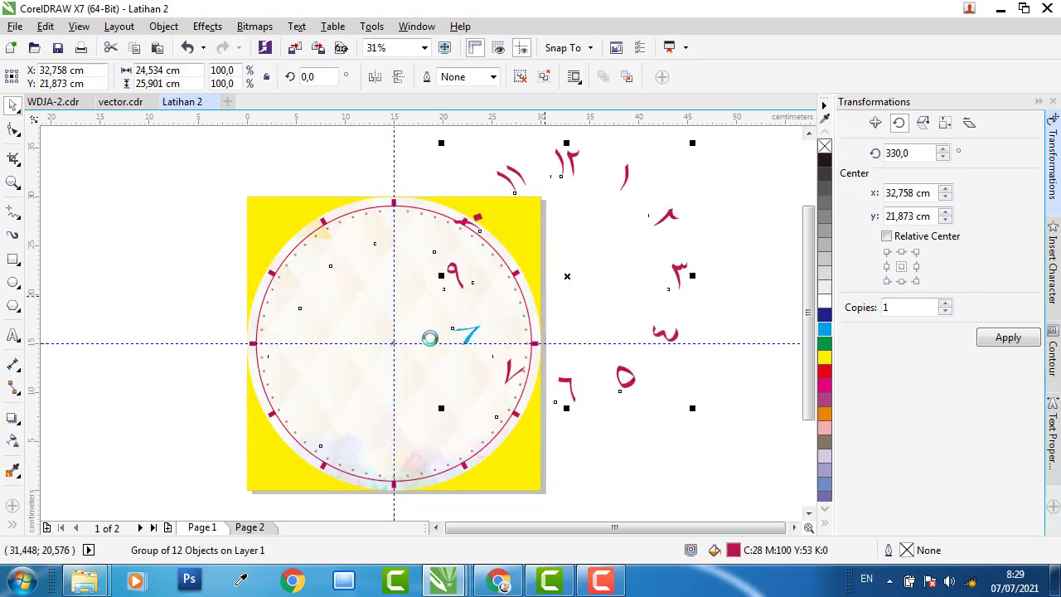
pyautogui.hotkey('ctrl', 'z')
# Try to recolour the numeral group with a fill colour sampled from the artwork
pyautogui.scroll(2, 282, 429)
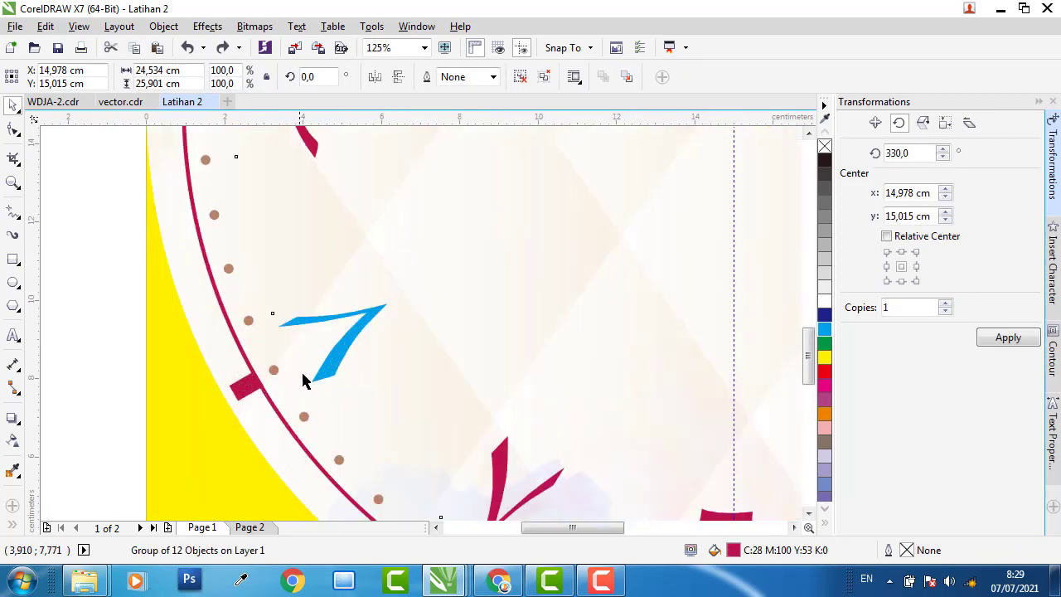
pyautogui.doubleClick(735, 552)
pyautogui.click(548, 152)
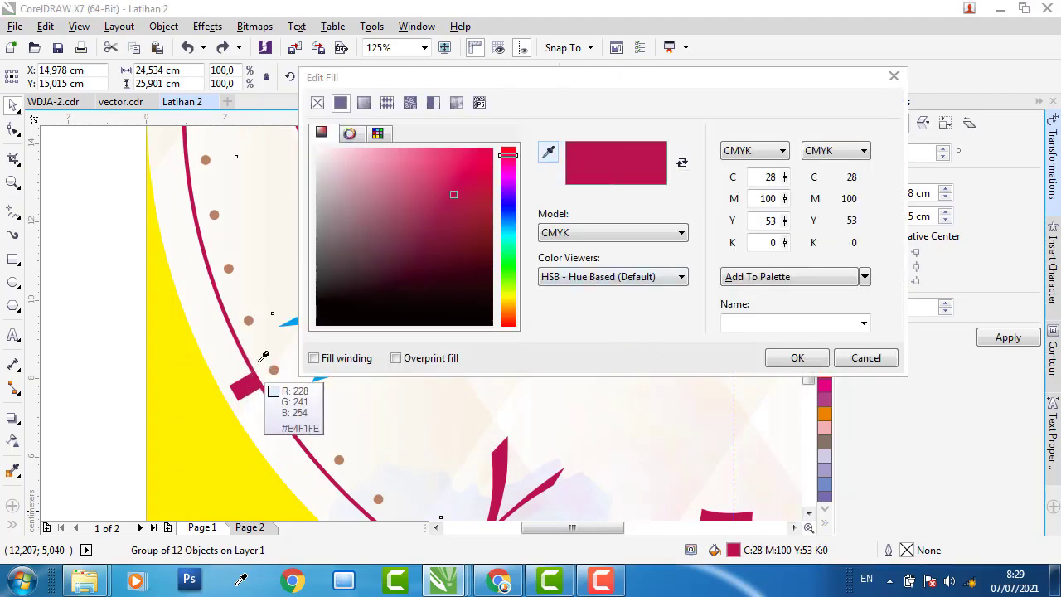
pyautogui.click(561, 321)
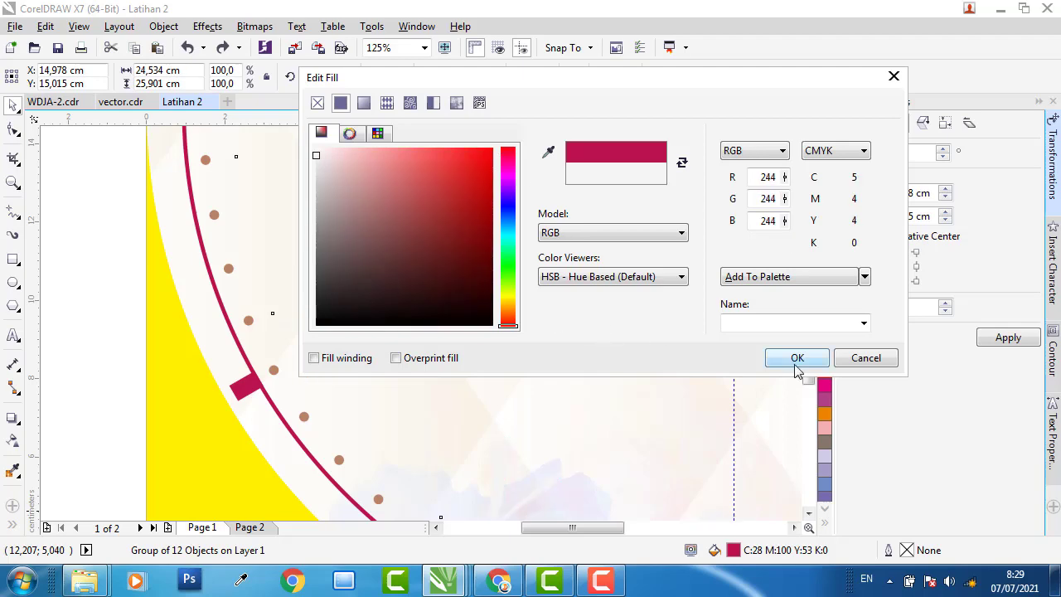
pyautogui.click(797, 371)
# Fill the numeral group with the crimson sampled from an hour mark, C28 M100 Y53 K0, and deselect it
pyautogui.scroll(-3, 352, 383)
pyautogui.scroll(2, 352, 374)
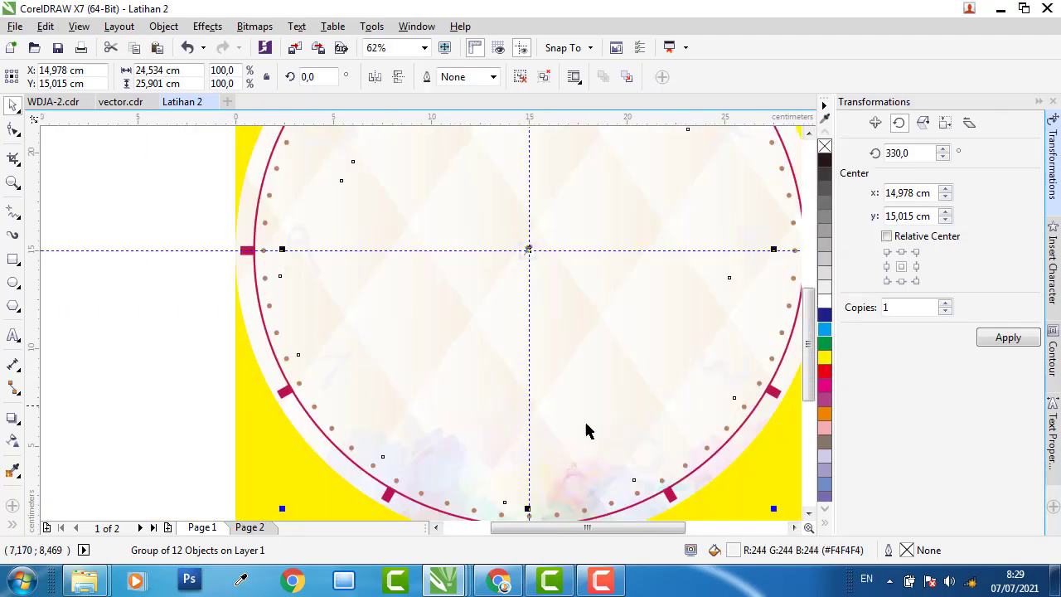
pyautogui.doubleClick(715, 549)
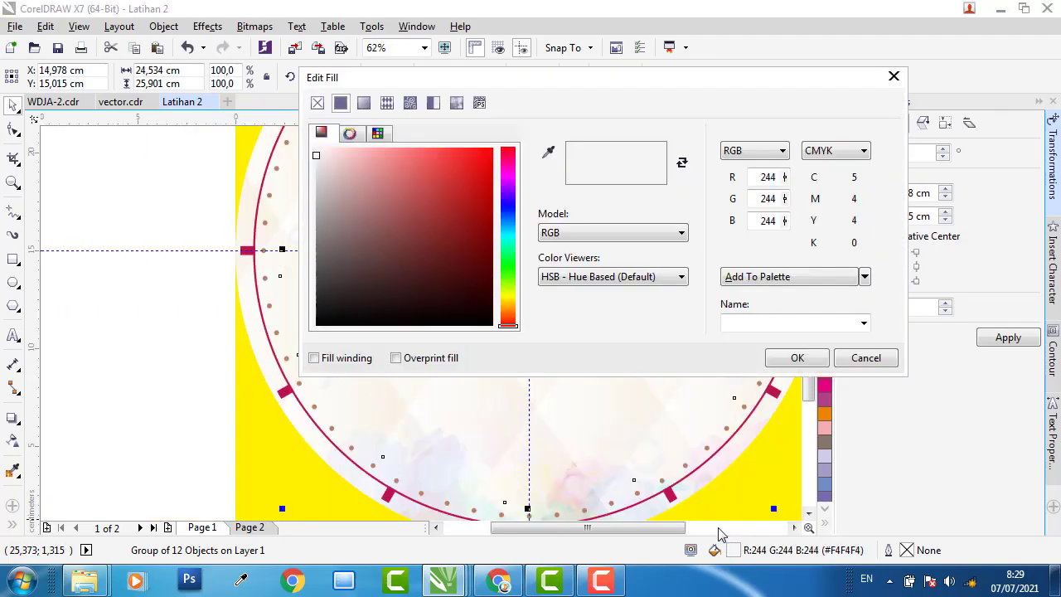
pyautogui.click(548, 153)
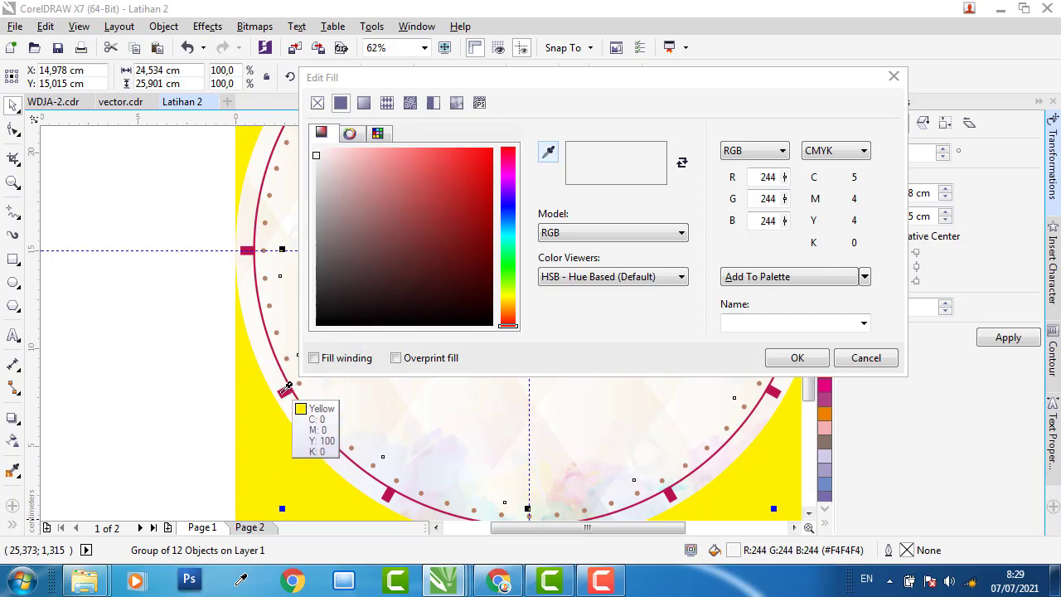
pyautogui.click(678, 488)
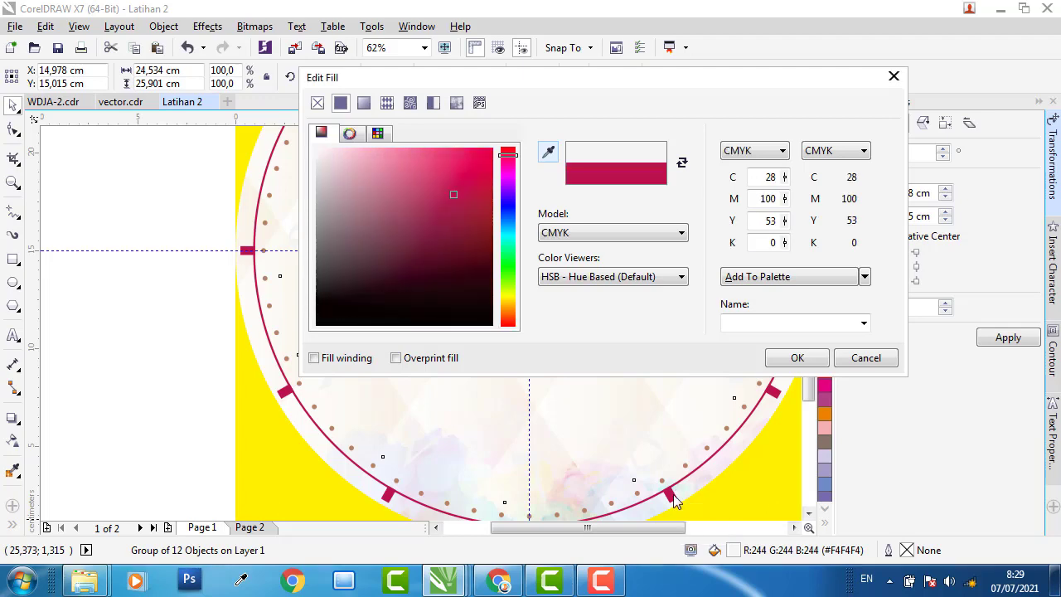
pyautogui.click(782, 365)
pyautogui.scroll(-4, 268, 368)
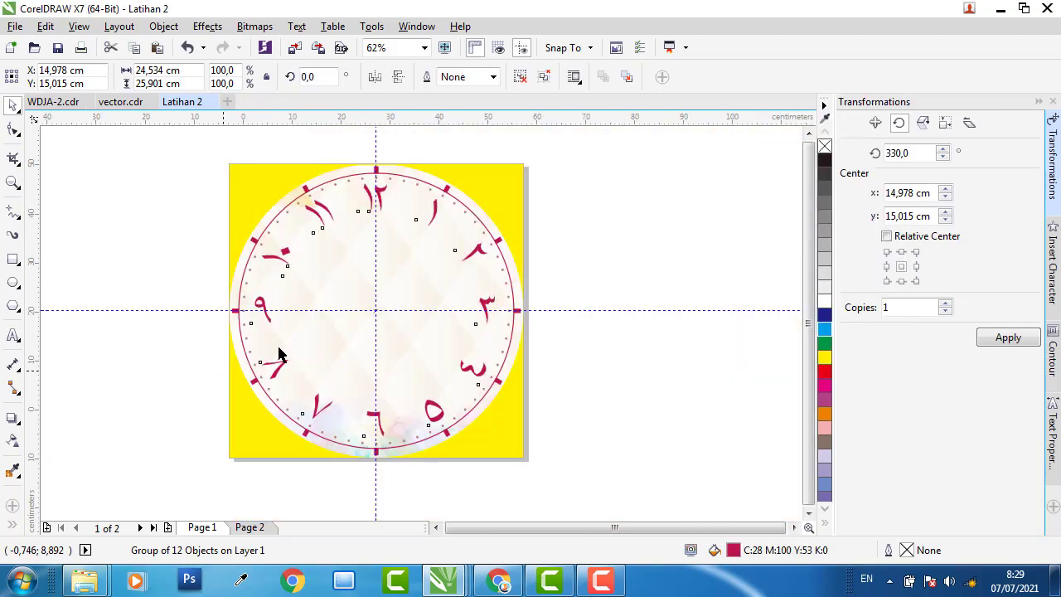
pyautogui.click(232, 330)
pyautogui.scroll(2, 232, 329)
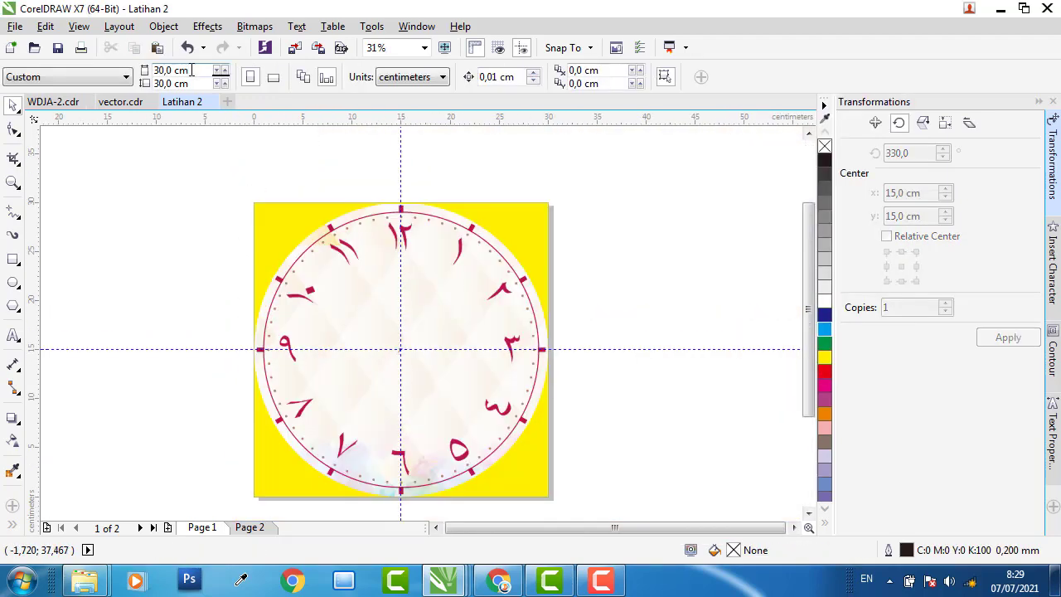
# Check the finished clock in WDJA-2.cdr and copy the floral wreath from vector.cdr
pyautogui.click(48, 106)
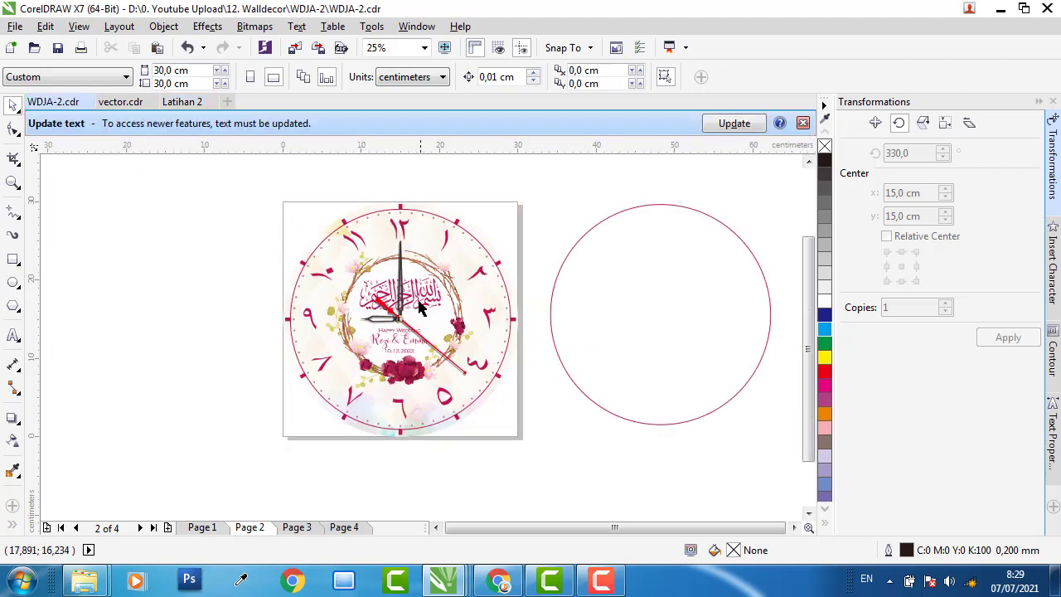
pyautogui.click(120, 102)
pyautogui.click(248, 294)
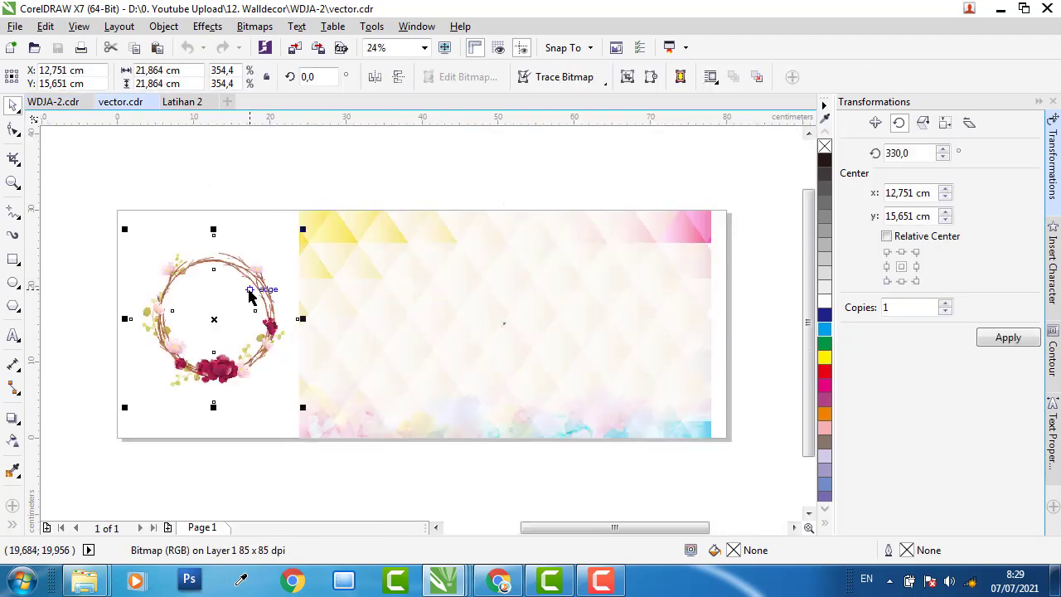
pyautogui.rightClick(256, 277)
pyautogui.click(300, 318)
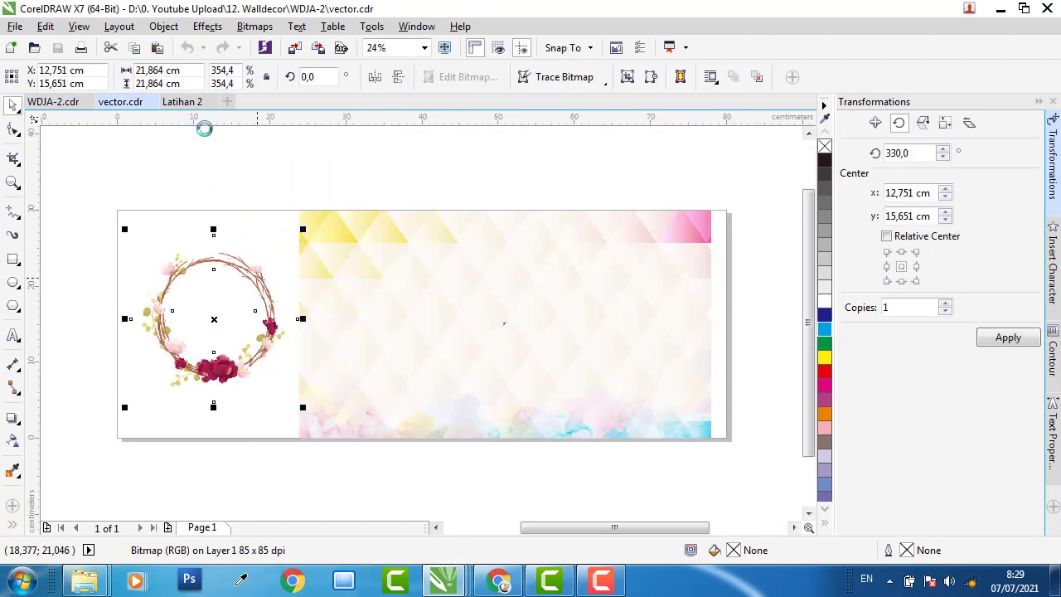
# Paste the floral wreath into the Latihan 2 document and centre it on the page
pyautogui.click(184, 103)
pyautogui.rightClick(153, 208)
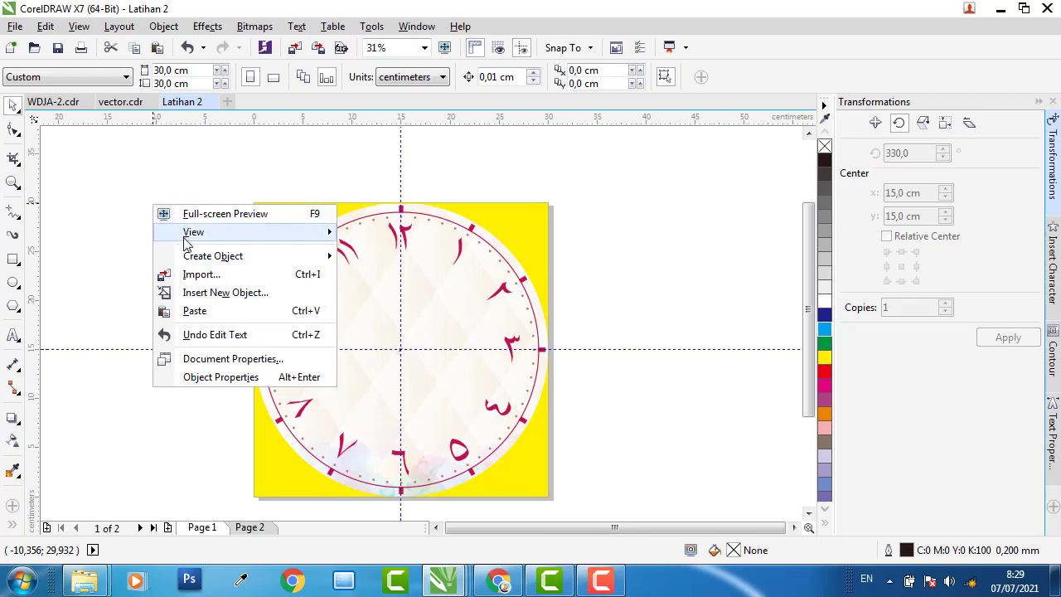
pyautogui.click(201, 308)
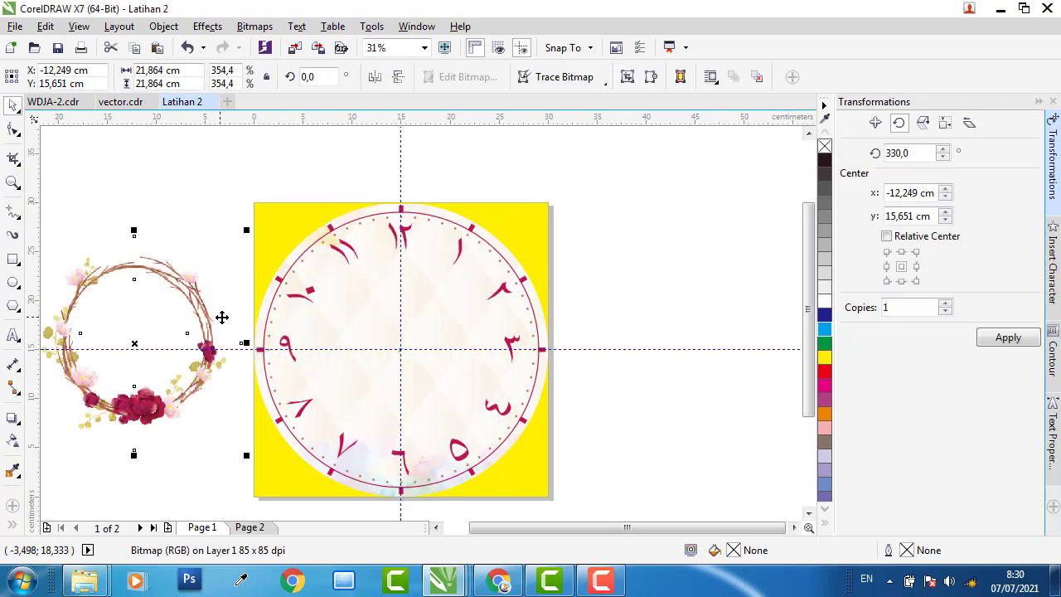
pyautogui.press('p')
pyautogui.click(117, 271)
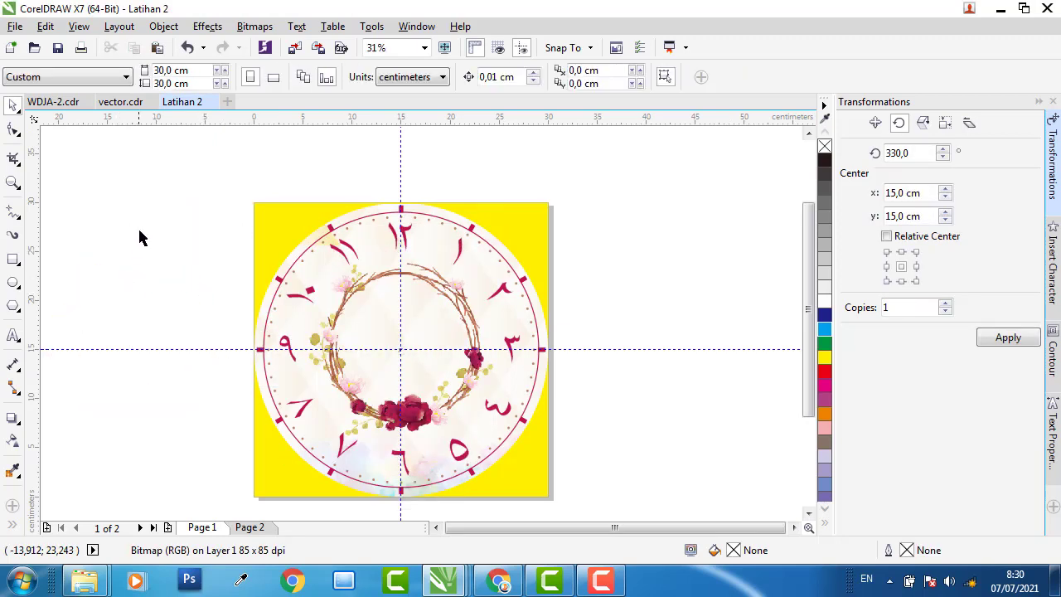
# Copy the font size of the bismillah calligraphy in WDJA-2.cdr and return to the Latihan 2 document
pyautogui.click(66, 106)
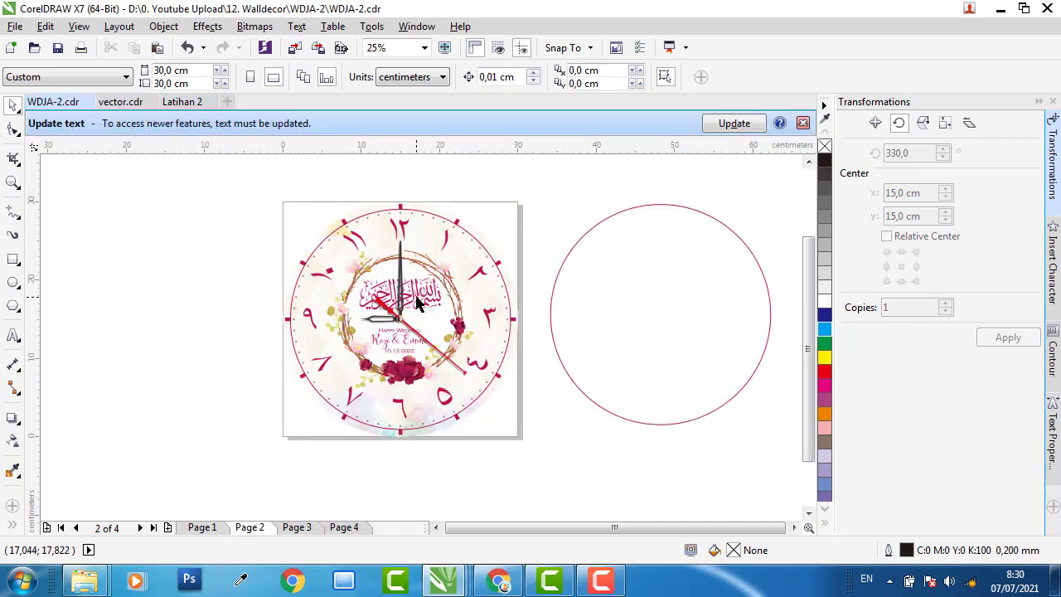
pyautogui.scroll(1, 426, 283)
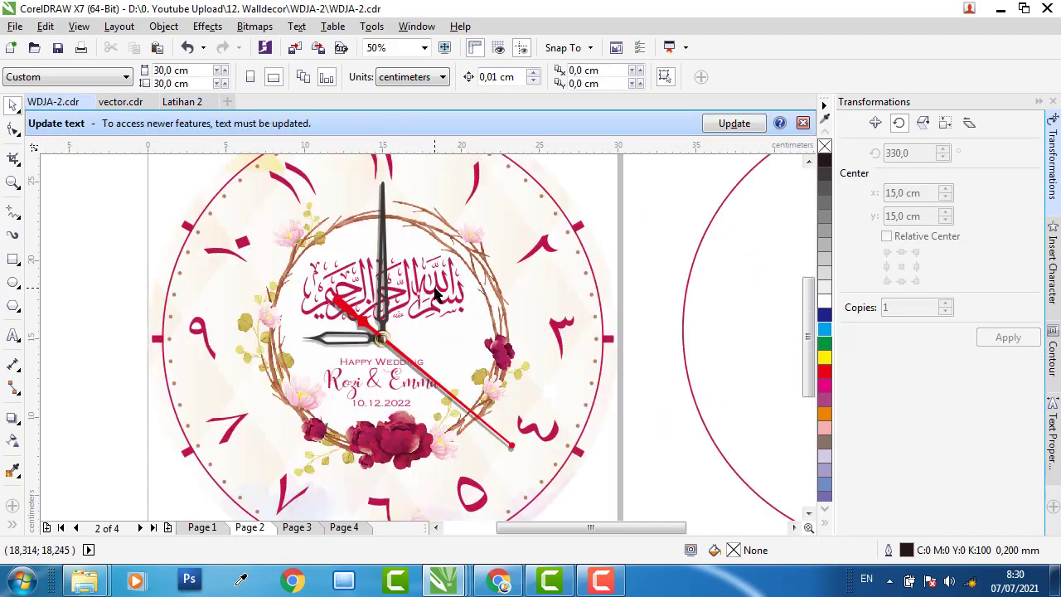
pyautogui.click(435, 292)
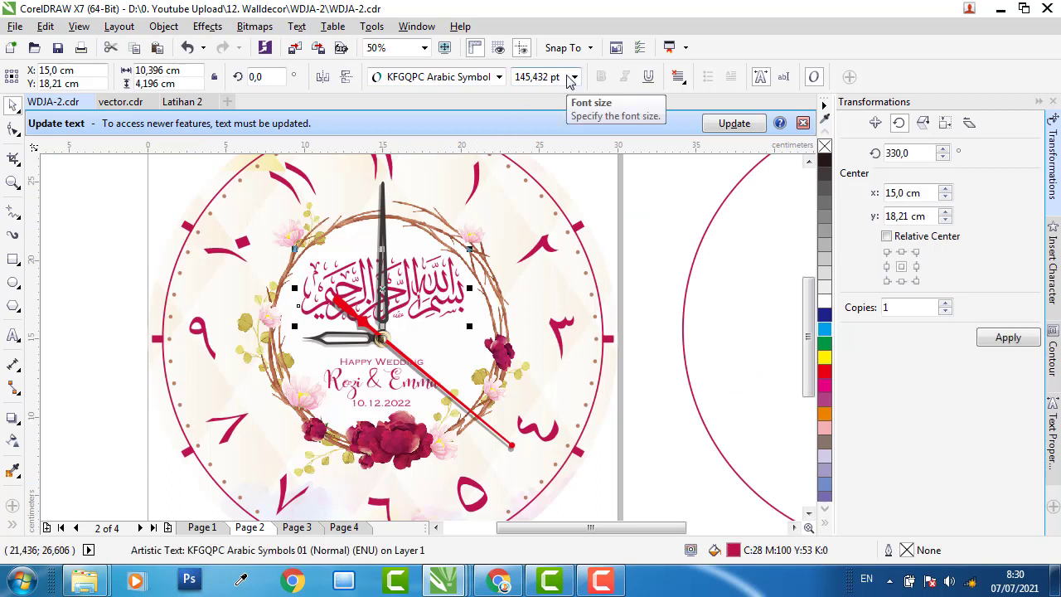
pyautogui.moveTo(555, 76); pyautogui.dragTo(512, 76)
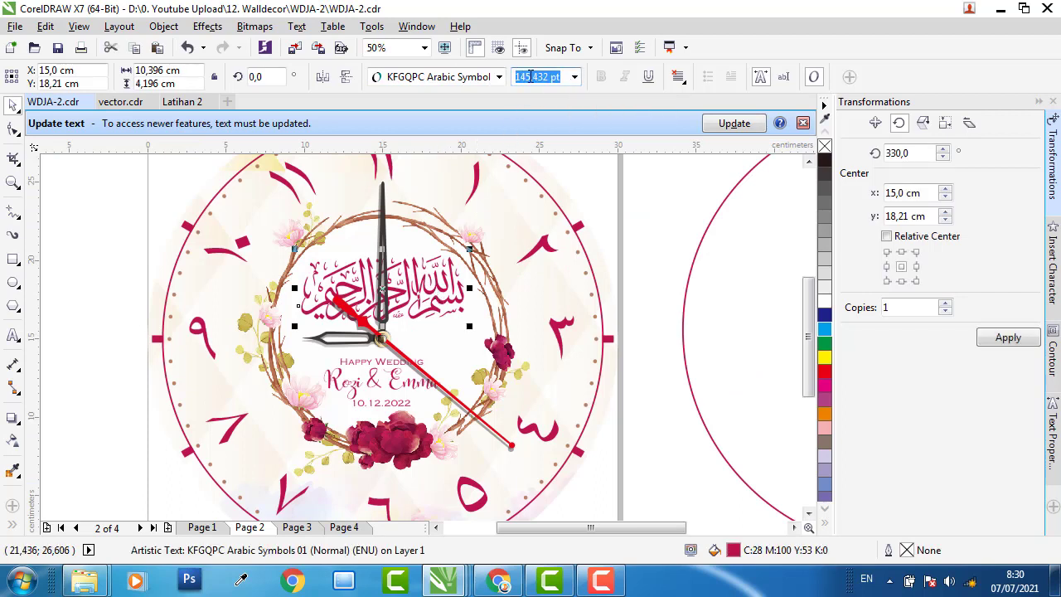
pyautogui.rightClick(551, 76)
pyautogui.click(584, 128)
pyautogui.click(184, 102)
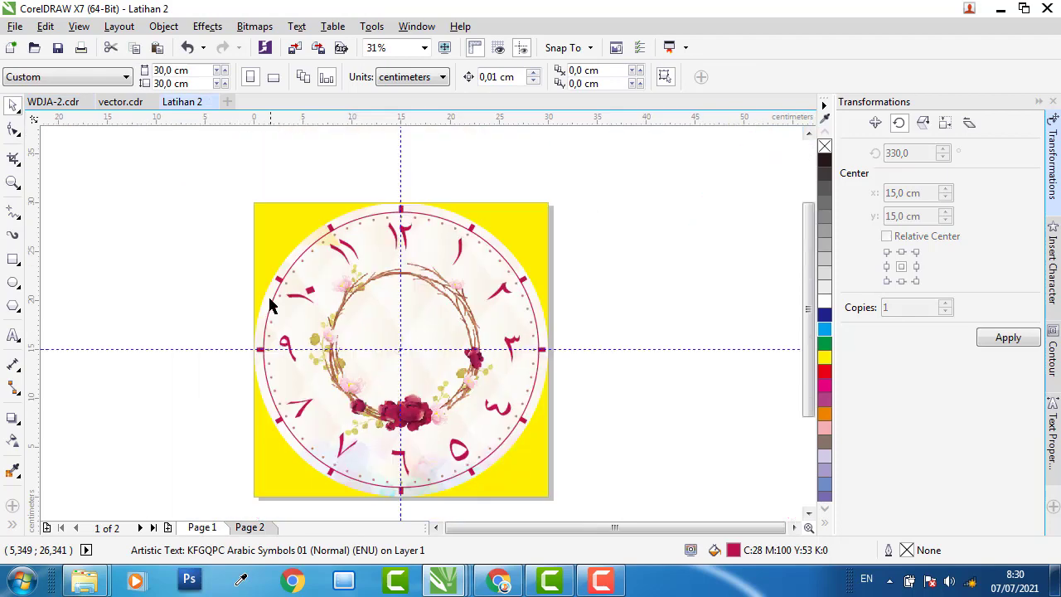
pyautogui.click(157, 265)
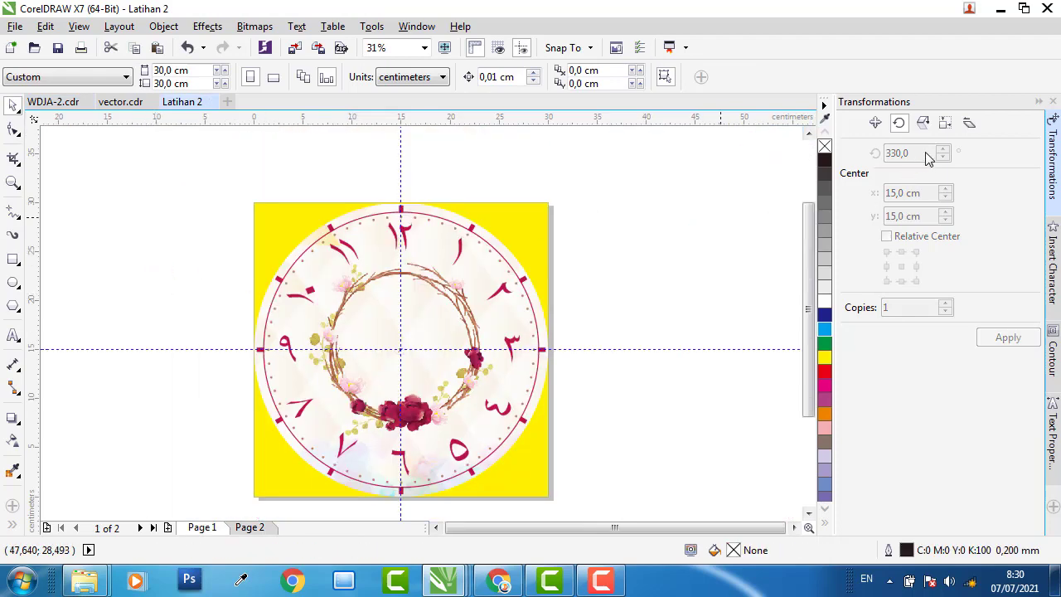
# Insert the bismillah character from the KFGQPC Arabic Symbols 01 font beside the clock's upper right edge
pyautogui.click(1053, 264)
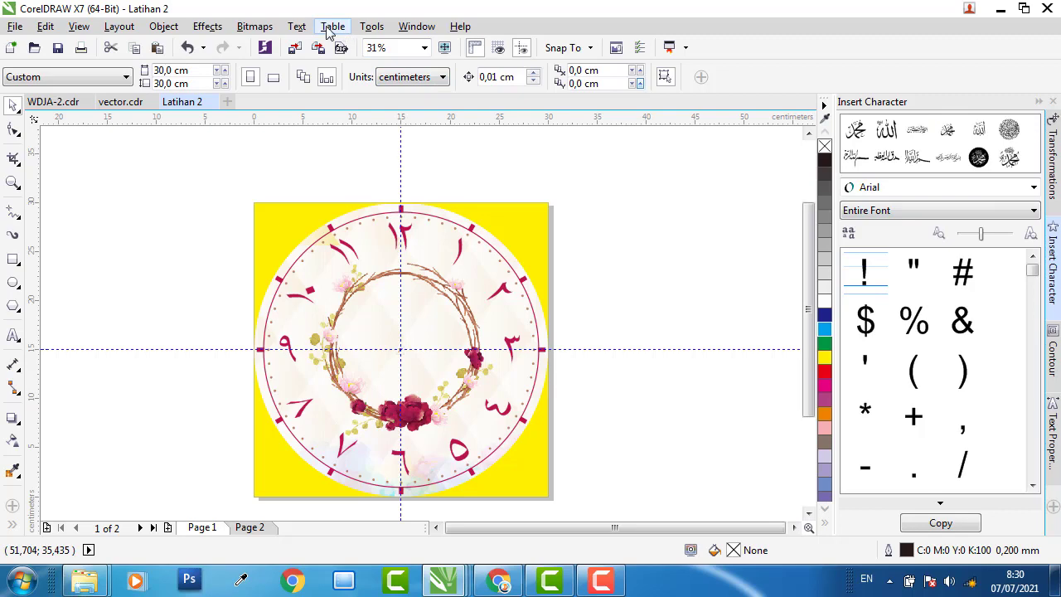
pyautogui.click(297, 26)
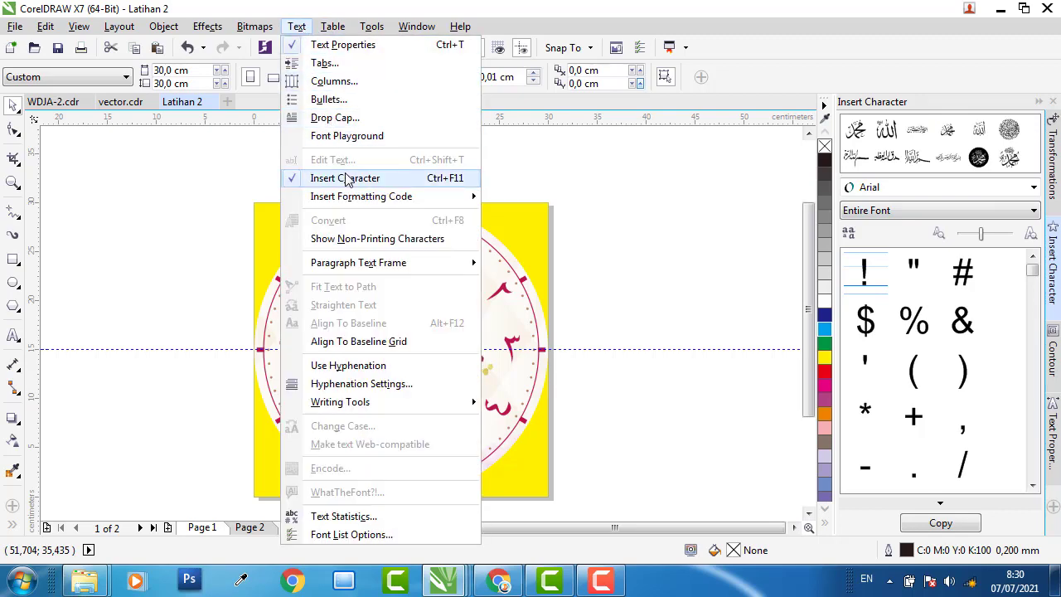
pyautogui.click(892, 189)
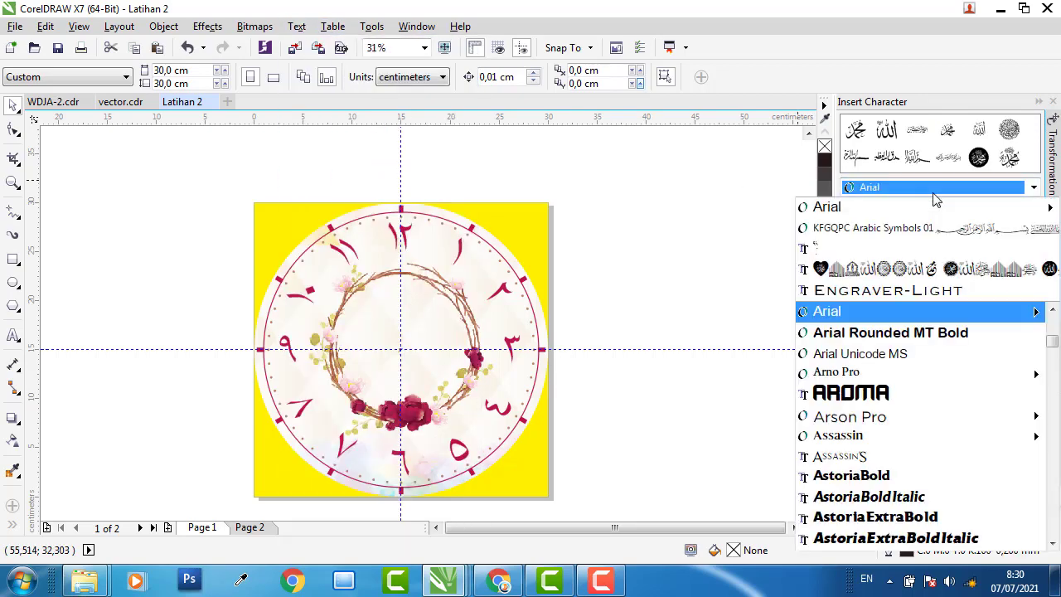
pyautogui.click(897, 227)
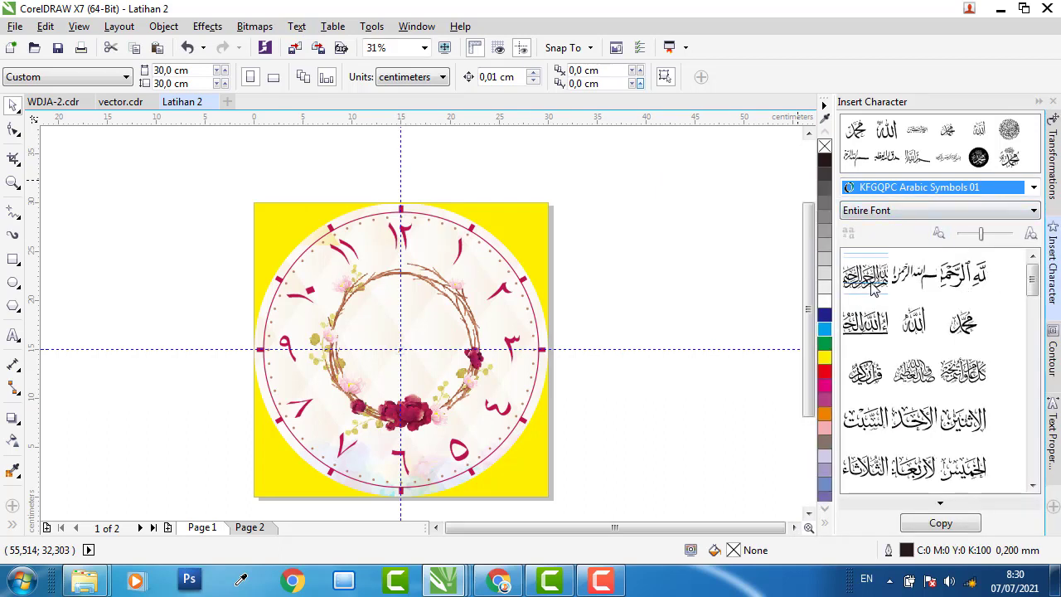
pyautogui.moveTo(871, 286); pyautogui.dragTo(549, 292)
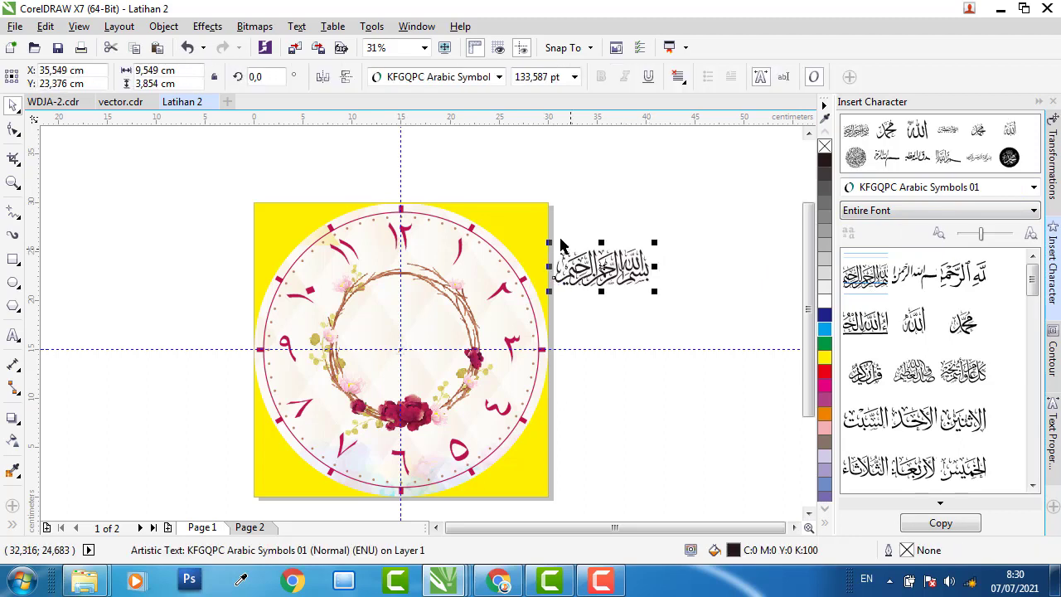
# Set the bismillah calligraphy's font size to 145,432 pt and centre it horizontally on the yellow square background
pyautogui.click(523, 79)
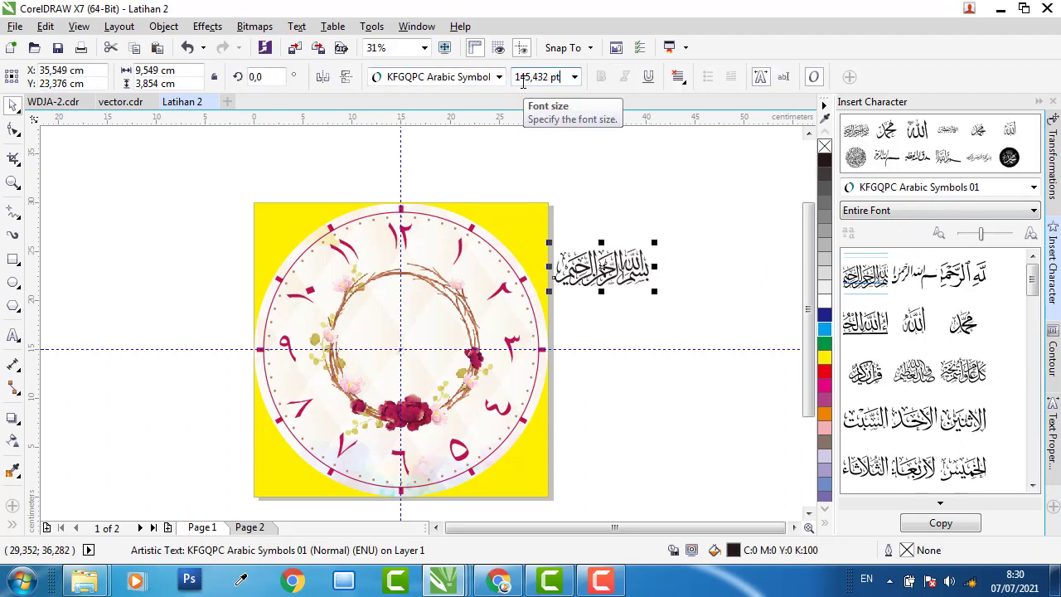
pyautogui.press('Return')
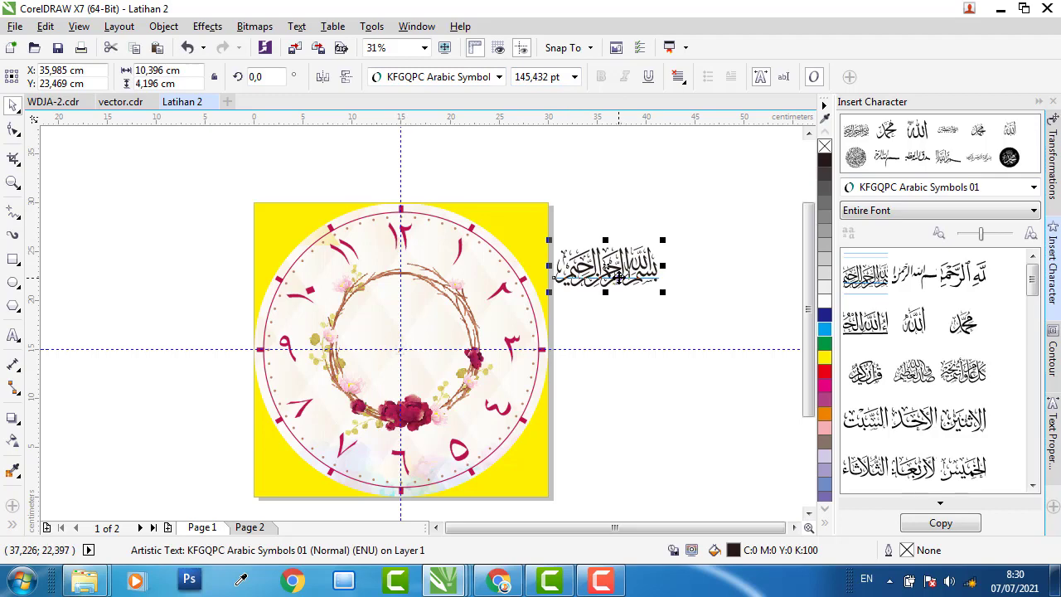
pyautogui.keyDown('shift'); pyautogui.click(532, 214); pyautogui.keyUp('shift')
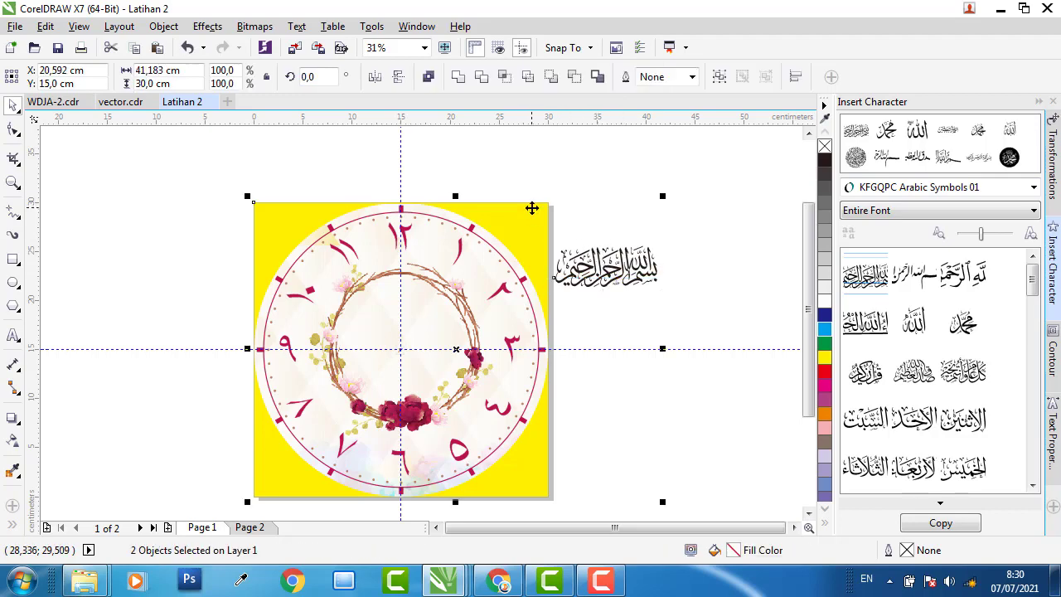
pyautogui.press('c')
pyautogui.click(647, 213)
# Move the bismillah calligraphy straight down into the upper half of the wreath and compare its position with WDJA-2.cdr
pyautogui.click(350, 277)
pyautogui.scroll(4, 419, 276)
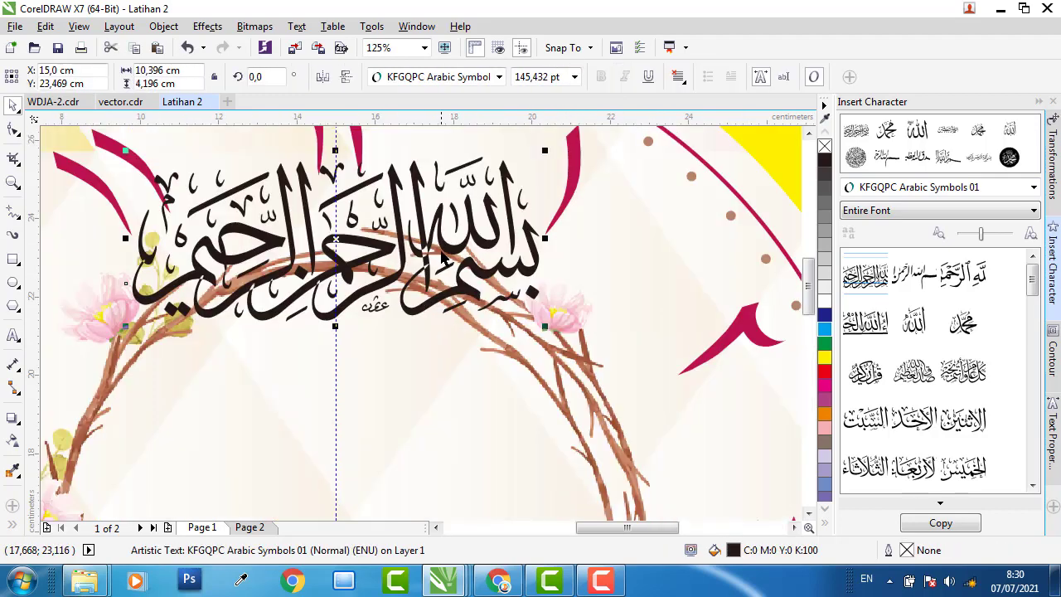
pyautogui.moveTo(439, 249); pyautogui.dragTo(426, 454)
pyautogui.scroll(-4, 431, 264)
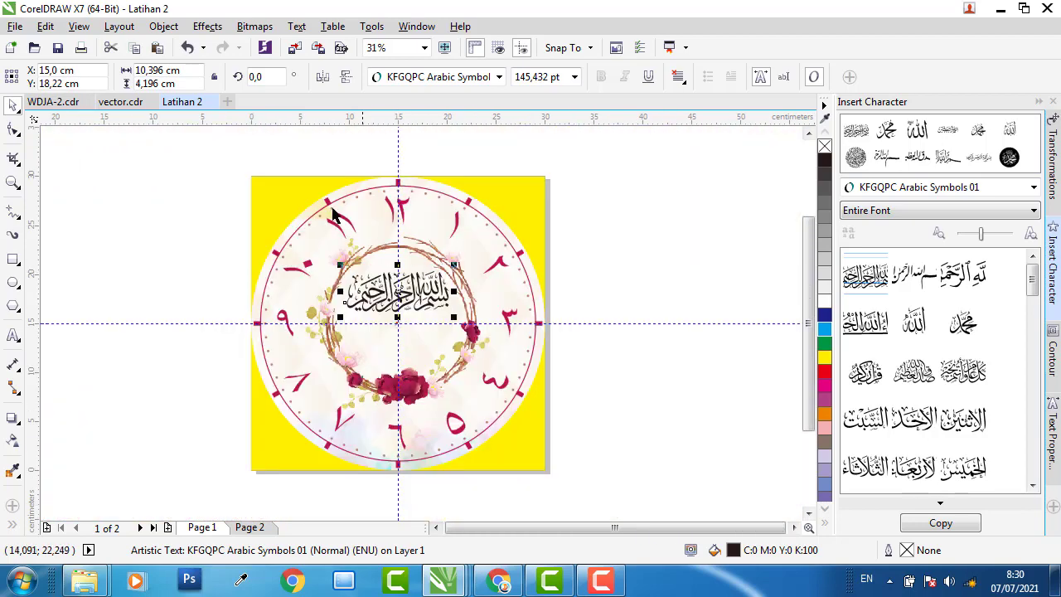
pyautogui.click(58, 102)
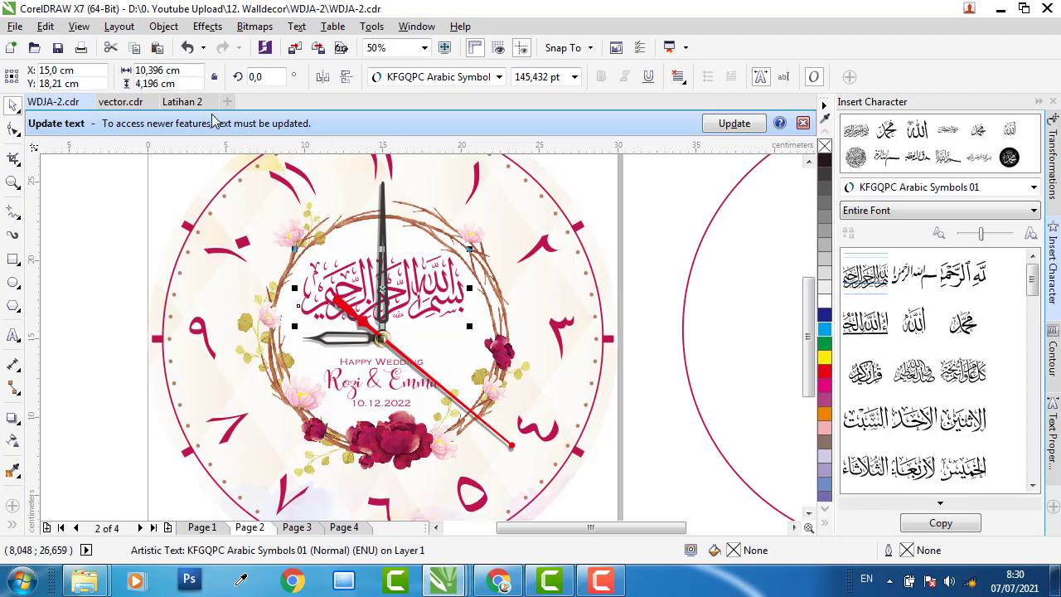
pyautogui.click(183, 102)
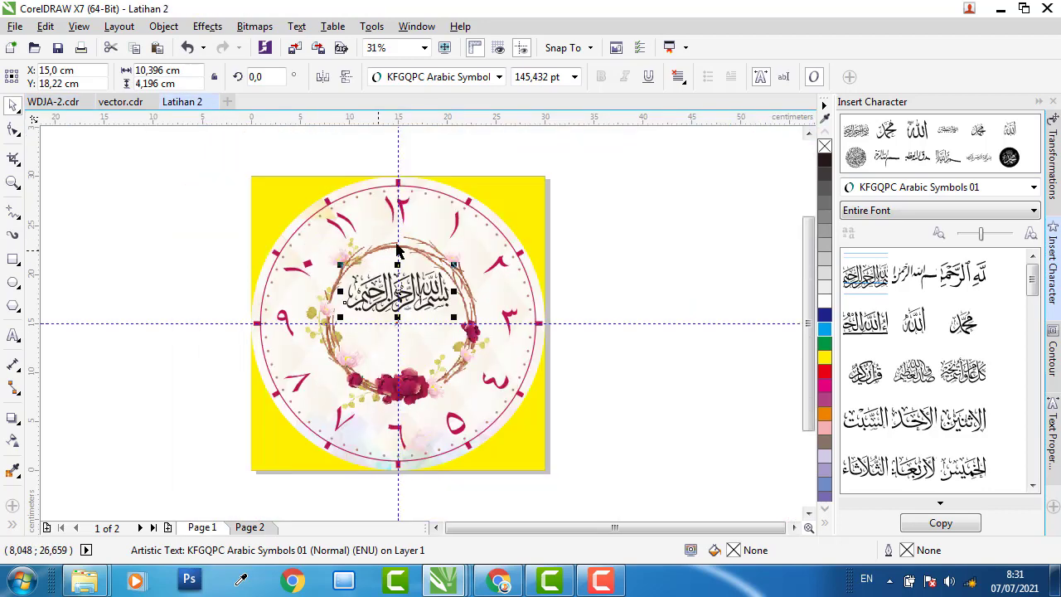
# Enlarge the floral wreath bitmap from its centre to about 22,6 cm wide and high
pyautogui.scroll(1, 398, 250)
pyautogui.click(441, 253)
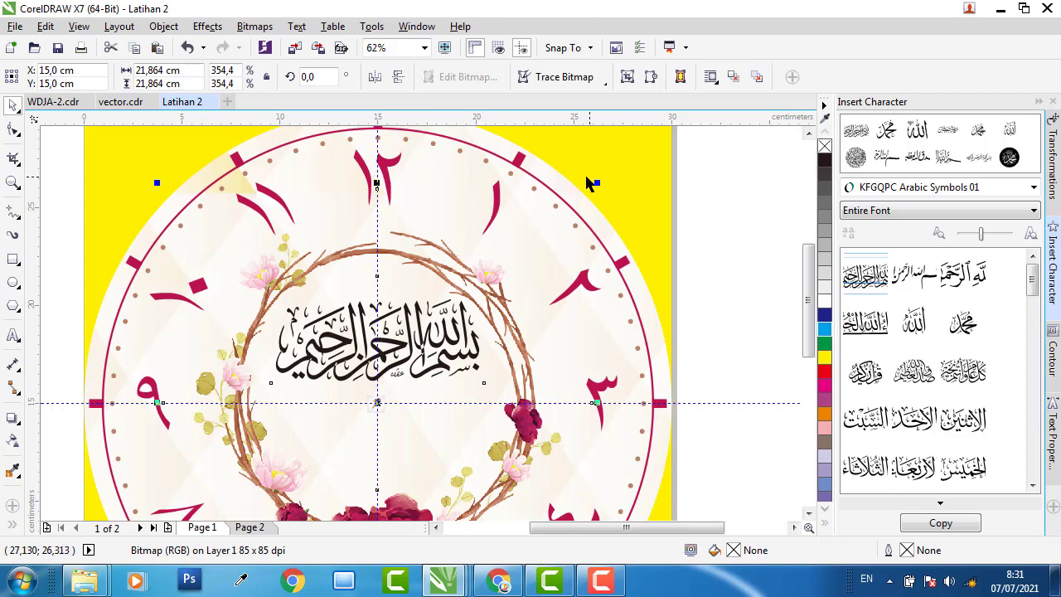
pyautogui.moveTo(598, 183); pyautogui.dragTo(603, 175)
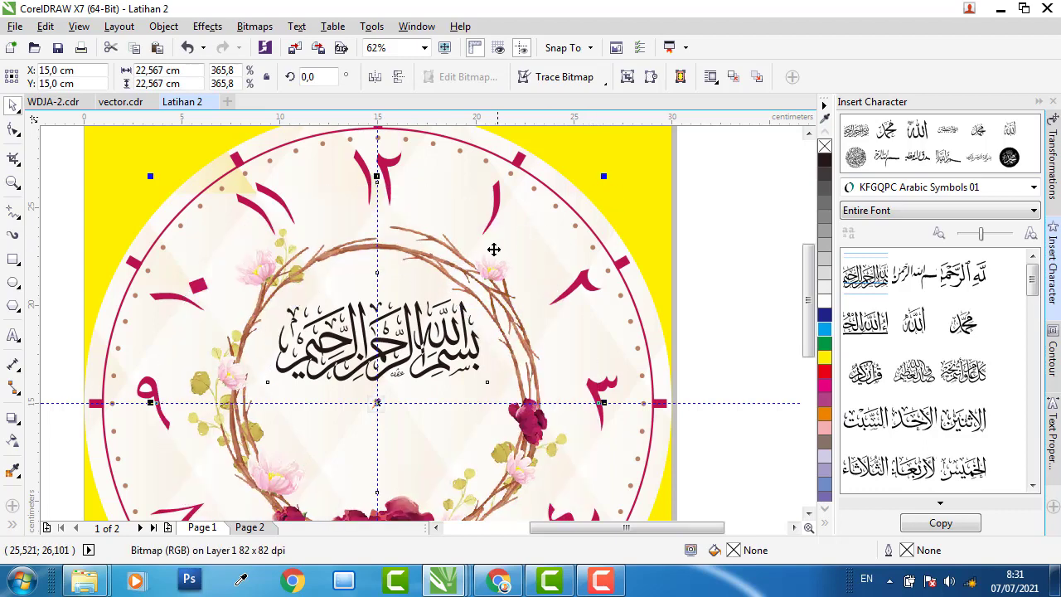
# Nudge the bismillah calligraphy up and fill it with the hour marker's crimson, C28 M100 Y53 K0, using the colour eyedropper
pyautogui.click(448, 331)
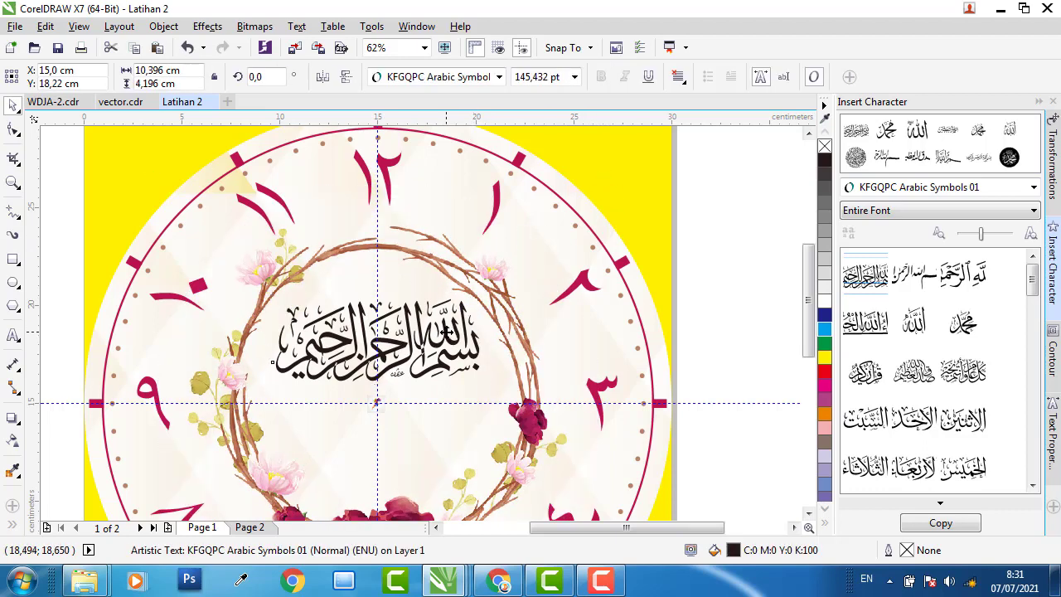
pyautogui.moveTo(443, 332); pyautogui.dragTo(440, 328)
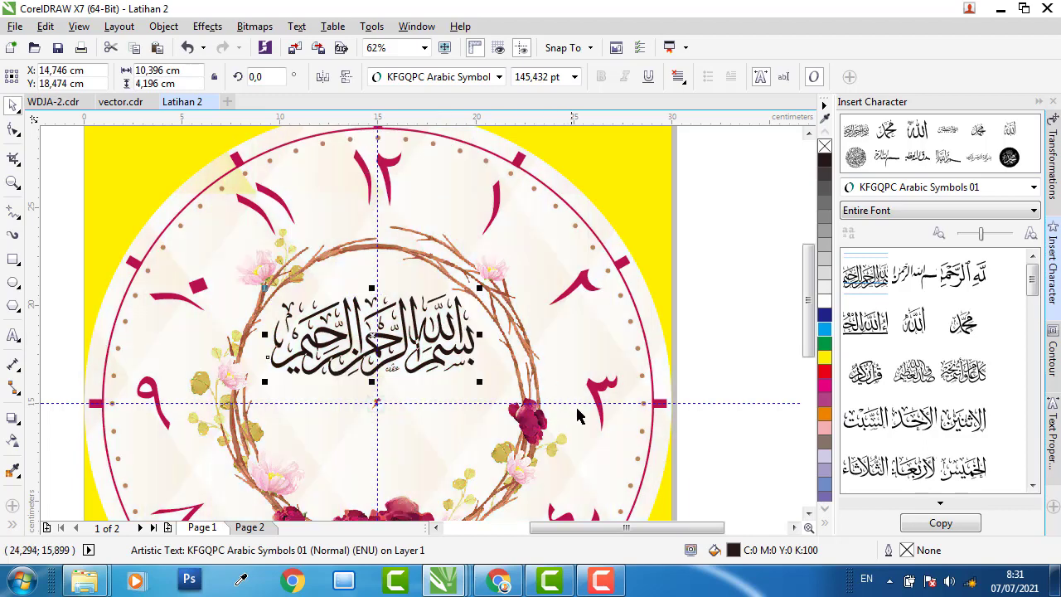
pyautogui.doubleClick(731, 550)
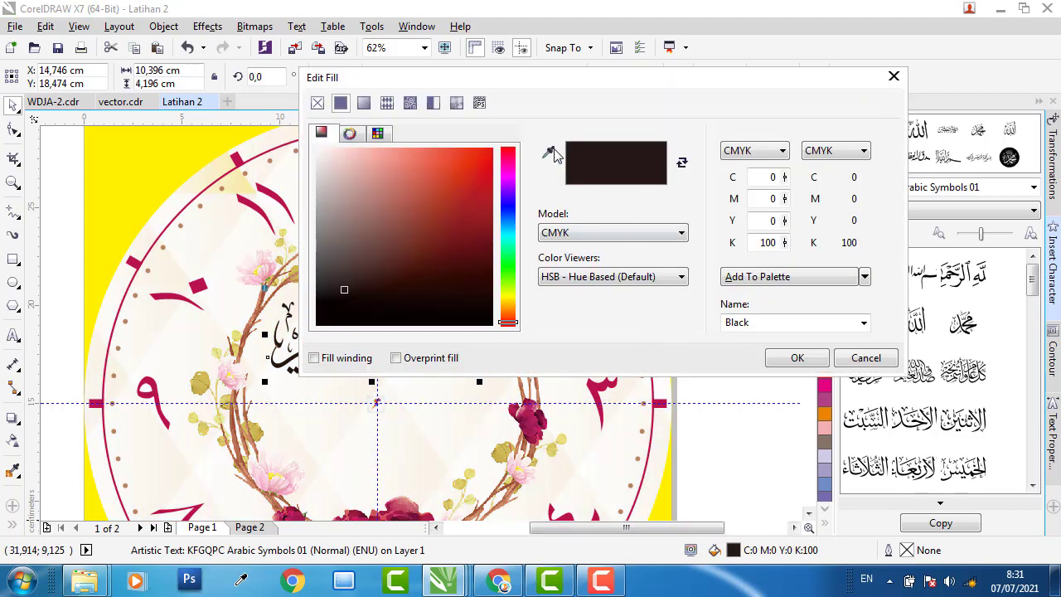
pyautogui.click(550, 152)
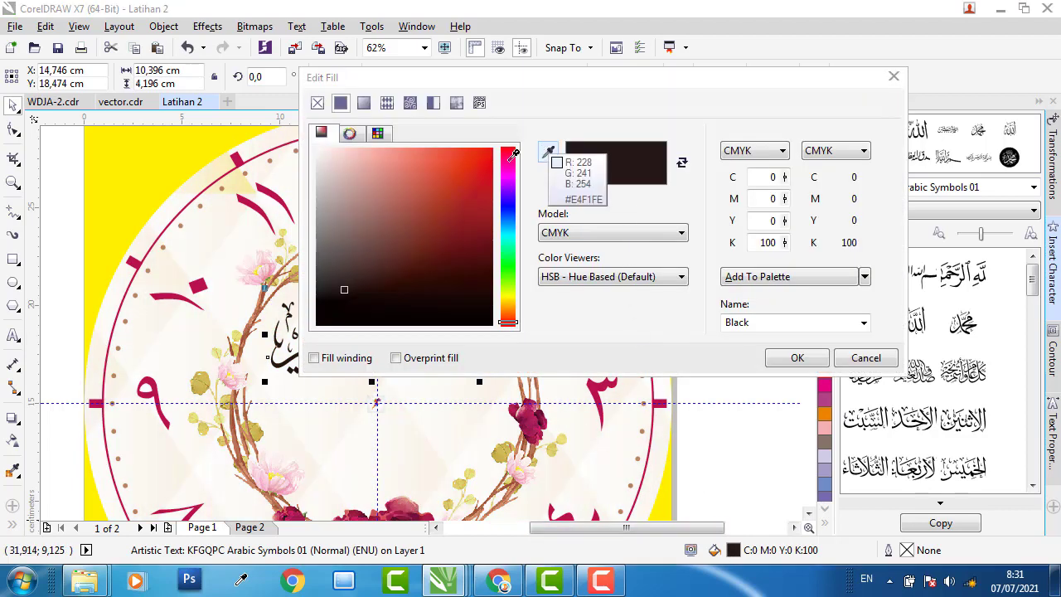
pyautogui.click(238, 160)
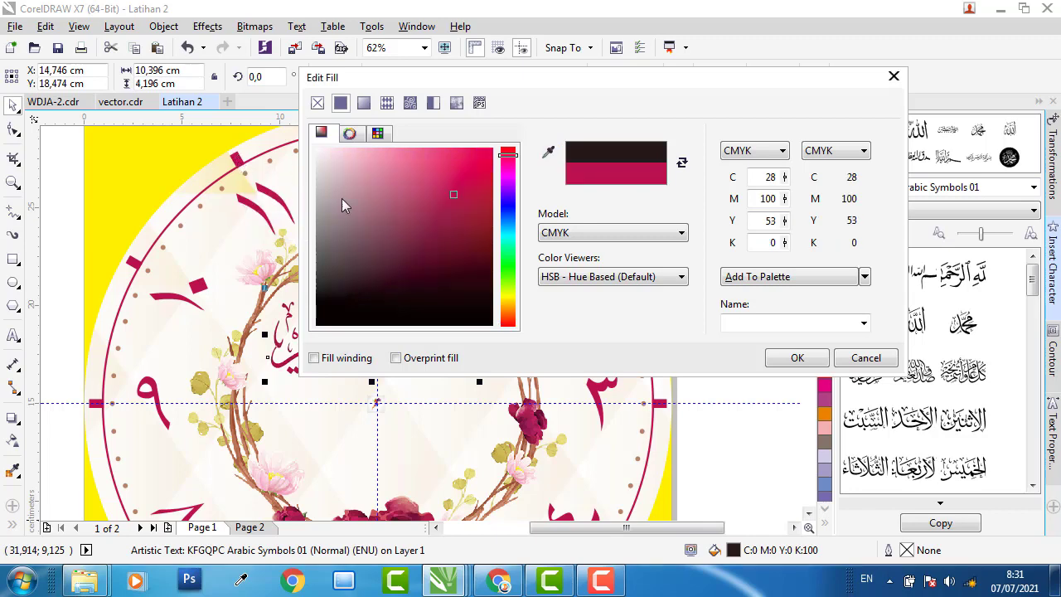
pyautogui.click(797, 358)
pyautogui.scroll(-1, 579, 257)
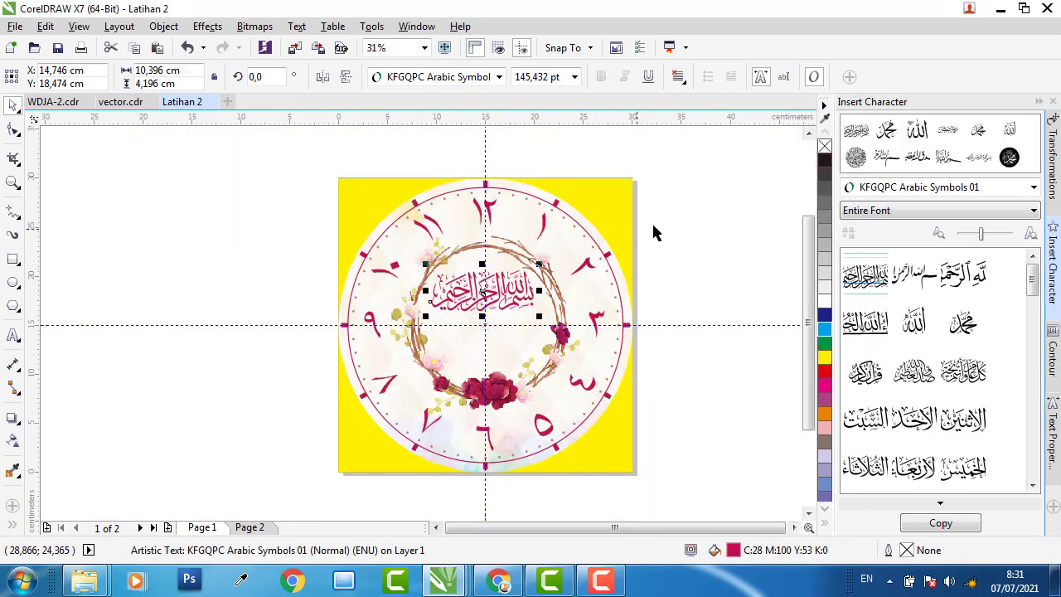
pyautogui.click(294, 183)
# Copy the Happy Wedding, couple's names and date text lines from the finished clock in WDJA-2.cdr
pyautogui.click(50, 102)
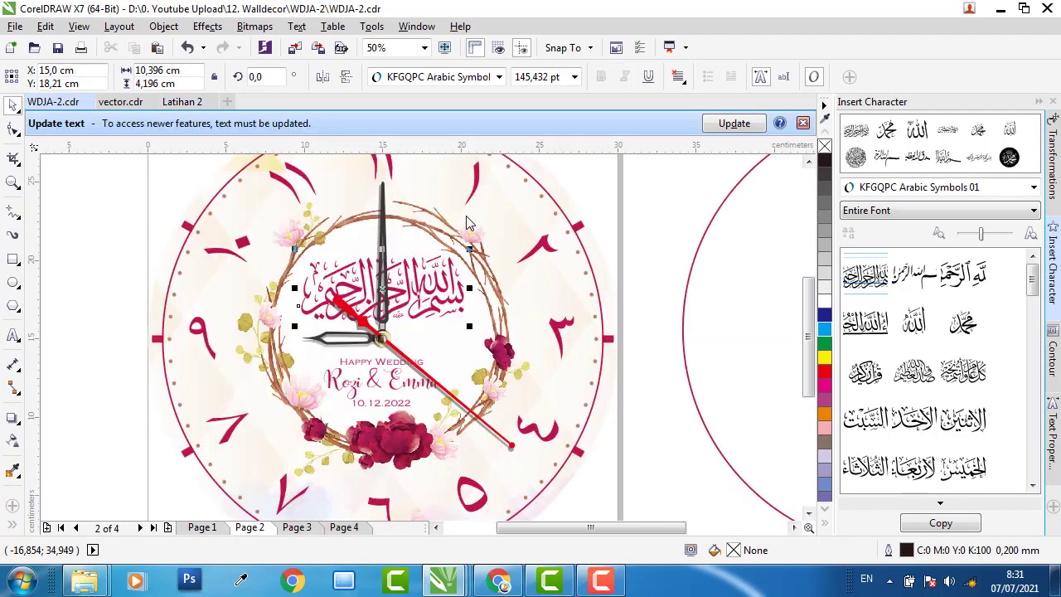
pyautogui.scroll(1, 394, 402)
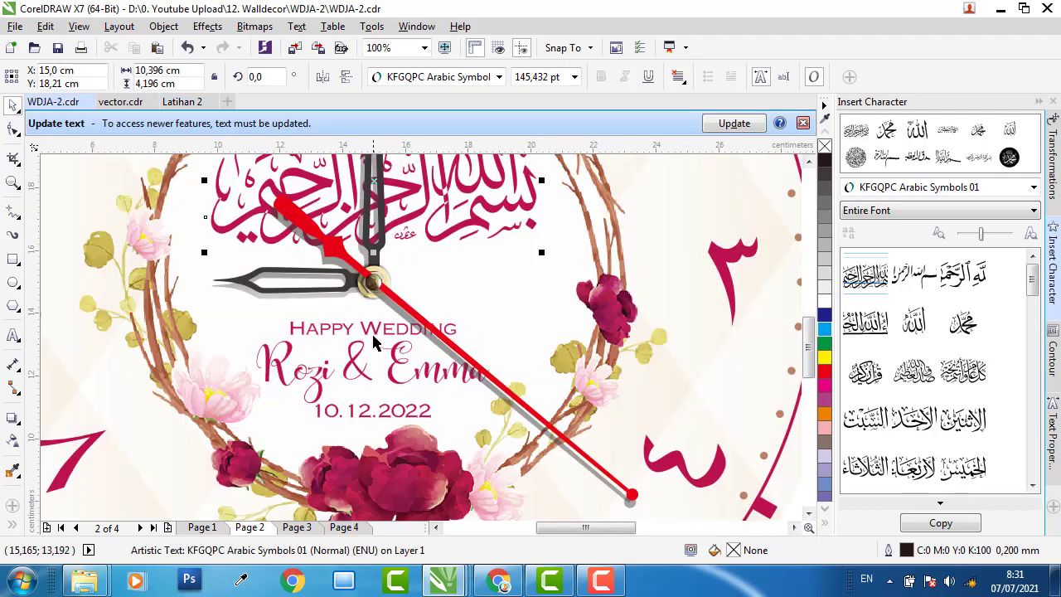
pyautogui.click(372, 330)
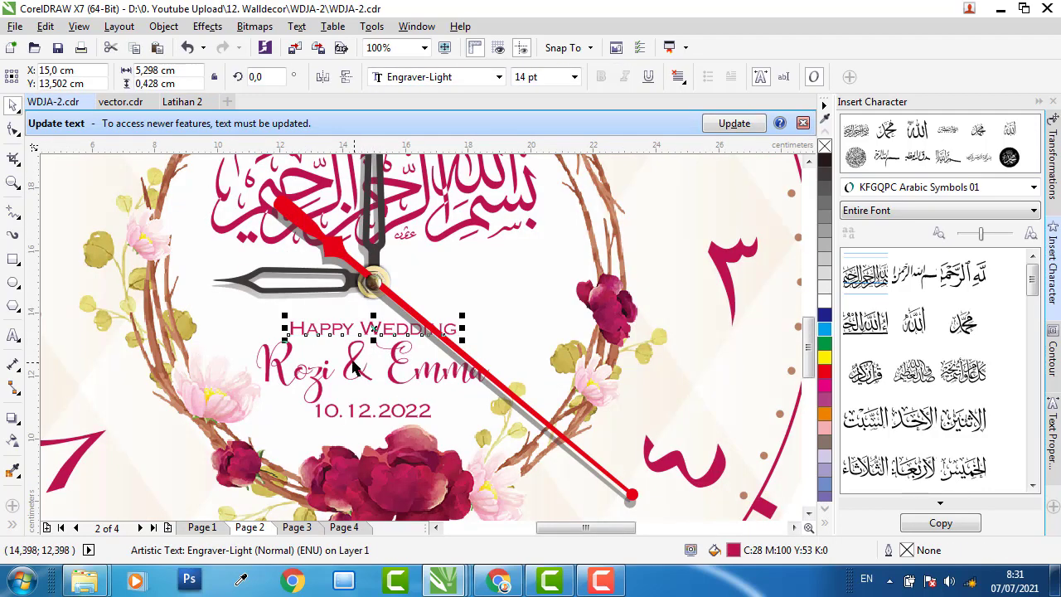
pyautogui.keyDown('shift'); pyautogui.click(354, 366); pyautogui.keyUp('shift')
pyautogui.keyDown('shift'); pyautogui.click(365, 417); pyautogui.keyUp('shift')
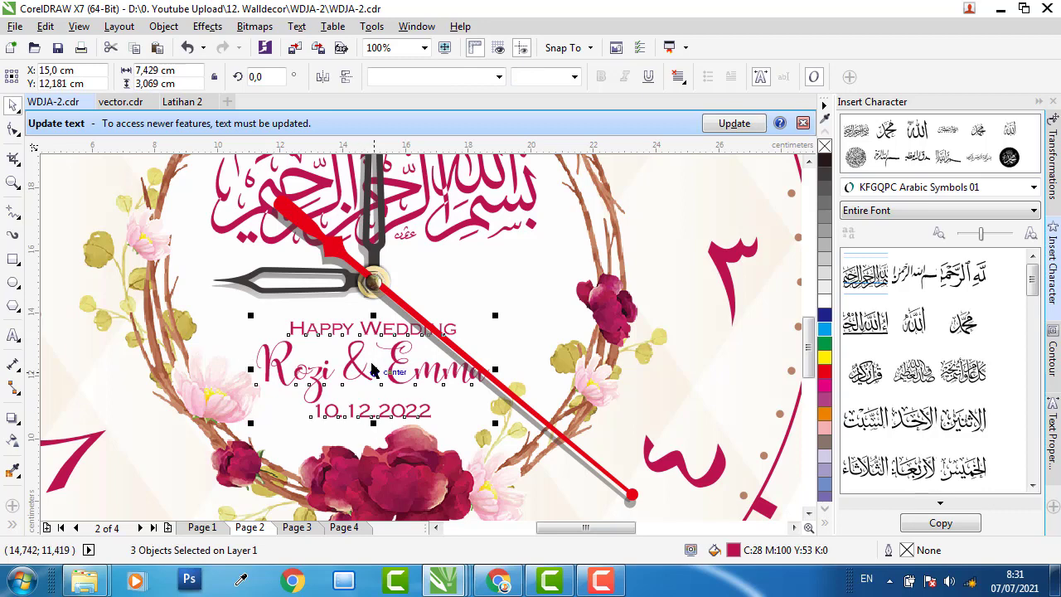
pyautogui.rightClick(386, 332)
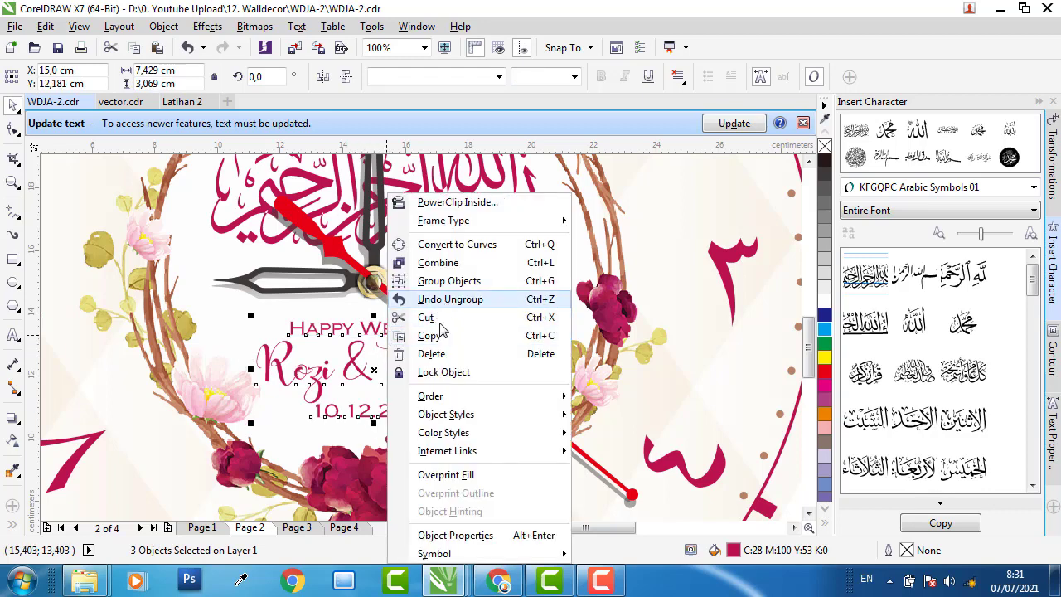
pyautogui.click(442, 338)
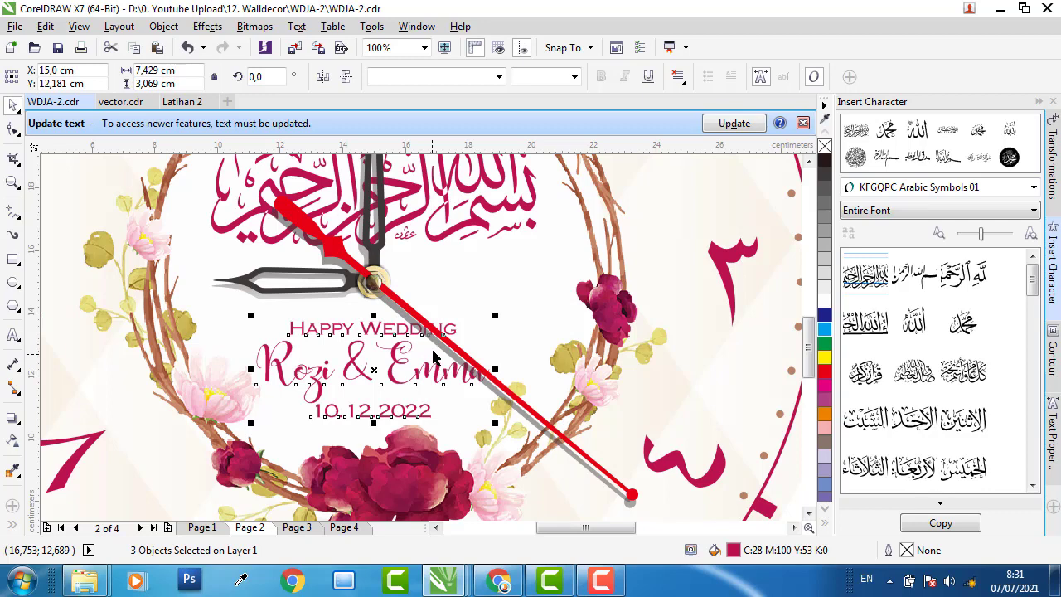
# Paste the three copied wedding text lines into the Latihan 2 document below the bismillah calligraphy
pyautogui.click(182, 101)
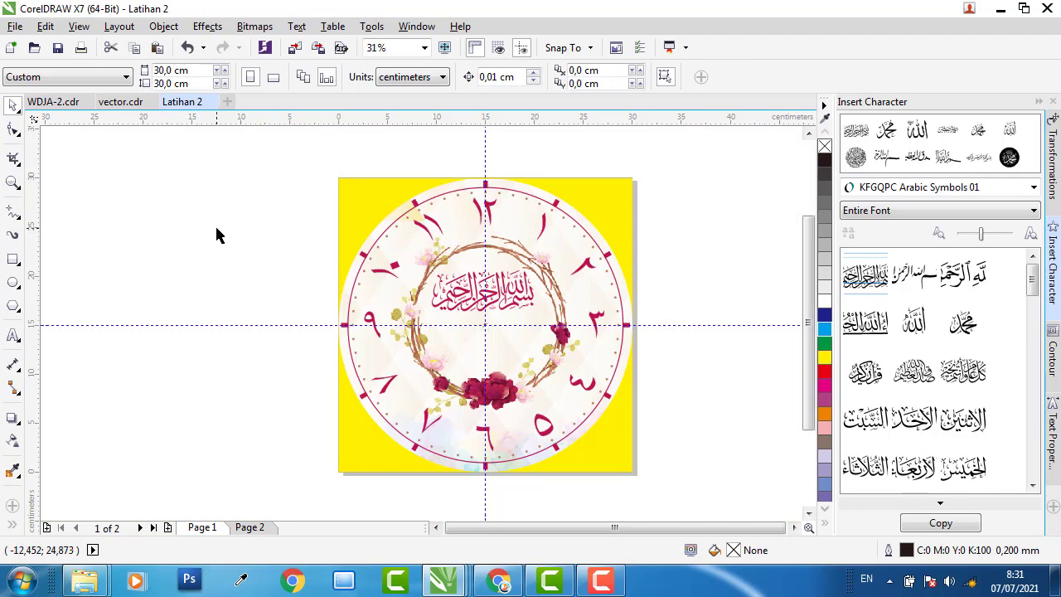
pyautogui.rightClick(217, 229)
pyautogui.click(257, 338)
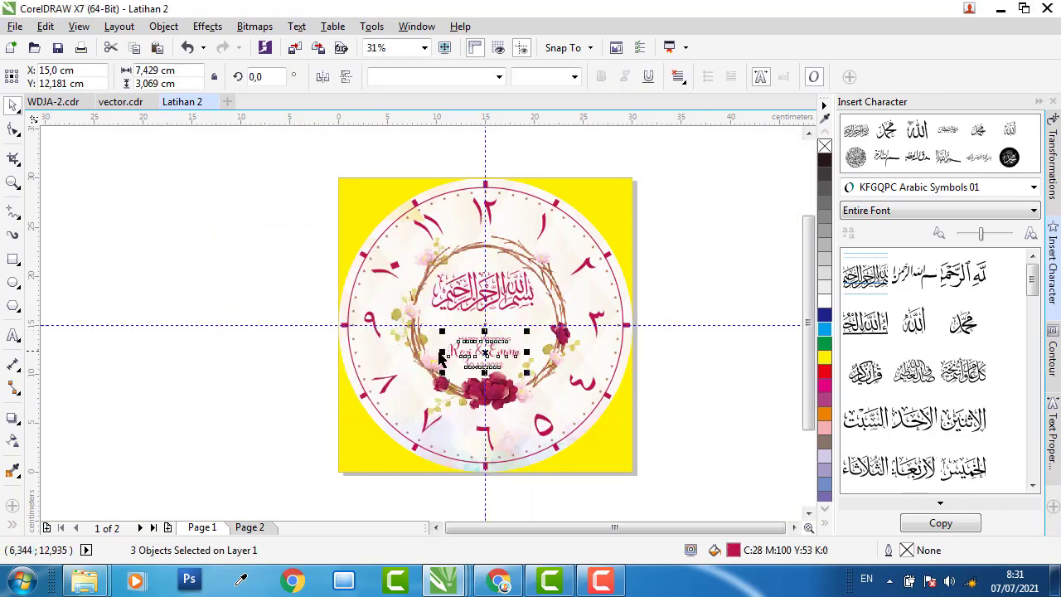
pyautogui.scroll(2, 578, 358)
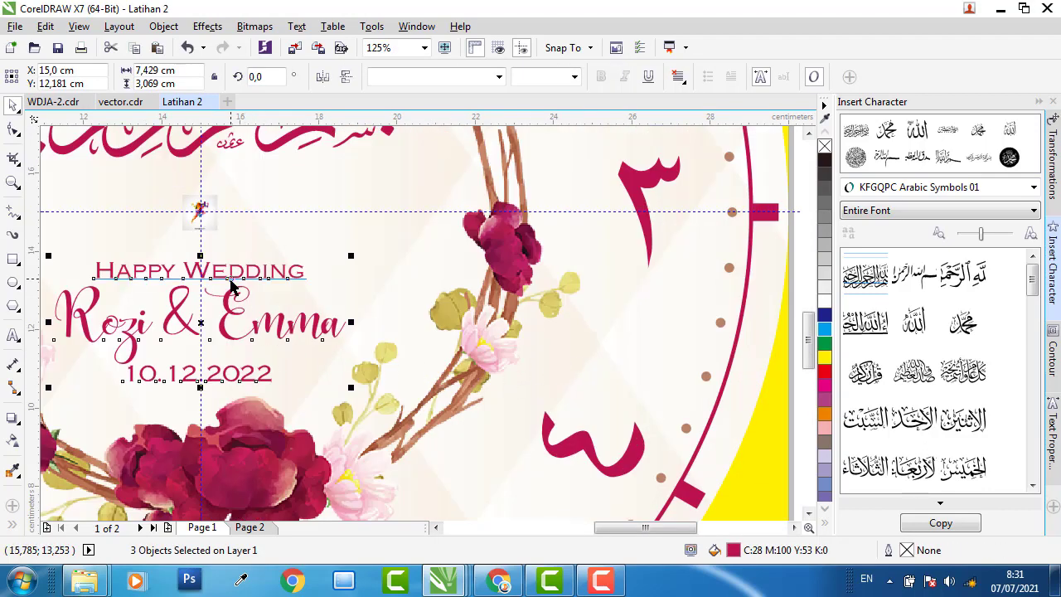
pyautogui.scroll(-1, 232, 286)
pyautogui.press('Escape')
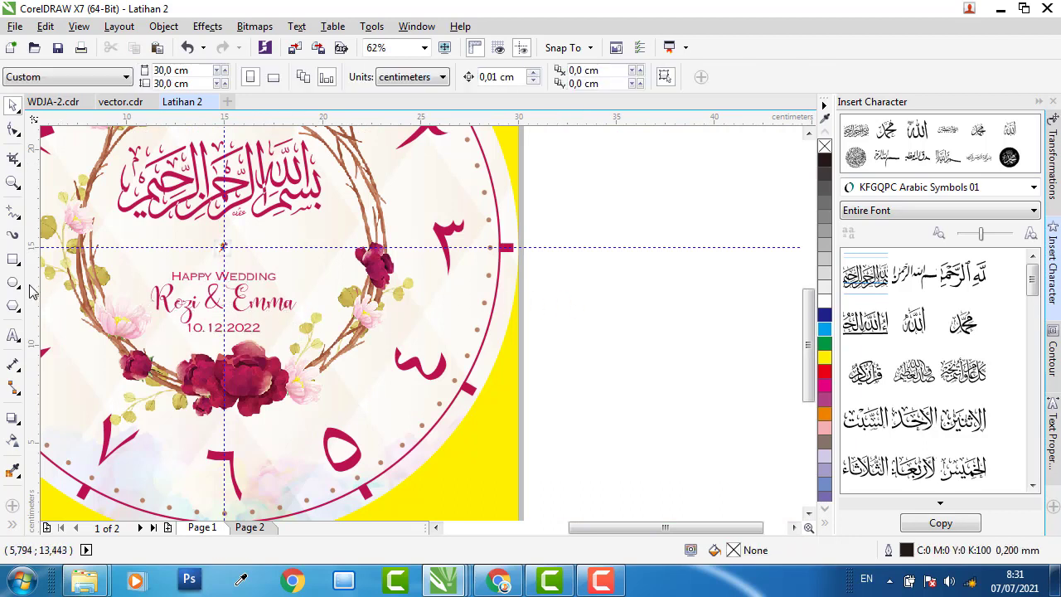
# Add the artistic text "Happy Wedding" on the empty area beside the clock page
pyautogui.click(13, 336)
pyautogui.click(567, 288)
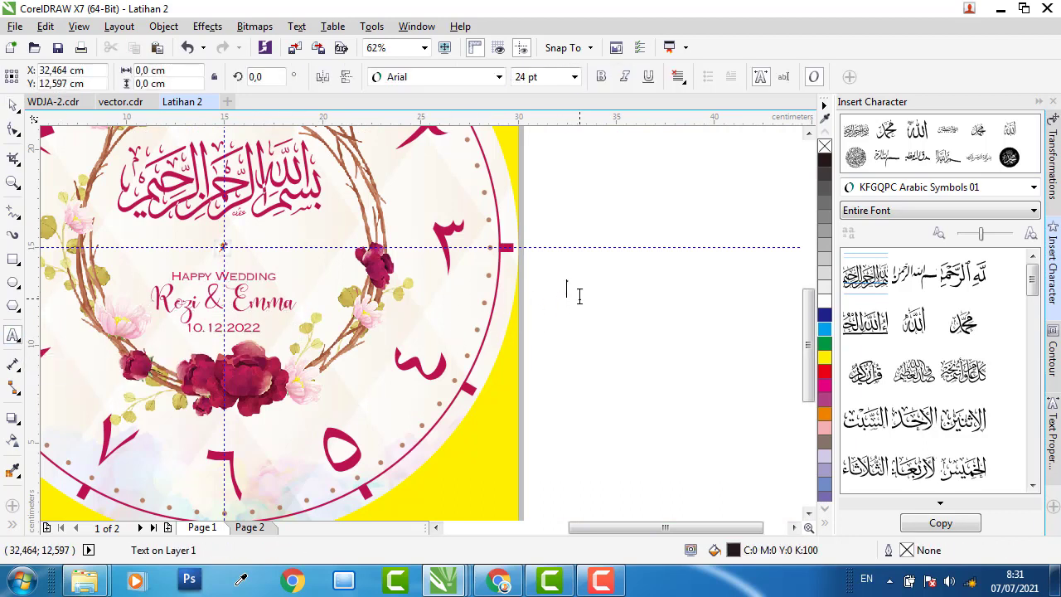
pyautogui.write('Happy Wedding')
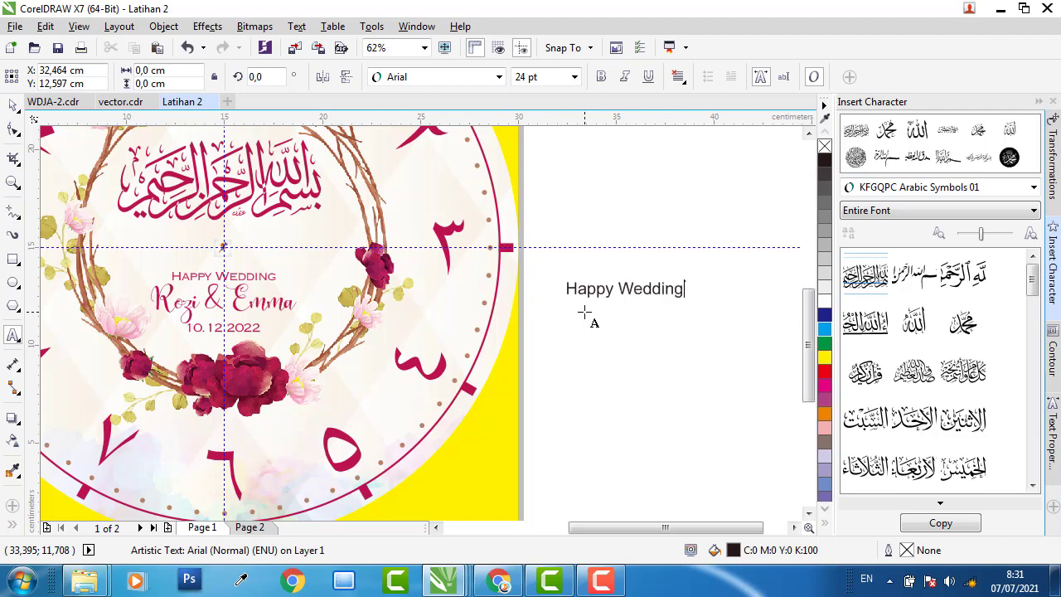
pyautogui.click(11, 106)
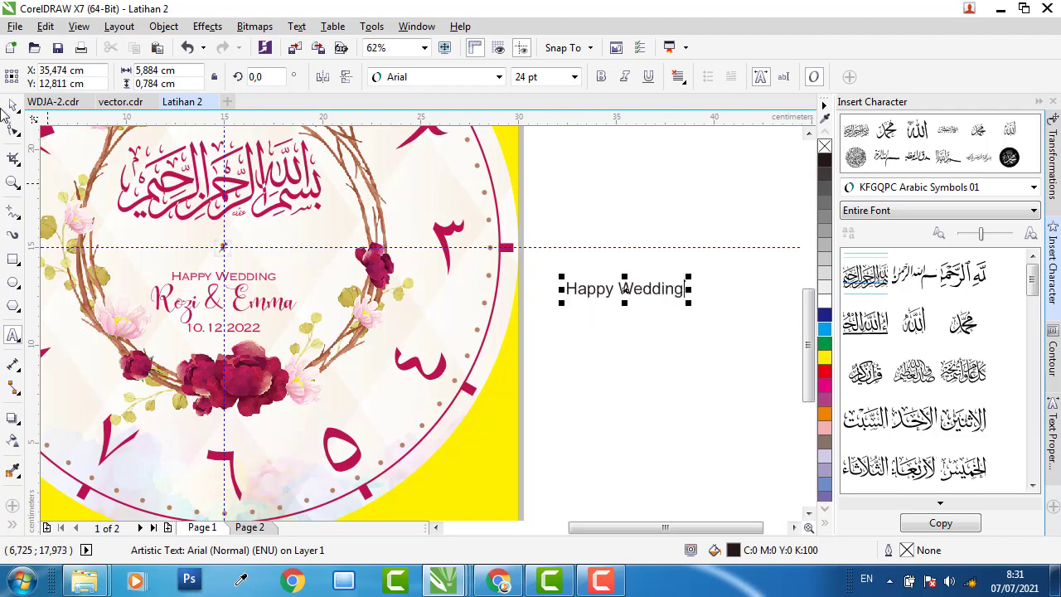
# Format the new Happy Wedding text in Engraver-Light at 14 pt, matching the pasted Happy Wedding line
pyautogui.click(224, 278)
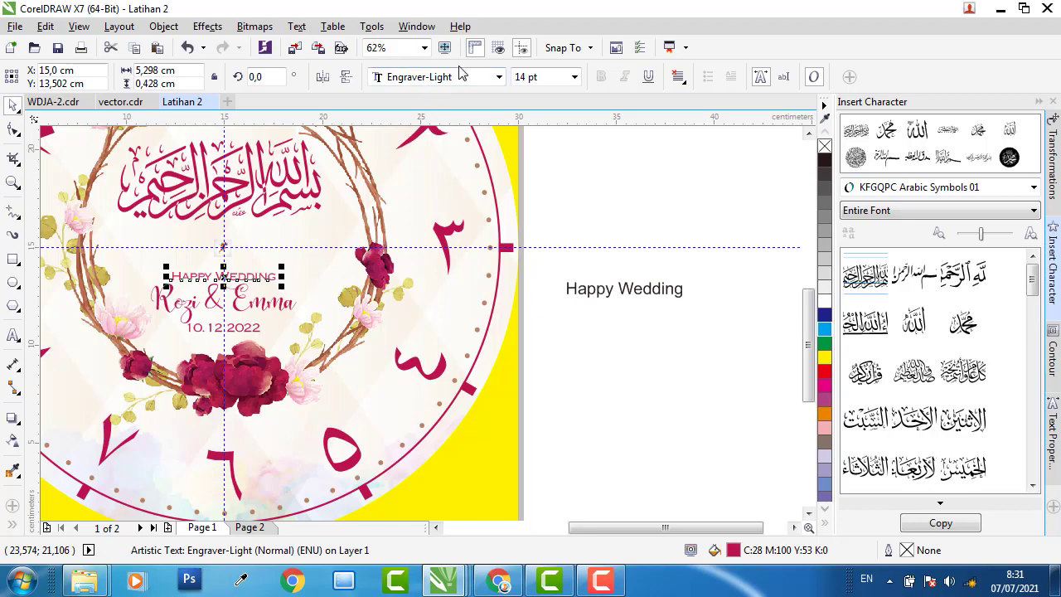
pyautogui.click(608, 291)
pyautogui.click(499, 76)
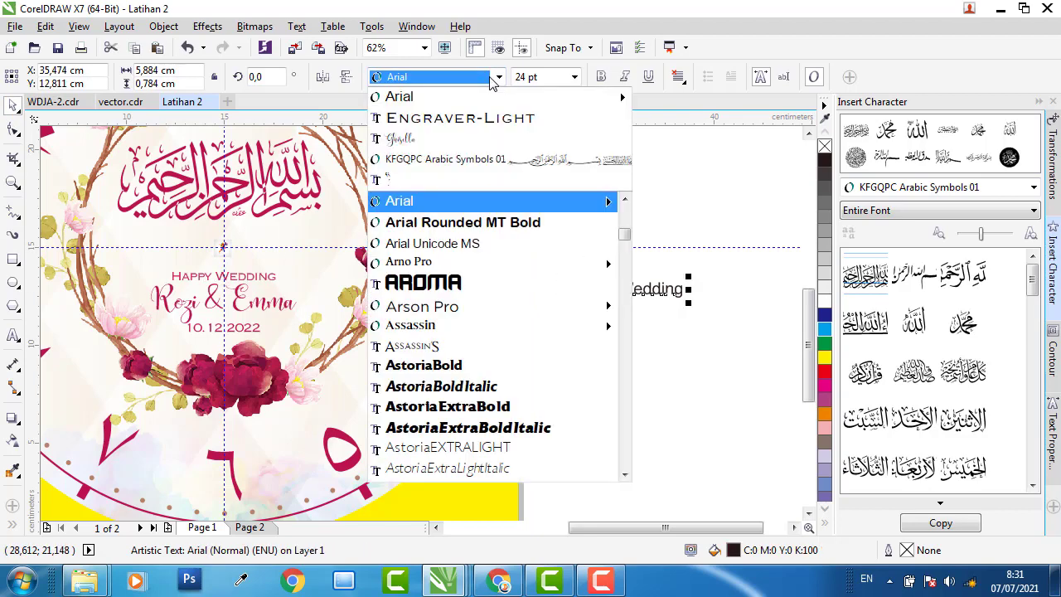
pyautogui.click(479, 114)
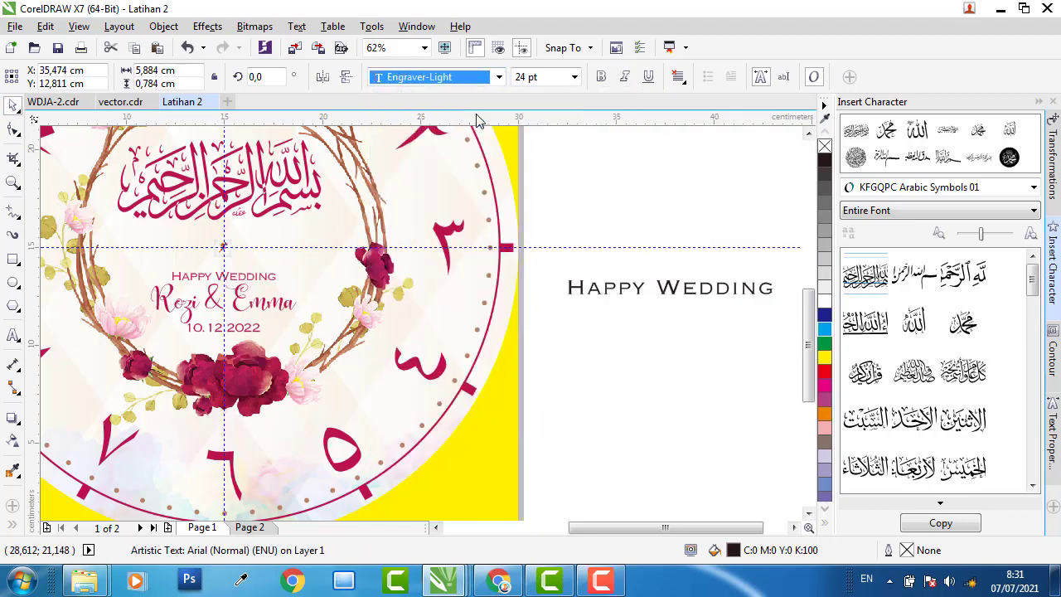
pyautogui.click(235, 279)
pyautogui.click(608, 286)
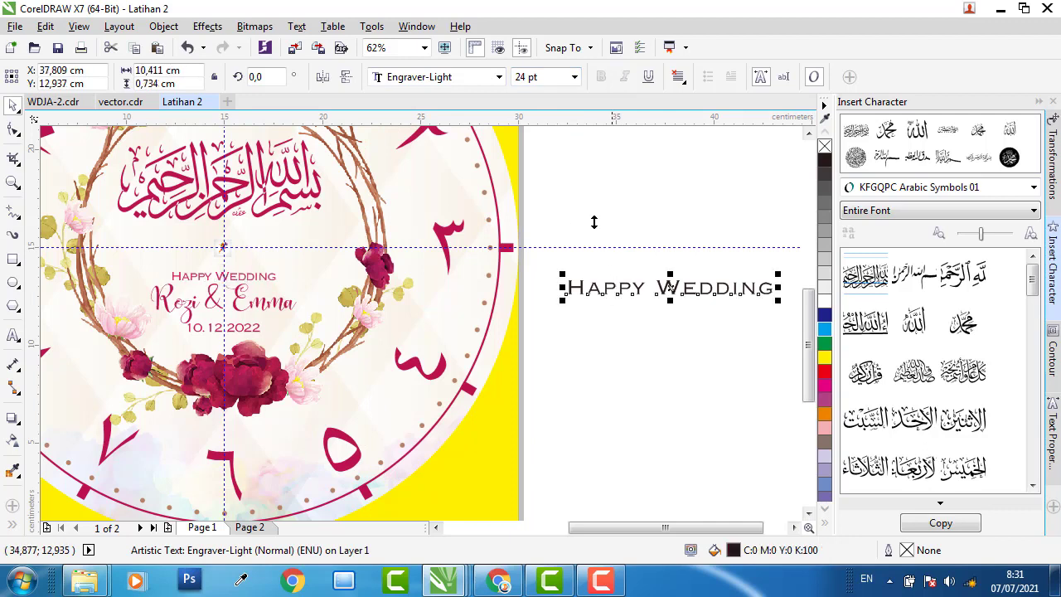
pyautogui.click(557, 77)
pyautogui.write('14')
pyautogui.press('Return')
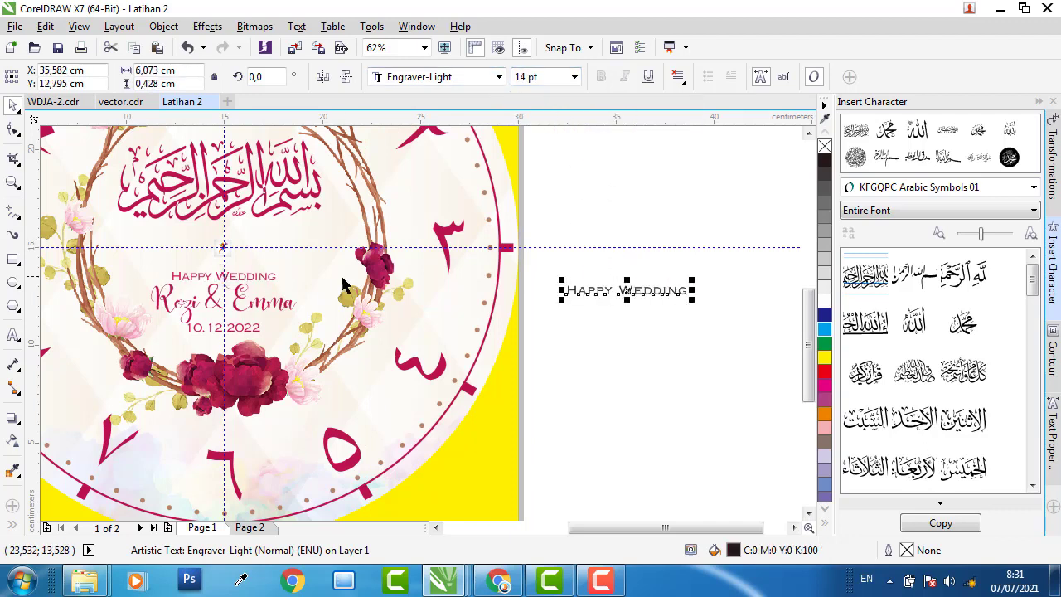
# Match the new Happy Wedding text to the pasted line by setting character spacing to -20% and word spacing to 50%
pyautogui.click(234, 279)
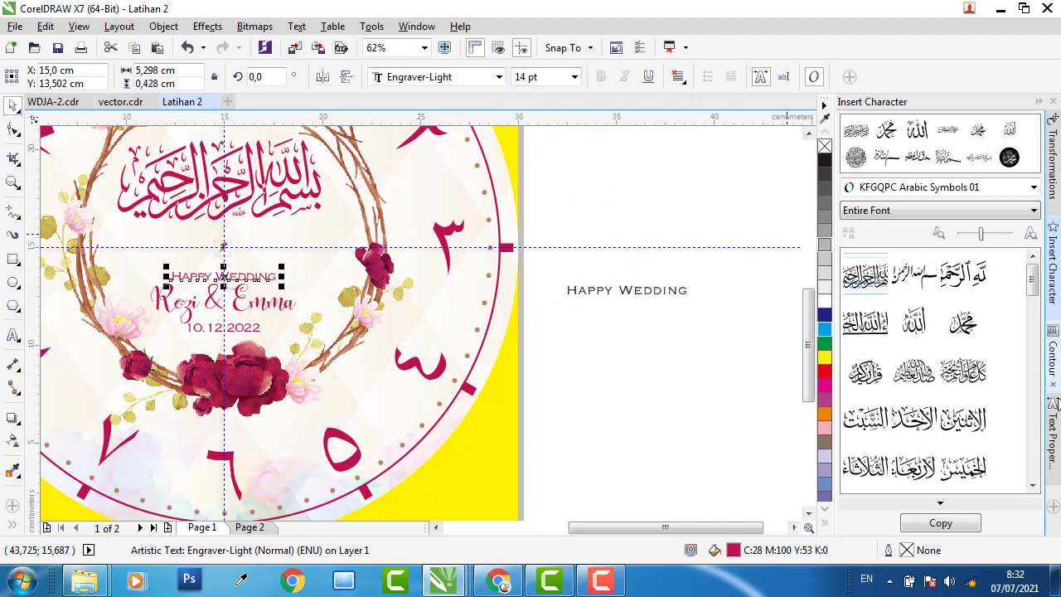
pyautogui.click(1053, 429)
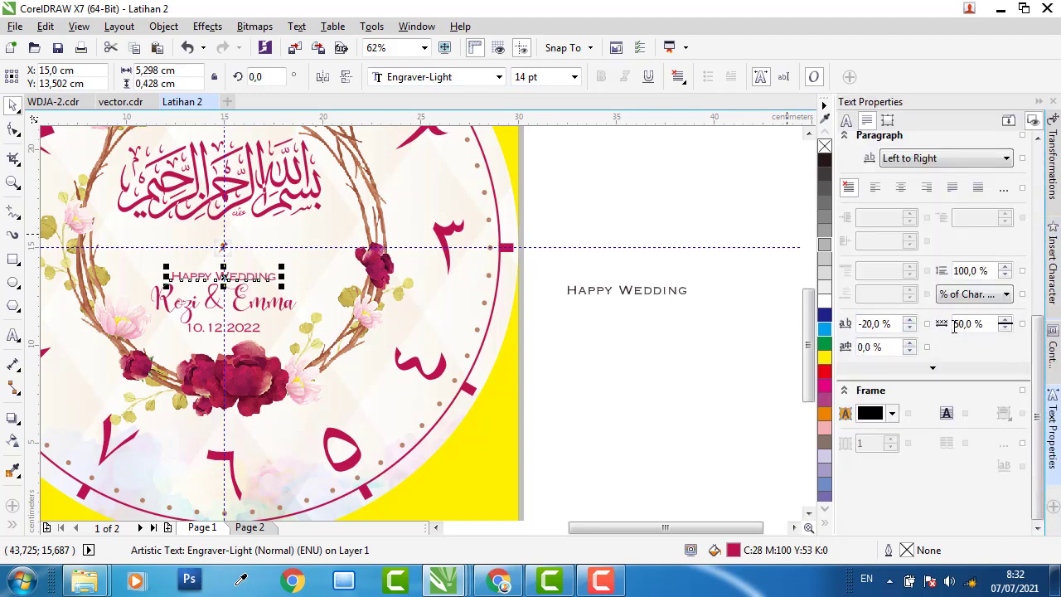
pyautogui.click(658, 295)
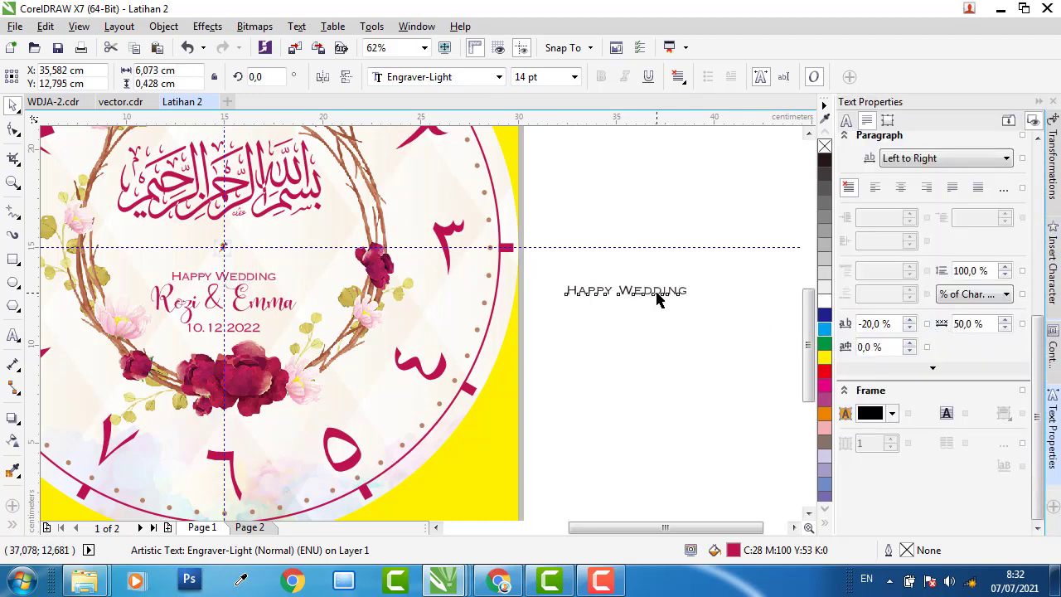
pyautogui.click(863, 326)
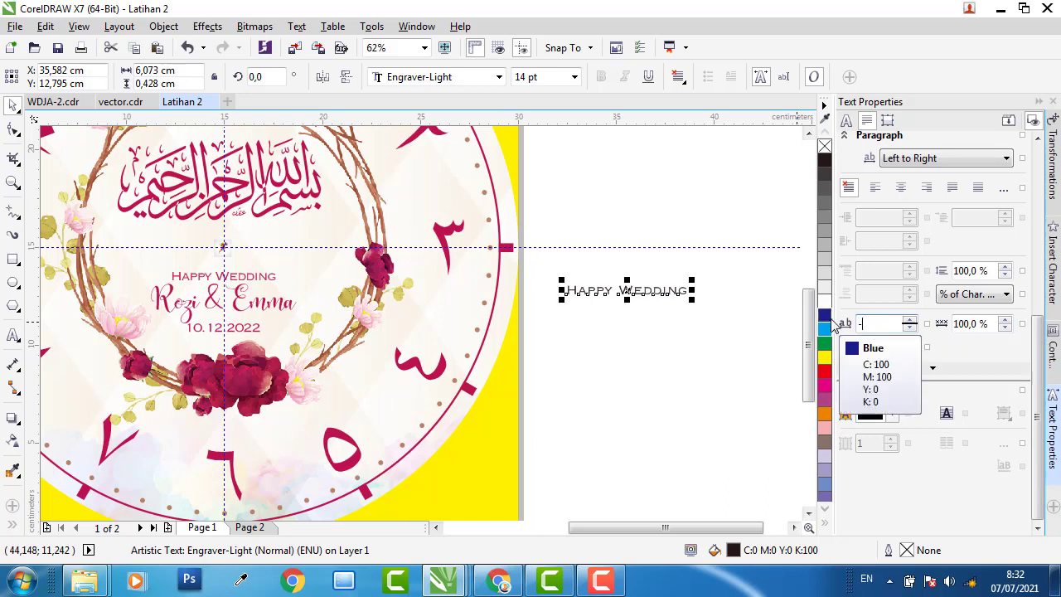
pyautogui.write('-20')
pyautogui.press('Return')
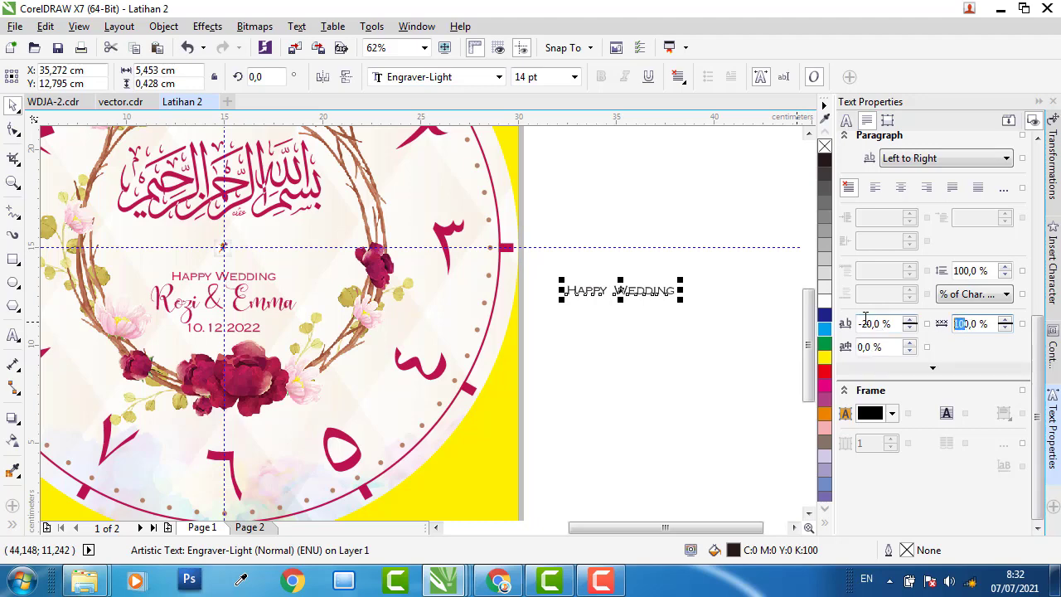
pyautogui.write('50')
pyautogui.press('Return')
pyautogui.click(669, 329)
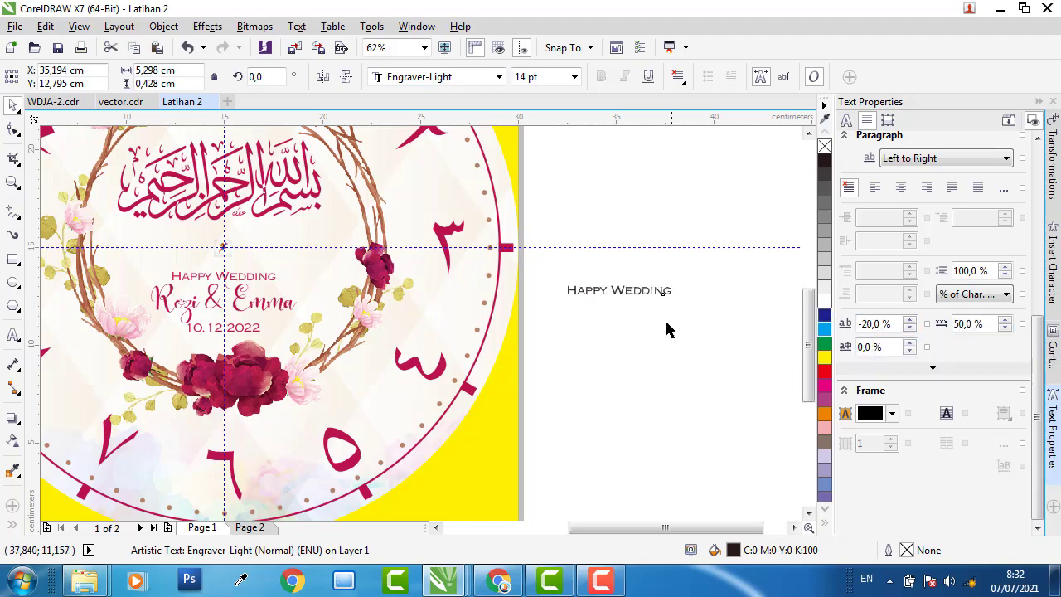
pyautogui.click(596, 290)
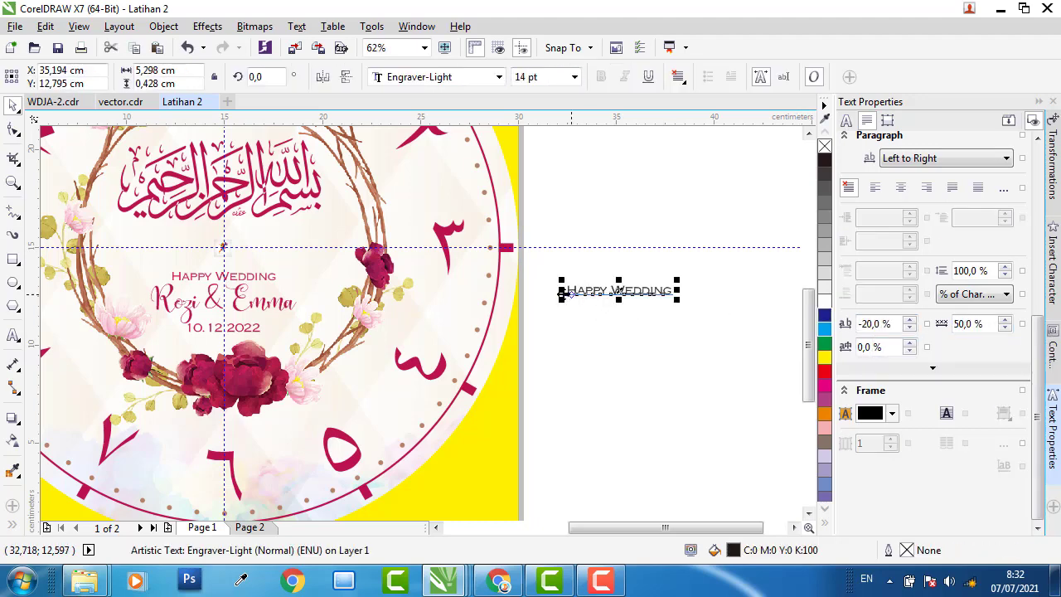
# Add the first partner's name as artistic text beside the clock page and set its font to Ghisella
pyautogui.click(280, 307)
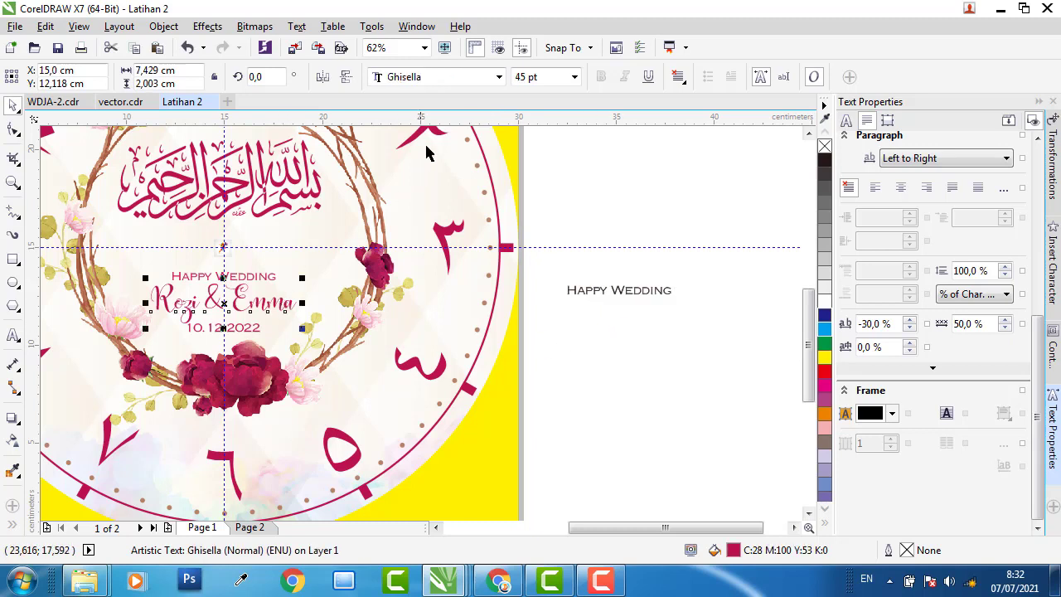
pyautogui.click(12, 334)
pyautogui.click(627, 380)
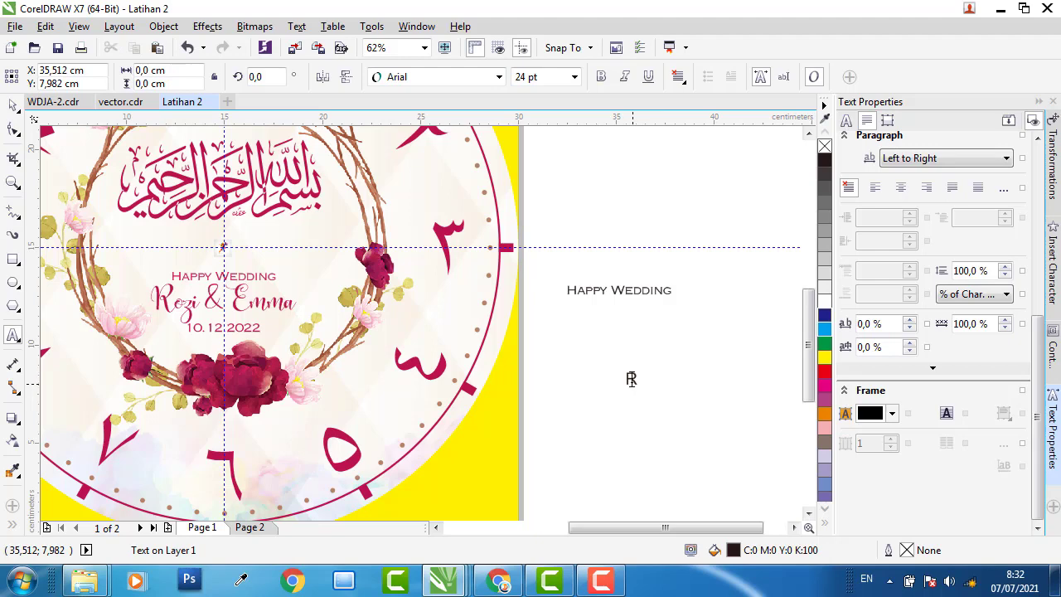
pyautogui.write('Rozi')
pyautogui.click(13, 106)
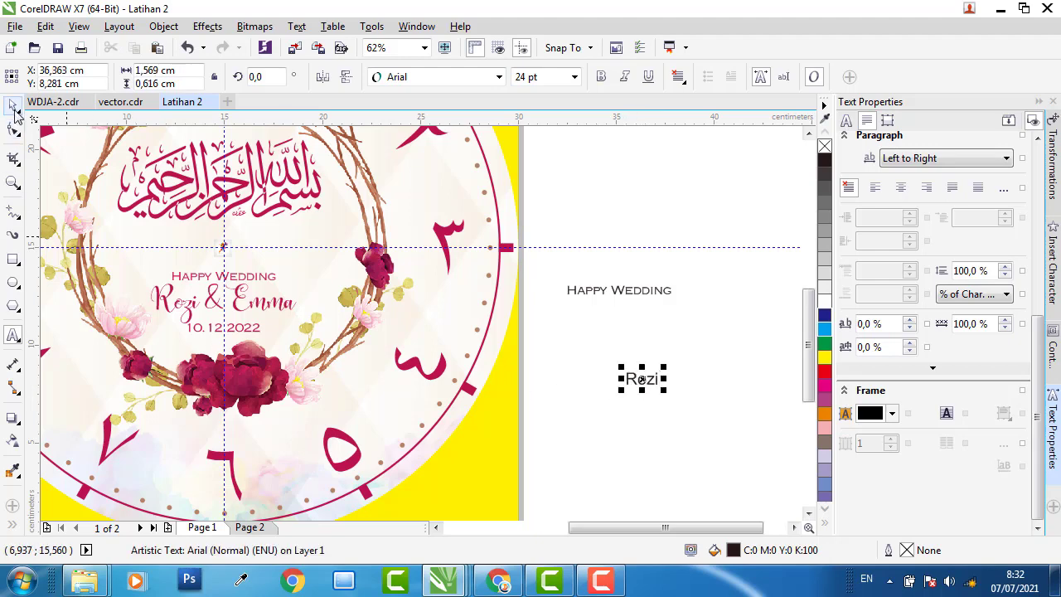
pyautogui.click(499, 76)
pyautogui.click(438, 117)
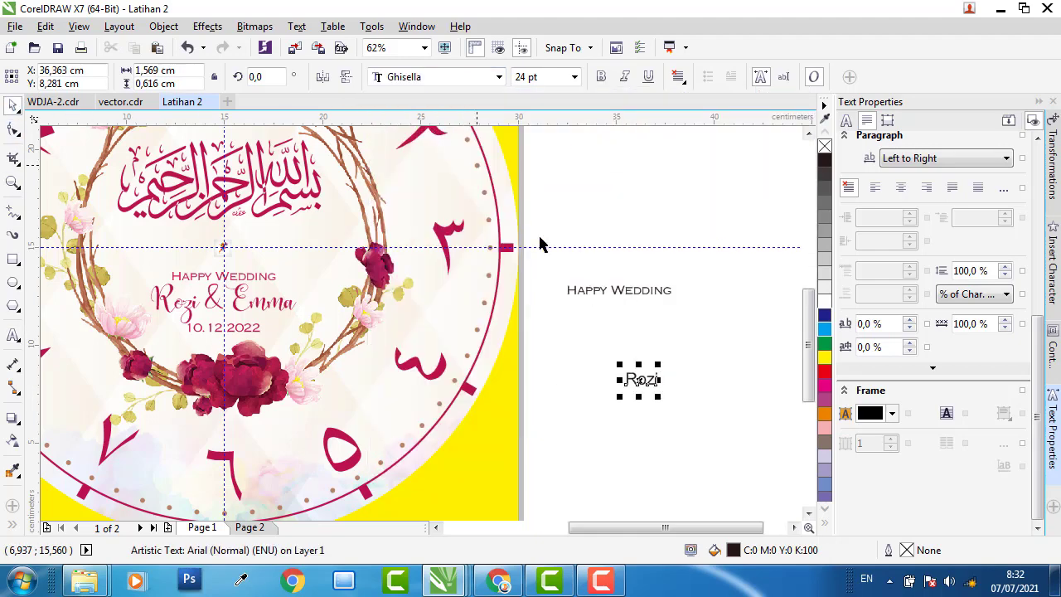
# Duplicate the Happy Wedding practice line below the name and replace the copy's text with 10.20.20
pyautogui.moveTo(658, 365); pyautogui.dragTo(608, 371)
pyautogui.rightClick(611, 373)
pyautogui.doubleClick(608, 371)
pyautogui.hotkey('ctrl', 'a')
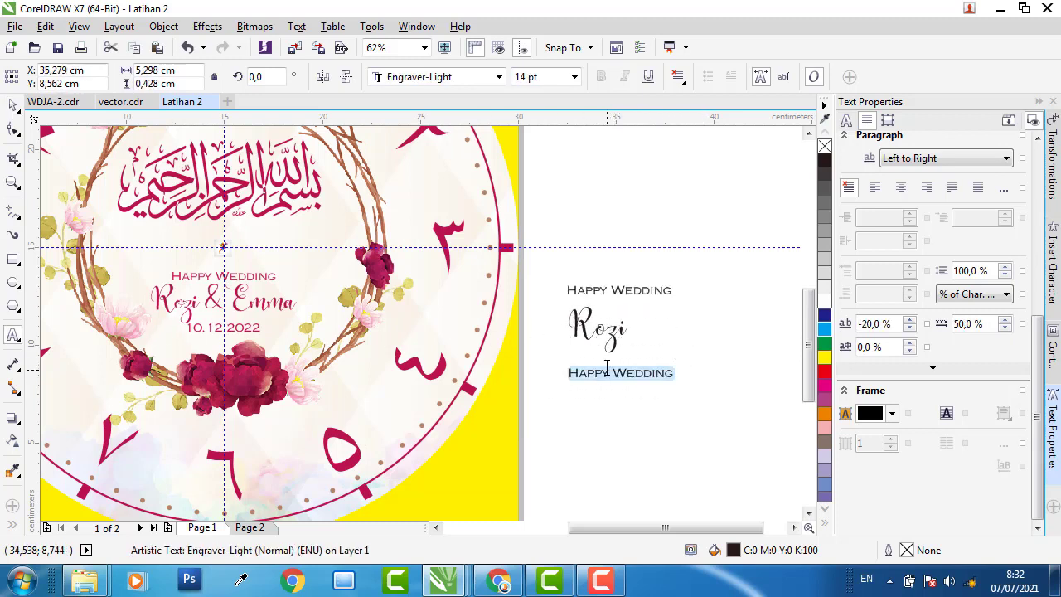
pyautogui.press('BackSpace')
pyautogui.write('10.20.20')
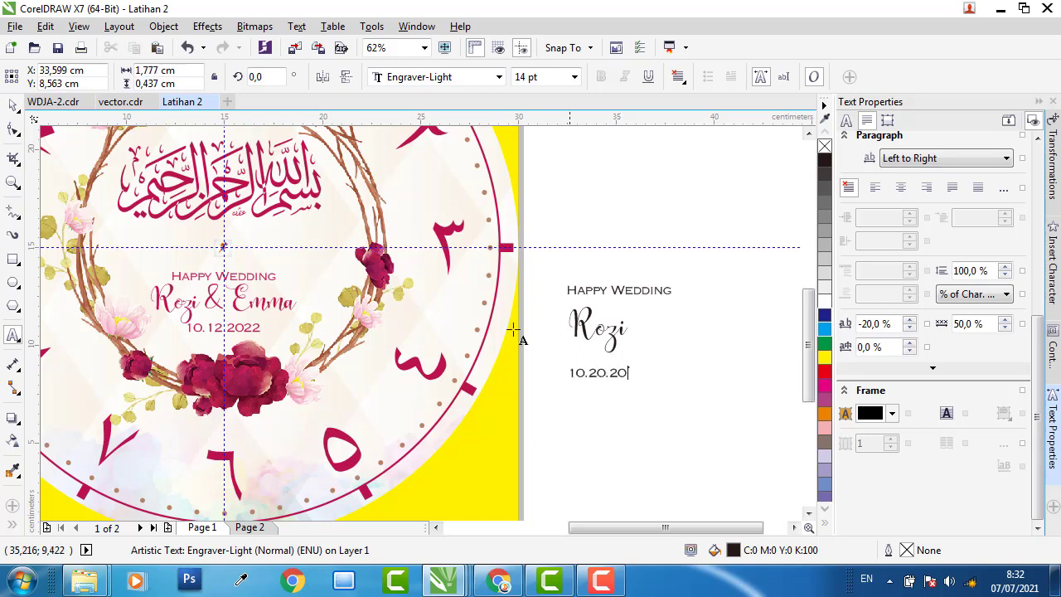
# Delete the three practice text lines beside the clock page
pyautogui.click(14, 106)
pyautogui.moveTo(721, 250); pyautogui.dragTo(555, 423)
pyautogui.press('Delete')
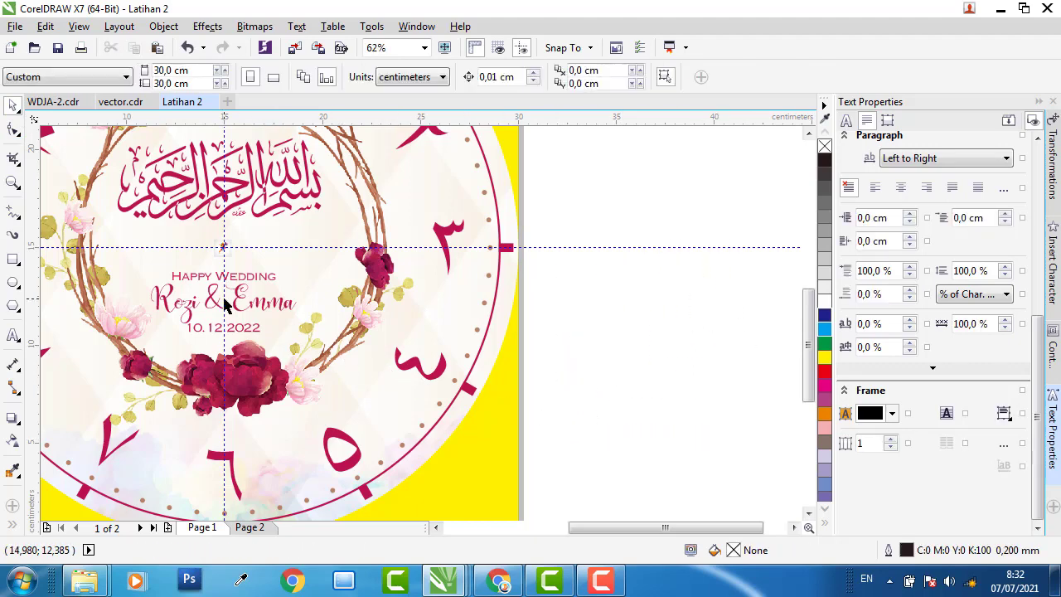
# Copy the group of clock hands from the finished clock in WDJA-2.cdr
pyautogui.scroll(-2, 457, 375)
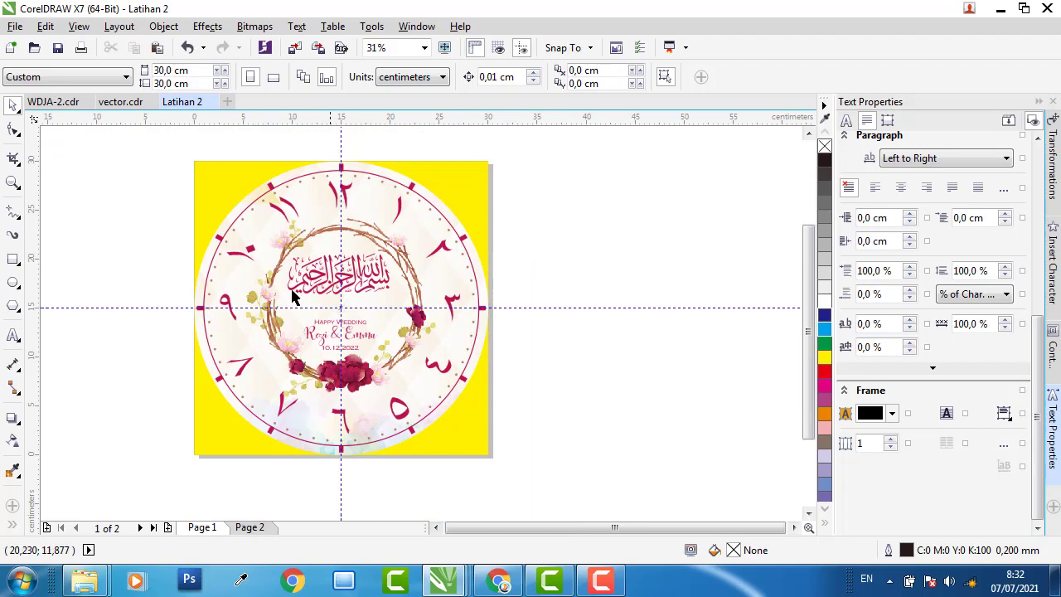
pyautogui.click(53, 101)
pyautogui.click(381, 280)
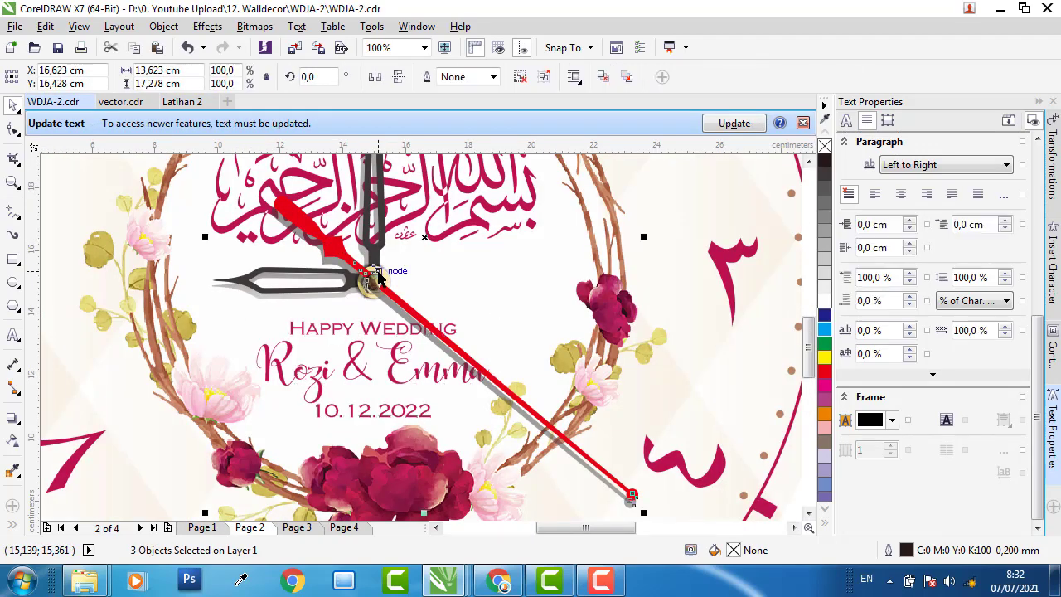
pyautogui.scroll(-2, 417, 286)
pyautogui.scroll(-1, 398, 285)
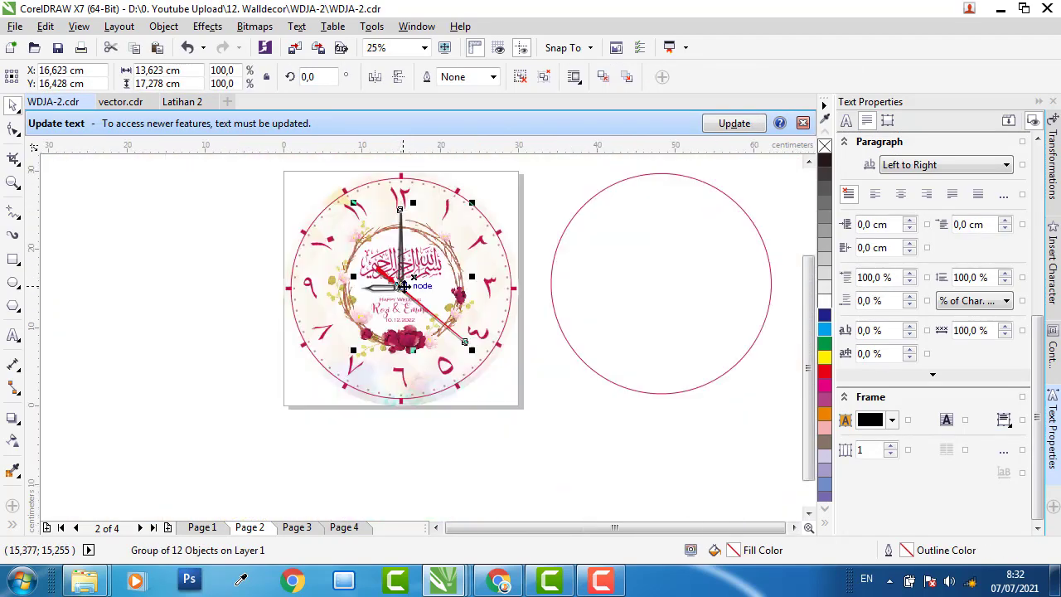
pyautogui.rightClick(399, 283)
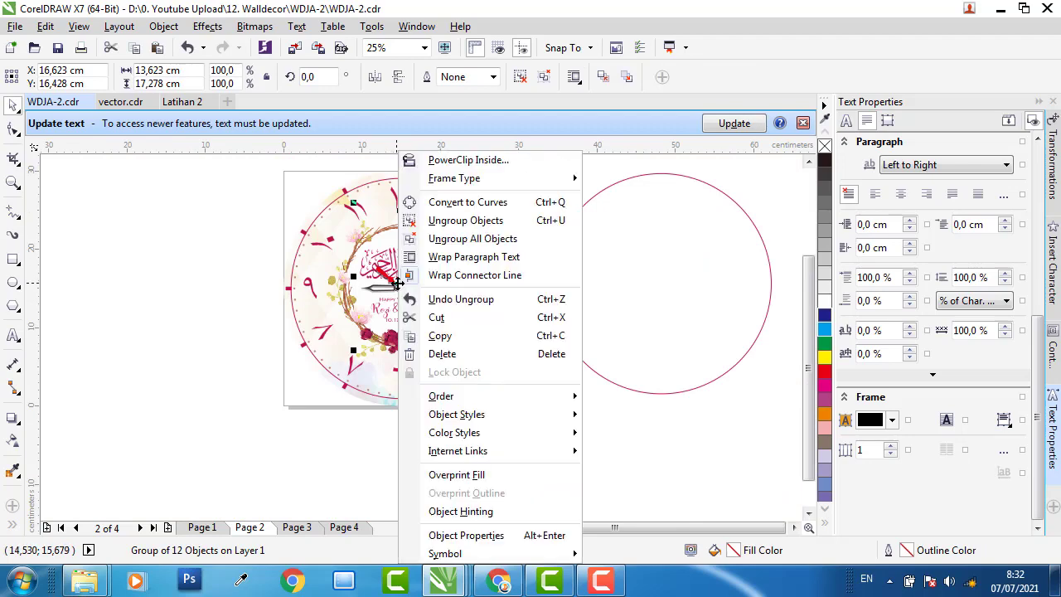
pyautogui.click(441, 336)
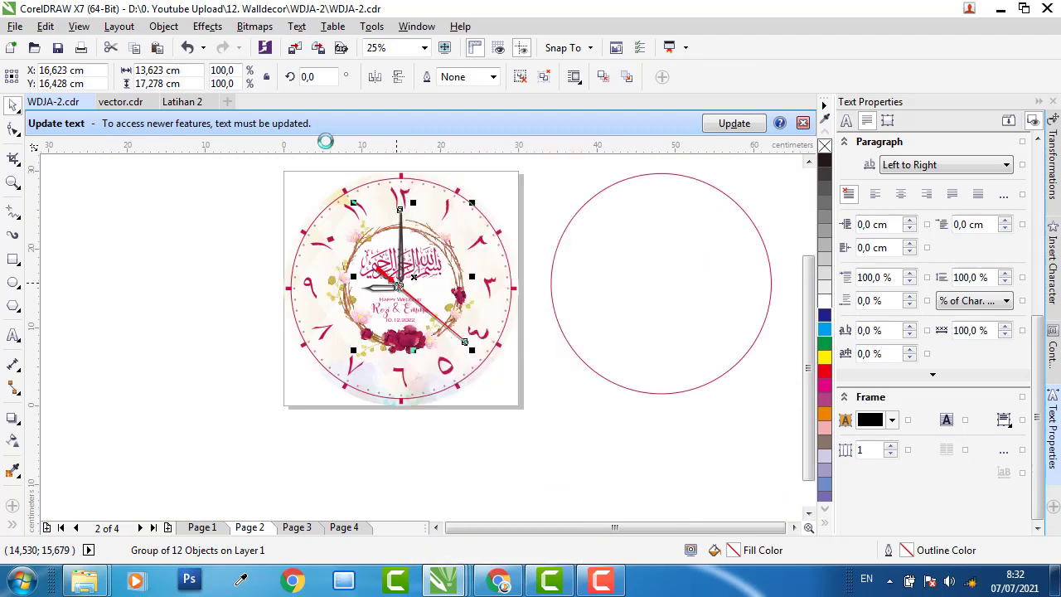
# Paste the clock hands onto the clock face in Latihan 2 and check their centre against the guideline intersection
pyautogui.click(180, 102)
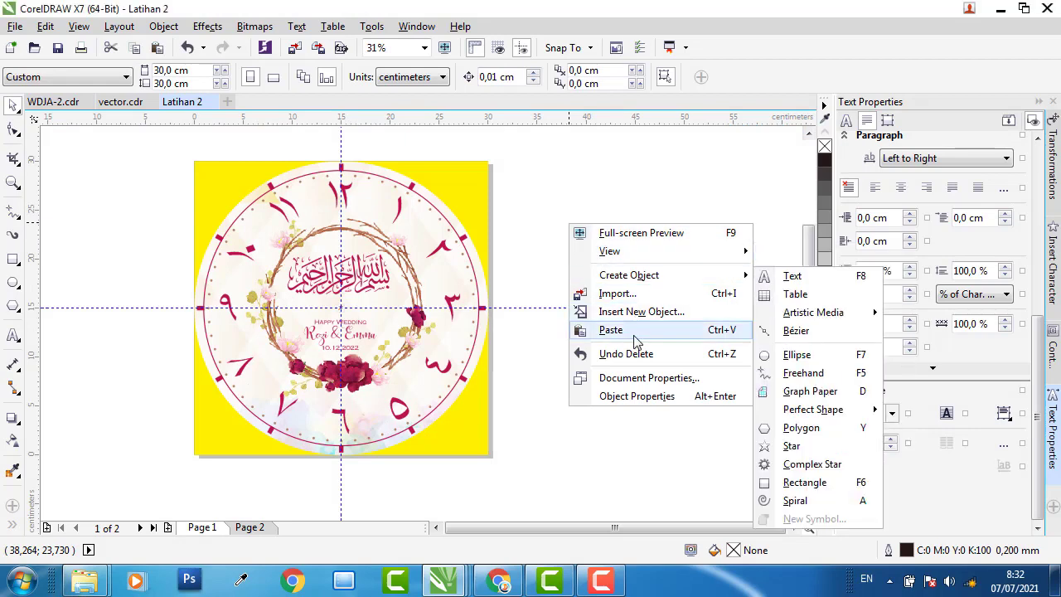
pyautogui.click(610, 329)
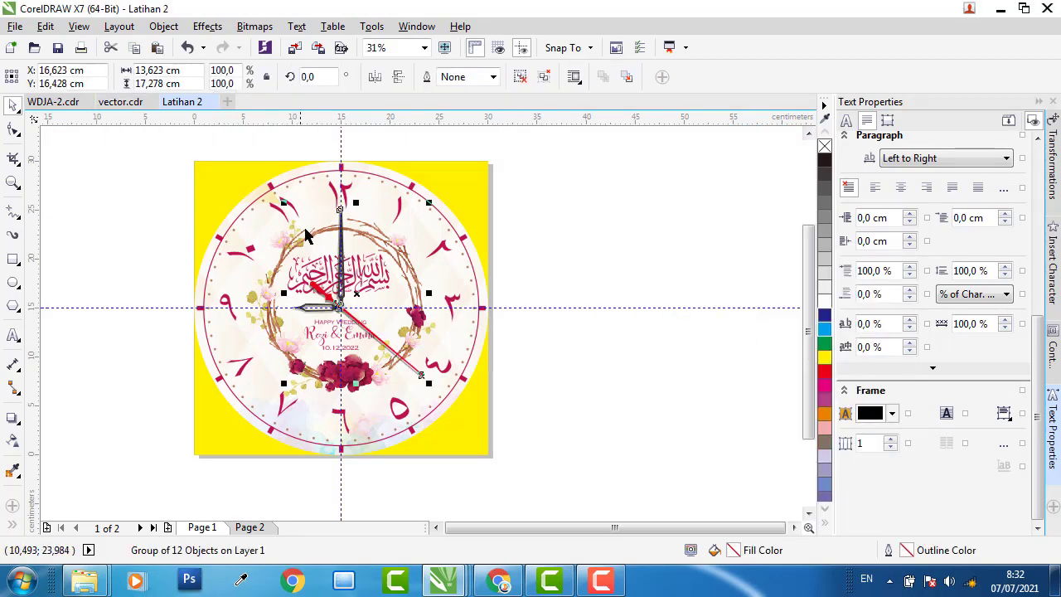
pyautogui.press('Escape')
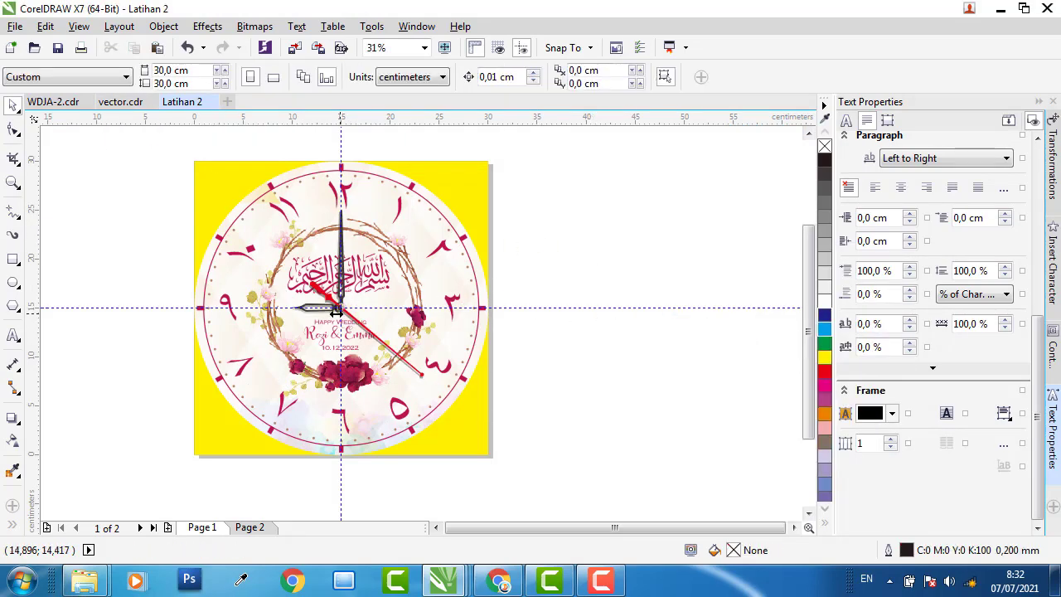
pyautogui.scroll(5, 336, 301)
pyautogui.click(330, 427)
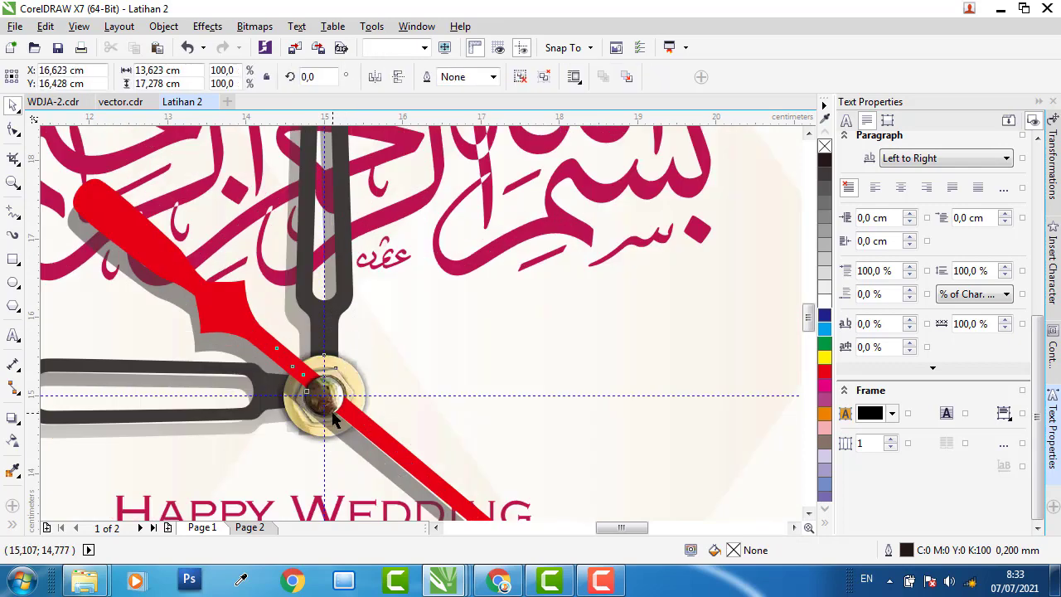
pyautogui.scroll(3, 331, 386)
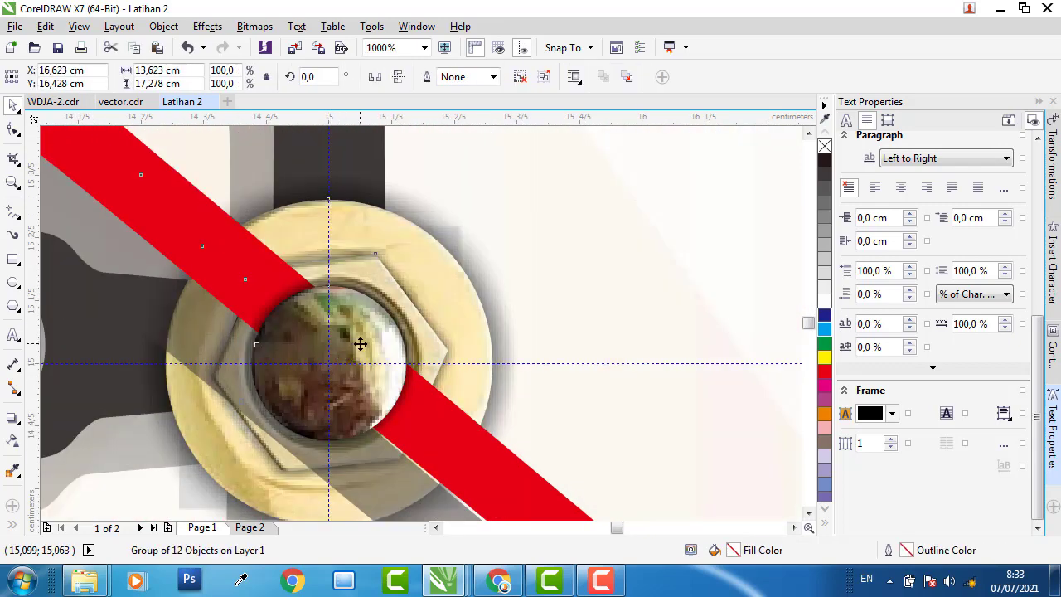
pyautogui.scroll(-8, 359, 344)
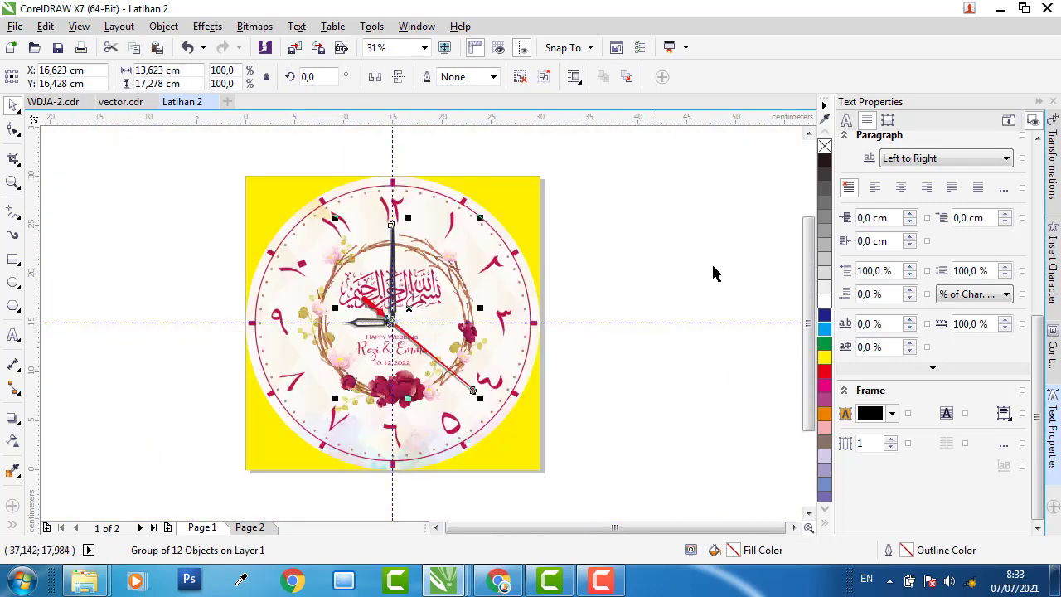
pyautogui.click(714, 274)
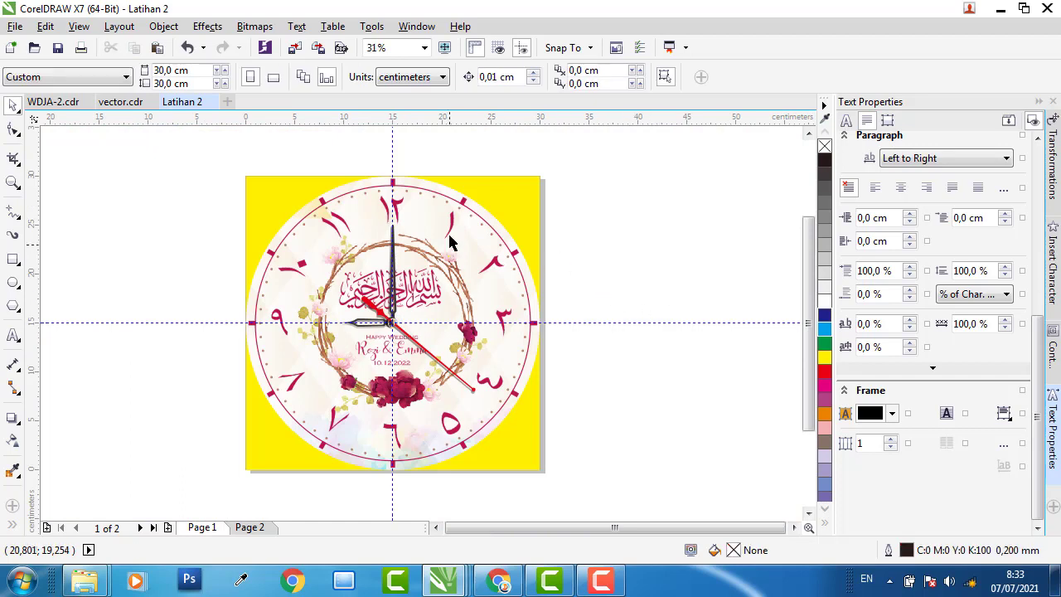
# Delete the yellow background rectangle behind the round clock face
pyautogui.click(485, 190)
pyautogui.click(644, 244)
pyautogui.click(526, 209)
pyautogui.press('Delete')
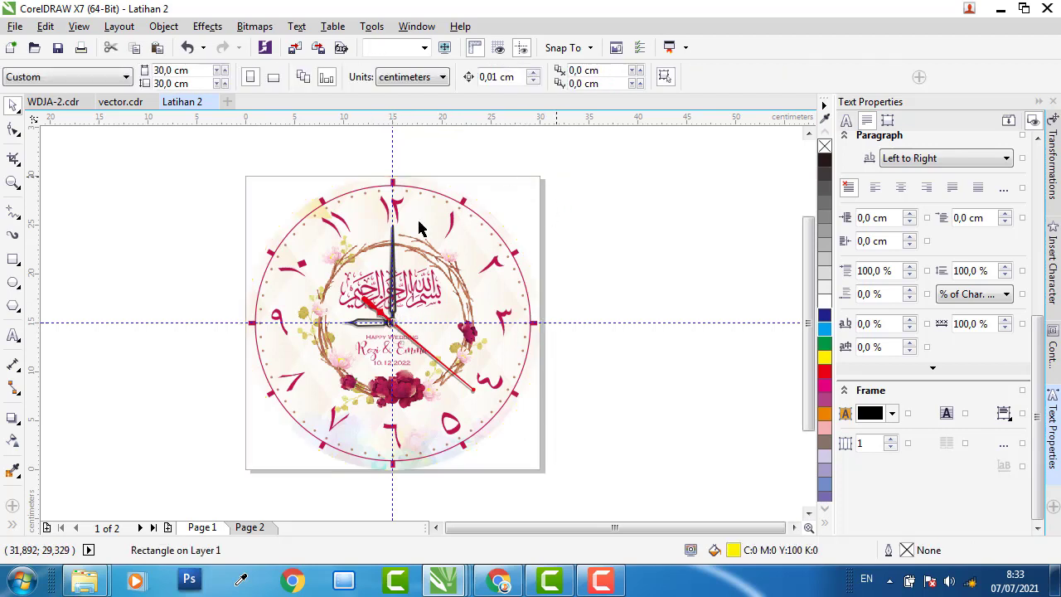
pyautogui.moveTo(208, 135); pyautogui.dragTo(661, 500)
pyautogui.rightClick(495, 252)
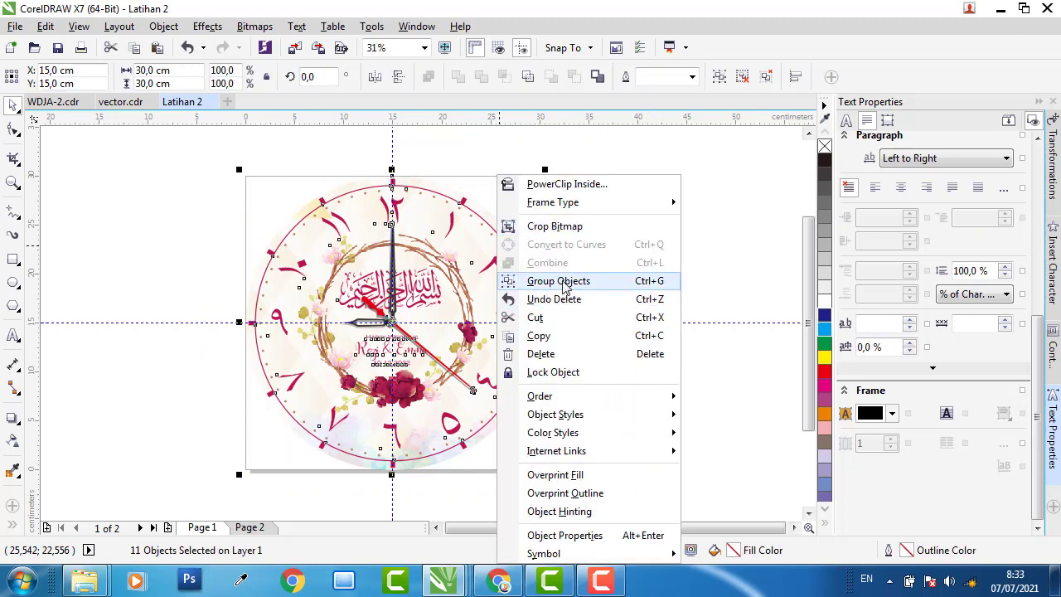
pyautogui.press('Escape')
pyautogui.click(585, 268)
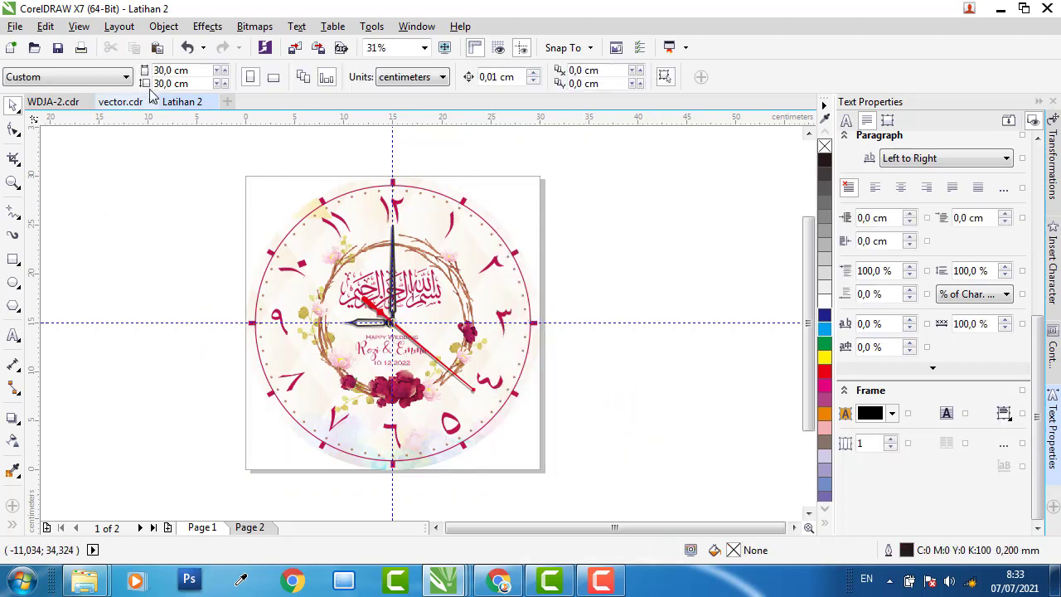
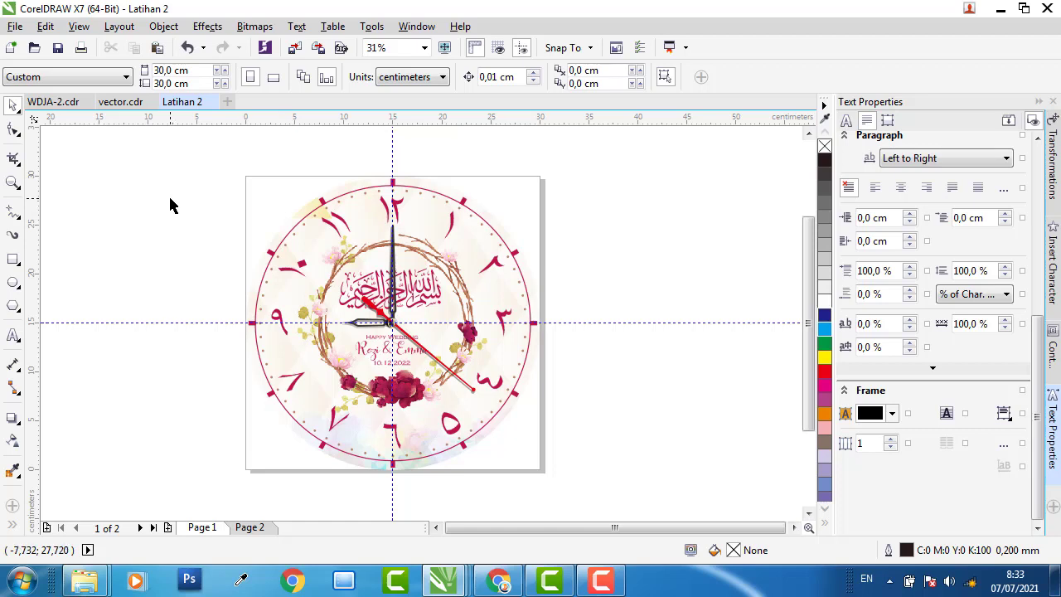
# Examine the rectangular calligraphy panel design on page 3 of WDJA-2.cdr
pyautogui.click(67, 105)
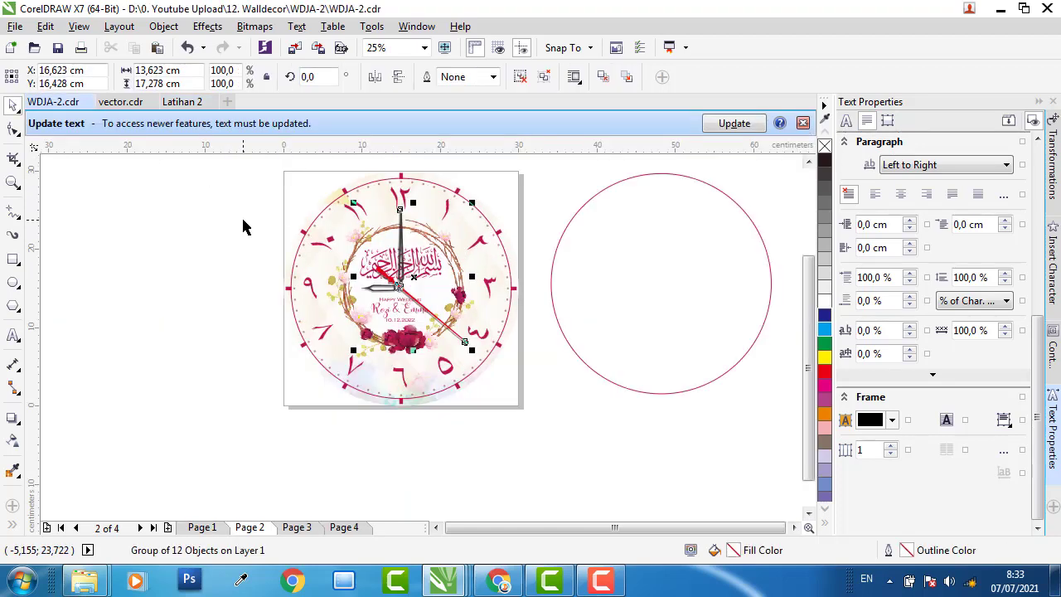
pyautogui.scroll(-1, 249, 414)
pyautogui.click(303, 531)
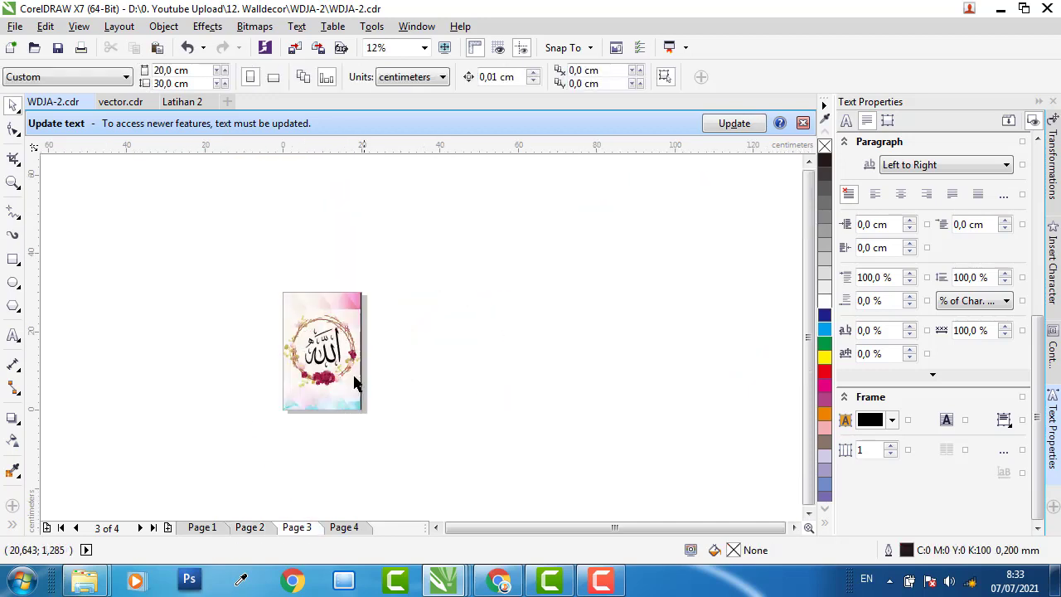
pyautogui.scroll(1, 334, 368)
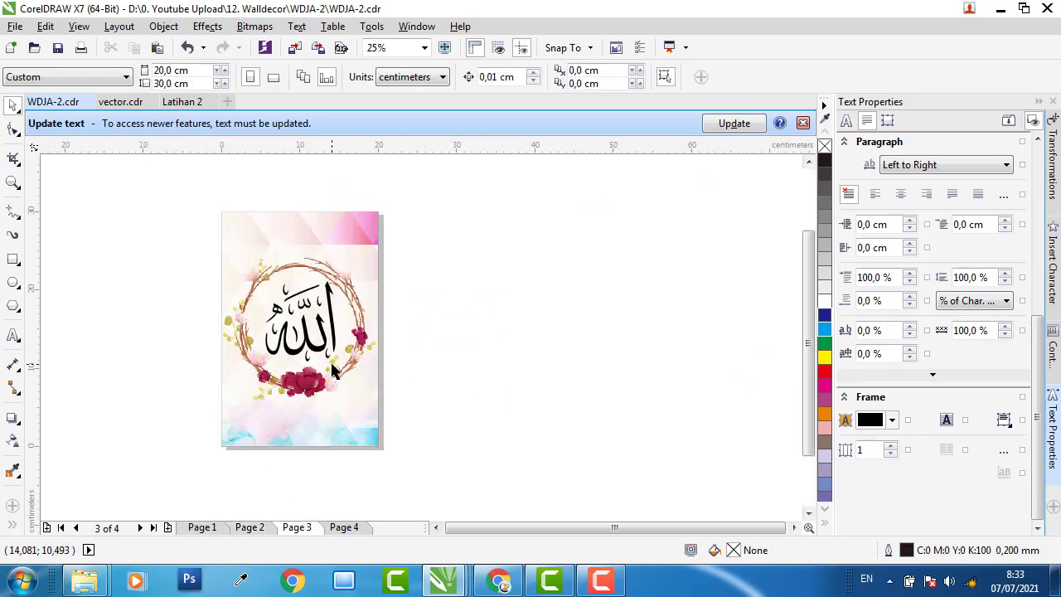
# Set page 2 of the Latihan 2 document to a width of 20 cm
pyautogui.click(203, 103)
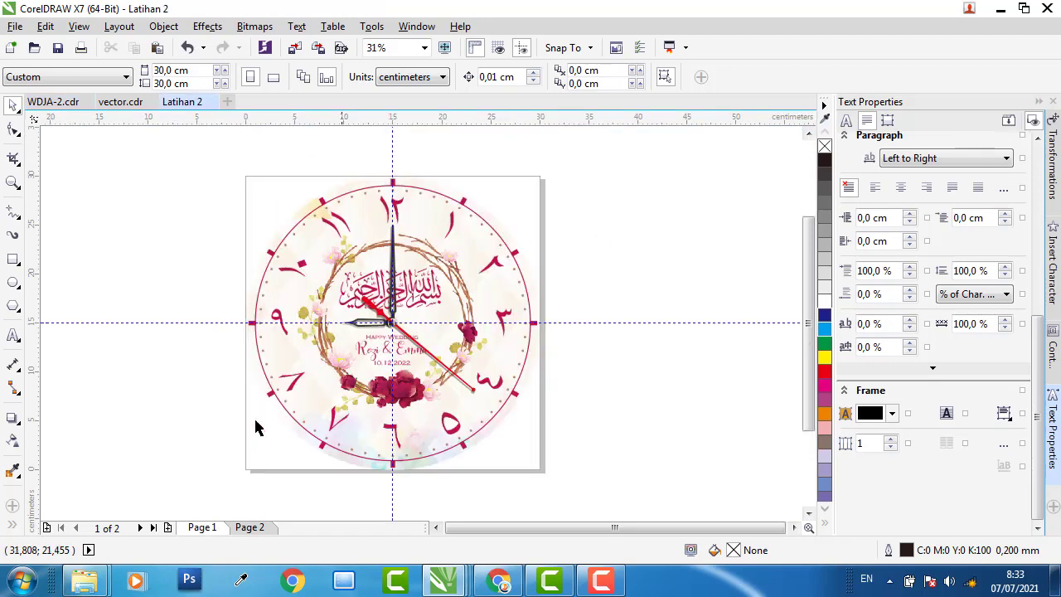
pyautogui.click(254, 529)
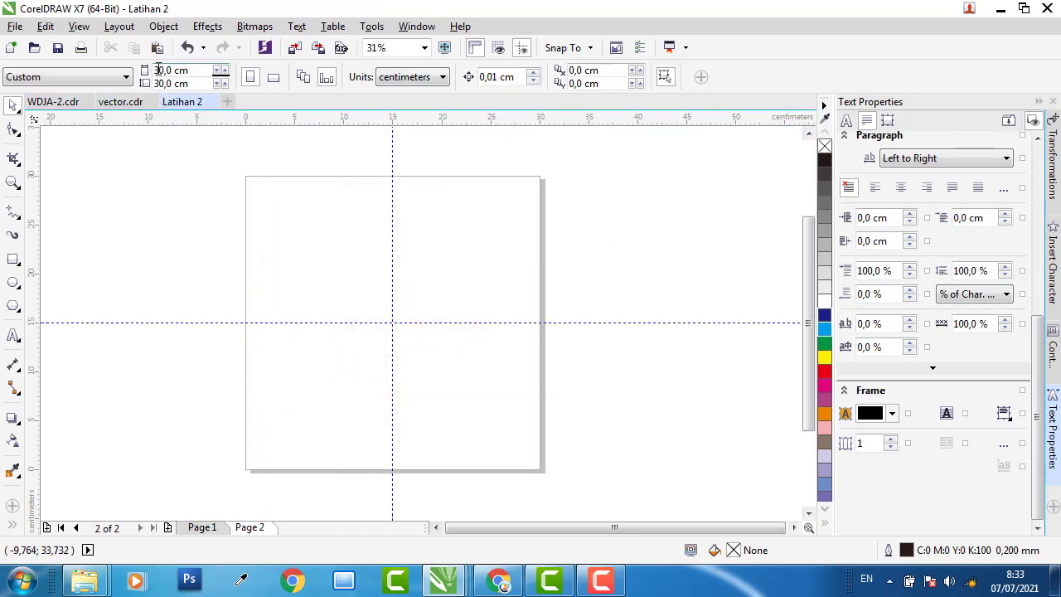
pyautogui.press('Return')
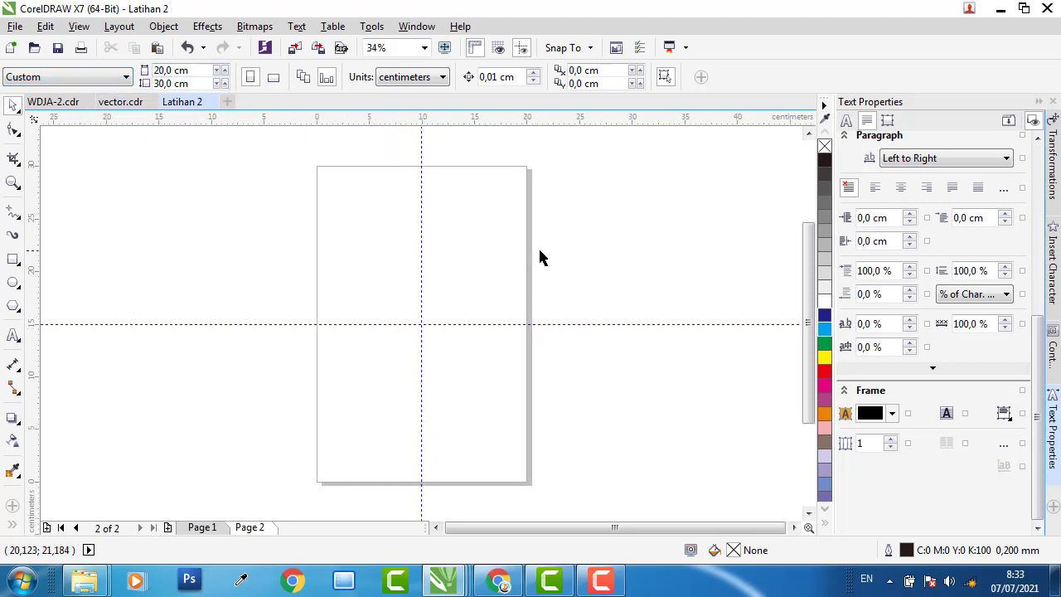
# Copy the triangle-pattern background bitmap from vector.cdr and paste it onto page 2 of Latihan 2
pyautogui.click(120, 102)
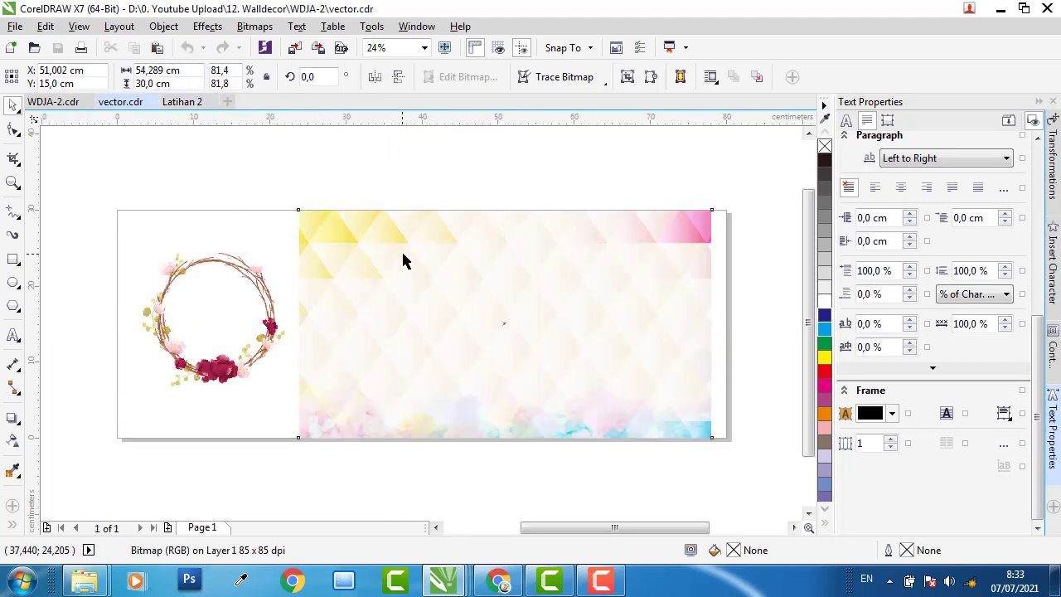
pyautogui.rightClick(414, 264)
pyautogui.click(461, 317)
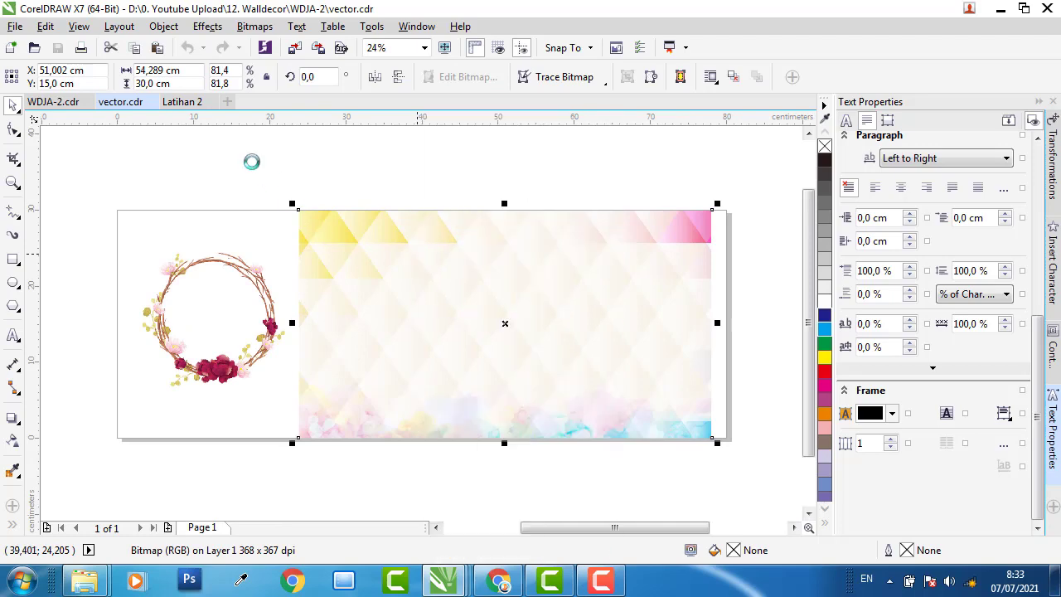
pyautogui.click(184, 105)
pyautogui.click(168, 528)
pyautogui.rightClick(613, 213)
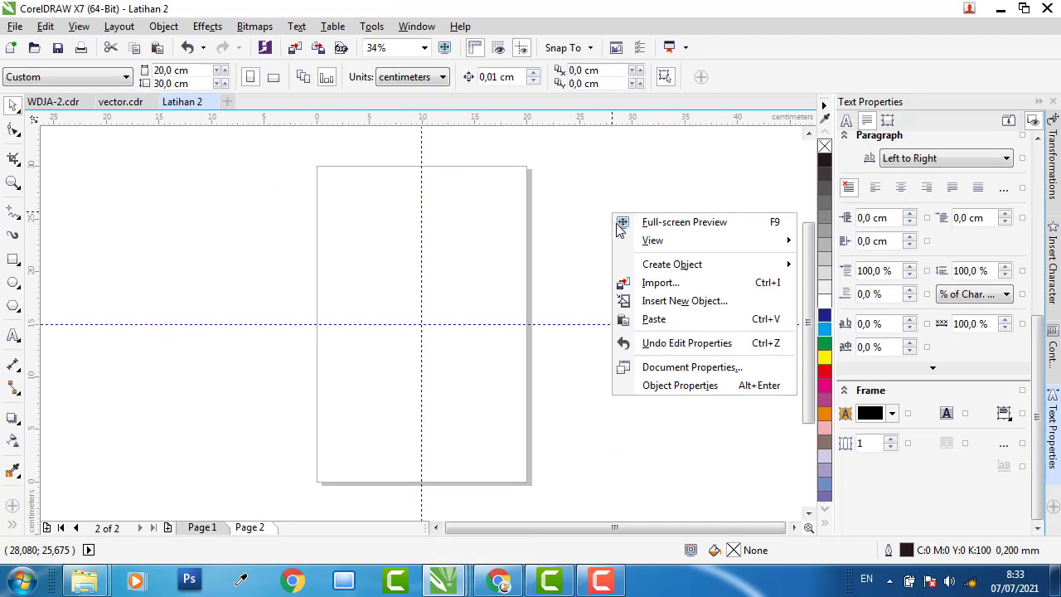
pyautogui.click(656, 384)
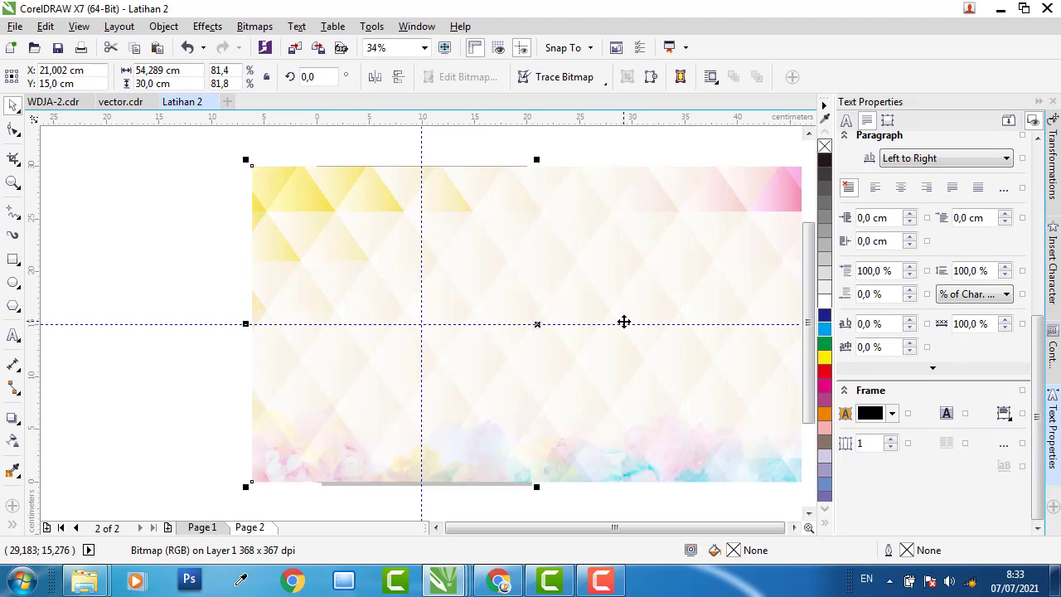
# Move the bitmap partly off the page, add a page-sized 20 × 30 cm rectangle and order it in front of the bitmap
pyautogui.moveTo(402, 228); pyautogui.dragTo(310, 317)
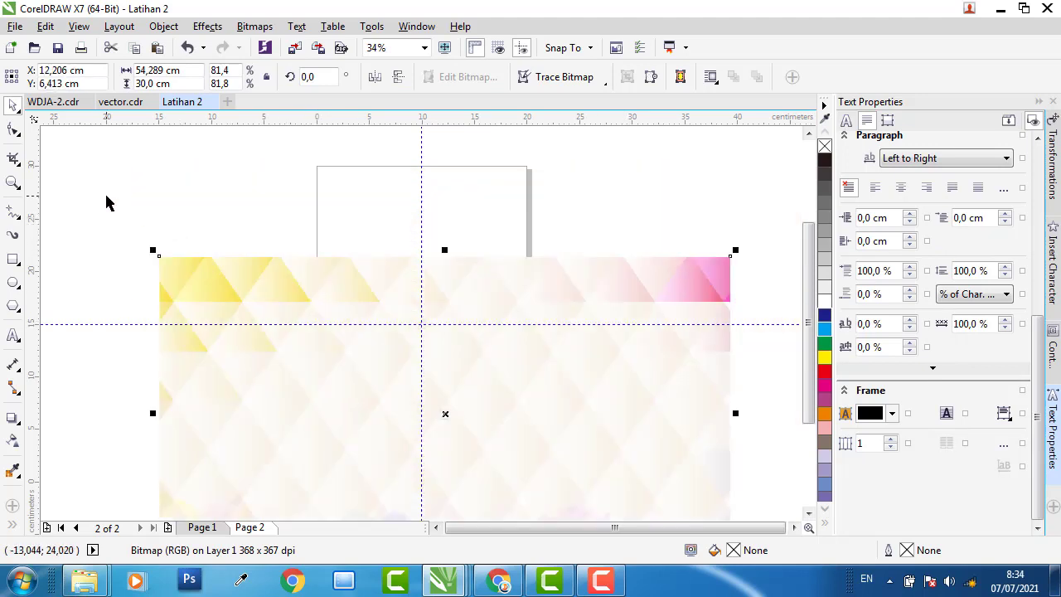
pyautogui.click(106, 199)
pyautogui.doubleClick(13, 258)
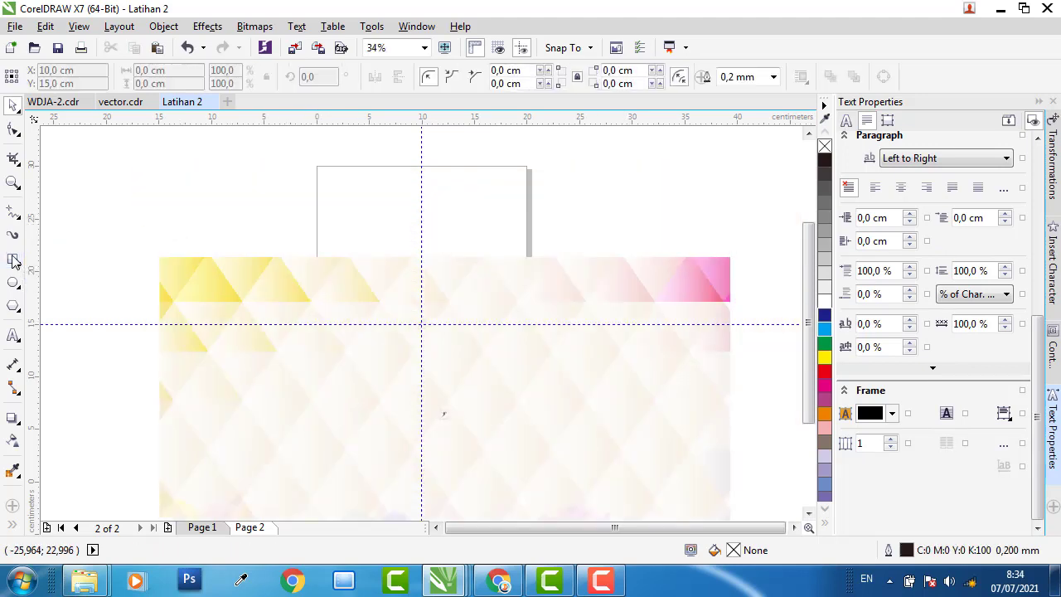
pyautogui.click(14, 110)
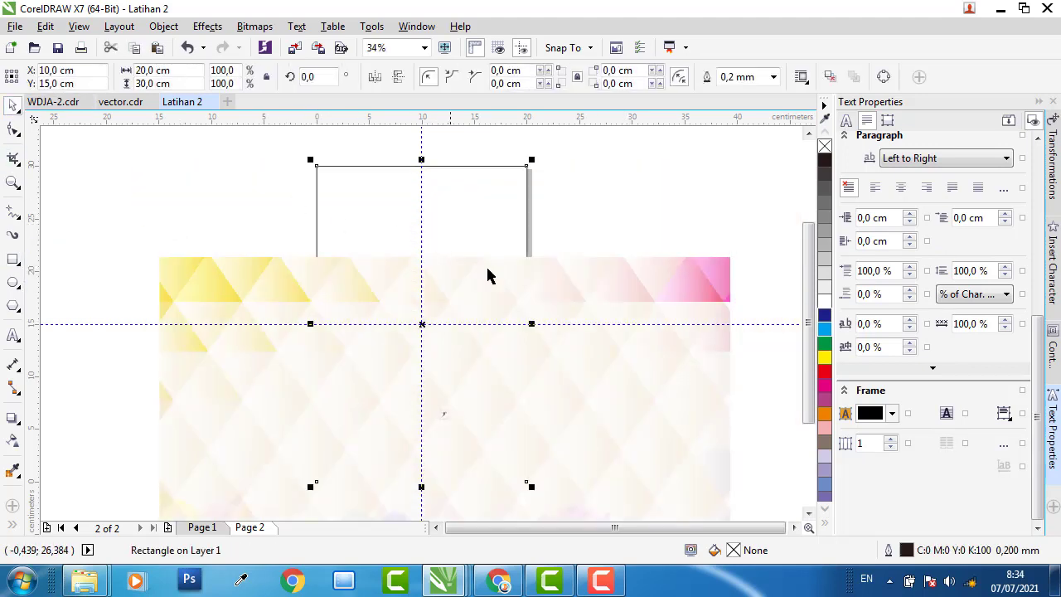
pyautogui.rightClick(501, 208)
pyautogui.moveTo(683, 379)
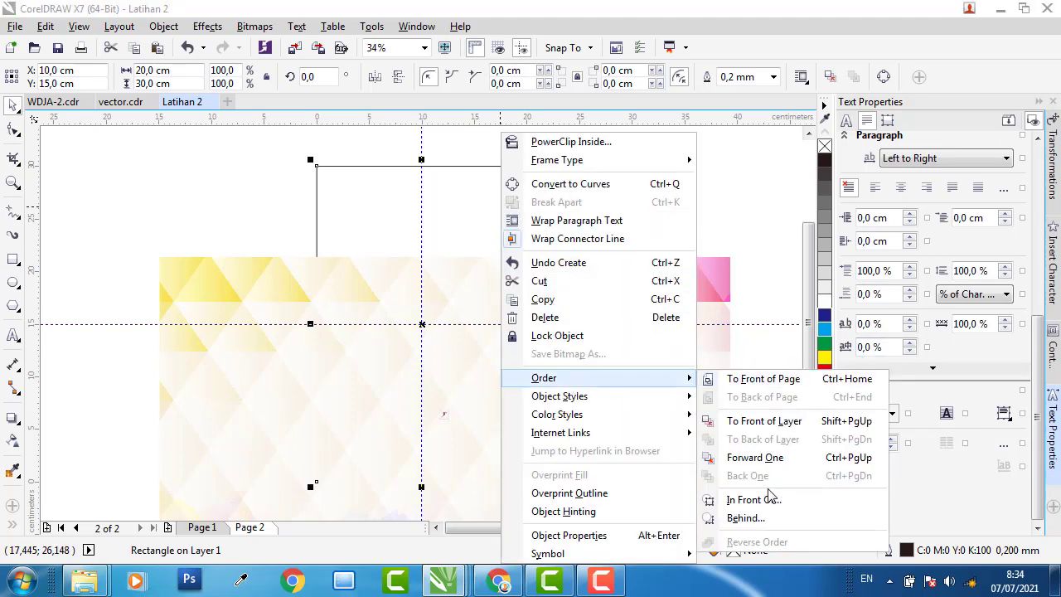
pyautogui.click(713, 500)
pyautogui.click(651, 279)
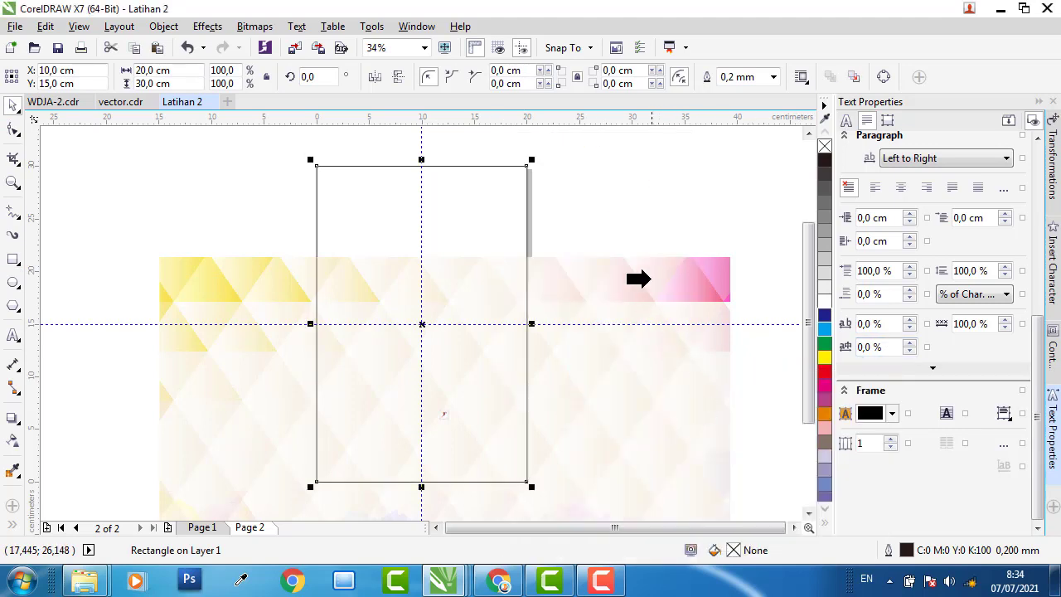
# Centre the background bitmap on the page behind the rectangle
pyautogui.click(592, 217)
pyautogui.click(577, 269)
pyautogui.press('p')
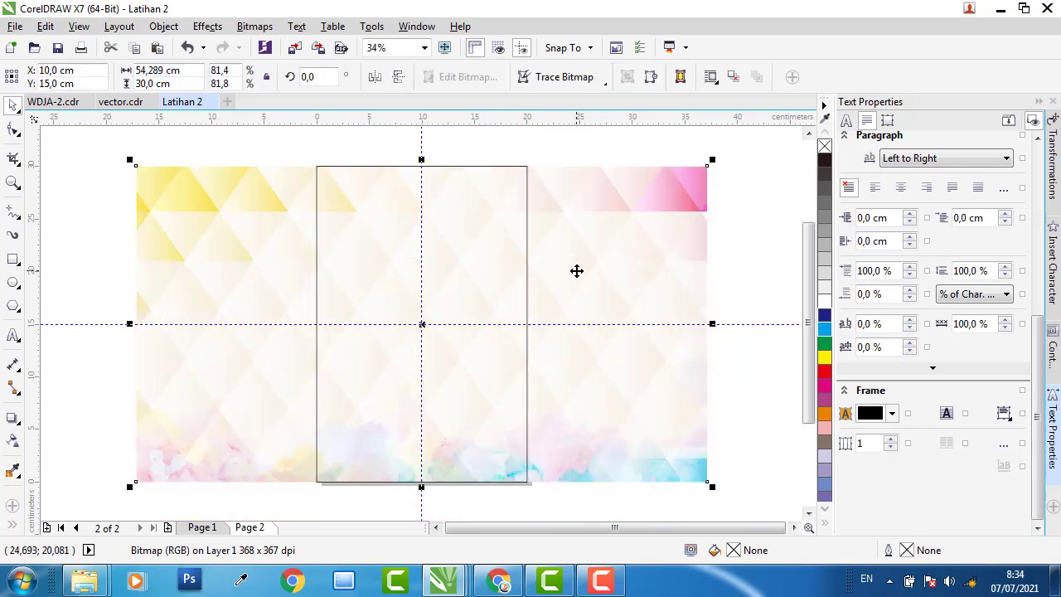
pyautogui.scroll(-2, 592, 250)
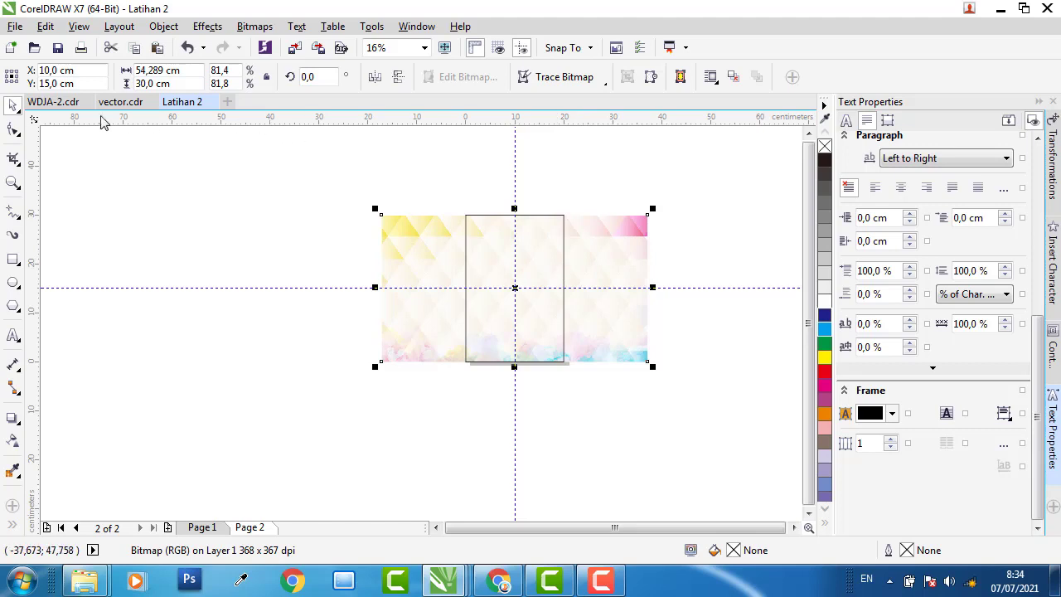
# Check the reference panel in WDJA-2.cdr, then align the background bitmap's right edge with the rectangle in Latihan 2
pyautogui.click(68, 102)
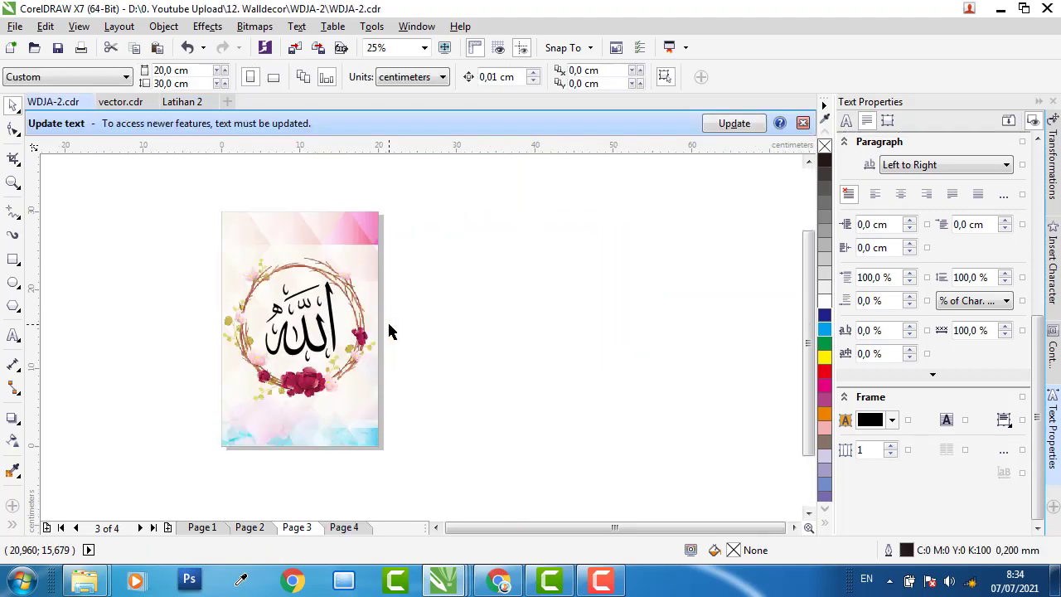
pyautogui.click(184, 101)
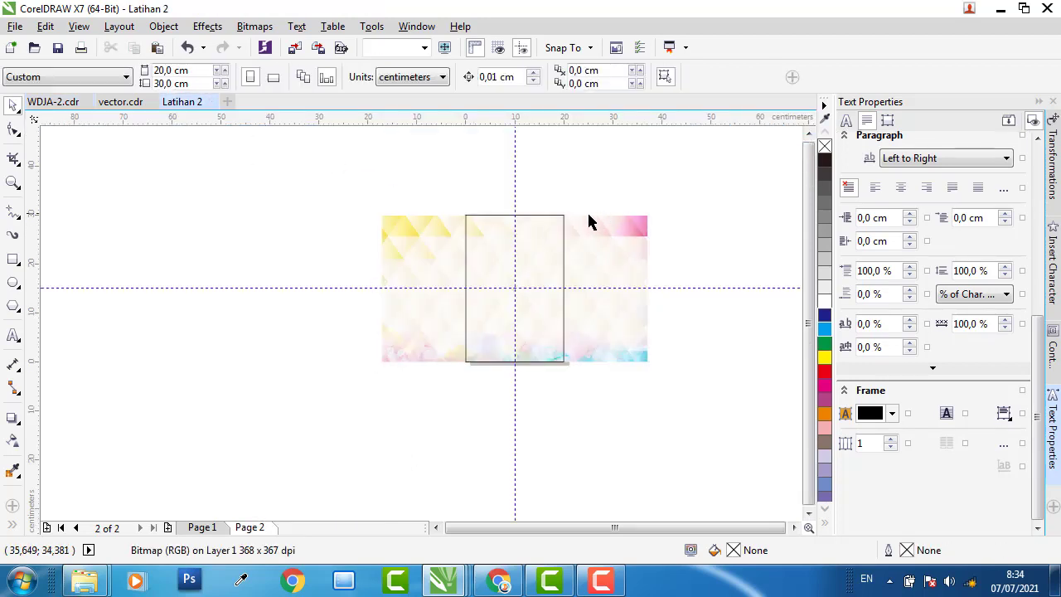
pyautogui.scroll(2, 590, 228)
pyautogui.click(592, 250)
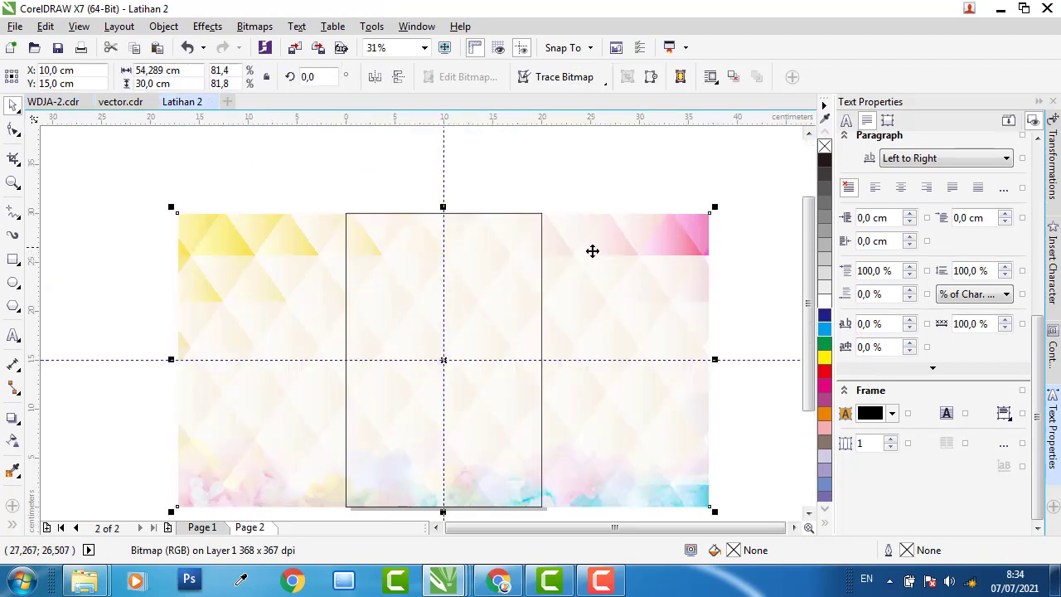
pyautogui.keyDown('shift'); pyautogui.click(523, 233); pyautogui.keyUp('shift')
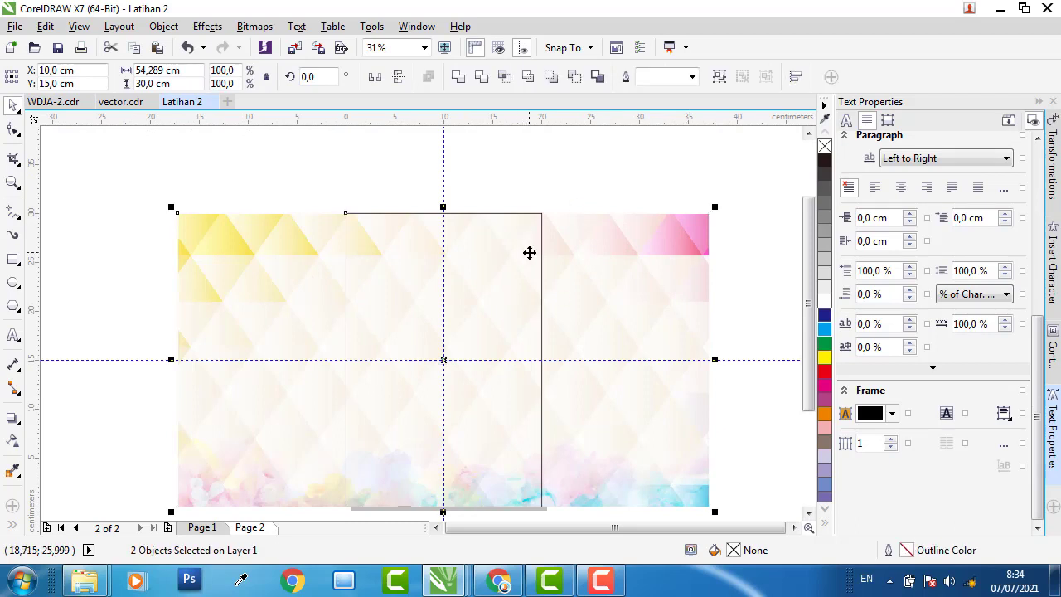
pyautogui.press('r')
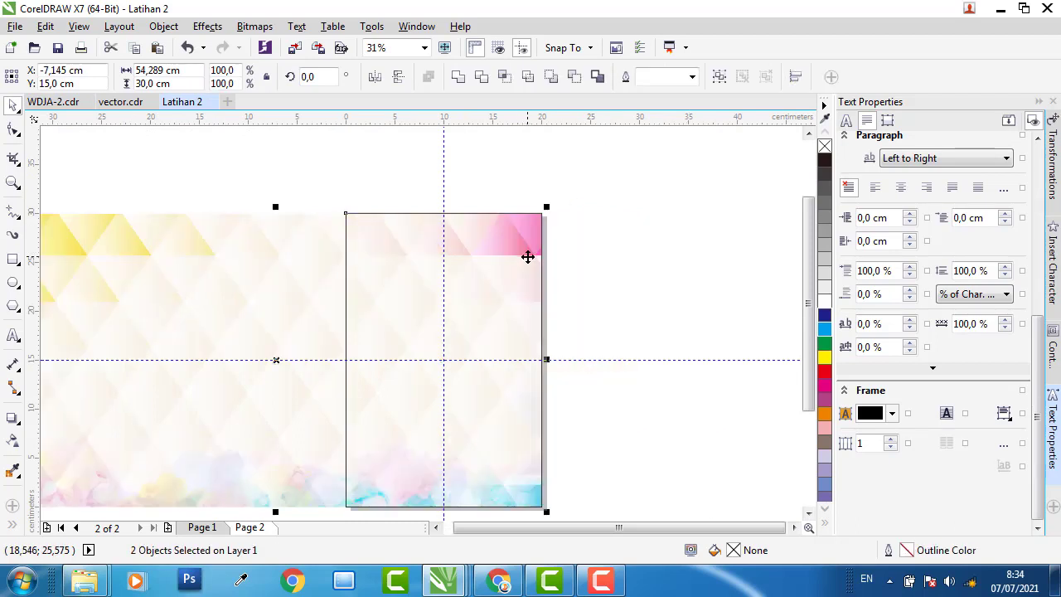
pyautogui.click(569, 239)
# Duplicate the page rectangle to the left and align the copy with the background bitmap's left edge
pyautogui.scroll(-2, 560, 242)
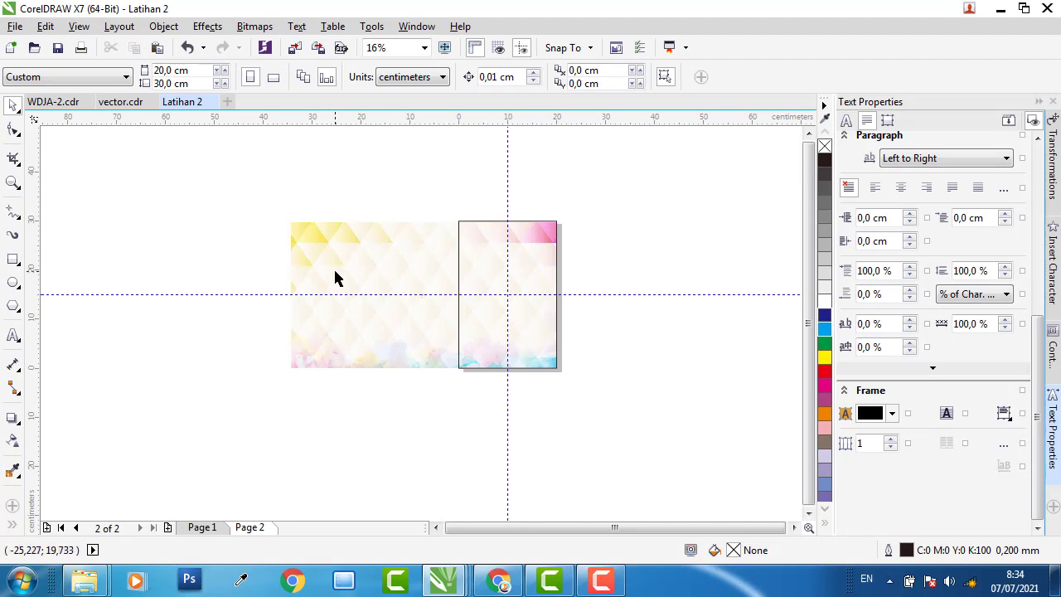
pyautogui.scroll(1, 336, 278)
pyautogui.scroll(-1, 320, 265)
pyautogui.click(535, 240)
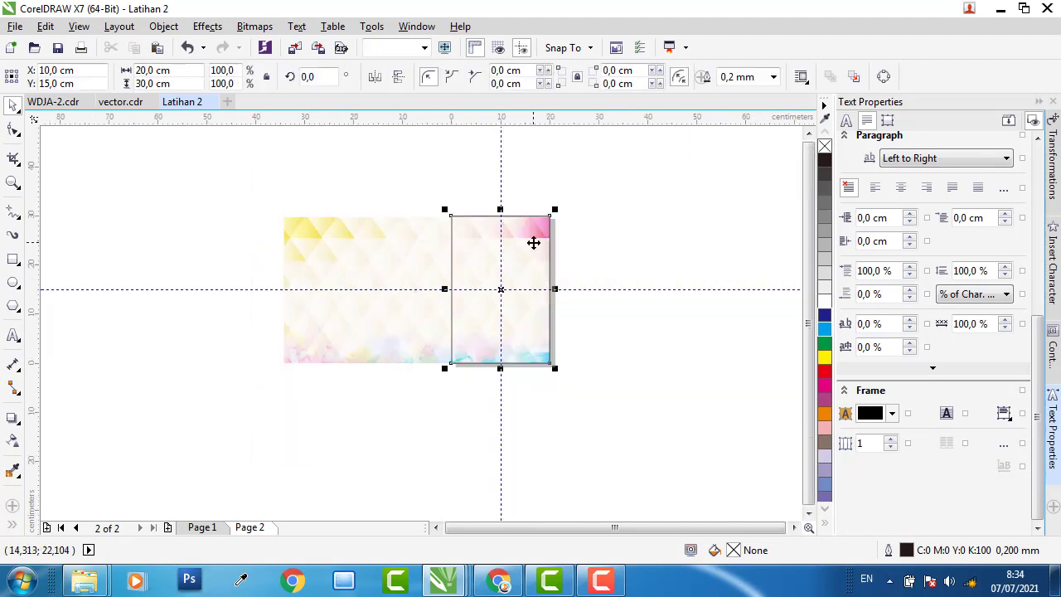
pyautogui.moveTo(498, 234); pyautogui.dragTo(201, 233)
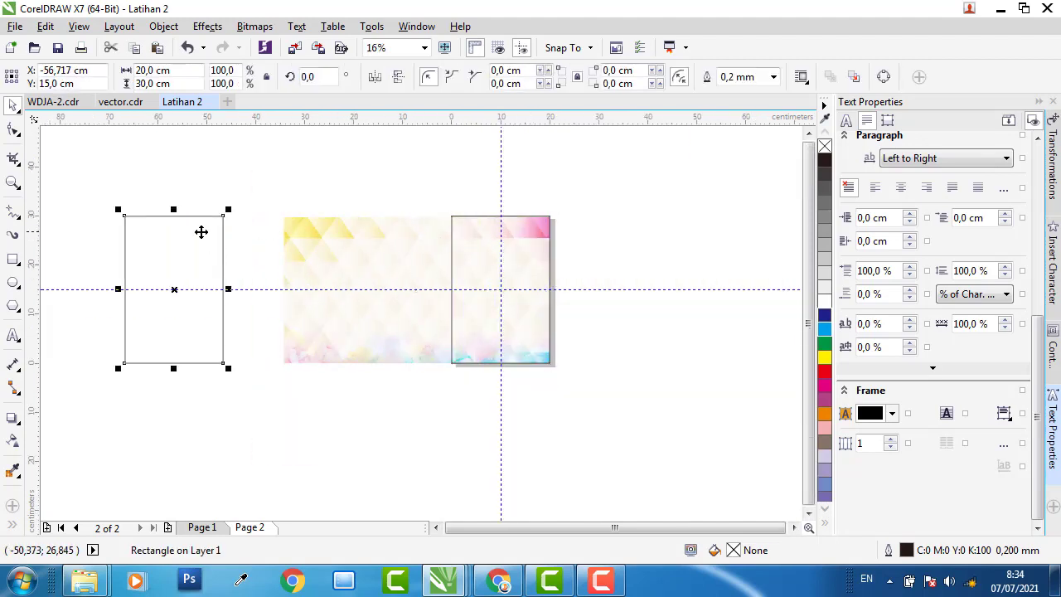
pyautogui.click(264, 196)
pyautogui.click(216, 221)
pyautogui.keyDown('shift'); pyautogui.click(319, 234); pyautogui.keyUp('shift')
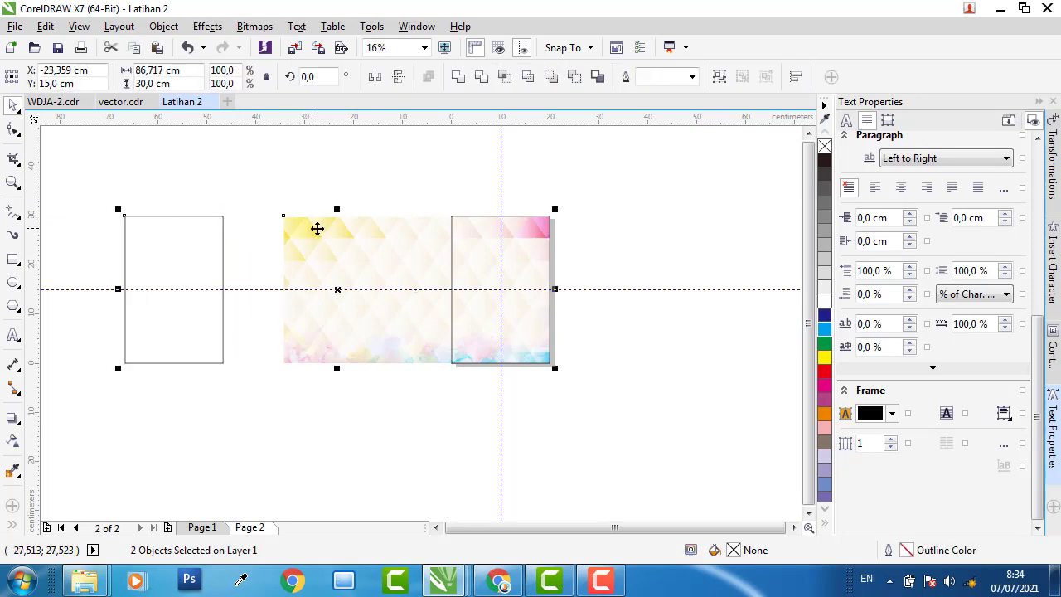
pyautogui.press('l')
pyautogui.click(451, 184)
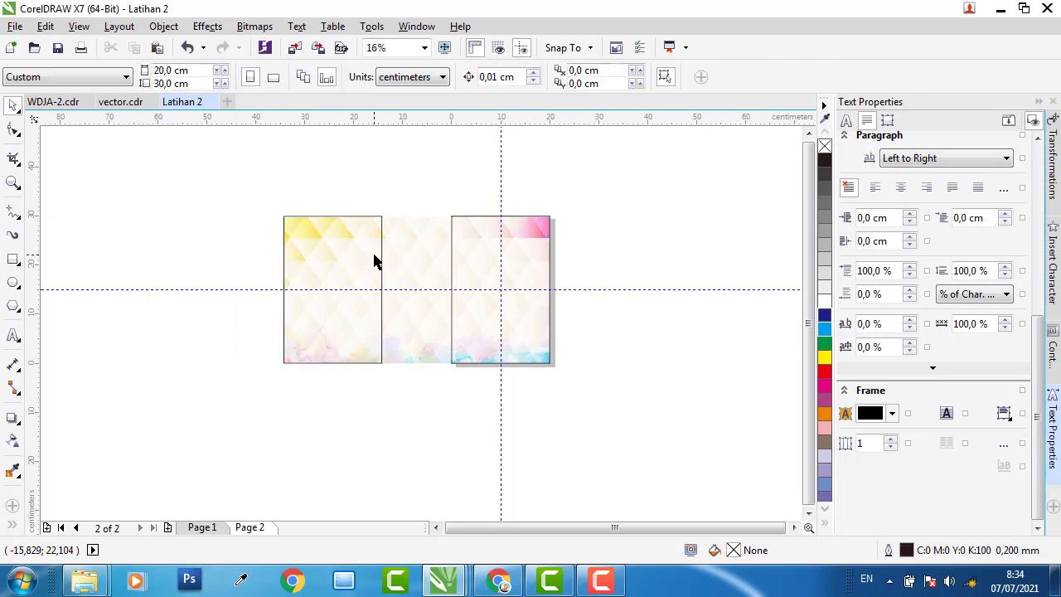
# Duplicate the bitmap below the page, move the left rectangle onto the copy, bring it to the front and align their top edges
pyautogui.click(427, 236)
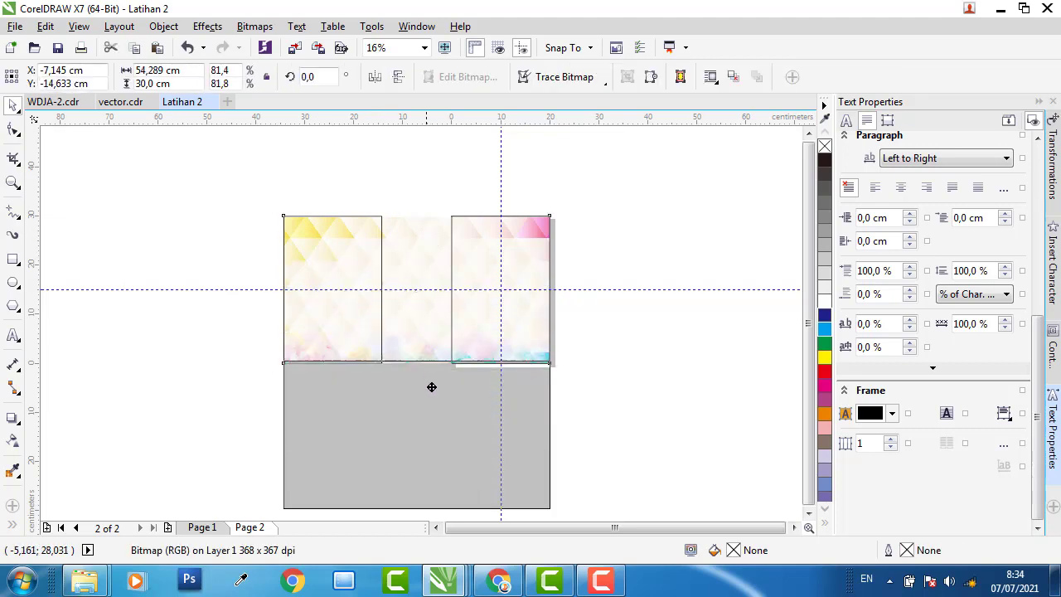
pyautogui.click(369, 261)
pyautogui.moveTo(367, 265); pyautogui.dragTo(359, 384)
pyautogui.click(378, 367)
pyautogui.click(380, 374)
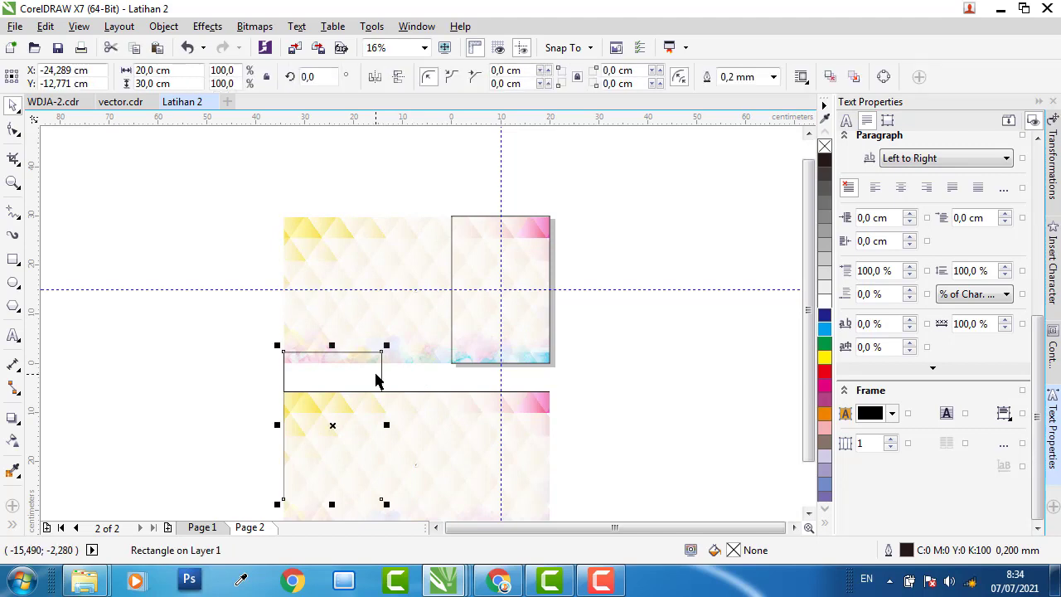
pyautogui.hotkey('shift', 'pageup')
pyautogui.keyDown('shift'); pyautogui.click(446, 460); pyautogui.keyUp('shift')
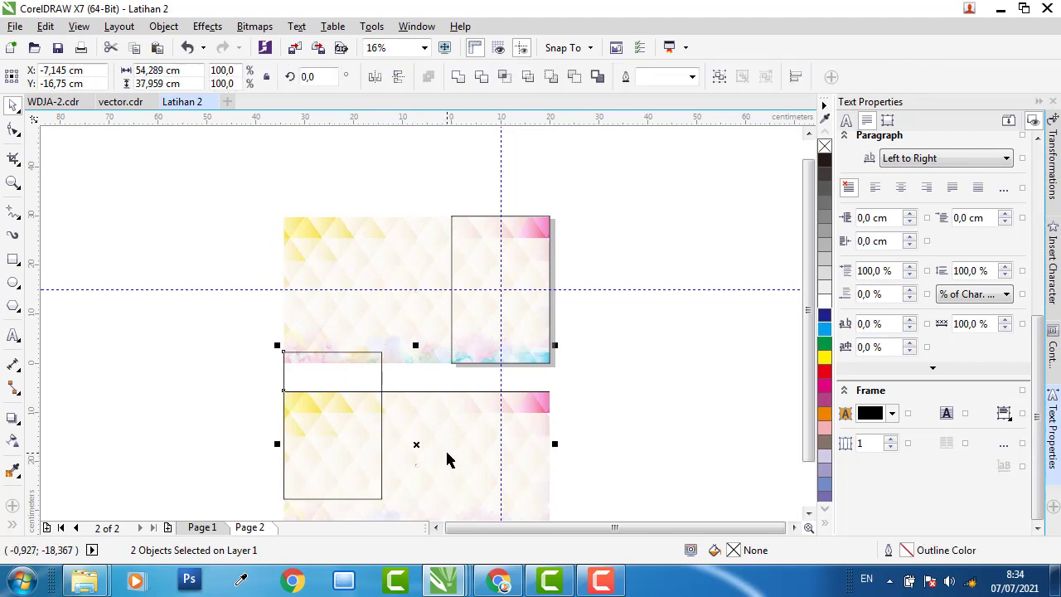
pyautogui.press('t')
pyautogui.press('Escape')
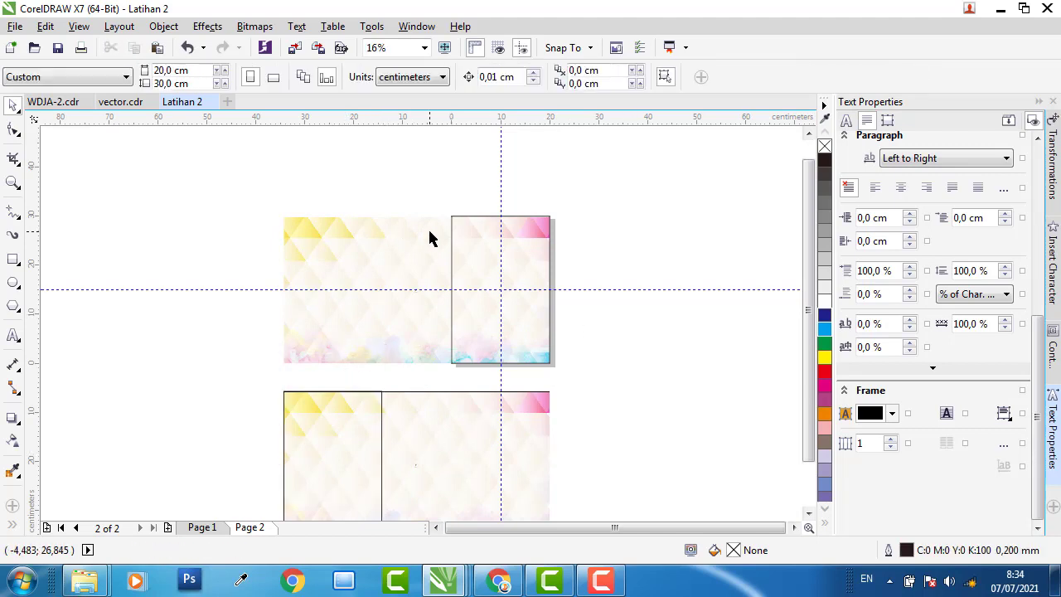
# PowerClip the upper background bitmap inside the page rectangle and remove the rectangle's outline
pyautogui.click(417, 232)
pyautogui.rightClick(417, 232)
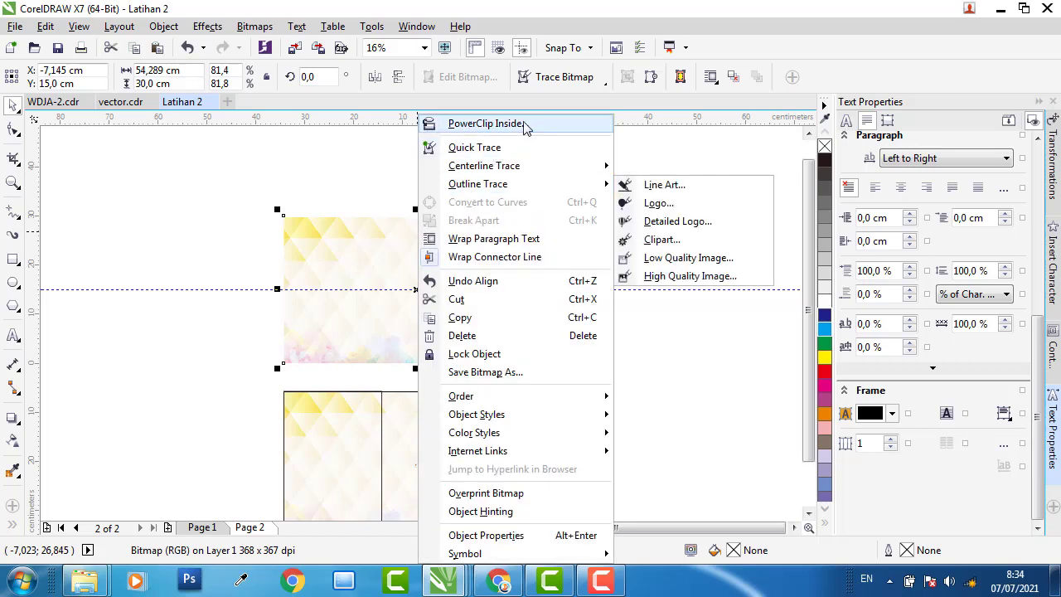
pyautogui.click(464, 188)
pyautogui.click(524, 237)
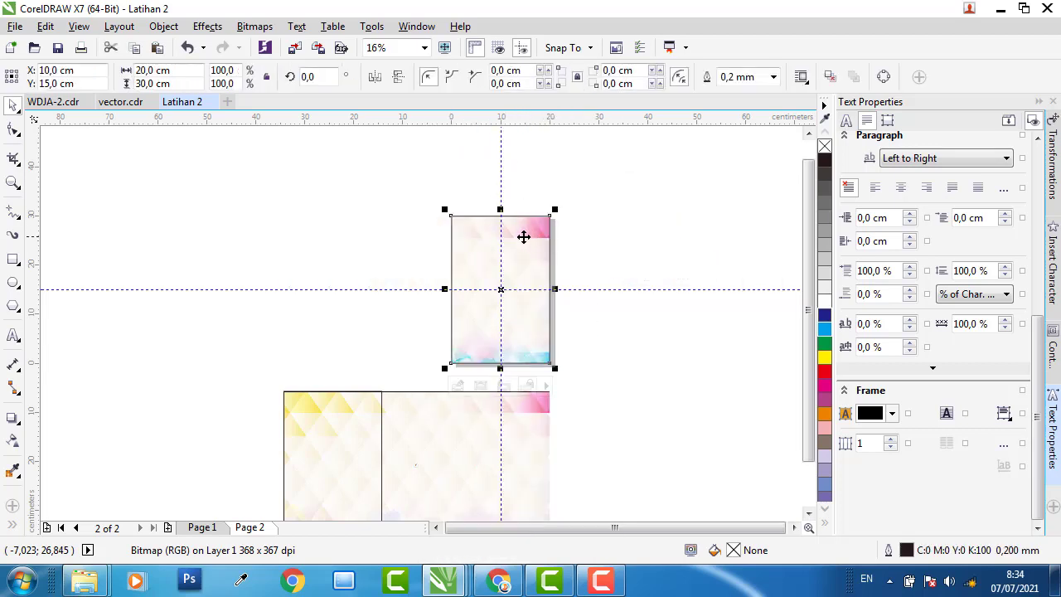
pyautogui.rightClick(824, 146)
# PowerClip the lower bitmap copy inside the left rectangle and remove that rectangle's outline
pyautogui.click(422, 408)
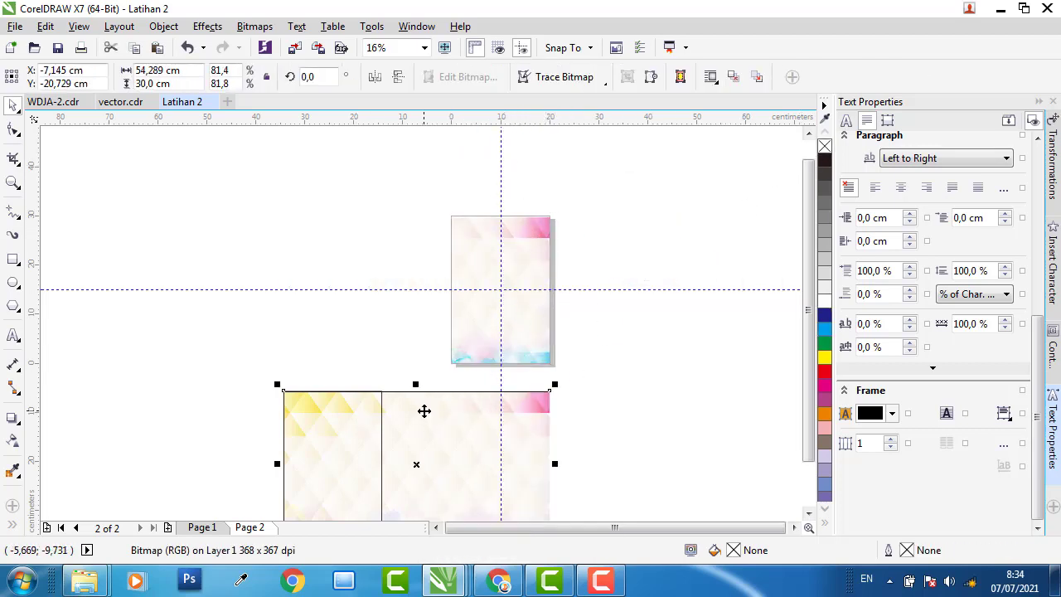
pyautogui.rightClick(422, 408)
pyautogui.click(497, 124)
pyautogui.click(349, 447)
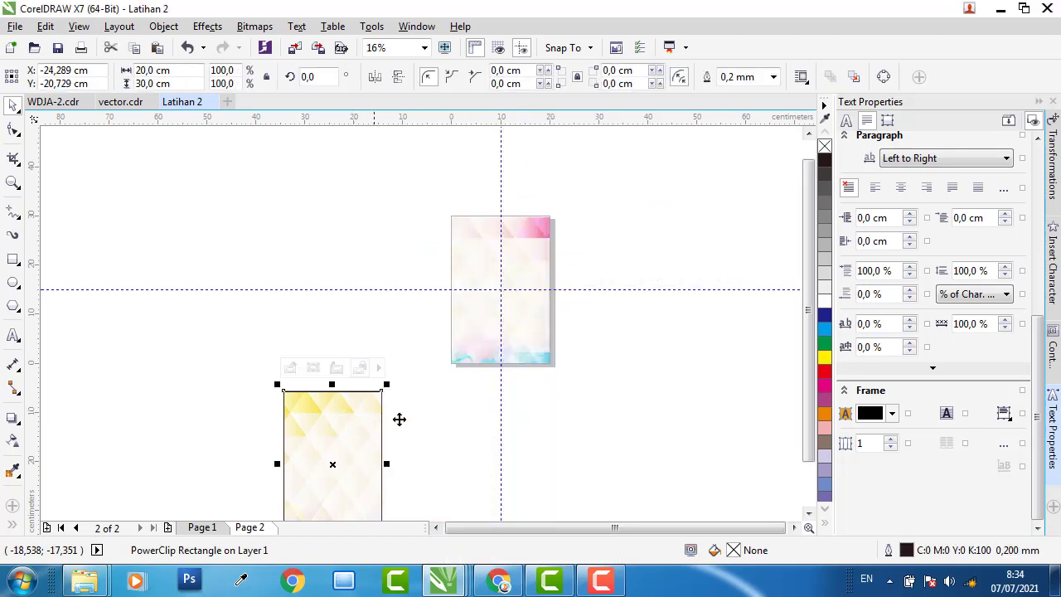
pyautogui.rightClick(824, 146)
# Align the top edge of the yellow-cornered panel with the pink-cornered panel on the page
pyautogui.keyDown('shift'); pyautogui.click(542, 244); pyautogui.keyUp('shift')
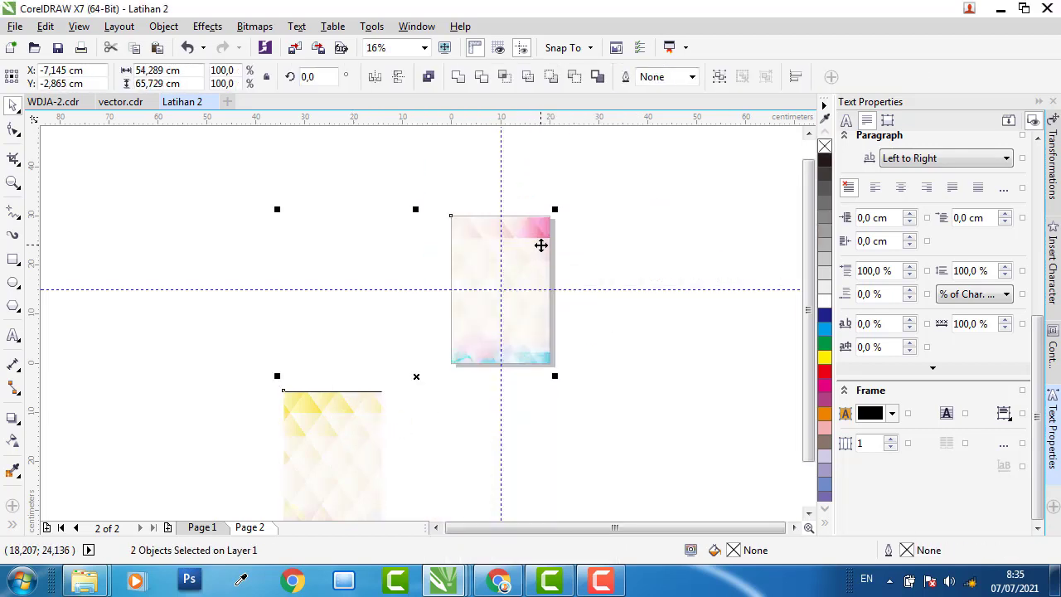
pyautogui.press('t')
pyautogui.click(438, 254)
pyautogui.scroll(2, 427, 254)
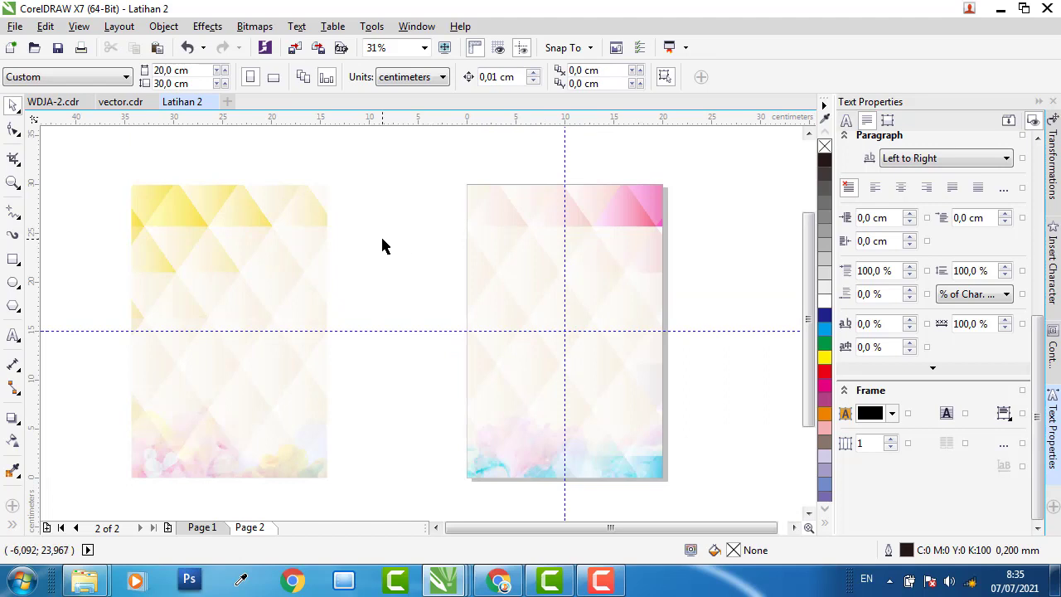
# Copy the floral wreath bitmap from vector.cdr and paste it onto page 2 of Latihan 2
pyautogui.click(121, 103)
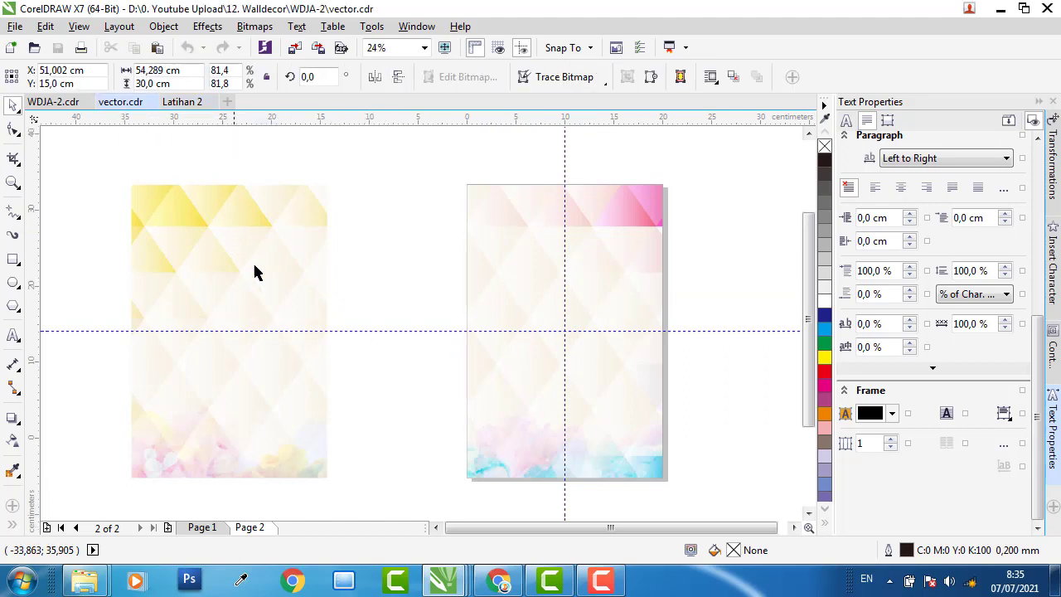
pyautogui.press('Escape')
pyautogui.click(238, 267)
pyautogui.rightClick(238, 267)
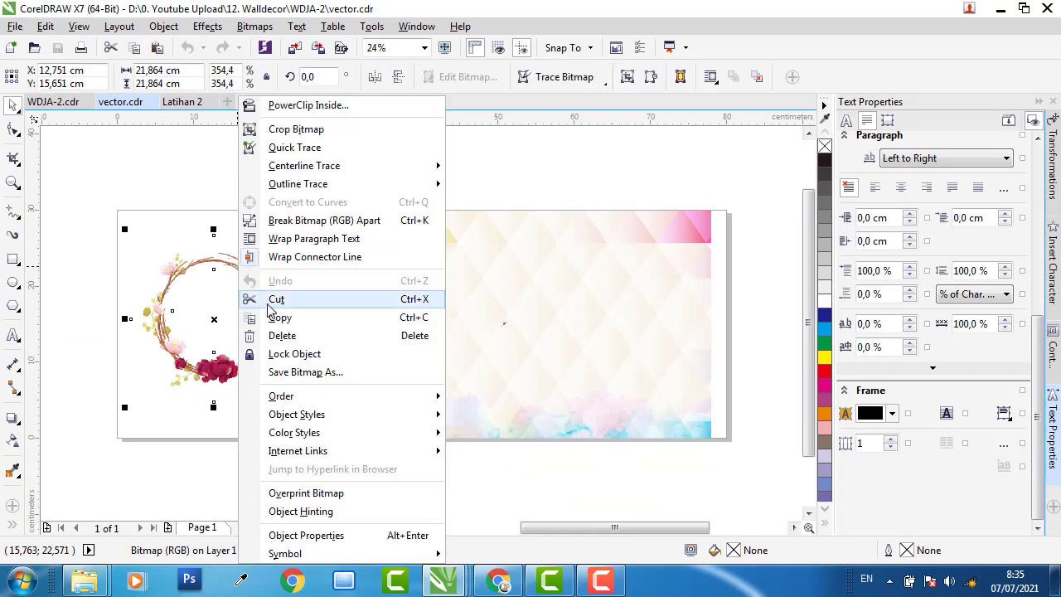
pyautogui.click(308, 318)
pyautogui.click(186, 102)
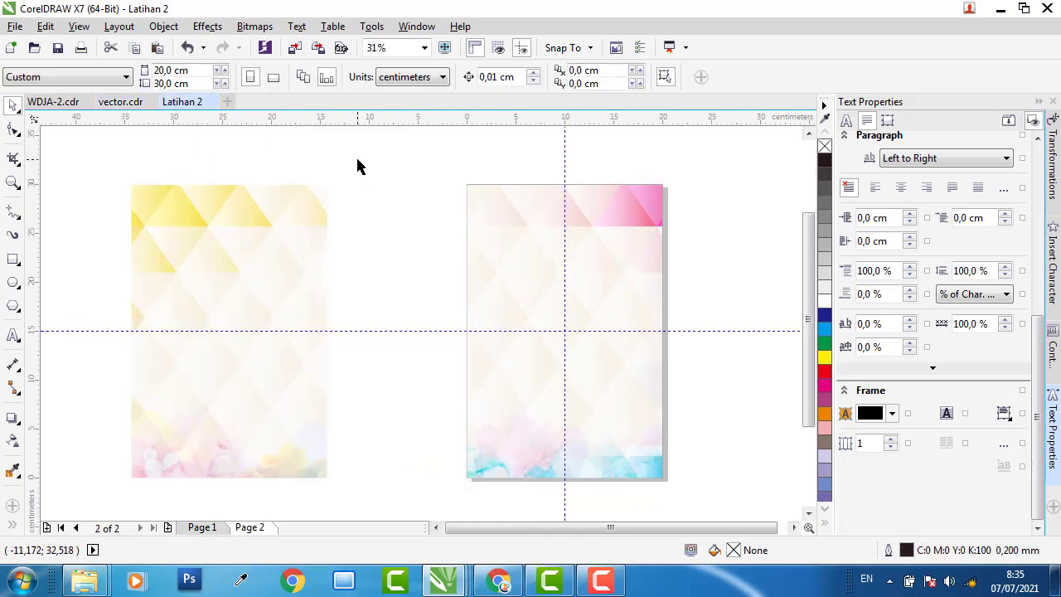
pyautogui.rightClick(357, 154)
pyautogui.click(352, 258)
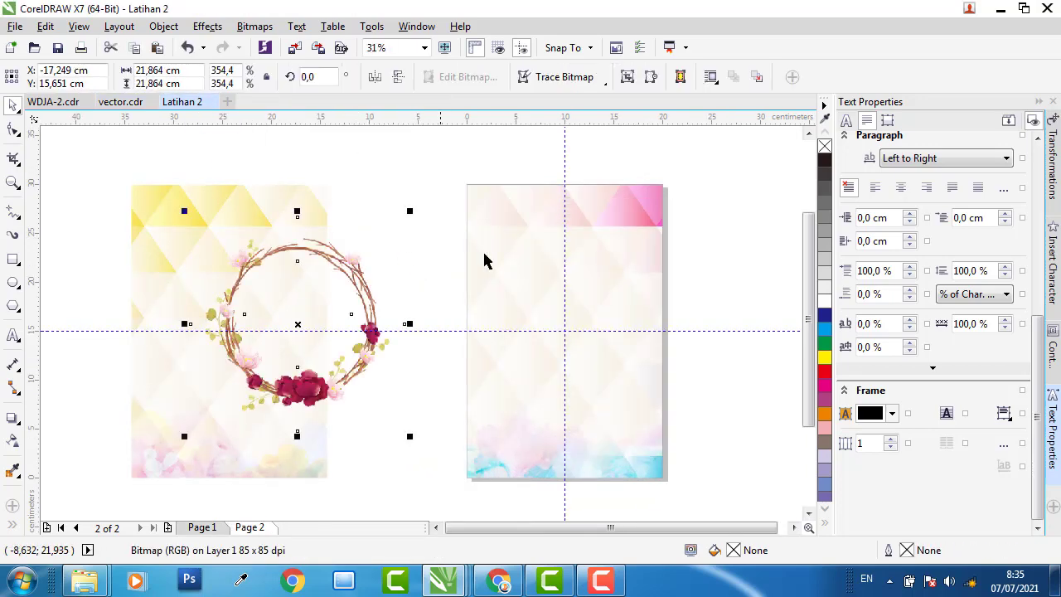
# Center the wreath horizontally and vertically on the pink-cornered panel
pyautogui.keyDown('shift'); pyautogui.click(640, 213); pyautogui.keyUp('shift')
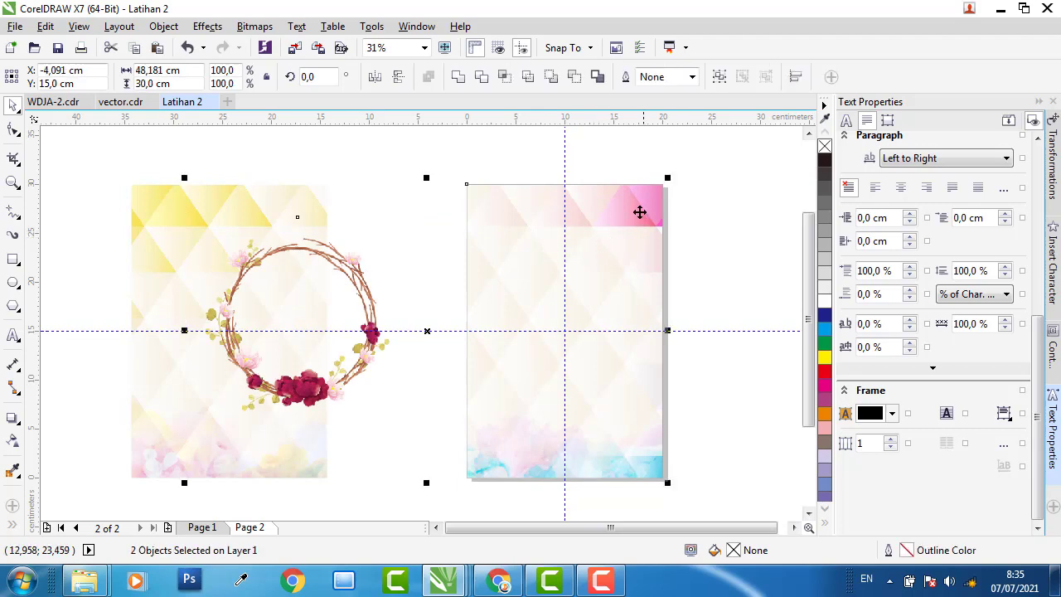
pyautogui.press('c')
pyautogui.press('e')
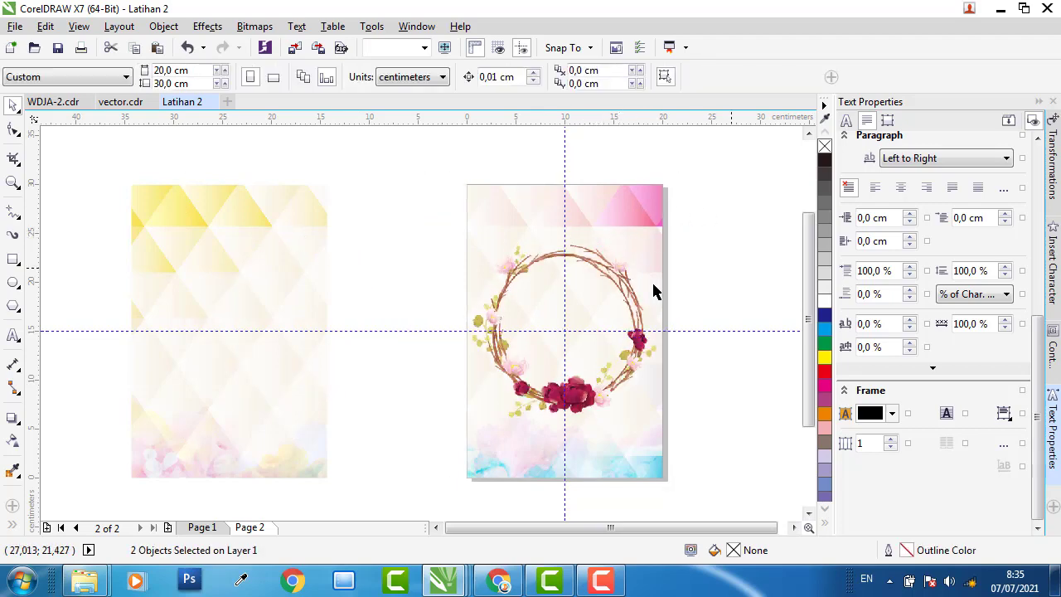
# Duplicate the wreath beside the yellow-cornered panel and center the copy horizontally on that panel
pyautogui.click(618, 274)
pyautogui.rightClick(352, 274)
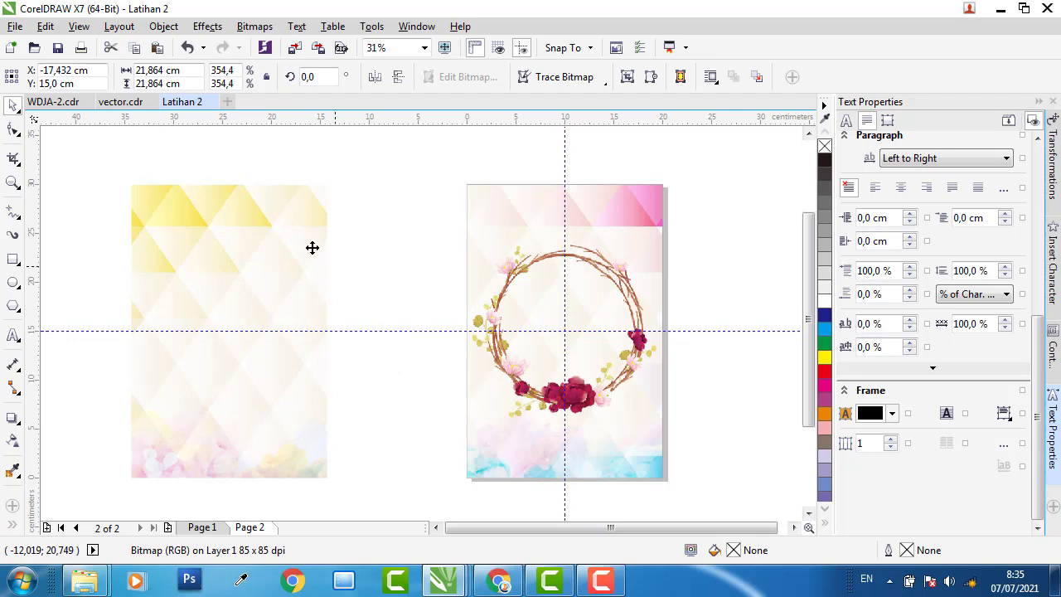
pyautogui.keyDown('shift'); pyautogui.click(256, 201); pyautogui.keyUp('shift')
pyautogui.press('c')
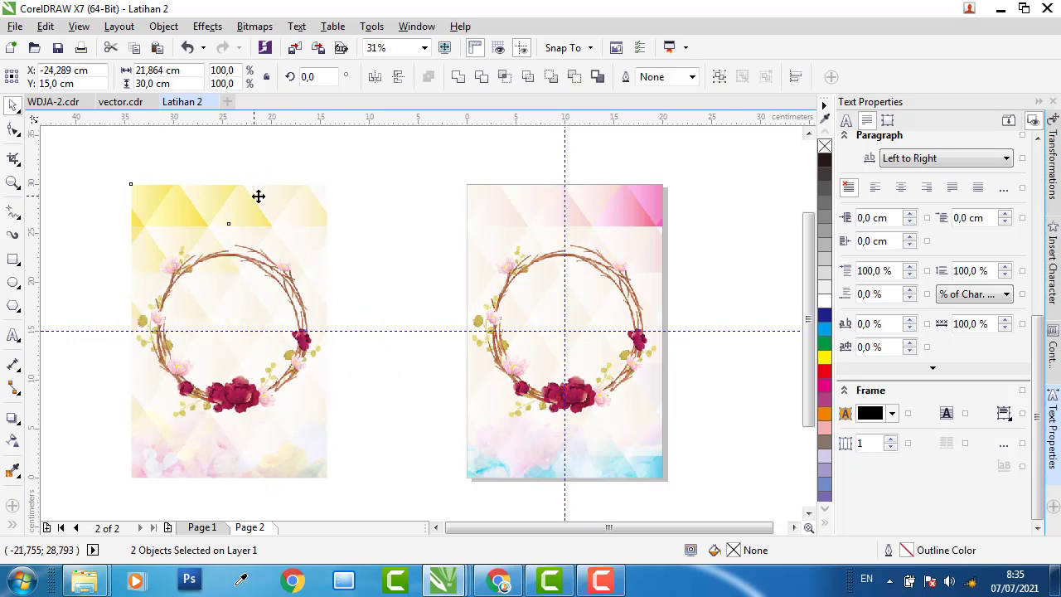
pyautogui.click(410, 212)
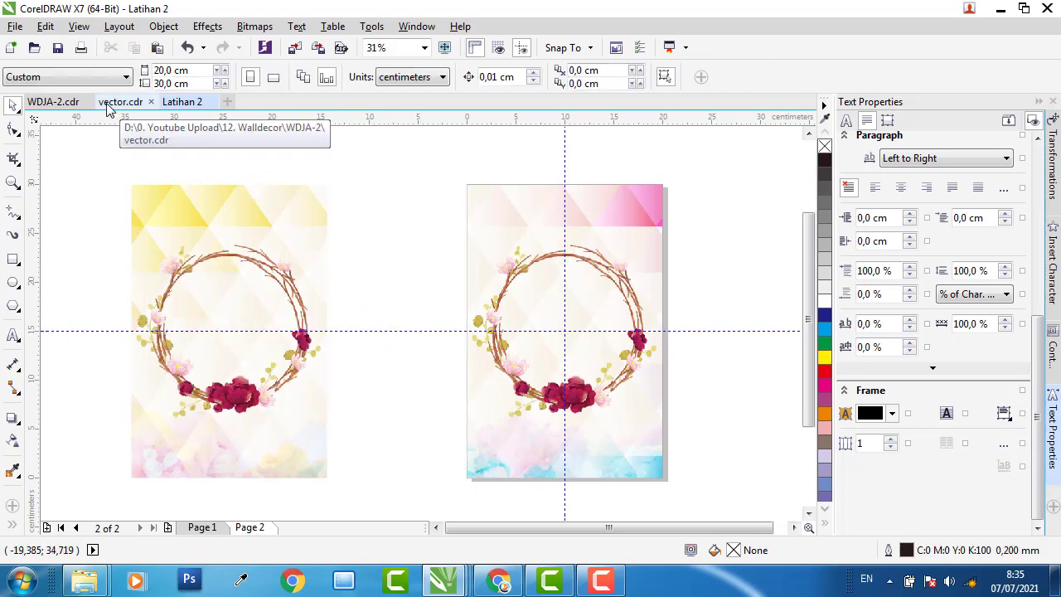
# In WDJA-2.cdr, ungroup the page 3 panel and copy the font size of its Allah calligraphy
pyautogui.click(68, 106)
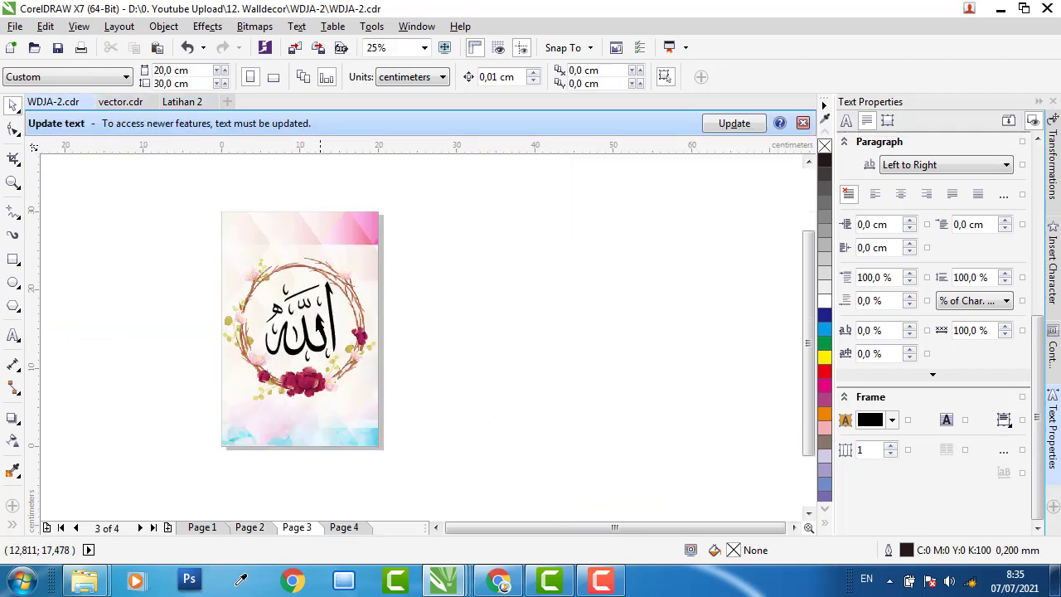
pyautogui.click(326, 334)
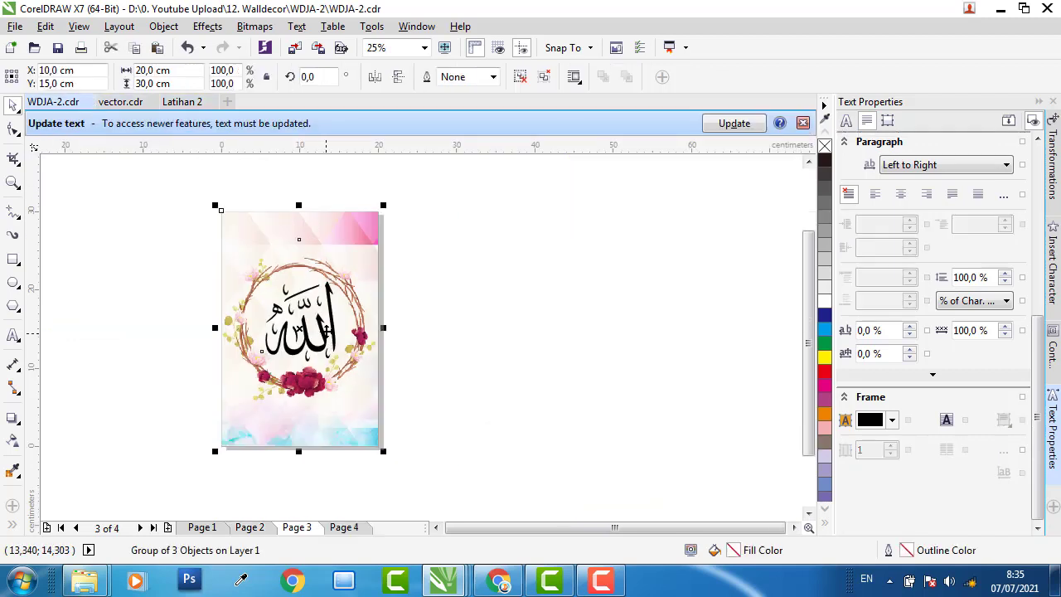
pyautogui.click(516, 76)
pyautogui.click(476, 305)
pyautogui.click(330, 310)
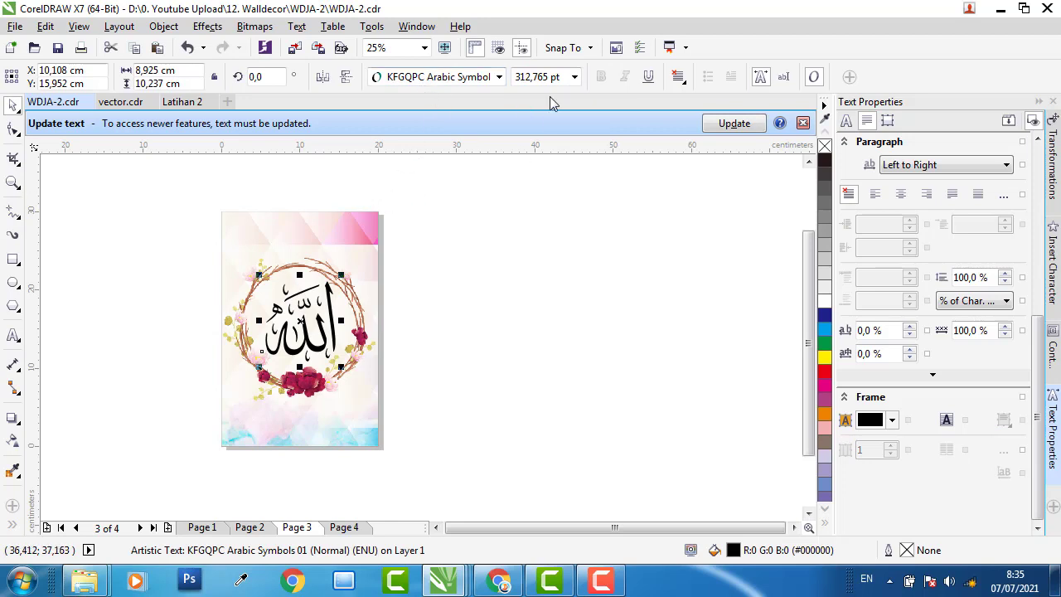
pyautogui.doubleClick(516, 76)
pyautogui.rightClick(547, 74)
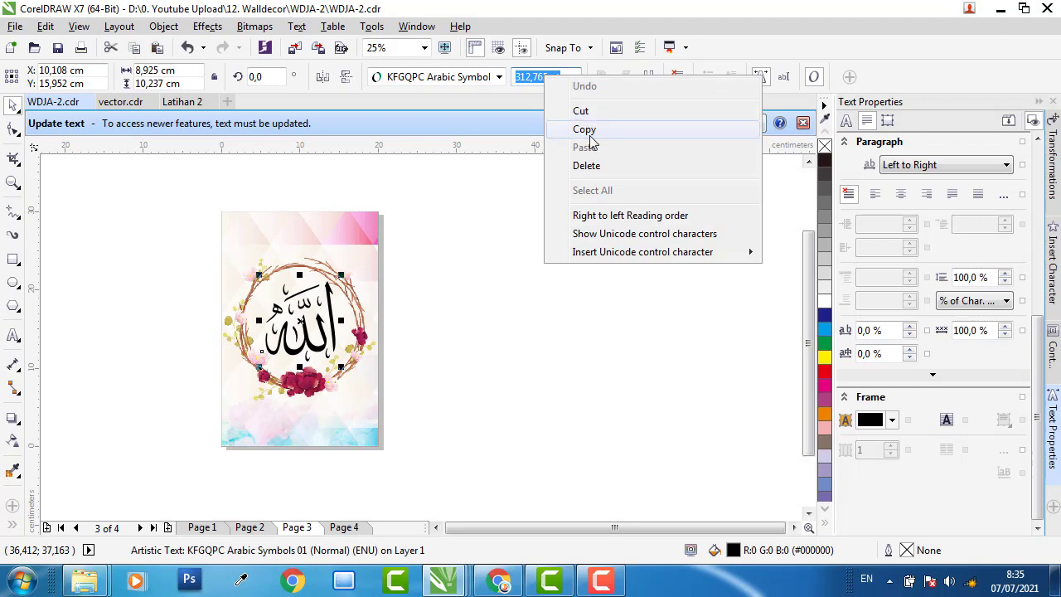
pyautogui.click(580, 126)
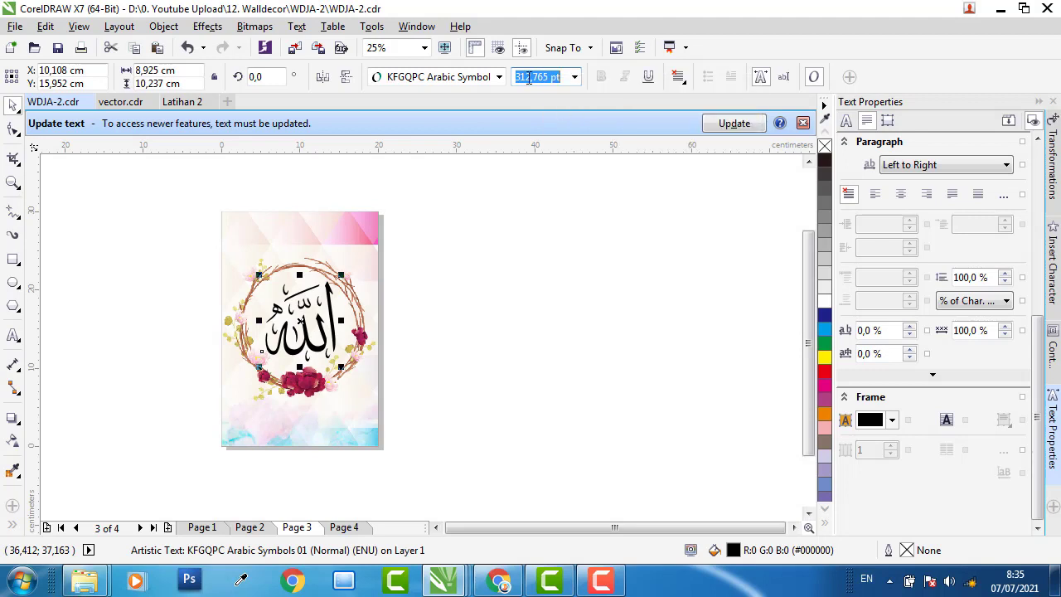
# Insert the Allah glyph from KFGQPC Arabic Symbols 01 beside the page in Latihan 2 and set its size to 312,765 pt
pyautogui.click(183, 102)
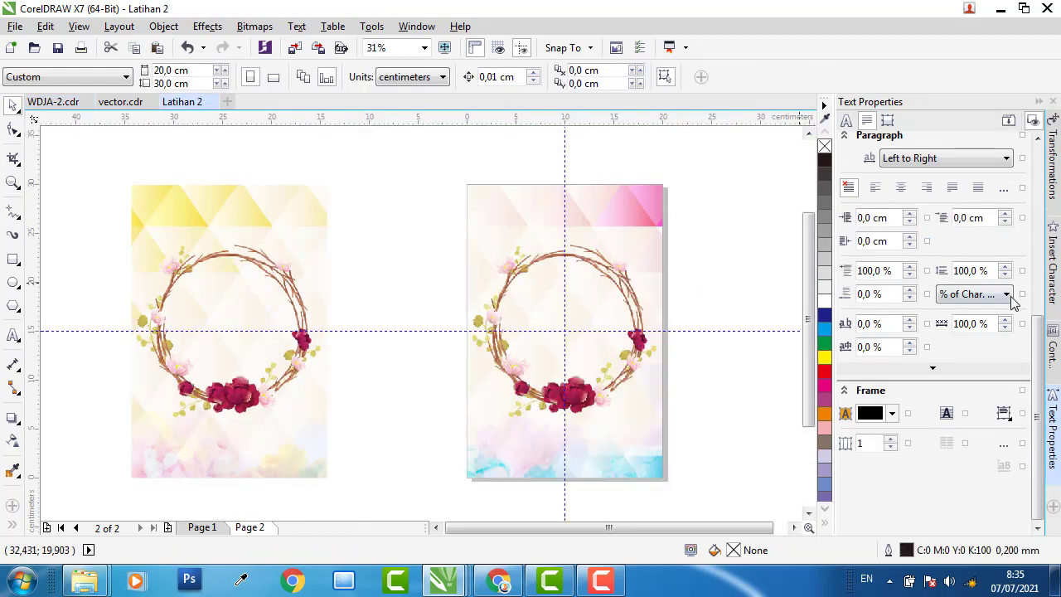
pyautogui.click(1053, 257)
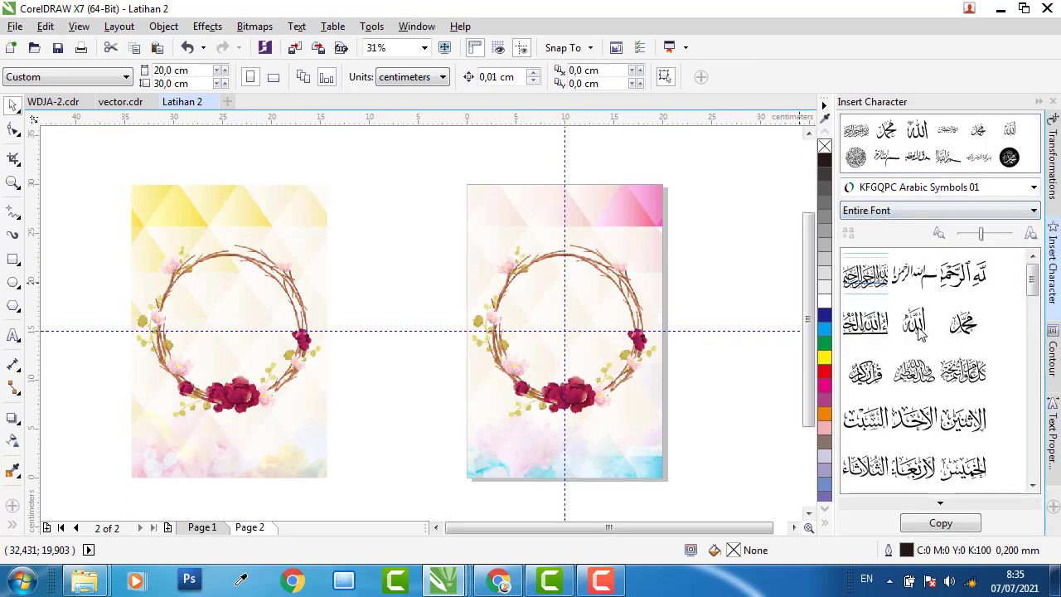
pyautogui.moveTo(924, 340); pyautogui.dragTo(715, 291)
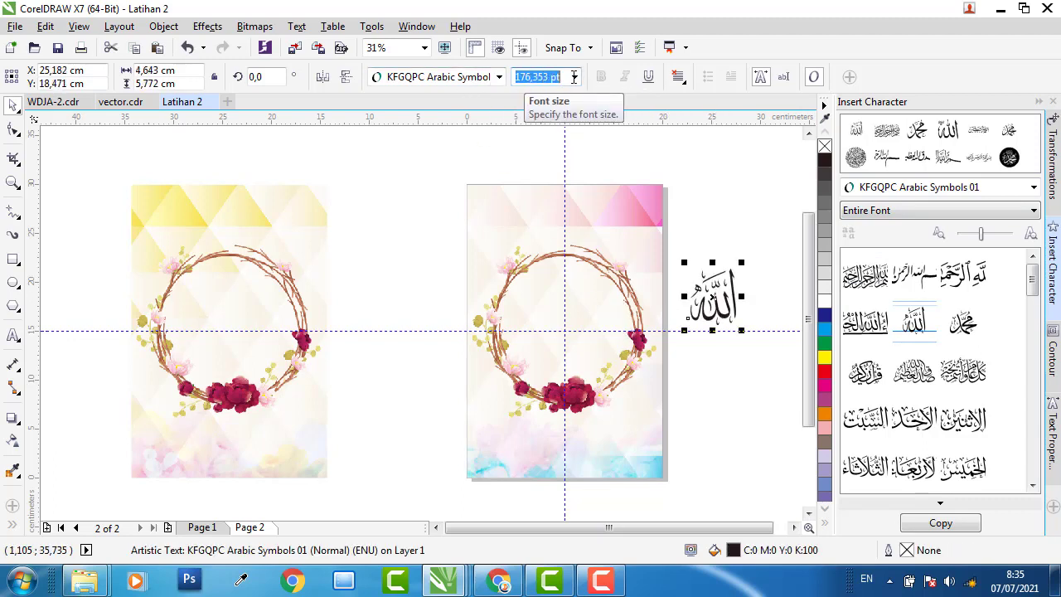
pyautogui.press('Return')
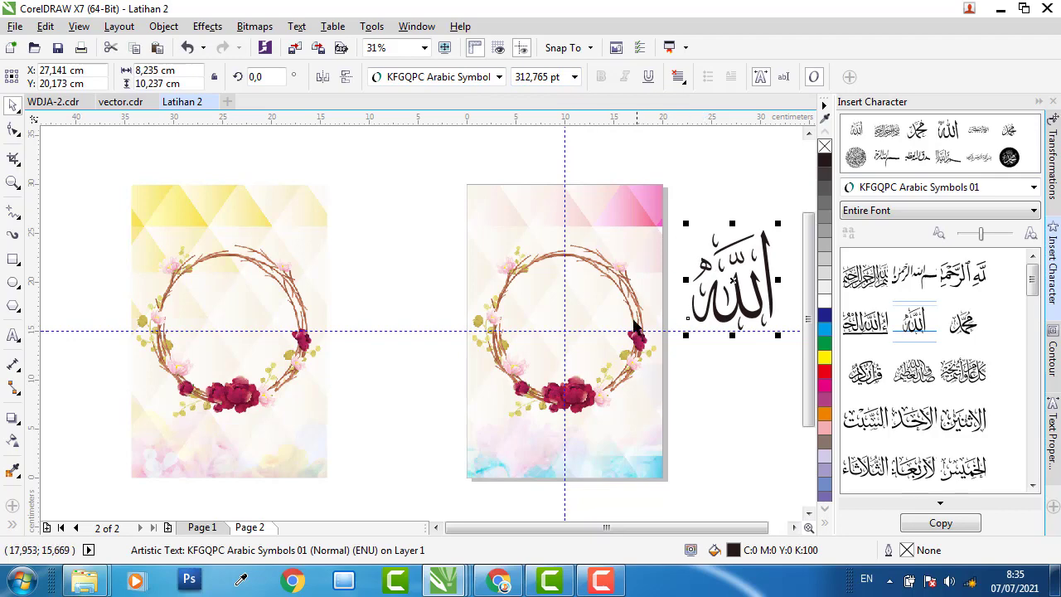
# Center the Allah calligraphy on the pink-cornered panel and move it up about 1 cm within the wreath
pyautogui.keyDown('shift'); pyautogui.click(642, 225); pyautogui.keyUp('shift')
pyautogui.press('c')
pyautogui.press('e')
pyautogui.click(600, 297)
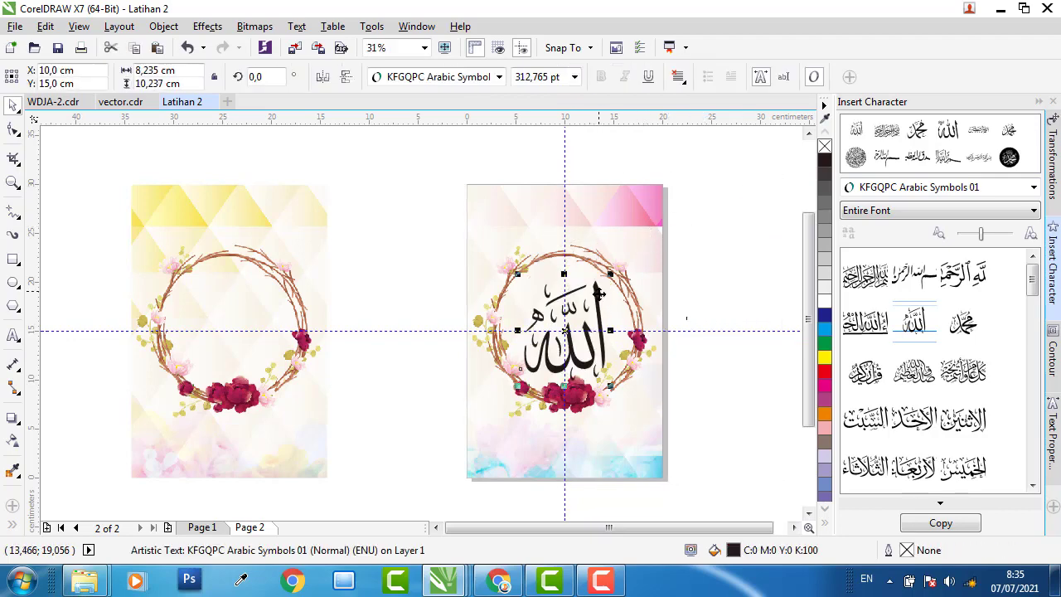
pyautogui.scroll(2, 596, 314)
pyautogui.moveTo(606, 287); pyautogui.dragTo(607, 267)
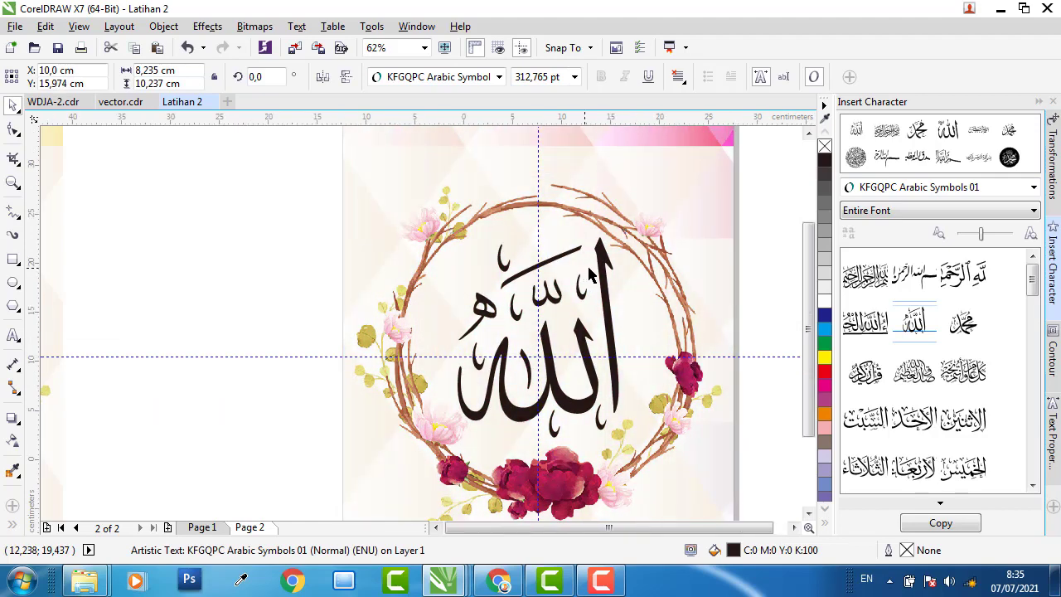
pyautogui.scroll(-2, 604, 268)
pyautogui.click(394, 272)
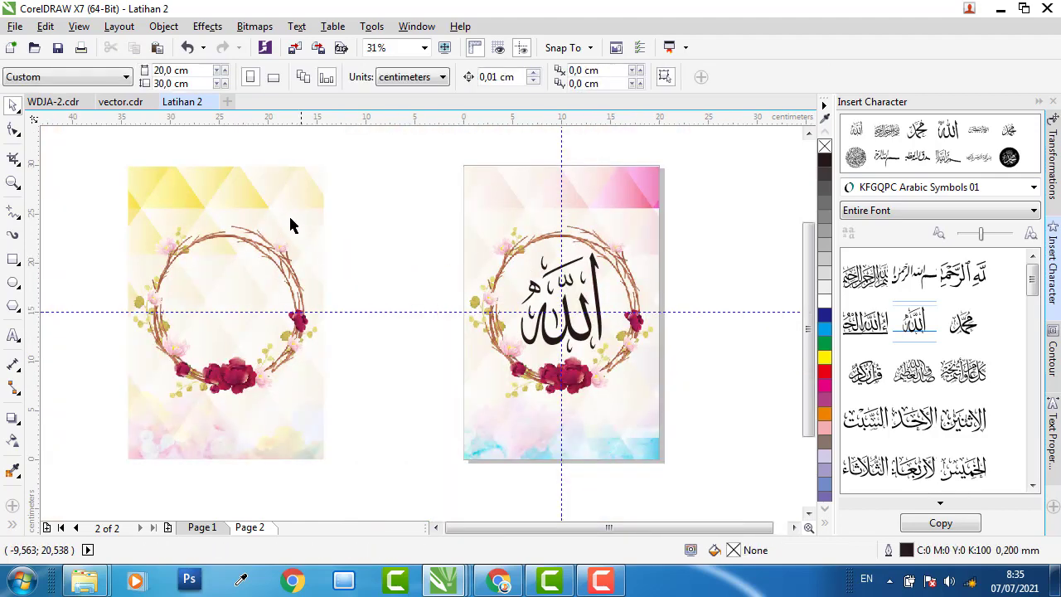
# In WDJA-2.cdr, ungroup the page 4 panel and select its calligraphy to check the font used
pyautogui.click(52, 103)
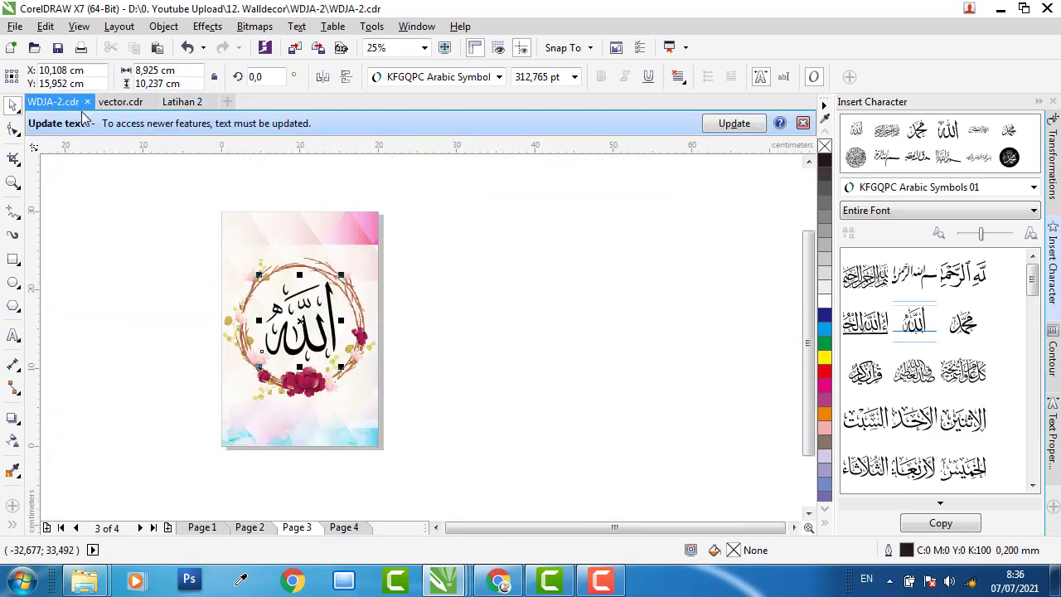
pyautogui.click(344, 527)
pyautogui.click(309, 325)
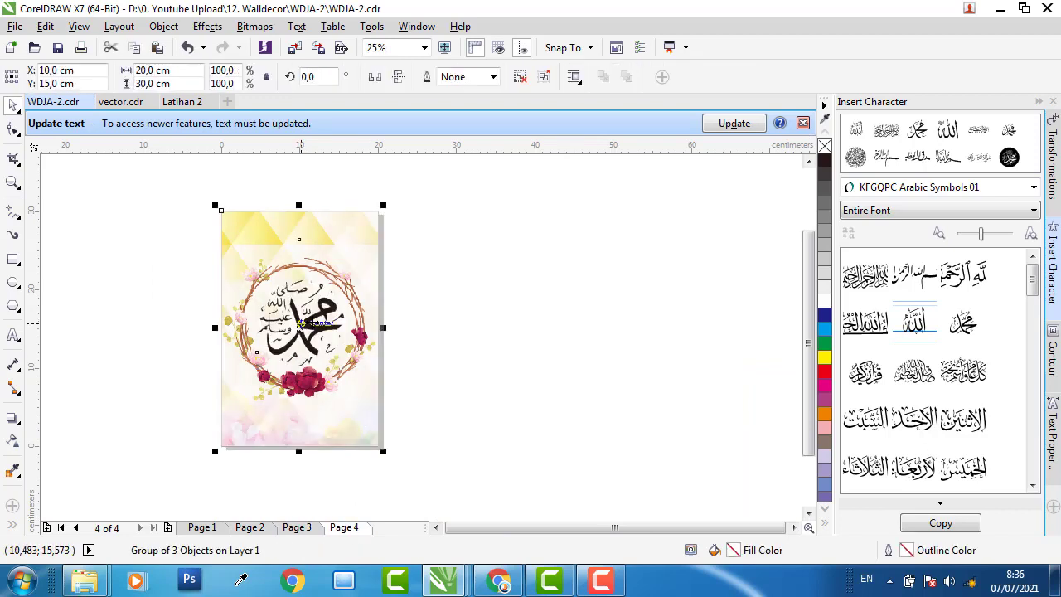
pyautogui.click(520, 77)
pyautogui.click(336, 303)
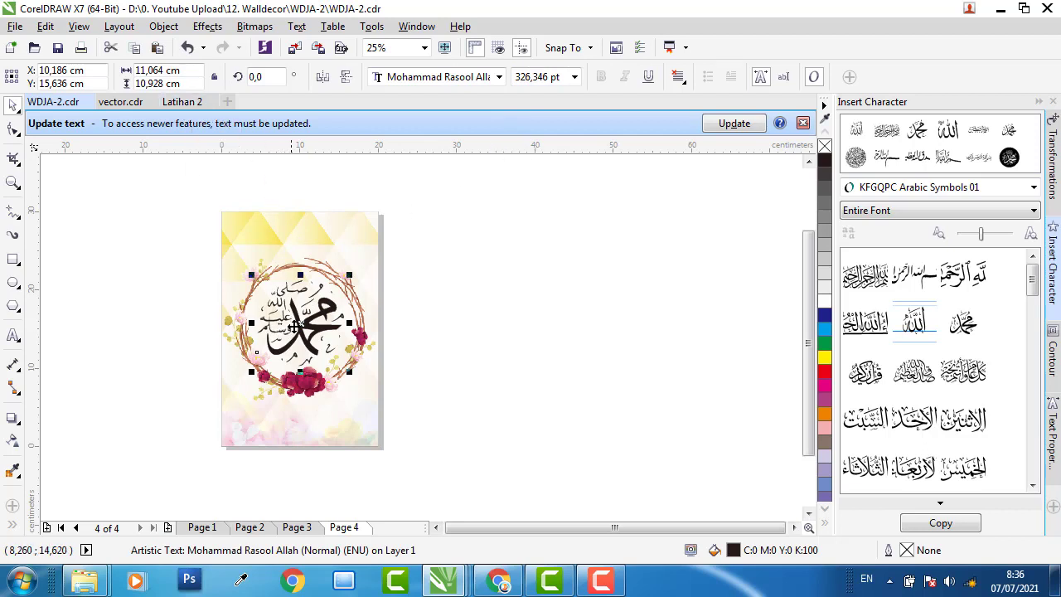
# Insert the Muhammad glyph from KFGQPC Arabic Symbols 01 in Latihan 2, enlarge it to about 13,8 × 12,3 cm and place it beside the page
pyautogui.click(191, 106)
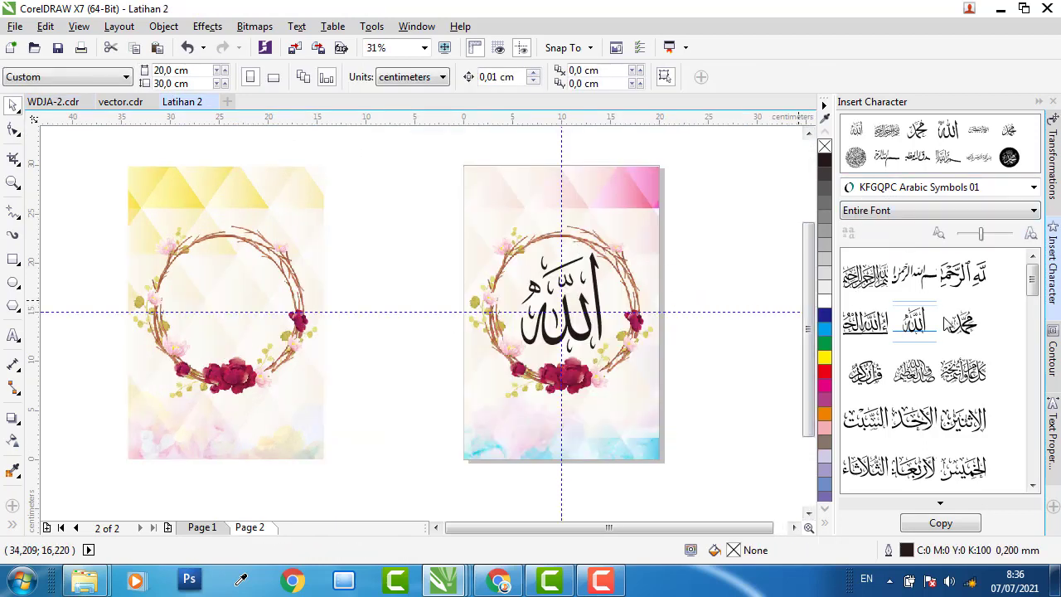
pyautogui.click(962, 331)
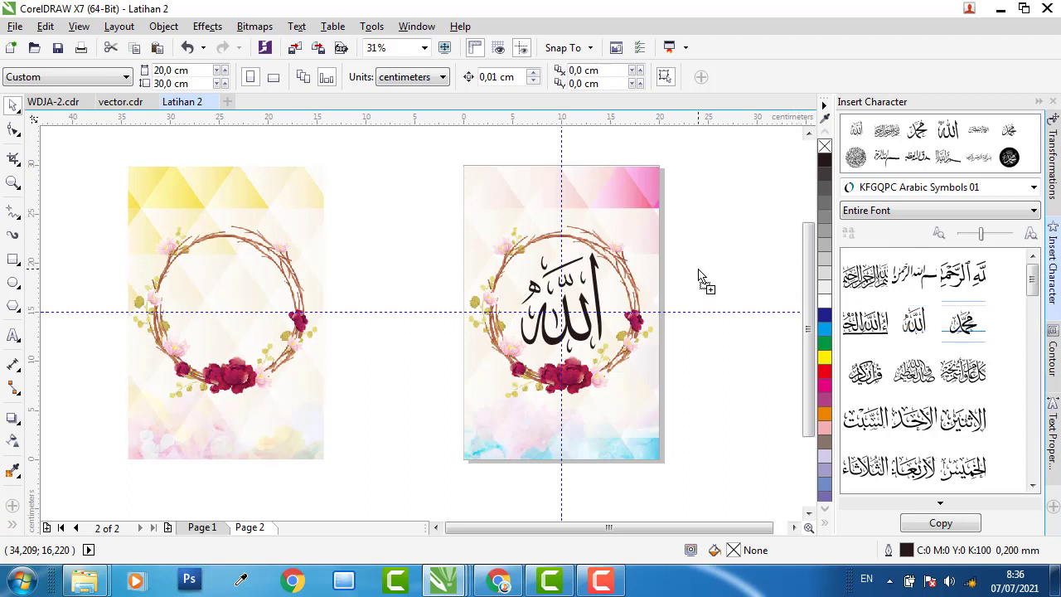
pyautogui.moveTo(699, 276); pyautogui.dragTo(564, 383)
pyautogui.moveTo(648, 347); pyautogui.dragTo(746, 311)
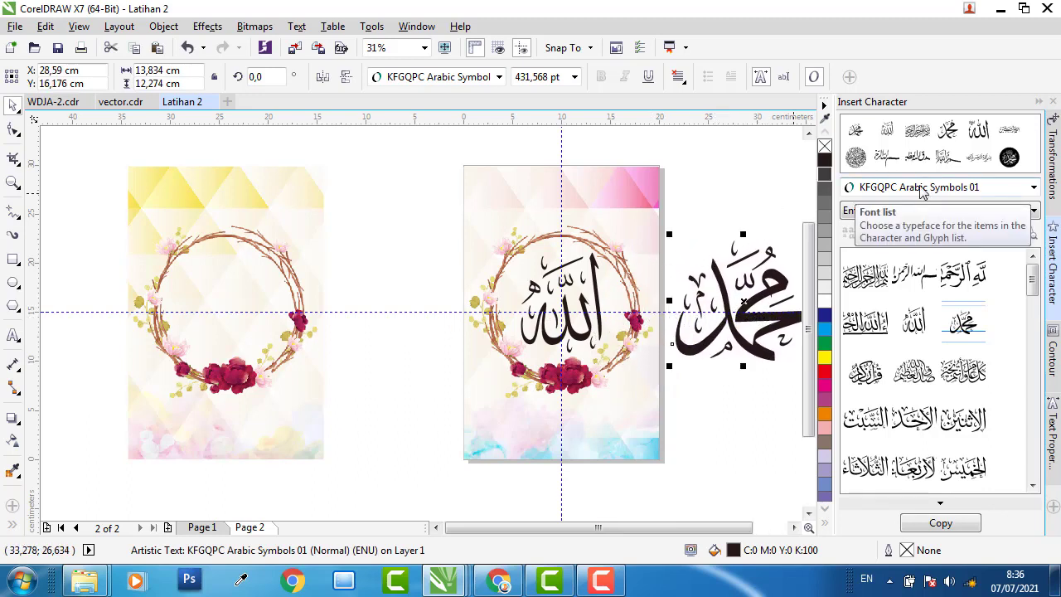
# Switch the glyph font to Mohammad Rasool Allah, insert its Muhammad calligraphy between the panels and enlarge it to about 12,8 × 12,6 cm
pyautogui.click(68, 103)
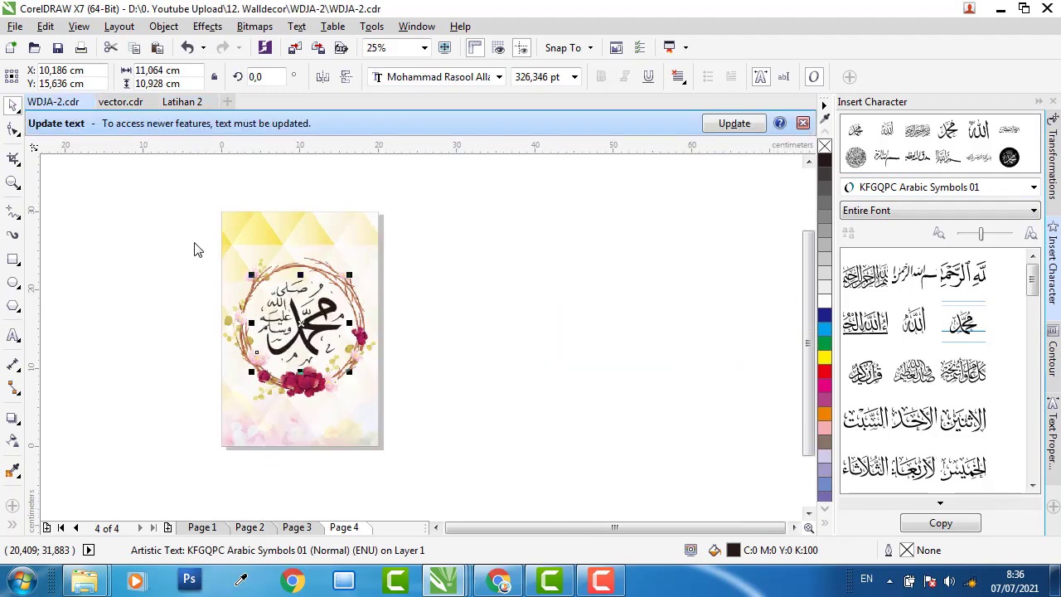
pyautogui.click(184, 102)
pyautogui.click(896, 191)
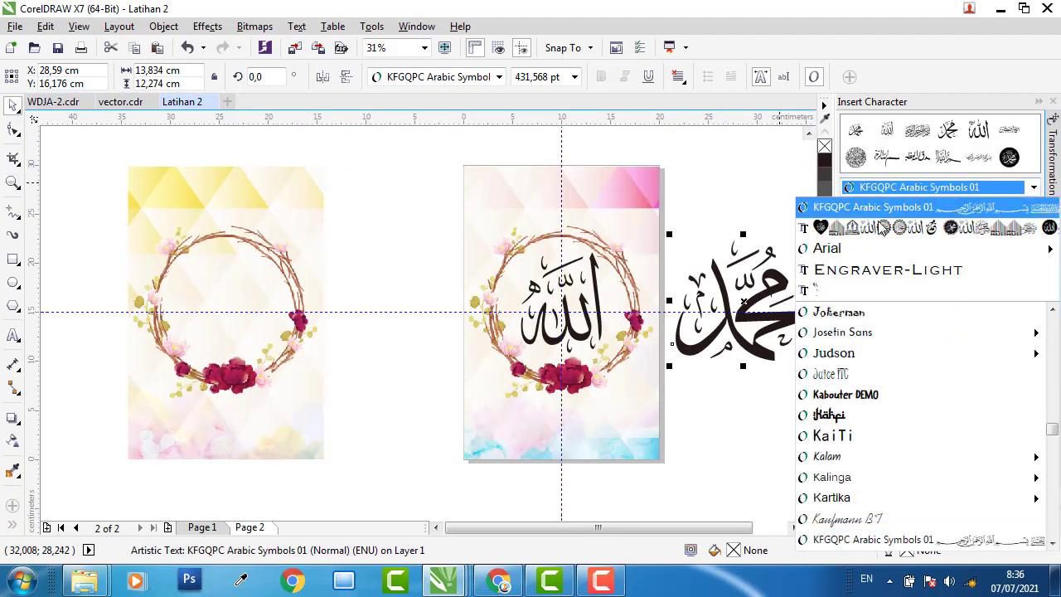
pyautogui.click(900, 210)
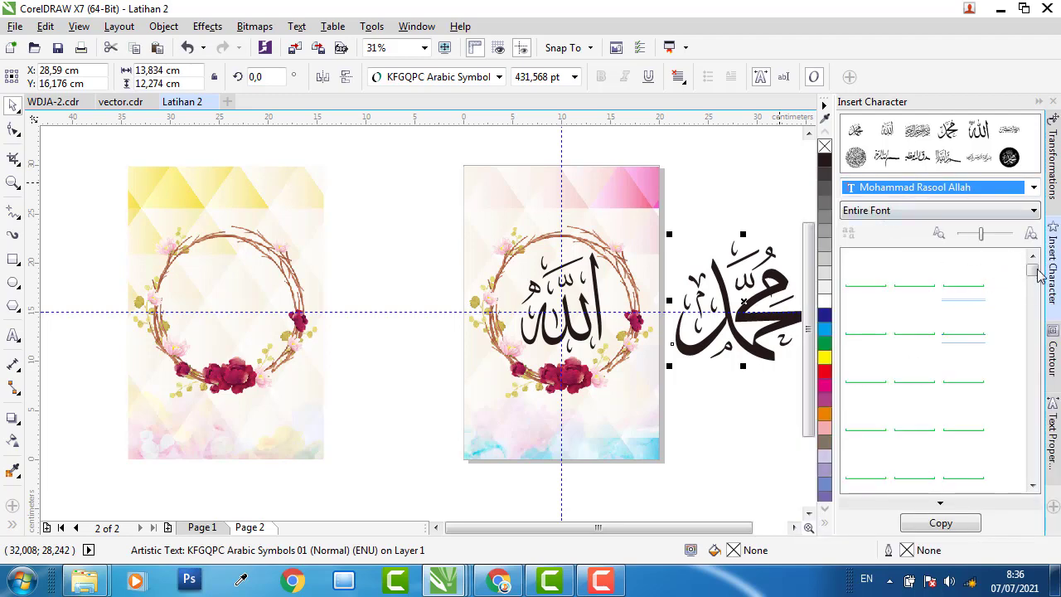
pyautogui.moveTo(1039, 276); pyautogui.dragTo(1034, 324)
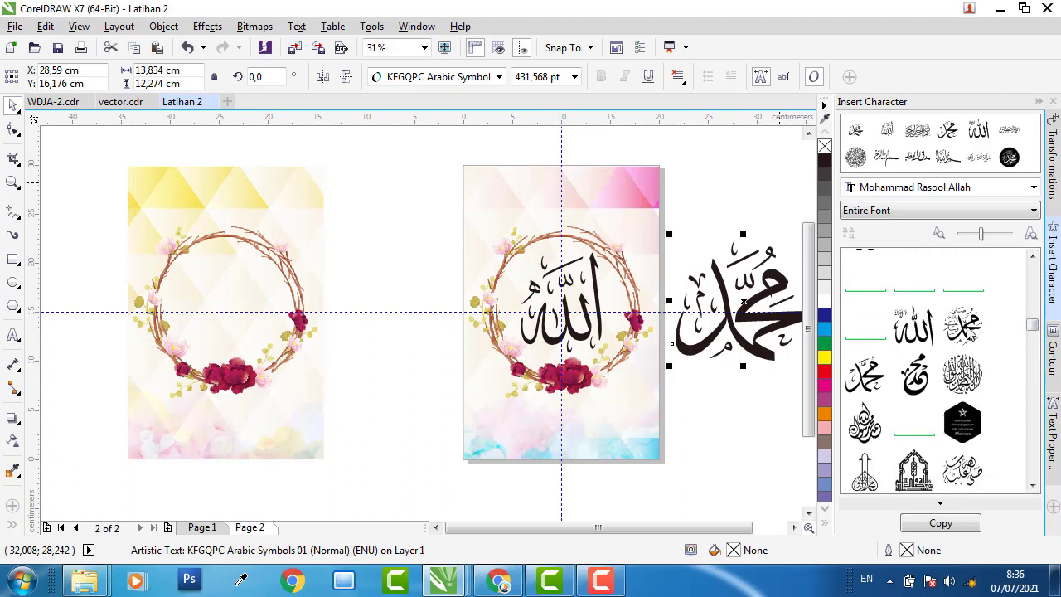
pyautogui.moveTo(345, 315); pyautogui.dragTo(496, 386)
pyautogui.moveTo(429, 357); pyautogui.dragTo(385, 350)
# Set the Muhammad calligraphy in Latihan 2 to 326,346 pt, the font size used for the page 4 calligraphy in WDJA-2.cdr
pyautogui.click(51, 102)
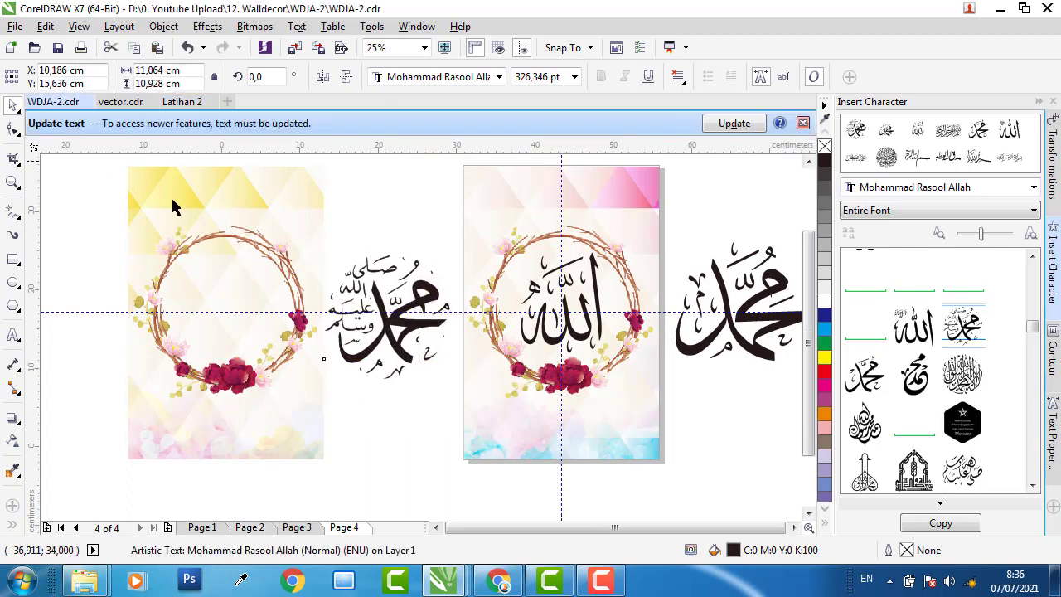
pyautogui.moveTo(516, 79); pyautogui.dragTo(572, 81)
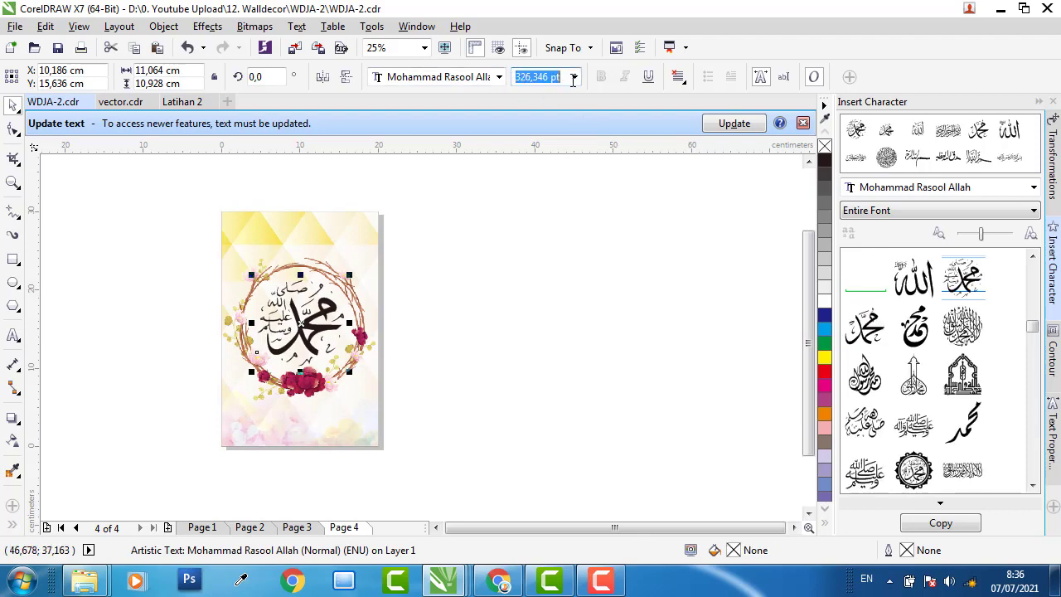
pyautogui.click(165, 101)
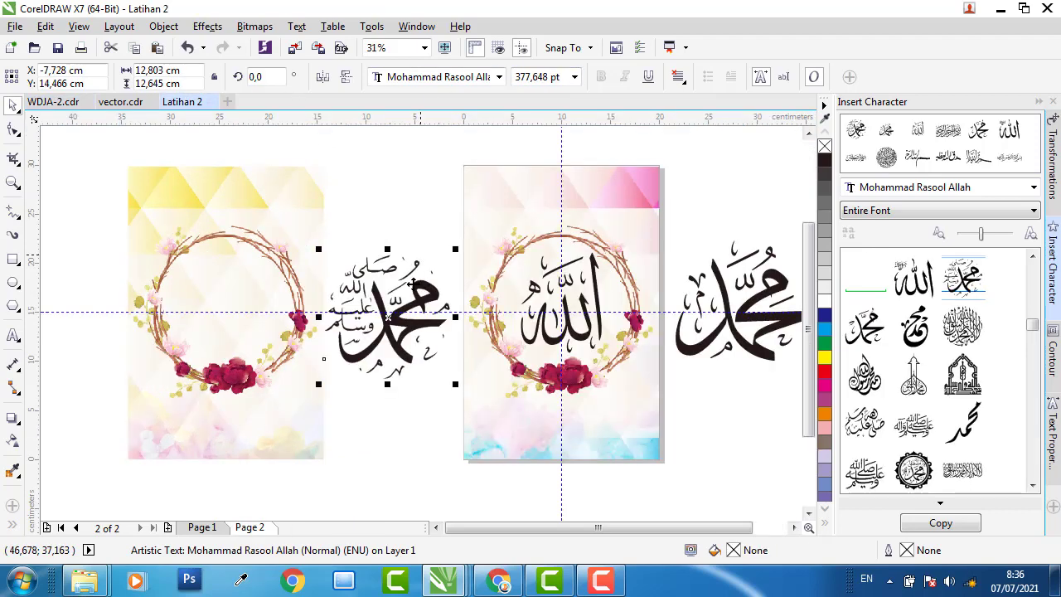
pyautogui.moveTo(563, 77); pyautogui.dragTo(514, 77)
pyautogui.write('326,346')
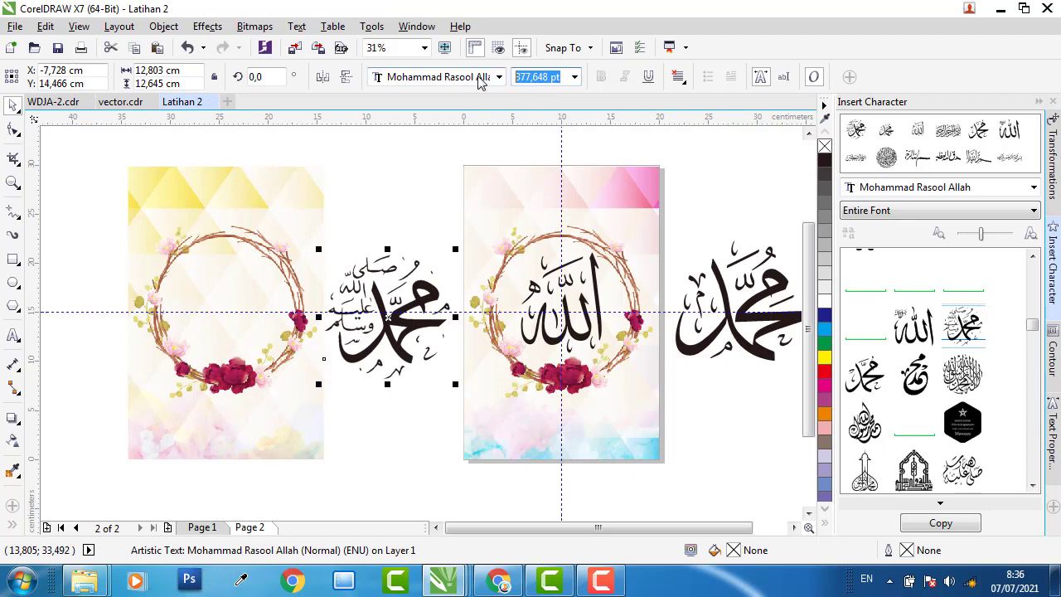
pyautogui.press('Return')
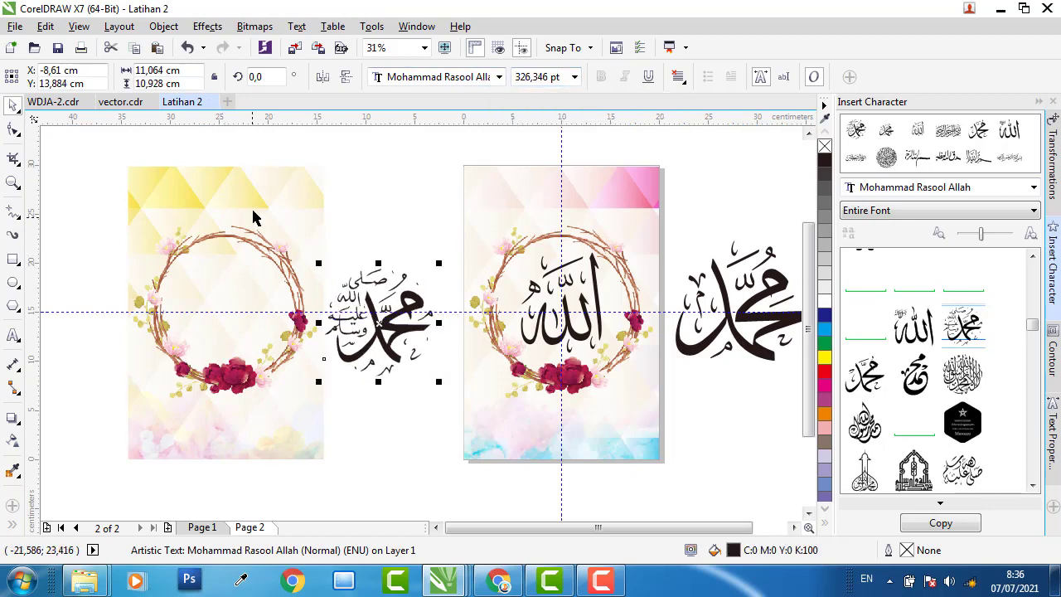
# Center the Muhammad calligraphy on the yellow-topped panel and move it up slightly within the wreath
pyautogui.keyDown('shift'); pyautogui.click(266, 192); pyautogui.keyUp('shift')
pyautogui.press('c')
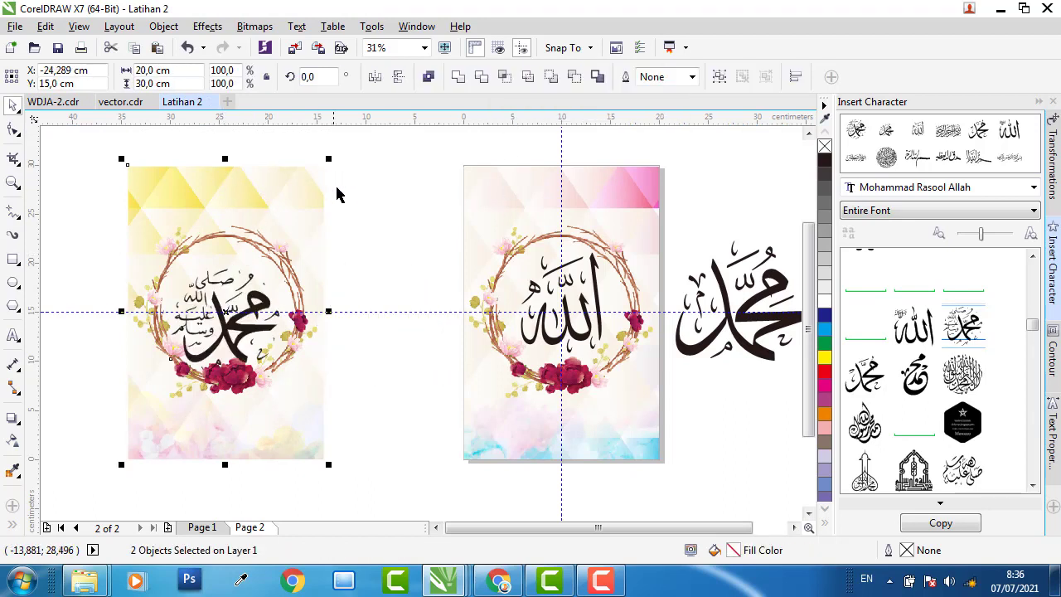
pyautogui.press('e')
pyautogui.click(389, 208)
pyautogui.click(218, 300)
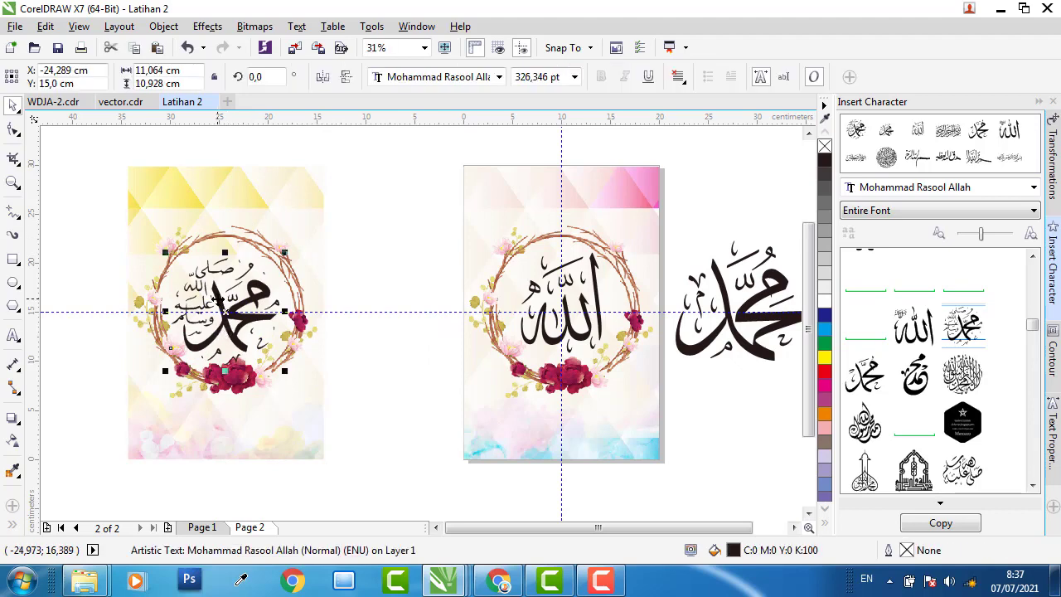
pyautogui.scroll(2, 217, 290)
pyautogui.moveTo(217, 290); pyautogui.dragTo(217, 273)
pyautogui.scroll(-2, 218, 272)
pyautogui.click(443, 277)
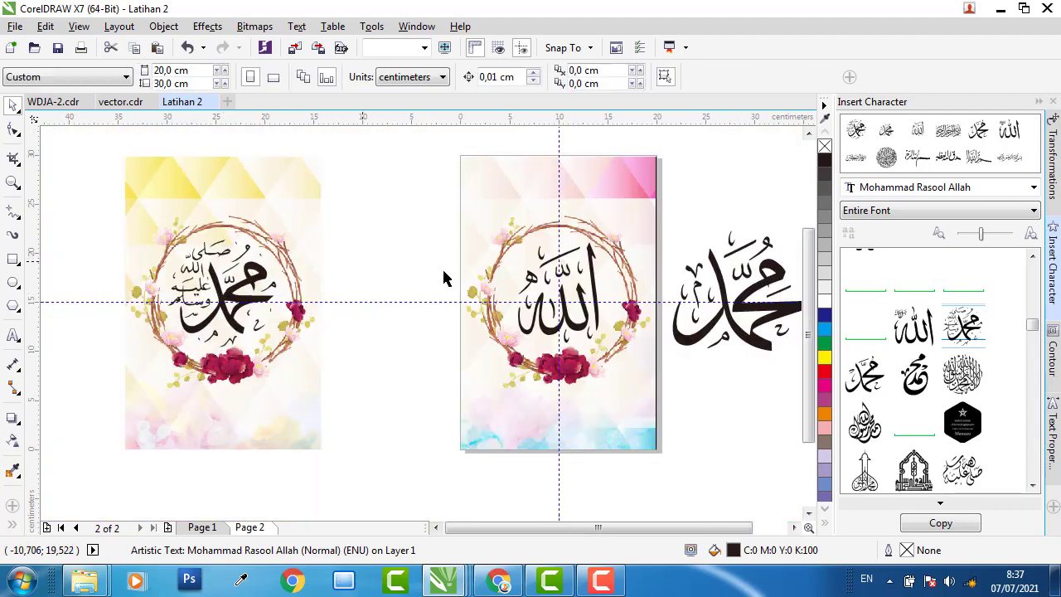
# Move the Allah calligraphy on the pink-cornered panel up about 0,2 cm within its wreath
pyautogui.click(569, 277)
pyautogui.scroll(2, 567, 274)
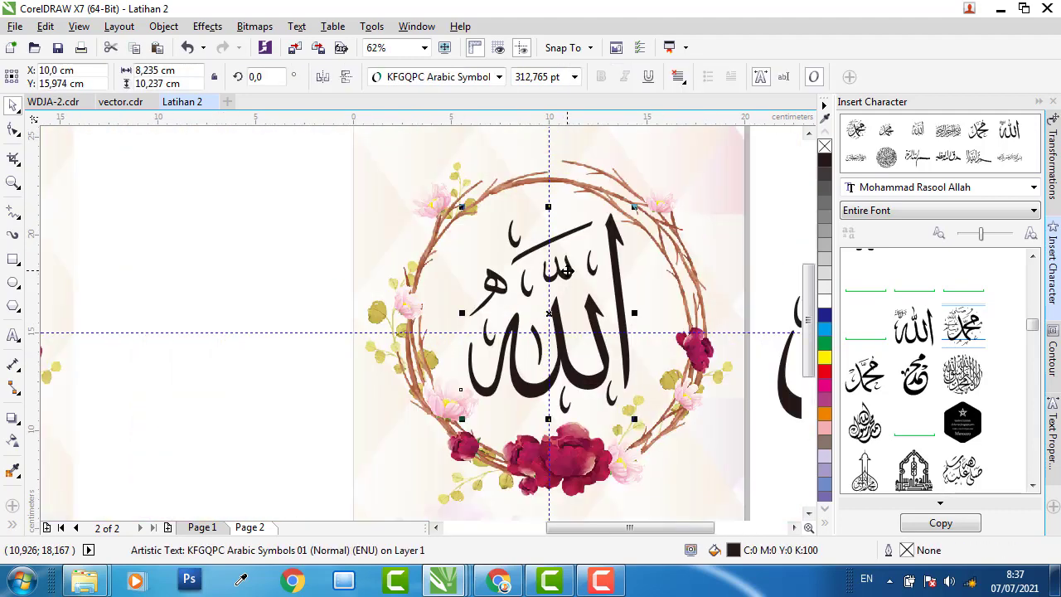
pyautogui.moveTo(567, 271); pyautogui.dragTo(567, 267)
pyautogui.scroll(-2, 543, 264)
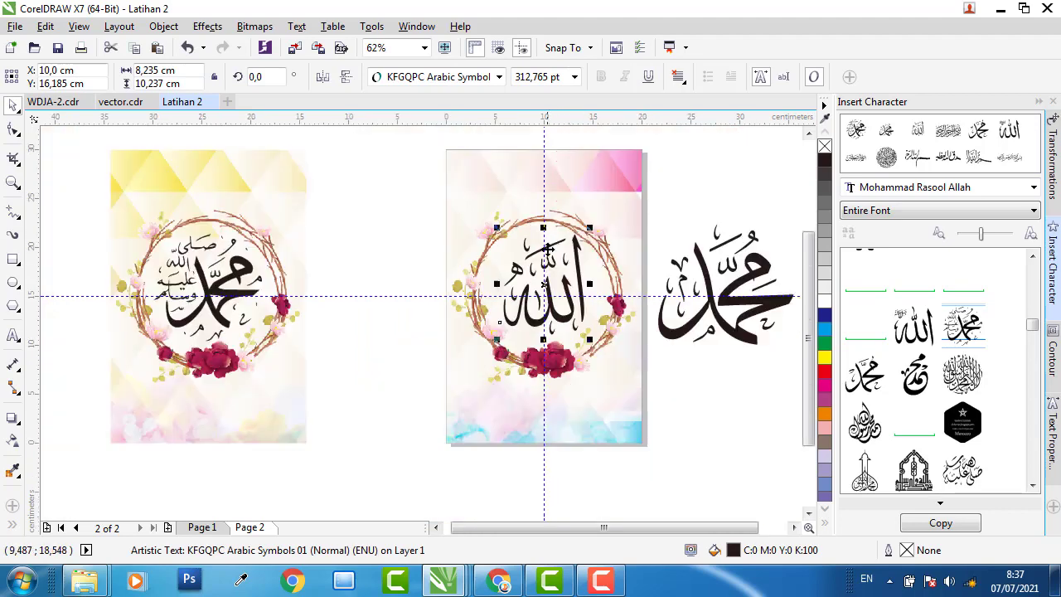
# Delete the spare Muhammad glyph beside the page
pyautogui.click(661, 184)
pyautogui.click(720, 269)
pyautogui.press('Delete')
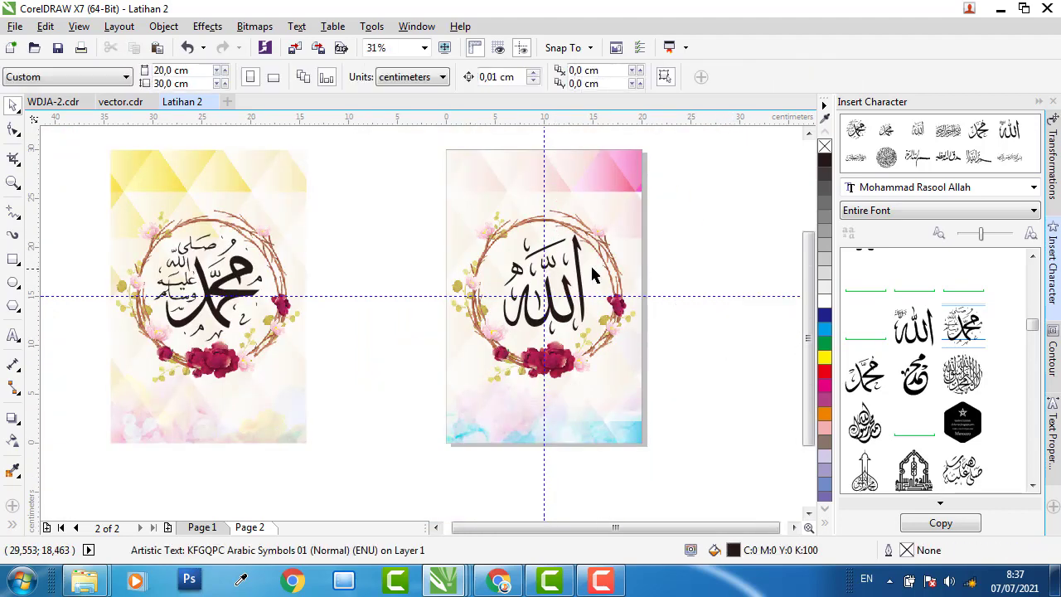
# Group the pink-cornered panel together with its wreath and Allah calligraphy
pyautogui.scroll(-2, 355, 237)
pyautogui.moveTo(363, 157); pyautogui.dragTo(587, 395)
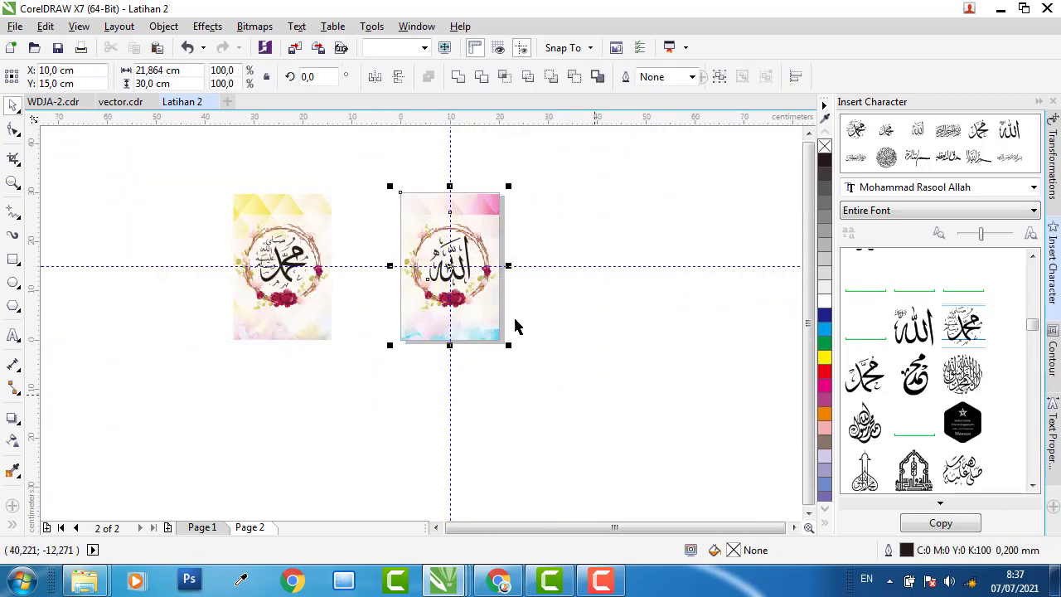
pyautogui.rightClick(490, 246)
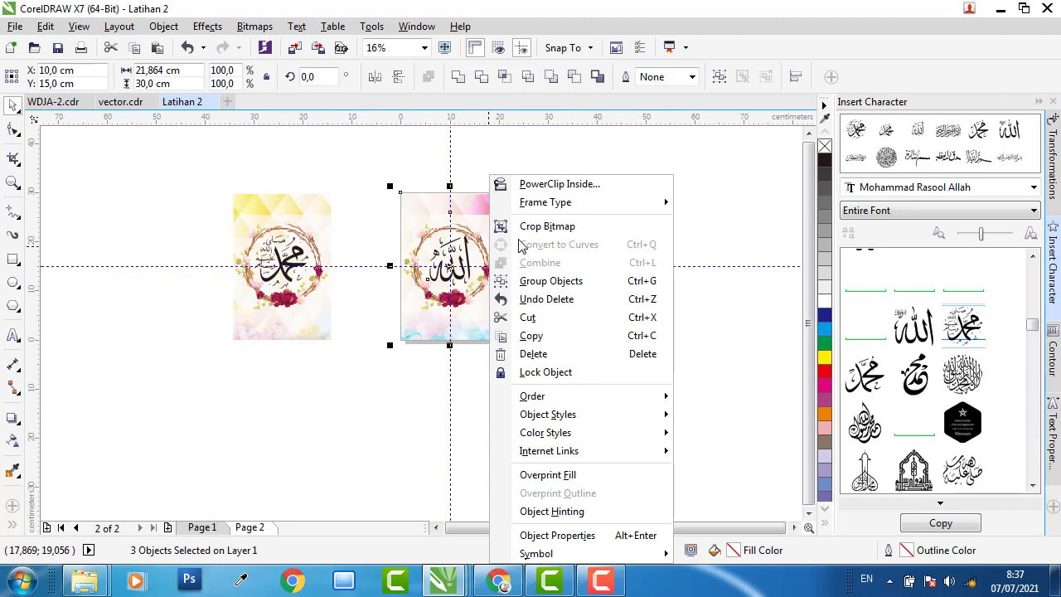
pyautogui.click(546, 282)
pyautogui.click(297, 450)
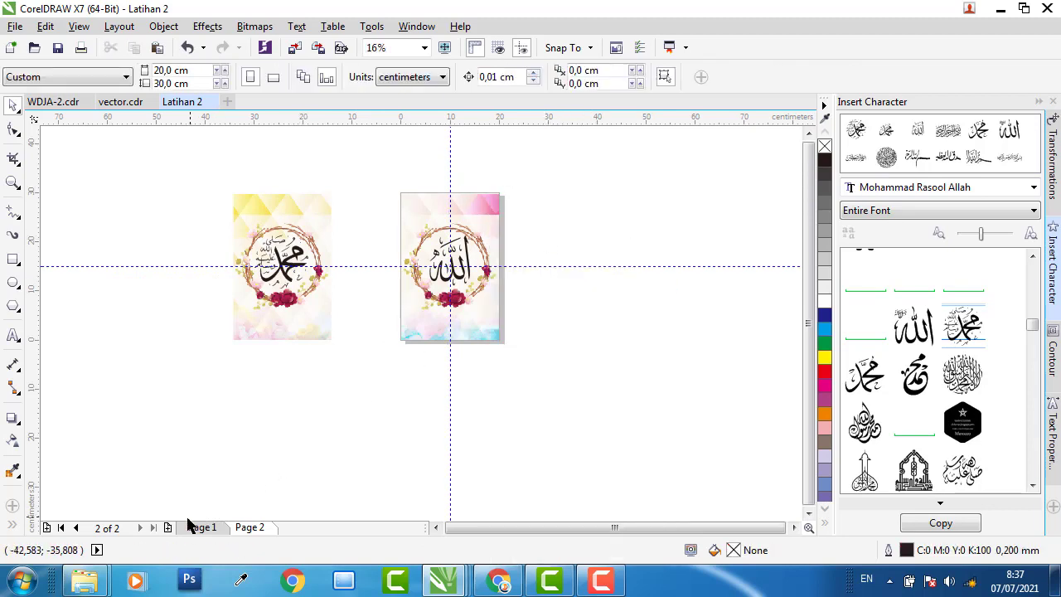
# Add a third page after Page 2 and set its width to 20 cm
pyautogui.click(168, 528)
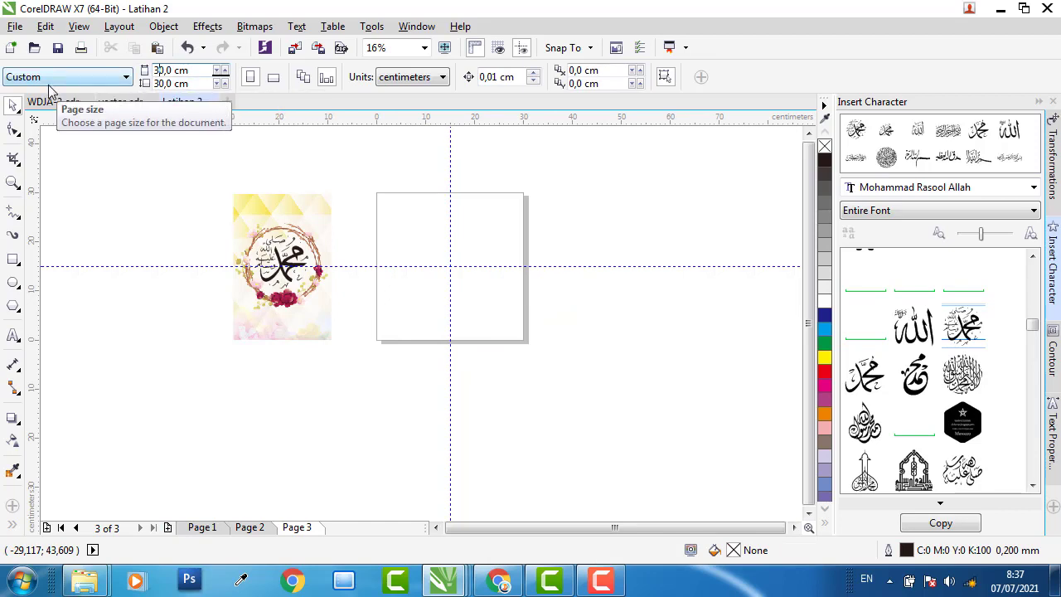
pyautogui.press('BackSpace')
pyautogui.write('2')
pyautogui.press('Return')
# Group the yellow-topped panel with its wreath and Muhammad calligraphy, and center the group on page 3
pyautogui.scroll(2, 216, 191)
pyautogui.click(141, 233)
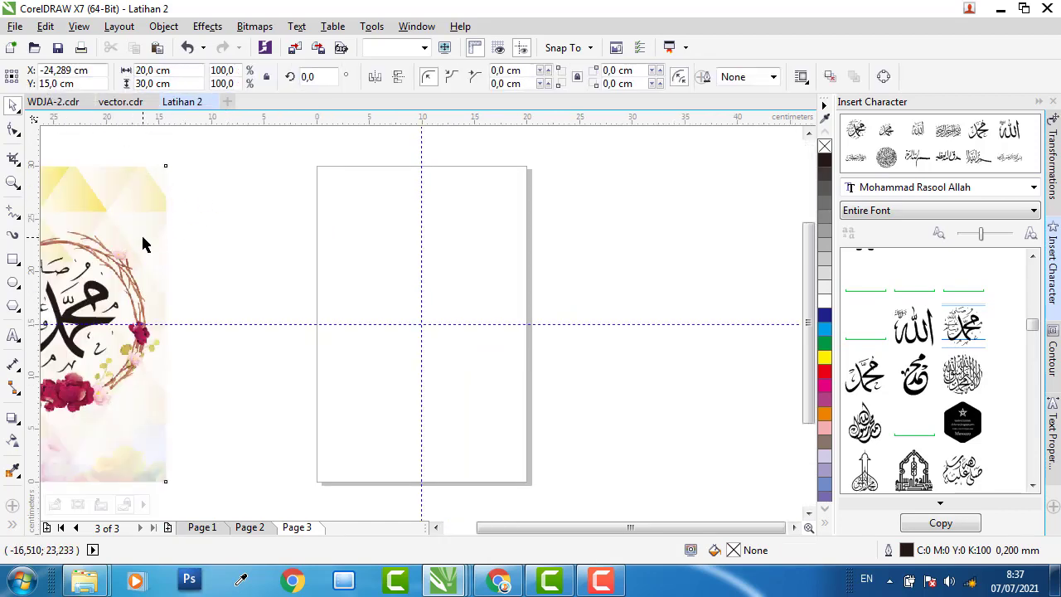
pyautogui.scroll(-2, 286, 240)
pyautogui.moveTo(51, 422); pyautogui.dragTo(450, 156)
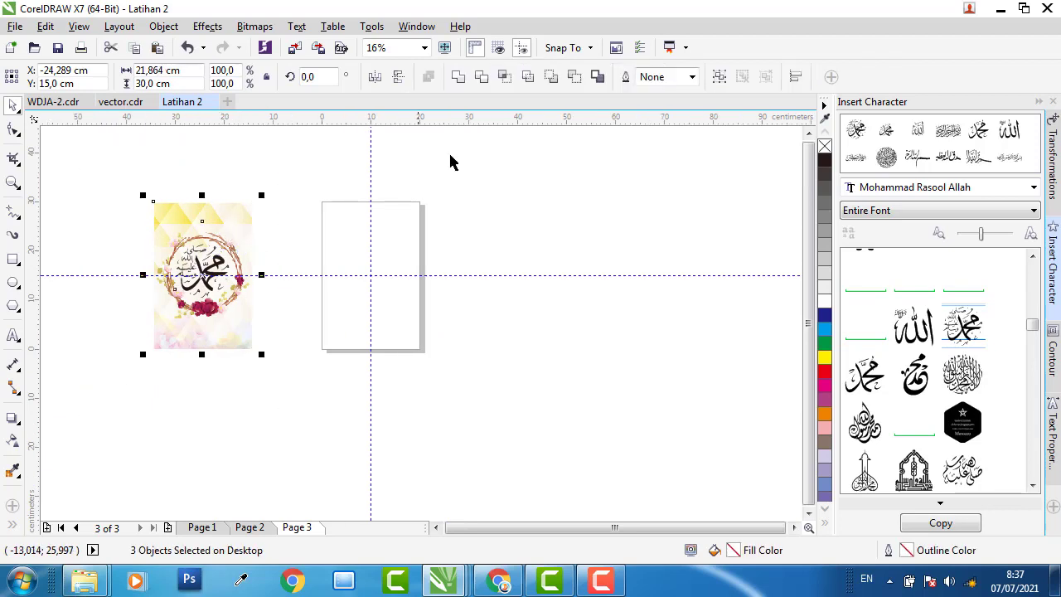
pyautogui.hotkey('ctrl', 'g')
pyautogui.press('p')
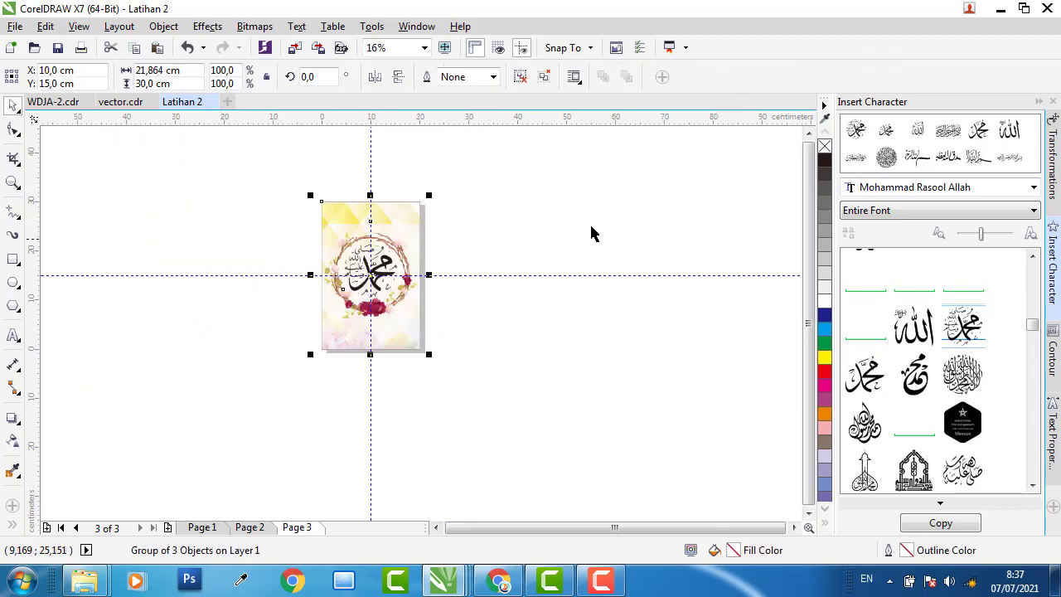
pyautogui.click(249, 479)
# Review the clock on page 1 and the calligraphy panels on pages 2 and 3
pyautogui.click(212, 528)
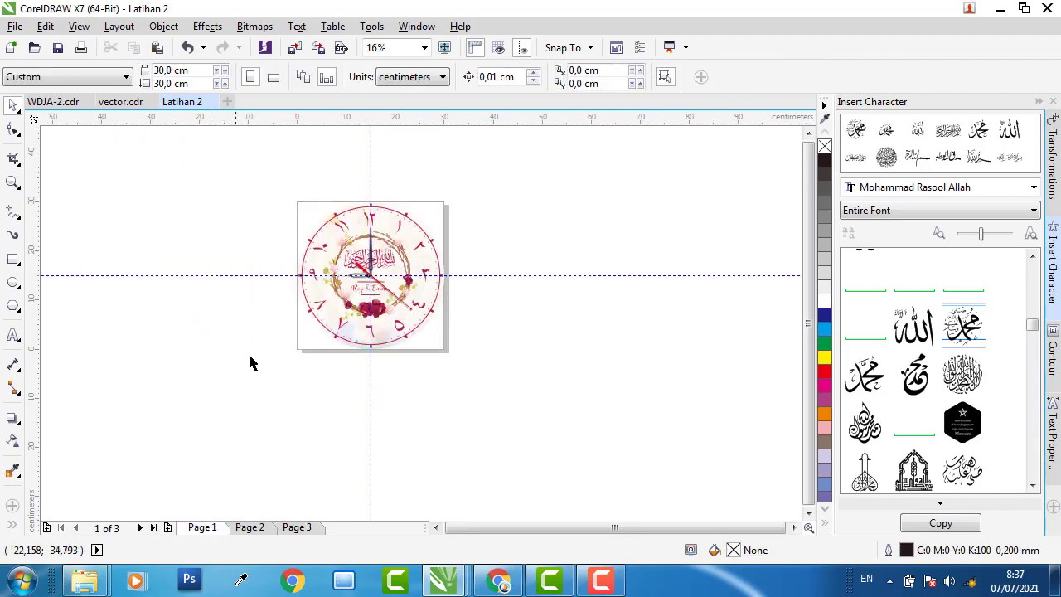
pyautogui.scroll(3, 362, 271)
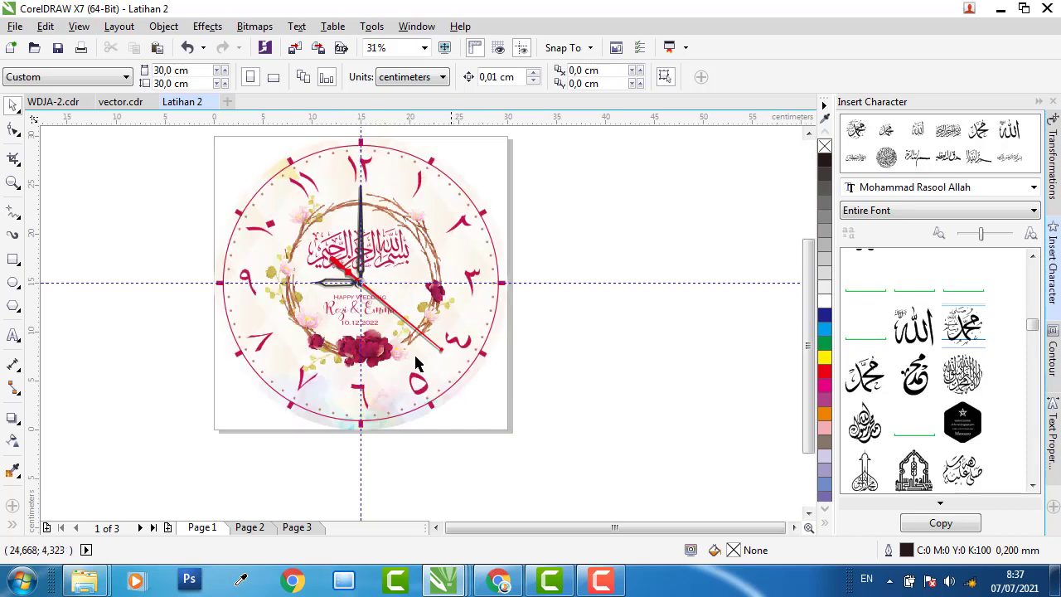
pyautogui.click(247, 529)
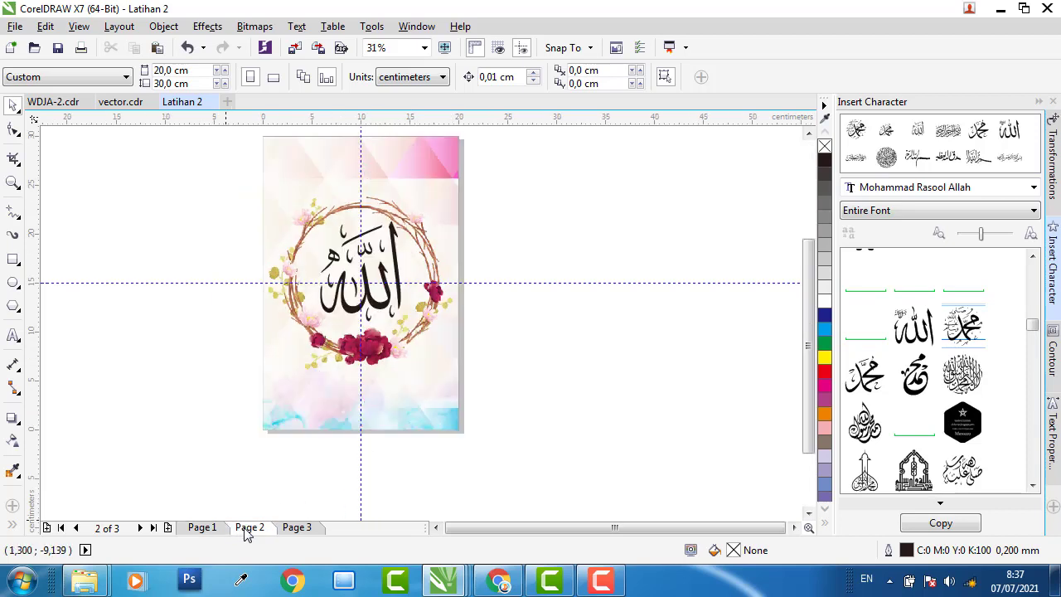
pyautogui.click(294, 527)
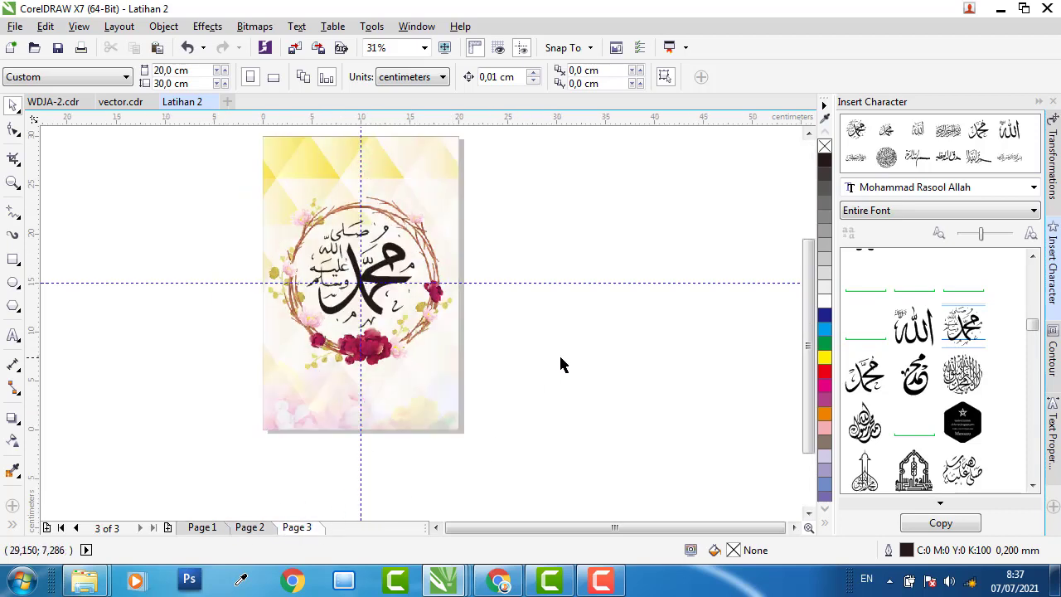
pyautogui.scroll(-2, 564, 358)
pyautogui.scroll(2, 569, 341)
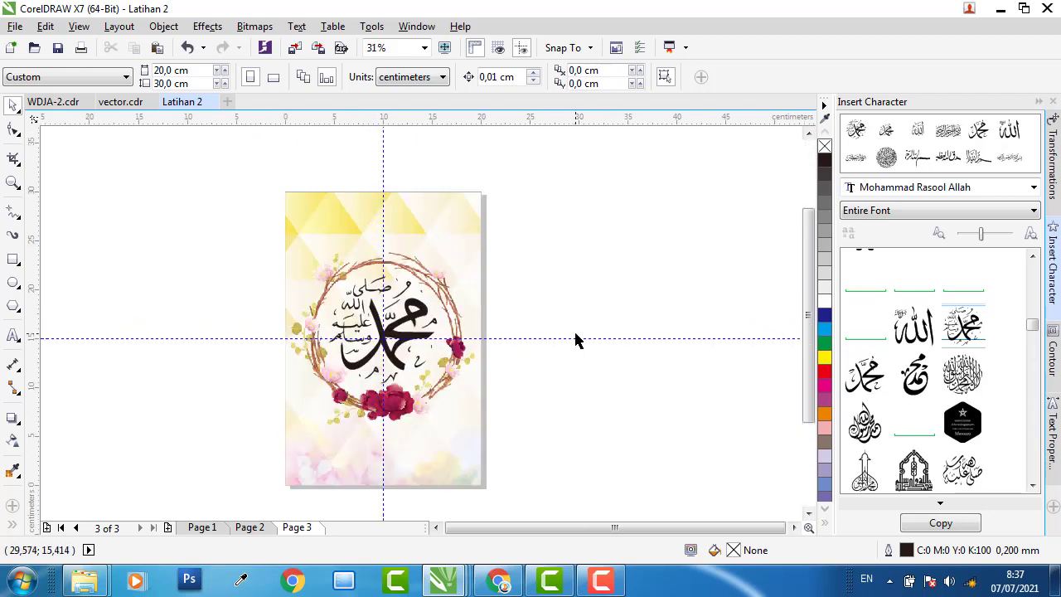
# Delete the horizontal and vertical guidelines crossing at the page center
pyautogui.click(576, 338)
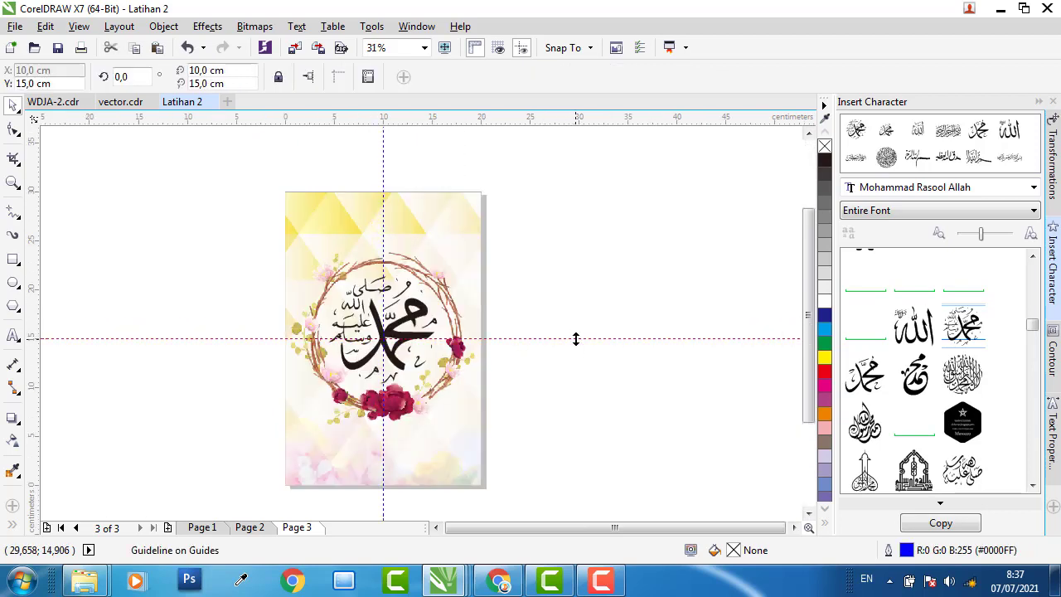
pyautogui.press('Delete')
pyautogui.click(383, 161)
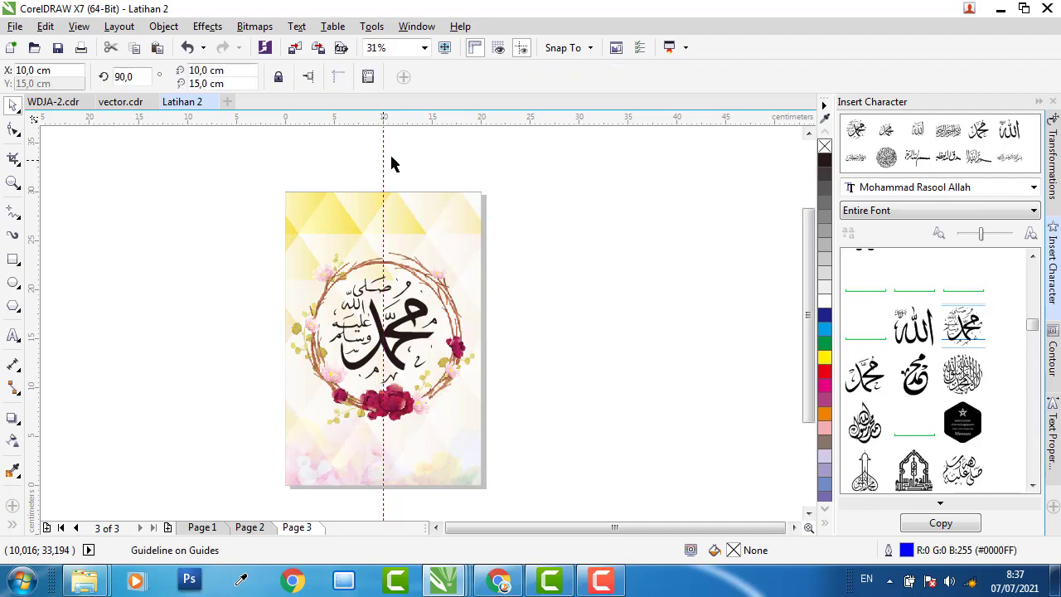
pyautogui.press('Delete')
# Return to the clock on page 1 and save the drawing to the Desktop as Latihan 2 in CDR format, Version 17.0
pyautogui.click(211, 527)
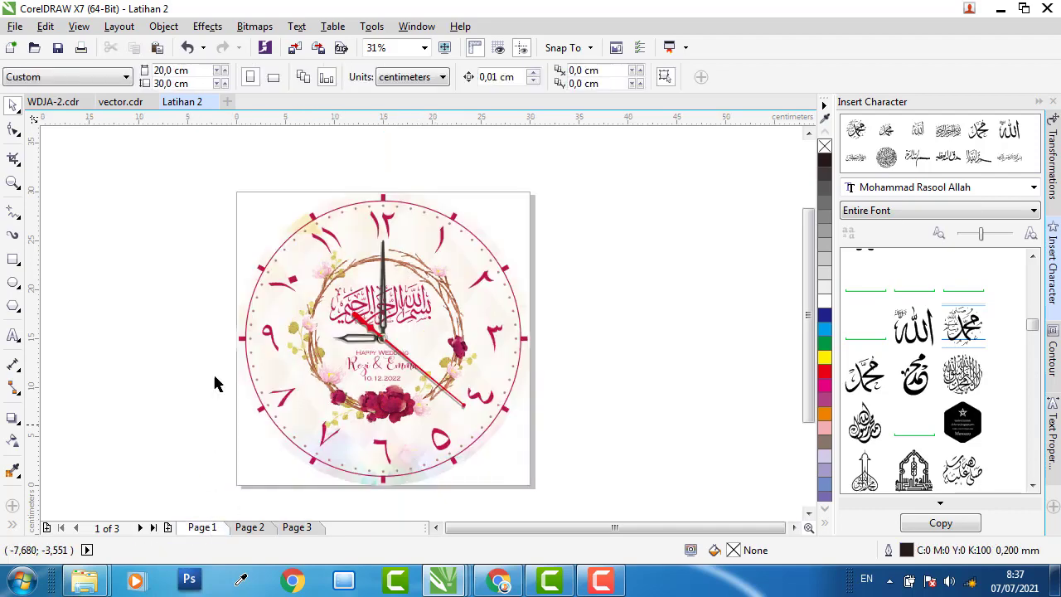
pyautogui.click(15, 25)
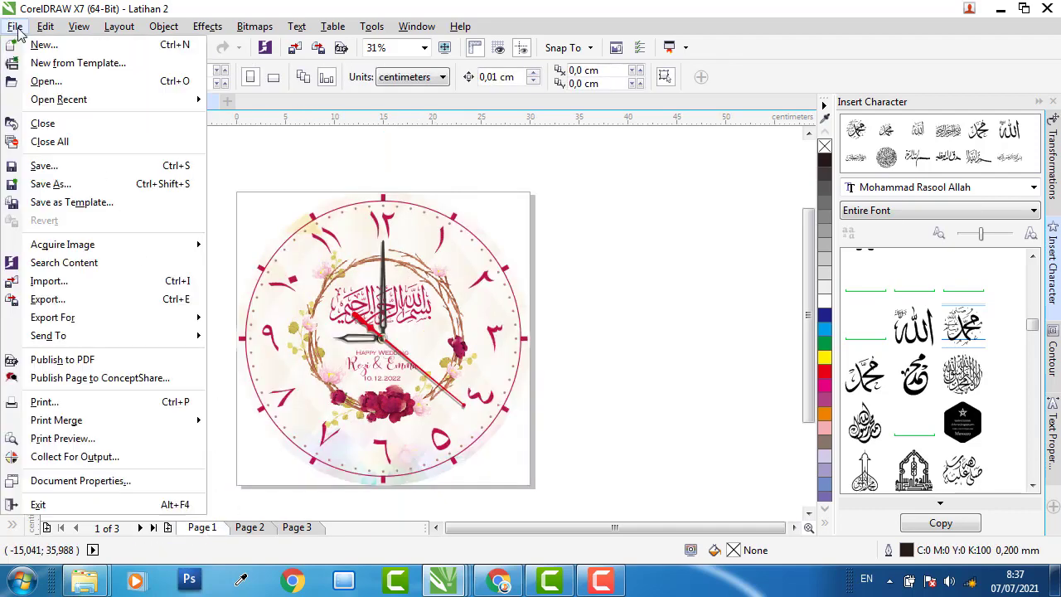
pyautogui.click(80, 184)
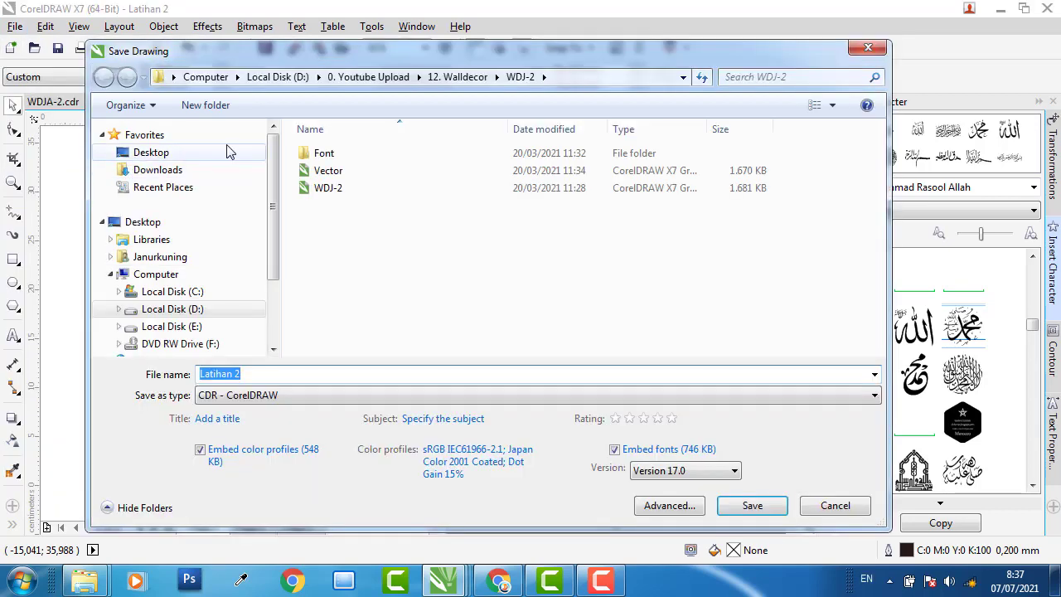
pyautogui.click(223, 153)
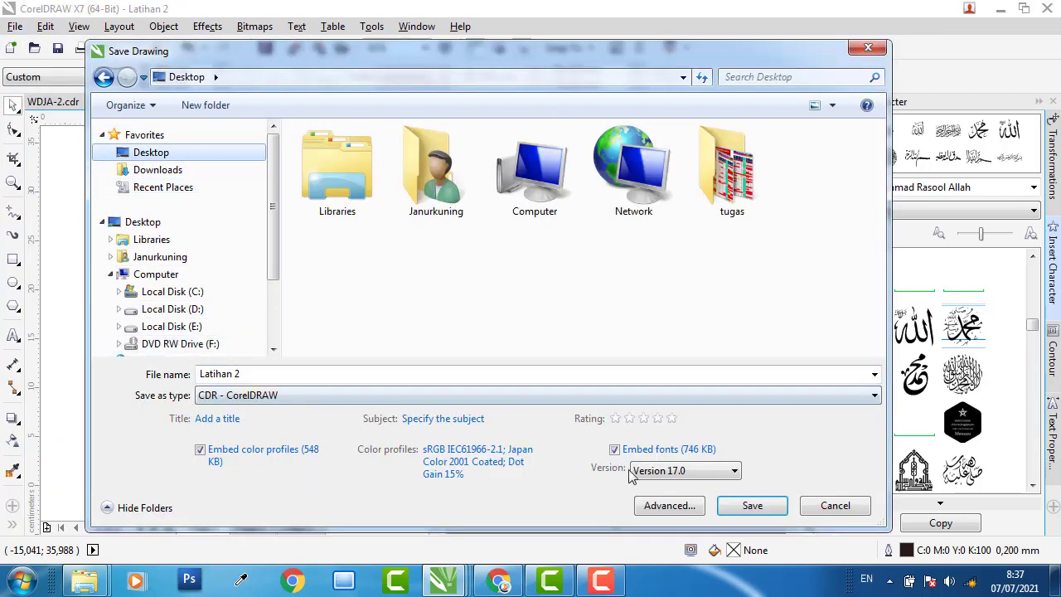
pyautogui.click(753, 507)
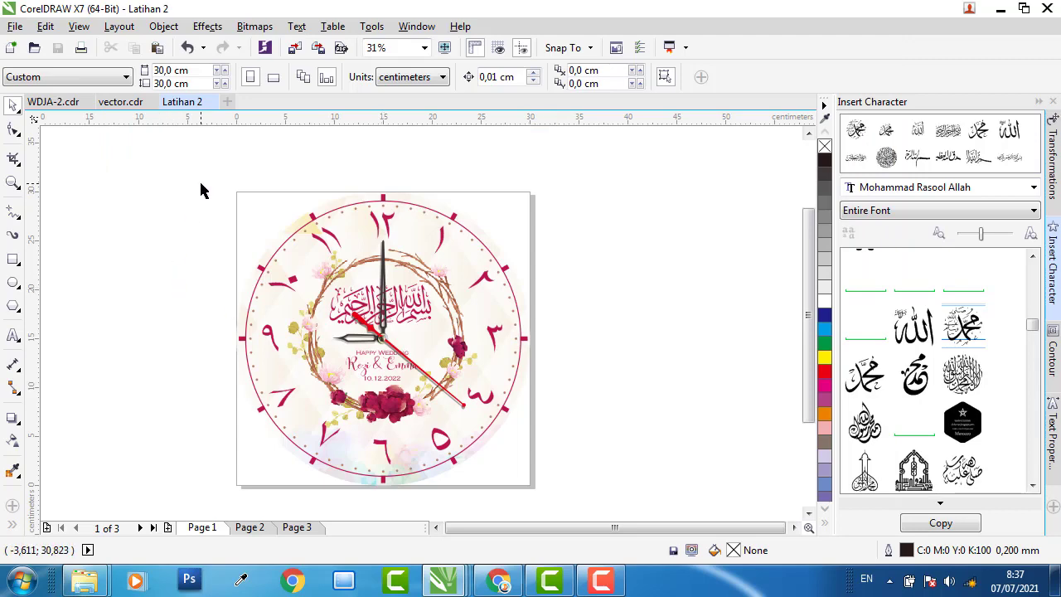
# Start exporting the clock on page 1 to the Desktop as a JPEG bitmap named 1
pyautogui.click(320, 48)
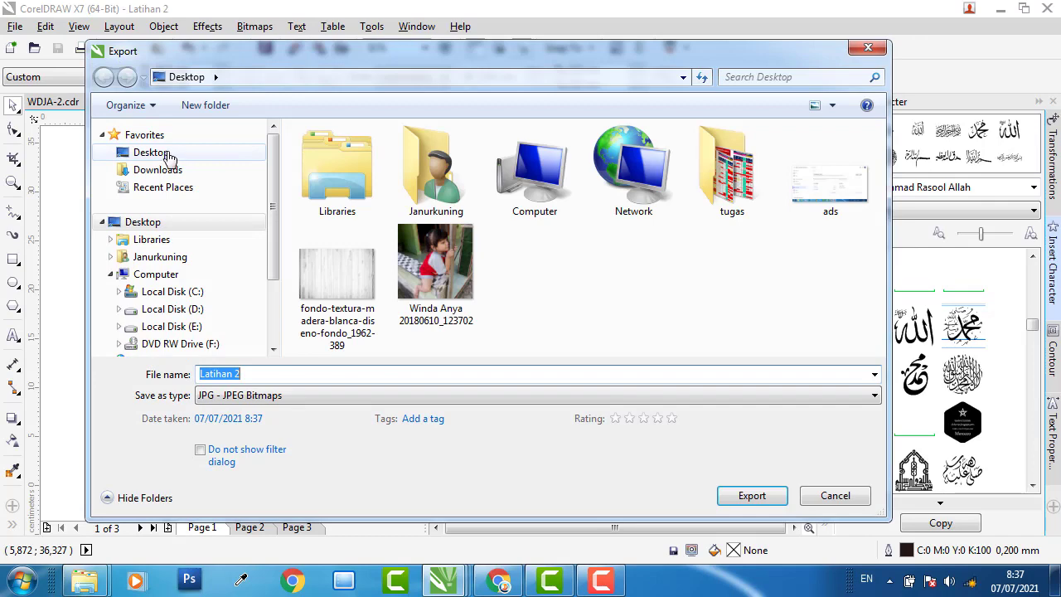
pyautogui.click(168, 155)
pyautogui.click(266, 372)
pyautogui.write('1')
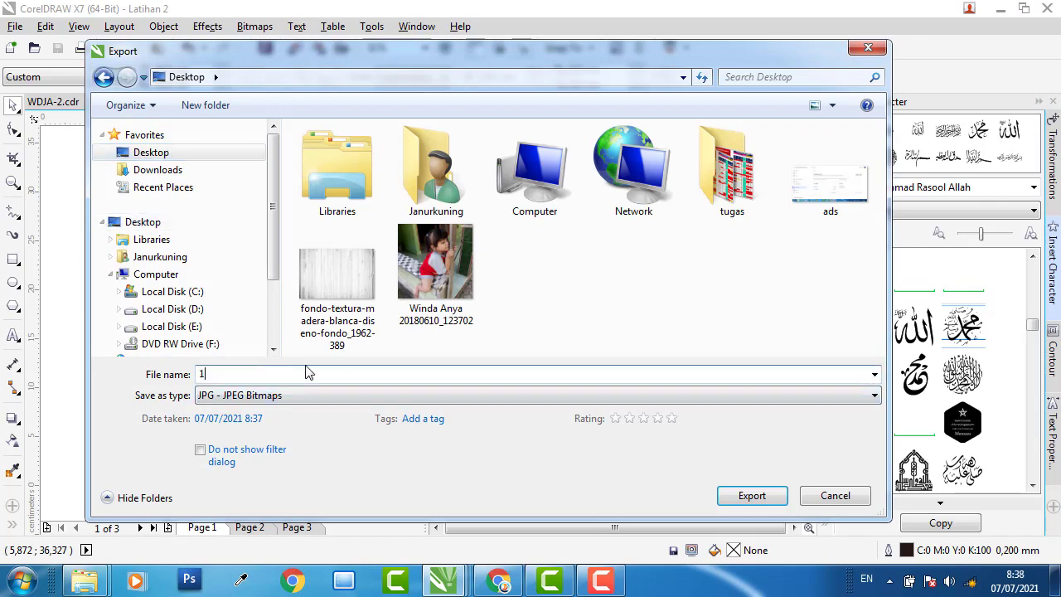
pyautogui.click(733, 398)
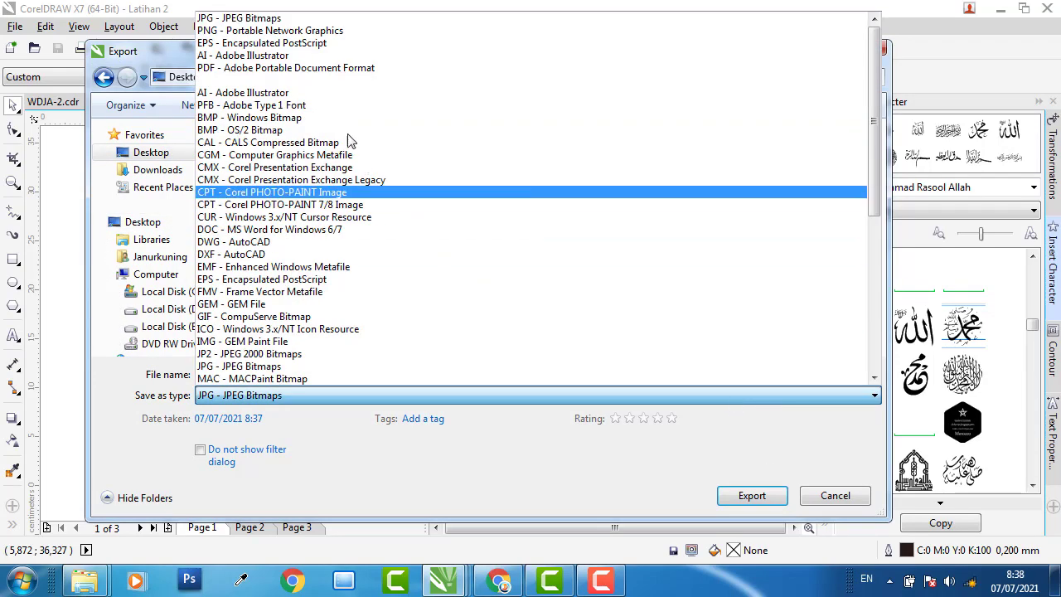
pyautogui.click(368, 20)
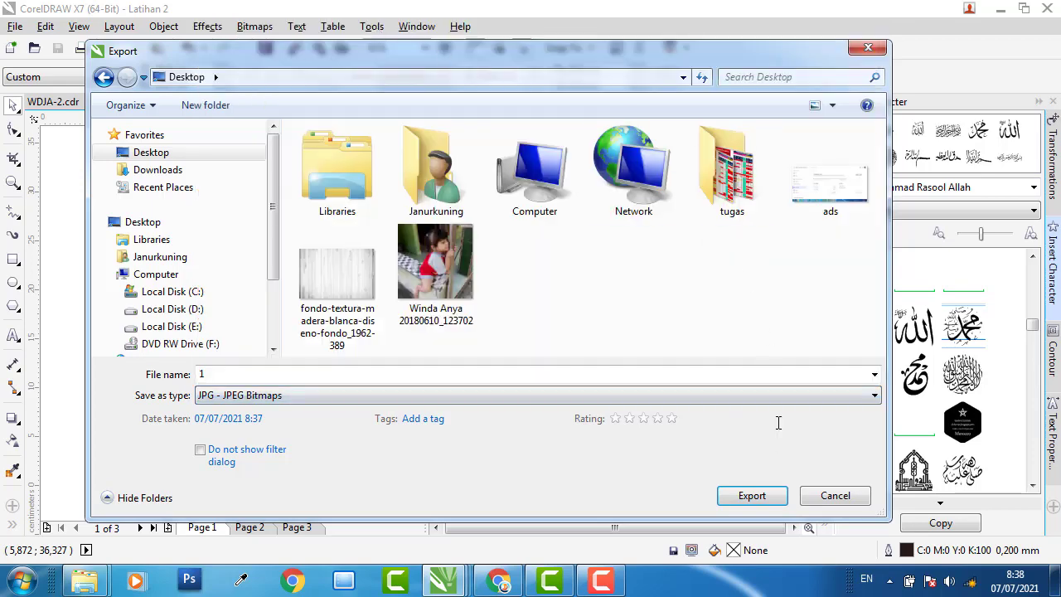
pyautogui.click(765, 496)
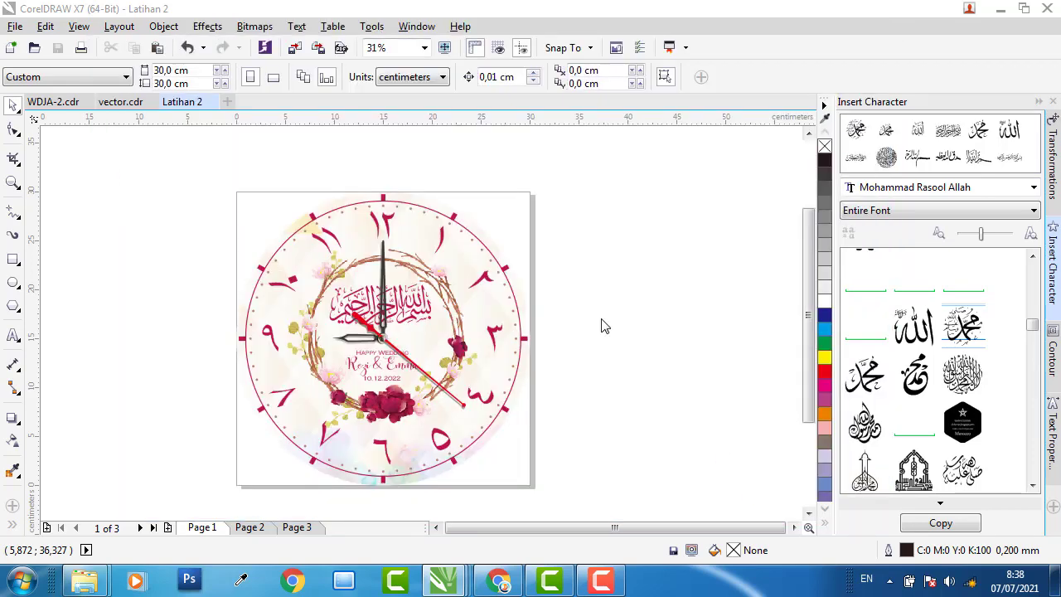
# Complete the clock's JPEG export in CMYK Color (32-bit) mode, and go to page 2
pyautogui.moveTo(83, 576)
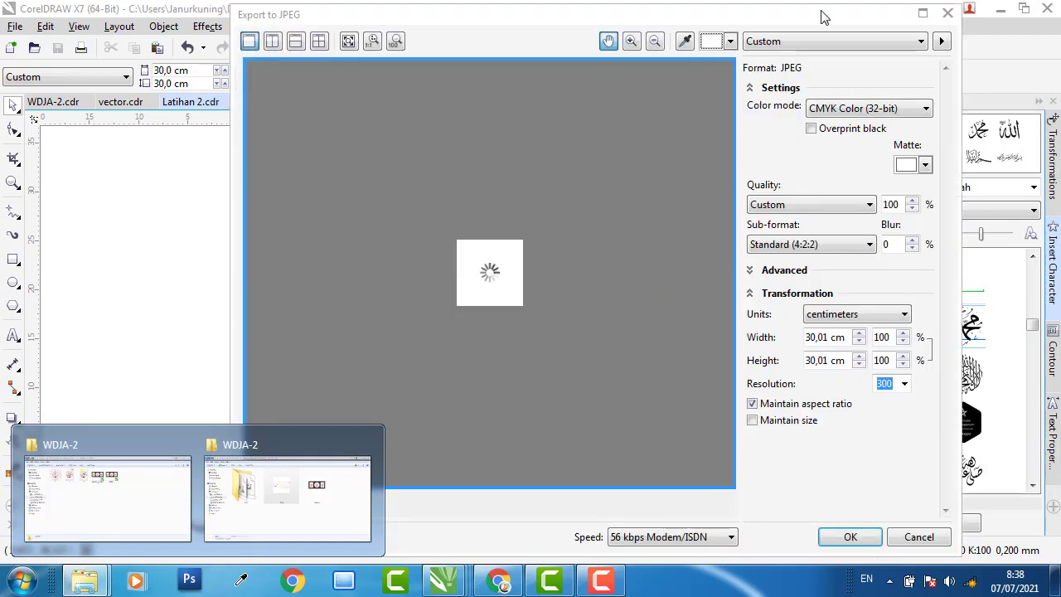
pyautogui.click(840, 110)
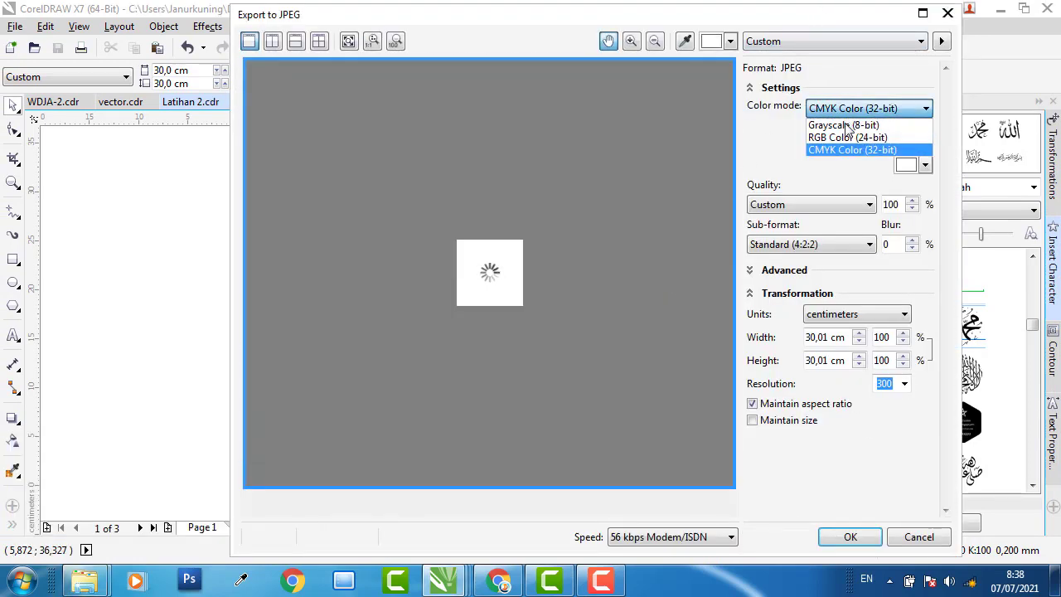
pyautogui.click(839, 146)
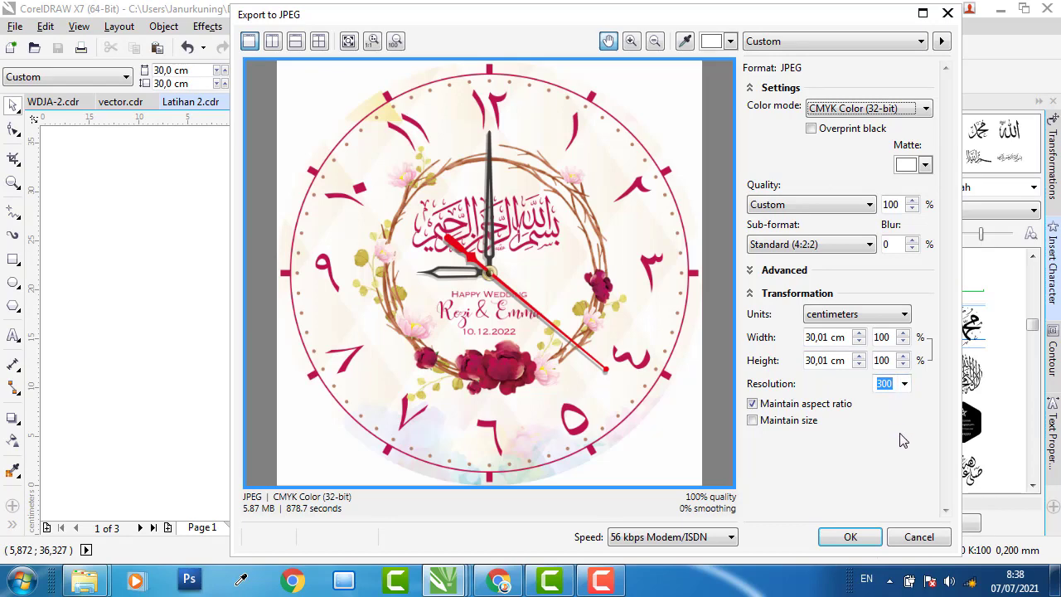
pyautogui.click(849, 541)
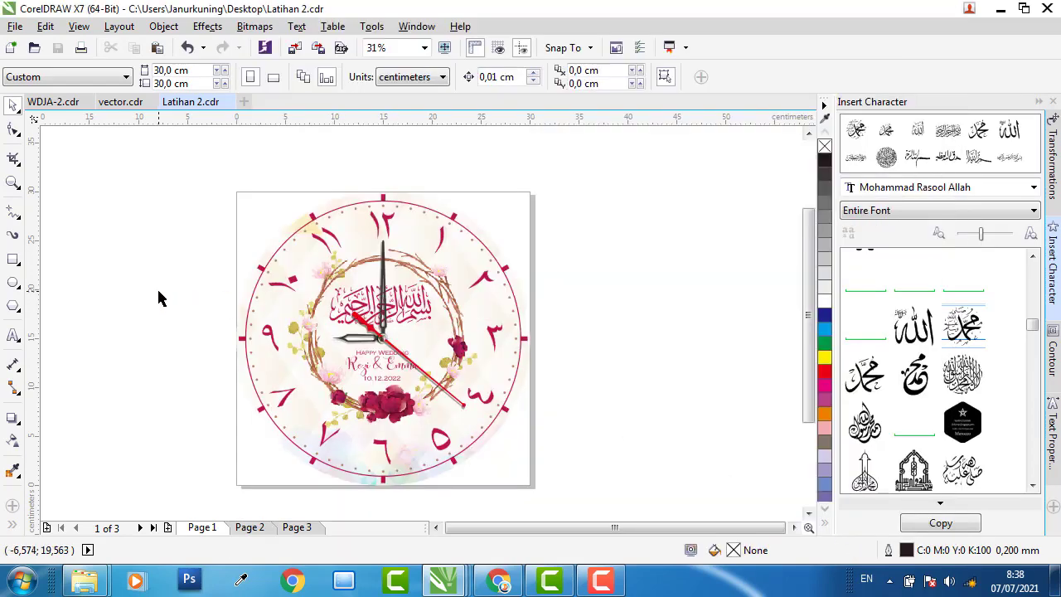
pyautogui.click(250, 527)
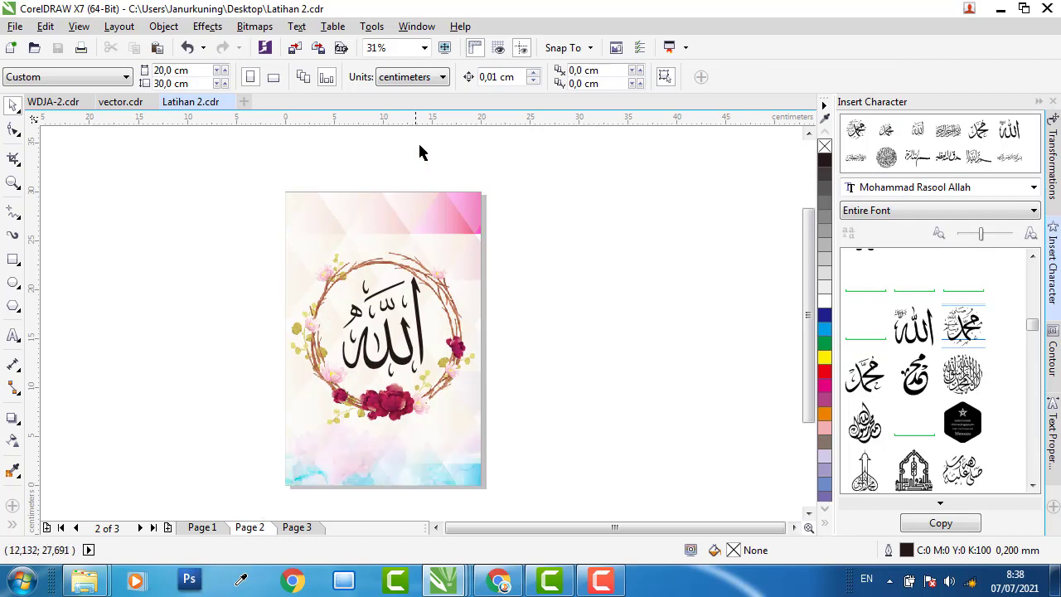
pyautogui.click(318, 47)
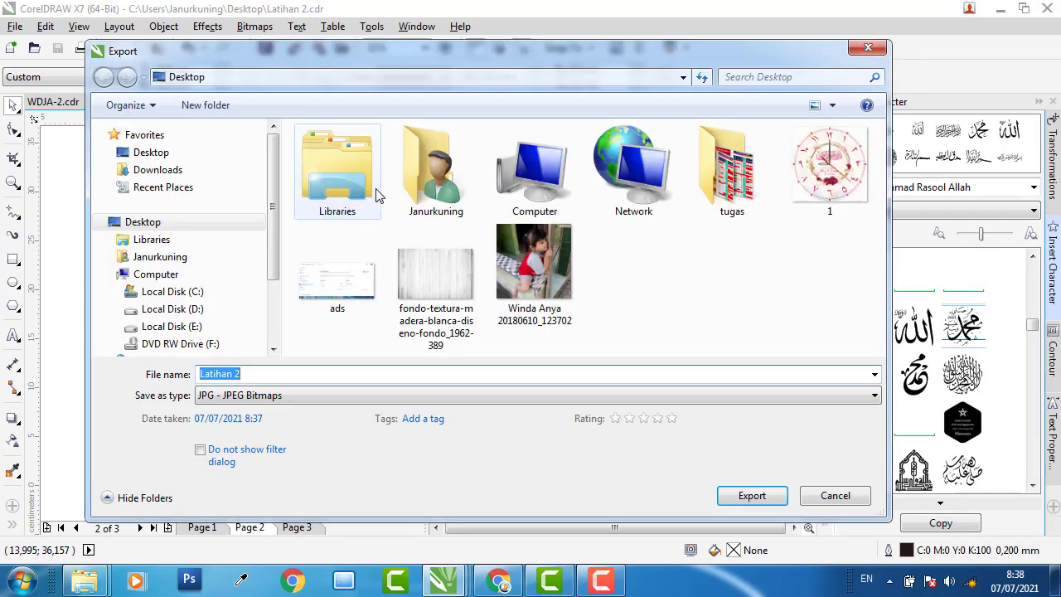
pyautogui.click(246, 373)
pyautogui.moveTo(254, 373); pyautogui.dragTo(129, 373)
pyautogui.write('2')
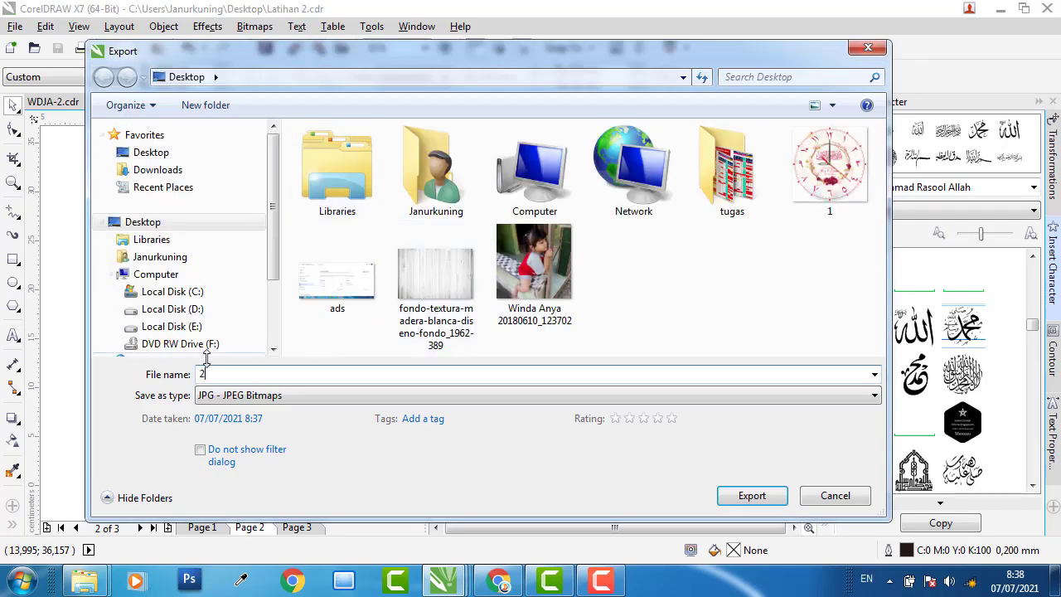
pyautogui.click(752, 496)
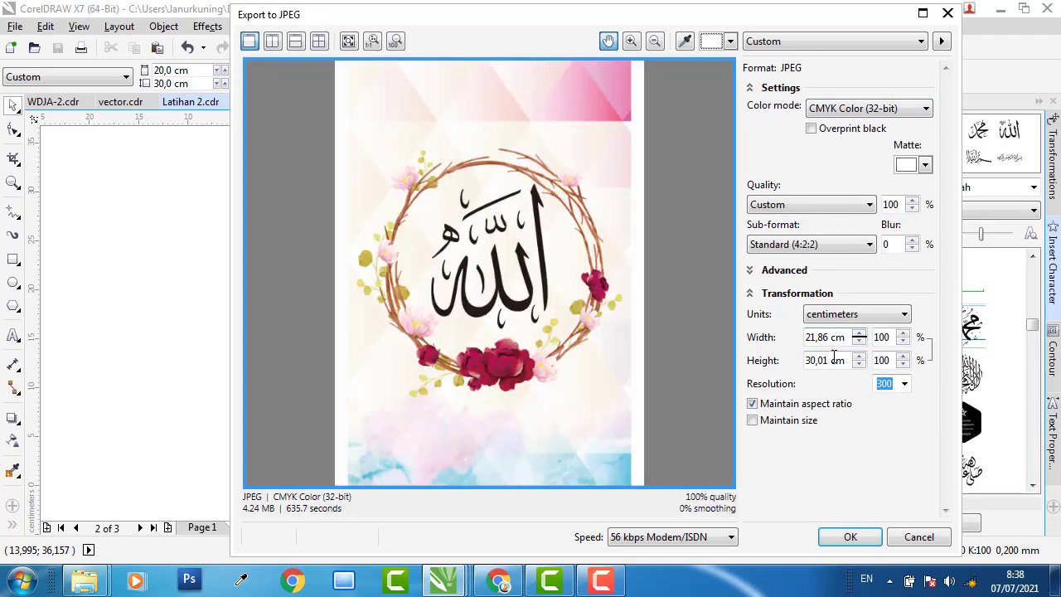
pyautogui.click(947, 13)
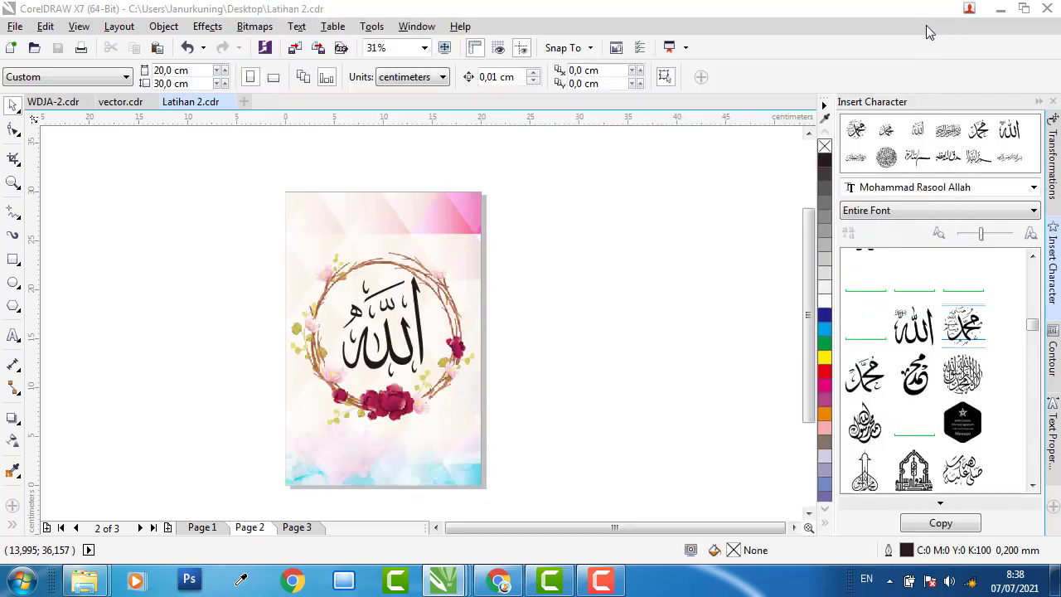
# Ungroup the Allah panel on page 2 and PowerClip its floral wreath inside the panel background
pyautogui.moveTo(559, 164); pyautogui.dragTo(218, 500)
pyautogui.click(253, 328)
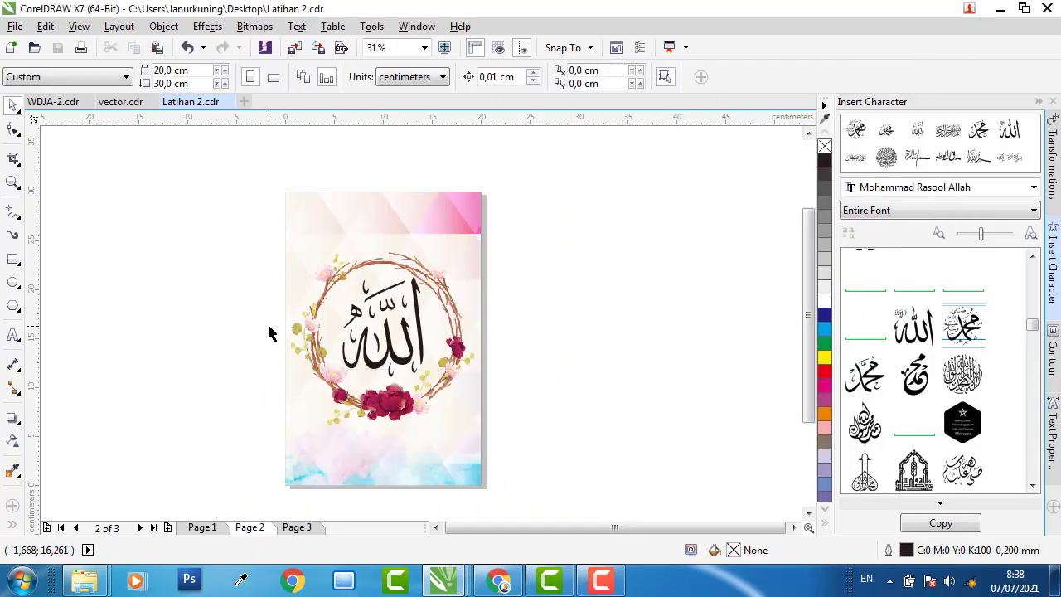
pyautogui.click(279, 341)
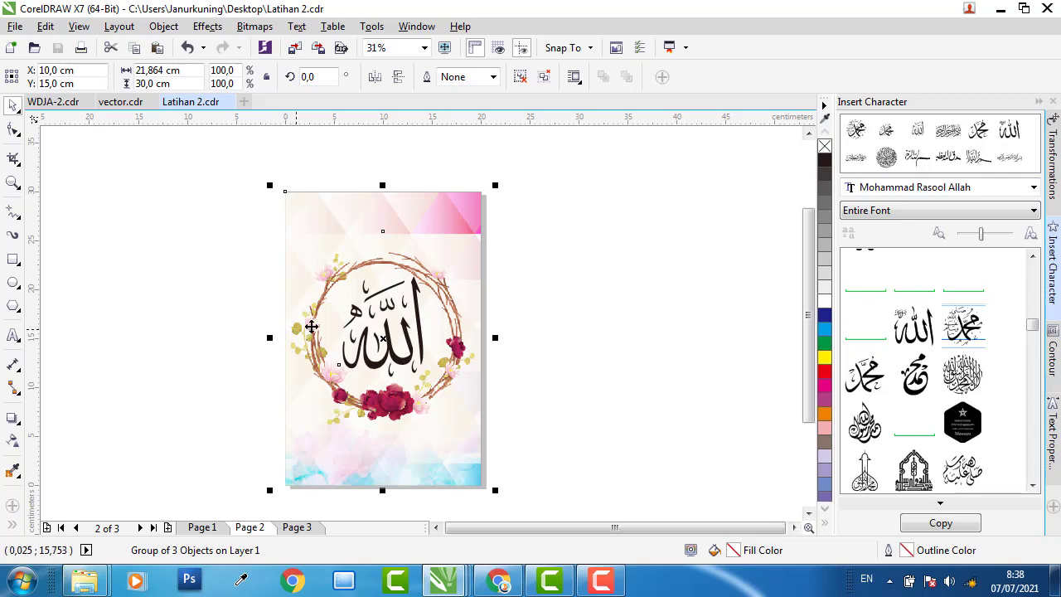
pyautogui.click(520, 77)
pyautogui.click(458, 328)
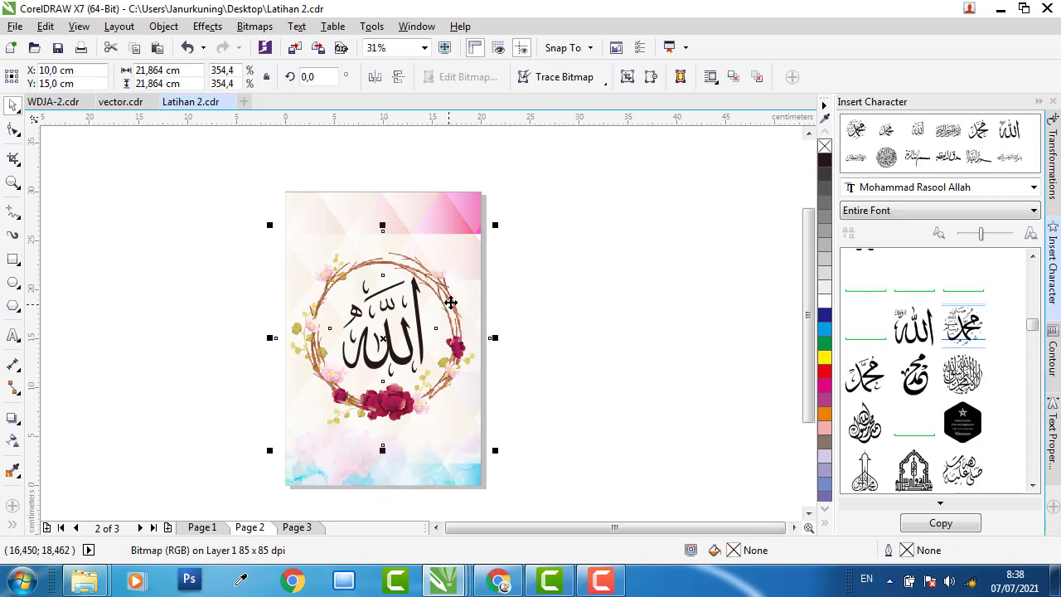
pyautogui.rightClick(450, 301)
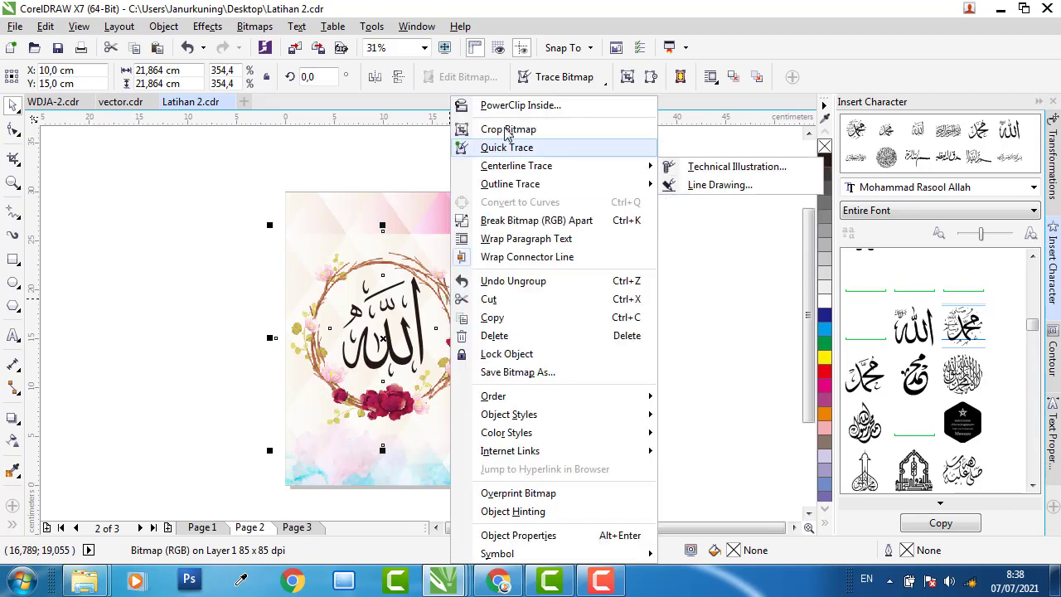
pyautogui.click(479, 157)
pyautogui.click(284, 199)
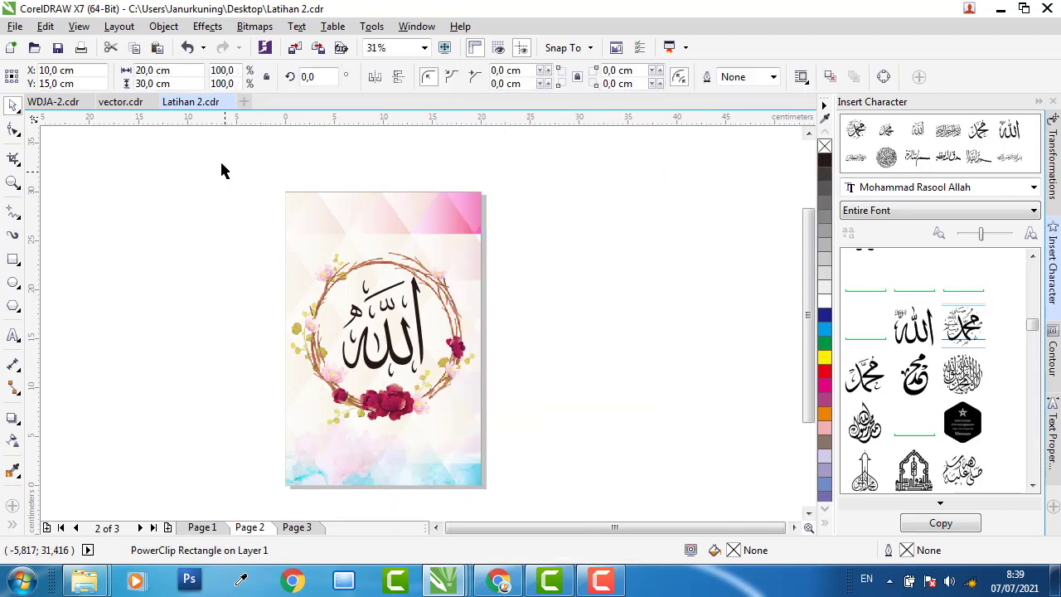
# Group the clipped panel with the Allah calligraphy and export page 2 to the Desktop as a JPG named 2
pyautogui.moveTo(220, 159); pyautogui.dragTo(547, 504)
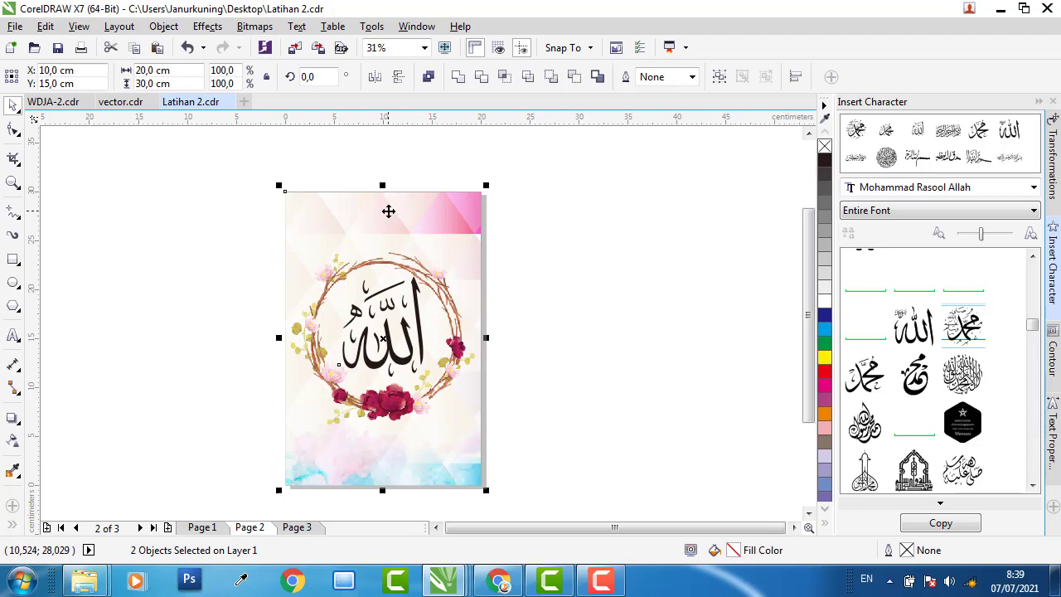
pyautogui.click(721, 76)
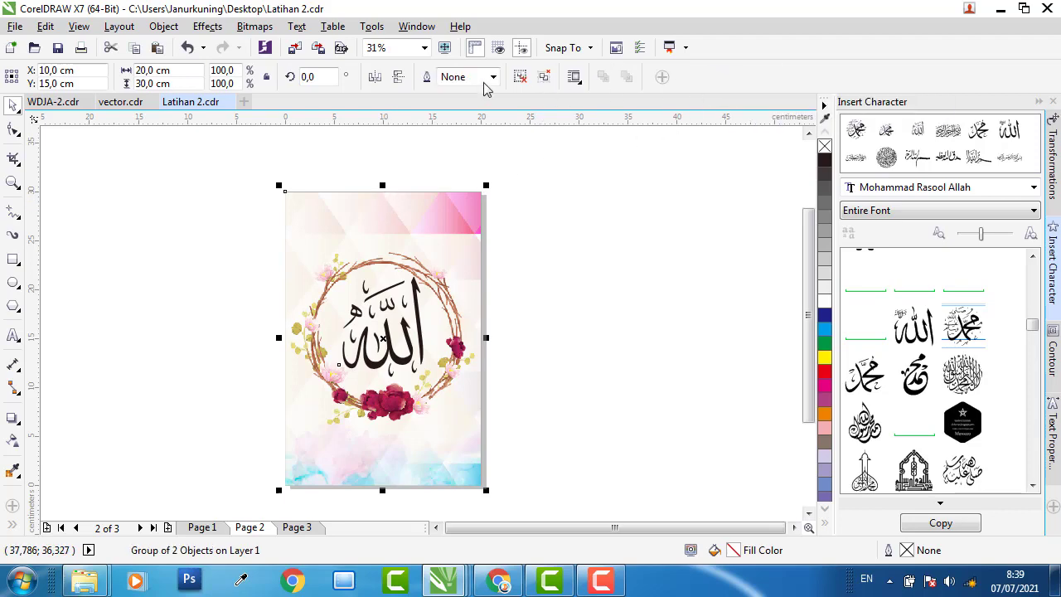
pyautogui.click(320, 48)
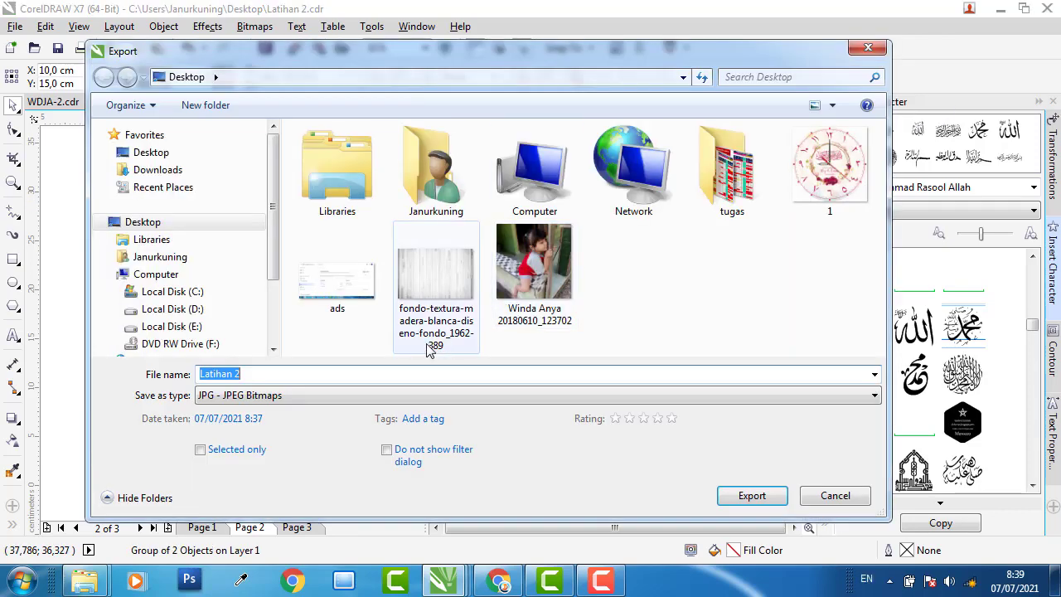
pyautogui.write('2')
pyautogui.click(735, 495)
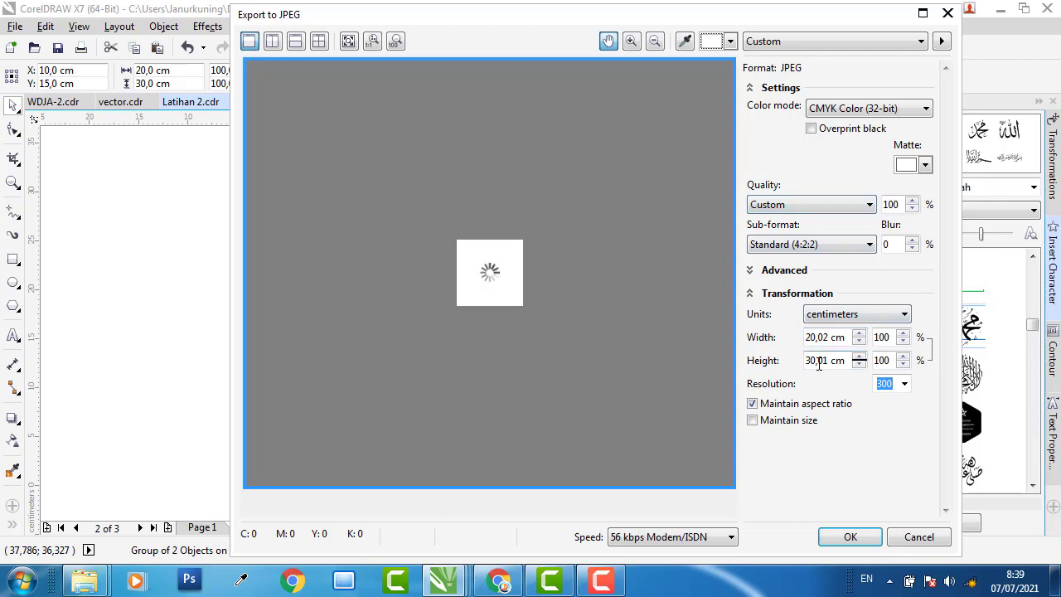
pyautogui.click(877, 532)
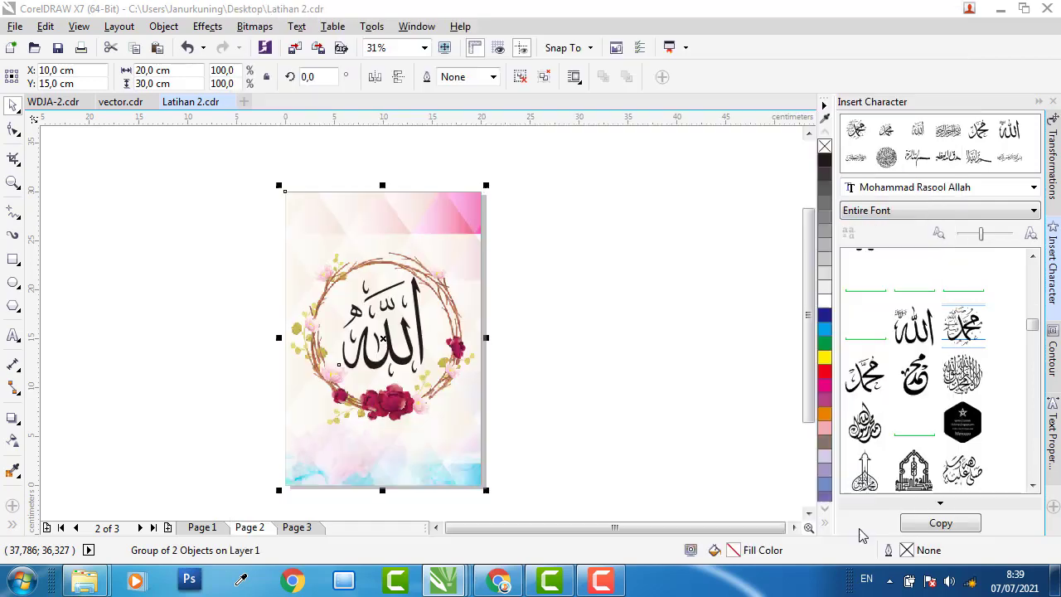
# Ungroup the Muhammad panel on page 3 and PowerClip its floral wreath inside the yellow-topped background
pyautogui.click(296, 527)
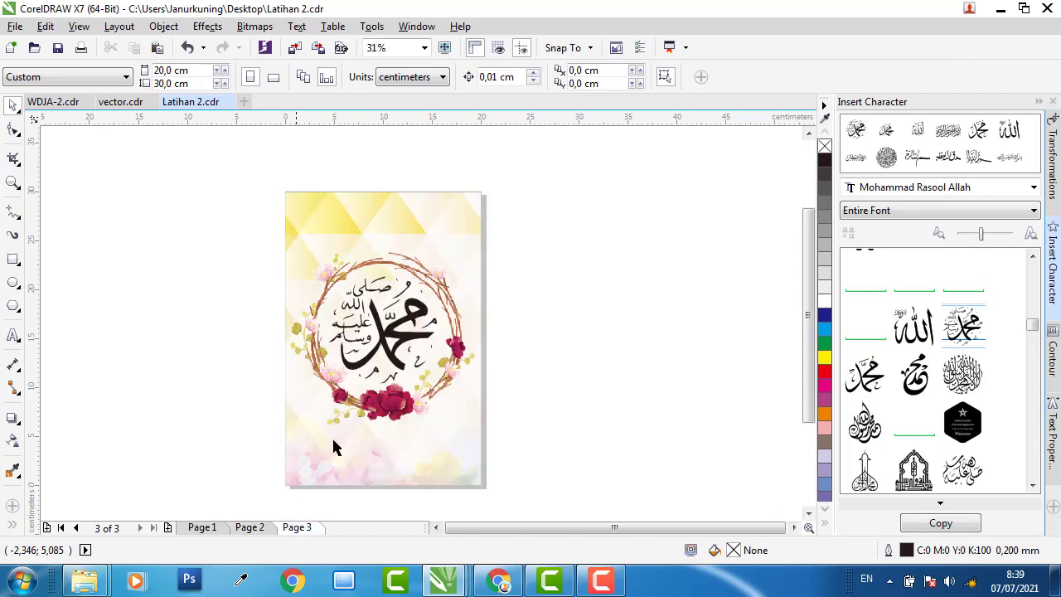
pyautogui.click(412, 252)
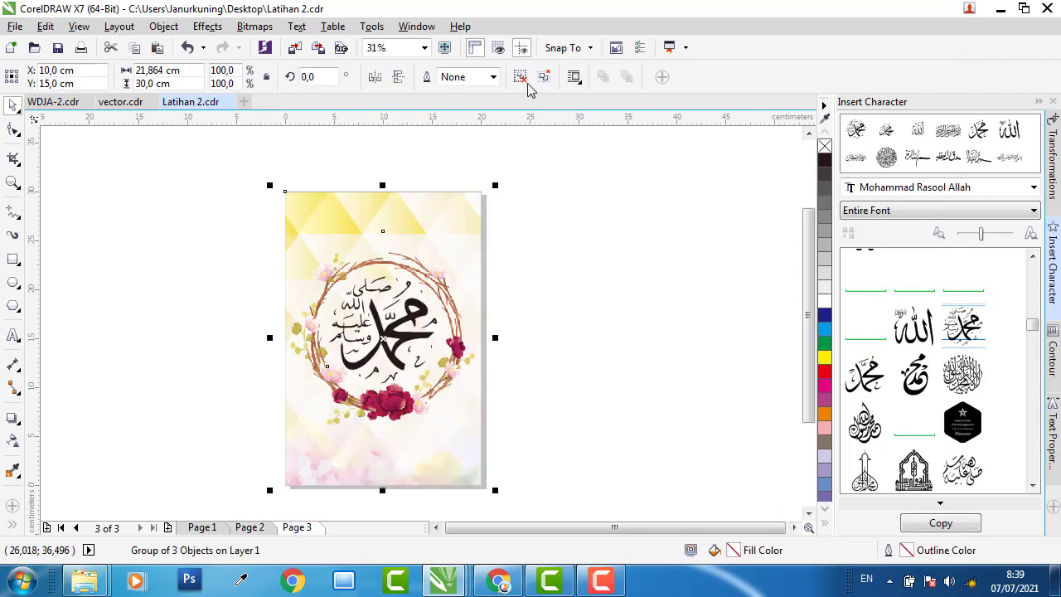
pyautogui.press('Escape')
pyautogui.click(448, 310)
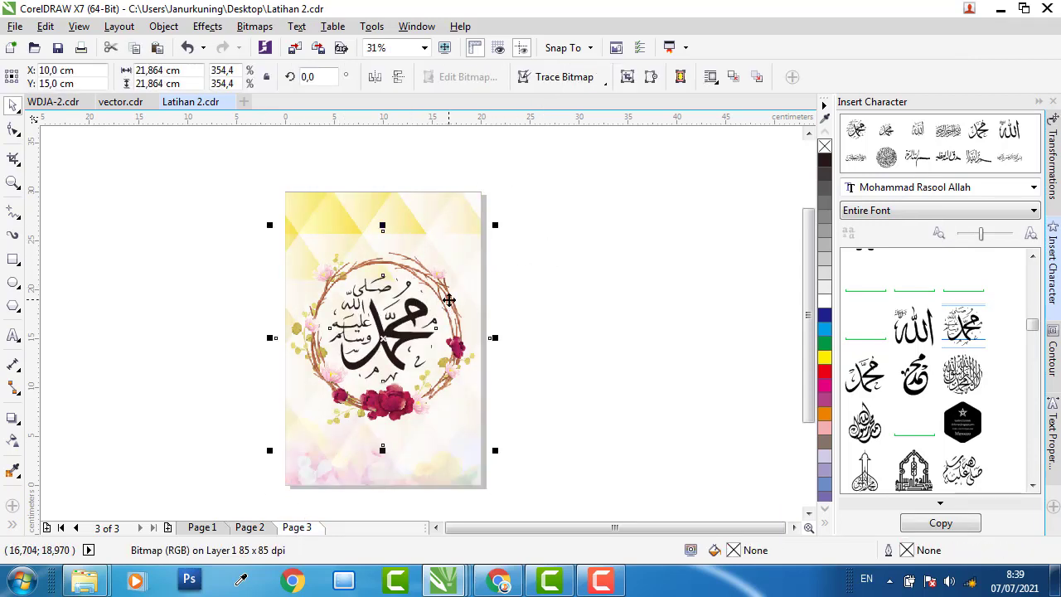
pyautogui.rightClick(450, 310)
pyautogui.click(507, 106)
pyautogui.click(465, 204)
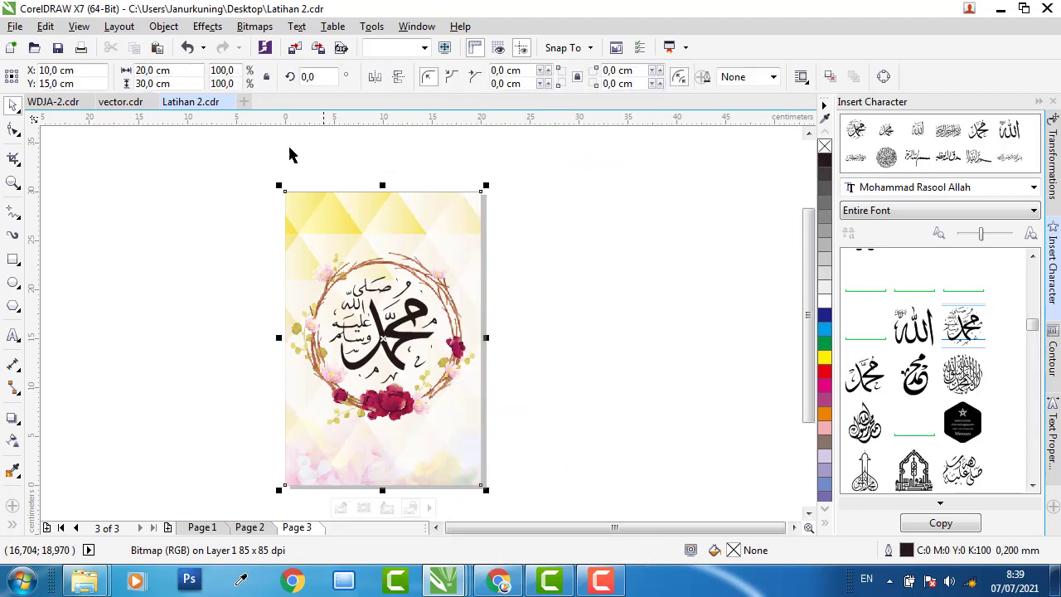
# Group the clipped yellow-topped panel with the Muhammad calligraphy on page 3
pyautogui.moveTo(243, 151); pyautogui.dragTo(622, 518)
pyautogui.hotkey('ctrl', 'a')
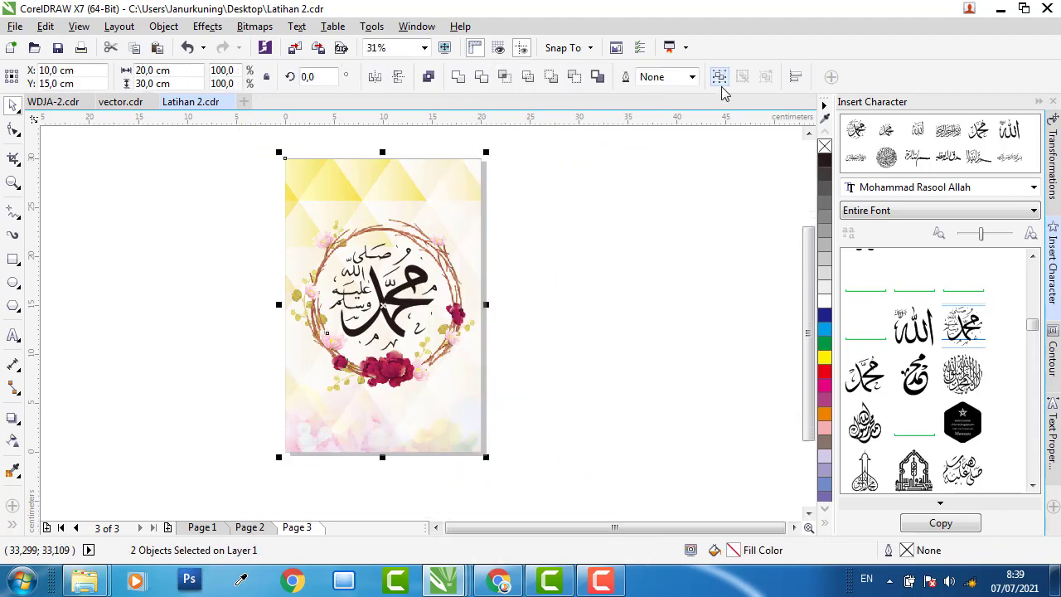
pyautogui.click(719, 77)
# Export the Muhammad panel on page 3 to the Desktop as a JPG named 3
pyautogui.click(319, 48)
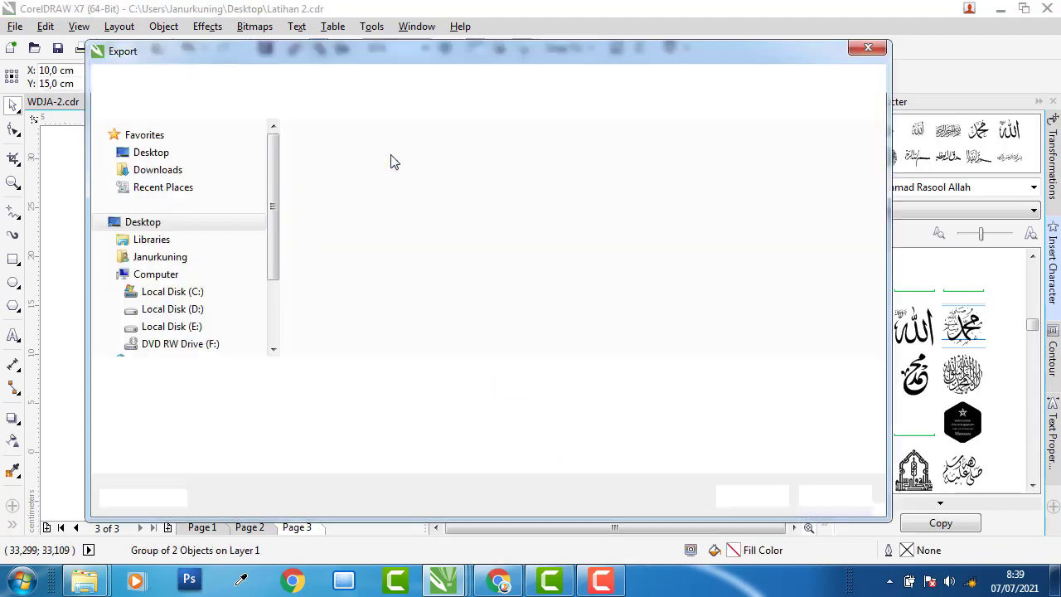
pyautogui.write('8')
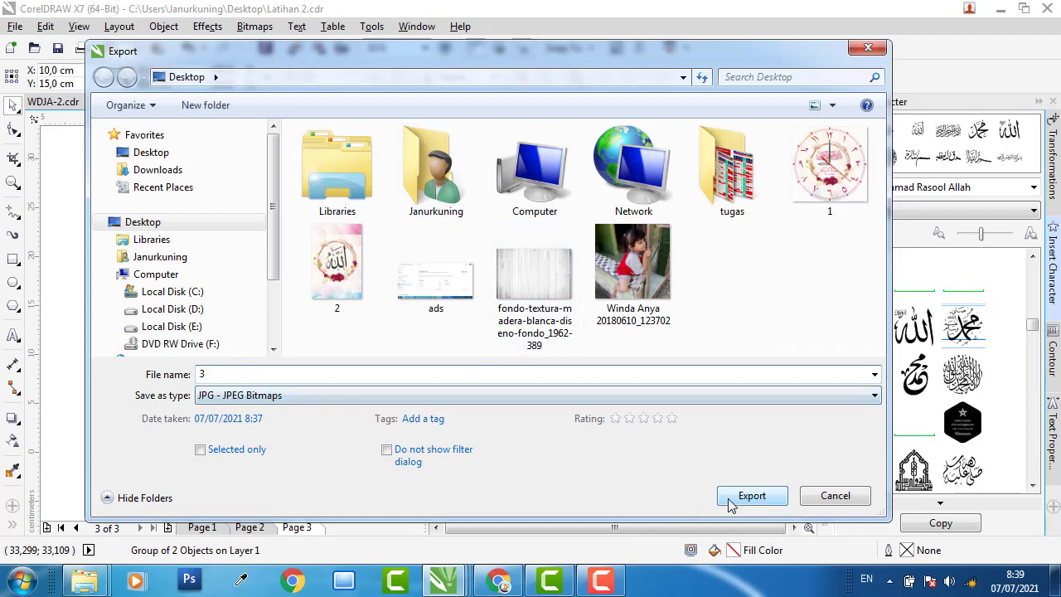
pyautogui.click(731, 499)
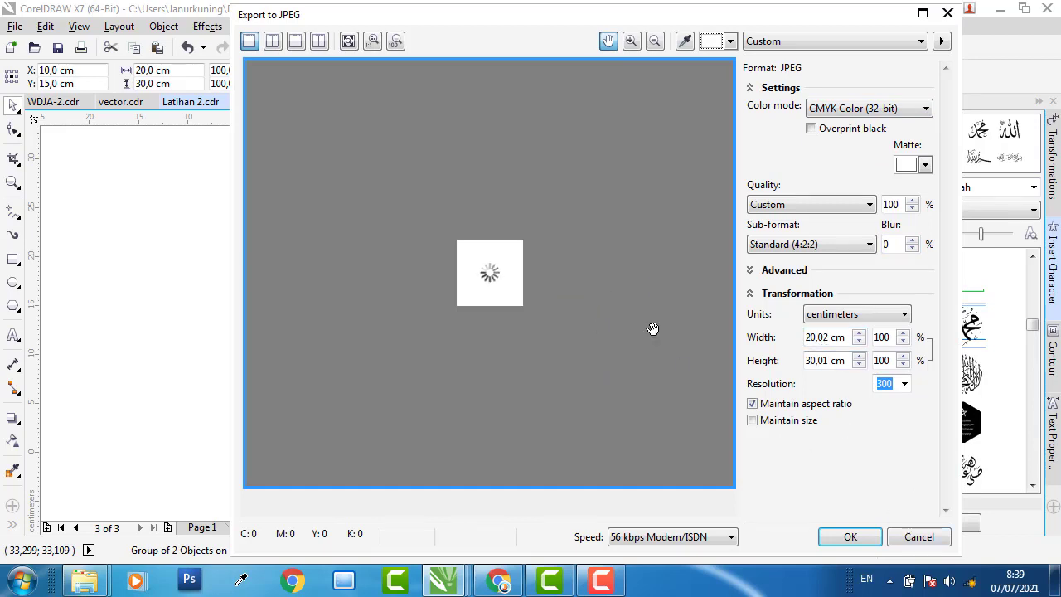
pyautogui.click(853, 537)
# Save the changes to Latihan 2 and minimize the drawing window
pyautogui.click(15, 26)
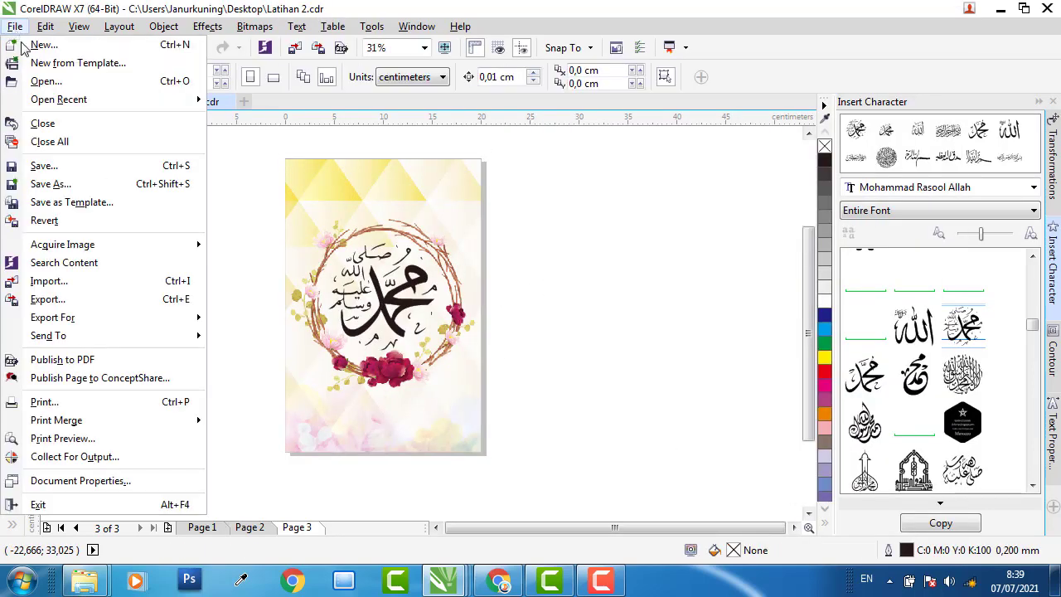
pyautogui.click(45, 166)
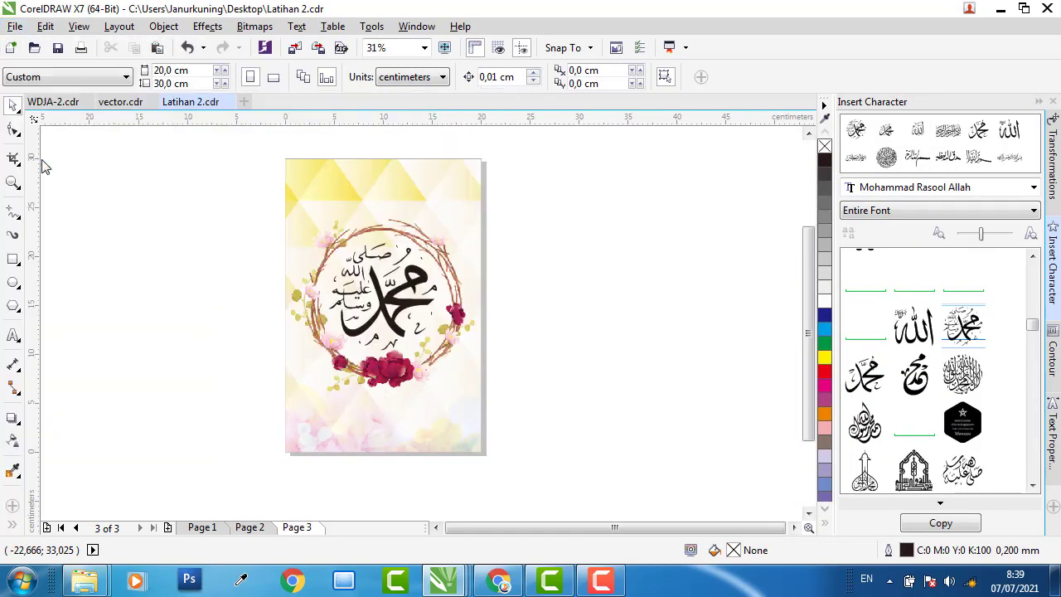
pyautogui.click(1001, 8)
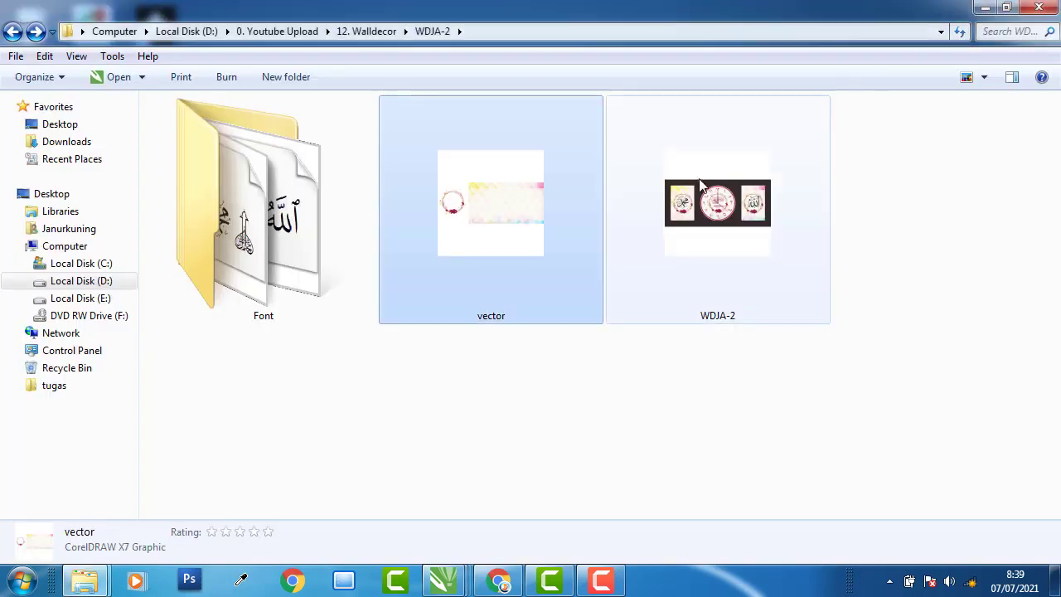
# Review the exported JPGs 1, 2 and 3 from the Desktop in Windows Photo Viewer, then close the viewer
pyautogui.click(986, 10)
pyautogui.click(985, 10)
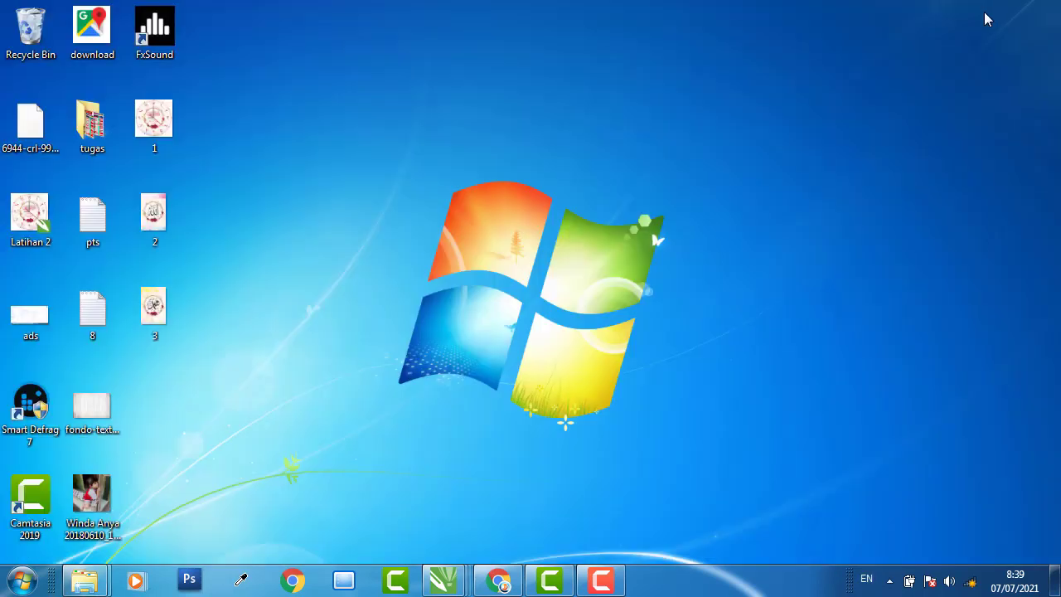
pyautogui.doubleClick(153, 116)
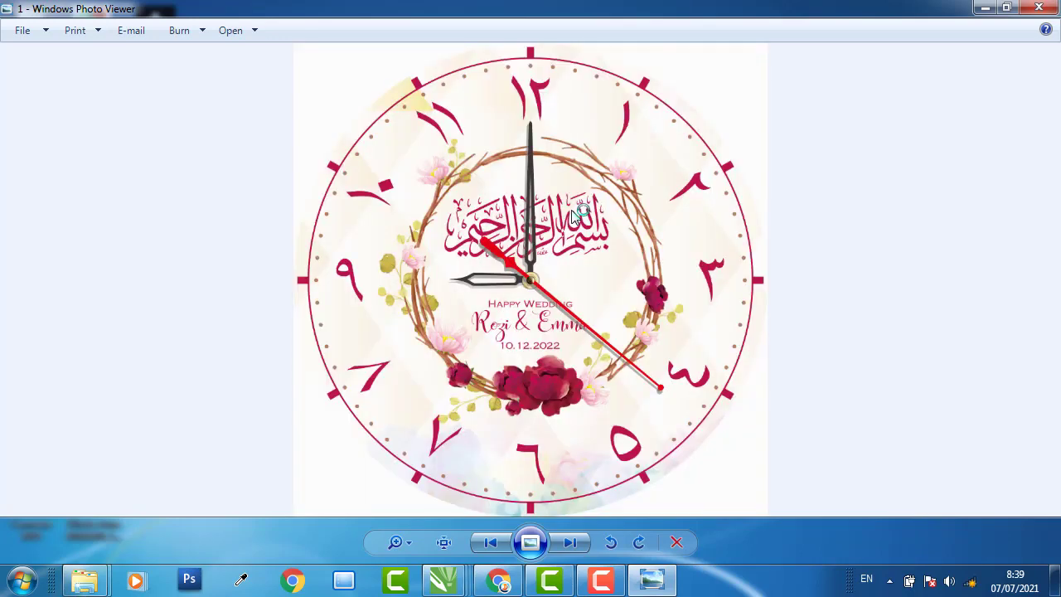
pyautogui.press('Right')
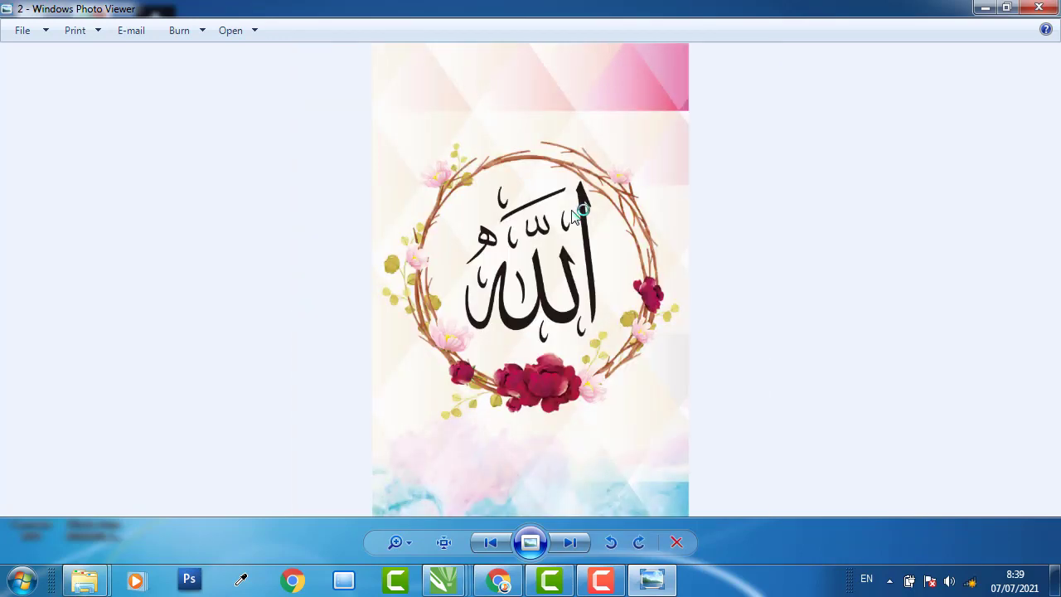
pyautogui.press('Right')
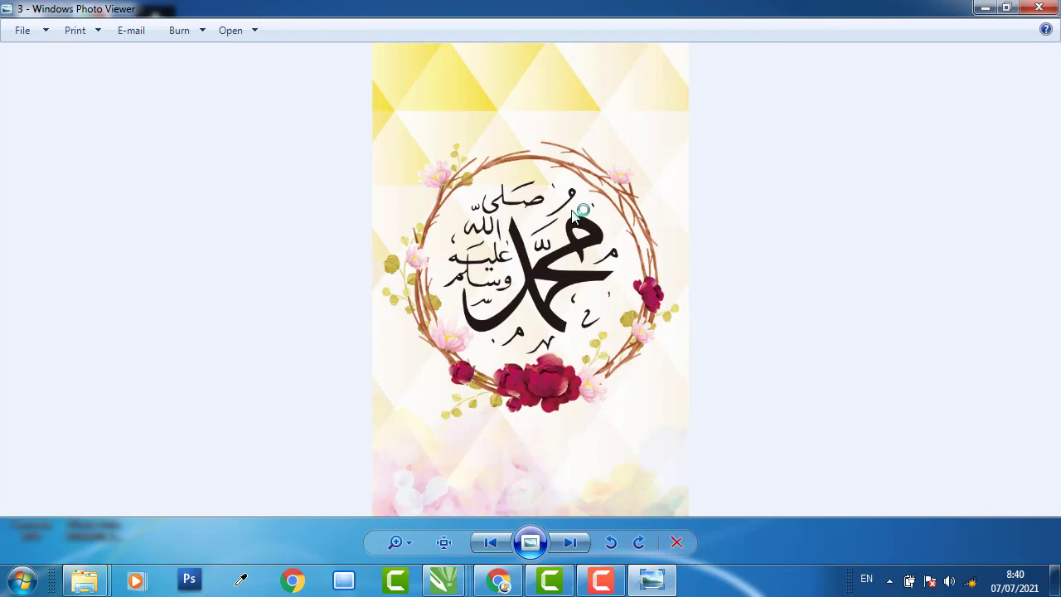
pyautogui.click(1046, 9)
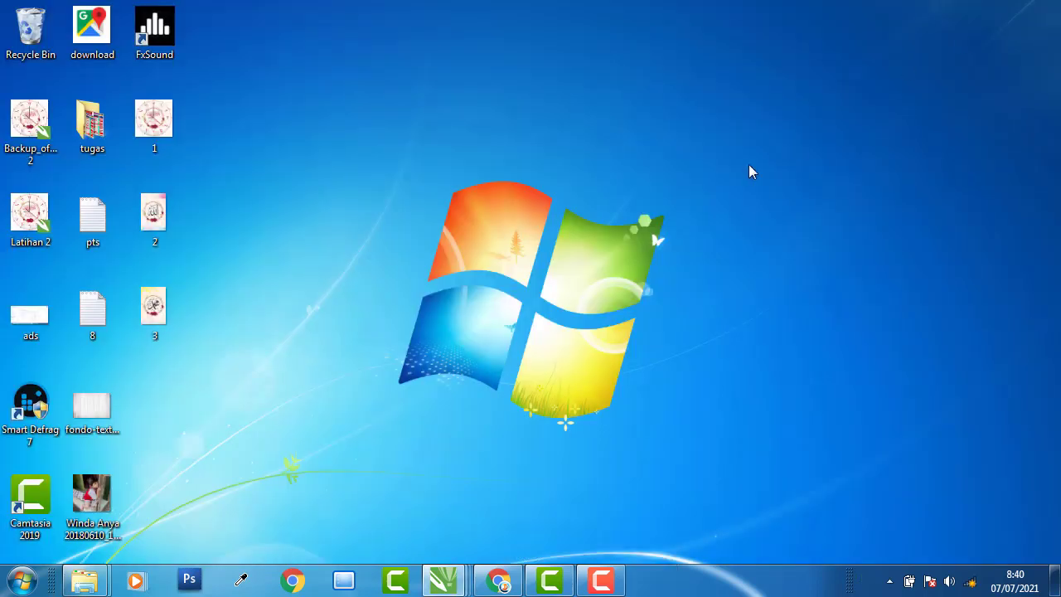
# Switch to the open WDJA-2 folder window under 0. Youtube Desain > 12. Walldecor
pyautogui.moveTo(83, 585)
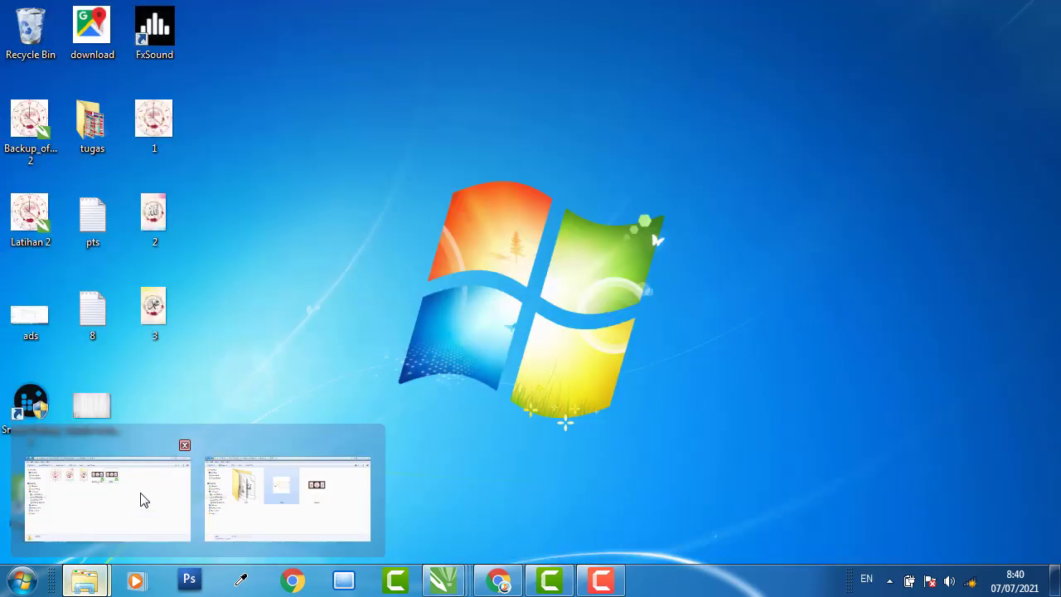
pyautogui.click(142, 500)
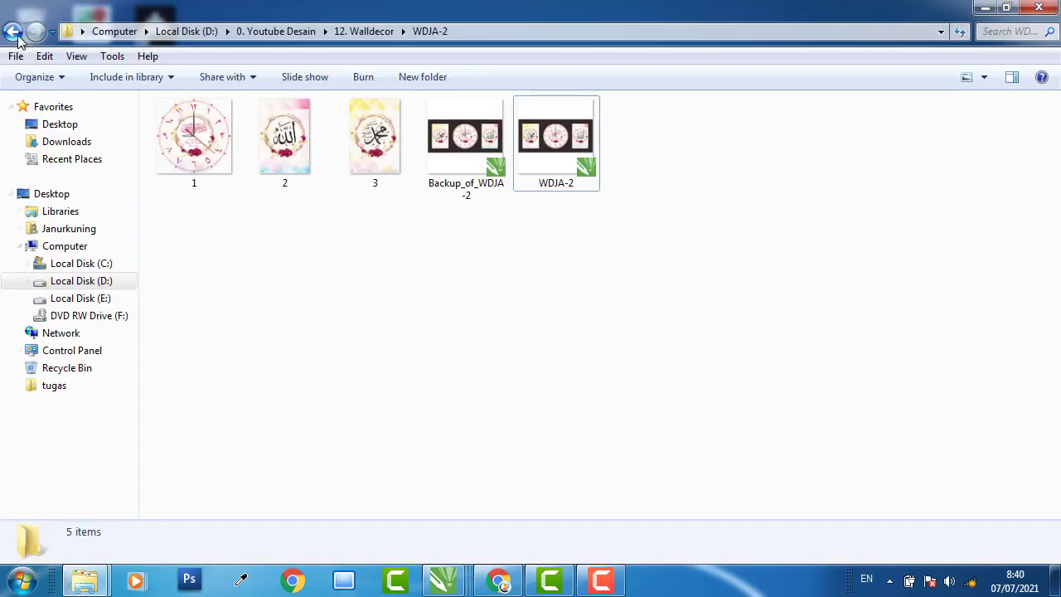